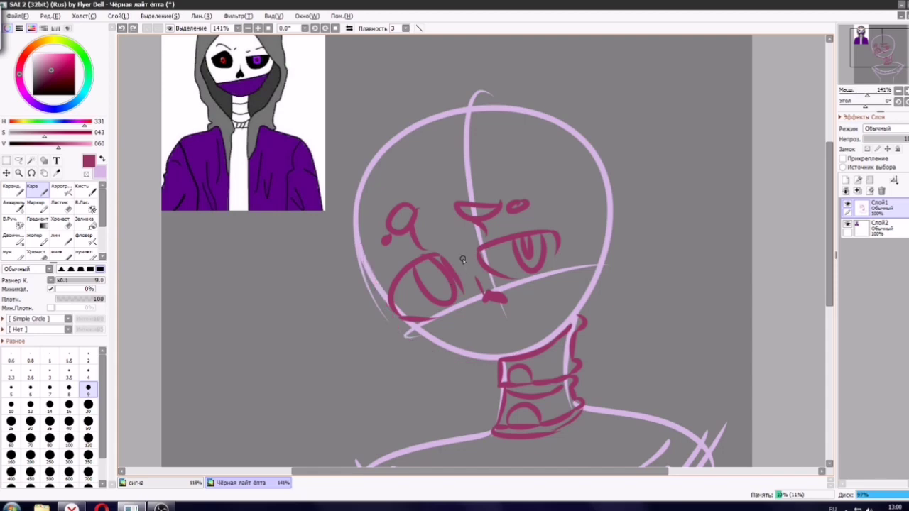
Undo the old strokes for the eyes, brow marks and nose inside the head's guide circle.
key(ctrl+z)
key(ctrl+z)
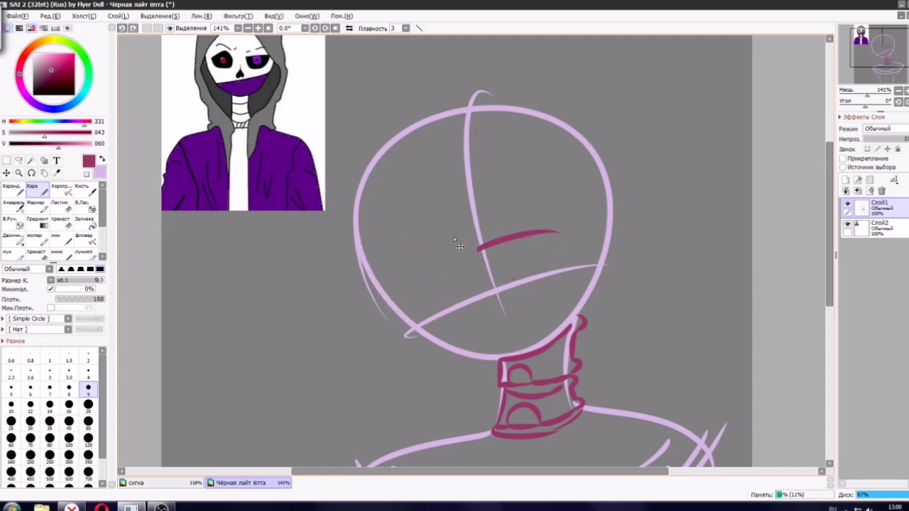
mouse_move(355, 226)
mouse_down()
mouse_move(444, 346)
mouse_move(408, 307)
mouse_move(401, 312)
mouse_move(473, 358)
mouse_up()
key(ctrl+z)
key(ctrl+z)
key(ctrl+z)
Draw the skull's jaw line in dark pink along the lower guide circle, from the left cheek past the neck to the right cheek.
mouse_move(396, 303)
mouse_down()
mouse_move(492, 359)
mouse_move(504, 349)
mouse_move(501, 360)
mouse_up()
key(ctrl+z)
key(ctrl+z)
key(ctrl+z)
mouse_move(395, 295)
mouse_down()
mouse_move(500, 360)
mouse_move(440, 363)
mouse_move(506, 355)
mouse_move(434, 349)
mouse_move(500, 366)
mouse_move(566, 274)
mouse_up()
key(ctrl+z)
key(ctrl+z)
key(ctrl+z)
key(ctrl+z)
drag(548, 344, 581, 281)
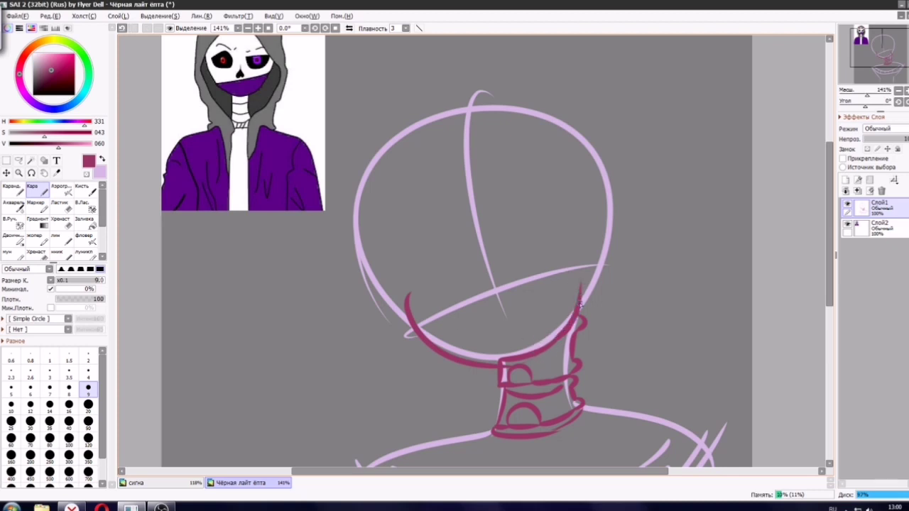
Draw the skull's left side as one curve inside the guide circle, from the cheek up to the crown.
drag(363, 264, 436, 125)
key(ctrl+z)
drag(408, 304, 432, 129)
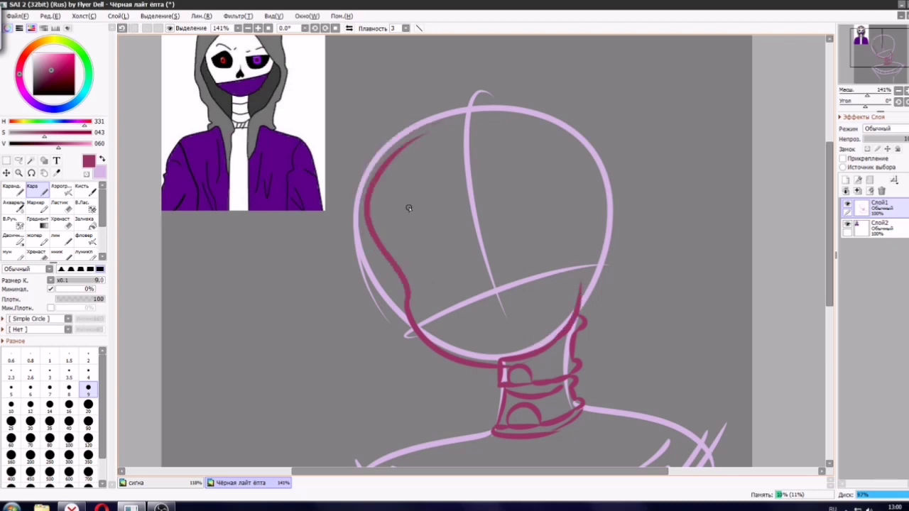
key(ctrl+z)
drag(386, 235, 463, 114)
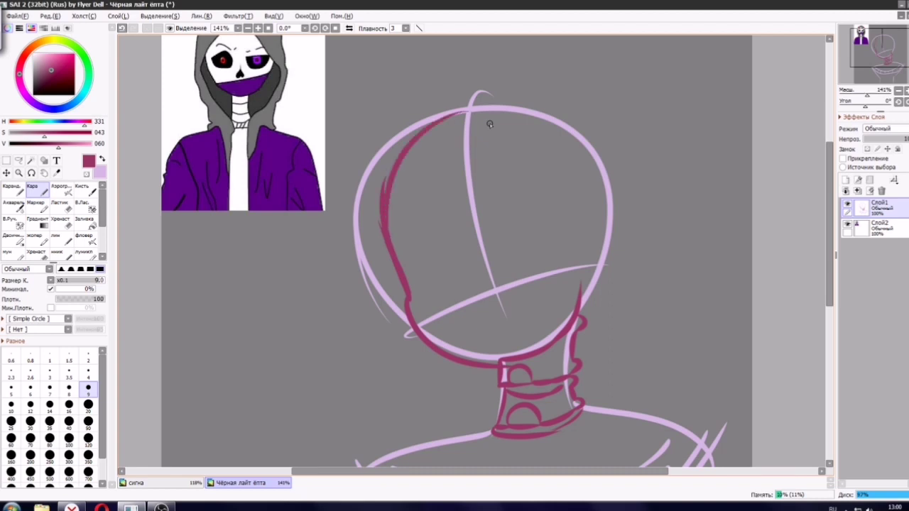
key(ctrl+z)
key(ctrl+z)
mouse_move(394, 242)
mouse_down()
mouse_move(426, 132)
mouse_move(463, 115)
mouse_up()
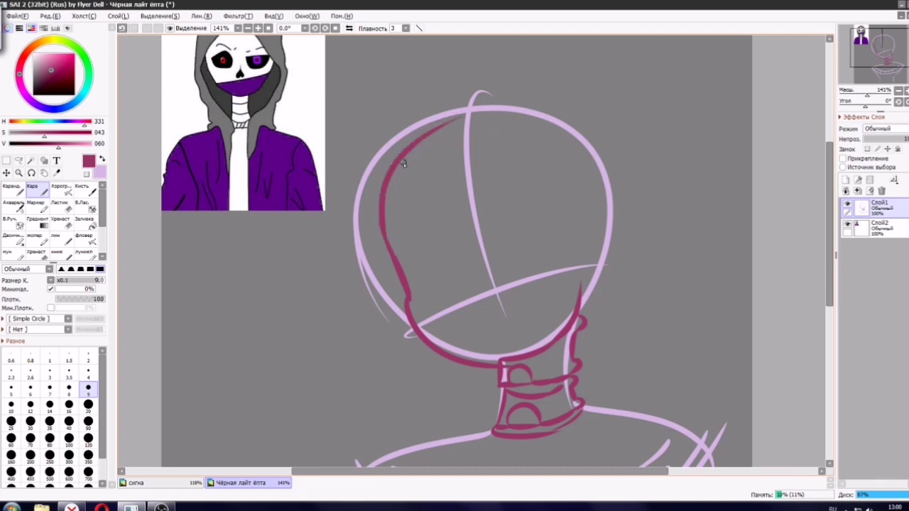
Extend the skull outline over the crown and down the right side to meet the jaw at the neck.
drag(403, 162, 550, 133)
drag(500, 110, 602, 213)
drag(583, 150, 601, 281)
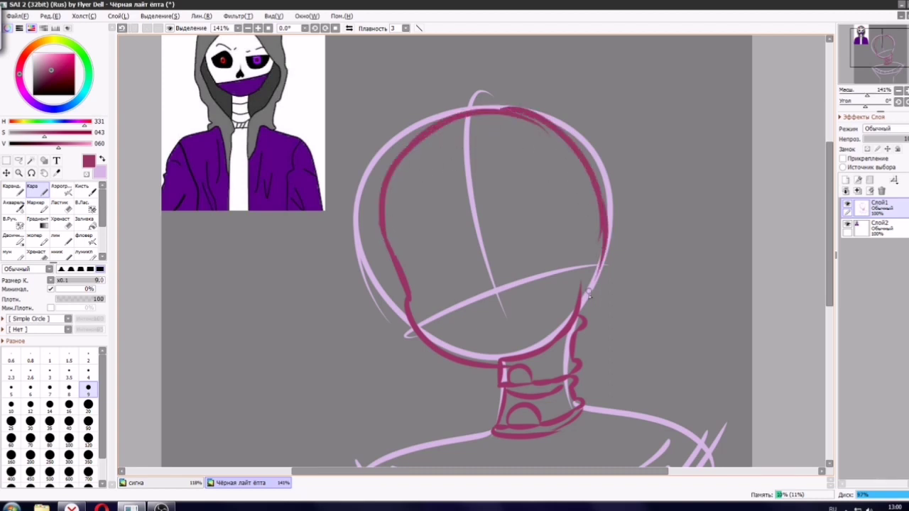
mouse_move(539, 114)
mouse_down()
mouse_move(607, 206)
mouse_move(608, 249)
mouse_up()
drag(602, 190, 588, 308)
key(ctrl+z)
drag(607, 234, 571, 319)
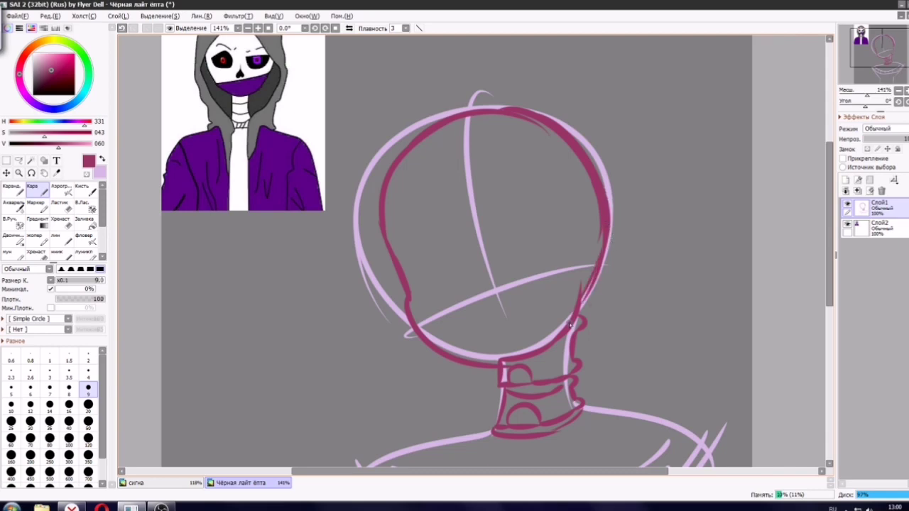
Redraw the left jaw as a wider curve just outside the existing line, running from the cheek to the neck.
scroll(570, 326, down, 4)
scroll(540, 228, up, 3)
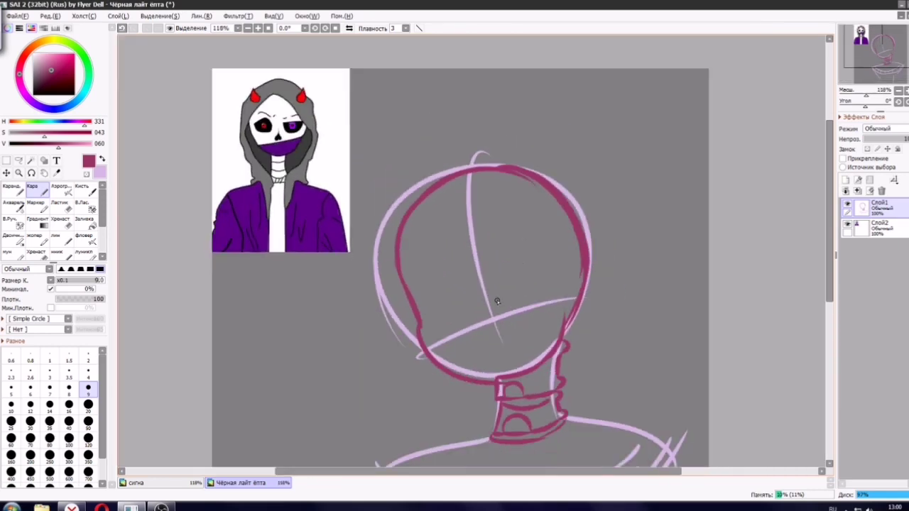
scroll(497, 301, up, 3)
scroll(383, 291, up, 1)
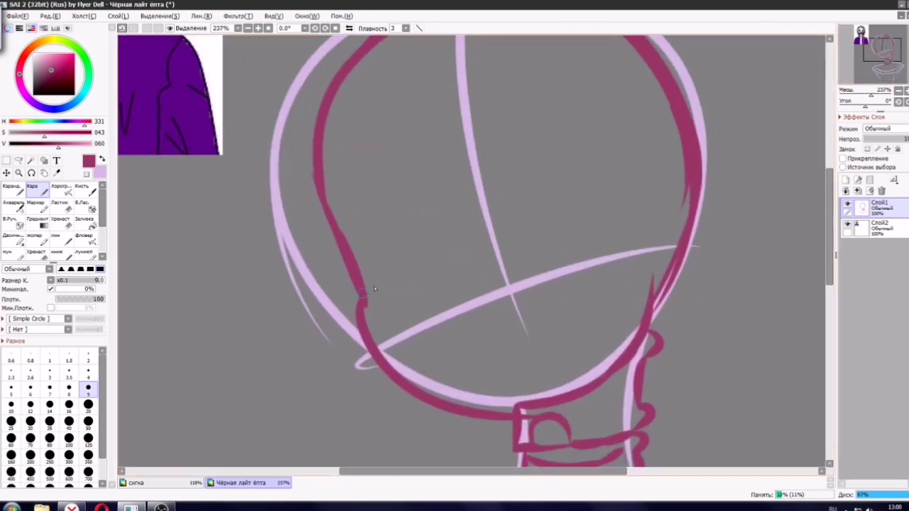
mouse_move(362, 294)
mouse_down()
mouse_move(450, 411)
mouse_move(506, 407)
mouse_move(351, 317)
mouse_move(510, 419)
mouse_up()
key(ctrl+z)
key(ctrl+z)
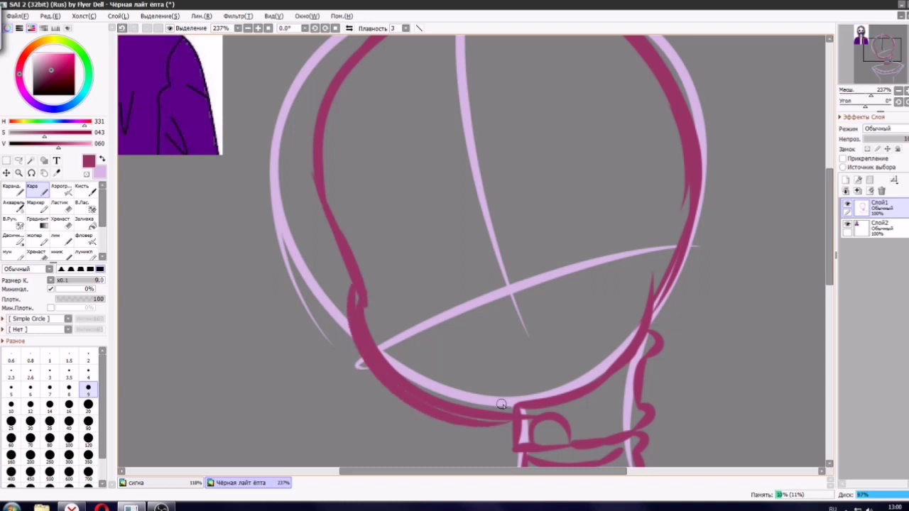
key(ctrl+z)
mouse_move(355, 286)
mouse_down()
mouse_move(535, 424)
mouse_move(579, 409)
mouse_up()
key(ctrl+z)
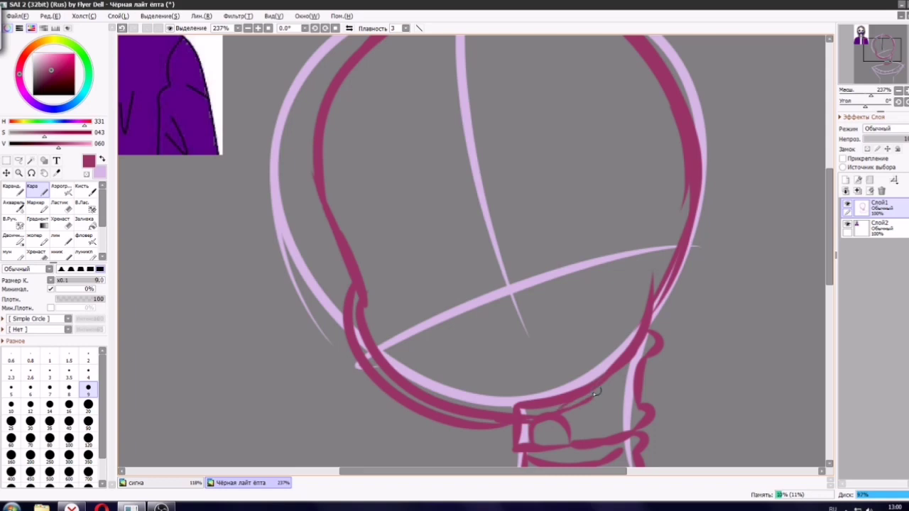
Erase the old inner jaw line and nearby guide from the left cheek to the neck with a size 20 Eraser.
key(e)
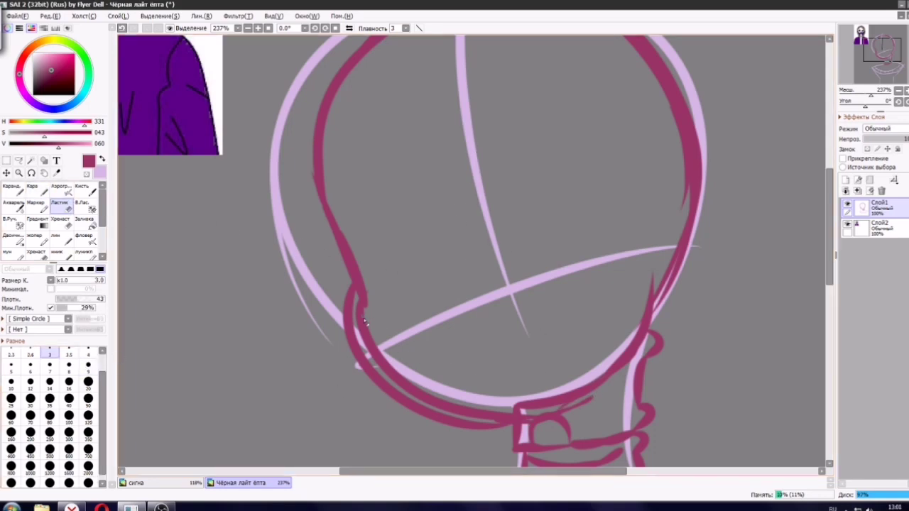
click(88, 418)
click(88, 384)
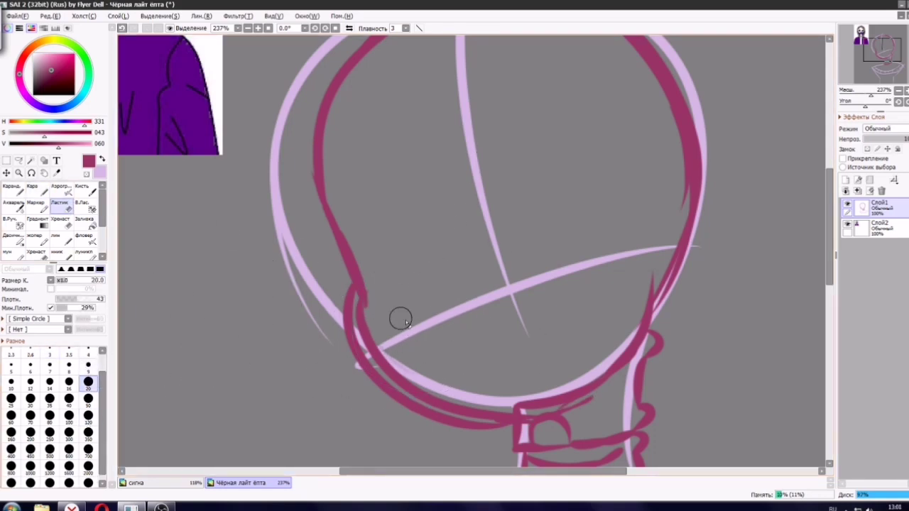
drag(411, 373, 388, 353)
mouse_move(361, 314)
mouse_down()
mouse_move(458, 403)
mouse_move(358, 324)
mouse_up()
drag(409, 375, 482, 398)
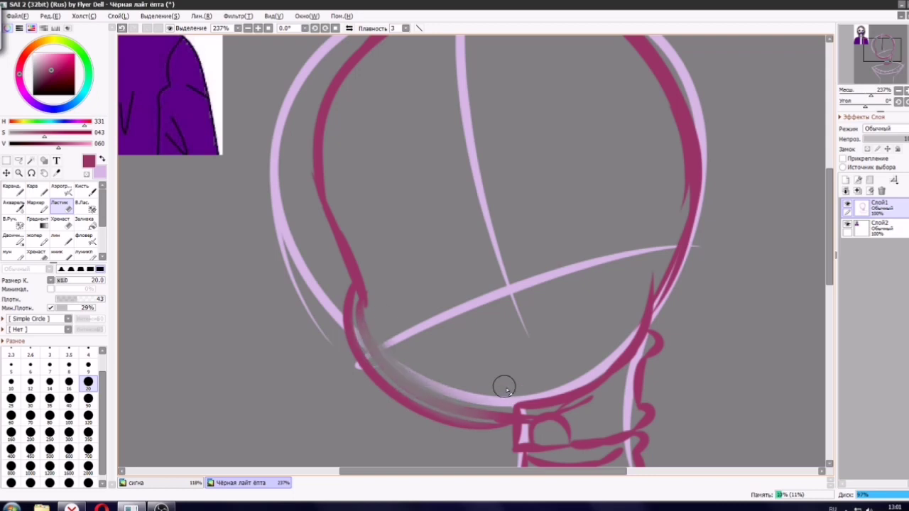
scroll(489, 256, down, 6)
scroll(490, 254, up, 3)
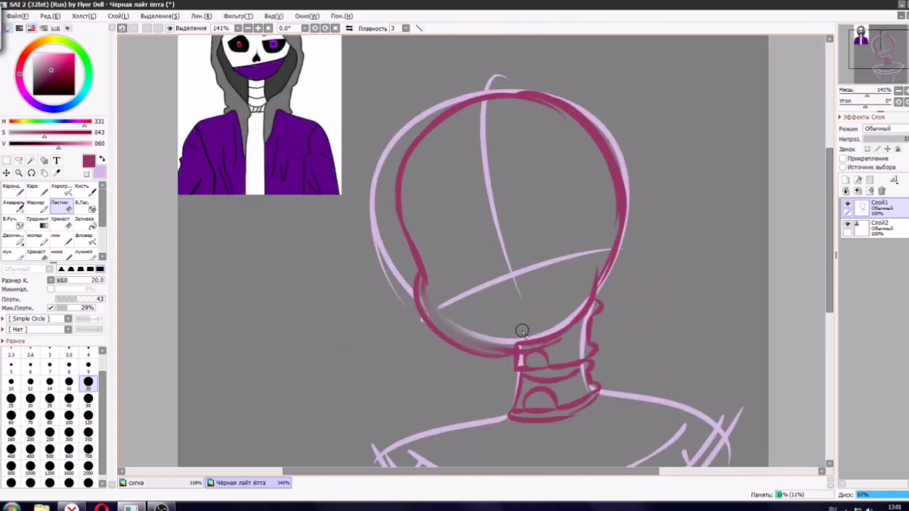
mouse_move(522, 330)
mouse_down()
mouse_move(540, 335)
mouse_move(512, 341)
mouse_move(558, 323)
mouse_up()
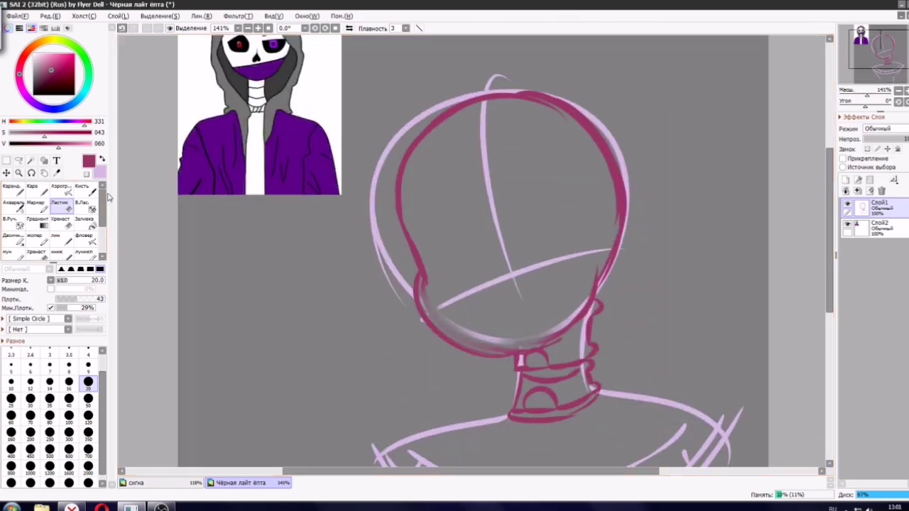
Try to sketch a small nose mark and a mouth line with the Brush tool around the lower face guideline.
click(85, 190)
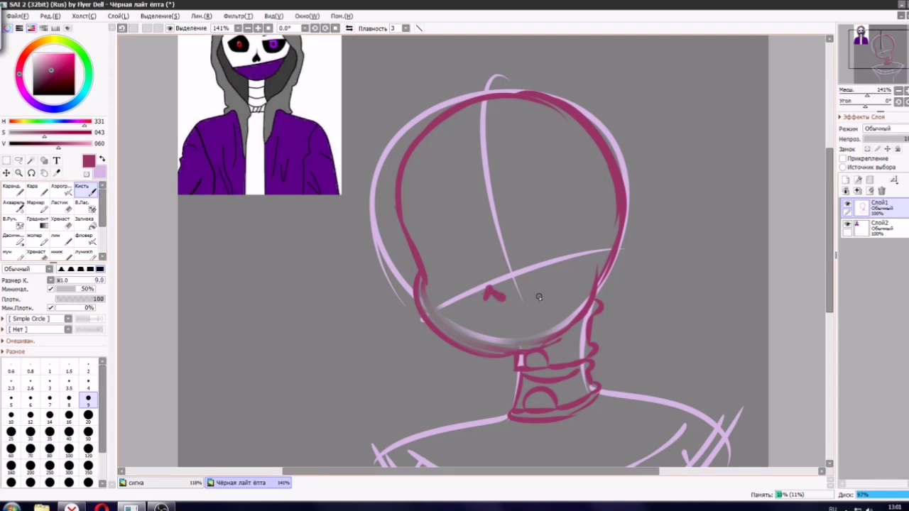
scroll(549, 264, up, 6)
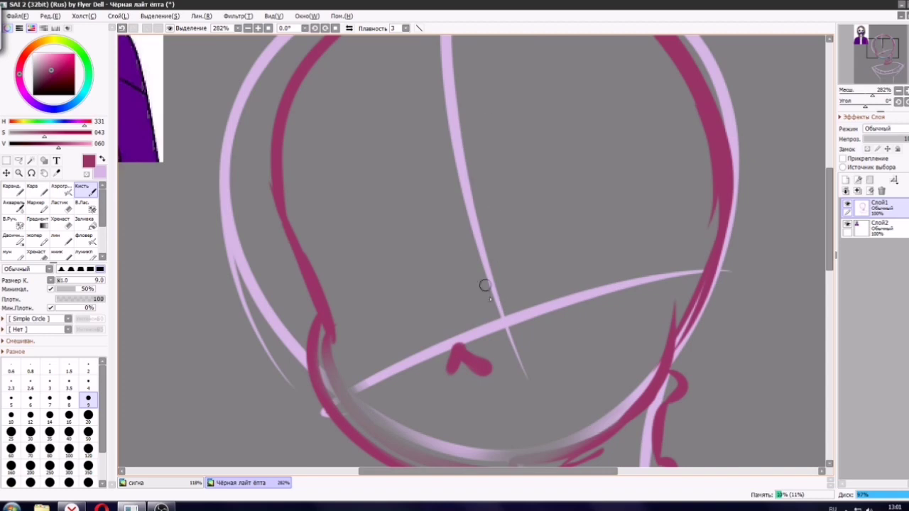
drag(321, 370, 650, 391)
key(ctrl+z)
click(36, 189)
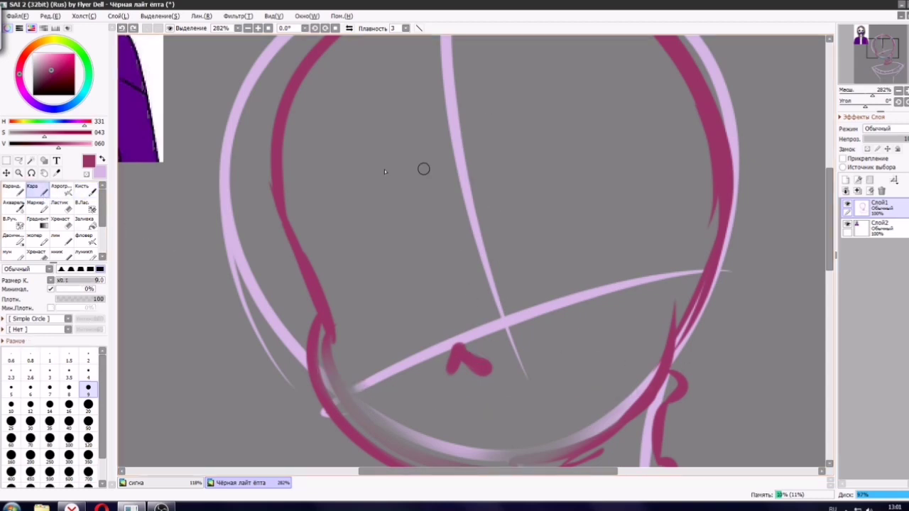
key(ctrl+z)
key(ctrl+z)
key(ctrl+z)
drag(882, 48, 884, 51)
key(ctrl+z)
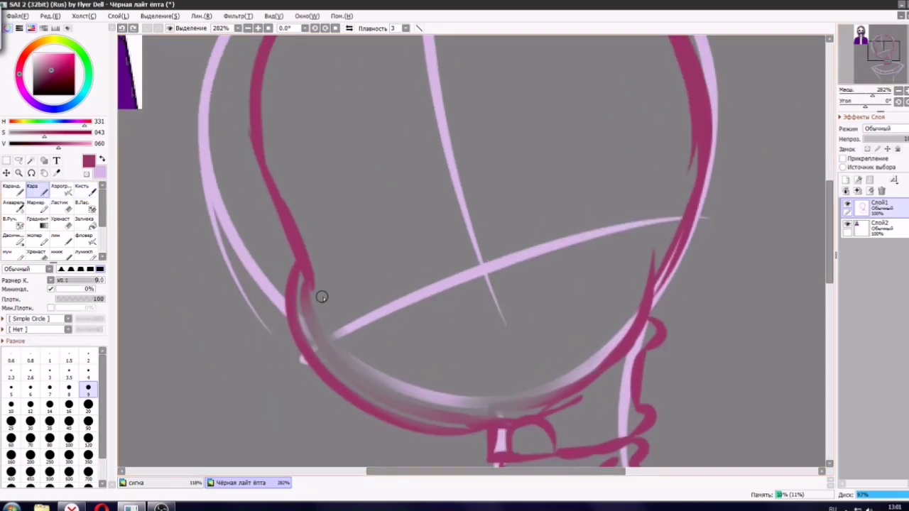
Try to draw a curved line across the lower face starting at the left cheek.
drag(302, 275, 571, 295)
key(ctrl+z)
drag(311, 297, 567, 280)
key(ctrl+z)
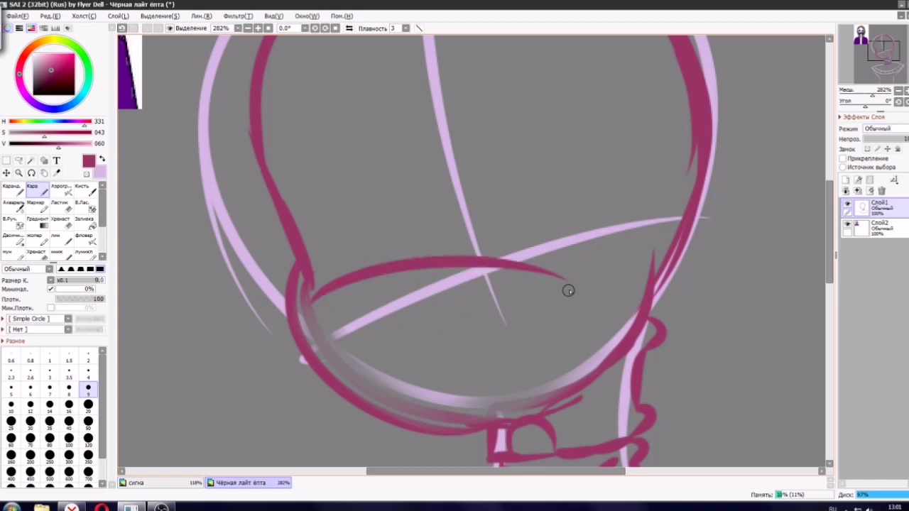
key(ctrl+z)
mouse_move(334, 339)
mouse_down()
mouse_move(422, 296)
mouse_move(582, 266)
mouse_up()
key(ctrl+z)
Try to sketch the outline of the right eye socket with a flat, slanted upper lid above the cross guideline.
scroll(471, 313, down, 8)
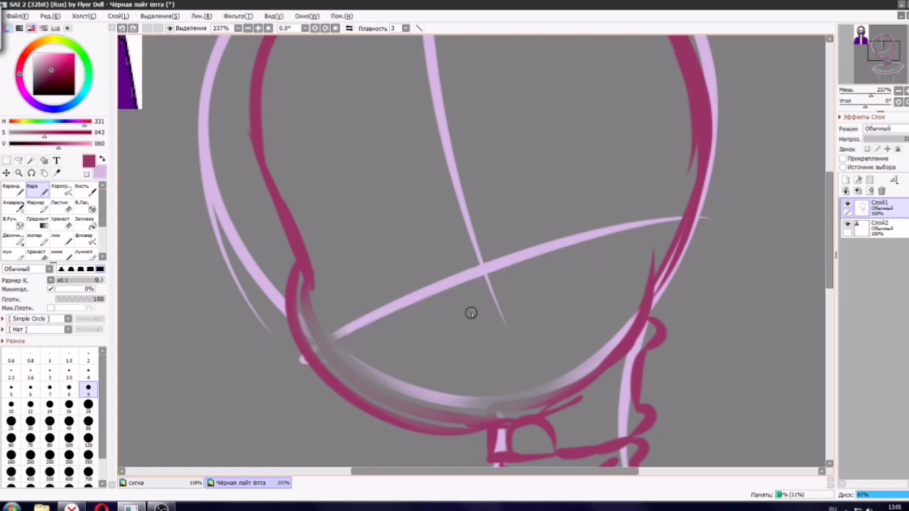
scroll(467, 301, up, 3)
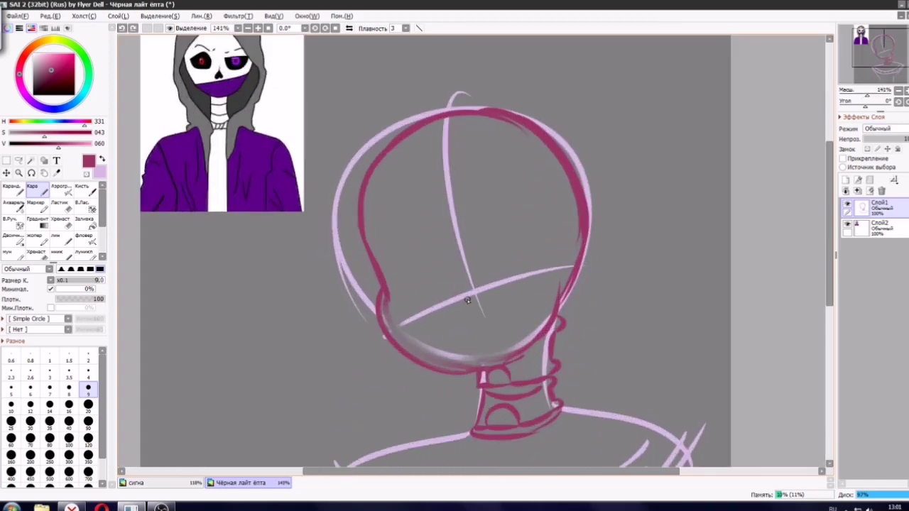
drag(439, 265, 560, 257)
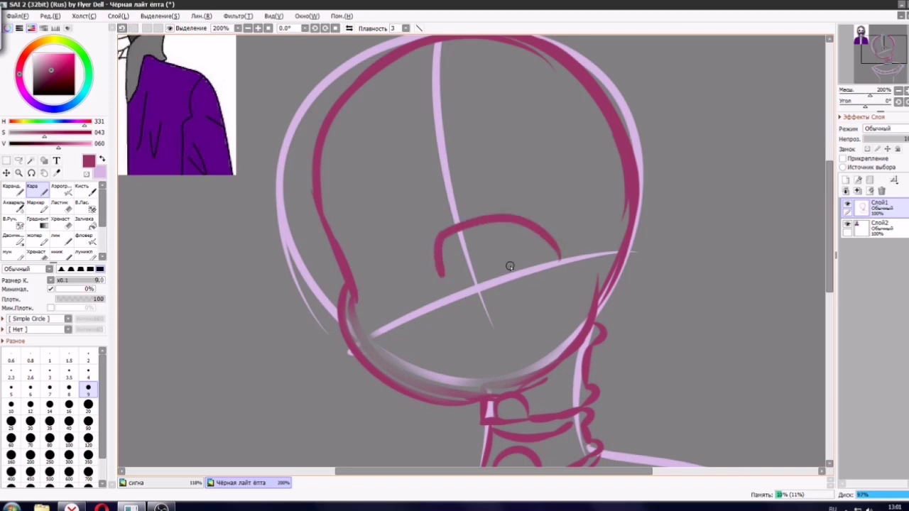
key(ctrl+z)
mouse_move(444, 216)
mouse_down()
mouse_move(563, 234)
mouse_move(552, 263)
mouse_up()
key(ctrl+z)
drag(439, 216, 497, 281)
drag(569, 230, 543, 274)
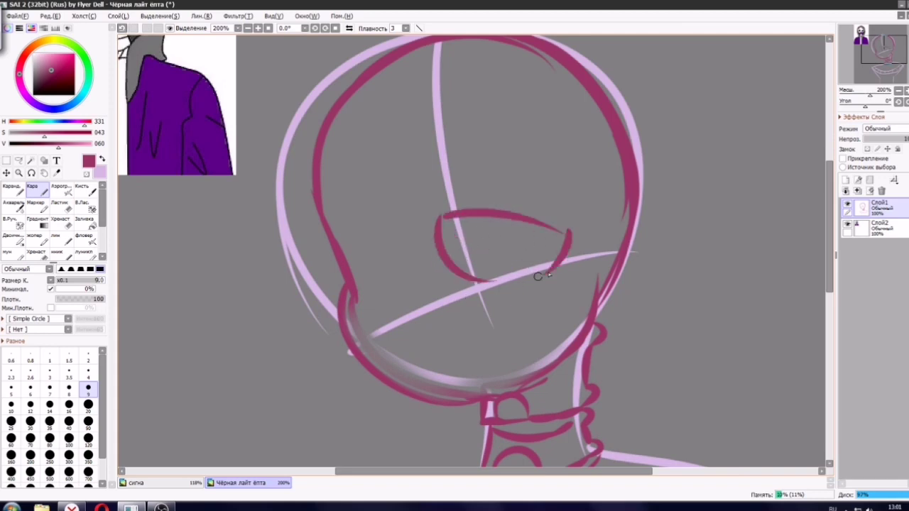
Try to add an iris and pupil to the right eye and two curled marks on the forehead above it.
drag(517, 224, 552, 244)
key(ctrl+z)
mouse_move(485, 217)
mouse_down()
mouse_move(523, 261)
mouse_move(538, 233)
mouse_move(521, 221)
mouse_up()
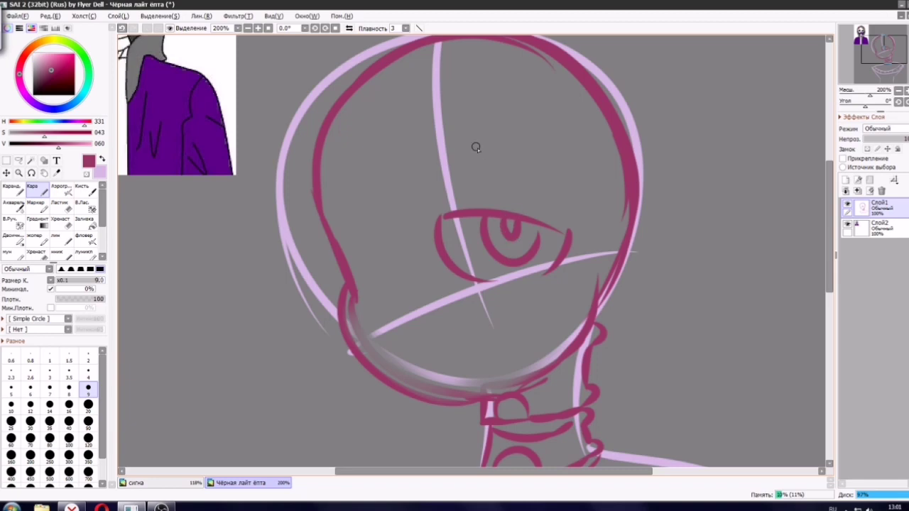
mouse_move(437, 135)
mouse_down()
mouse_move(516, 130)
mouse_move(430, 138)
mouse_move(495, 137)
mouse_up()
key(ctrl+z)
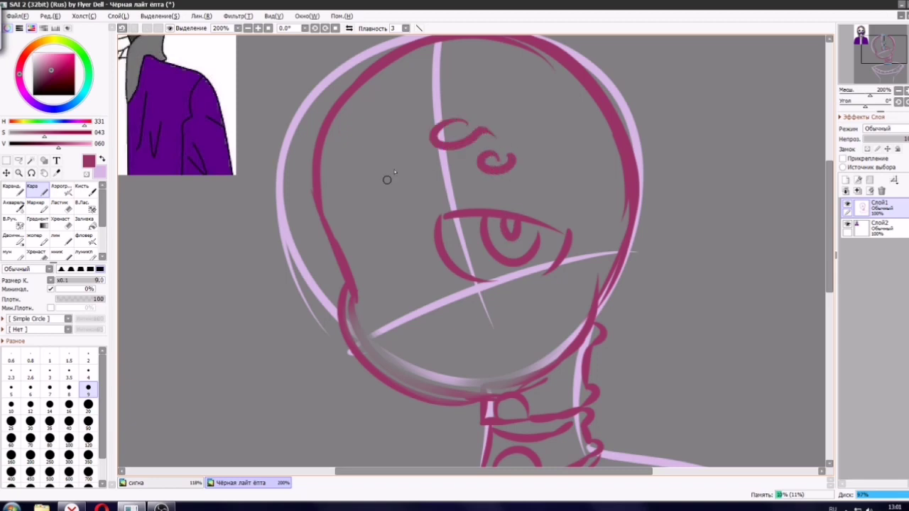
Try to sketch the left eye as a narrow arched socket with an inner pupil against the skull's left edge.
drag(402, 254, 332, 225)
key(ctrl+z)
mouse_move(394, 276)
mouse_down()
mouse_move(347, 213)
mouse_move(381, 298)
mouse_up()
drag(342, 226, 389, 253)
drag(362, 224, 373, 247)
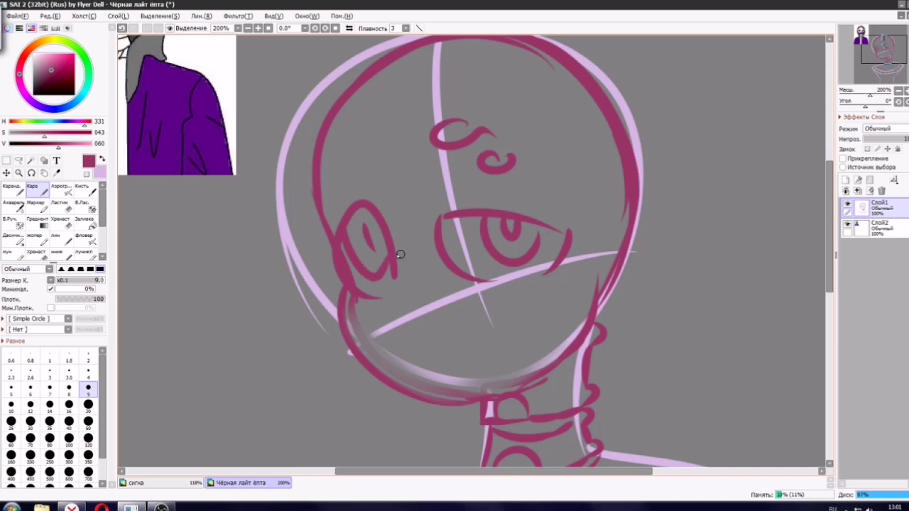
key(ctrl+z)
key(ctrl+z)
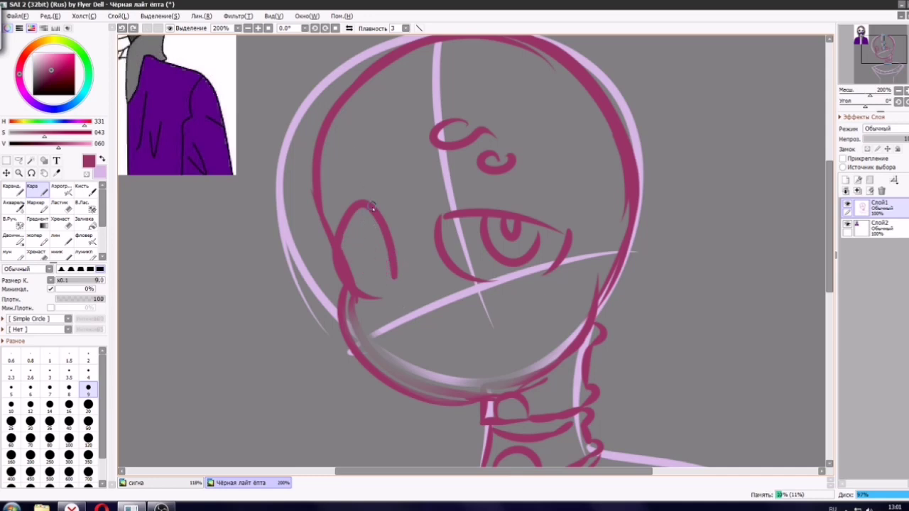
mouse_move(369, 207)
mouse_down()
mouse_move(392, 267)
mouse_move(387, 283)
mouse_up()
key(ctrl+z)
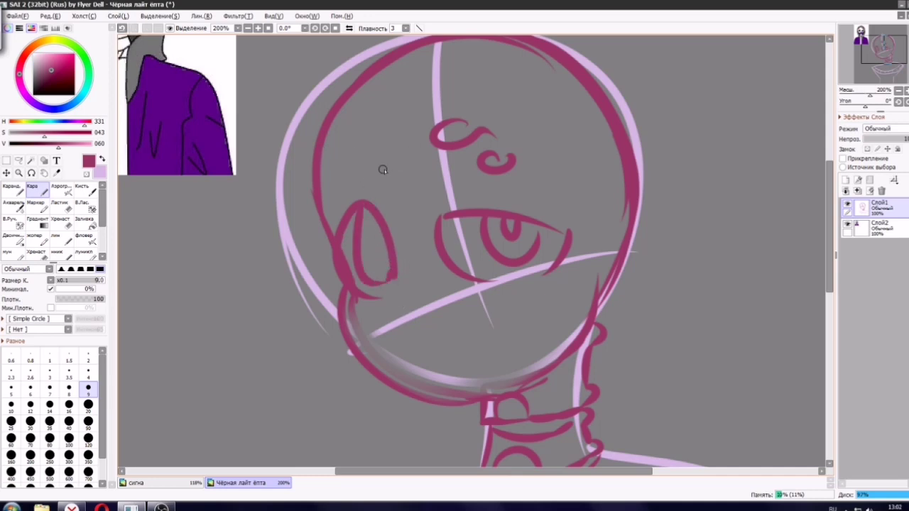
Try to sketch a curled mark above the left eye and a short crease line on the central guideline.
mouse_move(364, 152)
mouse_down()
mouse_move(341, 140)
mouse_move(342, 152)
mouse_up()
mouse_move(340, 170)
mouse_down()
mouse_move(330, 175)
mouse_move(345, 149)
mouse_up()
key(ctrl+z)
key(ctrl+z)
drag(447, 166, 460, 204)
Undo both eyes and all forehead marks, keeping only the skull and neck outlines.
scroll(421, 190, down, 3)
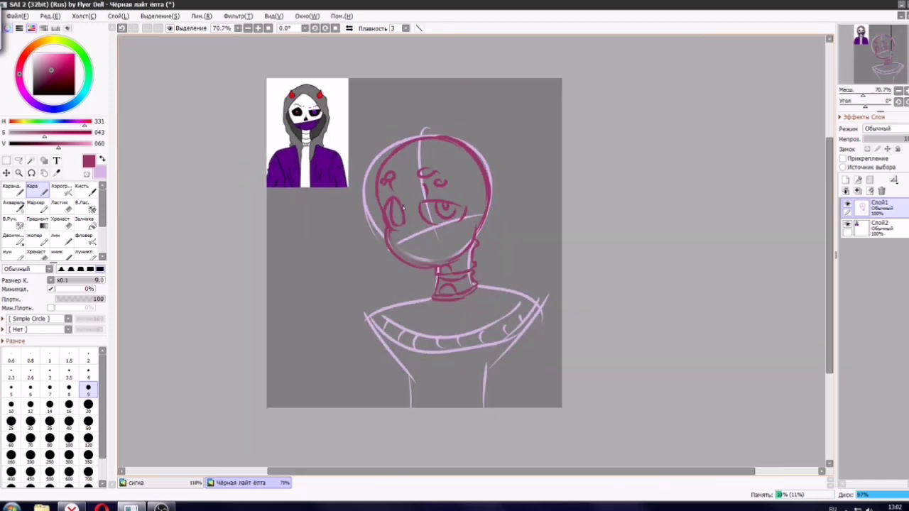
scroll(374, 198, up, 5)
scroll(404, 169, down, 5)
scroll(404, 169, up, 5)
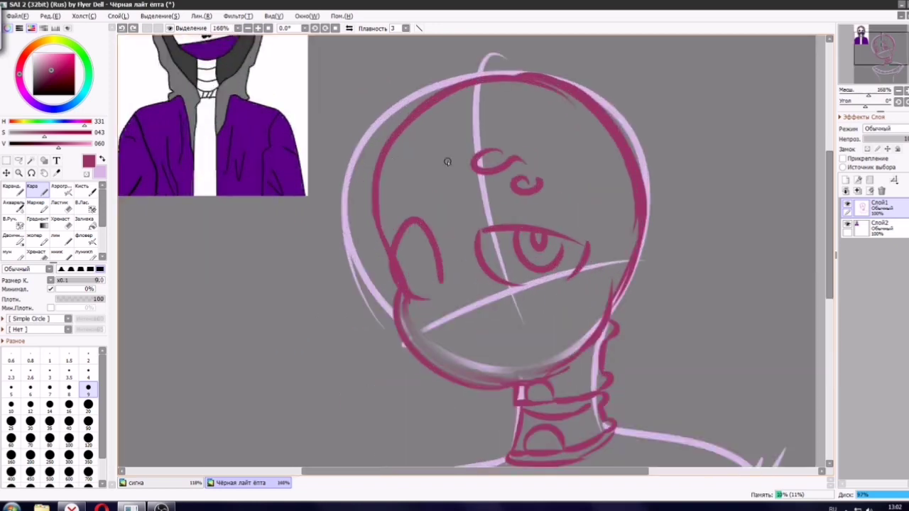
key(ctrl+z)
key(ctrl+z)
key(ctrl+z)
key(ctrl+z)
scroll(586, 200, down, 1)
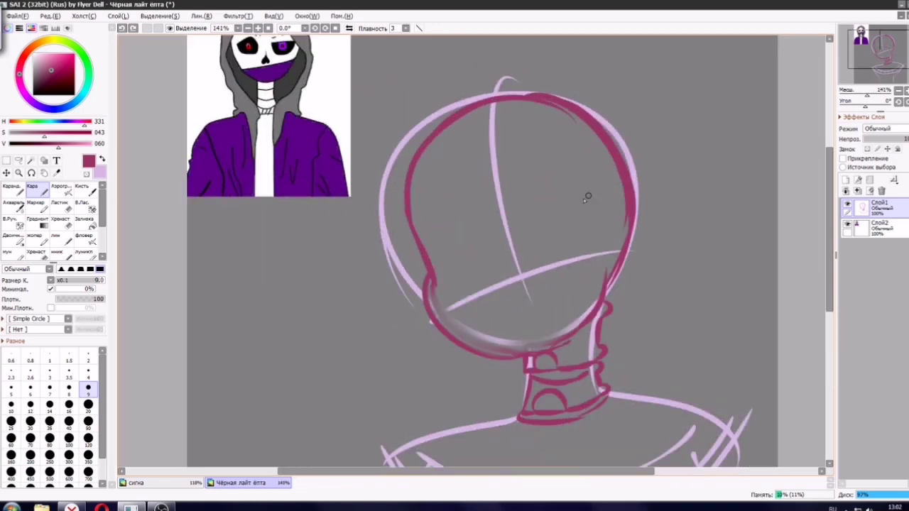
scroll(587, 199, up, 1)
Switch to the browser and play the track "Понт" by Нервы from the VK music list.
click(74, 507)
click(349, 446)
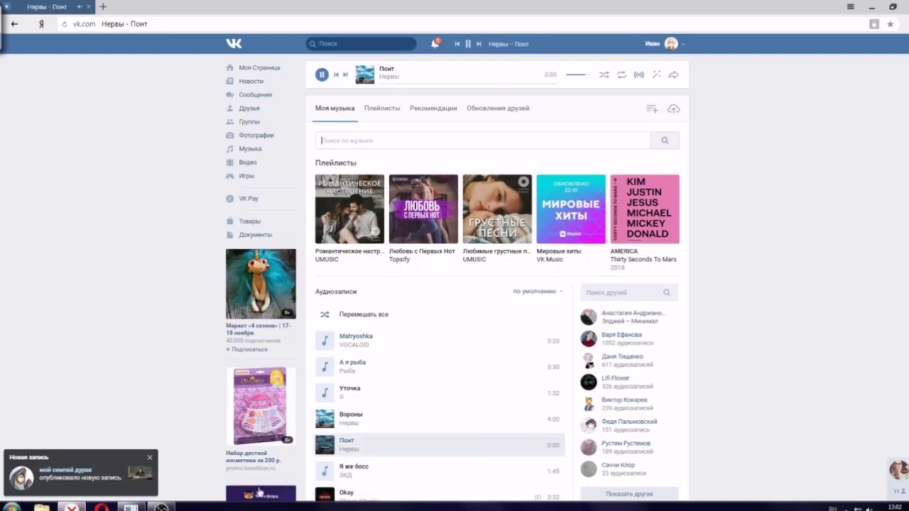
scroll(324, 477, down, 1)
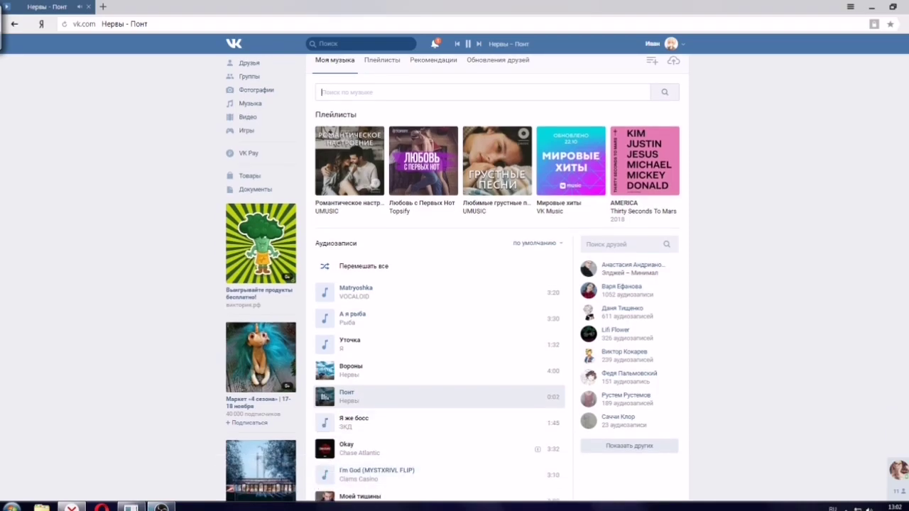
Switch back to PaintTool SAI and sketch the mask's wavy upper edge and both side edges across the lower face in dark pink.
click(134, 507)
scroll(440, 228, up, 1)
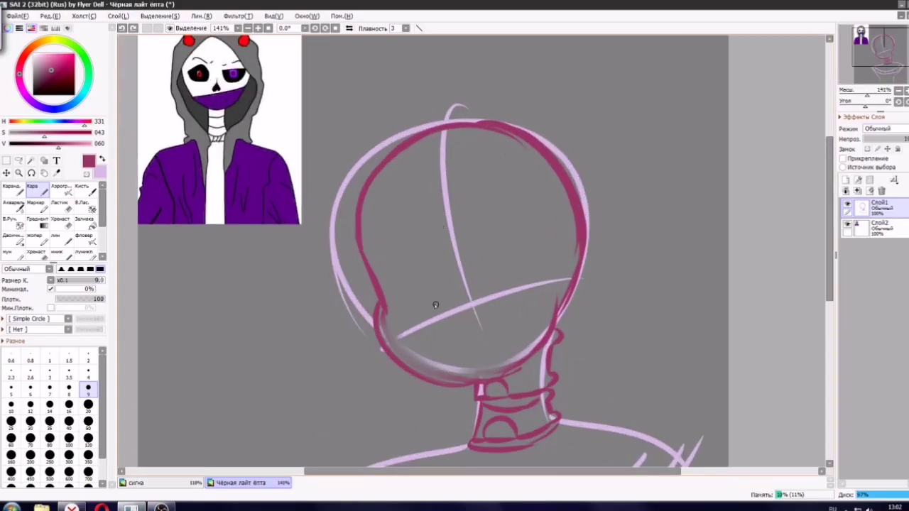
drag(435, 306, 450, 317)
drag(404, 315, 482, 311)
key(ctrl+z)
mouse_move(409, 322)
mouse_down()
mouse_move(463, 298)
mouse_move(493, 318)
mouse_up()
key(ctrl+z)
key(ctrl+z)
mouse_move(411, 311)
mouse_down()
mouse_move(471, 307)
mouse_move(506, 313)
mouse_up()
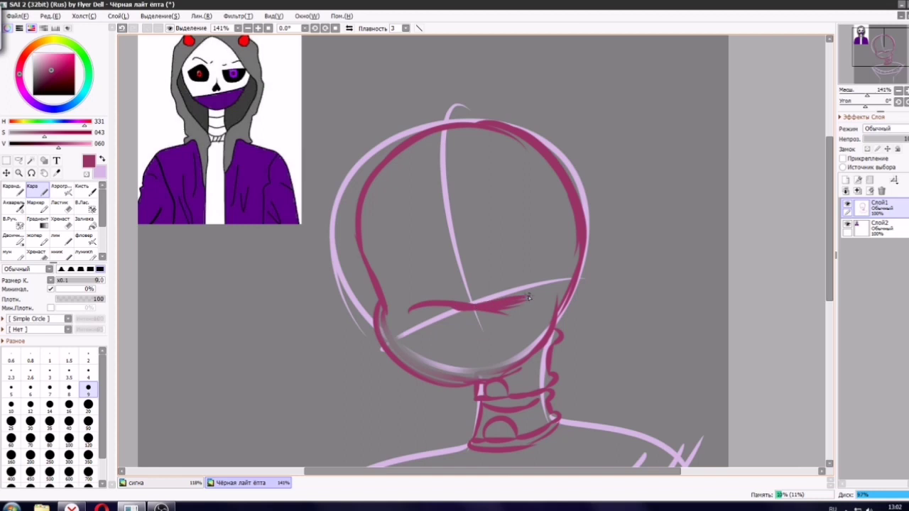
drag(411, 306, 388, 342)
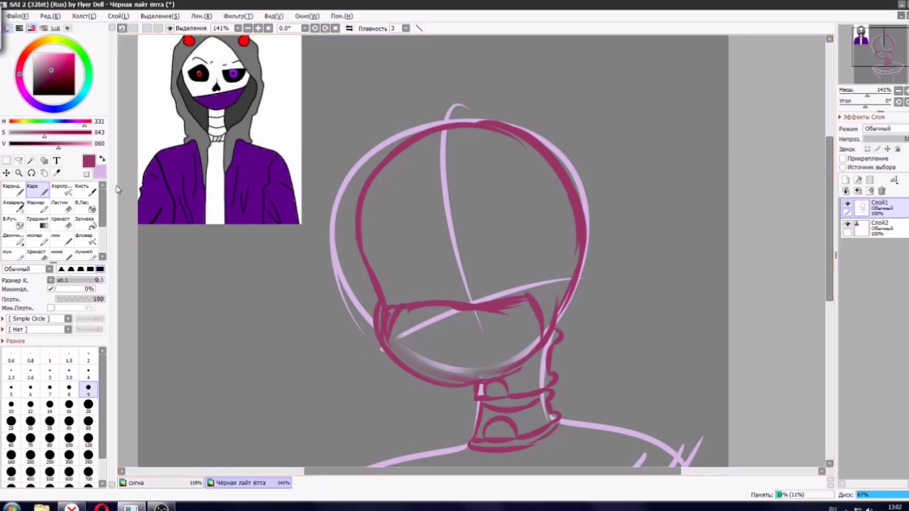
Swap to the lilac colour and trace a light line along the mask's upper edge out to the skull's right side.
key(x)
mouse_move(528, 300)
mouse_down()
mouse_move(582, 278)
mouse_move(543, 329)
mouse_move(483, 305)
mouse_up()
key(ctrl+z)
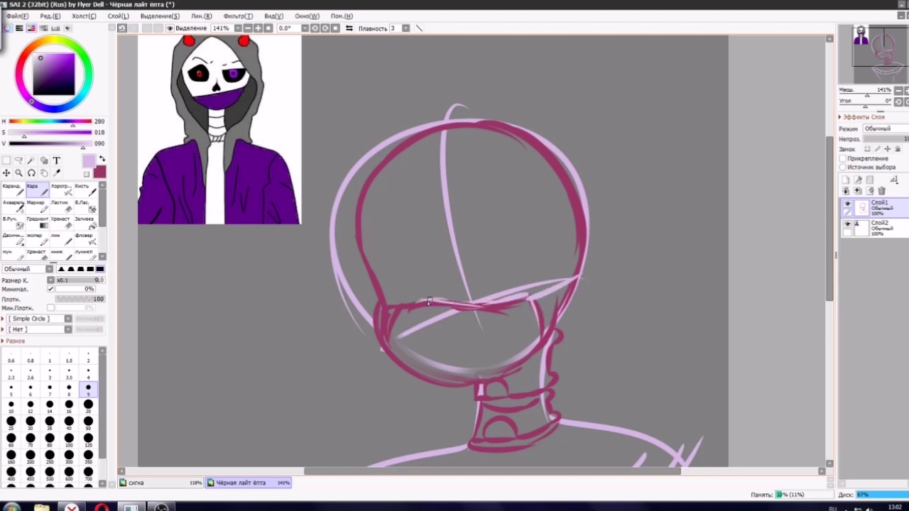
Sketch the hood's right side as a long curve from the top of the skull out and down to the right shoulder.
scroll(388, 221, down, 3)
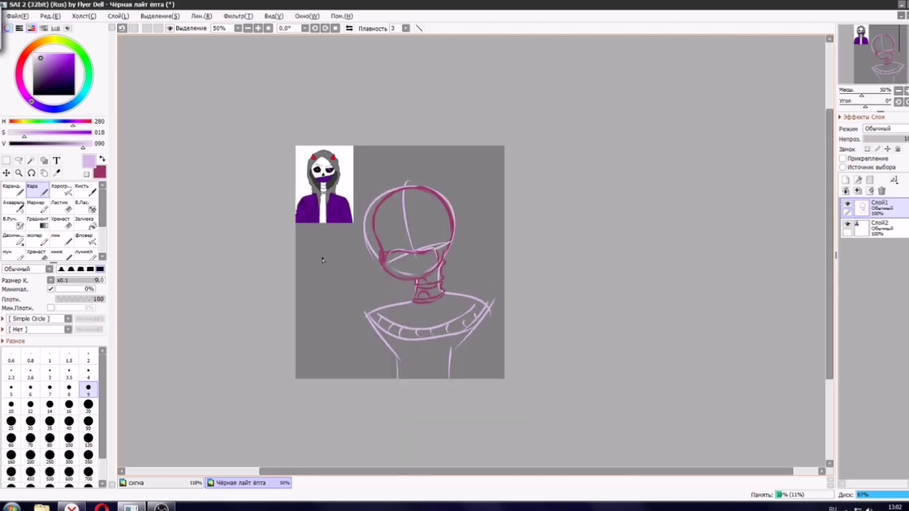
scroll(389, 291, up, 3)
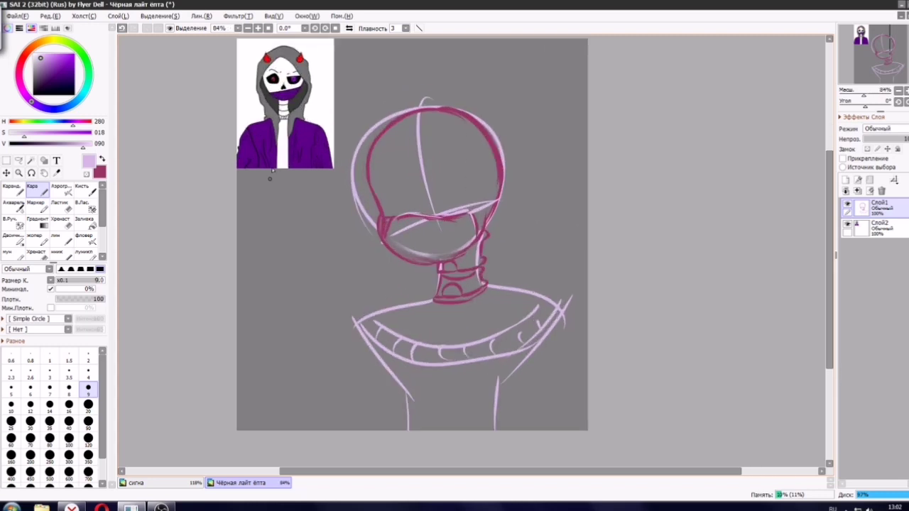
mouse_move(358, 314)
mouse_down()
mouse_move(319, 288)
mouse_move(408, 105)
mouse_up()
key(ctrl+z)
mouse_move(359, 316)
mouse_down()
mouse_move(341, 305)
mouse_move(416, 120)
mouse_up()
drag(417, 123, 522, 289)
key(ctrl+z)
key(ctrl+z)
drag(410, 106, 529, 303)
key(ctrl+z)
mouse_move(342, 318)
mouse_down()
mouse_move(442, 97)
mouse_move(564, 312)
mouse_up()
key(ctrl+z)
mouse_move(397, 119)
mouse_down()
mouse_move(483, 151)
mouse_move(561, 312)
mouse_move(560, 250)
mouse_move(566, 323)
mouse_up()
key(ctrl+z)
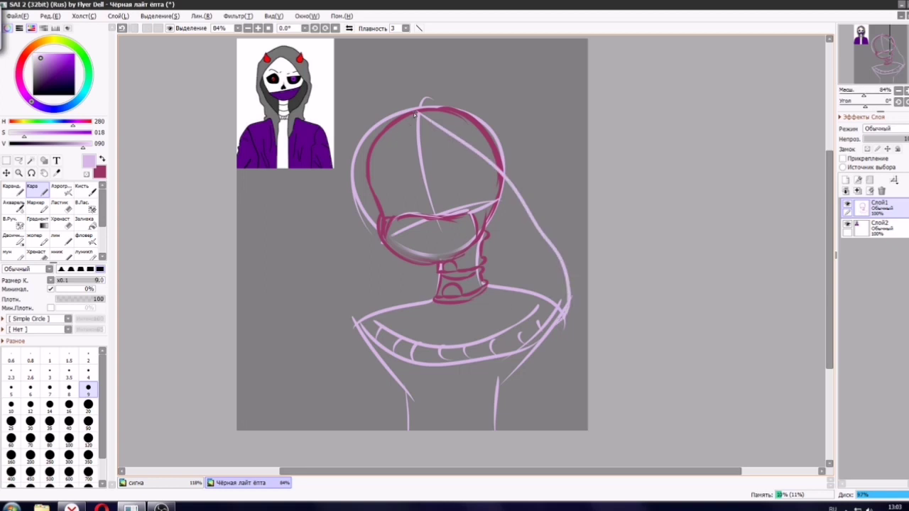
Sketch the hood's left side from the top of the skull, flaring outward past the left shoulder with a hooked lower end.
drag(415, 114, 358, 333)
key(ctrl+z)
drag(417, 111, 355, 316)
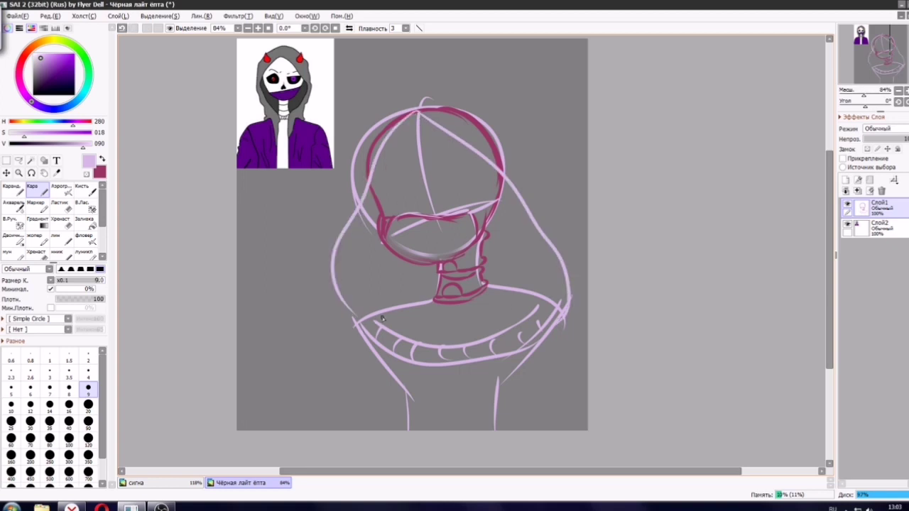
key(ctrl+z)
mouse_move(416, 112)
mouse_down()
mouse_move(335, 278)
mouse_move(352, 326)
mouse_up()
key(ctrl+z)
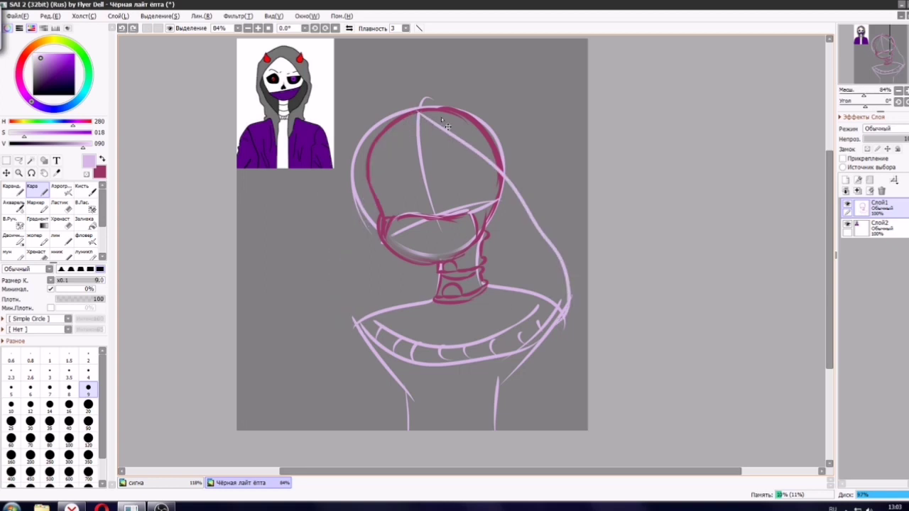
mouse_move(392, 125)
mouse_down()
mouse_move(341, 248)
mouse_move(335, 348)
mouse_up()
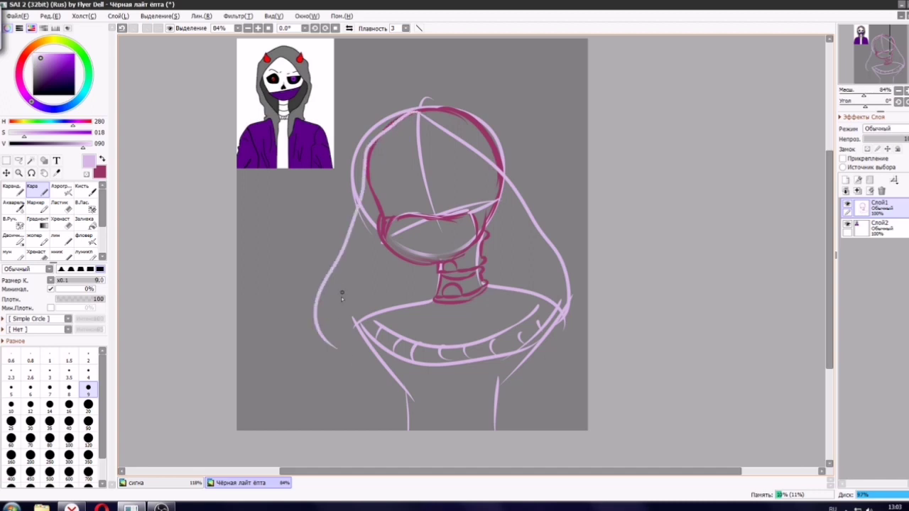
Add fold lines joining the hood's lower left end to the collar and shoulder.
mouse_move(339, 290)
mouse_down()
mouse_move(355, 330)
mouse_move(315, 359)
mouse_up()
key(ctrl+z)
key(ctrl+z)
drag(351, 324, 325, 353)
key(ctrl+z)
key(ctrl+z)
mouse_move(768, 106)
mouse_down()
mouse_move(821, 96)
mouse_move(800, 96)
mouse_up()
key(ctrl+z)
key(ctrl+z)
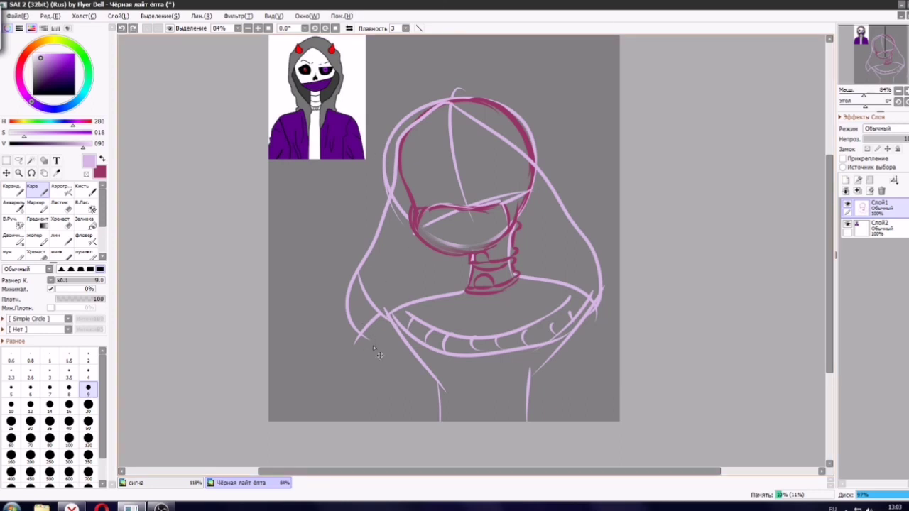
Sketch a tilted oval sleeve opening over the hood's lower left corner, replacing the rejected lower attempts.
mouse_move(340, 358)
mouse_down()
mouse_move(334, 376)
mouse_move(355, 386)
mouse_up()
key(ctrl+z)
scroll(355, 385, up, 3)
scroll(358, 386, up, 3)
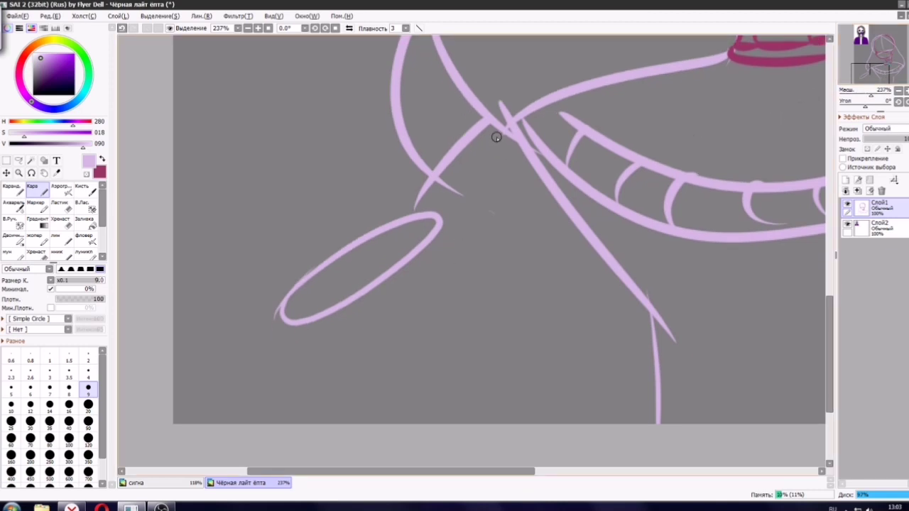
key(ctrl+z)
drag(391, 171, 407, 152)
Sketch the bunched cuff beneath the oval sleeve opening with stacked, curved fabric folds.
drag(289, 207, 347, 249)
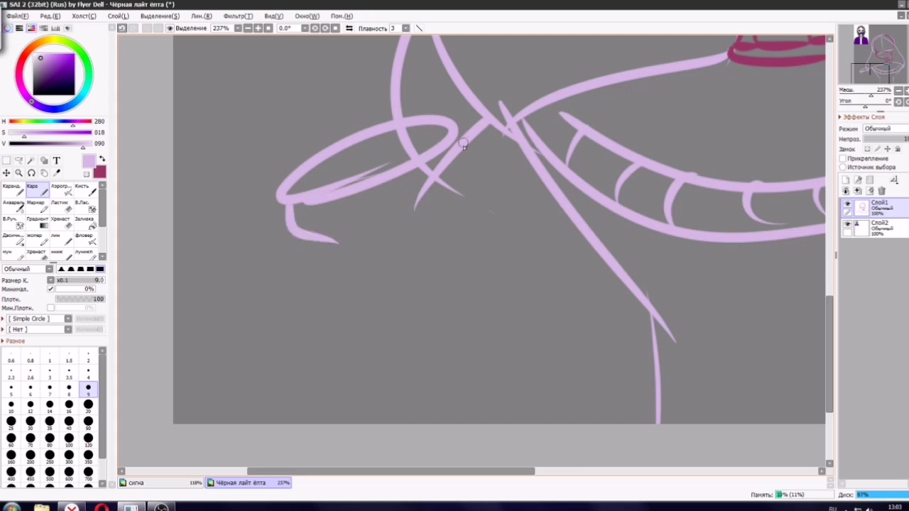
drag(461, 137, 420, 216)
drag(315, 247, 402, 224)
mouse_move(314, 250)
mouse_down()
mouse_move(338, 353)
mouse_move(329, 293)
mouse_up()
key(ctrl+z)
drag(274, 254, 286, 273)
Sketch both wavy sides of the raised sleeve down to the canvas edge and fill it with loose crease lines.
mouse_move(487, 148)
mouse_down()
mouse_move(513, 178)
mouse_move(513, 225)
mouse_up()
drag(531, 203, 582, 426)
drag(310, 292, 338, 426)
drag(538, 276, 616, 424)
mouse_move(359, 276)
mouse_down()
mouse_move(489, 233)
mouse_move(468, 281)
mouse_up()
mouse_move(347, 313)
mouse_down()
mouse_move(464, 218)
mouse_move(326, 292)
mouse_up()
drag(316, 296, 487, 233)
drag(490, 309, 463, 347)
drag(395, 402, 517, 367)
Sketch a blocky palm rising from the sleeve opening, with curved lines dividing it below the knuckles.
scroll(621, 313, down, 8)
scroll(619, 230, up, 7)
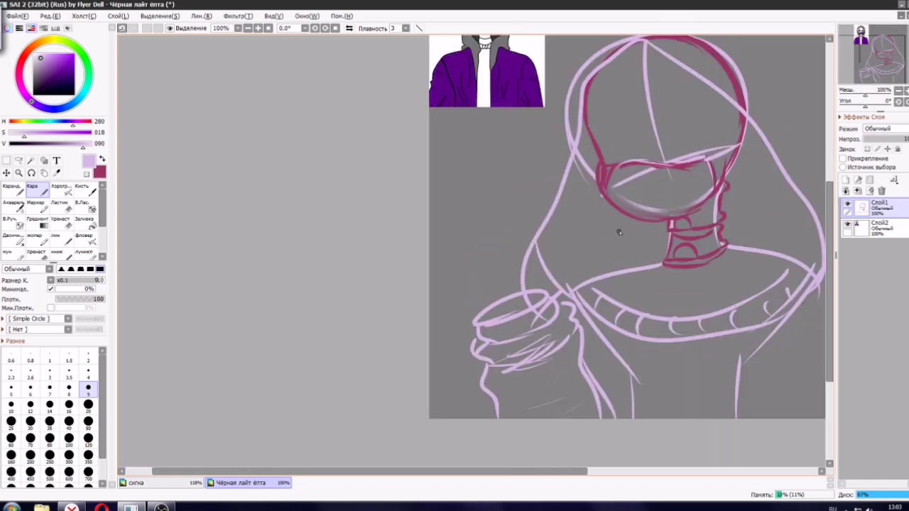
drag(370, 253, 391, 363)
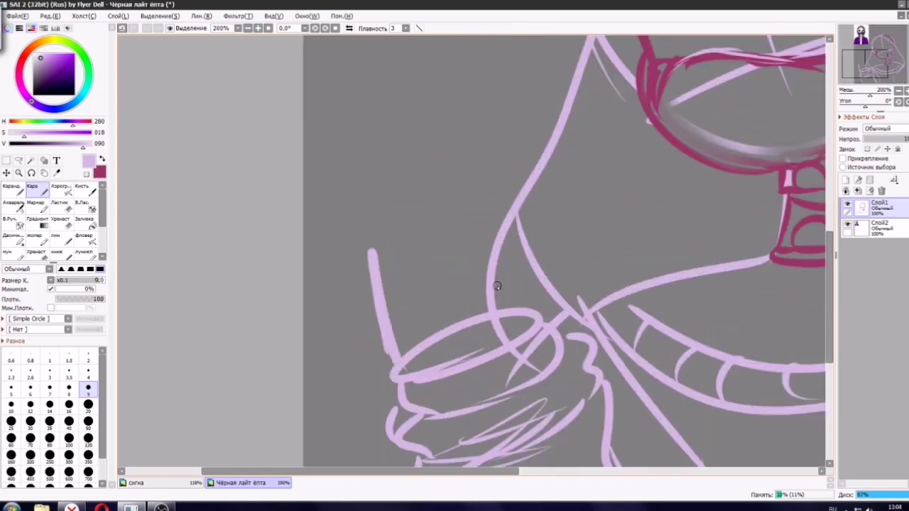
drag(488, 241, 516, 324)
drag(490, 212, 505, 264)
mouse_move(369, 265)
mouse_down()
mouse_move(490, 211)
mouse_move(469, 222)
mouse_up()
mouse_move(440, 218)
mouse_down()
mouse_move(477, 213)
mouse_move(470, 305)
mouse_up()
mouse_move(422, 240)
mouse_down()
mouse_move(454, 325)
mouse_move(426, 343)
mouse_up()
drag(384, 270, 409, 326)
drag(402, 333, 433, 345)
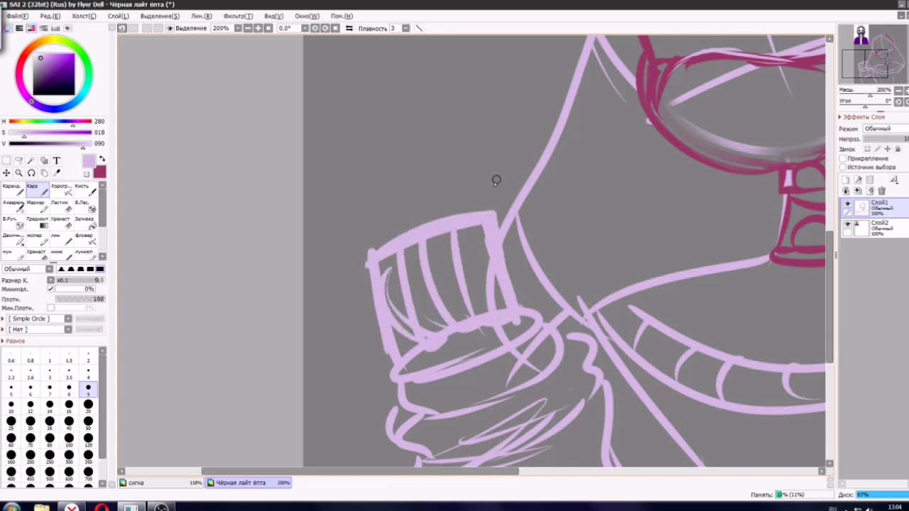
Sketch four fingers above the palm: two long raised fingers and two short bent ones.
scroll(462, 221, down, 5)
scroll(487, 230, up, 3)
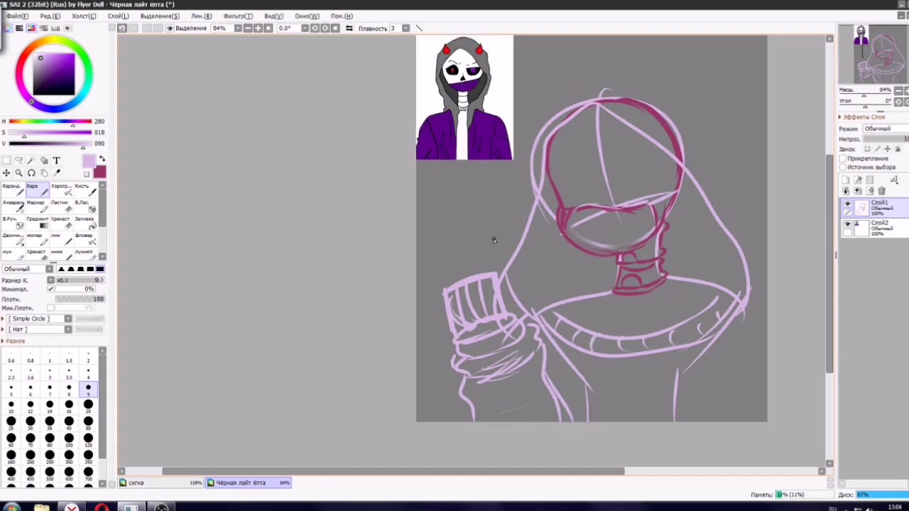
scroll(484, 261, up, 2)
mouse_move(508, 291)
mouse_down()
mouse_move(482, 204)
mouse_move(474, 285)
mouse_move(452, 198)
mouse_move(449, 292)
mouse_move(424, 269)
mouse_move(407, 329)
mouse_up()
scroll(459, 285, down, 6)
scroll(532, 272, up, 3)
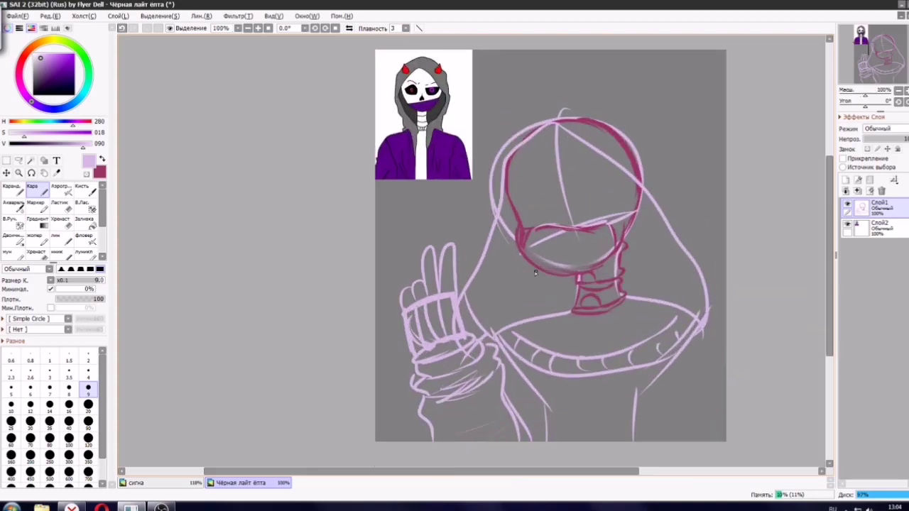
Switch to the browser, play "Okay" by Chase Atlantic from the VK music list, and return to PaintTool SAI.
click(80, 507)
click(334, 460)
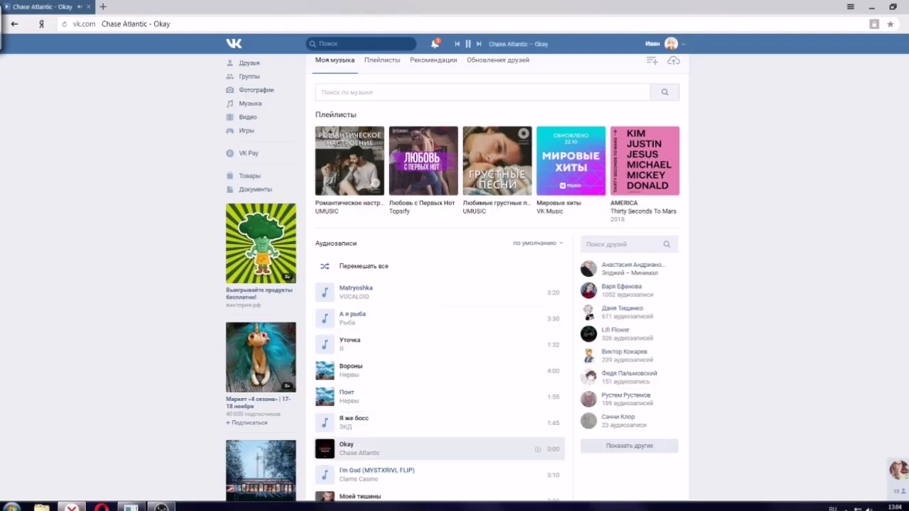
click(161, 507)
click(131, 507)
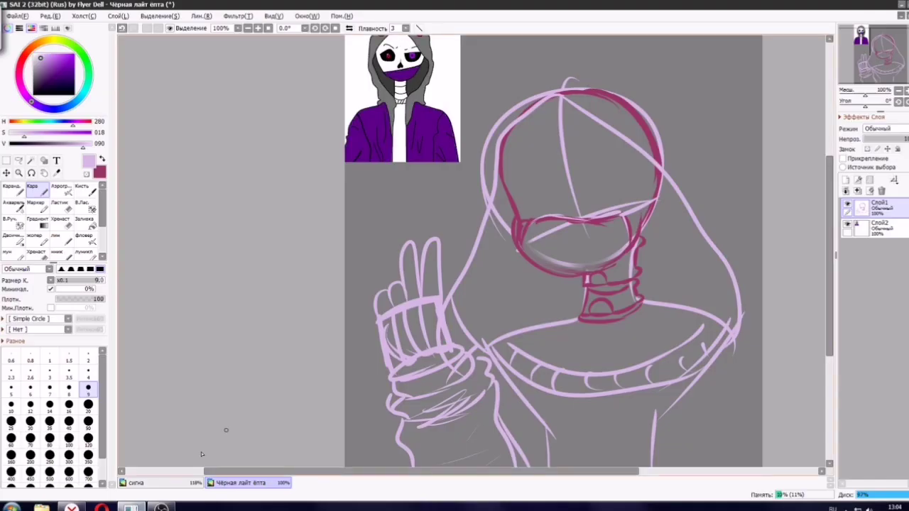
Lasso the four fingers and stretch them taller with a free transform.
scroll(380, 307, down, 3)
scroll(407, 272, up, 7)
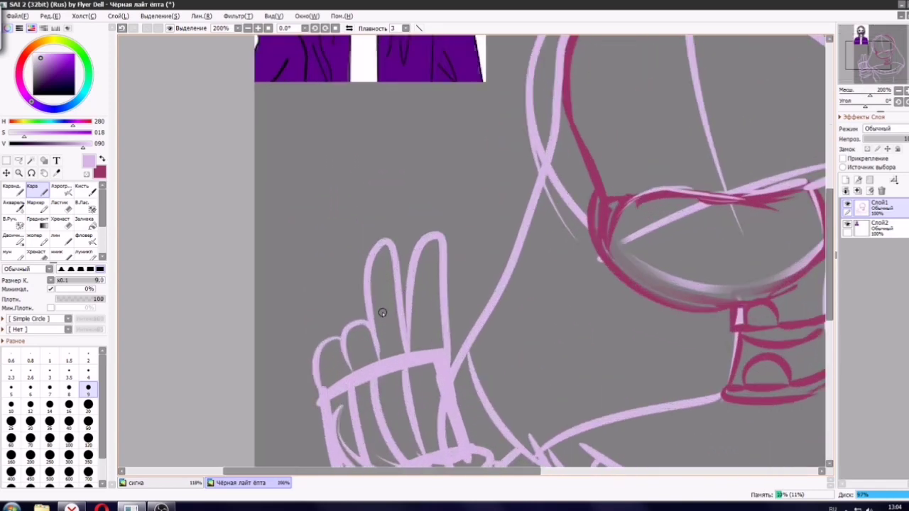
key(a)
drag(289, 405, 363, 373)
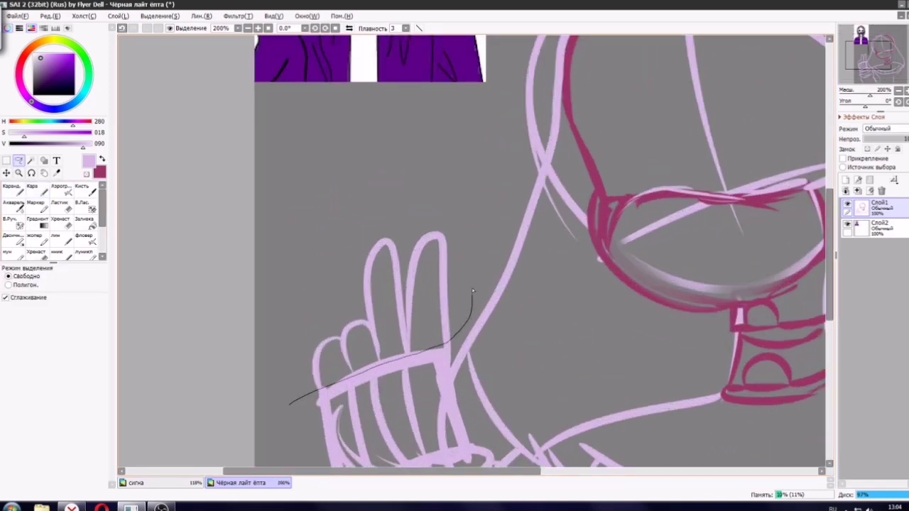
drag(472, 291, 284, 288)
key(ctrl+t)
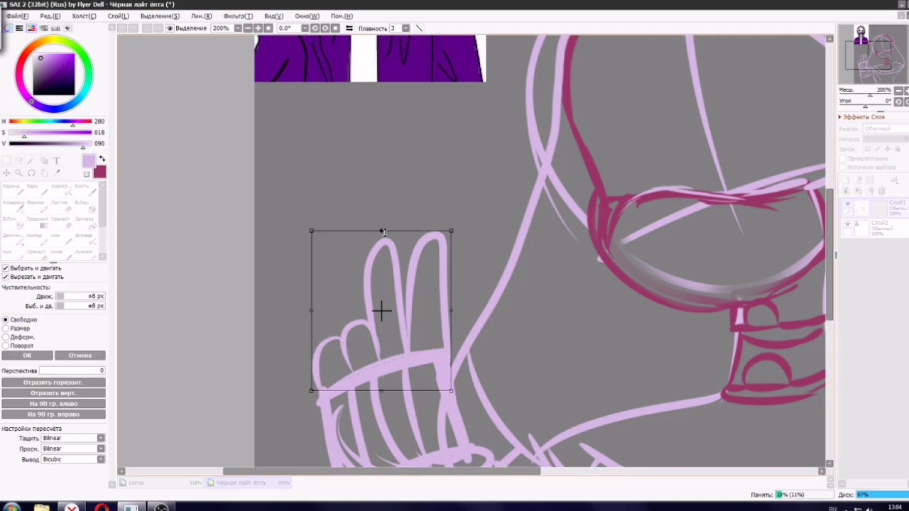
drag(384, 232, 384, 183)
drag(411, 214, 411, 231)
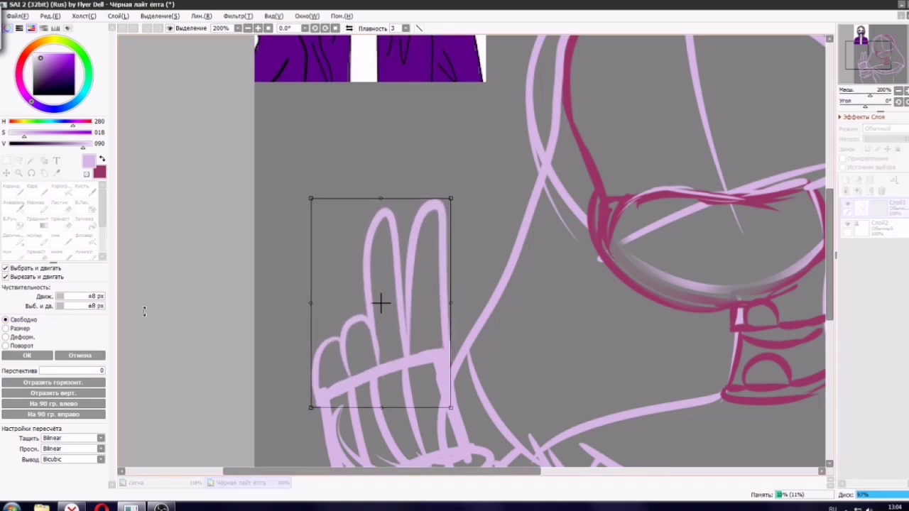
click(27, 355)
Sketch the curled tips of the two short fingers over the palm with the Кара brush.
click(14, 193)
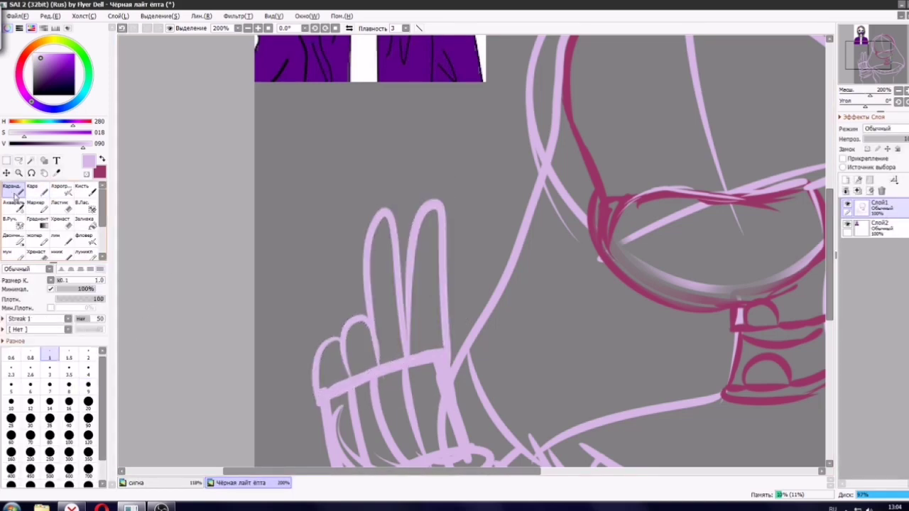
click(65, 192)
click(37, 192)
scroll(267, 204, down, 4)
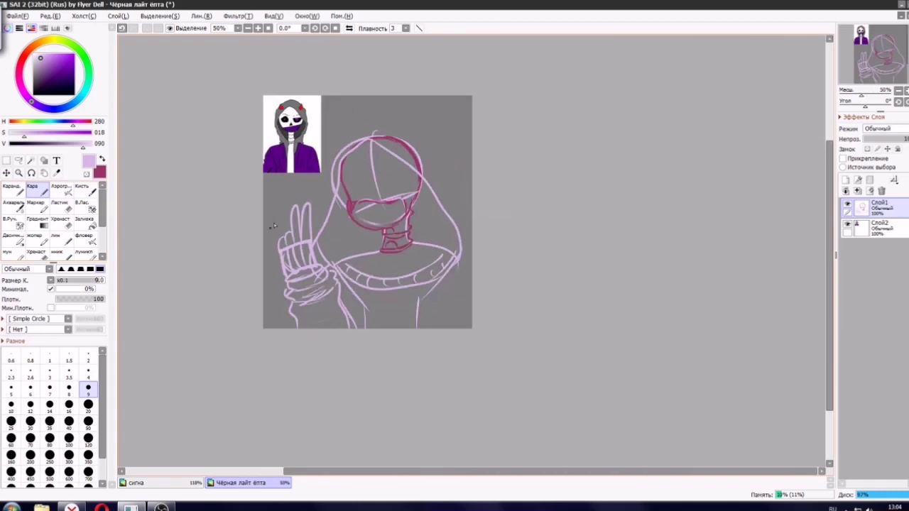
scroll(270, 249, up, 9)
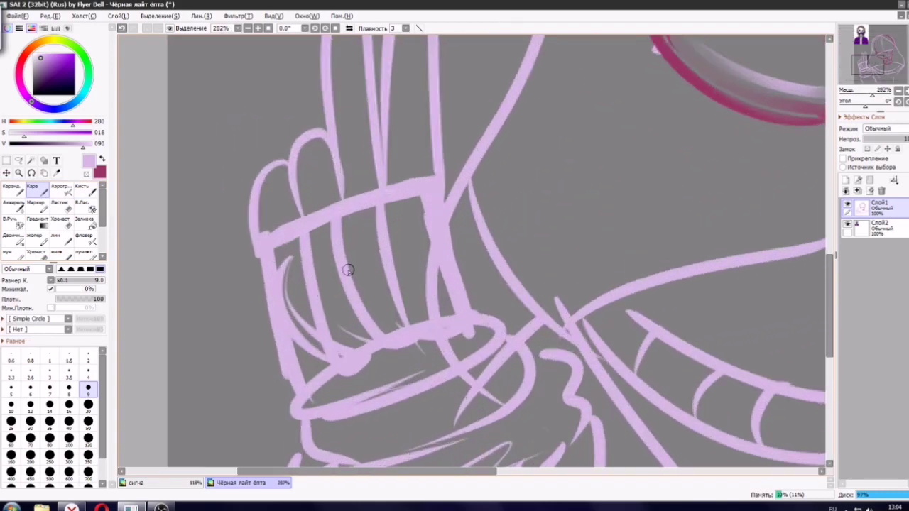
drag(259, 231, 343, 233)
mouse_move(462, 255)
mouse_down()
mouse_move(464, 278)
mouse_move(431, 282)
mouse_move(443, 287)
mouse_up()
key(ctrl+z)
key(ctrl+z)
key(ctrl+z)
Sketch the thumb folded across the palm, with its rounded base bulging from the palm's right edge.
drag(456, 238, 470, 326)
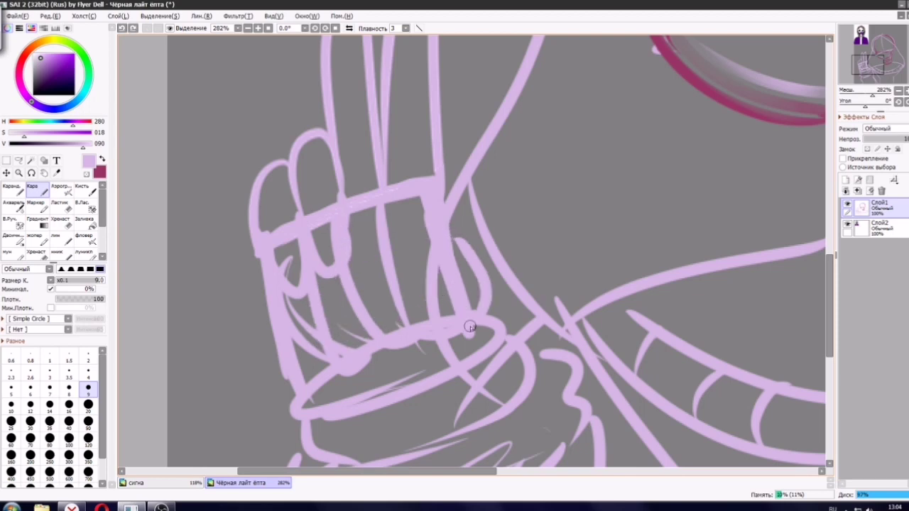
key(ctrl+z)
mouse_move(458, 263)
mouse_down()
mouse_move(489, 274)
mouse_move(478, 332)
mouse_move(455, 279)
mouse_move(471, 272)
mouse_move(348, 268)
mouse_move(465, 265)
mouse_up()
key(ctrl+z)
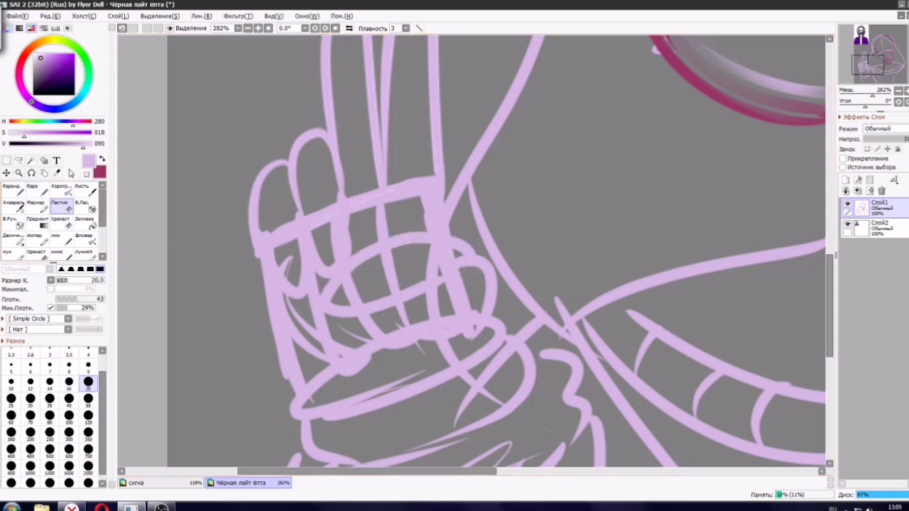
Lasso the palm's lower left part and free-transform it narrower so the hand tapers toward the wrist.
key(l)
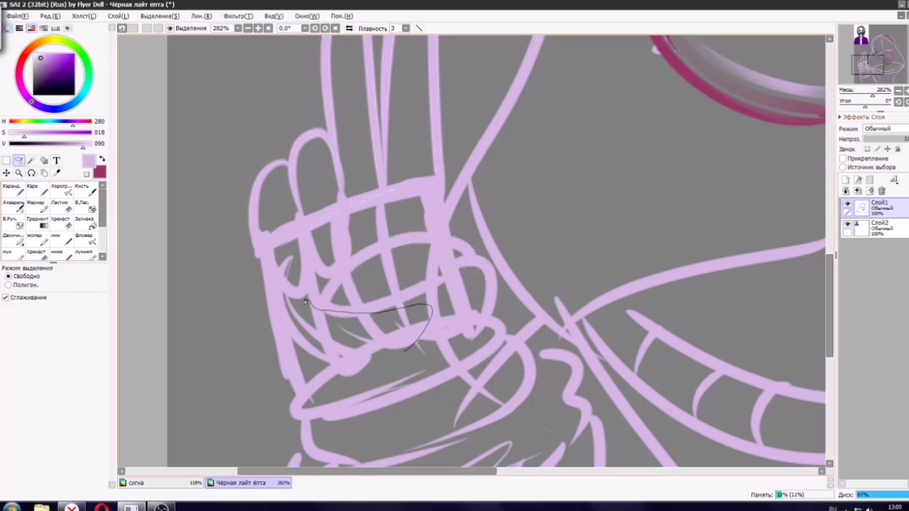
drag(404, 349, 304, 302)
key(ctrl+t)
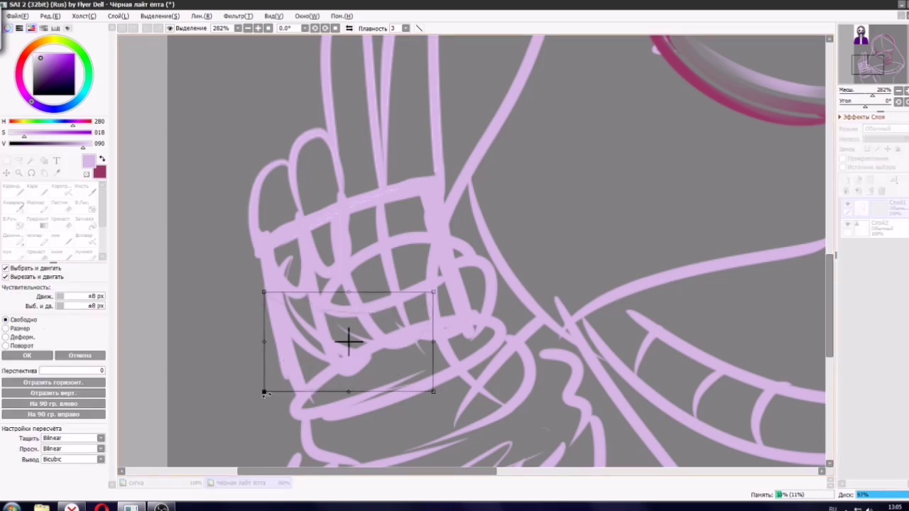
drag(264, 393, 288, 384)
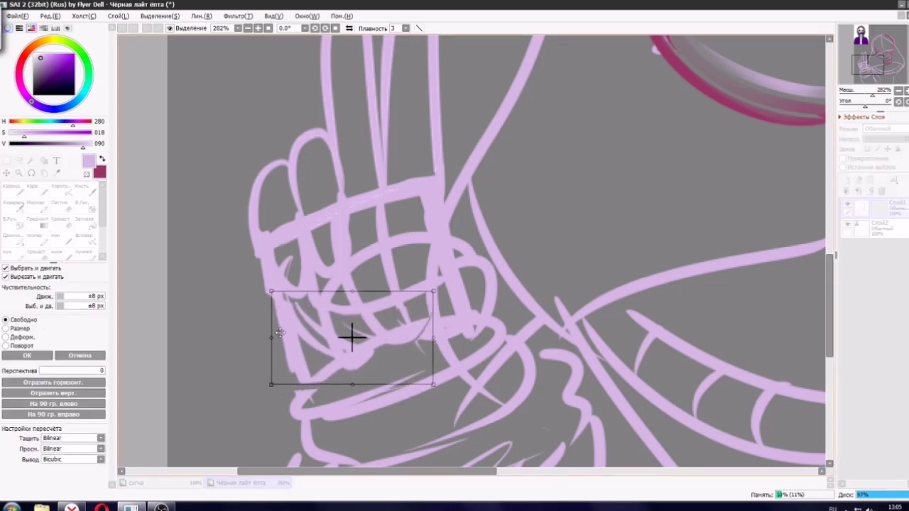
drag(272, 292, 278, 292)
mouse_move(278, 384)
mouse_down()
mouse_move(280, 364)
mouse_move(282, 389)
mouse_up()
key(Return)
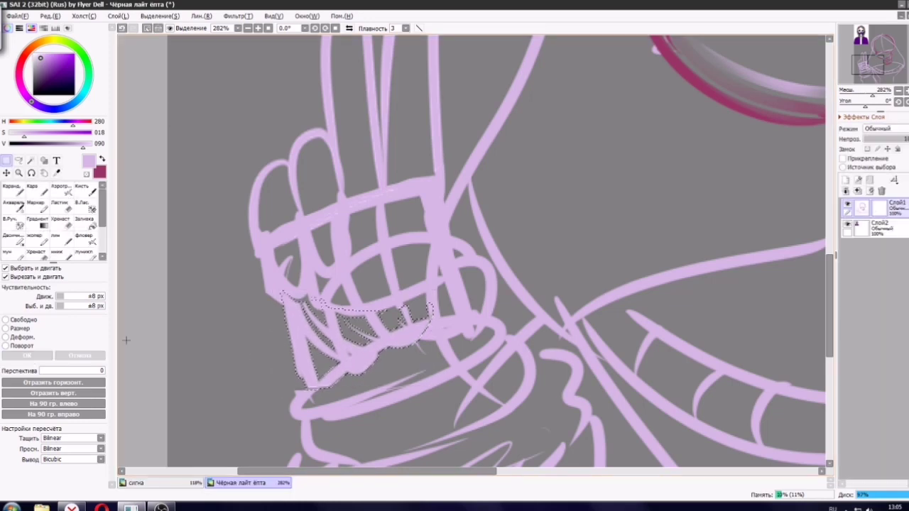
Clear the selection and erase the palm's lower left outline above the cuff, returning to the Кара brush.
key(n)
click(61, 206)
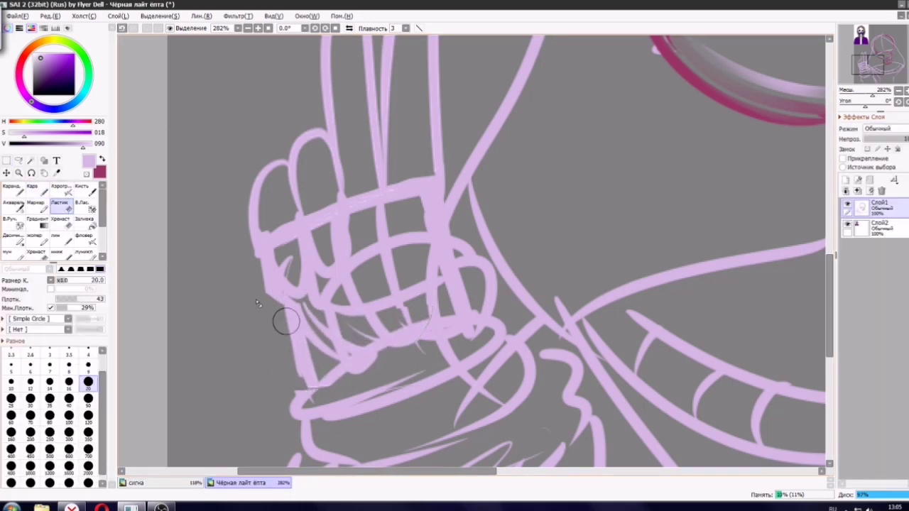
drag(287, 320, 307, 379)
click(39, 194)
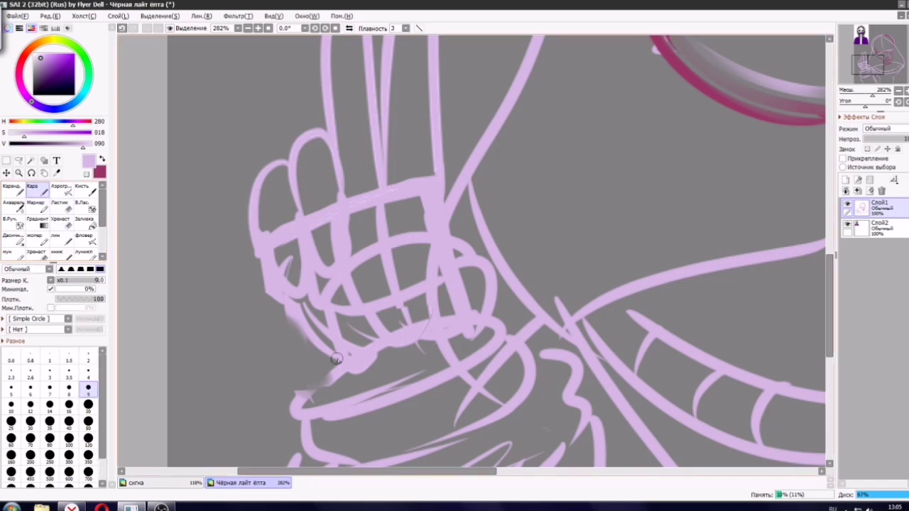
Redraw the palm's lower left outline down to the wrist and the left edge of the cuff with the Кара brush.
mouse_move(292, 304)
mouse_down()
mouse_move(315, 383)
mouse_move(292, 400)
mouse_up()
mouse_move(307, 362)
mouse_down()
mouse_move(299, 345)
mouse_move(295, 392)
mouse_up()
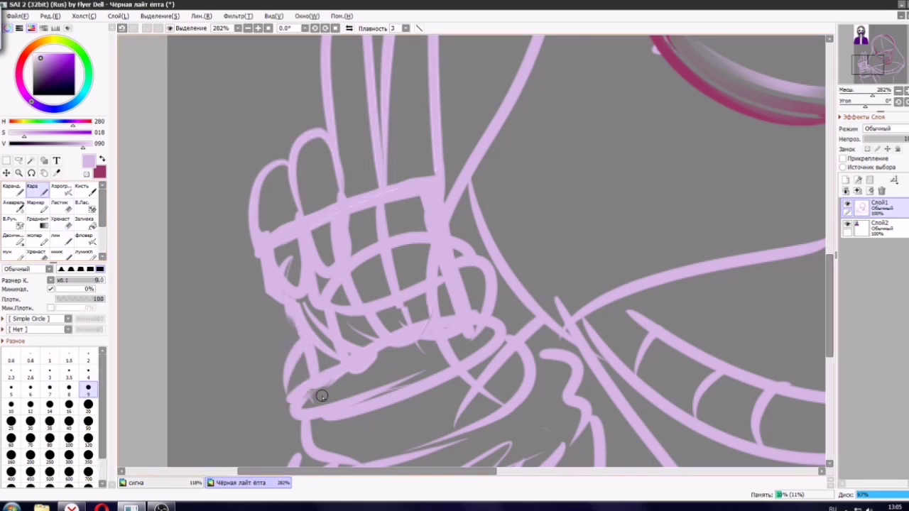
Sketch a broken eye-level guide across the face and short curved eye marks near both edges of the head.
scroll(354, 339, down, 10)
scroll(358, 243, up, 6)
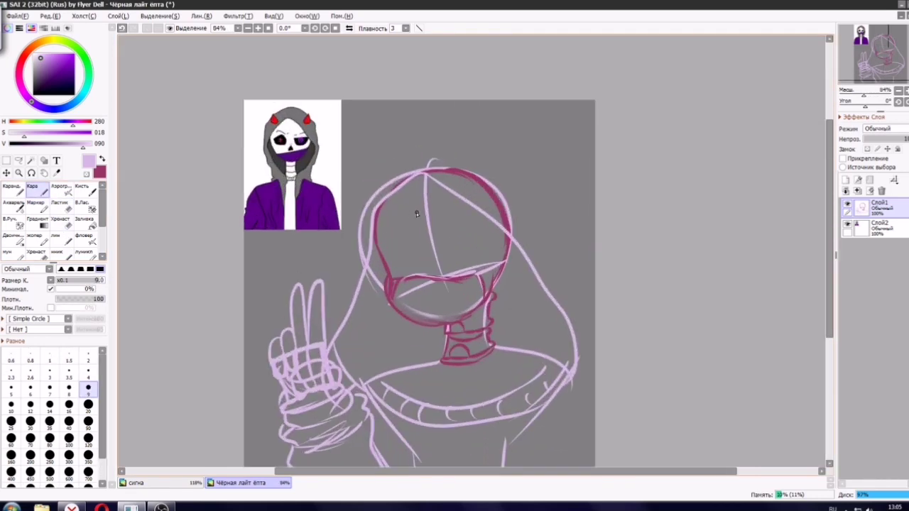
drag(516, 209, 524, 224)
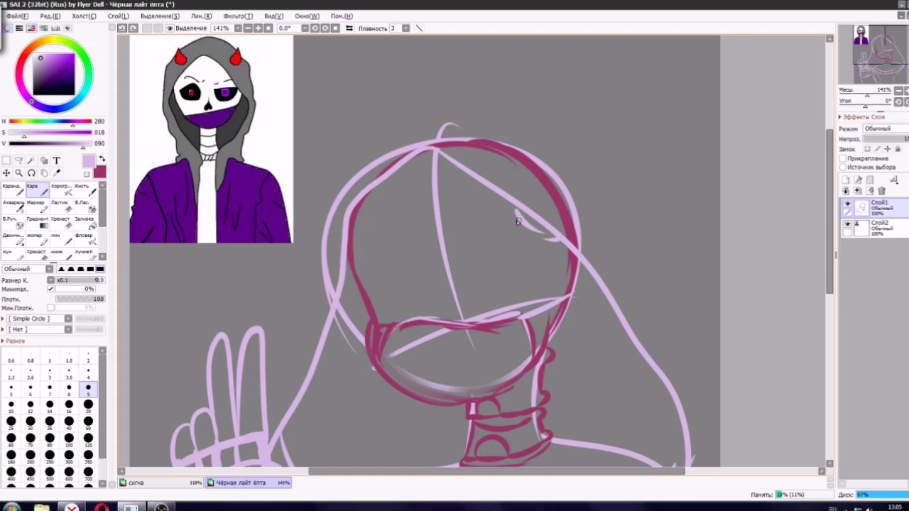
drag(382, 249, 497, 222)
key(ctrl+z)
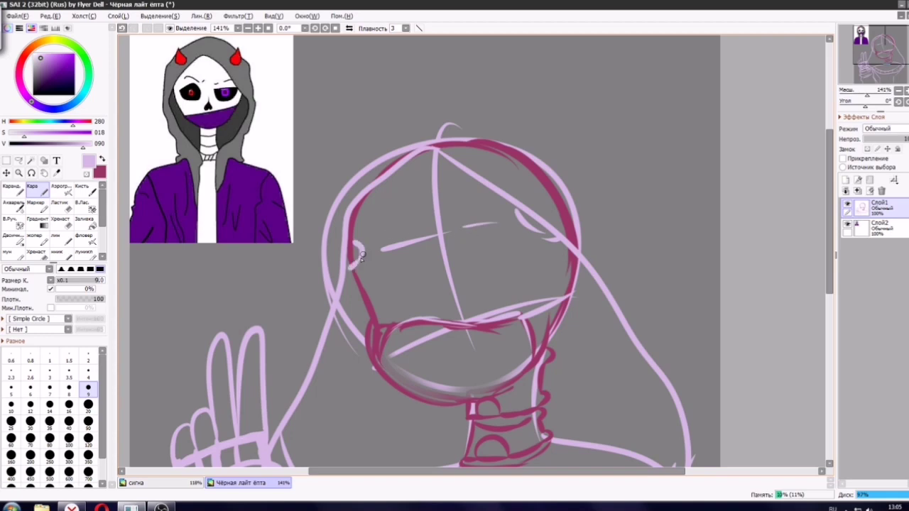
Sketch a pointed horn on the hood's upper right side, with small fabric folds around its base.
drag(532, 152, 544, 117)
drag(548, 114, 576, 211)
key(ctrl+z)
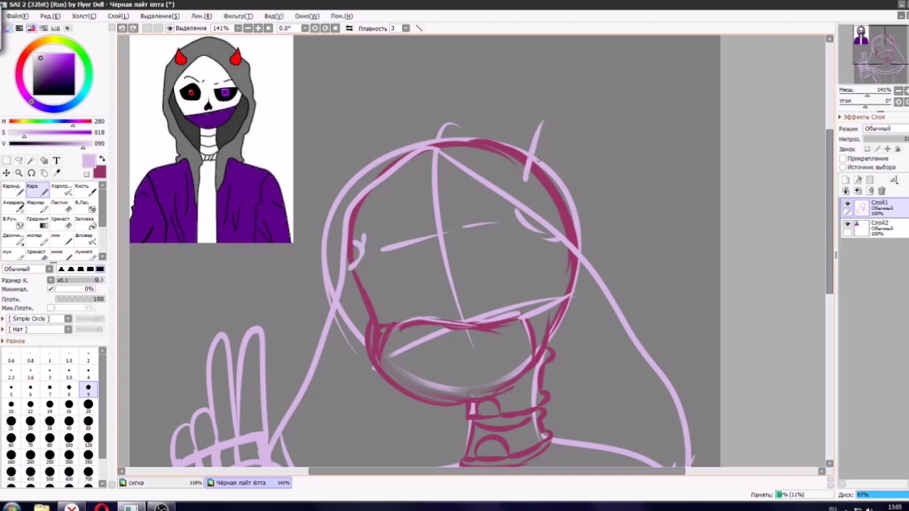
key(ctrl+z)
mouse_move(526, 170)
mouse_down()
mouse_move(532, 135)
mouse_move(521, 106)
mouse_up()
drag(523, 105, 578, 217)
key(ctrl+z)
mouse_move(519, 176)
mouse_down()
mouse_move(581, 189)
mouse_move(548, 192)
mouse_move(519, 177)
mouse_move(597, 213)
mouse_move(589, 237)
mouse_up()
drag(526, 166, 496, 145)
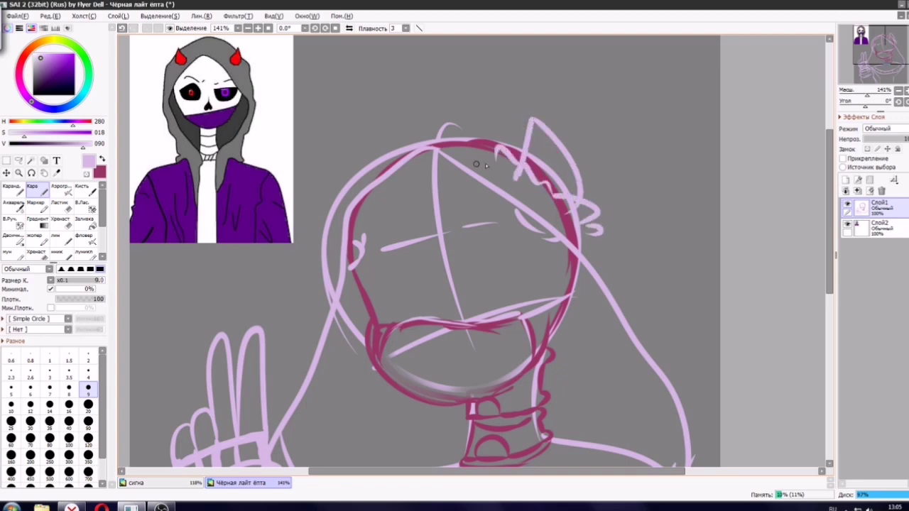
Sketch the second horn on the hood's left edge and arch the hood's top outline between the two horns.
drag(340, 199, 331, 160)
mouse_move(328, 163)
mouse_down()
mouse_move(304, 234)
mouse_move(473, 134)
mouse_move(517, 154)
mouse_up()
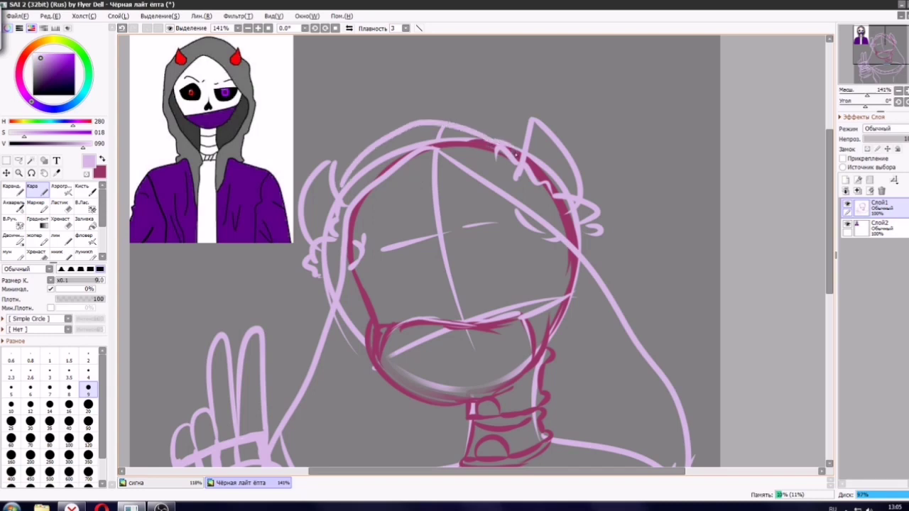
Sketch the hood's wider outer edge from the right horn down to the collar and a fabric line down its left side.
drag(591, 189, 695, 355)
drag(679, 258, 643, 199)
key(ctrl+z)
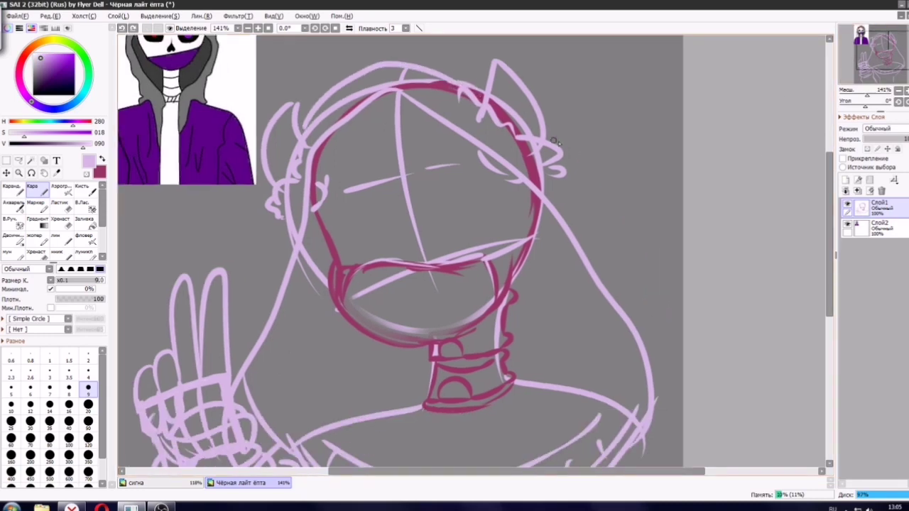
mouse_move(553, 140)
mouse_down()
mouse_move(653, 288)
mouse_move(643, 458)
mouse_up()
drag(310, 273, 257, 409)
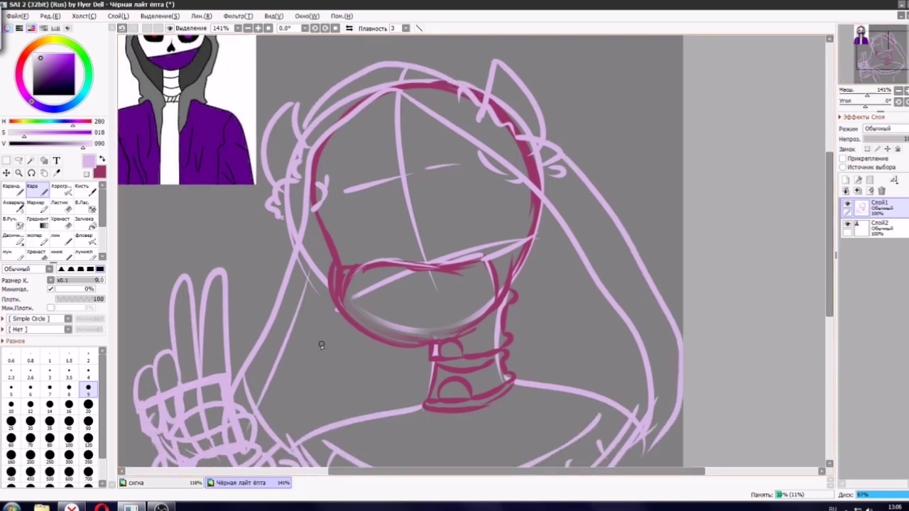
Sketch curved fabric folds inside the hood on both sides of the neck.
mouse_move(310, 331)
mouse_down()
mouse_move(340, 409)
mouse_move(356, 385)
mouse_move(390, 391)
mouse_up()
key(ctrl+z)
key(ctrl+z)
mouse_move(401, 372)
mouse_down()
mouse_move(363, 393)
mouse_move(364, 417)
mouse_up()
key(ctrl+z)
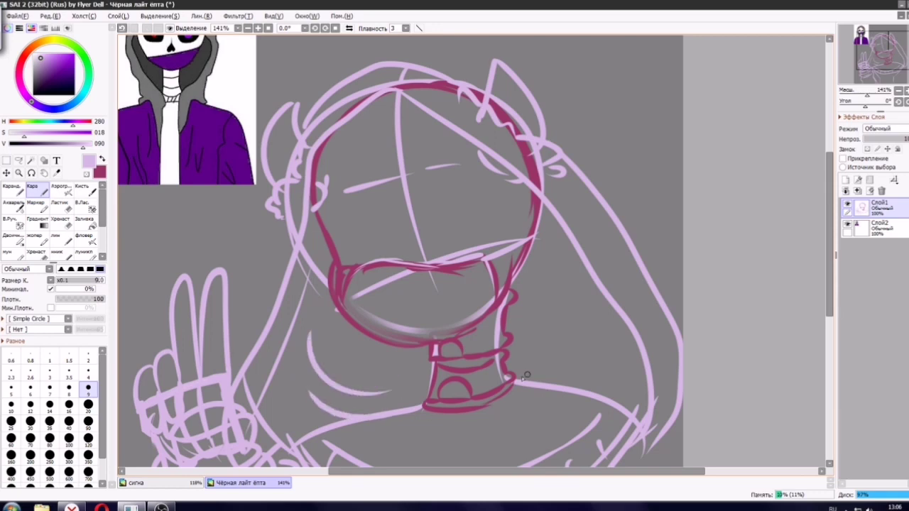
drag(596, 304, 538, 363)
drag(611, 338, 573, 379)
Swap to the crimson colour and outline a wider ring around the base of the neck.
scroll(765, 389, down, 2)
scroll(508, 307, down, 2)
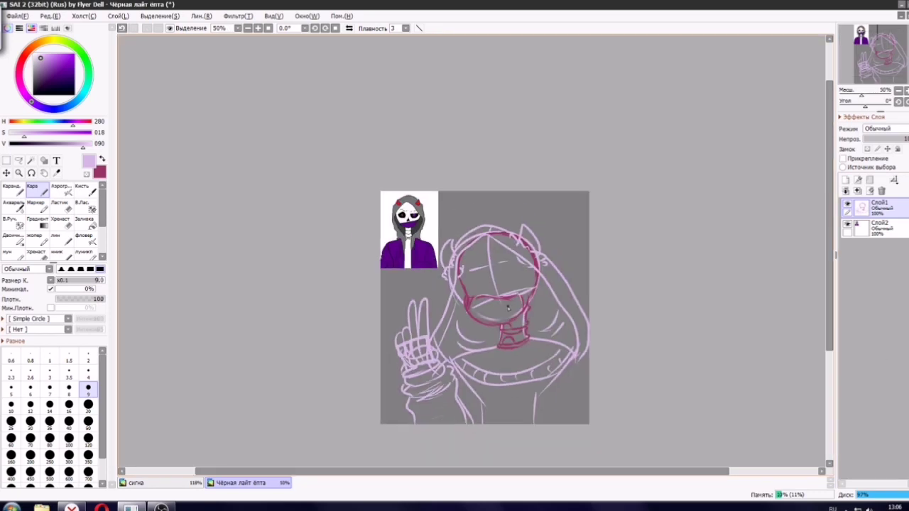
scroll(489, 353, up, 5)
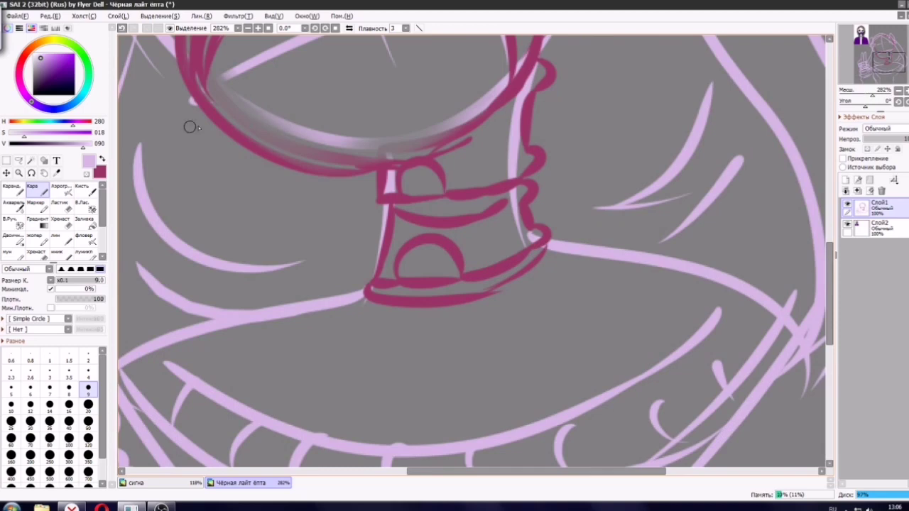
key(x)
mouse_move(361, 301)
mouse_down()
mouse_move(349, 312)
mouse_move(365, 314)
mouse_up()
drag(538, 238, 561, 287)
drag(371, 315, 448, 325)
drag(569, 285, 461, 312)
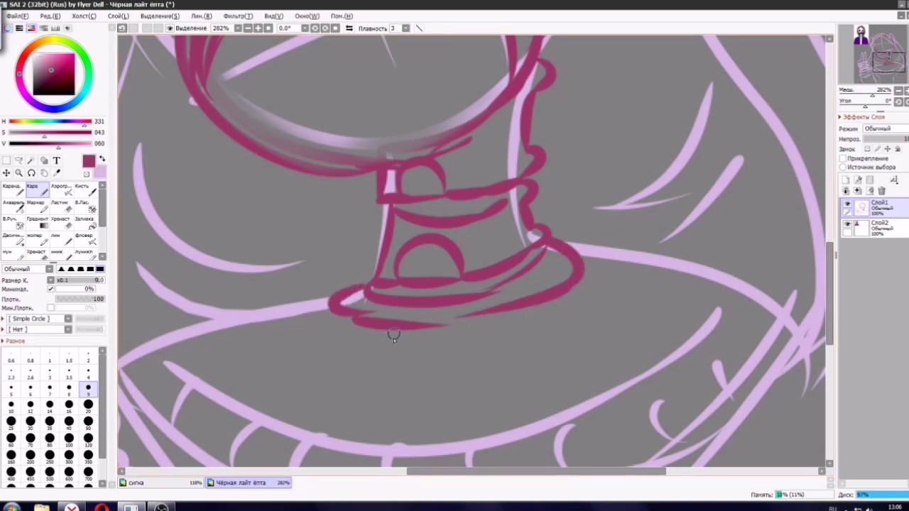
Draw the narrow breastbone hanging below the neck base in crimson, with a rounded lower end.
drag(392, 366, 380, 455)
key(ctrl+z)
drag(390, 328, 382, 438)
drag(446, 323, 384, 439)
key(ctrl+z)
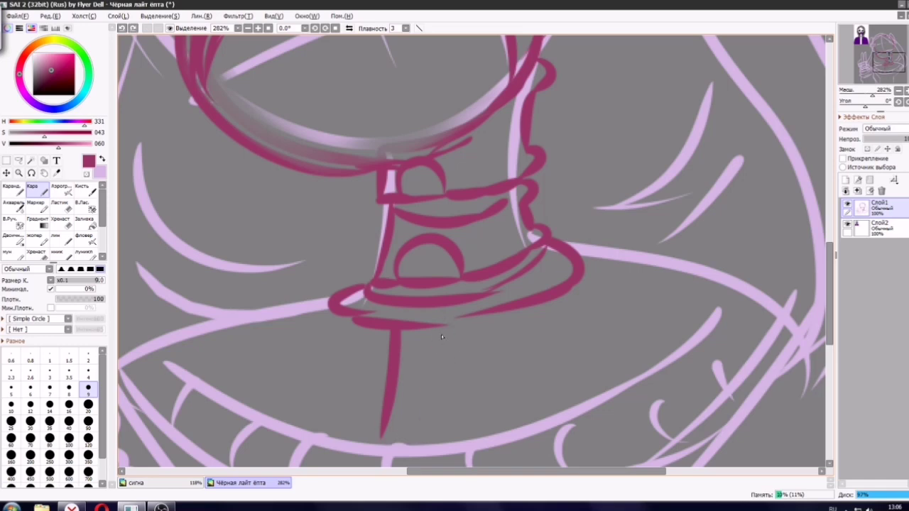
drag(446, 324, 377, 435)
drag(455, 334, 507, 318)
Draw the collarbones and ribs fanning out from both sides of the breastbone inside the collar.
drag(586, 264, 742, 297)
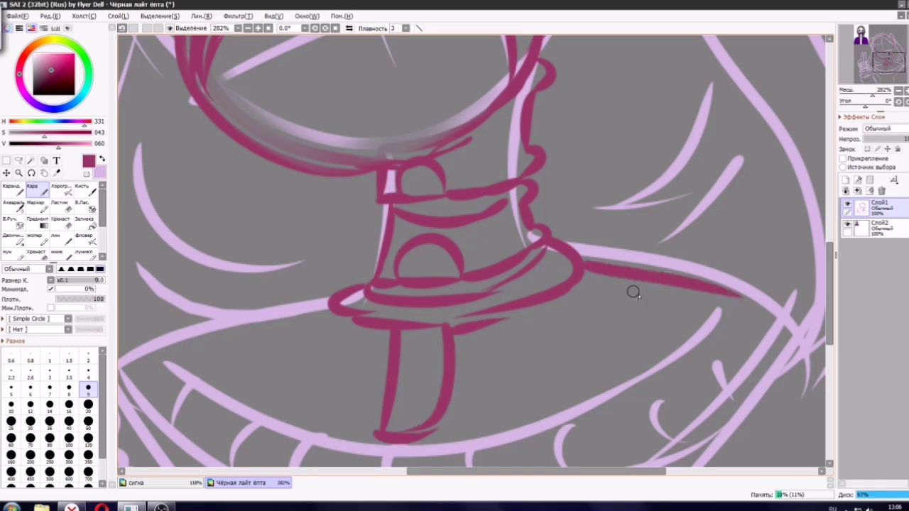
drag(532, 309, 667, 334)
drag(484, 323, 597, 353)
drag(328, 298, 185, 337)
drag(176, 364, 324, 329)
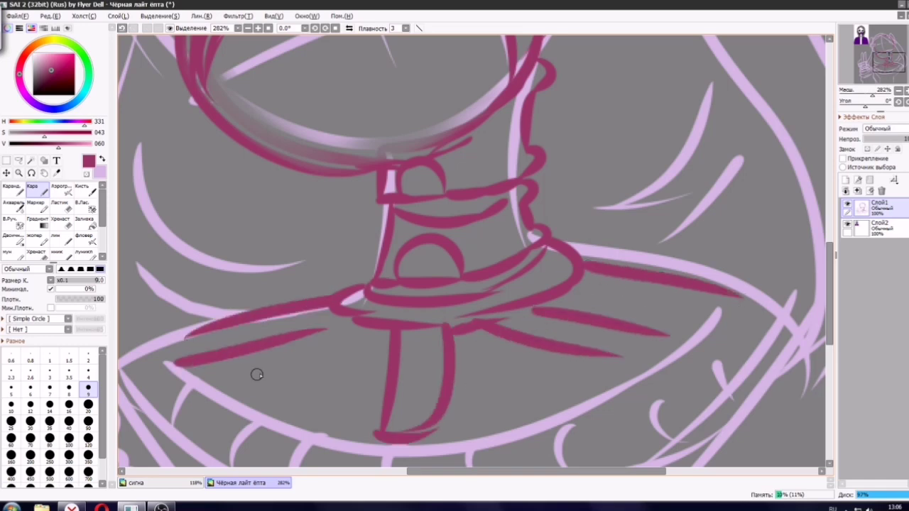
mouse_move(236, 386)
mouse_down()
mouse_move(316, 350)
mouse_move(378, 383)
mouse_up()
click(539, 362)
drag(532, 375, 454, 392)
Outline the two raised fingers in crimson over the lavender sketch, adding paired creases at their joints.
scroll(475, 329, down, 10)
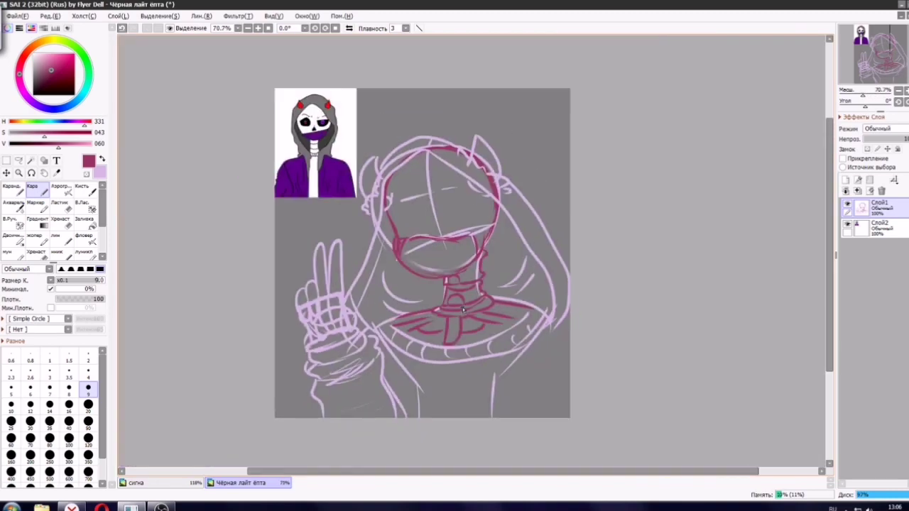
scroll(332, 289, up, 1)
scroll(368, 284, up, 4)
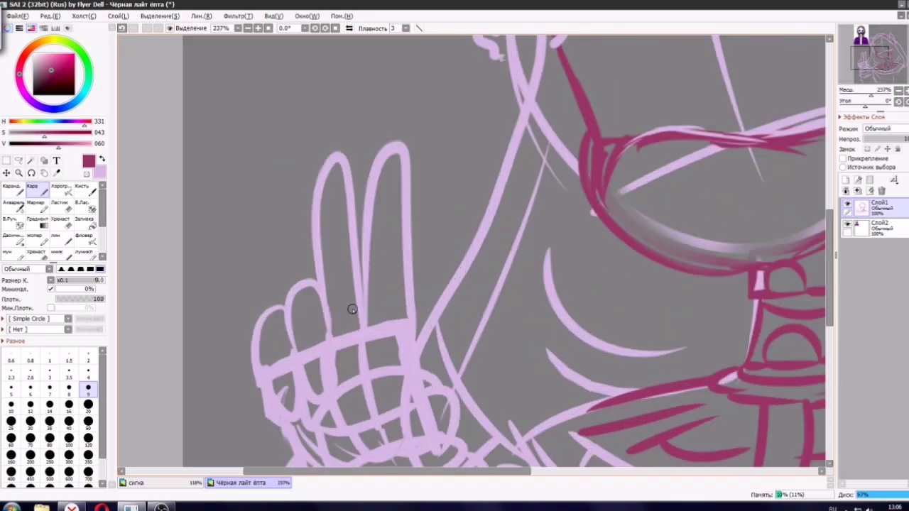
mouse_move(366, 318)
mouse_down()
mouse_move(360, 256)
mouse_move(416, 181)
mouse_move(402, 278)
mouse_move(360, 264)
mouse_up()
key(ctrl+z)
key(ctrl+z)
mouse_move(358, 314)
mouse_down()
mouse_move(362, 225)
mouse_move(407, 145)
mouse_move(404, 188)
mouse_move(389, 153)
mouse_move(366, 321)
mouse_up()
key(ctrl+z)
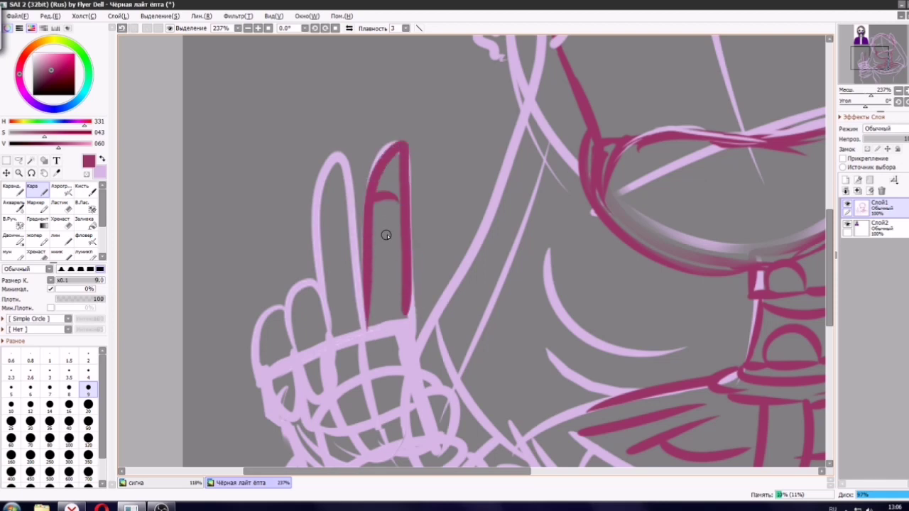
drag(369, 205, 394, 202)
mouse_move(366, 319)
mouse_down()
mouse_move(350, 164)
mouse_move(316, 212)
mouse_move(337, 329)
mouse_up()
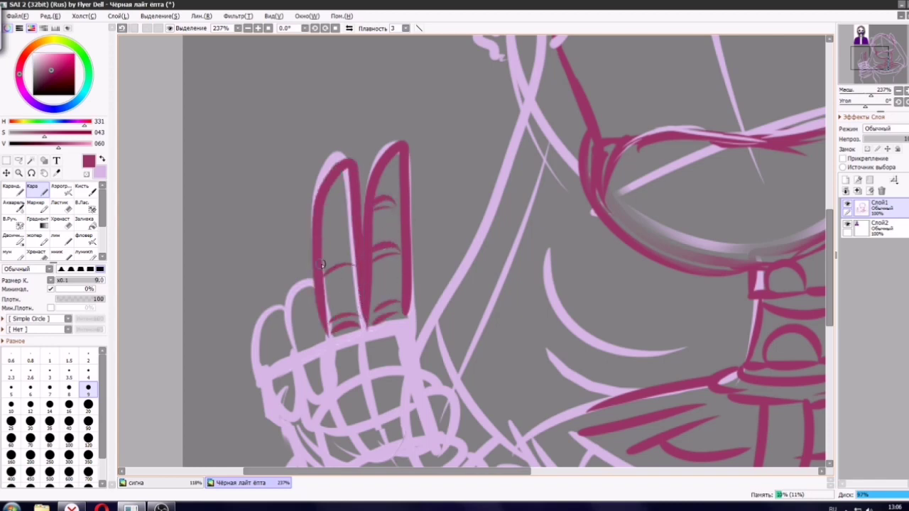
Outline the bent finger beside the raised ones in crimson, tapering its tip into the palm and adding a joint crease.
mouse_move(320, 288)
mouse_down()
mouse_move(297, 333)
mouse_move(344, 368)
mouse_up()
key(ctrl+z)
mouse_move(317, 308)
mouse_down()
mouse_move(292, 319)
mouse_move(344, 382)
mouse_up()
key(ctrl+z)
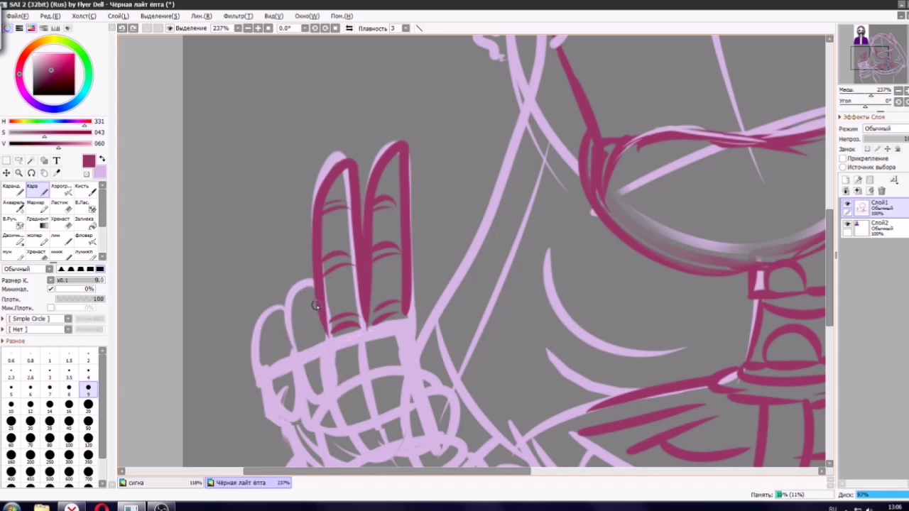
drag(317, 305, 317, 419)
drag(326, 333, 319, 418)
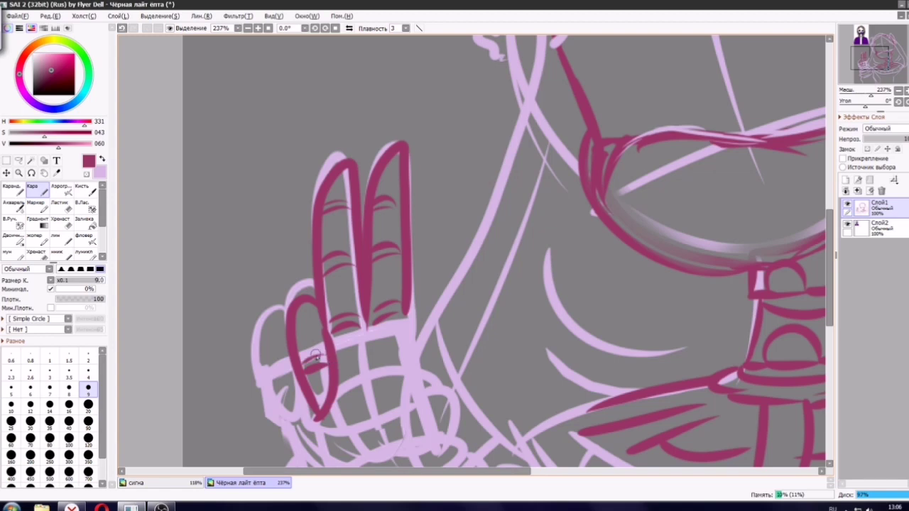
Outline the bent little finger in crimson along the hand's left edge, with short creases at its joint.
mouse_move(285, 324)
mouse_down()
mouse_move(302, 425)
mouse_move(265, 343)
mouse_move(308, 425)
mouse_move(265, 379)
mouse_move(310, 424)
mouse_up()
key(ctrl+z)
key(ctrl+z)
key(ctrl+z)
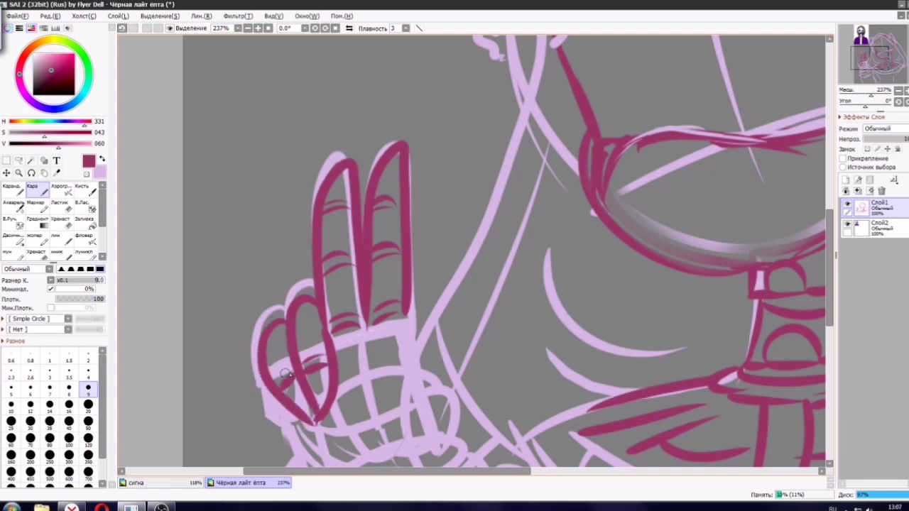
drag(273, 372, 286, 360)
Outline the thumb folded across the palm in crimson, with its rounded base on the right and a joint line.
scroll(336, 373, down, 9)
scroll(325, 374, up, 10)
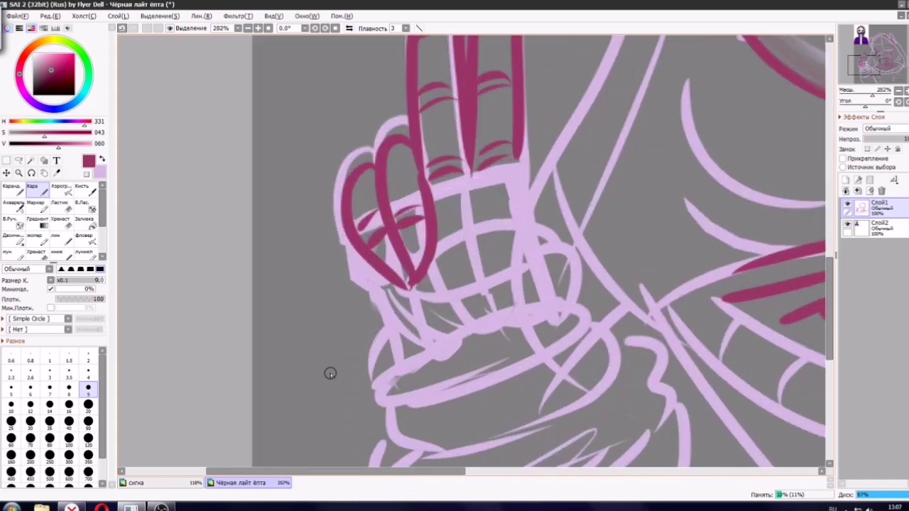
mouse_move(568, 312)
mouse_down()
mouse_move(576, 240)
mouse_move(555, 324)
mouse_up()
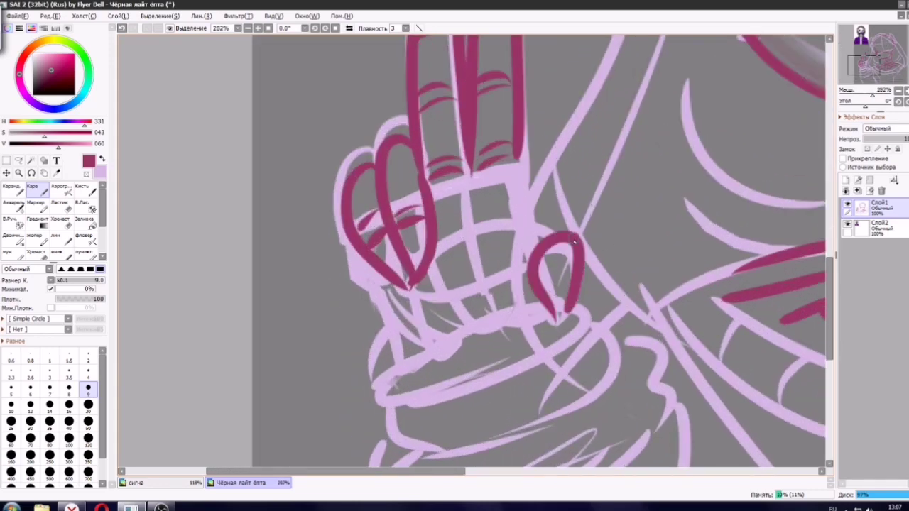
drag(577, 230, 420, 281)
drag(419, 286, 530, 287)
key(ctrl+z)
key(ctrl+z)
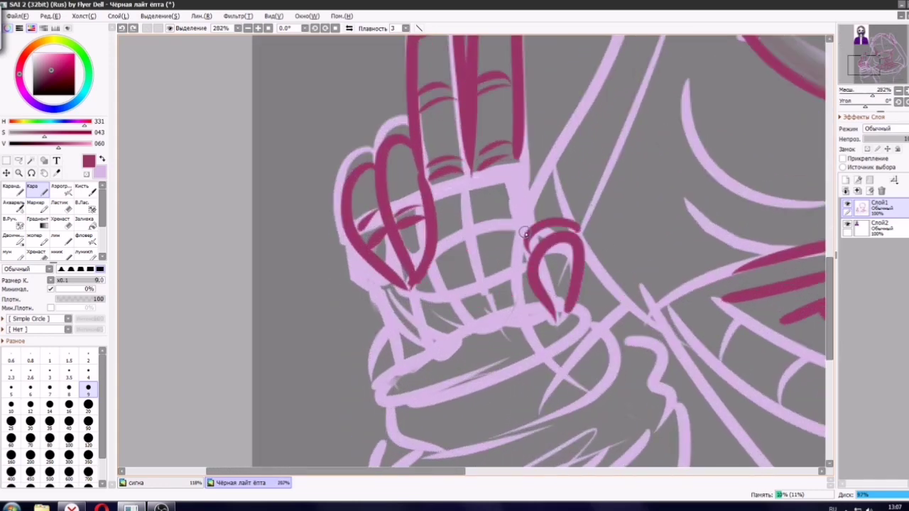
drag(524, 233, 425, 275)
mouse_move(418, 287)
mouse_down()
mouse_move(466, 295)
mouse_move(527, 276)
mouse_up()
drag(495, 241, 513, 268)
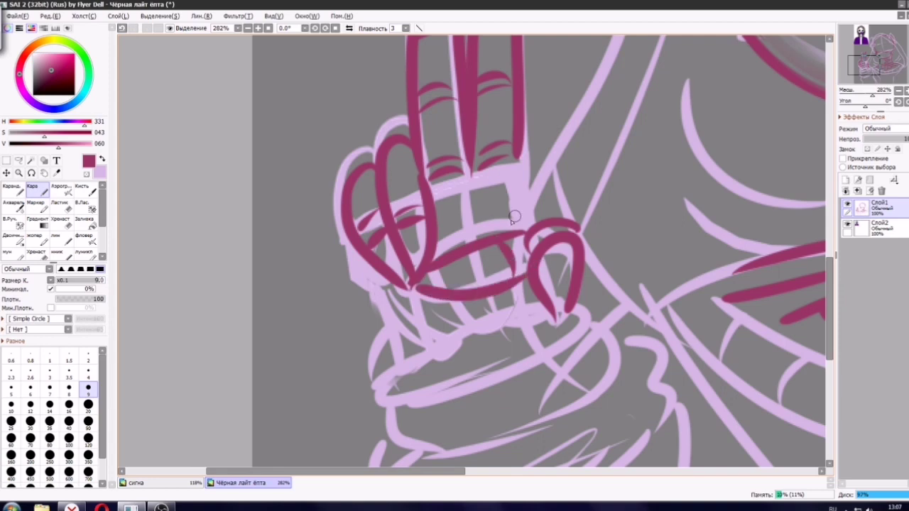
Outline the palm in crimson below the raised fingers and divide it with short bone lines down to the wrist.
mouse_move(521, 157)
mouse_down()
mouse_move(436, 193)
mouse_move(524, 220)
mouse_up()
drag(478, 190, 480, 204)
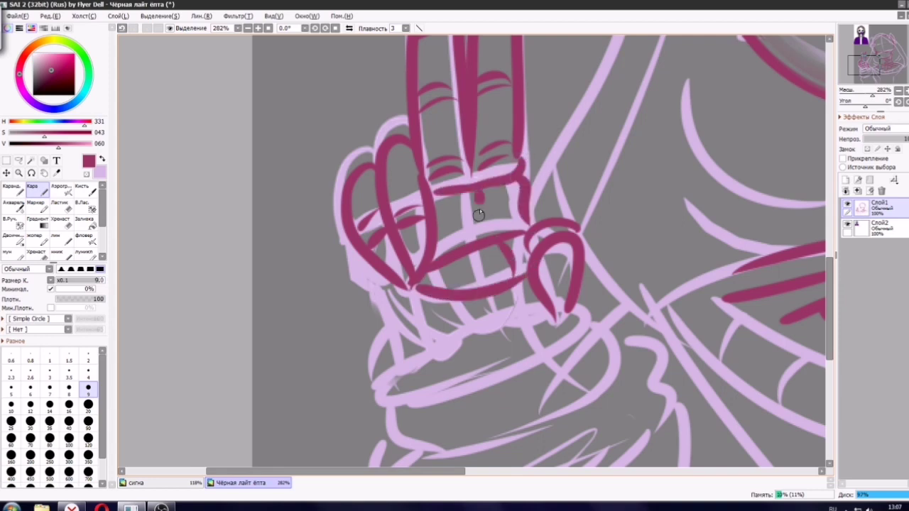
drag(383, 269, 435, 361)
key(ctrl+z)
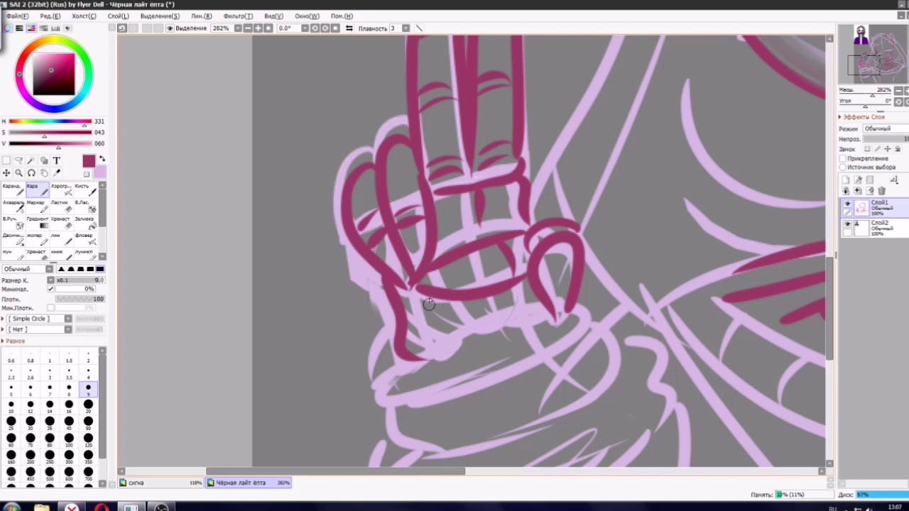
drag(429, 304, 435, 356)
drag(468, 300, 458, 346)
drag(509, 297, 506, 331)
drag(479, 335, 521, 324)
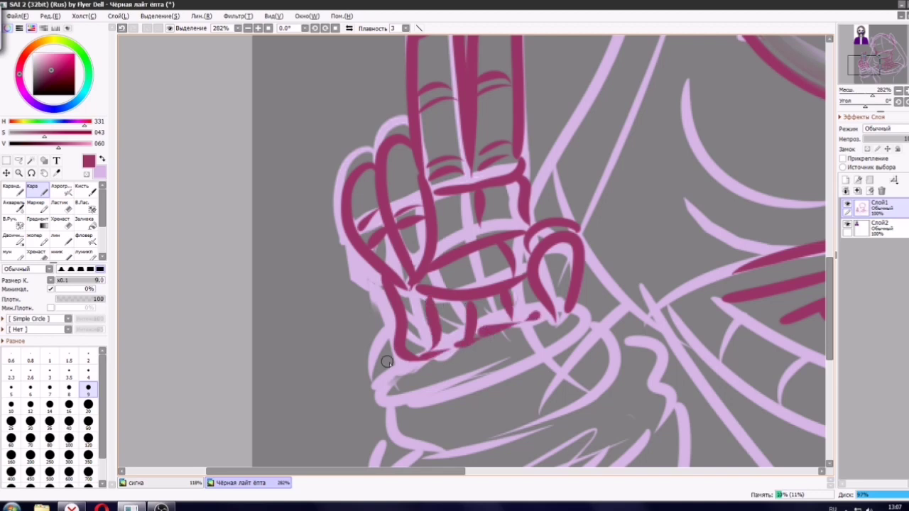
Outline the cuff's upper roll around the wrist in crimson, with bulging sides and fold lines along it.
drag(390, 355, 572, 311)
mouse_move(384, 311)
mouse_down()
mouse_move(376, 320)
mouse_move(411, 394)
mouse_up()
drag(579, 310, 586, 351)
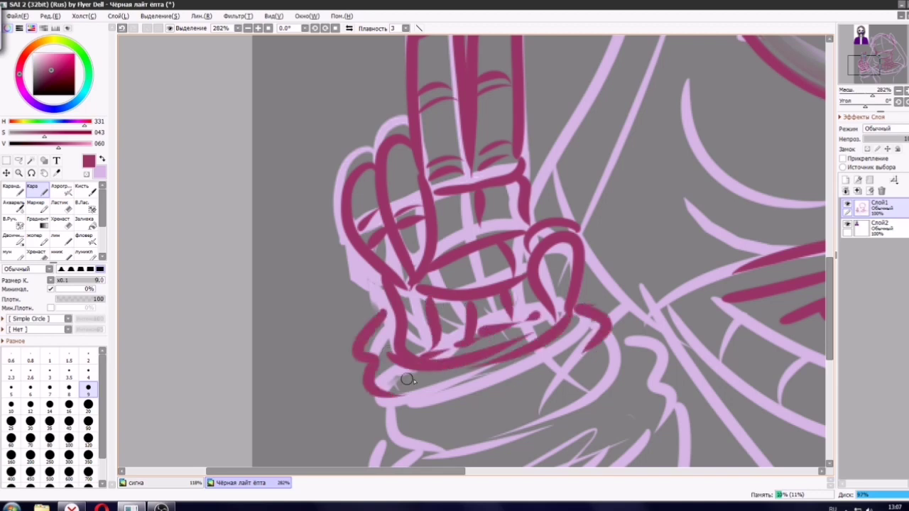
drag(386, 398, 583, 360)
drag(463, 414, 516, 401)
drag(500, 385, 569, 367)
Swap back to lavender and sketch the outer sleeve below the hood's right side, with fold lines on the sleeve and chest.
scroll(505, 245, down, 13)
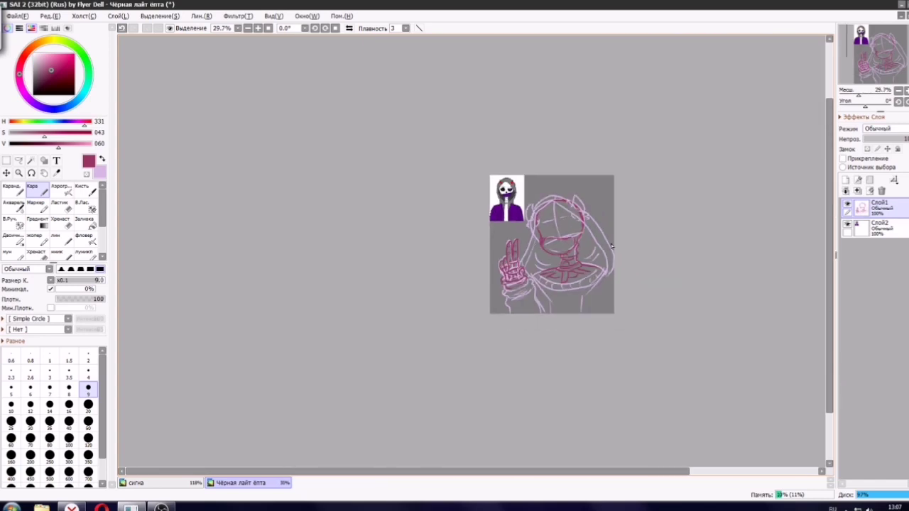
scroll(610, 246, up, 6)
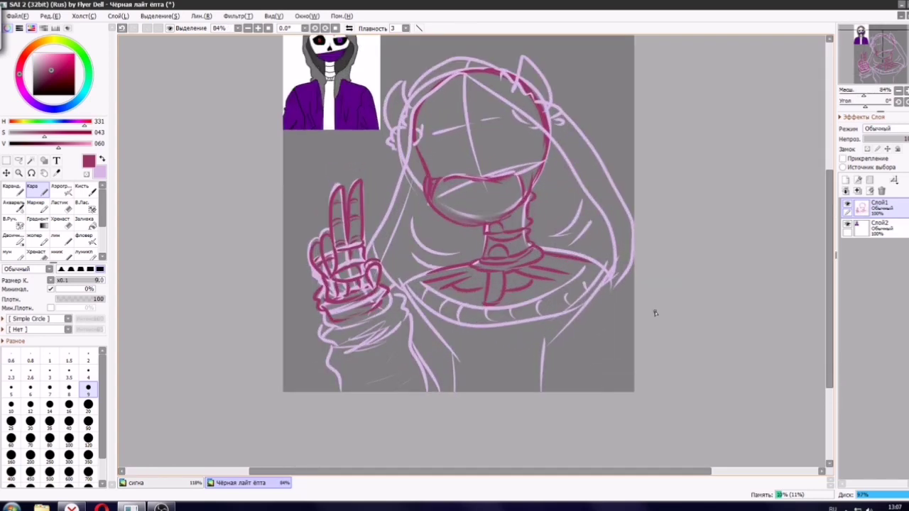
key(x)
drag(615, 291, 628, 382)
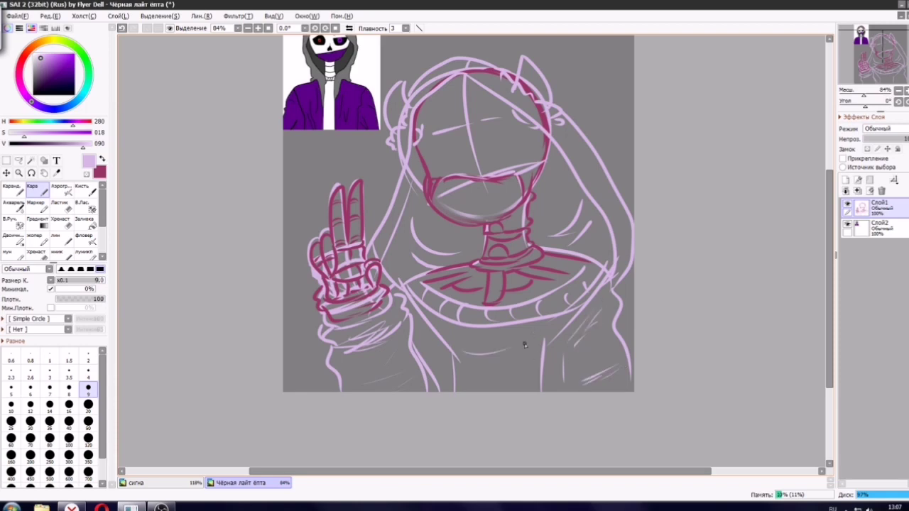
scroll(337, 241, up, 6)
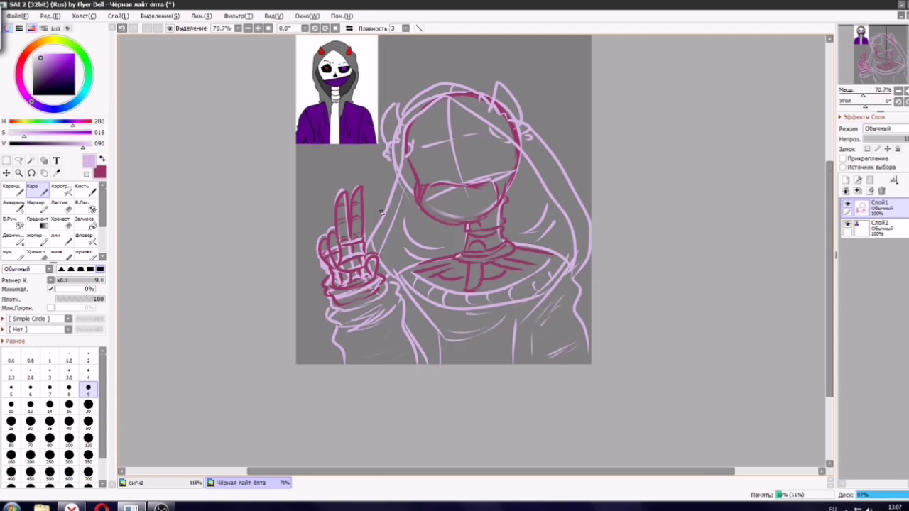
Switch to the browser and open the VK message list.
scroll(408, 284, up, 1)
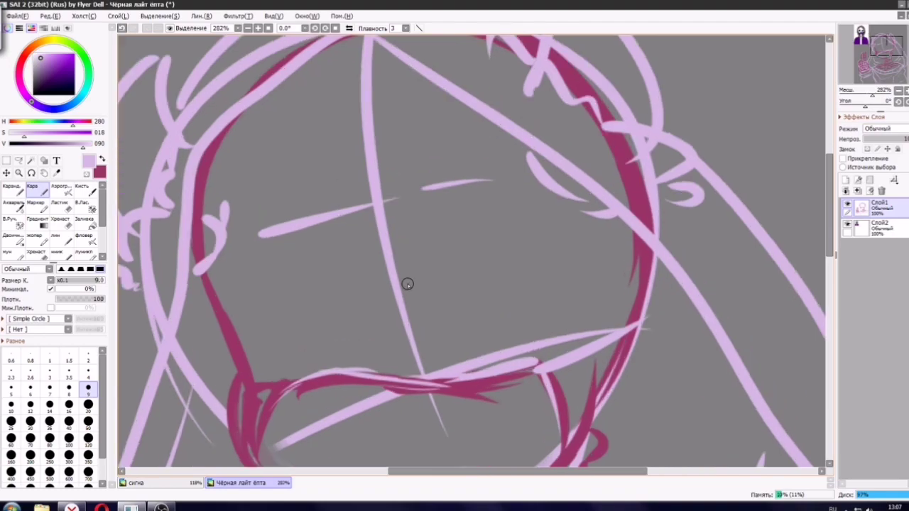
click(73, 508)
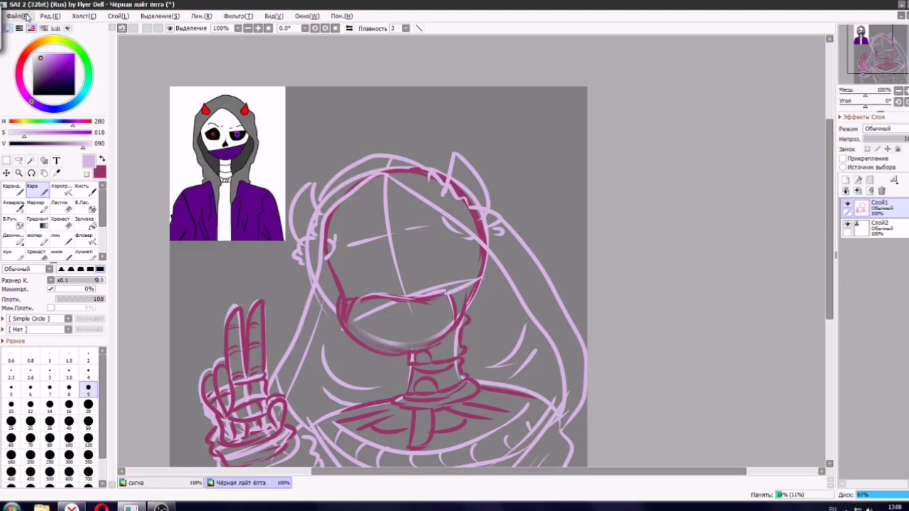
click(21, 16)
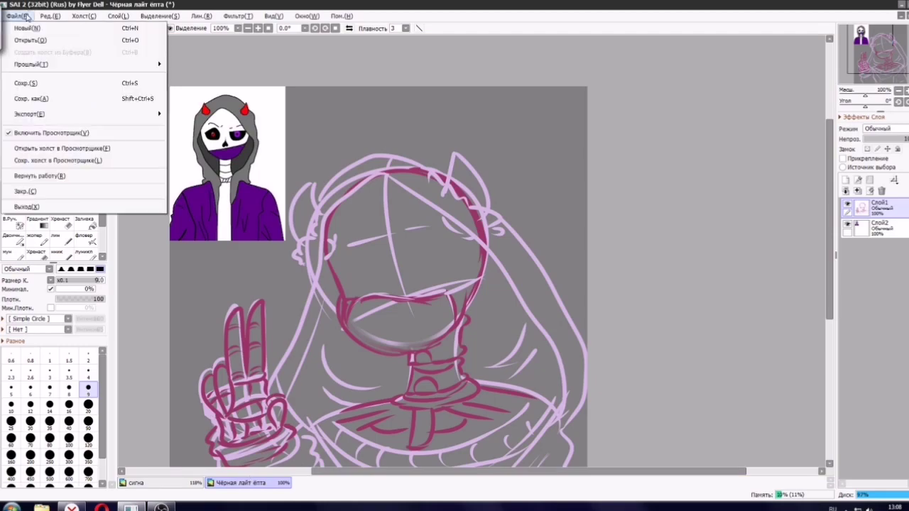
click(253, 81)
click(72, 508)
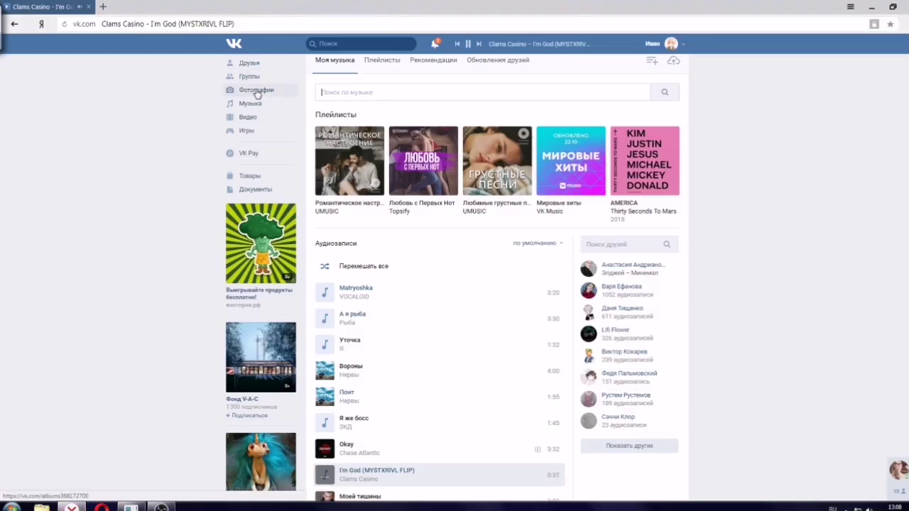
scroll(257, 95, up, 1)
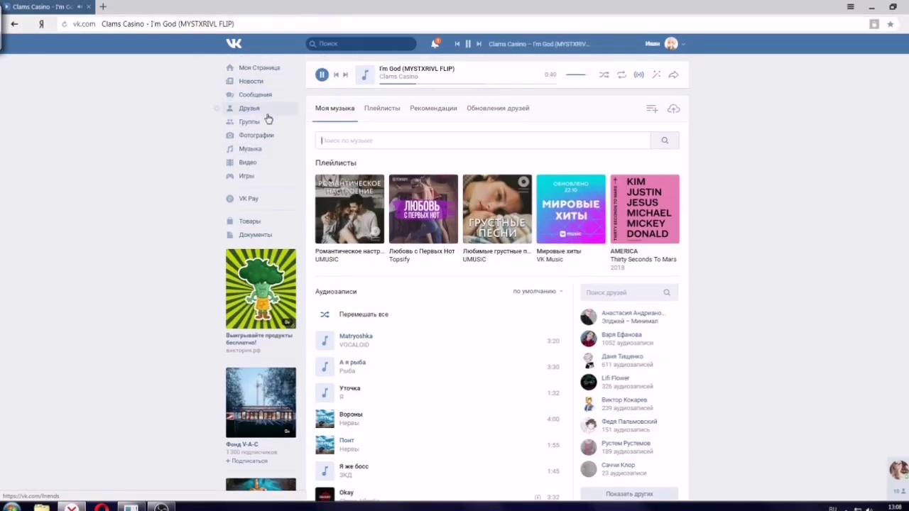
click(251, 96)
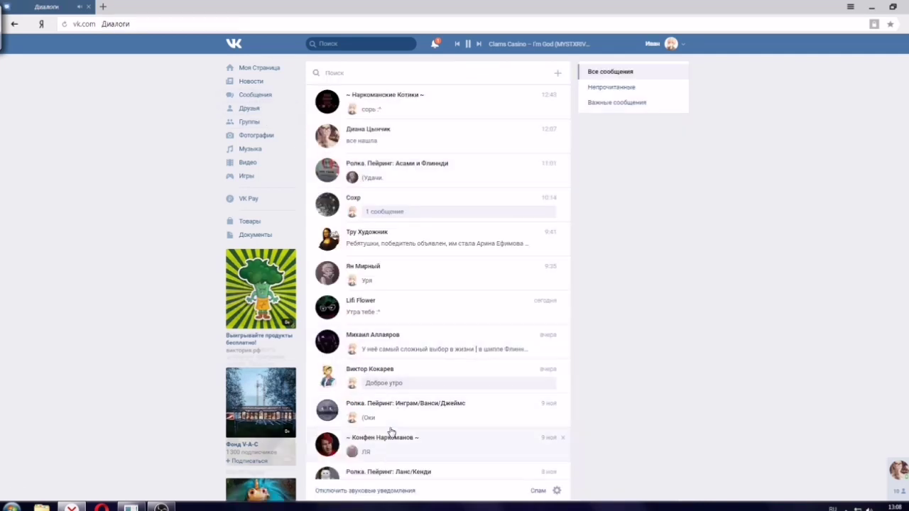
Paste the copied text into the Сохр chat, send it, and return to the drawing in SAI.
click(391, 217)
right_click(379, 478)
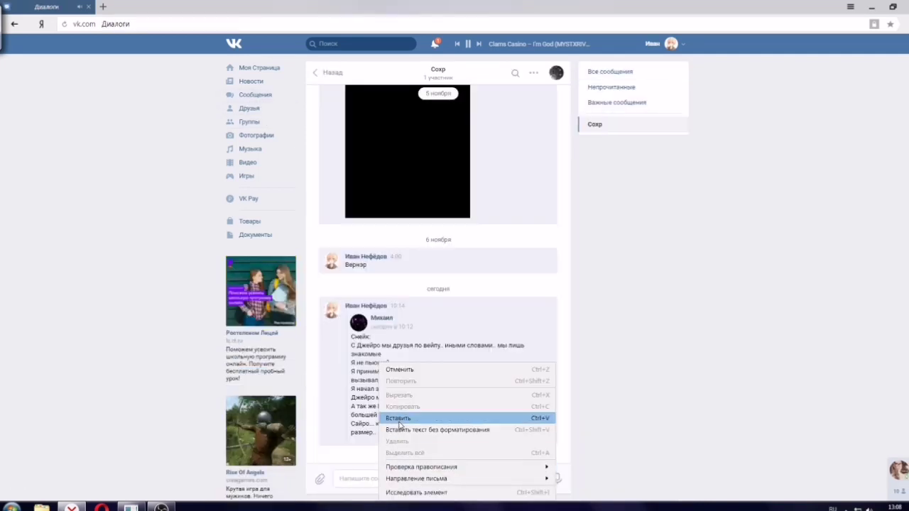
click(398, 414)
click(558, 479)
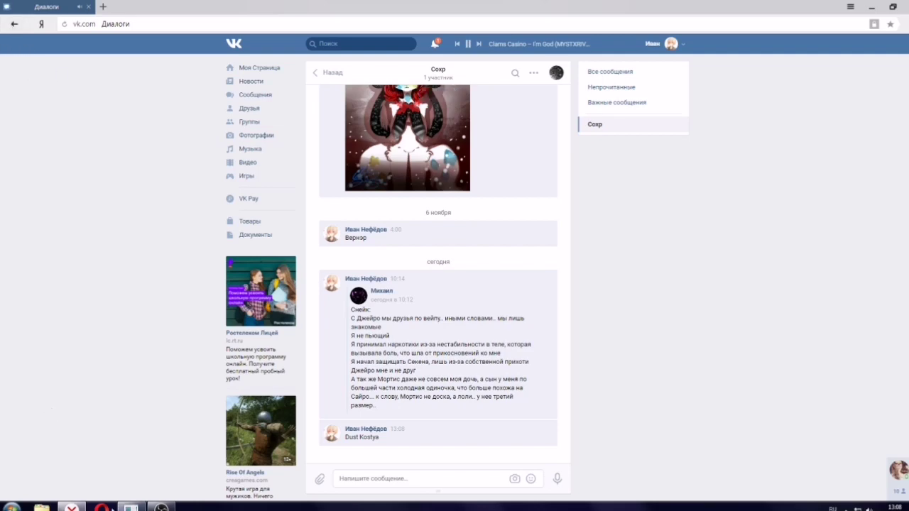
click(129, 507)
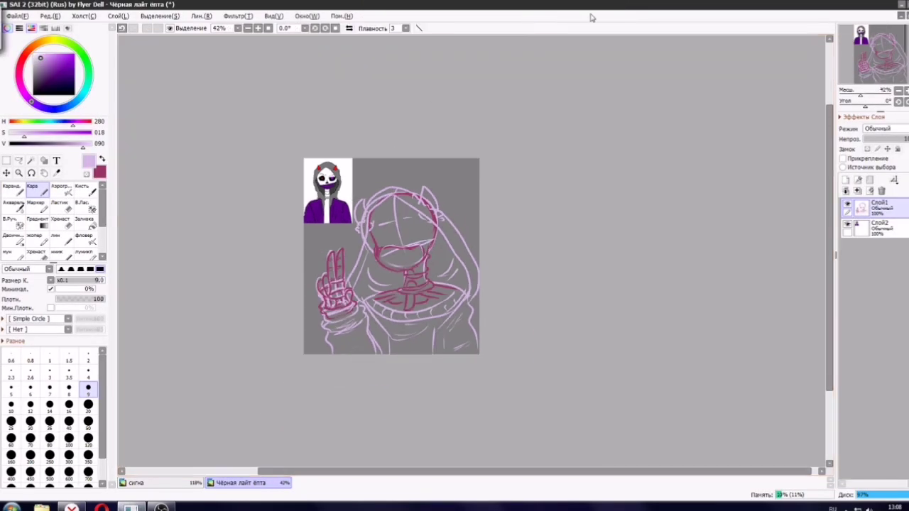
Sketch the half-lidded right eye in lavender above the mask, with a large iris and a small pupil hanging from the upper lid.
scroll(426, 245, up, 9)
scroll(426, 235, down, 6)
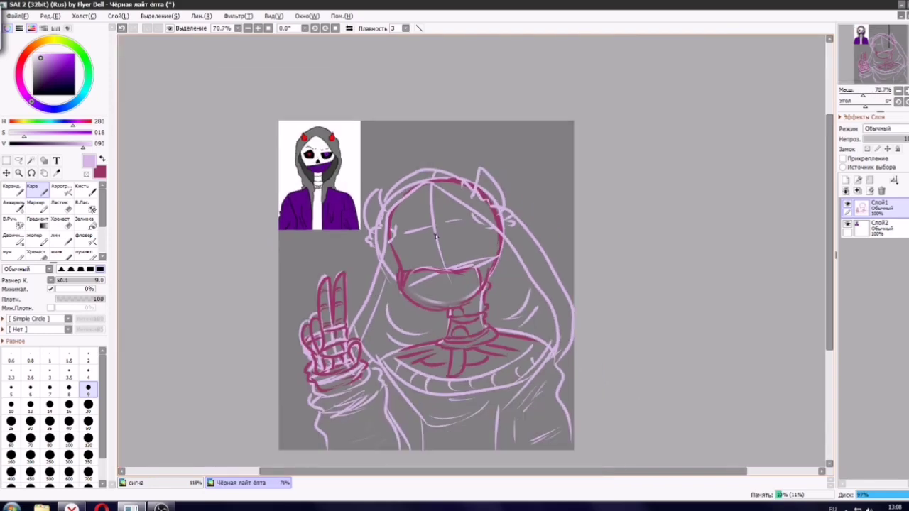
scroll(426, 236, up, 5)
mouse_move(429, 268)
mouse_down()
mouse_move(587, 253)
mouse_move(539, 318)
mouse_up()
drag(590, 257, 548, 316)
mouse_move(479, 257)
mouse_down()
mouse_move(576, 267)
mouse_move(513, 315)
mouse_up()
drag(521, 258, 546, 259)
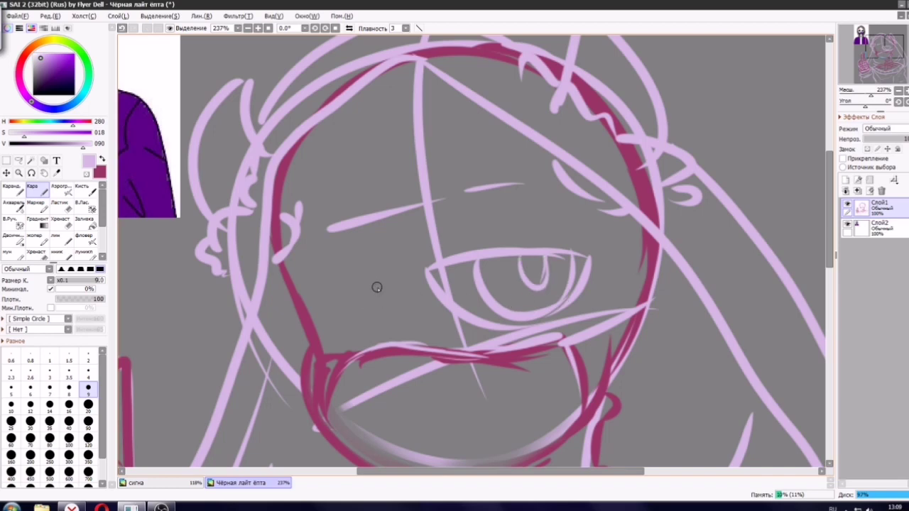
mouse_move(377, 292)
mouse_down()
mouse_move(303, 311)
mouse_move(331, 339)
mouse_up()
key(ctrl+z)
key(ctrl+z)
drag(392, 329, 311, 335)
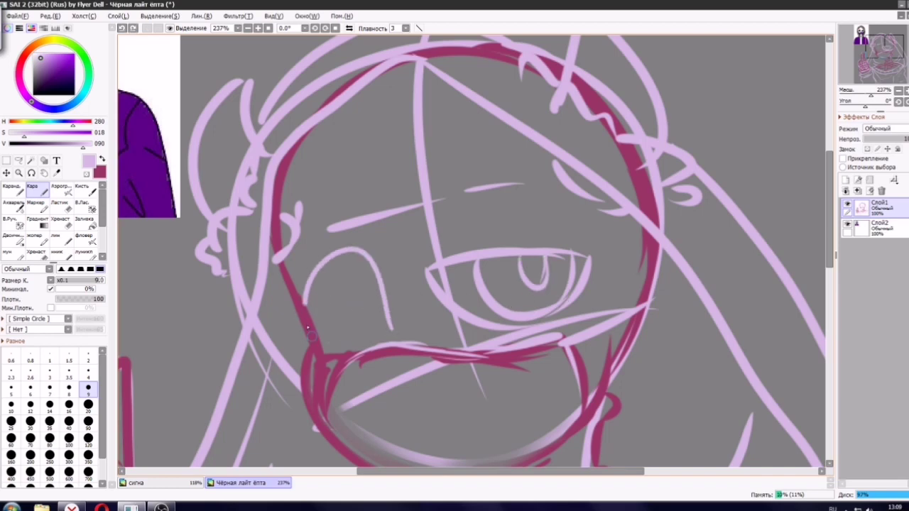
key(ctrl+z)
Sketch the wide-open left eye in lavender beside the face's edge, with a tall oval iris against its inner side.
mouse_move(383, 270)
mouse_down()
mouse_move(293, 282)
mouse_move(393, 334)
mouse_up()
key(ctrl+z)
drag(293, 275, 337, 343)
drag(333, 302, 383, 284)
key(ctrl+z)
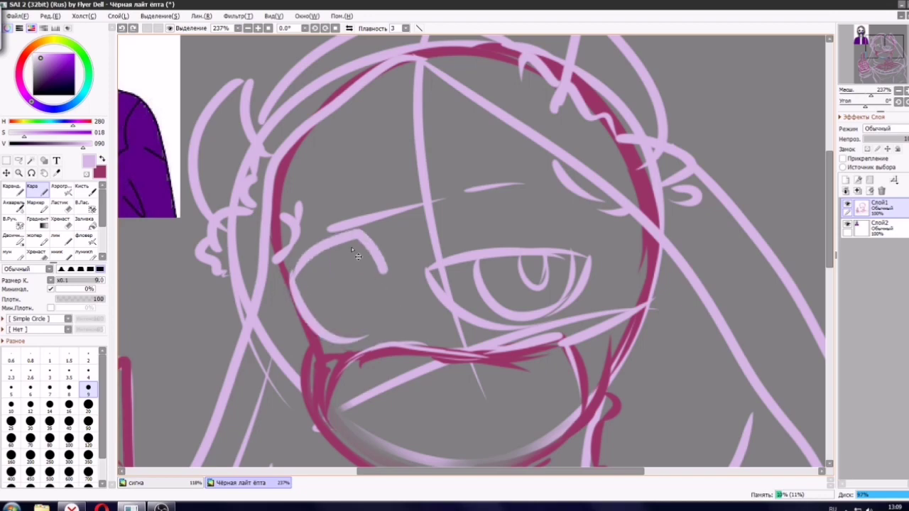
drag(377, 249, 381, 298)
scroll(307, 270, down, 9)
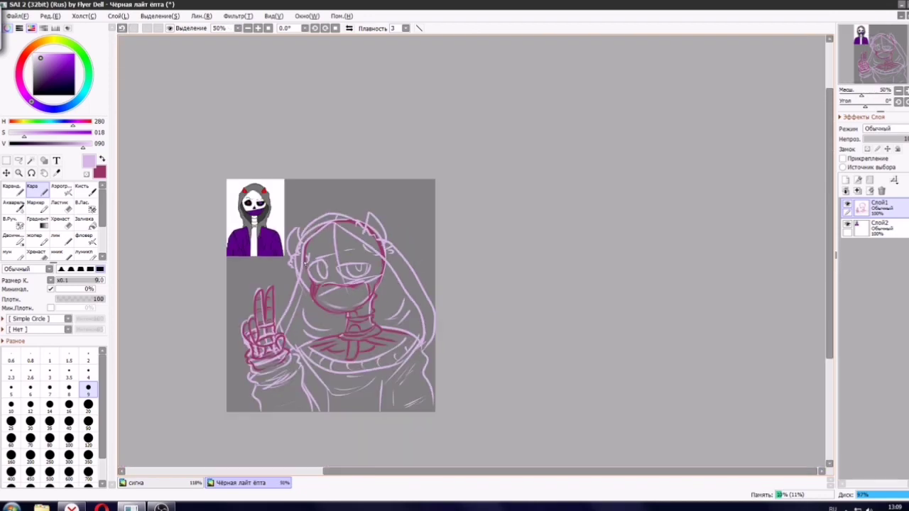
Swap to crimson at brush size 7 and outline the right eye's upper and lower lids, extending the upper lid past the inner corner.
scroll(306, 261, up, 8)
key(x)
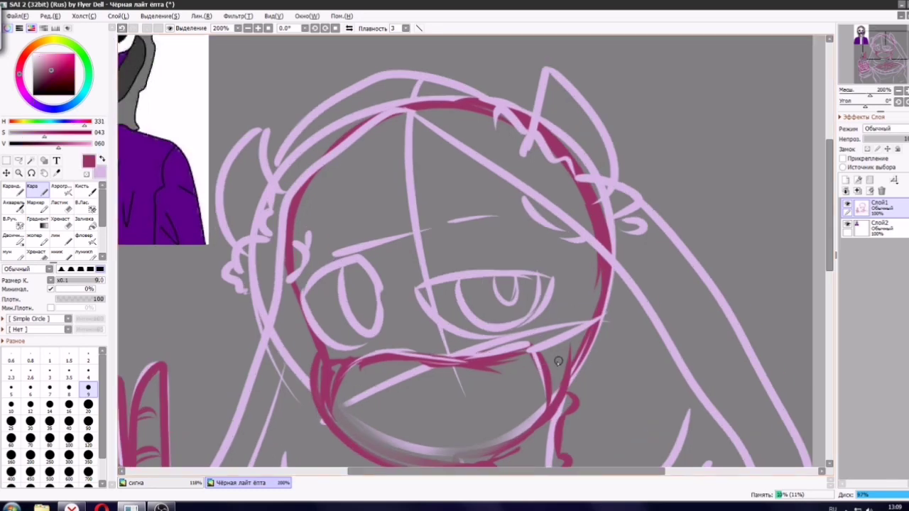
scroll(297, 290, up, 5)
key(bracketleft)
key(bracketleft)
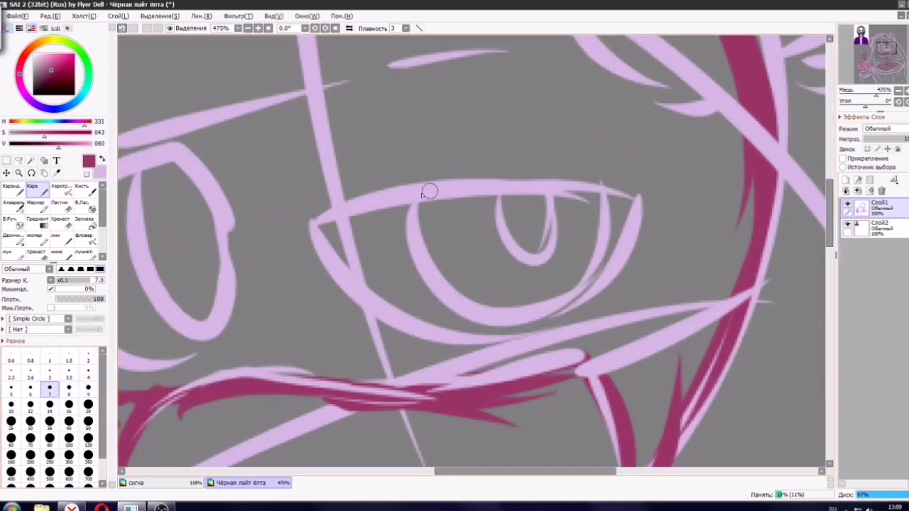
drag(328, 234, 614, 244)
key(ctrl+z)
mouse_move(309, 253)
mouse_down()
mouse_move(614, 240)
mouse_move(422, 305)
mouse_move(341, 241)
mouse_up()
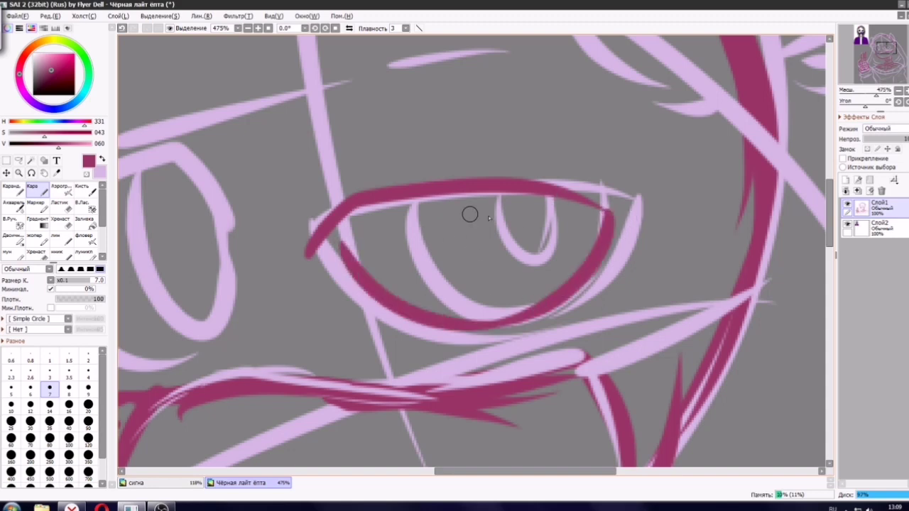
Outline the right eye's iris and pupil in crimson and add thin curved lines inside the iris.
drag(427, 204, 544, 273)
drag(580, 206, 536, 292)
key(ctrl+z)
key(ctrl+z)
drag(410, 203, 580, 237)
drag(568, 201, 549, 266)
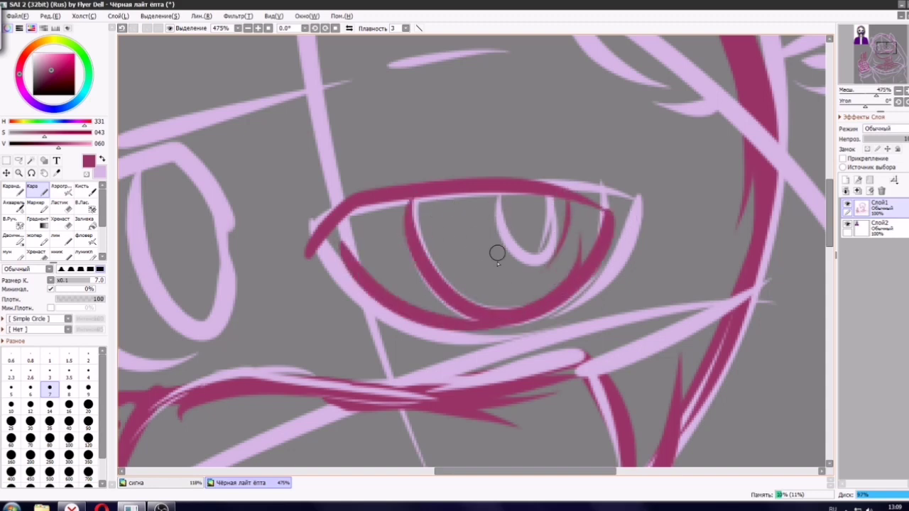
drag(488, 199, 542, 274)
key(ctrl+z)
drag(455, 236, 532, 292)
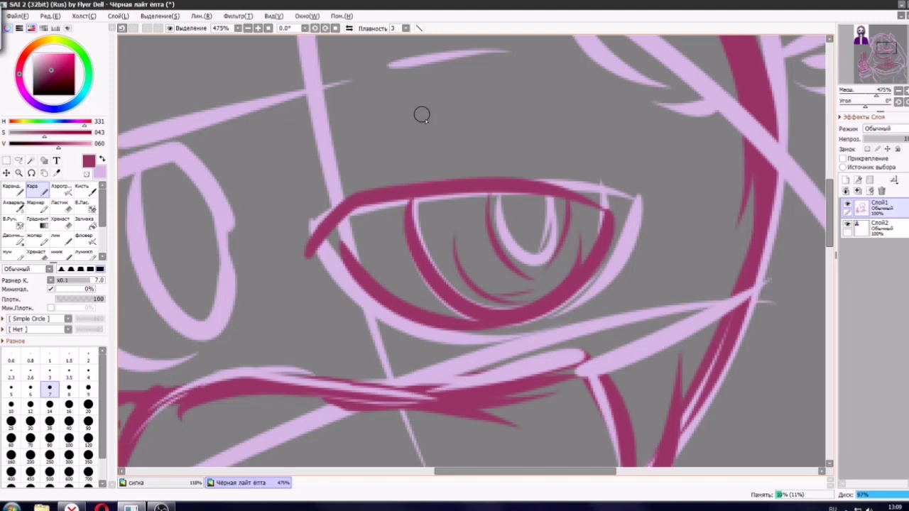
Add a crimson drip at the right eye's inner corner and draw a looped brow with a short crease beneath it.
scroll(472, 131, down, 6)
scroll(472, 175, up, 5)
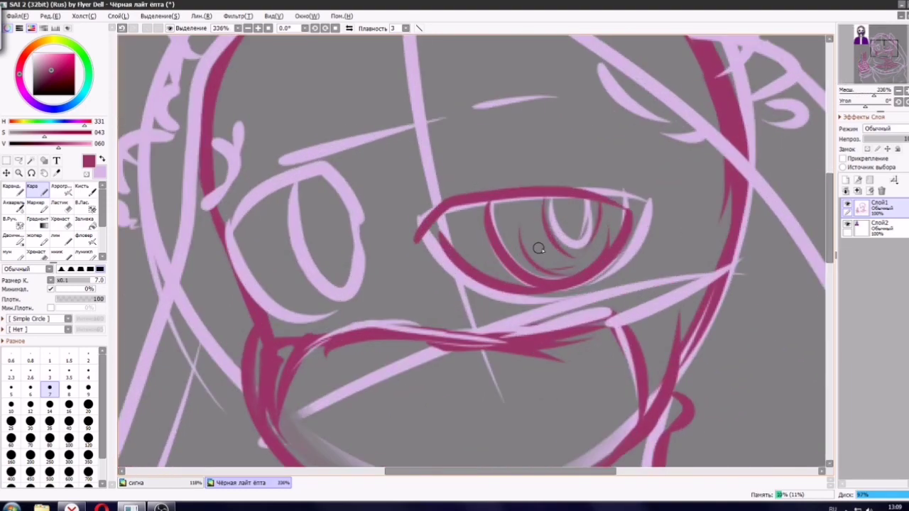
mouse_move(436, 211)
mouse_down()
mouse_move(480, 289)
mouse_move(496, 291)
mouse_up()
key(ctrl+z)
mouse_move(435, 209)
mouse_down()
mouse_move(450, 266)
mouse_move(518, 293)
mouse_move(701, 253)
mouse_move(600, 334)
mouse_up()
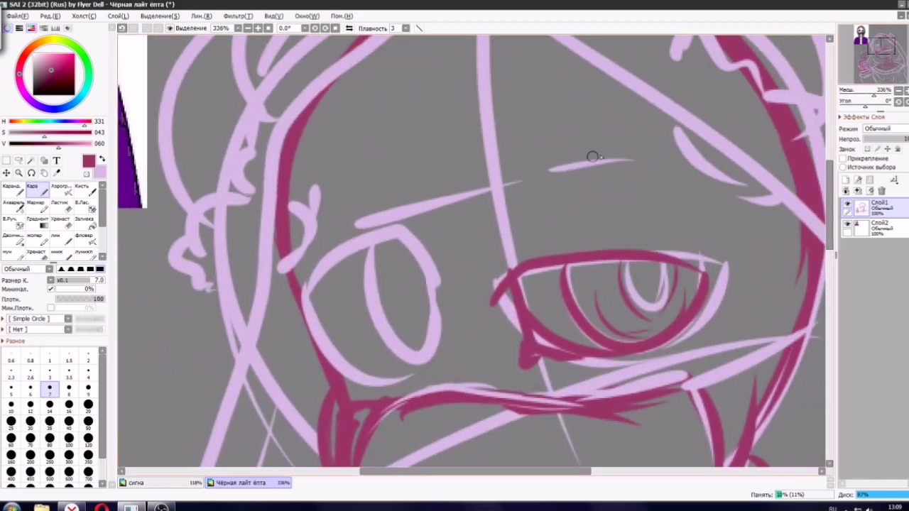
mouse_move(594, 167)
mouse_down()
mouse_move(537, 168)
mouse_move(619, 166)
mouse_up()
drag(534, 184, 533, 229)
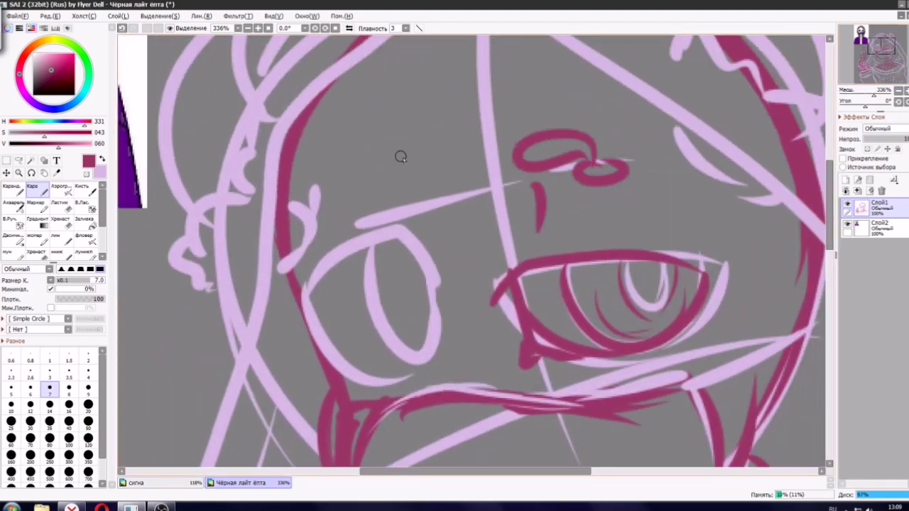
Outline the left eye in crimson with a rounded lid, a tall oval iris and a narrow pupil inside it.
drag(394, 375, 326, 268)
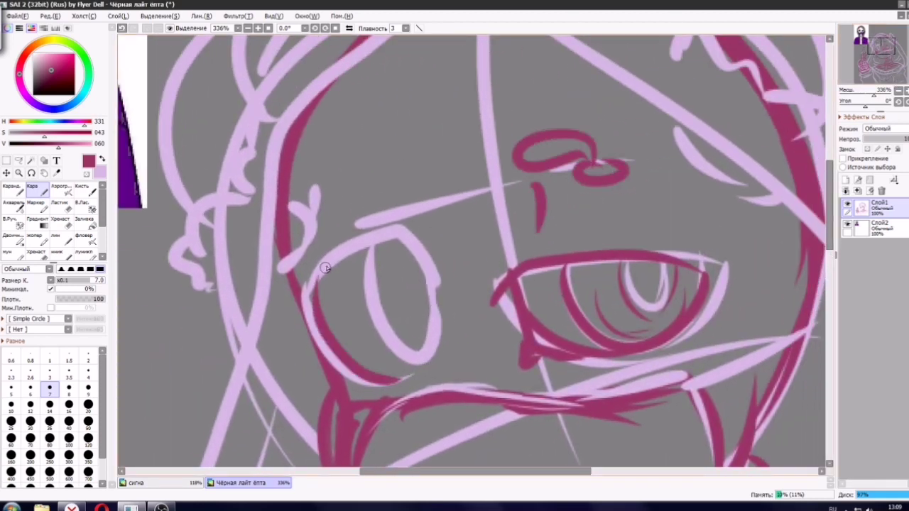
drag(309, 300, 438, 252)
key(ctrl+z)
mouse_move(308, 298)
mouse_down()
mouse_move(436, 253)
mouse_move(412, 359)
mouse_up()
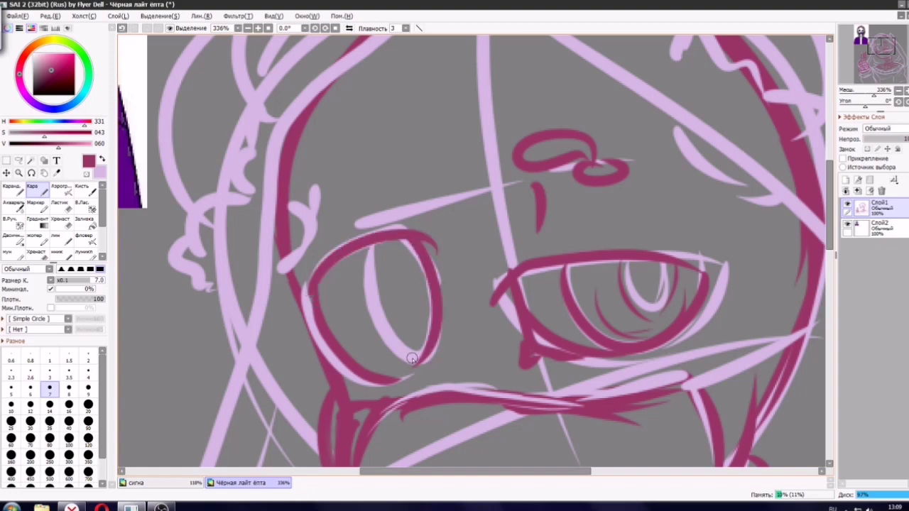
drag(376, 250, 414, 353)
key(ctrl+z)
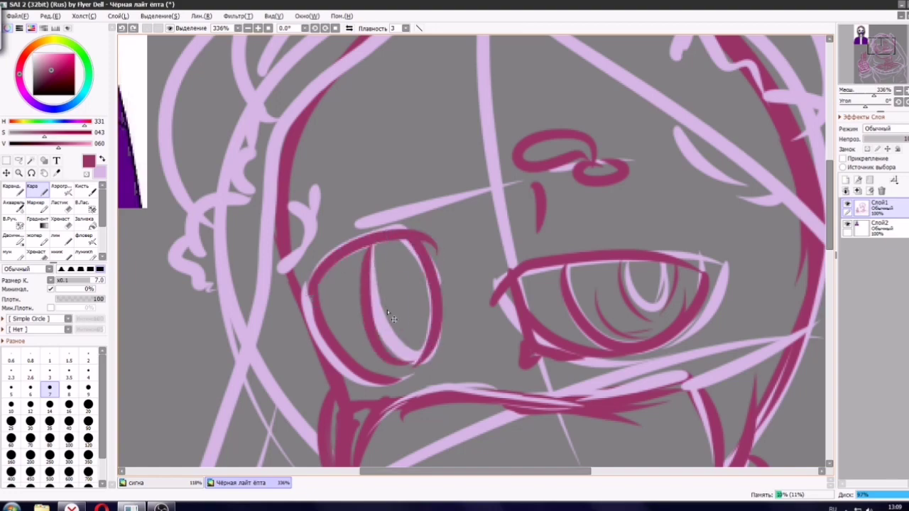
scroll(387, 309, down, 5)
scroll(388, 311, up, 4)
mouse_move(394, 271)
mouse_down()
mouse_move(410, 324)
mouse_move(417, 268)
mouse_up()
key(ctrl+z)
mouse_move(383, 157)
mouse_down()
mouse_move(376, 191)
mouse_move(364, 187)
mouse_up()
drag(387, 184, 412, 235)
scroll(481, 204, down, 5)
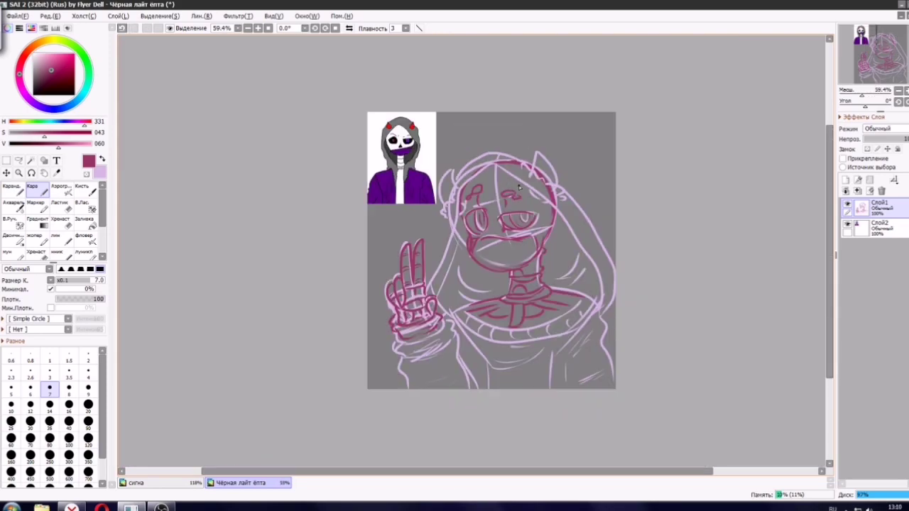
scroll(475, 201, up, 4)
key(ctrl+z)
key(ctrl+z)
key(ctrl+z)
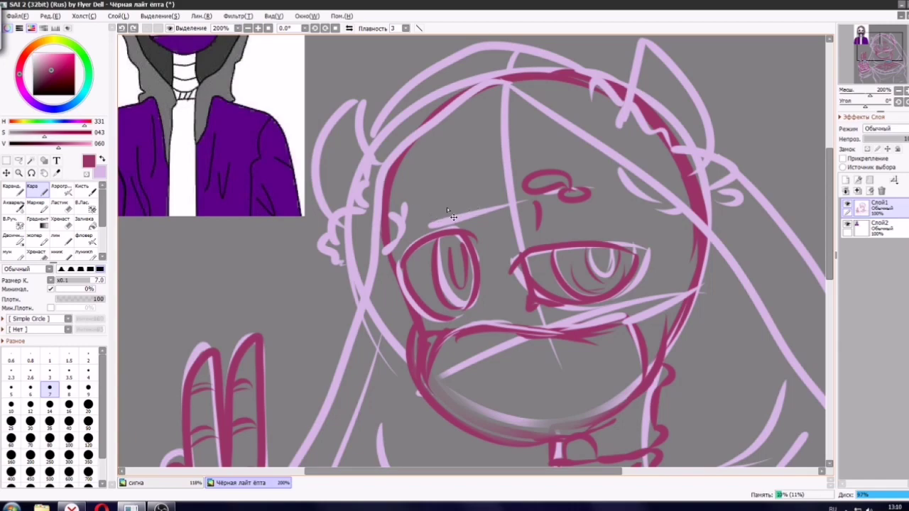
Draw the left looped brow in crimson with a short crease beneath it, and add a drip at the left eye's inner corner.
drag(429, 203, 410, 216)
drag(445, 206, 444, 219)
drag(475, 300, 467, 312)
key(ctrl+z)
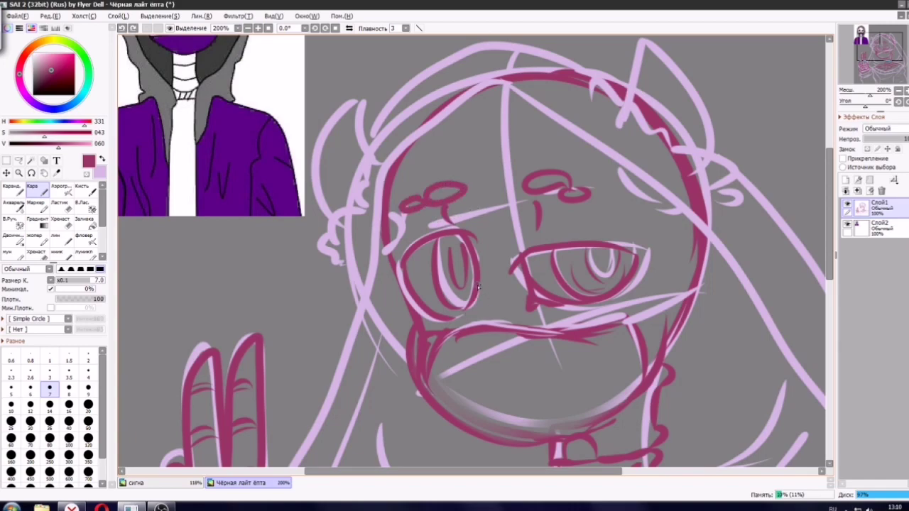
scroll(627, 69, down, 3)
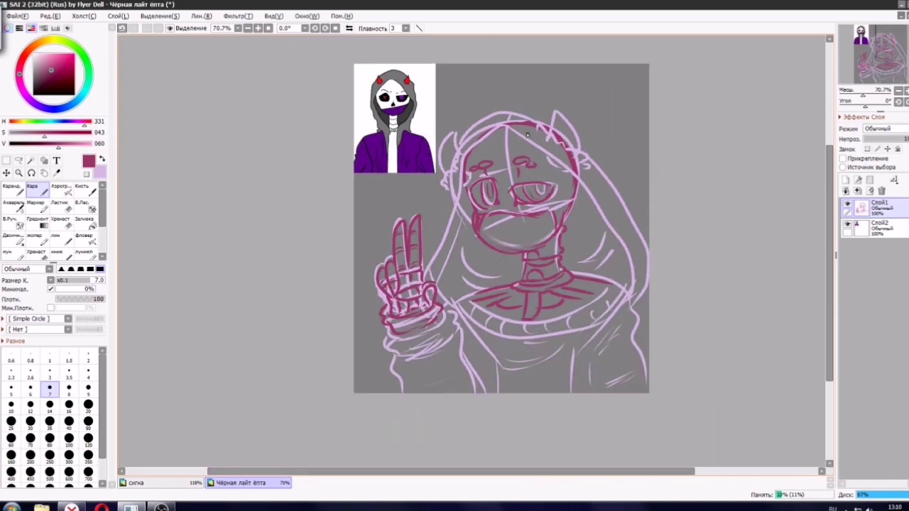
Fade the sketch layer to a low opacity and add a new layer above it.
click(876, 141)
click(845, 180)
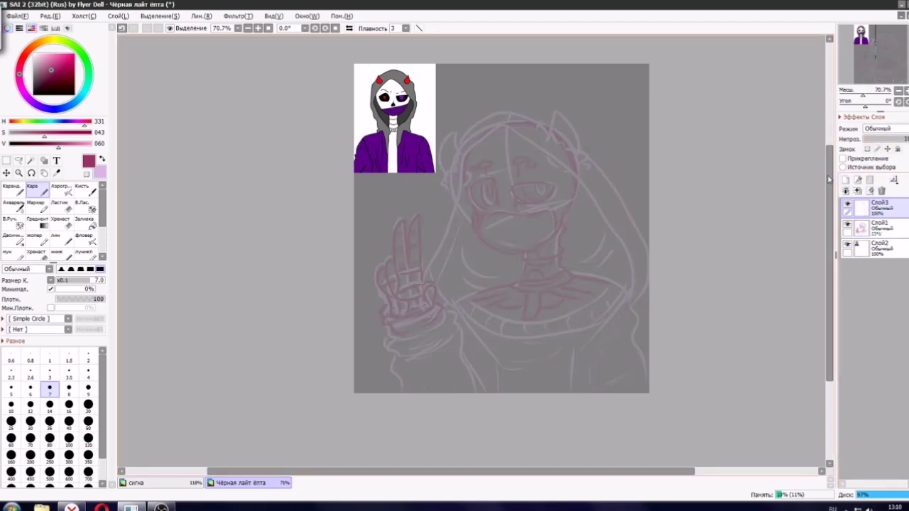
Set the brush size to 1.5 and the colour to a very dark purple with hue 288 and value 18.
click(69, 358)
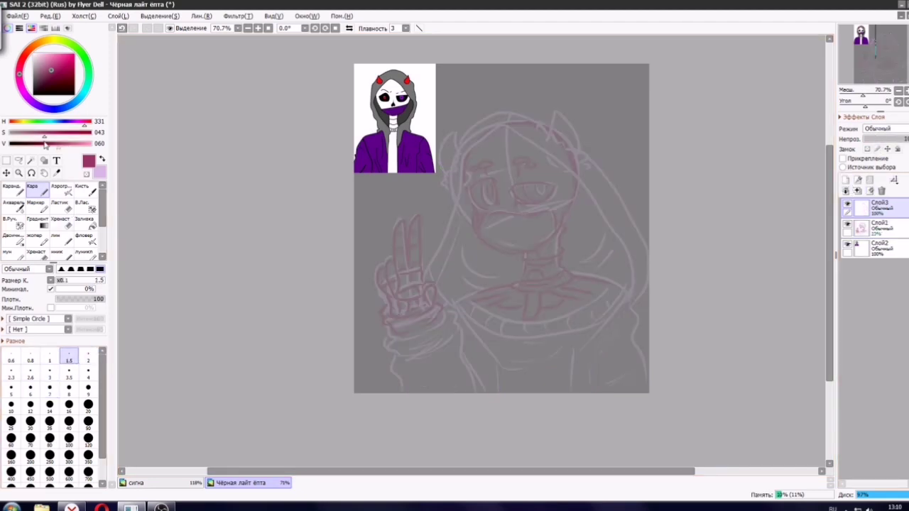
scroll(371, 98, up, 5)
click(24, 145)
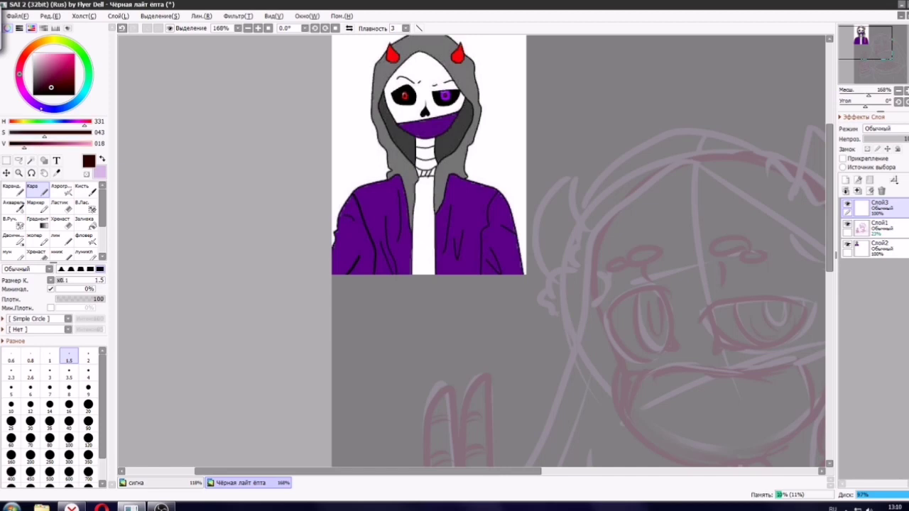
click(28, 99)
Ink the right eye's upper lid with a pointed inner corner, and the curved outer edge running into the lower lid.
scroll(666, 181, down, 5)
drag(699, 196, 618, 169)
scroll(620, 171, up, 5)
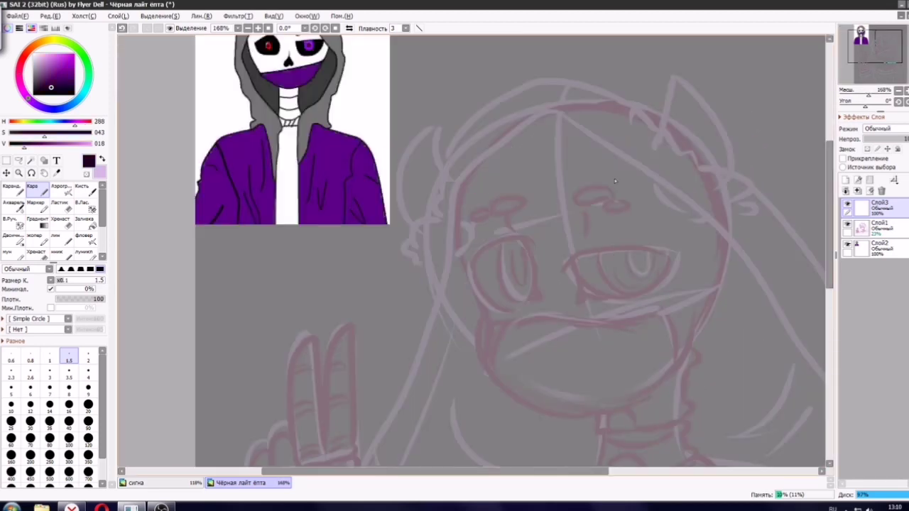
scroll(615, 181, up, 8)
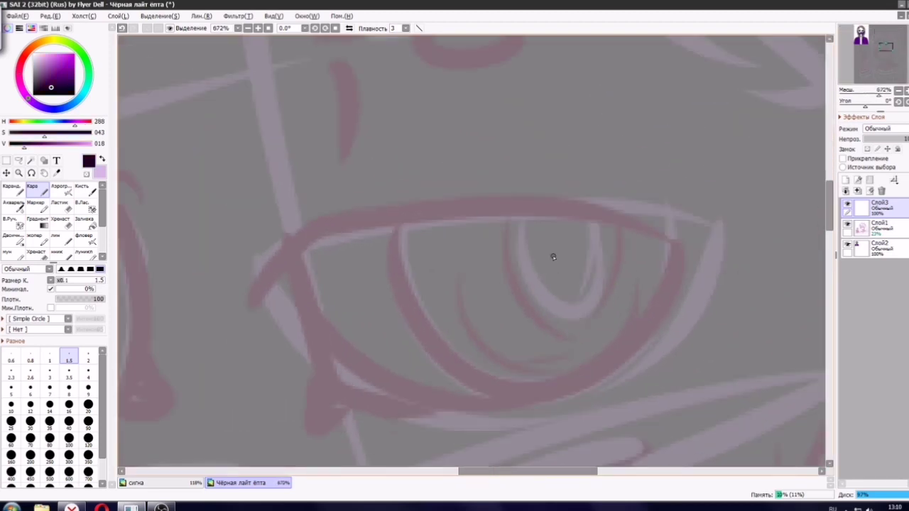
drag(293, 243, 311, 286)
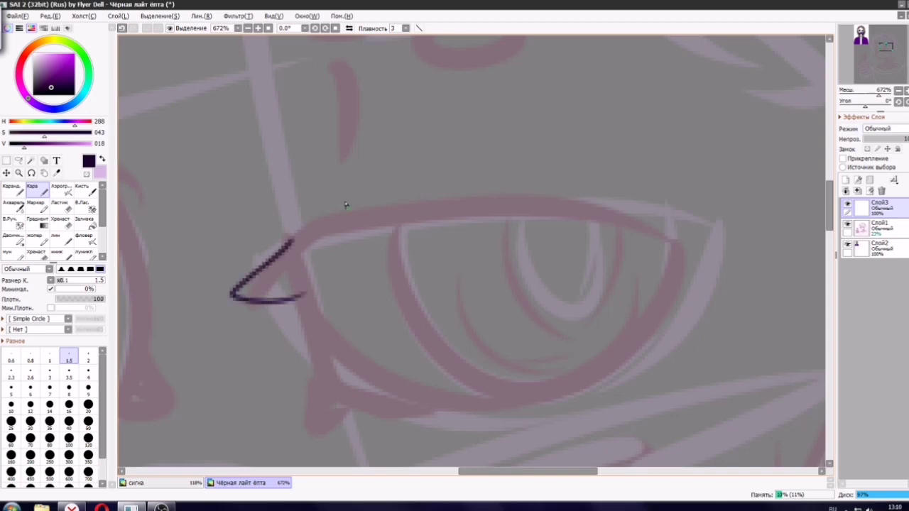
mouse_move(288, 246)
mouse_down()
mouse_move(684, 223)
mouse_move(515, 440)
mouse_up()
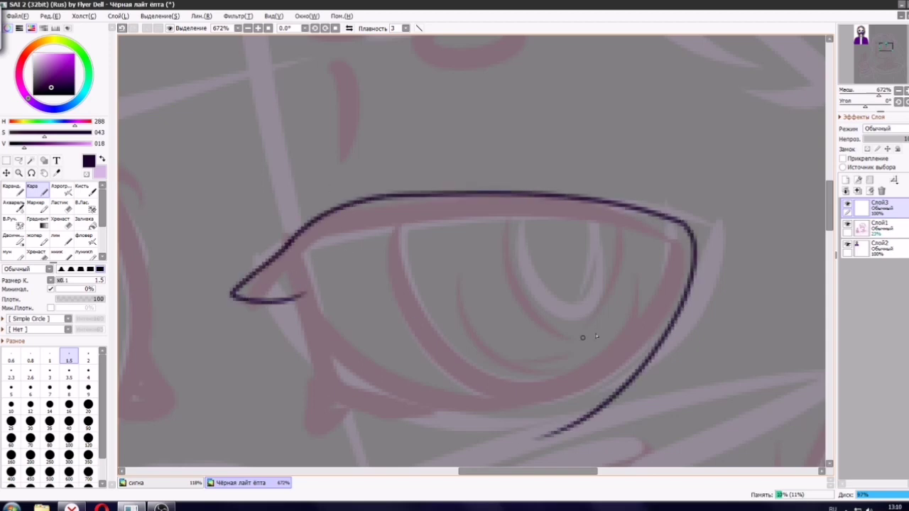
key(ctrl+z)
drag(680, 226, 405, 403)
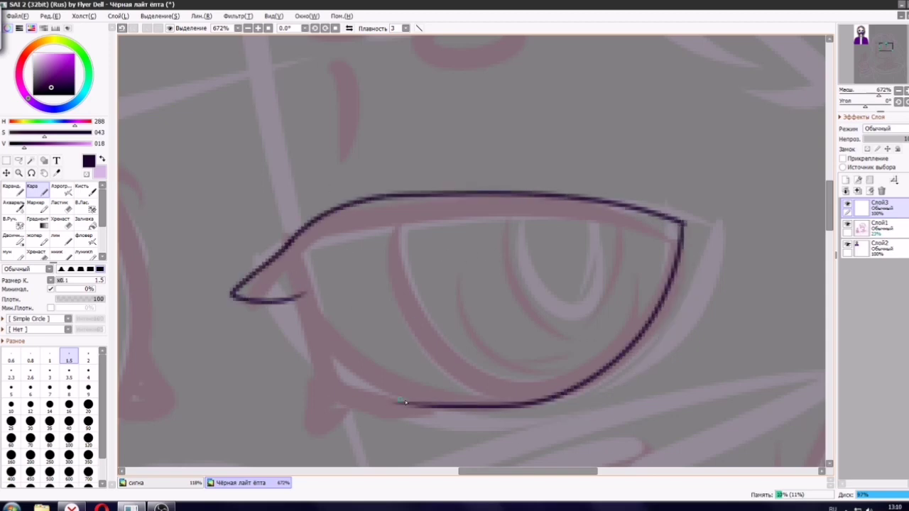
Ink the right eye's straight inner edge and close its outline with a small rounded drip at the lower inner corner.
drag(302, 292, 311, 389)
key(ctrl+z)
mouse_move(302, 292)
mouse_down()
mouse_move(309, 403)
mouse_move(331, 422)
mouse_move(408, 405)
mouse_up()
scroll(446, 393, down, 10)
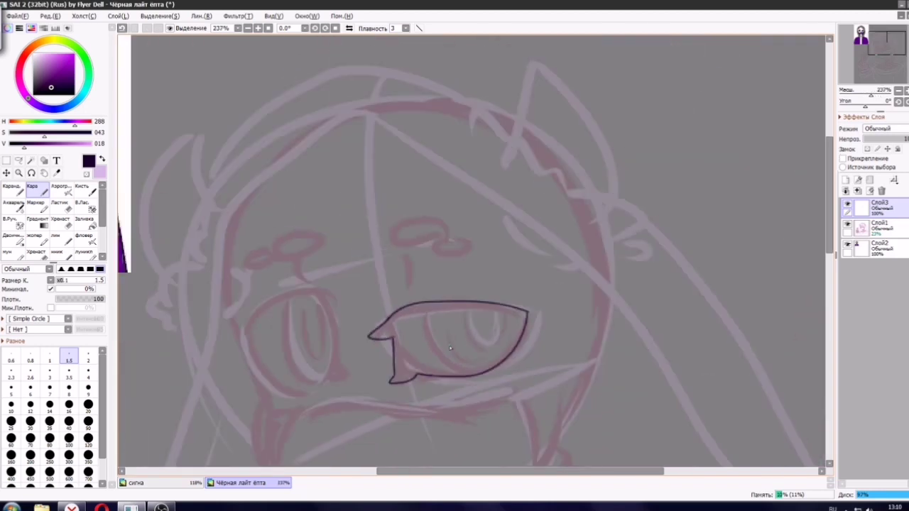
scroll(488, 321, up, 3)
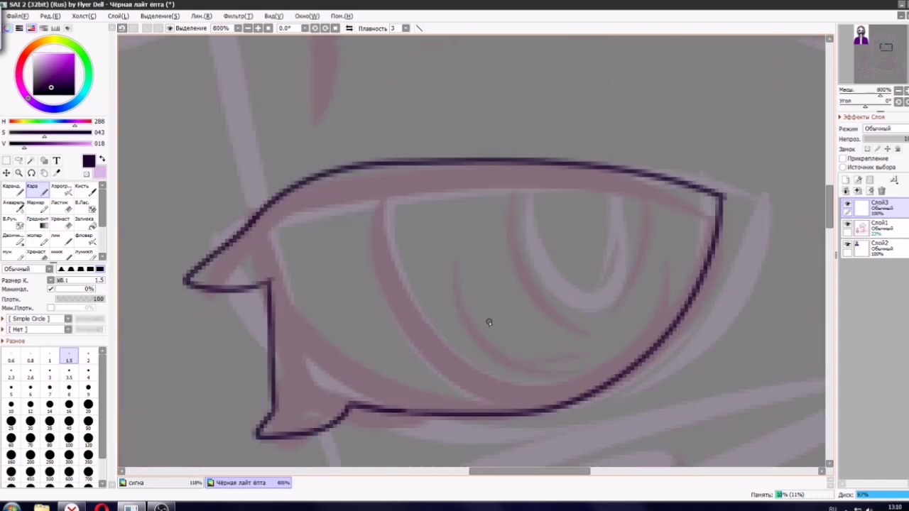
key(ctrl+z)
key(ctrl+z)
mouse_move(271, 402)
mouse_down()
mouse_move(336, 422)
mouse_move(377, 413)
mouse_up()
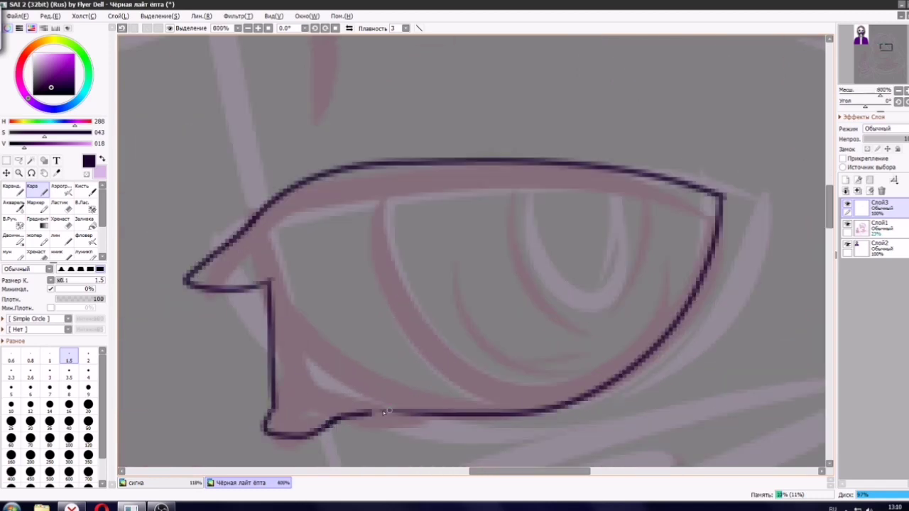
mouse_move(376, 162)
mouse_down()
mouse_move(504, 391)
mouse_move(625, 328)
mouse_up()
key(ctrl+z)
mouse_move(386, 217)
mouse_down()
mouse_move(524, 383)
mouse_move(653, 194)
mouse_move(660, 219)
mouse_up()
key(ctrl+z)
mouse_move(379, 183)
mouse_down()
mouse_move(660, 254)
mouse_move(660, 217)
mouse_move(667, 222)
mouse_move(388, 258)
mouse_up()
key(ctrl+z)
key(ctrl+z)
drag(402, 338, 561, 397)
key(ctrl+z)
drag(376, 191, 572, 395)
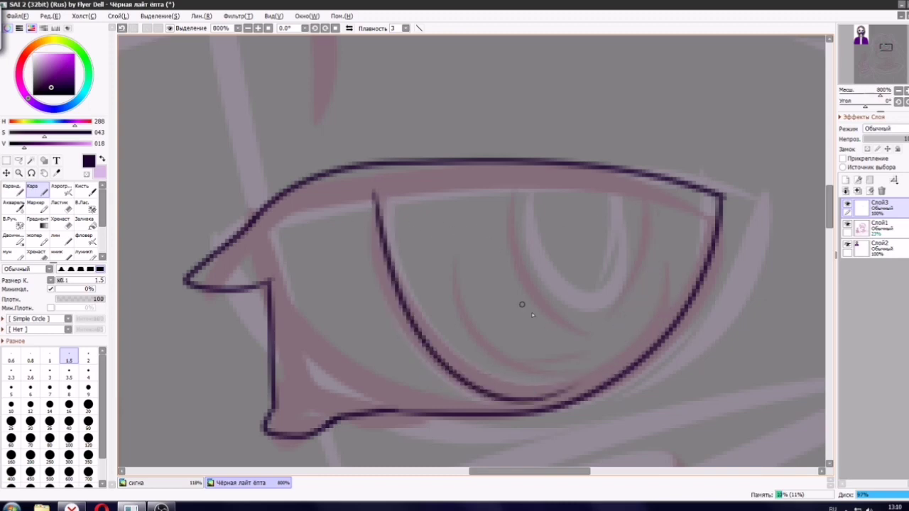
key(ctrl+z)
Ink the right eye's iris as a wide U-shape along the lower lid, with both sides joined to the upper lid.
mouse_move(385, 190)
mouse_down()
mouse_move(551, 403)
mouse_move(589, 396)
mouse_up()
drag(687, 199, 643, 354)
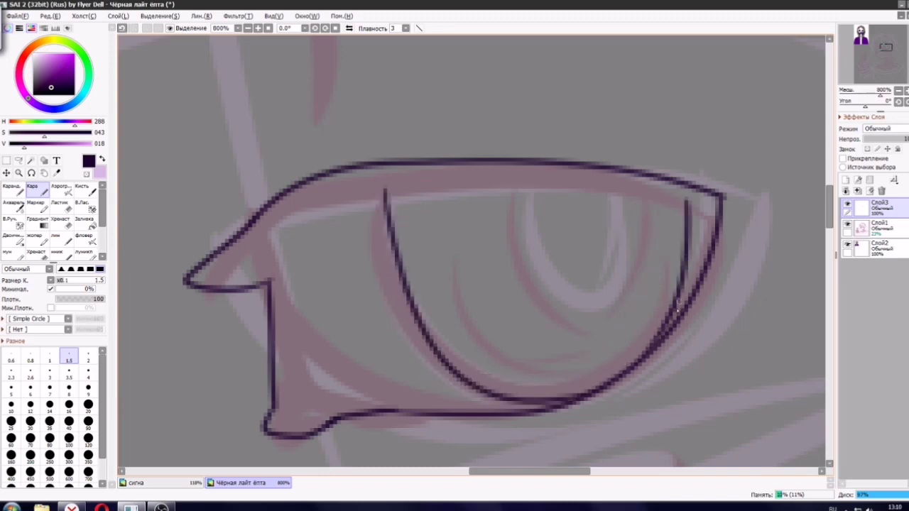
drag(684, 185, 687, 212)
scroll(479, 242, down, 10)
scroll(481, 243, up, 3)
scroll(480, 242, down, 2)
scroll(480, 240, down, 2)
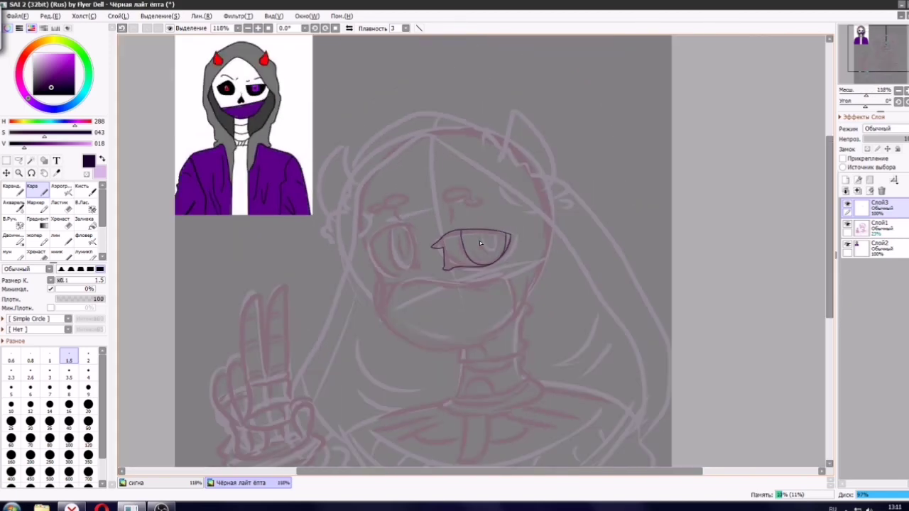
scroll(479, 241, up, 10)
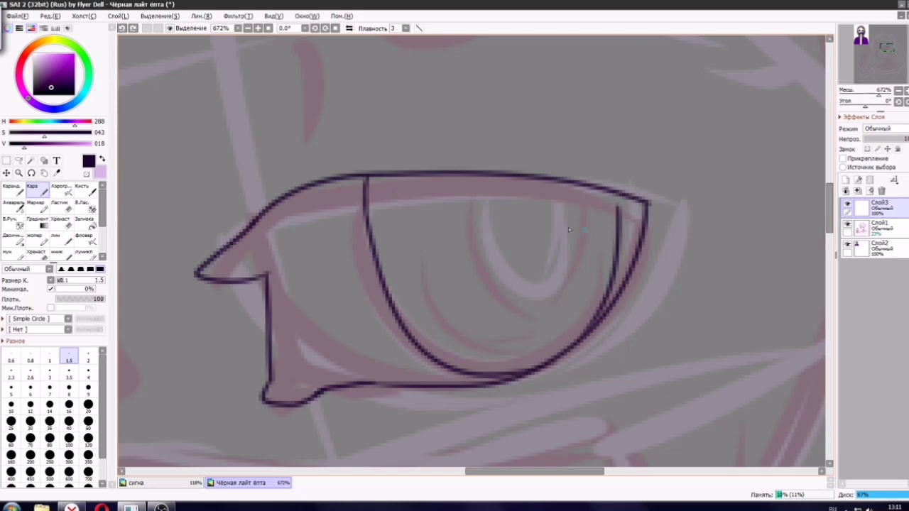
drag(615, 193, 617, 225)
Ink a smaller U-shaped pupil inside the right iris, hanging from the upper lid.
drag(466, 195, 555, 279)
drag(565, 197, 554, 286)
key(ctrl+z)
mouse_move(466, 194)
mouse_down()
mouse_move(542, 190)
mouse_move(551, 203)
mouse_up()
key(ctrl+z)
drag(475, 176, 466, 206)
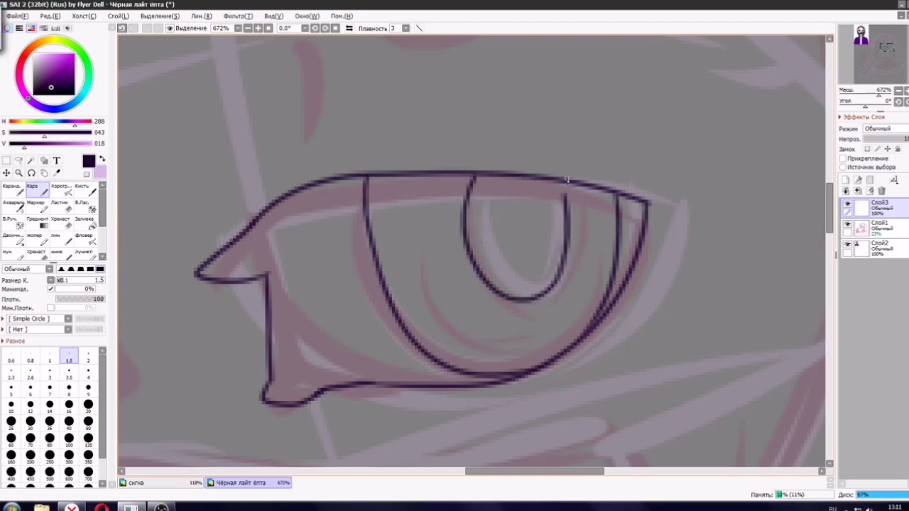
drag(558, 179, 566, 209)
scroll(529, 219, down, 1)
scroll(529, 220, down, 10)
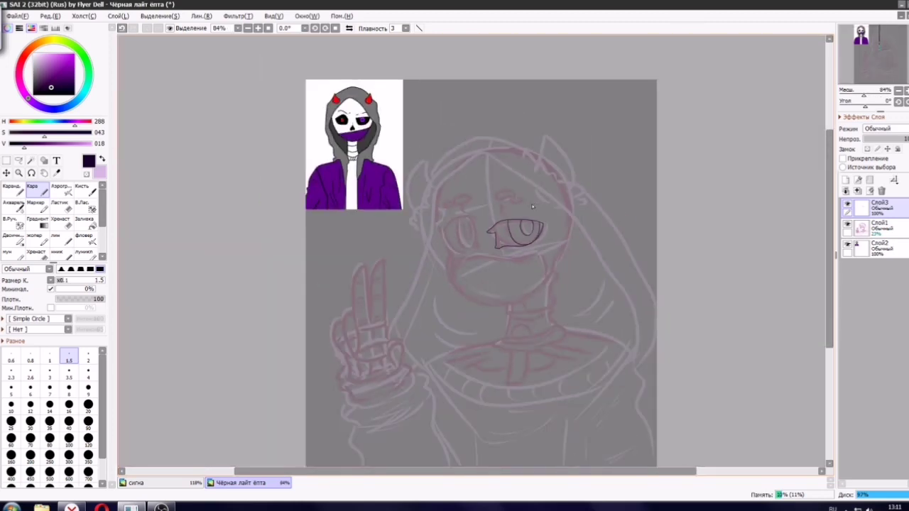
Ink the short vertical crease below the right brow and two thin crease lines just above the right eye's upper lid.
scroll(532, 206, up, 8)
drag(422, 193, 428, 261)
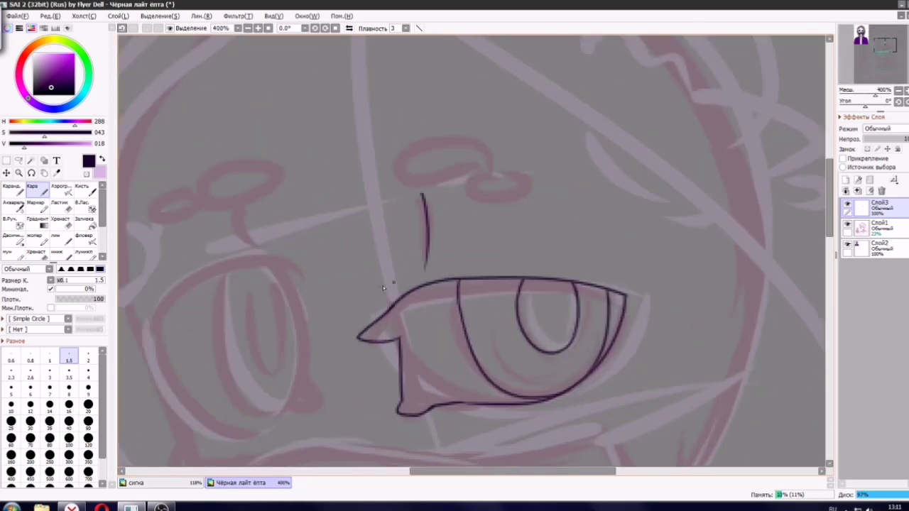
mouse_move(385, 289)
mouse_down()
mouse_move(427, 296)
mouse_move(464, 268)
mouse_up()
mouse_move(574, 267)
mouse_down()
mouse_move(640, 282)
mouse_move(604, 270)
mouse_up()
key(ctrl+z)
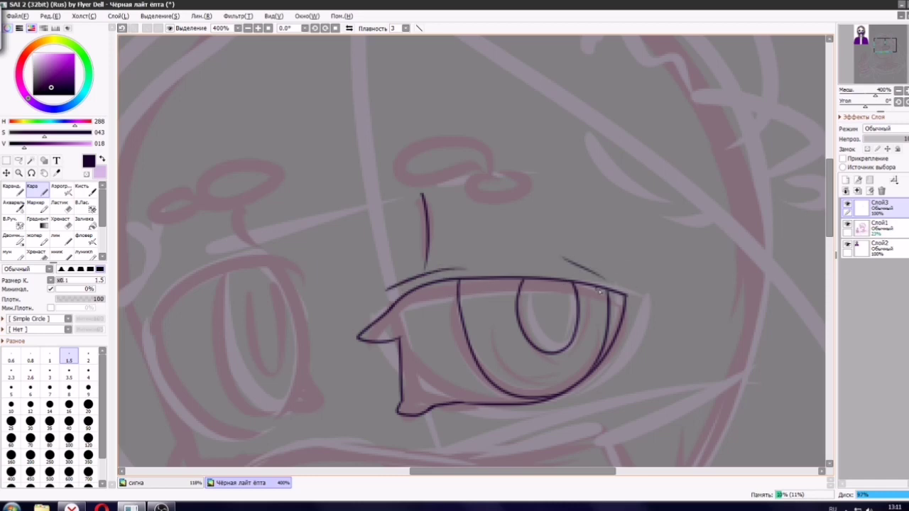
key(ctrl+z)
drag(542, 271, 590, 275)
key(ctrl+z)
drag(519, 260, 596, 270)
Ink the right brow as a large loop with a smaller flat oval at its outer end.
mouse_move(468, 152)
mouse_down()
mouse_move(416, 134)
mouse_move(480, 166)
mouse_move(534, 175)
mouse_up()
key(ctrl+z)
drag(506, 176, 482, 165)
scroll(500, 226, down, 5)
scroll(449, 248, up, 5)
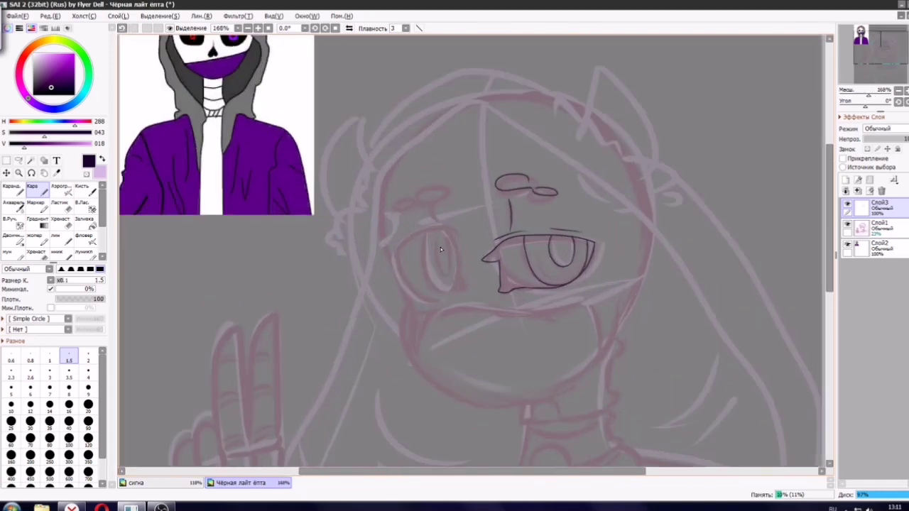
Ink the left eye's inner edge, arched upper lid with a rounded tip, and outer side curving into the lower lid.
scroll(451, 248, up, 3)
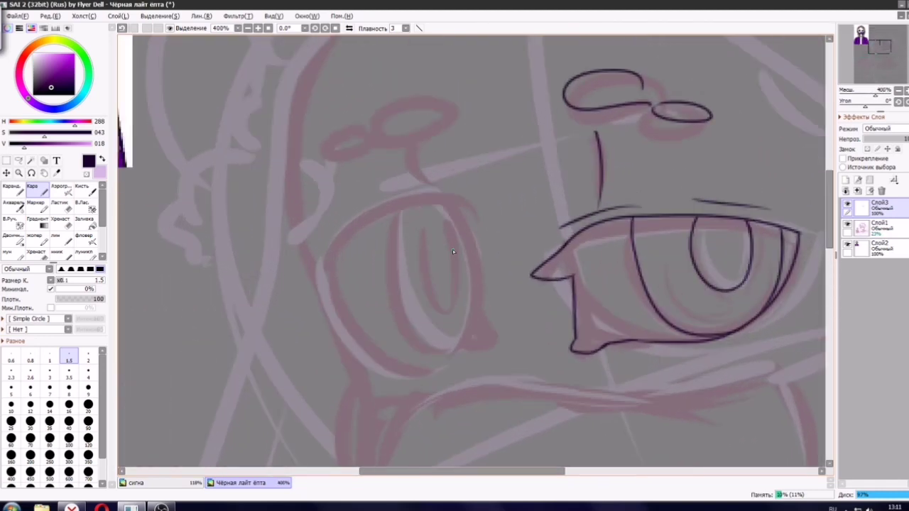
drag(462, 185, 493, 353)
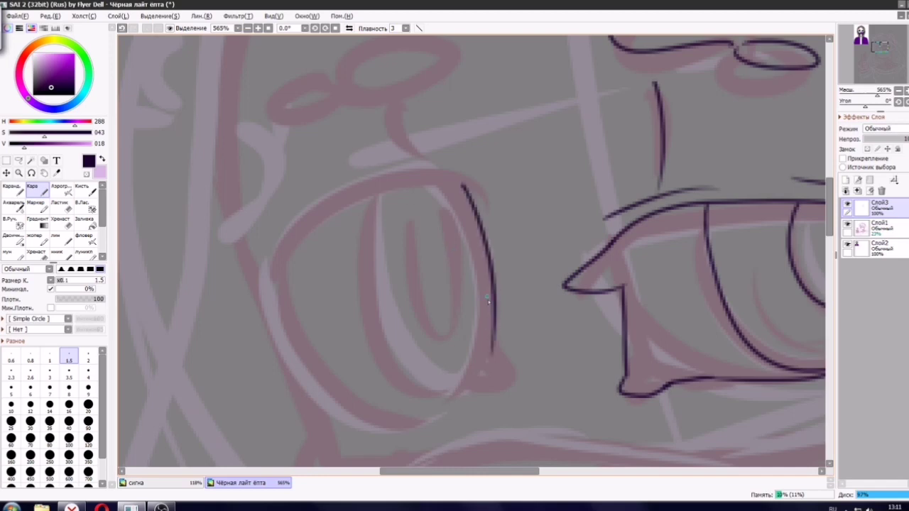
mouse_move(271, 274)
mouse_down()
mouse_move(482, 169)
mouse_move(471, 193)
mouse_up()
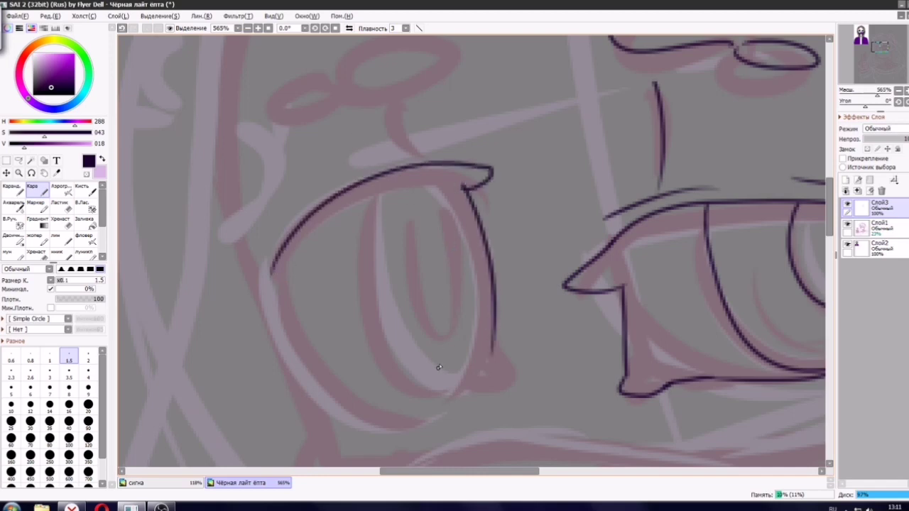
drag(269, 273, 462, 423)
drag(269, 277, 280, 260)
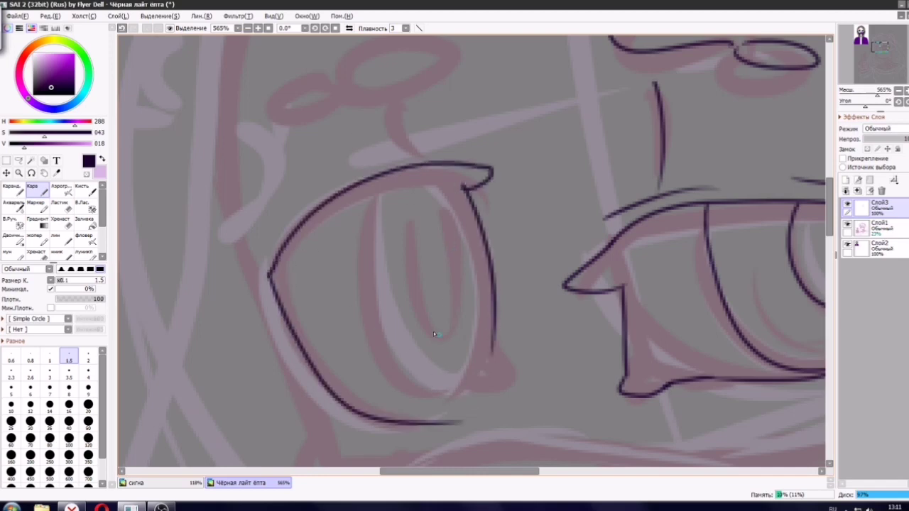
Close the left eye's outline with a small drip at its lower inner corner.
mouse_move(452, 418)
mouse_down()
mouse_move(515, 411)
mouse_move(498, 366)
mouse_up()
key(ctrl+z)
mouse_move(429, 421)
mouse_down()
mouse_move(470, 411)
mouse_move(506, 382)
mouse_up()
key(ctrl+z)
mouse_move(492, 348)
mouse_down()
mouse_move(513, 403)
mouse_move(495, 401)
mouse_up()
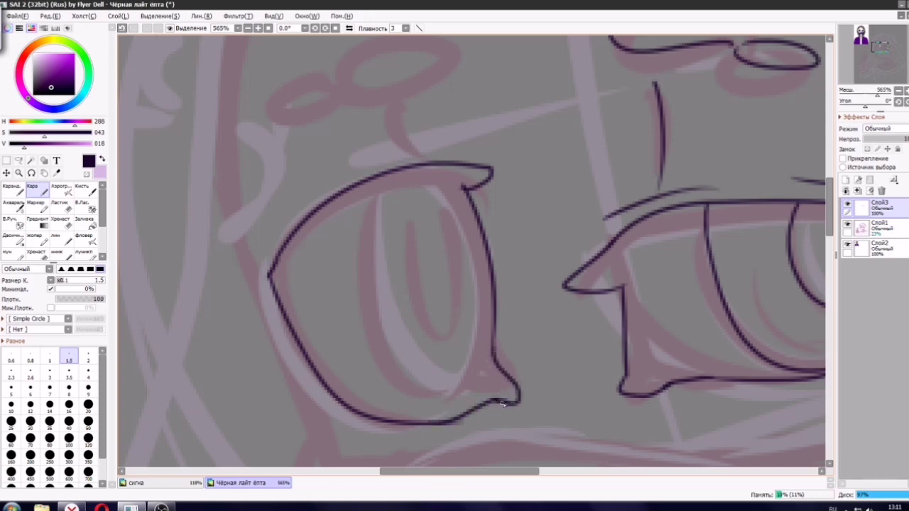
scroll(519, 321, down, 9)
scroll(507, 320, up, 8)
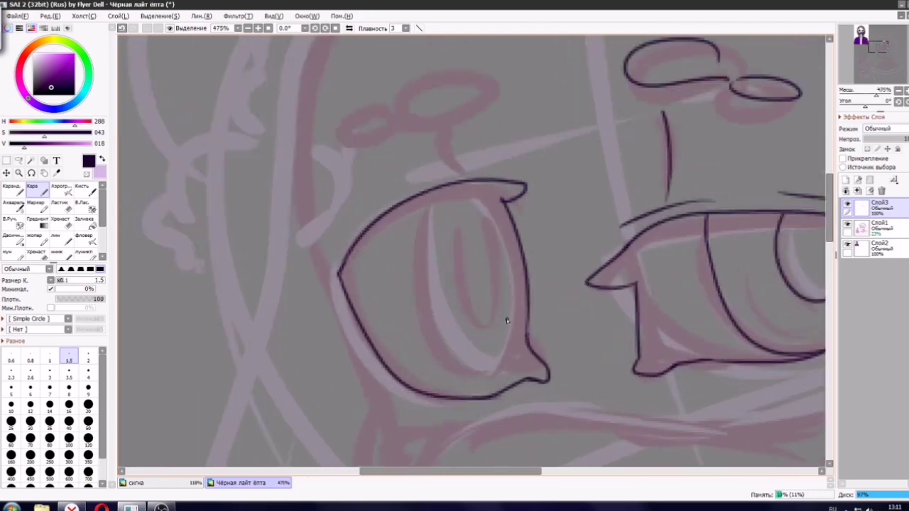
Ink the left eye's iris as a tall oval touching the upper lid and the inner edge.
drag(427, 190, 474, 365)
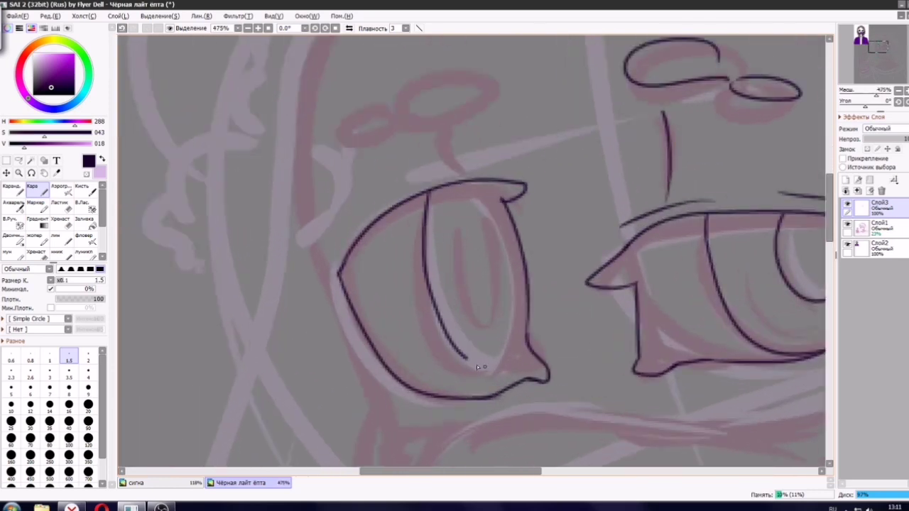
key(ctrl+z)
mouse_move(424, 203)
mouse_down()
mouse_move(521, 364)
mouse_move(530, 351)
mouse_move(510, 369)
mouse_move(527, 351)
mouse_up()
key(ctrl+z)
mouse_move(475, 186)
mouse_down()
mouse_move(483, 208)
mouse_move(501, 204)
mouse_move(513, 235)
mouse_up()
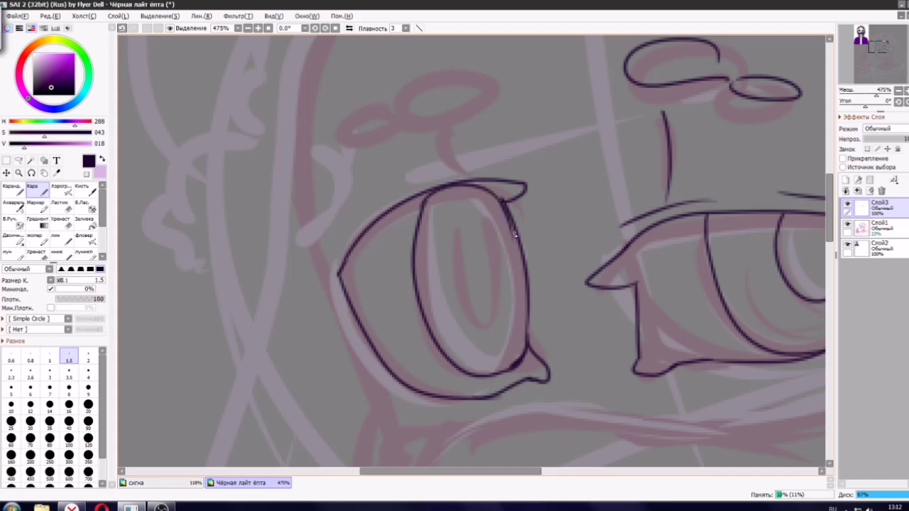
key(ctrl+z)
mouse_move(502, 203)
mouse_down()
mouse_move(520, 257)
mouse_move(504, 205)
mouse_move(517, 232)
mouse_up()
Ink a narrow upright oval pupil inside the left iris.
mouse_move(461, 220)
mouse_down()
mouse_move(463, 294)
mouse_move(452, 234)
mouse_move(474, 291)
mouse_up()
key(ctrl+z)
key(ctrl+z)
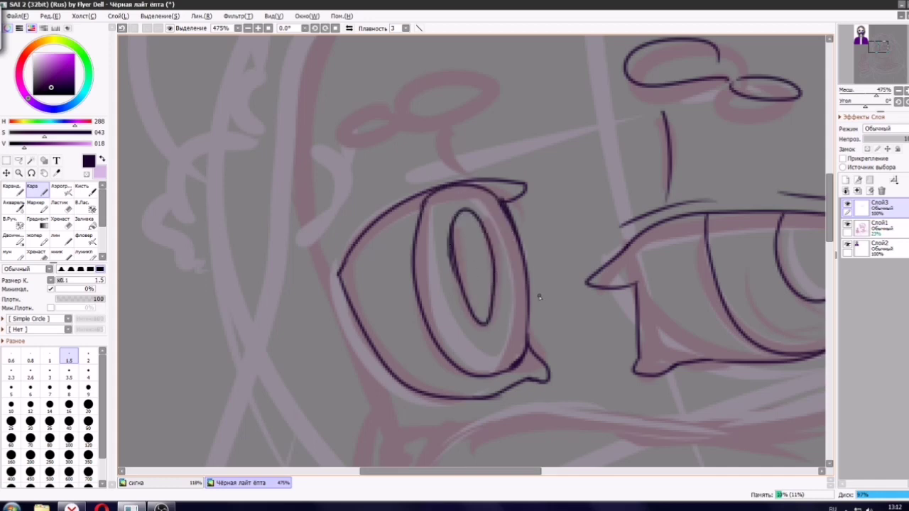
scroll(513, 283, down, 5)
scroll(519, 281, up, 7)
key(ctrl+z)
mouse_move(418, 208)
mouse_down()
mouse_move(451, 202)
mouse_move(410, 291)
mouse_move(445, 316)
mouse_move(420, 245)
mouse_move(447, 341)
mouse_up()
key(ctrl+z)
key(ctrl+z)
key(ctrl+z)
scroll(426, 262, down, 7)
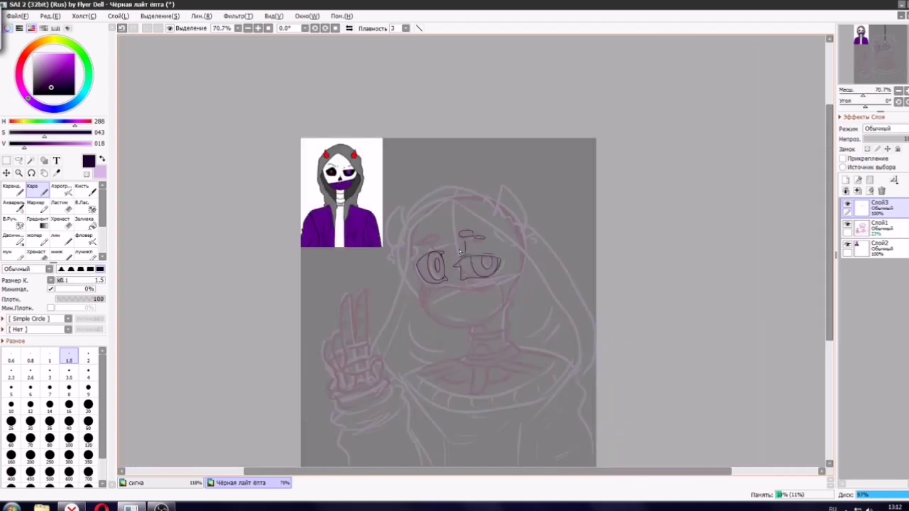
Hide the sketch layer and fill the areas around both irises with the dark purple.
scroll(458, 249, up, 1)
click(847, 224)
scroll(426, 284, up, 3)
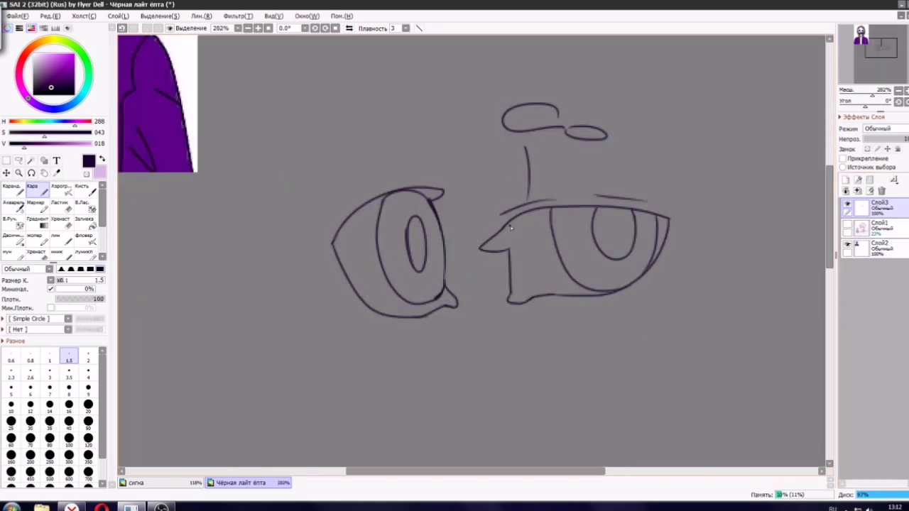
click(84, 219)
click(364, 242)
click(529, 266)
scroll(529, 266, up, 3)
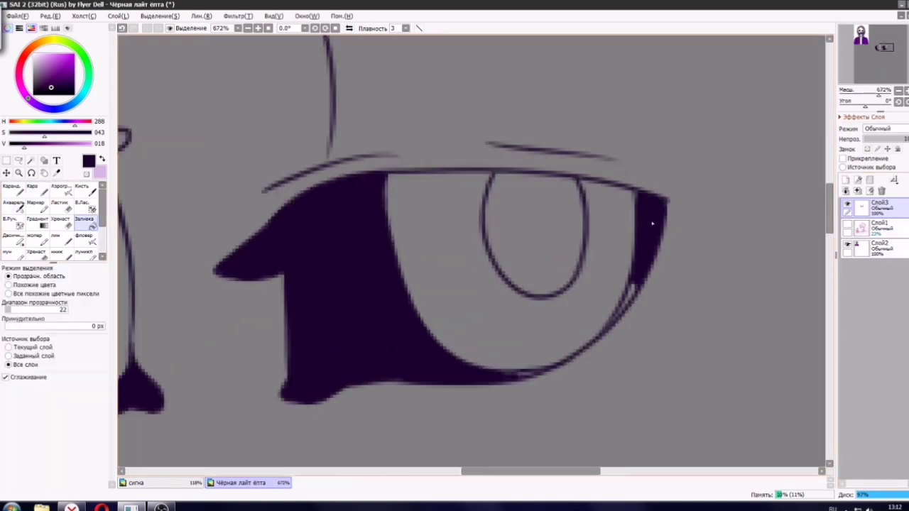
scroll(450, 218, down, 4)
Fill the left pupil and lid tip, and brush over the thin gaps along the right iris's outer and lower edges.
click(861, 30)
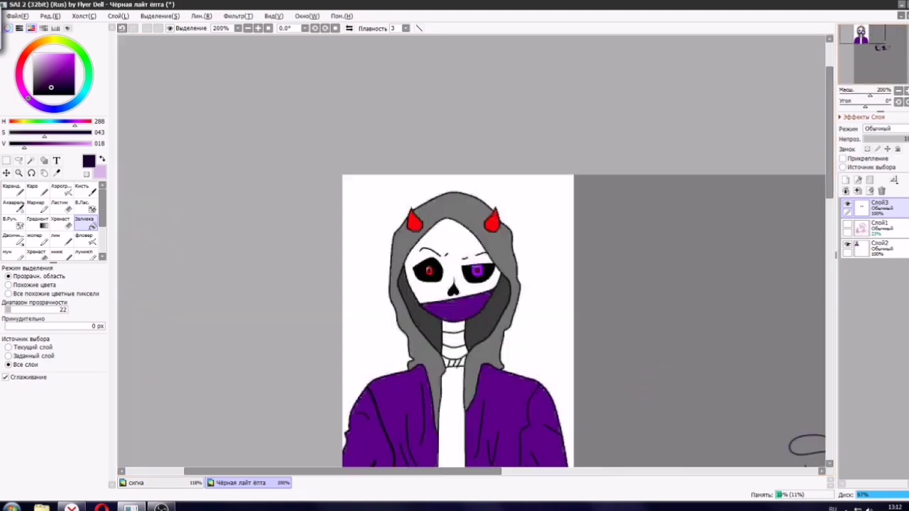
scroll(495, 284, up, 5)
scroll(488, 241, down, 6)
drag(897, 62, 877, 63)
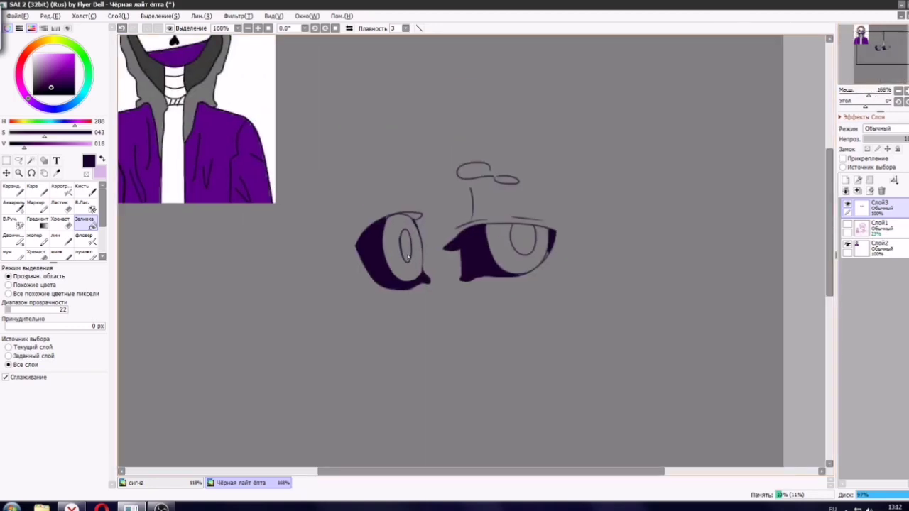
scroll(647, 313, up, 8)
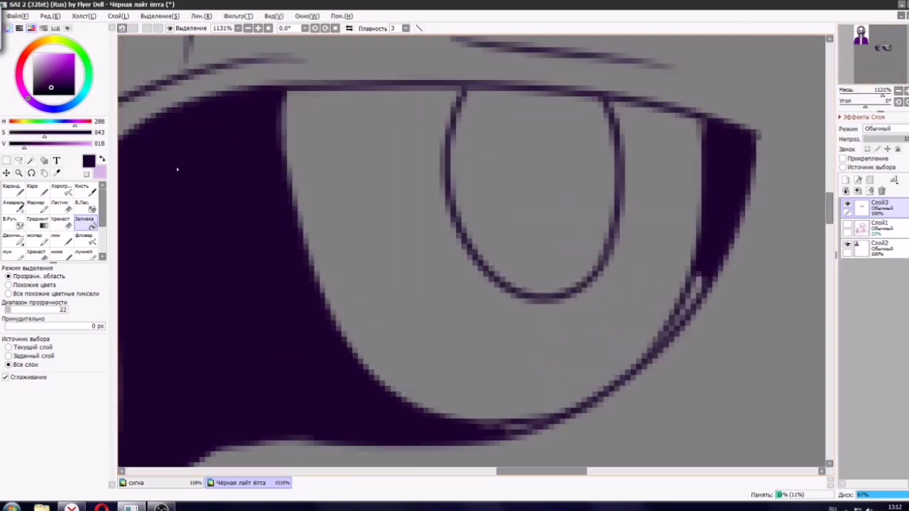
click(38, 189)
drag(706, 271, 663, 339)
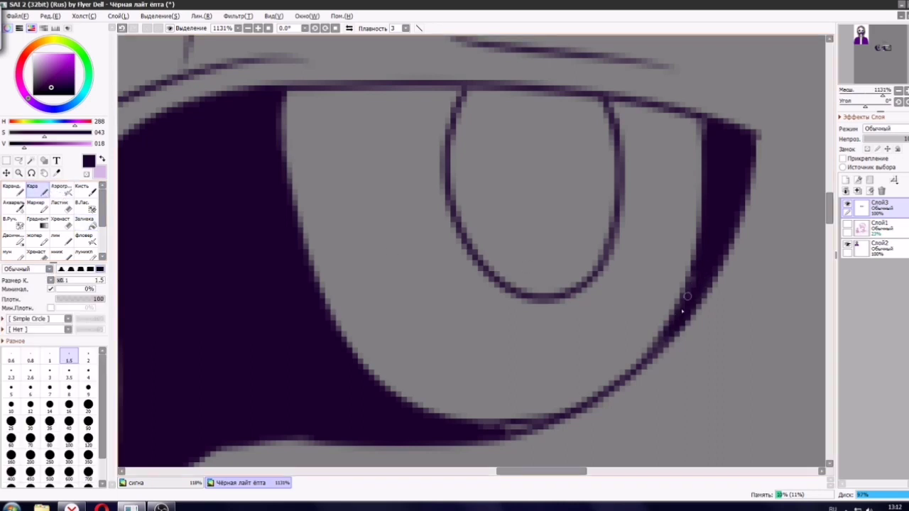
drag(454, 430, 604, 424)
scroll(604, 424, down, 7)
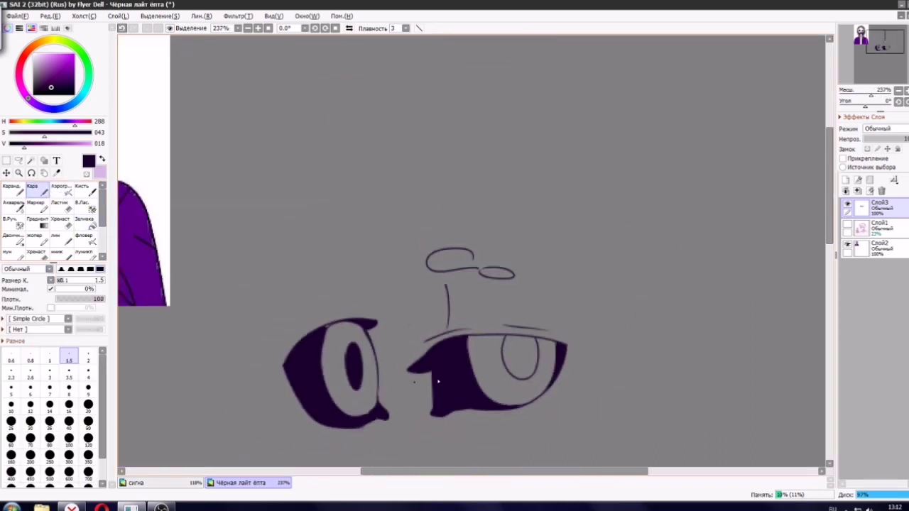
scroll(327, 362, up, 7)
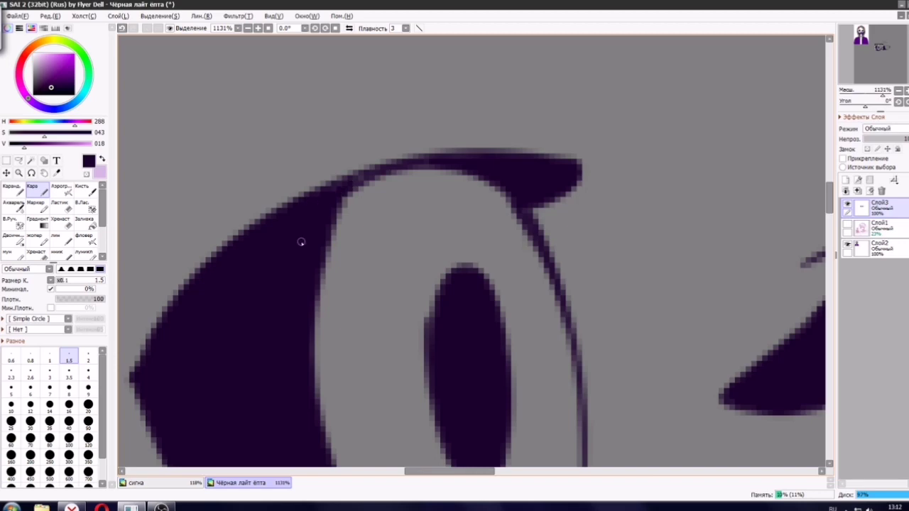
Show the sketch layer again and ink the left eyebrow as a large oval with a smaller oval beside it.
scroll(301, 242, down, 8)
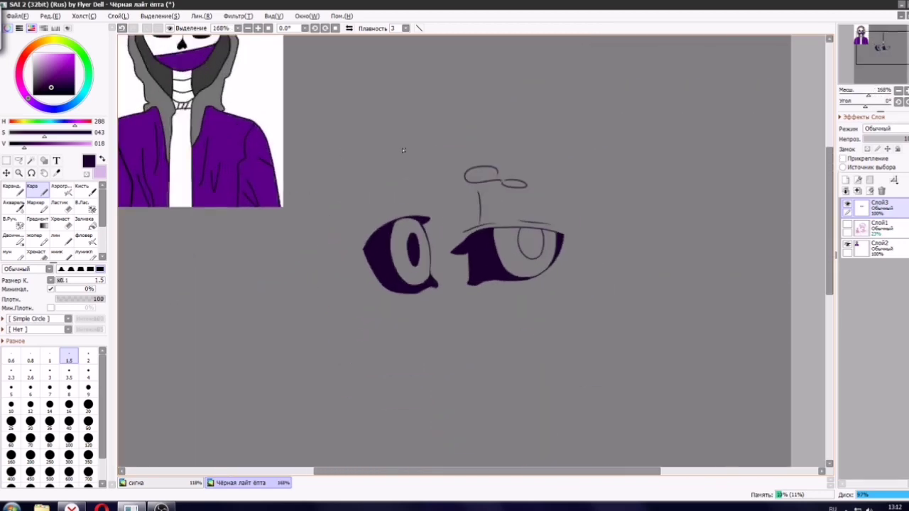
click(848, 225)
scroll(426, 211, down, 5)
scroll(395, 203, up, 7)
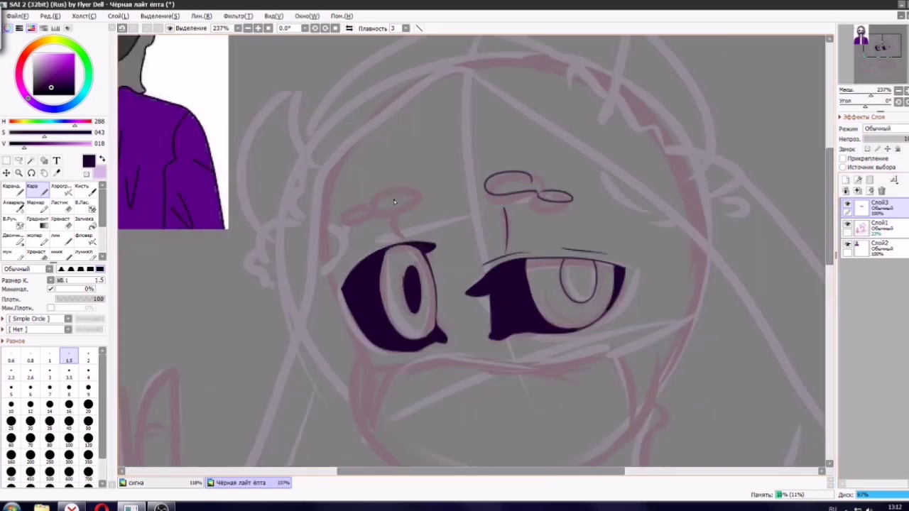
scroll(395, 203, up, 2)
mouse_move(358, 202)
mouse_down()
mouse_move(436, 165)
mouse_move(359, 222)
mouse_move(354, 209)
mouse_move(344, 238)
mouse_move(317, 224)
mouse_up()
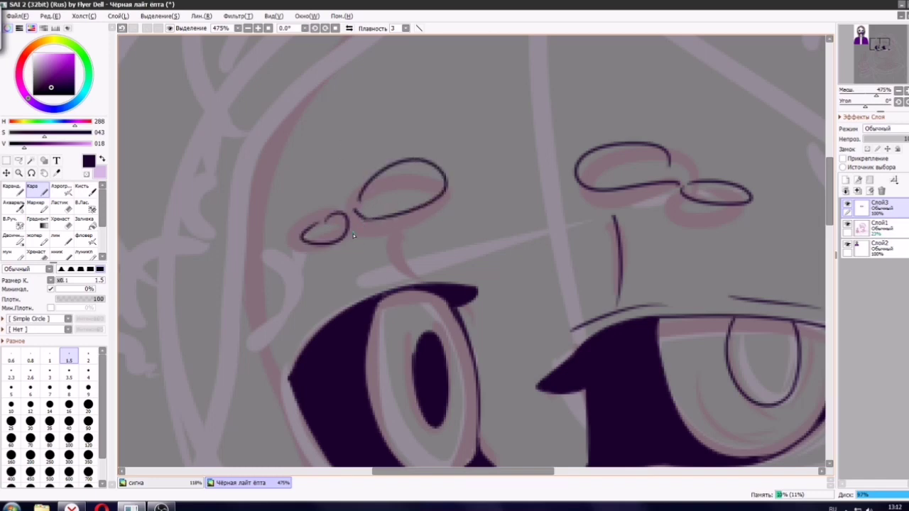
Ink a short vertical line under the left eyebrow and thin crease lines just above the left eye's upper lid.
drag(412, 219, 416, 267)
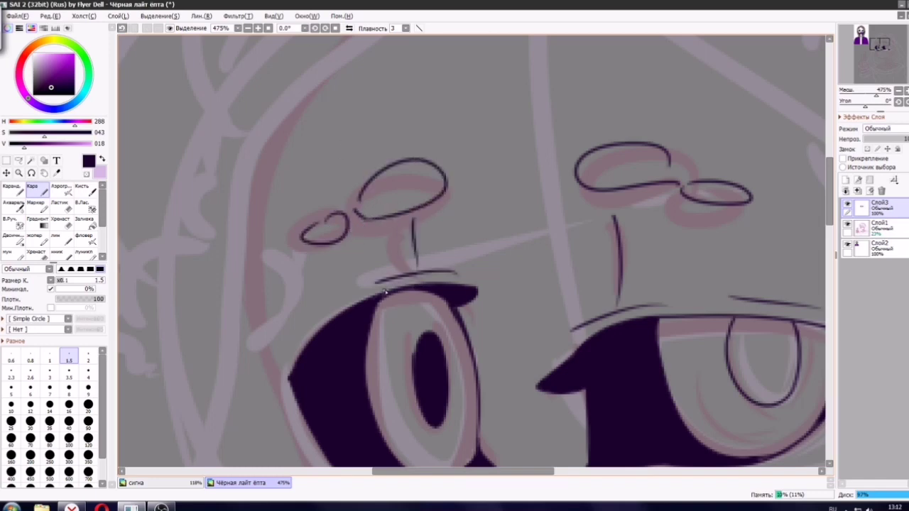
drag(358, 297, 309, 331)
scroll(417, 239, down, 6)
scroll(480, 308, up, 7)
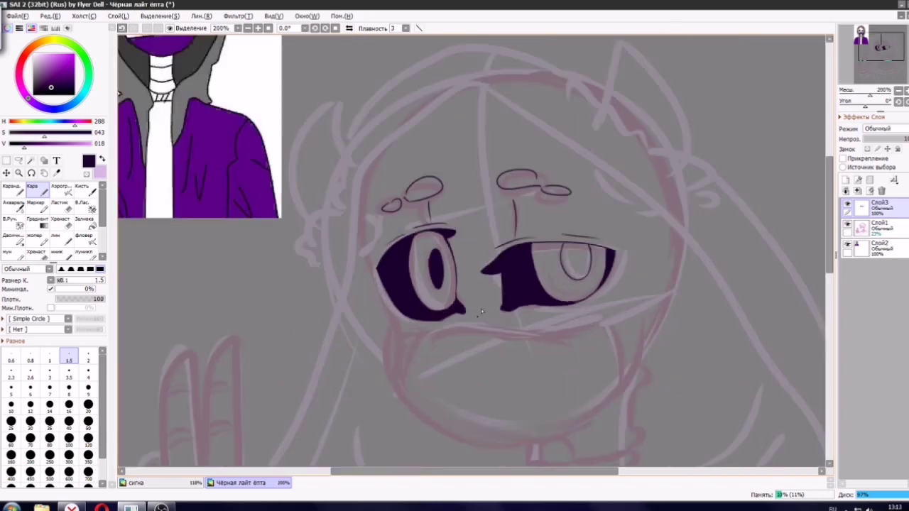
Ink short vertical strokes between the eyes to mark the nose.
drag(477, 247, 473, 307)
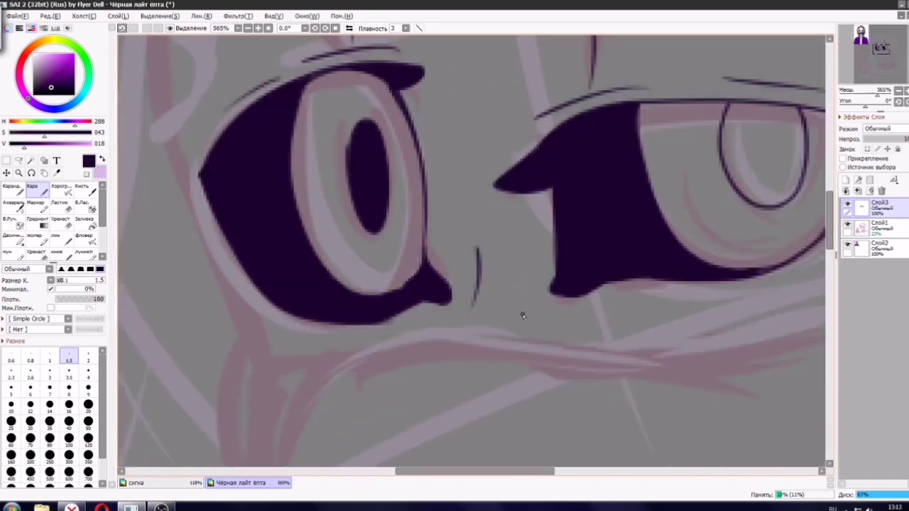
drag(497, 258, 492, 307)
drag(540, 206, 545, 261)
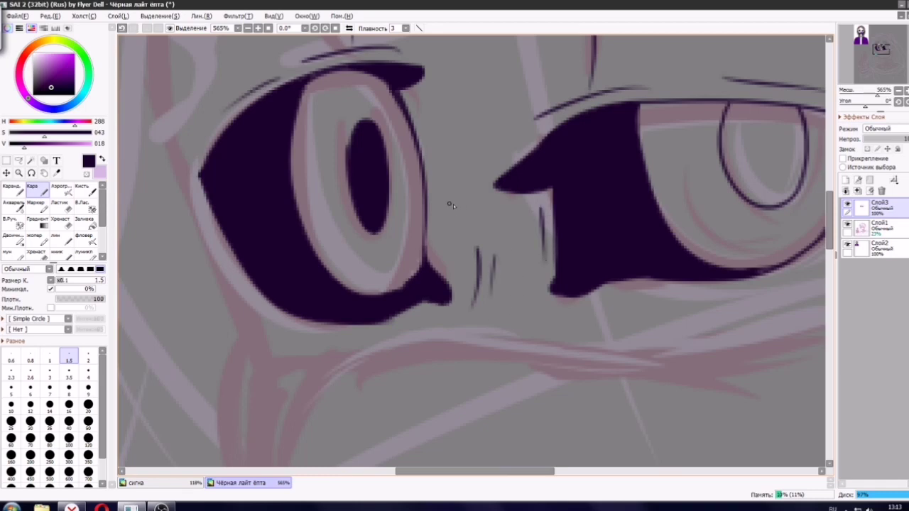
drag(442, 178, 433, 253)
key(ctrl+z)
Ink the hood opening as two long curves running from the peak above the forehead down both sides of the face.
scroll(497, 254, down, 11)
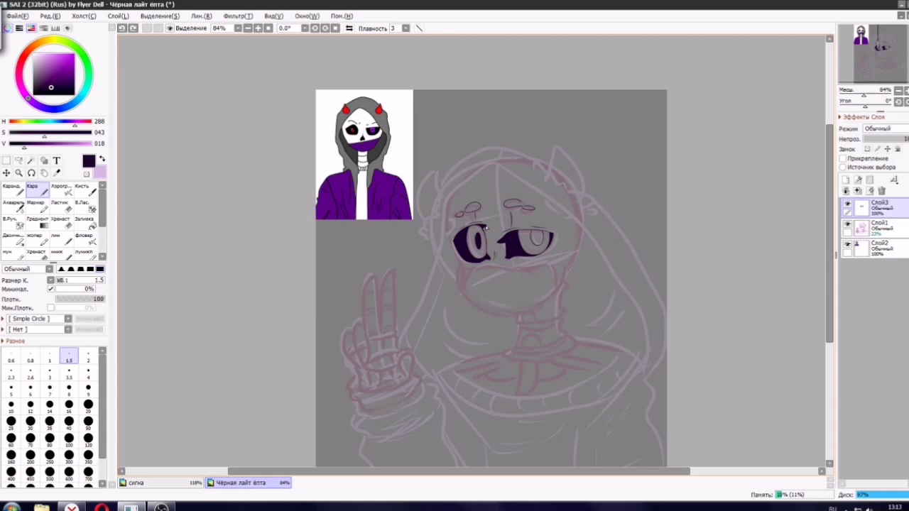
scroll(519, 210, up, 2)
drag(622, 230, 654, 105)
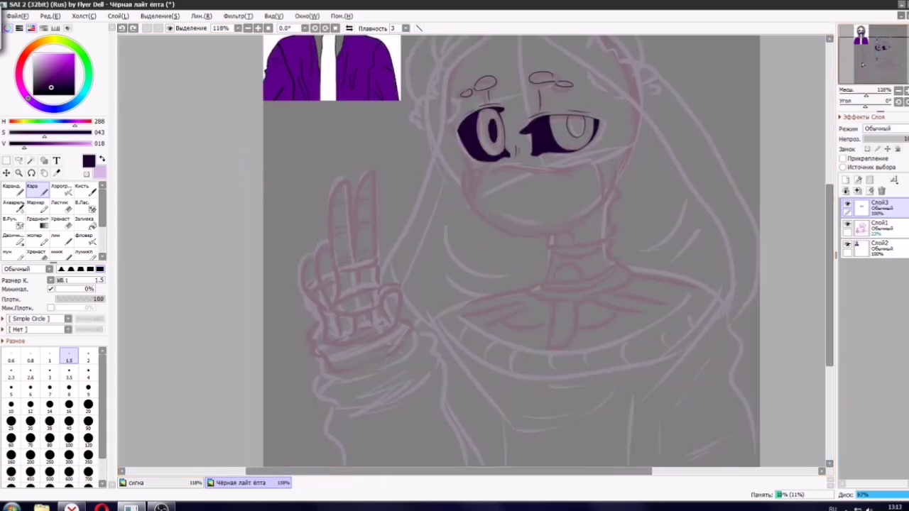
drag(596, 128, 561, 221)
scroll(560, 221, up, 1)
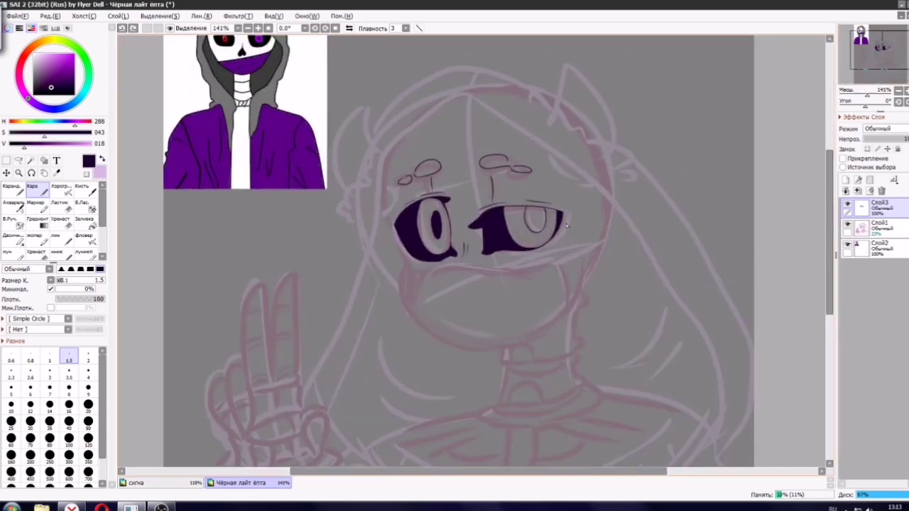
mouse_move(468, 95)
mouse_down()
mouse_move(382, 219)
mouse_move(320, 395)
mouse_up()
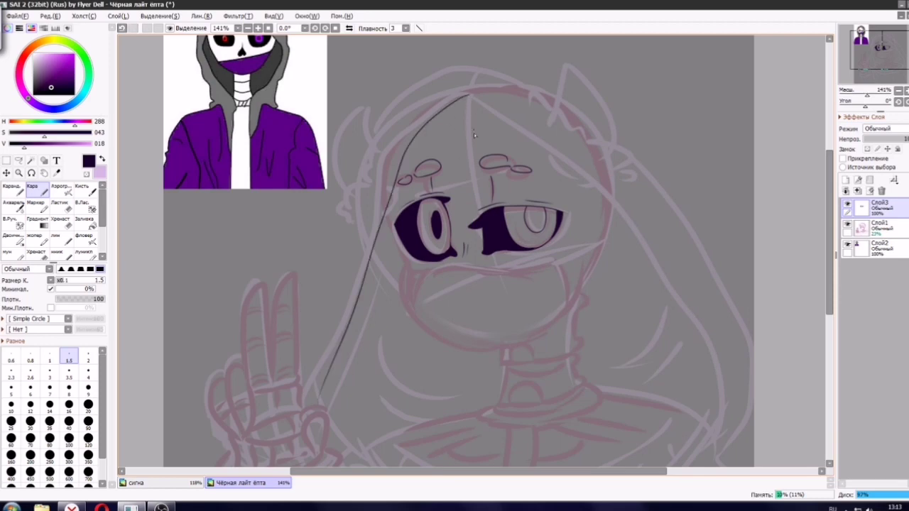
drag(486, 104, 698, 421)
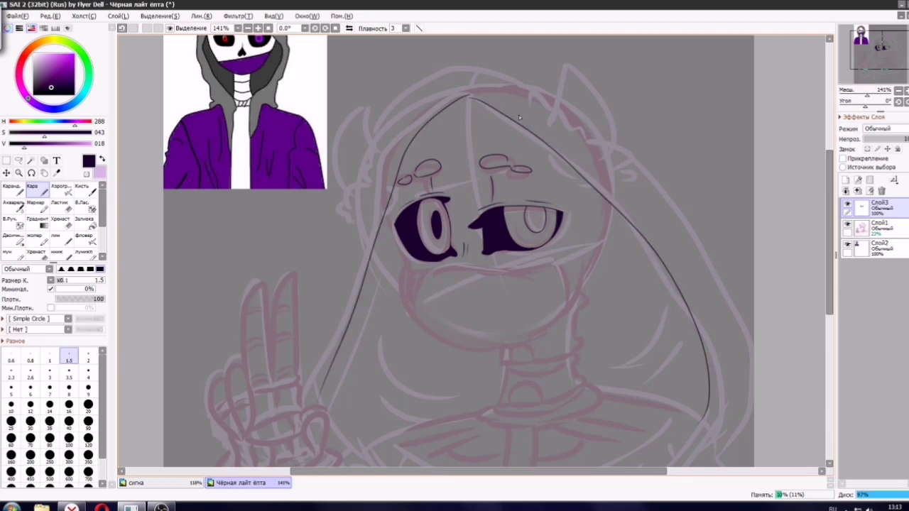
Erase the mismatched line ends at the hood's peak and join both sides with one smooth rounded stroke.
scroll(467, 103, up, 5)
key(e)
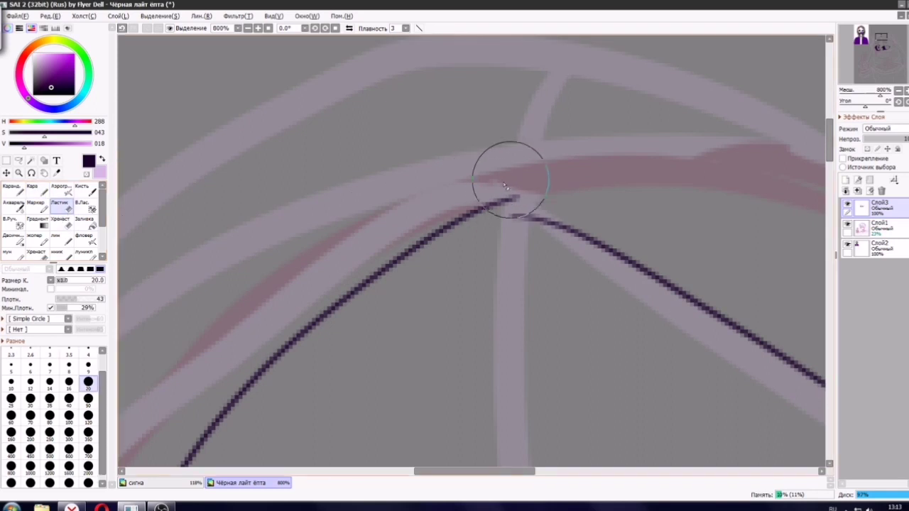
drag(474, 193, 515, 182)
key(n)
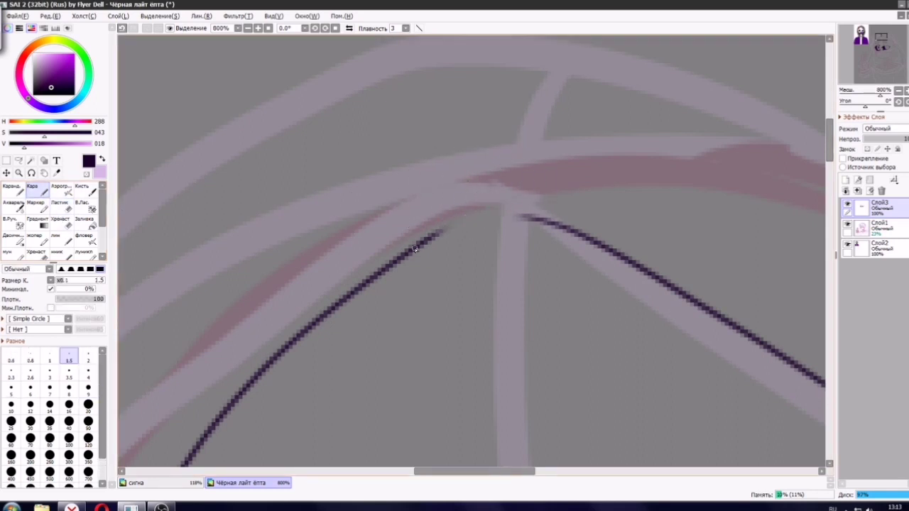
drag(420, 239, 532, 221)
key(ctrl+z)
drag(433, 240, 544, 220)
key(ctrl+z)
drag(436, 239, 547, 219)
Ink the first ragged piece of torn hood fabric with a small hole in it, just inside the right horn.
scroll(561, 211, down, 6)
scroll(576, 242, up, 4)
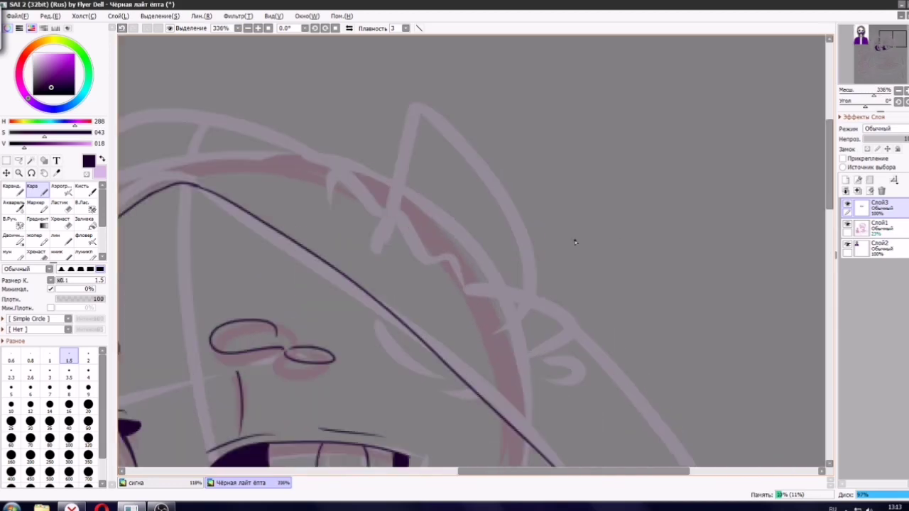
mouse_move(333, 165)
mouse_down()
mouse_move(352, 213)
mouse_move(399, 226)
mouse_move(397, 237)
mouse_up()
key(ctrl+z)
mouse_move(337, 213)
mouse_down()
mouse_move(340, 178)
mouse_move(359, 188)
mouse_move(370, 222)
mouse_move(361, 201)
mouse_move(457, 160)
mouse_move(487, 320)
mouse_up()
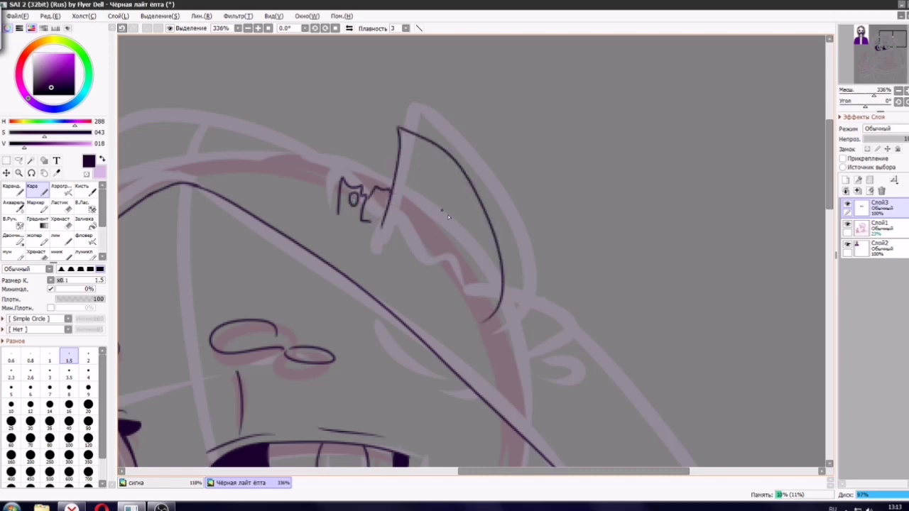
Ink the right horn's inner edge as one curve between its base and tip.
key(ctrl+z)
drag(385, 217, 529, 298)
key(ctrl+z)
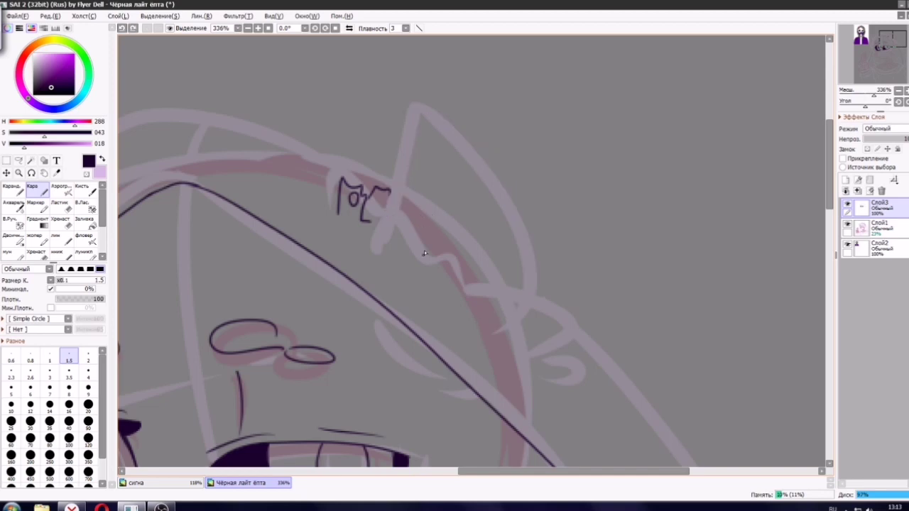
drag(399, 245, 407, 131)
mouse_move(409, 131)
mouse_down()
mouse_move(514, 268)
mouse_move(494, 311)
mouse_up()
key(ctrl+z)
Rough out the right horn's new shape on Слой1 and ink its curved outer edge on Слой3.
click(880, 228)
click(394, 285)
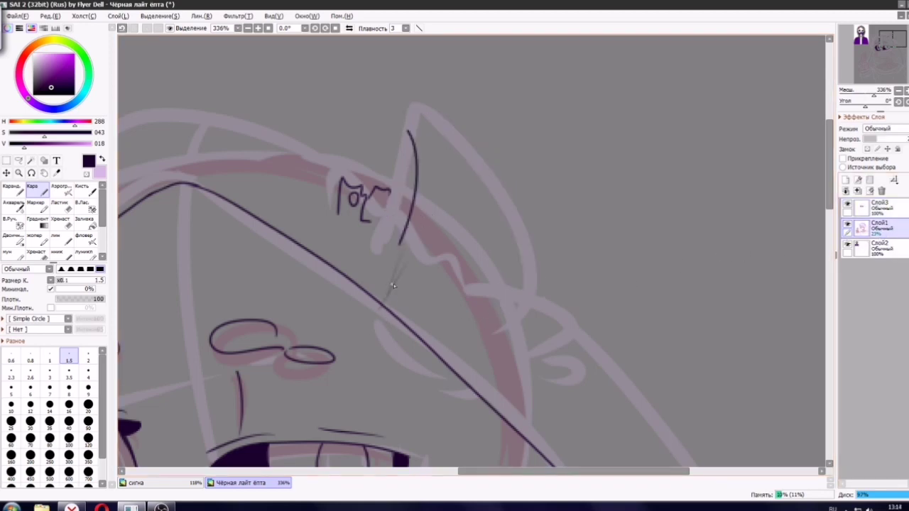
mouse_move(417, 159)
mouse_down()
mouse_move(483, 227)
mouse_move(510, 324)
mouse_up()
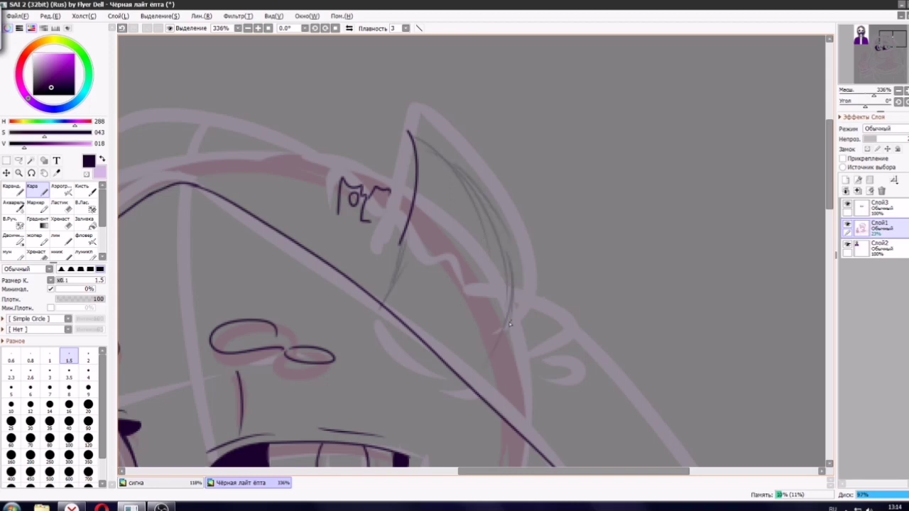
click(869, 201)
mouse_move(408, 132)
mouse_down()
mouse_move(522, 380)
mouse_move(496, 363)
mouse_up()
key(ctrl+z)
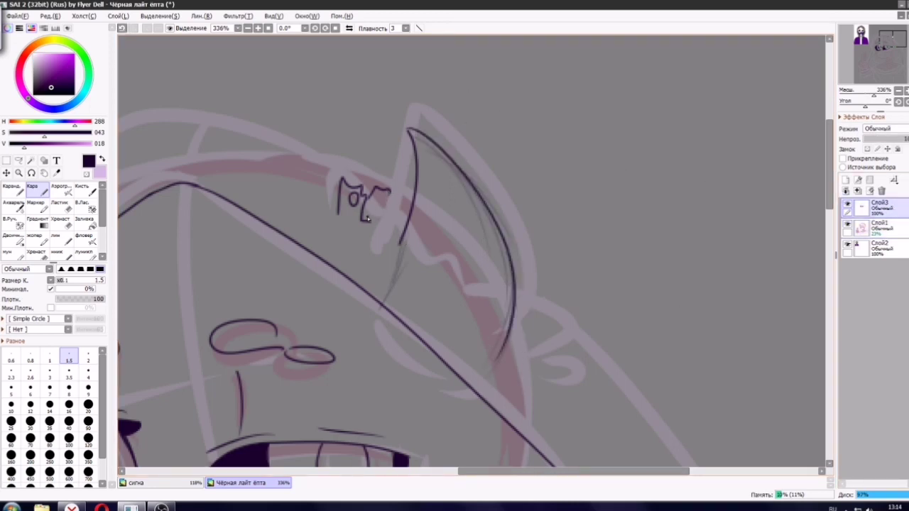
Ink the ragged torn fabric around the right horn's base and scatter small irregular holes along it.
mouse_move(367, 218)
mouse_down()
mouse_move(395, 240)
mouse_move(415, 214)
mouse_up()
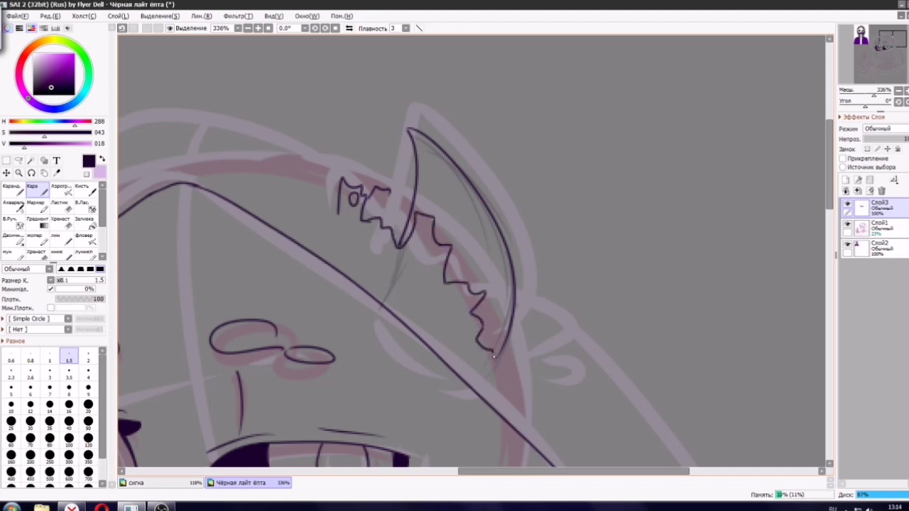
mouse_move(493, 357)
mouse_down()
mouse_move(526, 337)
mouse_move(539, 382)
mouse_up()
mouse_move(391, 199)
mouse_down()
mouse_move(412, 206)
mouse_move(394, 210)
mouse_up()
drag(408, 260, 418, 279)
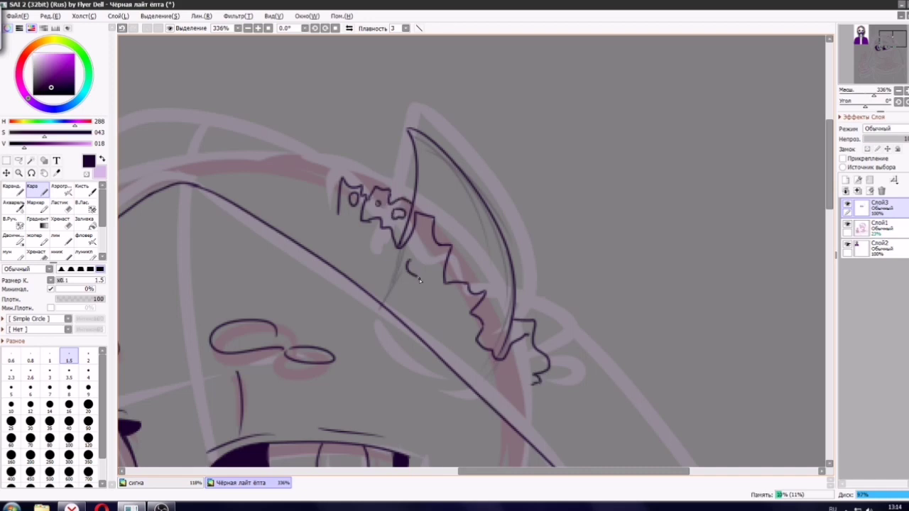
drag(516, 374, 531, 368)
drag(520, 333, 522, 327)
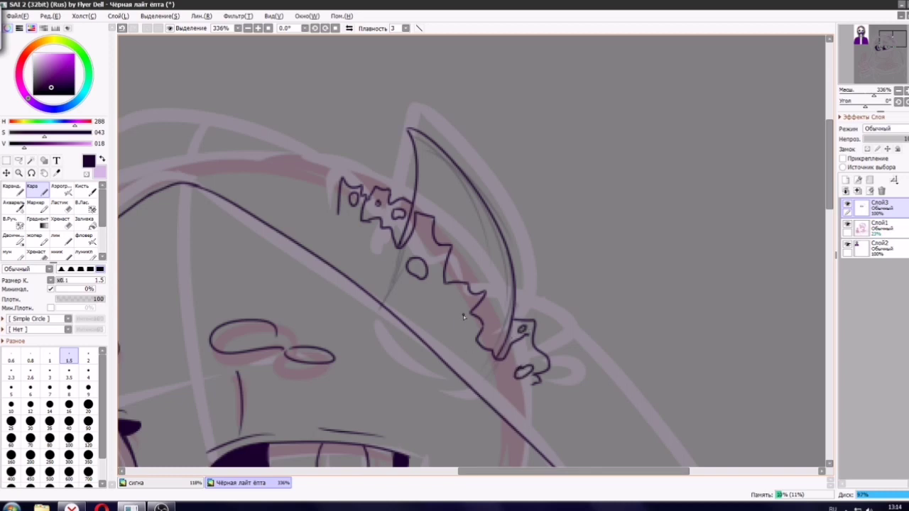
drag(461, 317, 465, 320)
Sketch the left horn on Слой1 as a curved, pointed shape rising from the hood's edge.
scroll(480, 328, down, 9)
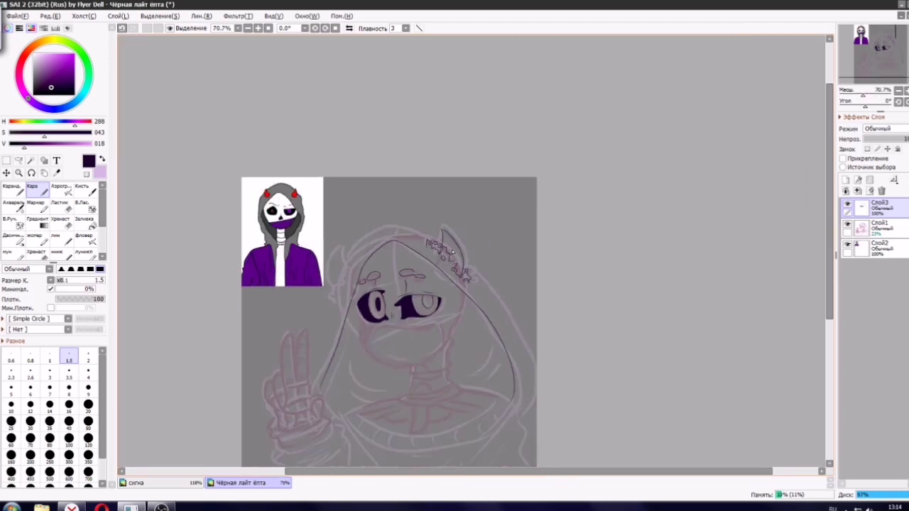
scroll(411, 264, up, 3)
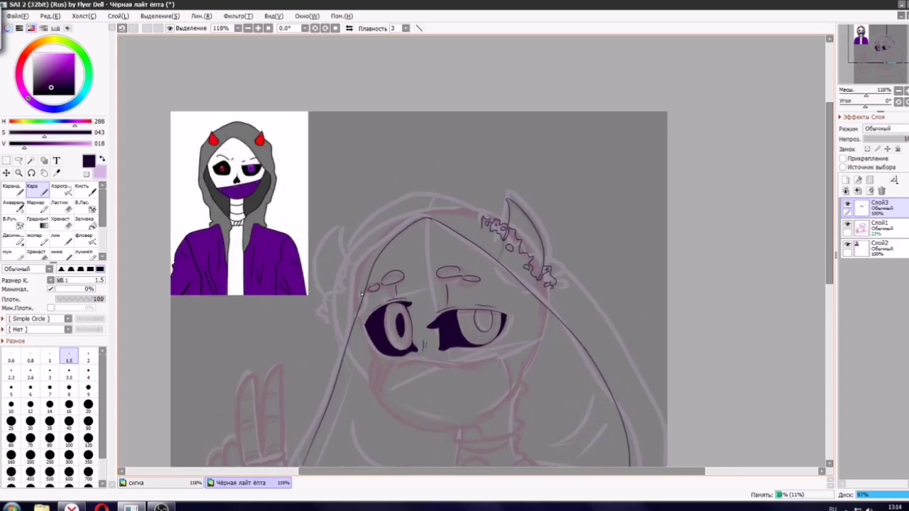
scroll(361, 293, up, 1)
scroll(360, 290, up, 3)
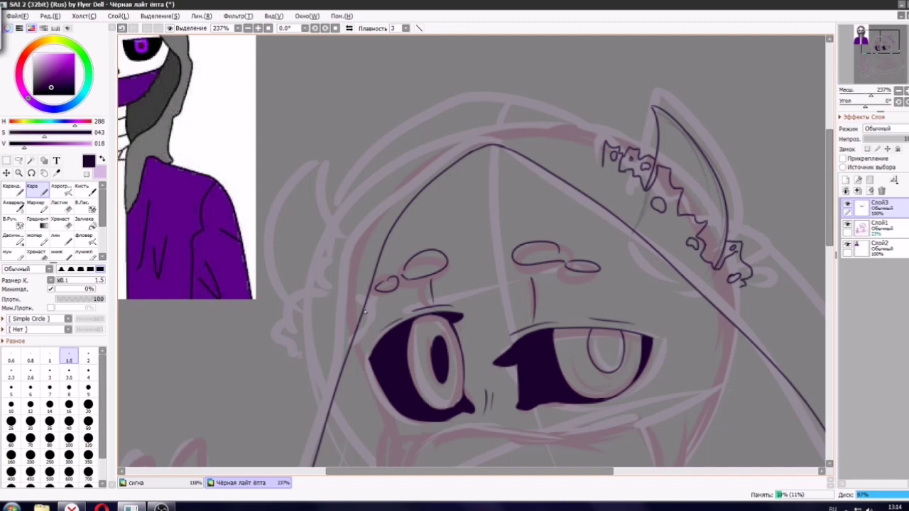
click(880, 228)
mouse_move(350, 251)
mouse_down()
mouse_move(344, 176)
mouse_move(291, 311)
mouse_up()
key(ctrl+z)
key(ctrl+z)
mouse_move(367, 284)
mouse_down()
mouse_move(349, 158)
mouse_move(321, 319)
mouse_up()
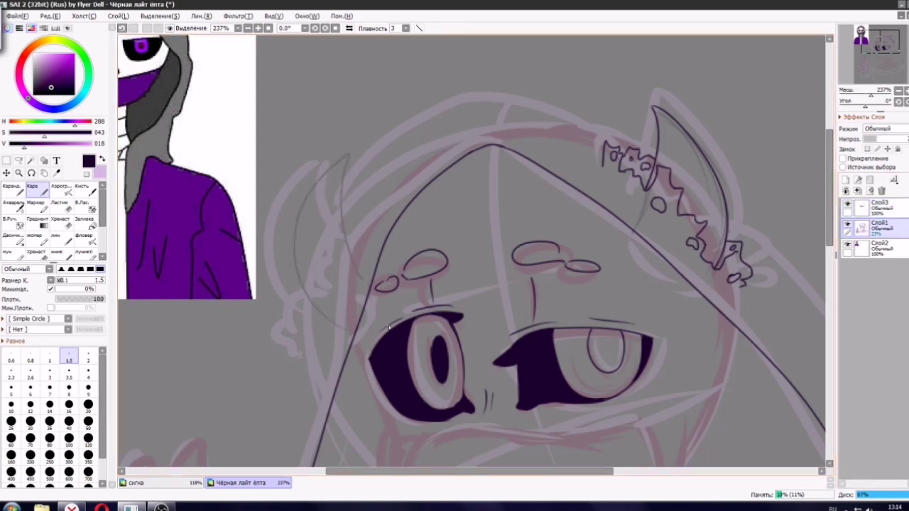
Ink the ragged torn fabric edge across the left horn's base on Слой3.
click(863, 205)
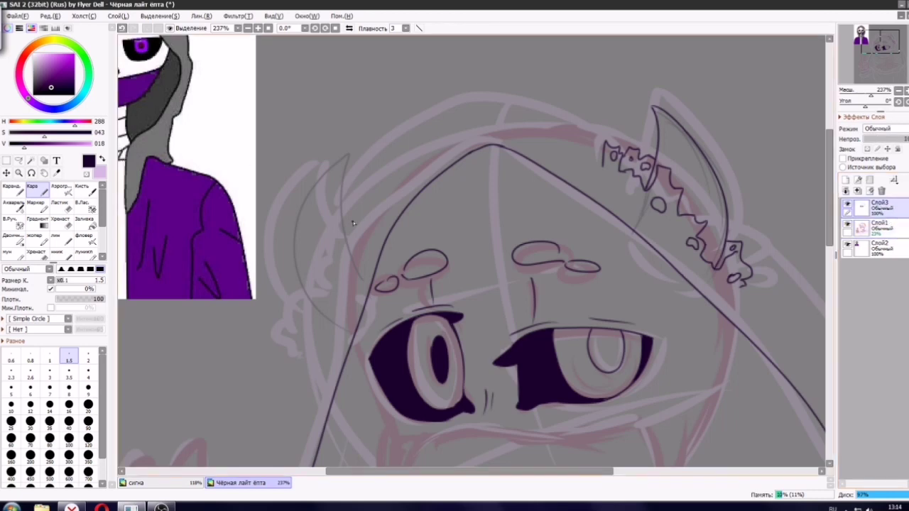
drag(360, 212, 345, 220)
mouse_move(327, 287)
mouse_down()
mouse_move(303, 324)
mouse_move(331, 328)
mouse_up()
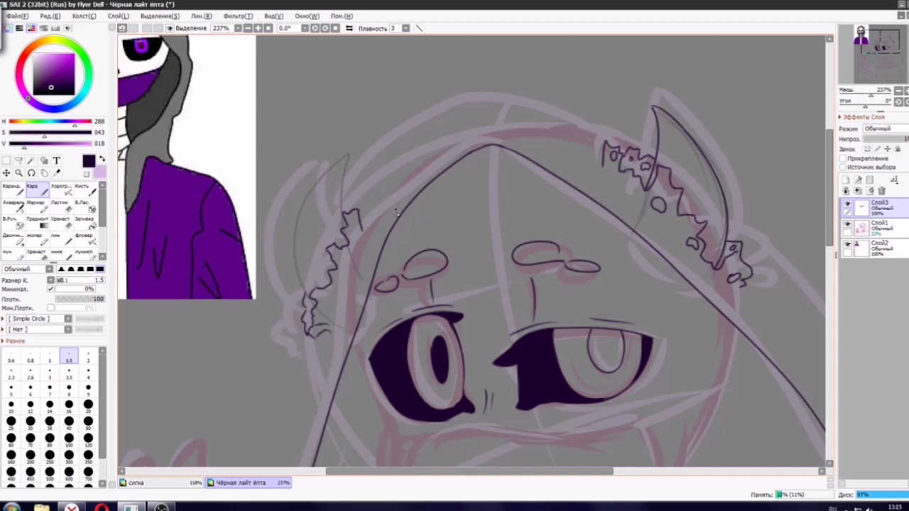
Ink the left horn's outline and a torn fabric flap beside it, and trim the horn's tip with a size 2 eraser.
mouse_move(356, 205)
mouse_down()
mouse_move(377, 197)
mouse_move(348, 153)
mouse_move(296, 293)
mouse_up()
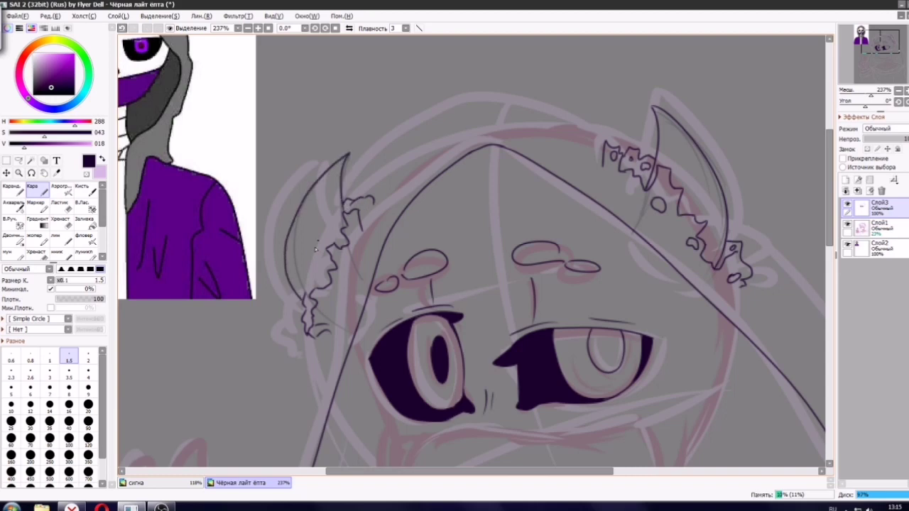
key(ctrl+z)
mouse_move(348, 155)
mouse_down()
mouse_move(294, 250)
mouse_move(303, 288)
mouse_up()
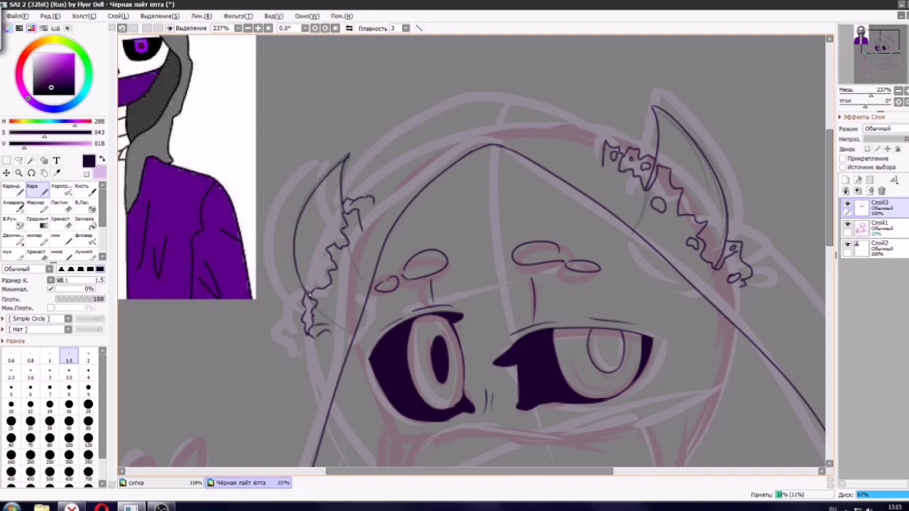
key(e)
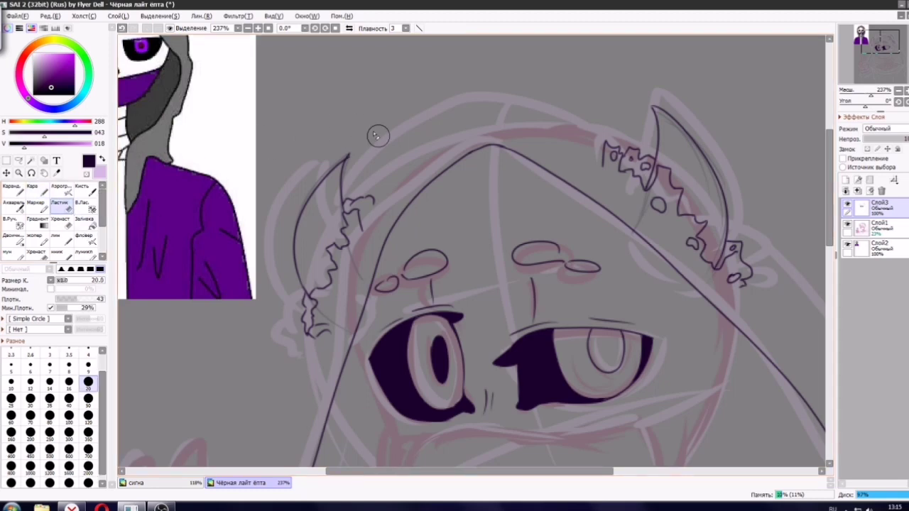
scroll(49, 411, up, 2)
click(88, 355)
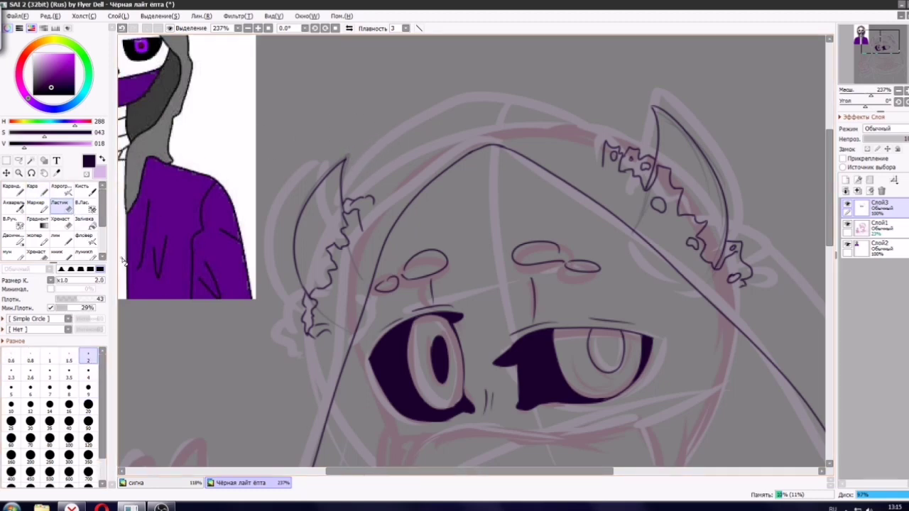
Ink small holes in the torn fabric around the left horn's base with the Кара brush.
click(33, 187)
drag(349, 254, 358, 227)
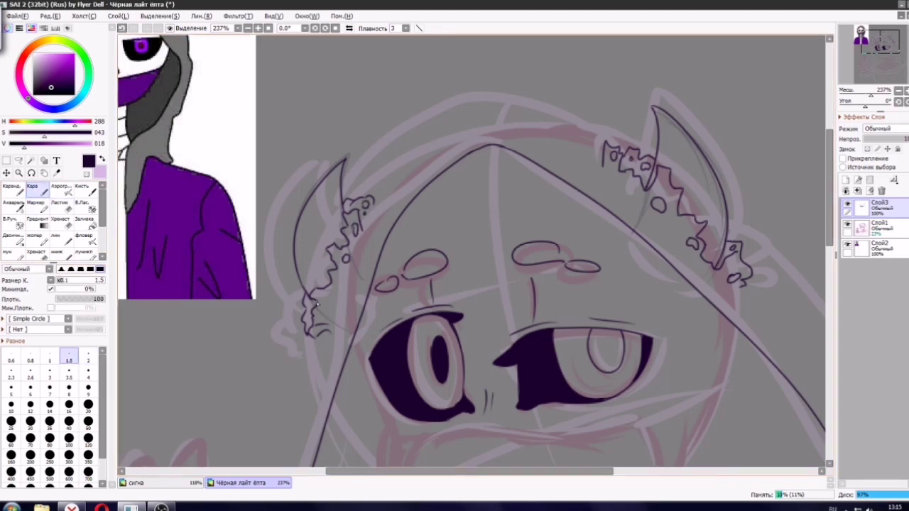
mouse_move(317, 304)
mouse_down()
mouse_move(328, 294)
mouse_move(324, 307)
mouse_up()
scroll(344, 270, down, 5)
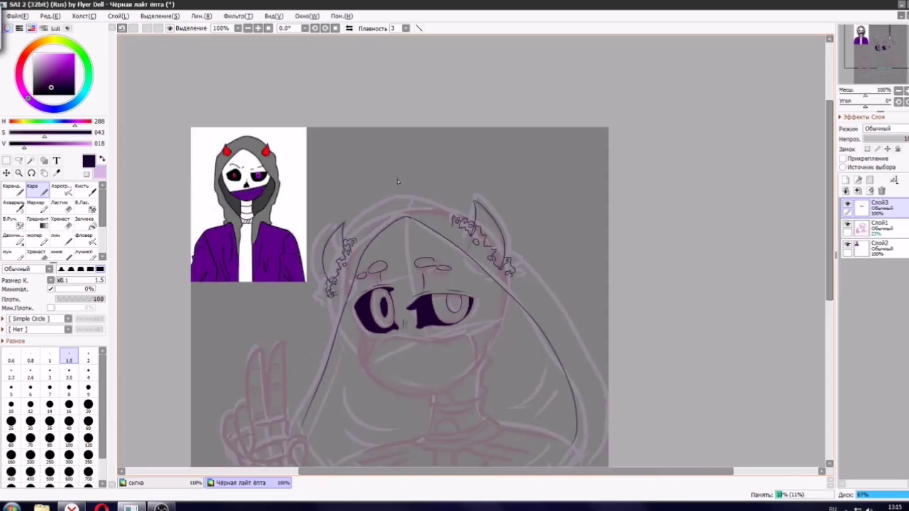
Ink the hood's outer top edge as a curve between the two horns and join it to the torn fabric at the left horn.
scroll(381, 204, up, 2)
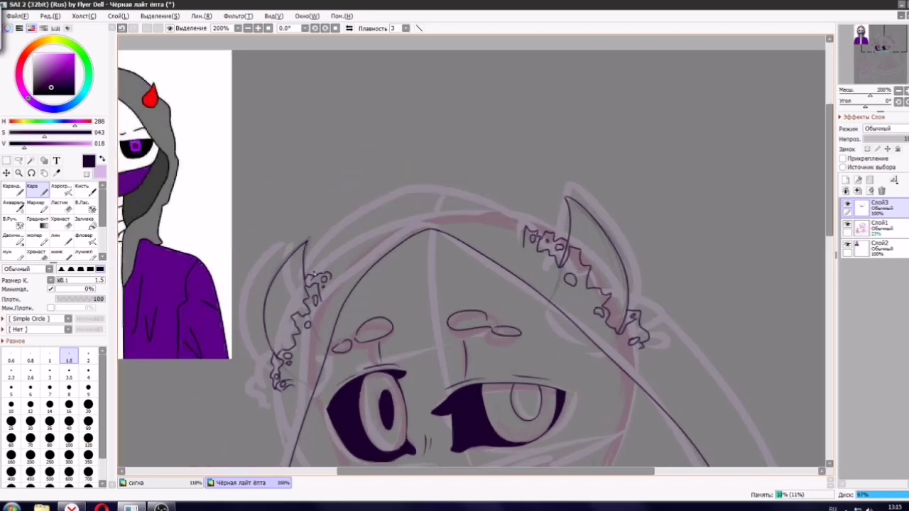
mouse_move(314, 274)
mouse_down()
mouse_move(437, 181)
mouse_move(559, 207)
mouse_up()
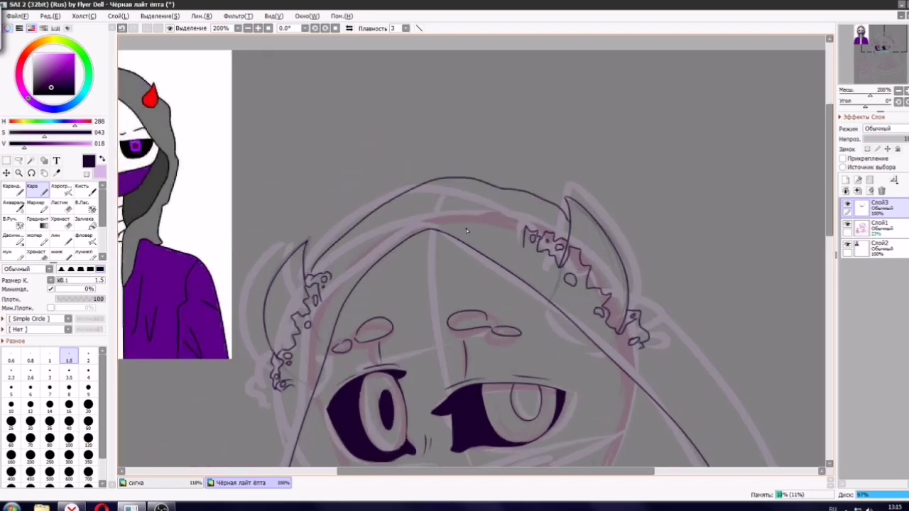
scroll(466, 231, down, 5)
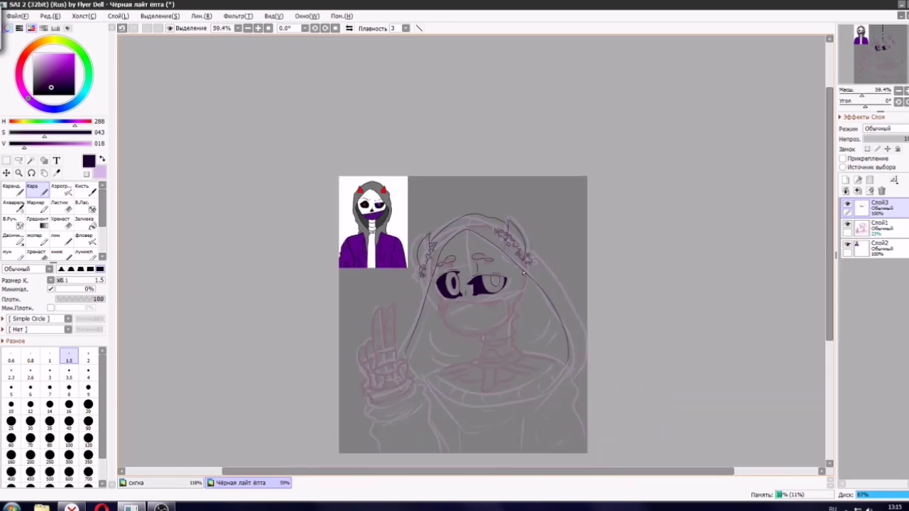
scroll(470, 206, up, 8)
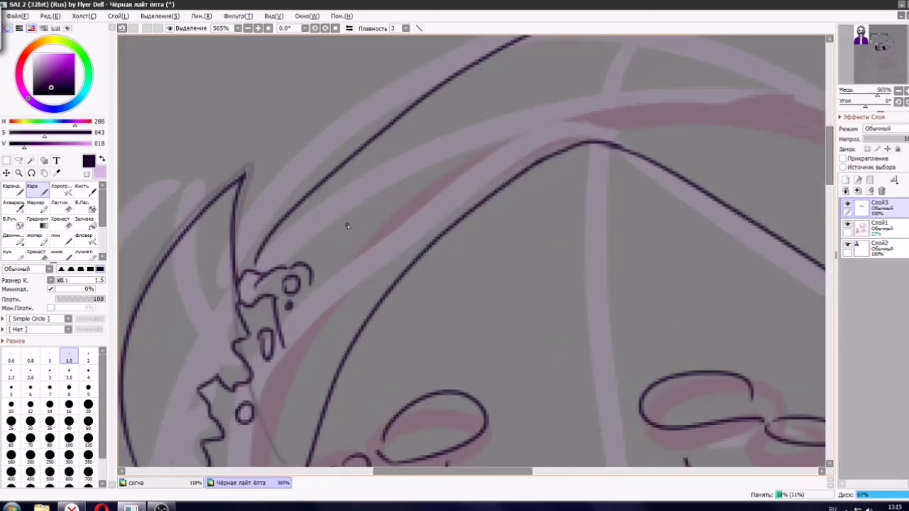
drag(253, 275, 269, 255)
scroll(284, 254, down, 9)
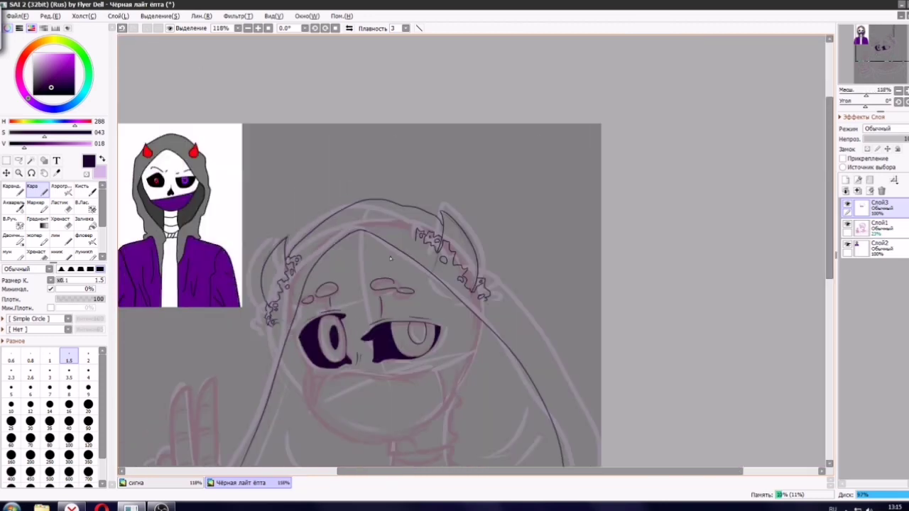
Ink the crease and short cheek lines beside the right eye, and the face's left contour beside the left eye.
scroll(517, 306, up, 1)
mouse_move(320, 334)
mouse_down()
mouse_move(291, 227)
mouse_move(302, 194)
mouse_move(356, 210)
mouse_up()
scroll(302, 193, up, 3)
drag(583, 184, 574, 249)
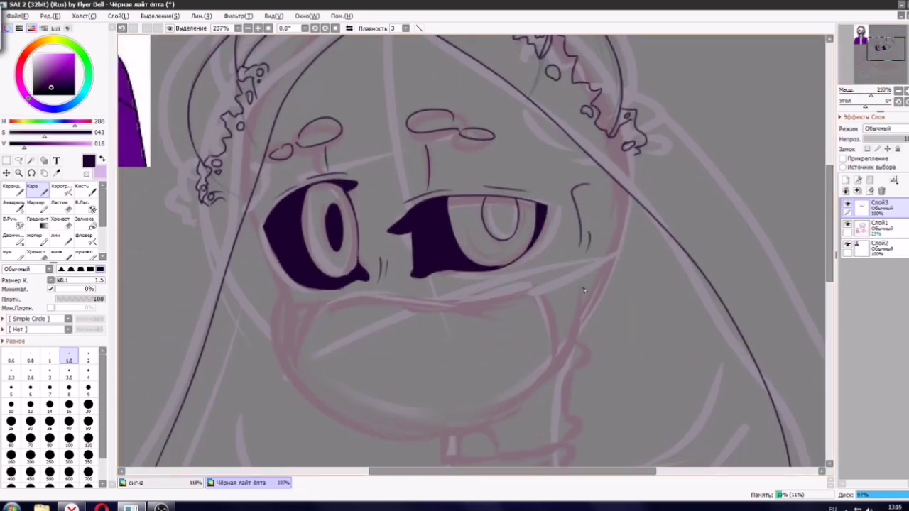
key(ctrl+z)
mouse_move(252, 200)
mouse_down()
mouse_move(278, 248)
mouse_move(261, 208)
mouse_move(274, 282)
mouse_up()
key(ctrl+z)
drag(252, 196, 271, 276)
scroll(328, 234, down, 1)
scroll(405, 172, up, 3)
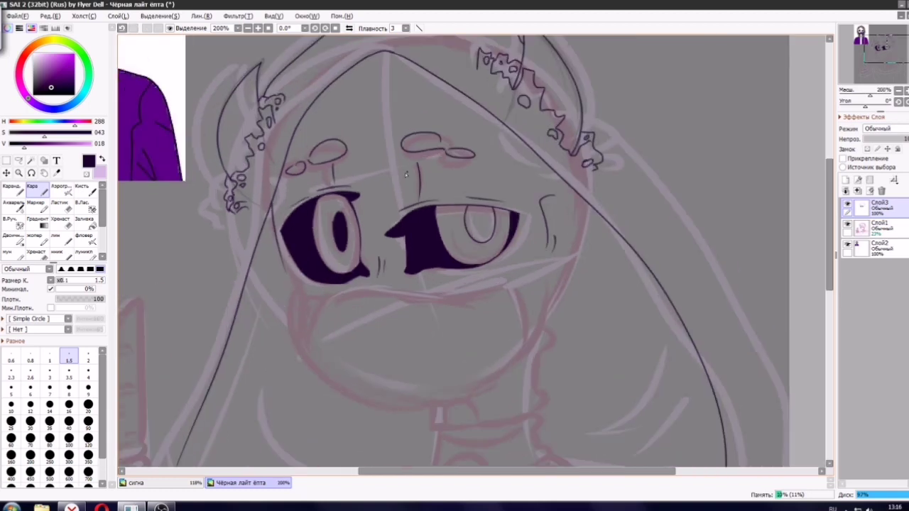
Ink the temple creases under the hood's right edge and the mask's upper edge with its strap running to the right side of the face.
mouse_move(501, 113)
mouse_down()
mouse_move(517, 157)
mouse_move(584, 192)
mouse_up()
mouse_move(261, 376)
mouse_down()
mouse_move(294, 347)
mouse_move(327, 293)
mouse_move(318, 253)
mouse_move(591, 246)
mouse_move(675, 188)
mouse_move(604, 255)
mouse_up()
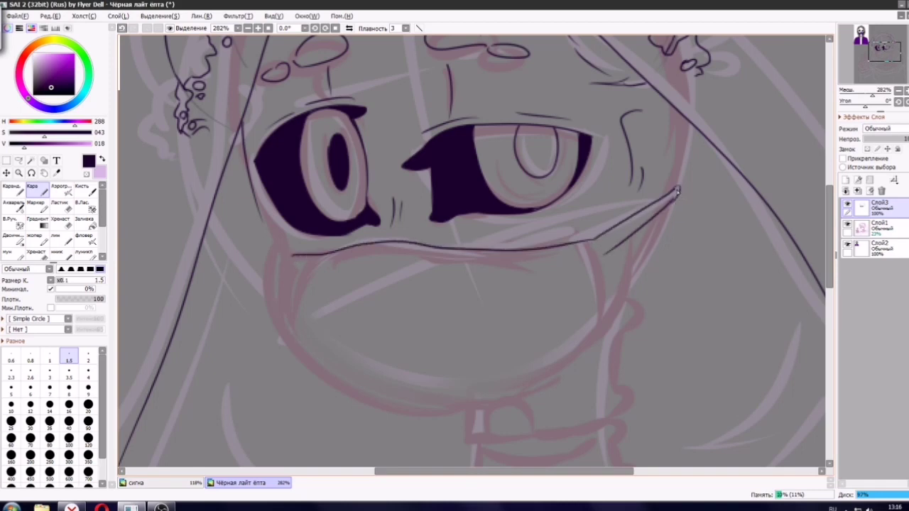
key(ctrl+z)
mouse_move(673, 188)
mouse_down()
mouse_move(671, 200)
mouse_move(681, 190)
mouse_move(670, 202)
mouse_up()
key(ctrl+z)
scroll(608, 235, down, 5)
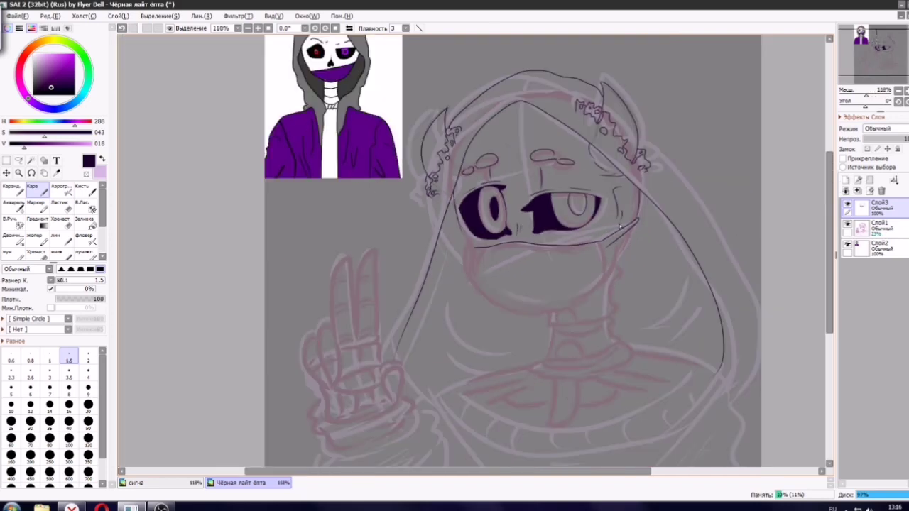
scroll(399, 284, up, 4)
scroll(603, 261, up, 1)
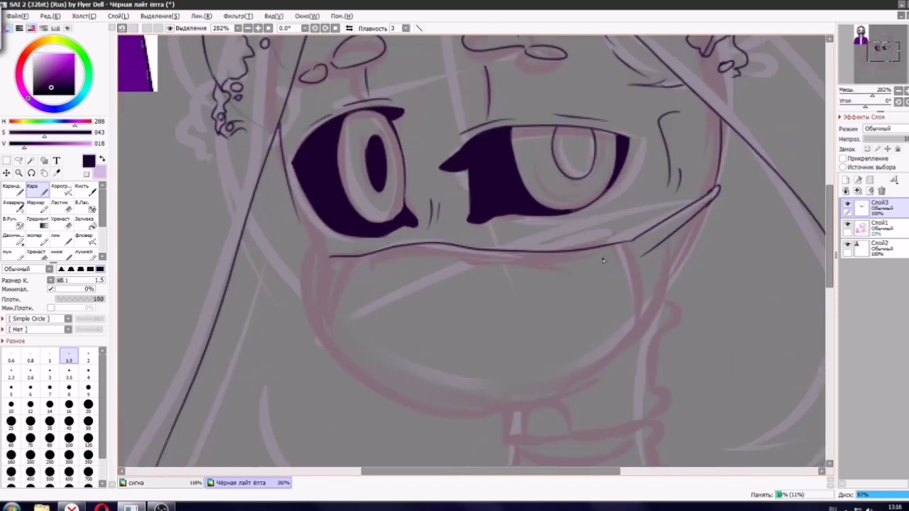
Ink the folded right side of the mask below the strap and the mask's left edge curving down toward the chin.
drag(641, 258, 649, 316)
drag(668, 247, 654, 313)
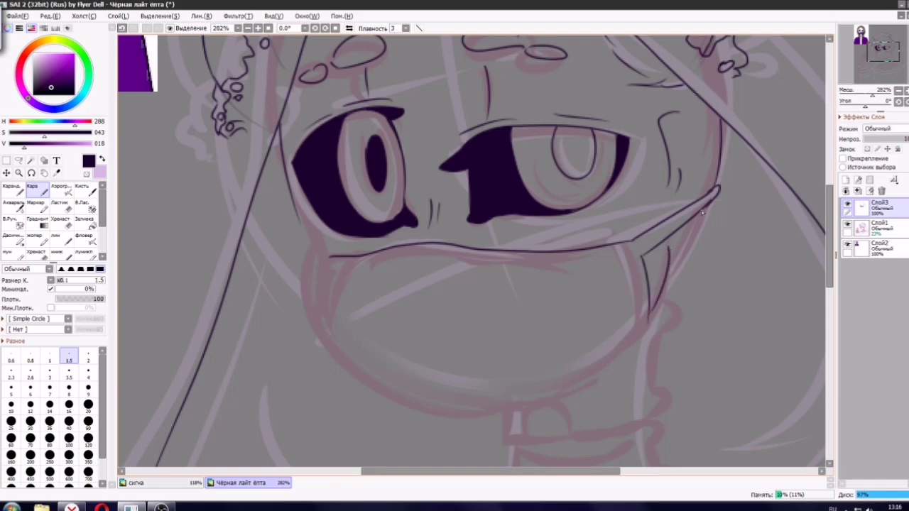
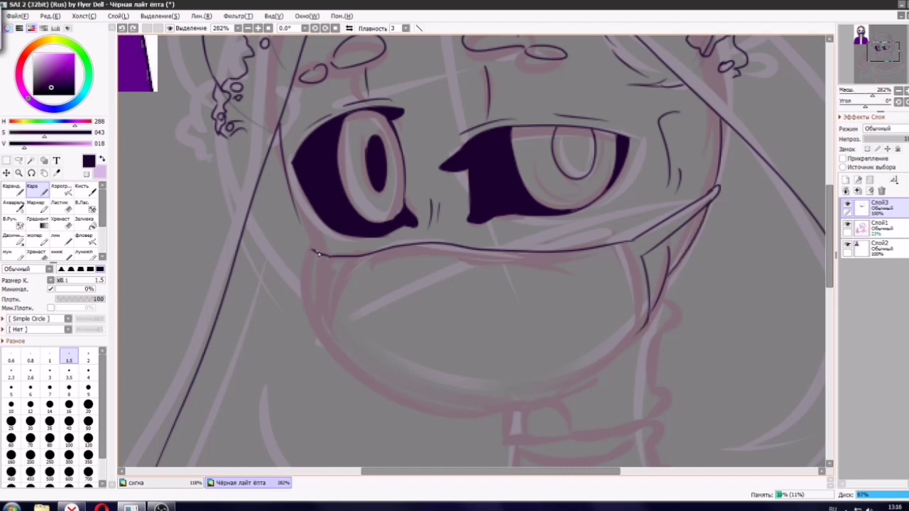
mouse_move(297, 207)
mouse_down()
mouse_move(316, 249)
mouse_move(314, 259)
mouse_move(303, 247)
mouse_move(308, 265)
mouse_move(363, 374)
mouse_up()
key(ctrl+z)
key(ctrl+z)
key(ctrl+z)
drag(308, 260, 381, 389)
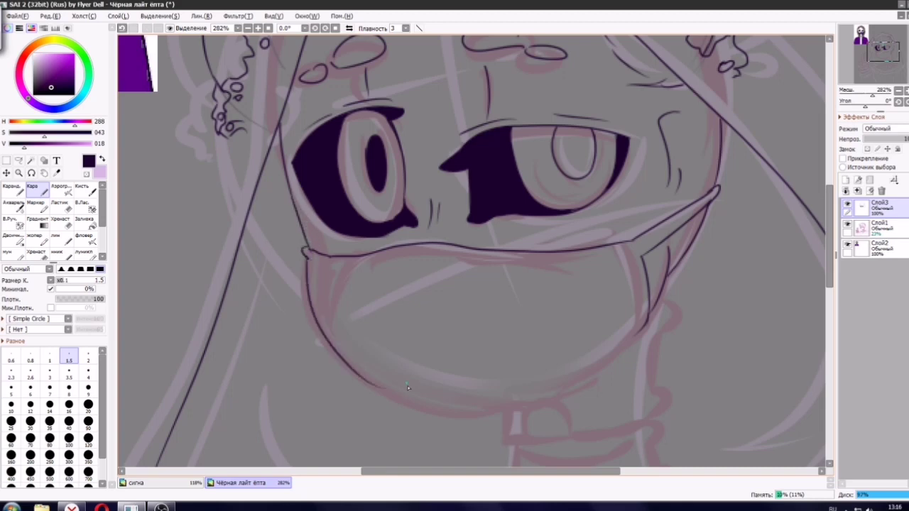
key(ctrl+z)
drag(306, 256, 412, 400)
key(ctrl+z)
key(ctrl+z)
drag(306, 254, 443, 406)
scroll(487, 298, down, 3)
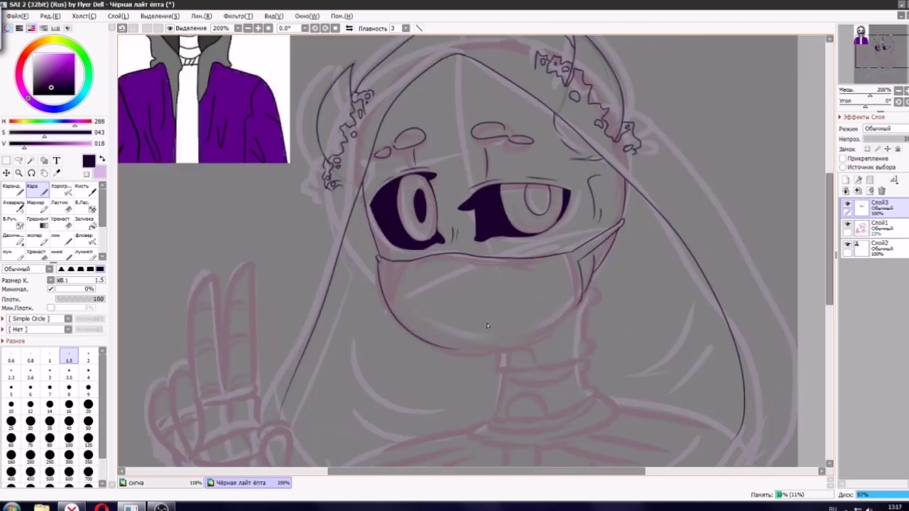
Rework the mask's lower left contour and ink its bottom edge from the right side fold to the chin.
scroll(489, 333, up, 4)
key(ctrl+z)
mouse_move(264, 202)
mouse_down()
mouse_move(268, 275)
mouse_move(426, 382)
mouse_move(265, 200)
mouse_move(265, 212)
mouse_move(476, 369)
mouse_up()
key(ctrl+z)
key(ctrl+z)
key(ctrl+z)
key(ctrl+z)
scroll(471, 325, down, 7)
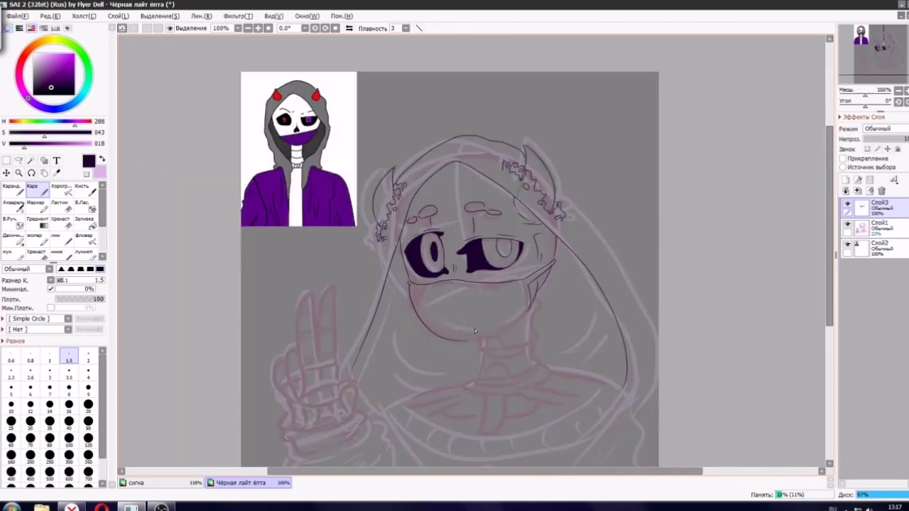
scroll(492, 351, up, 7)
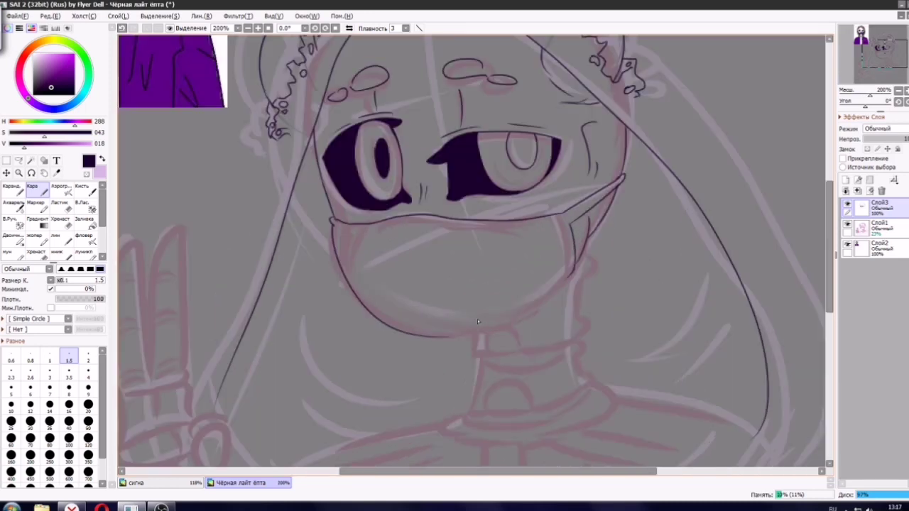
key(ctrl+z)
mouse_move(632, 246)
mouse_down()
mouse_move(474, 333)
mouse_move(417, 348)
mouse_up()
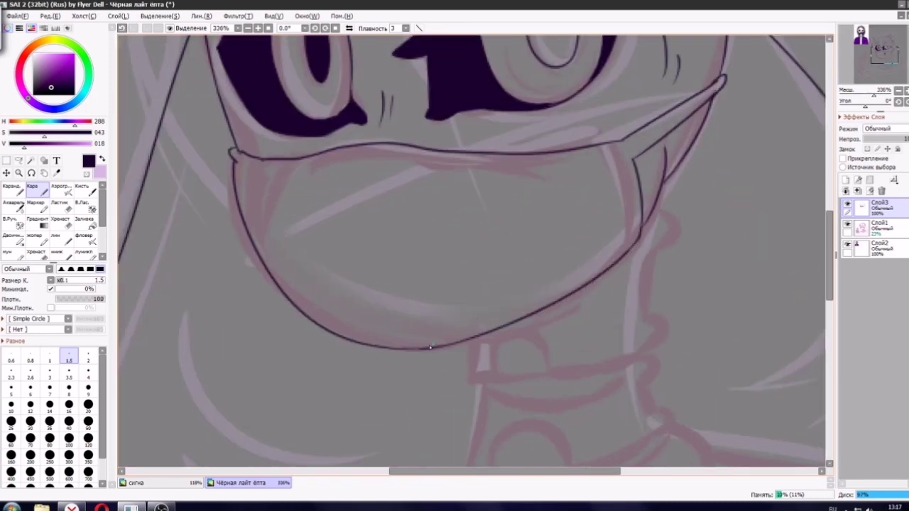
Ink thin fabric folds across the mask: one under its upper edge, short ones near both sides and longer ones in the middle.
drag(381, 171, 526, 171)
key(ctrl+z)
mouse_move(339, 160)
mouse_down()
mouse_move(515, 169)
mouse_move(574, 159)
mouse_up()
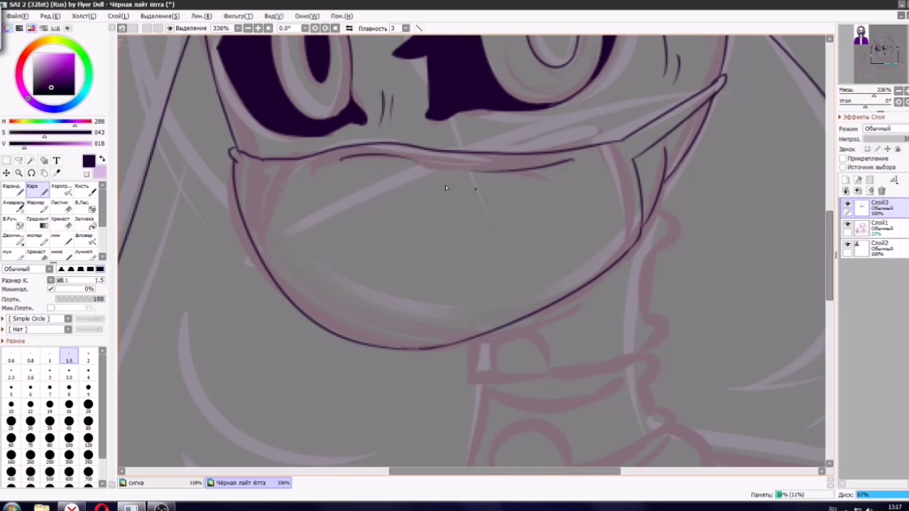
drag(444, 185, 554, 183)
drag(255, 187, 305, 180)
mouse_move(510, 199)
mouse_down()
mouse_move(334, 259)
mouse_move(521, 216)
mouse_up()
key(ctrl+z)
drag(548, 216, 348, 278)
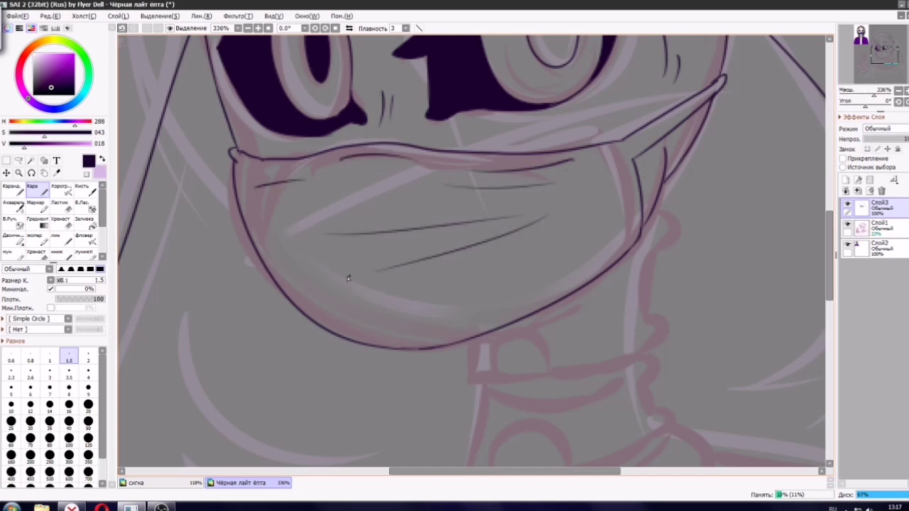
Ink a small outward fold on the mask's right edge below the strap.
drag(648, 234, 676, 170)
key(ctrl+z)
scroll(503, 206, down, 11)
scroll(534, 190, up, 13)
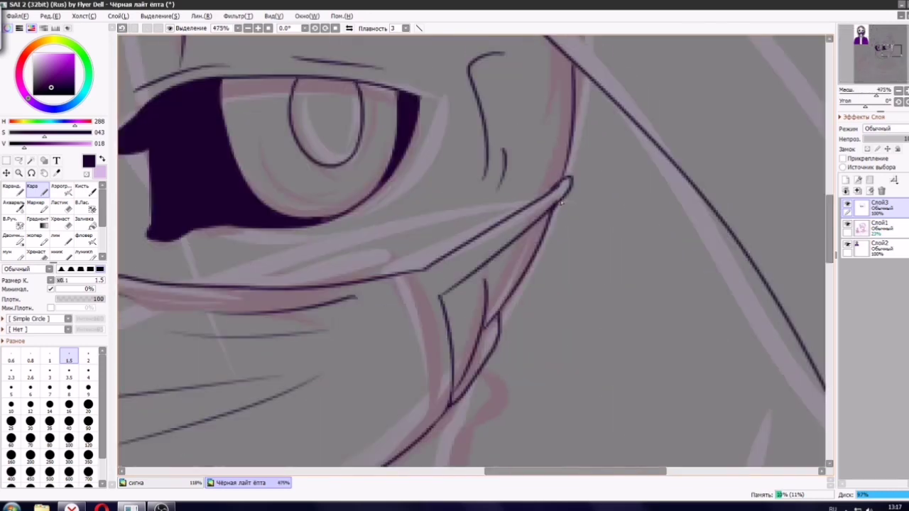
scroll(561, 201, up, 3)
scroll(502, 242, down, 8)
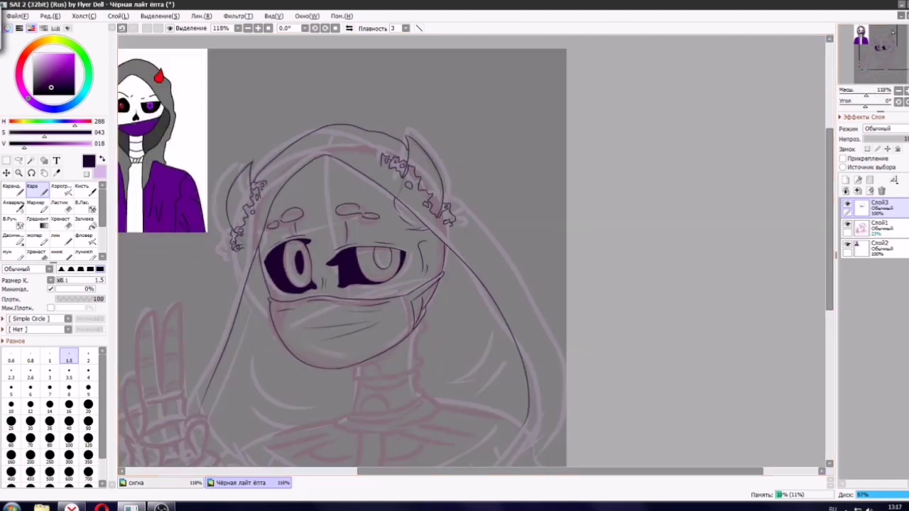
Hide the sketch layer Слой1 briefly to check the inked face and mask, and show it again.
click(846, 246)
click(847, 224)
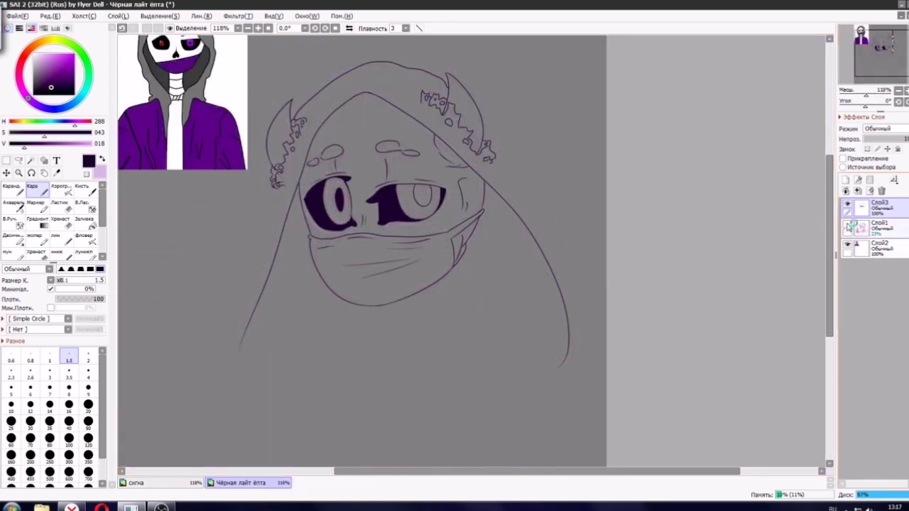
click(846, 224)
Save the drawing in .sai2 format under the file name 123.
click(21, 15)
click(32, 87)
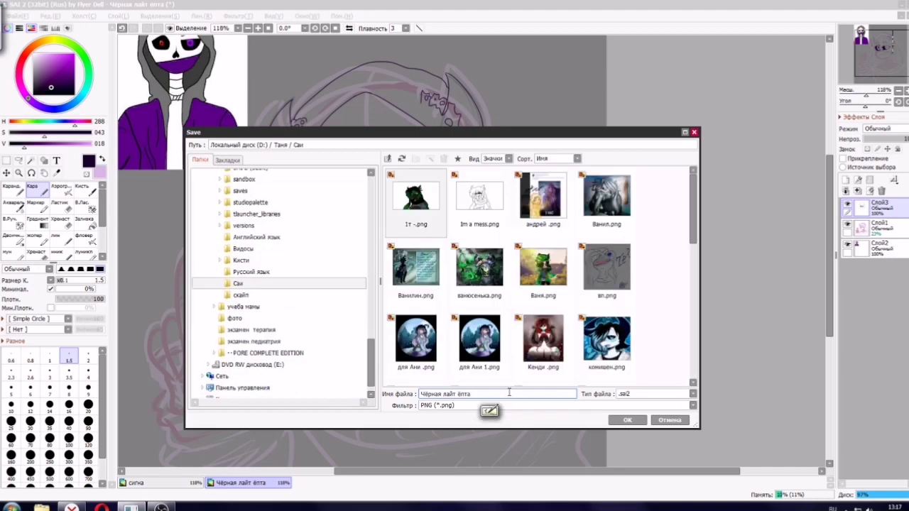
key(BackSpace)
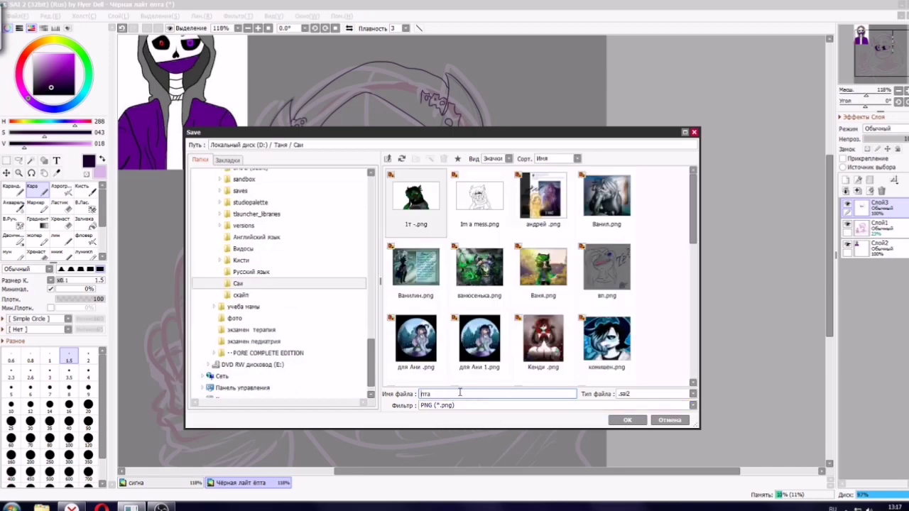
right_click(455, 395)
click(477, 437)
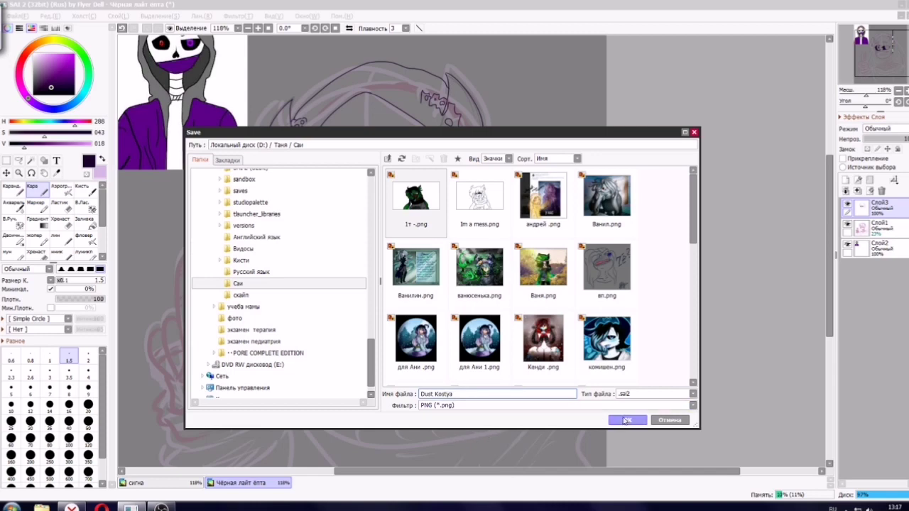
click(626, 420)
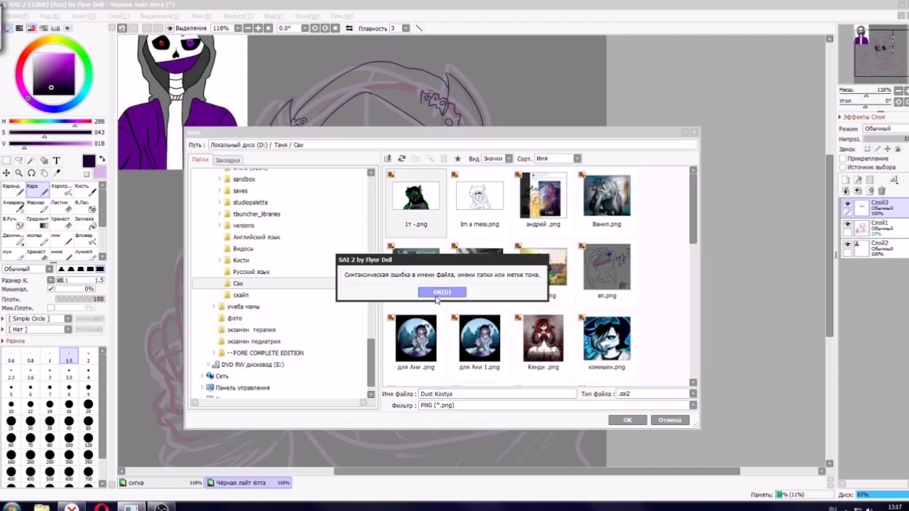
click(438, 295)
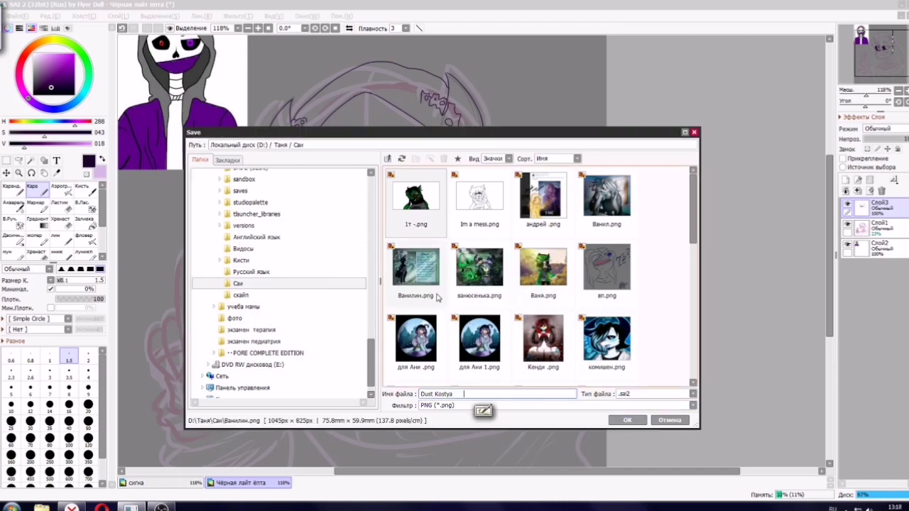
click(467, 393)
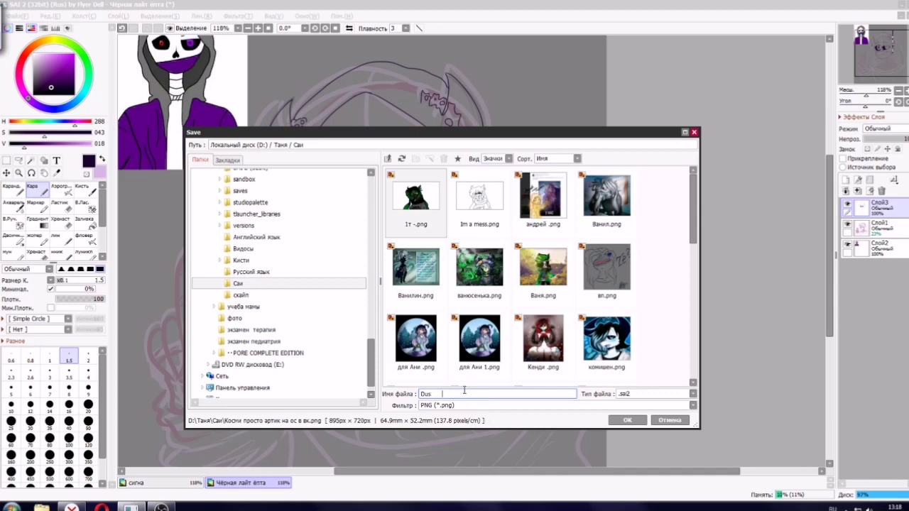
key(BackSpace)
key(BackSpace)
key(BackSpace)
text(123)
click(628, 419)
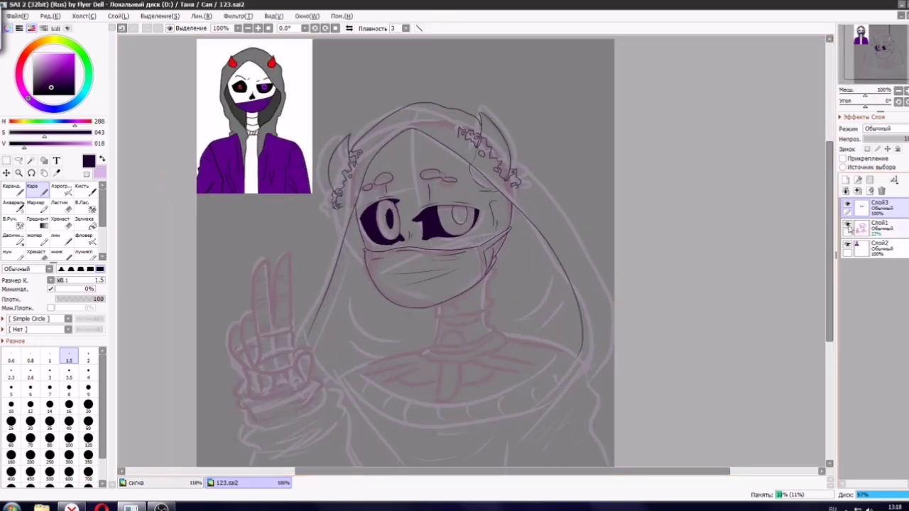
Examine the line art beside the reference with the sketch layer Слой1 hidden, and turn the layer back on.
click(848, 225)
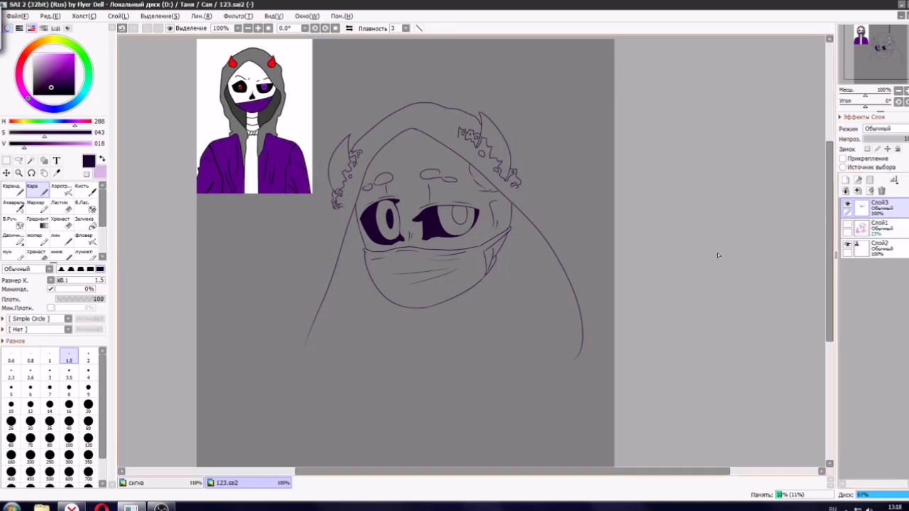
scroll(228, 293, down, 1)
scroll(228, 293, up, 1)
scroll(228, 293, up, 1)
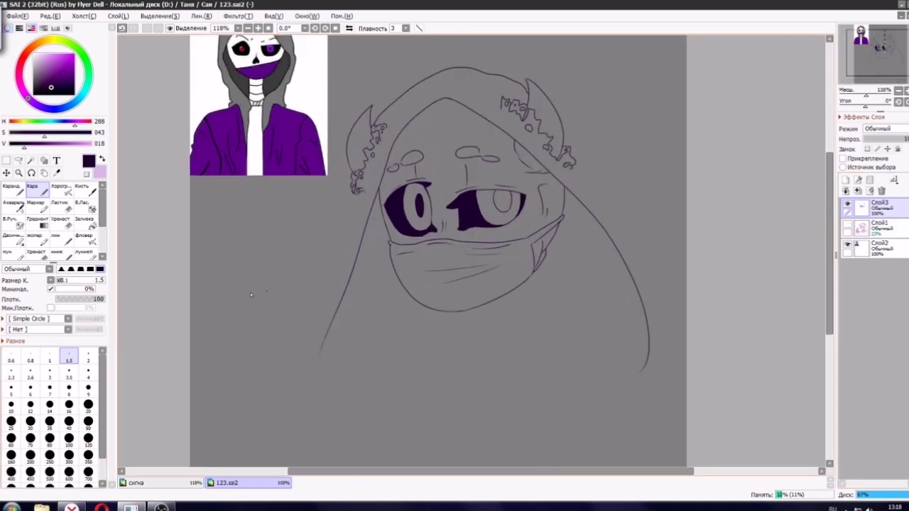
scroll(526, 283, up, 1)
scroll(526, 282, down, 2)
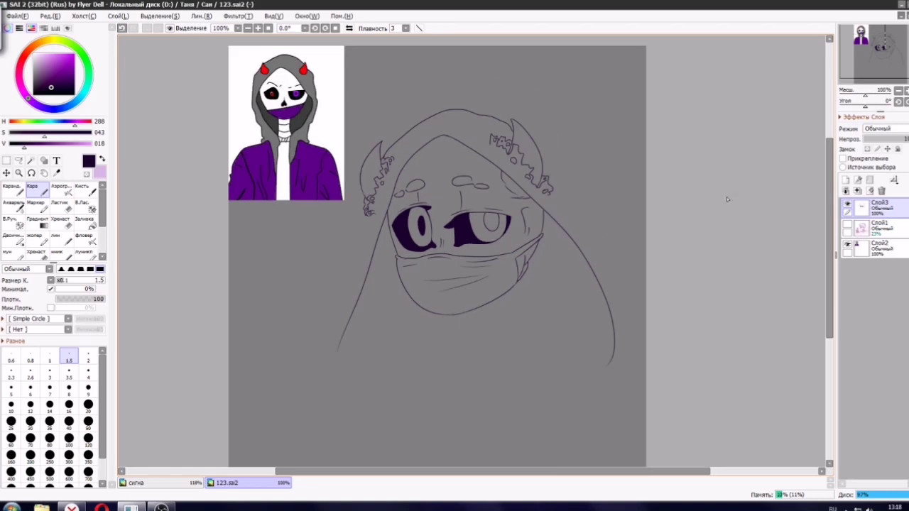
click(848, 228)
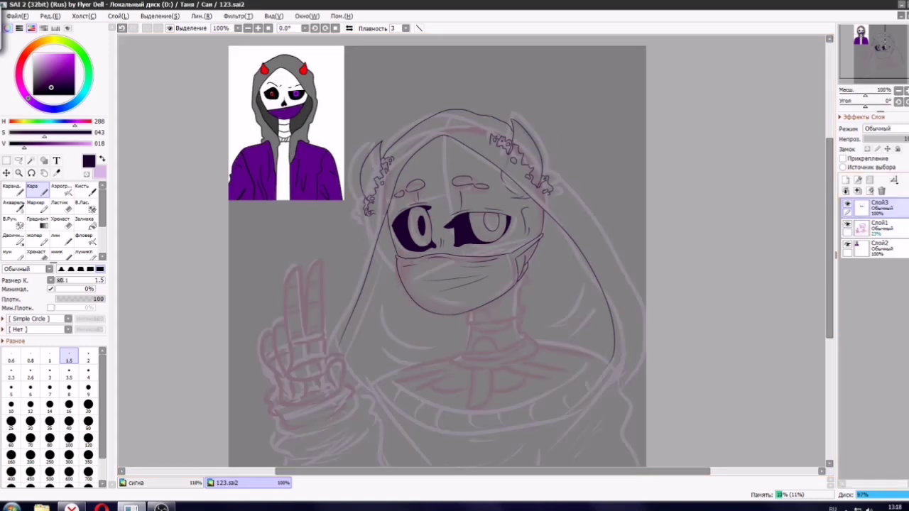
Switch to the VK page in the browser, skip to the next song, and return to SAI 2.
click(161, 508)
click(71, 507)
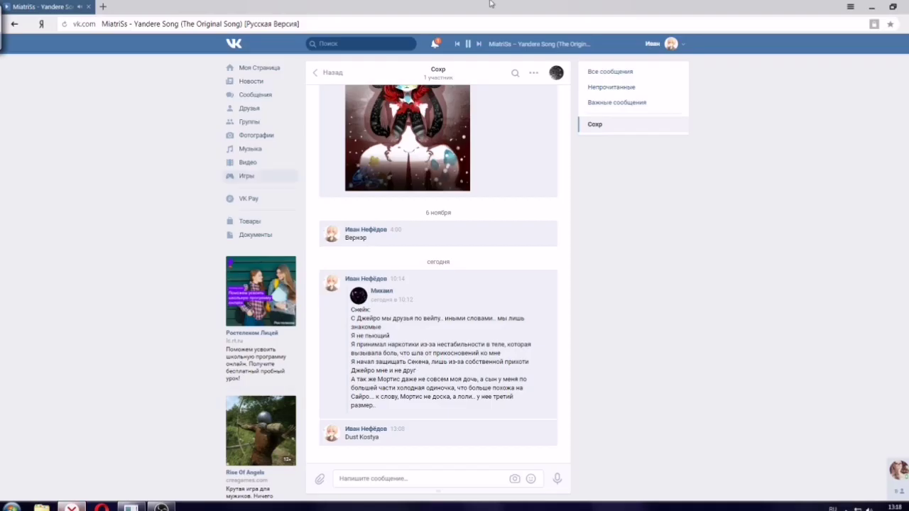
click(479, 45)
click(130, 507)
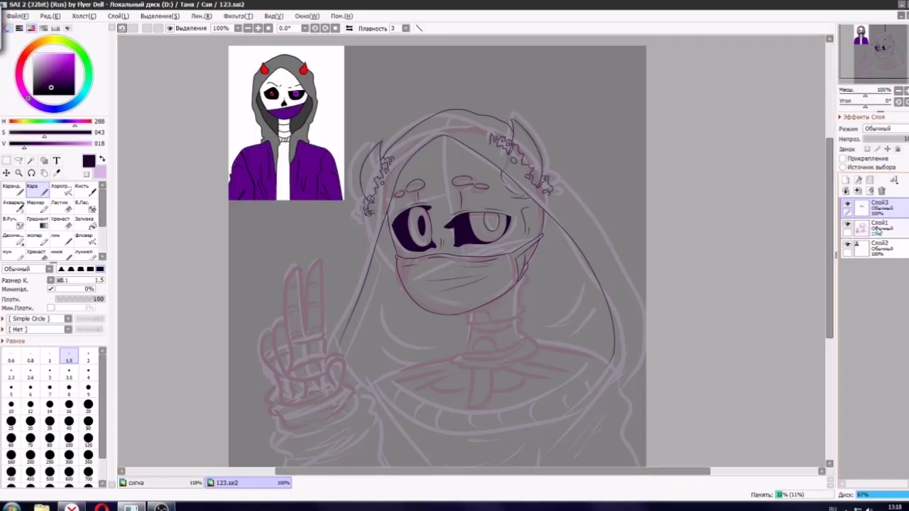
Ink the outer edge of the hood below the lace under the left horn, down toward the raised hand.
mouse_move(862, 62)
mouse_down()
mouse_move(865, 70)
mouse_move(858, 64)
mouse_up()
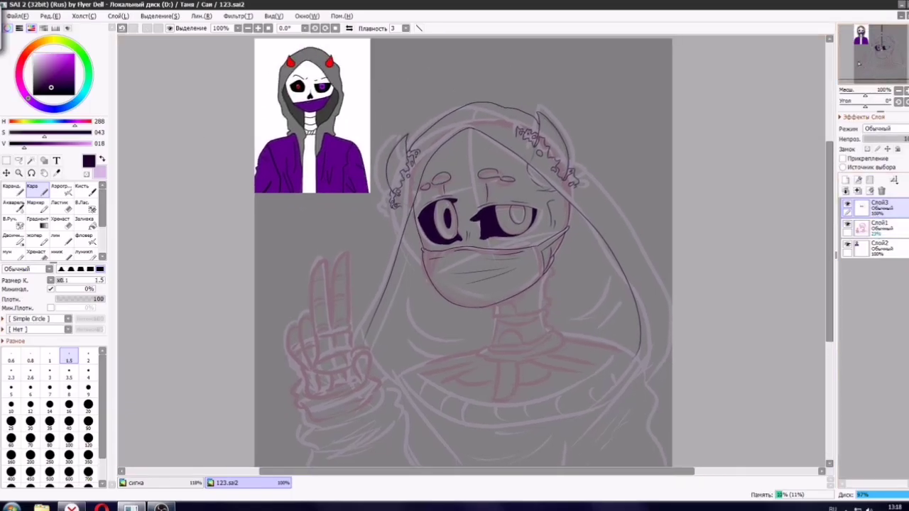
scroll(403, 227, up, 2)
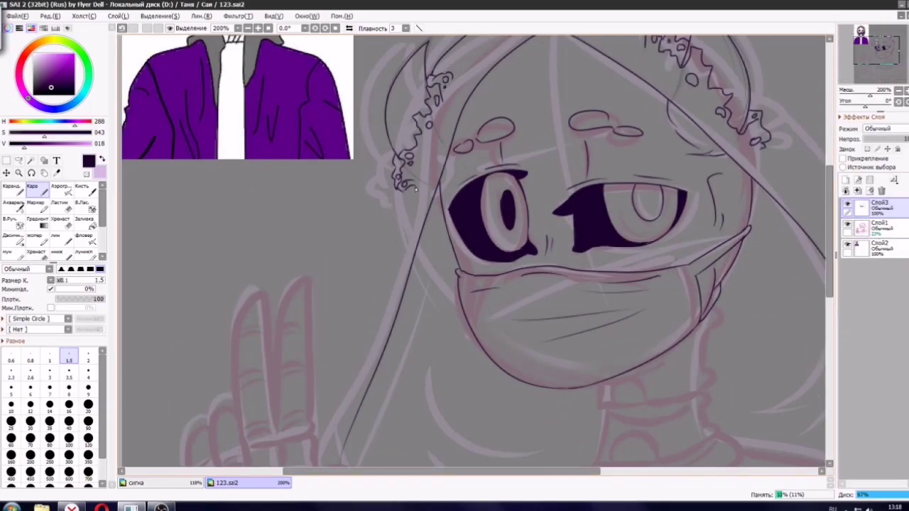
drag(410, 189, 326, 448)
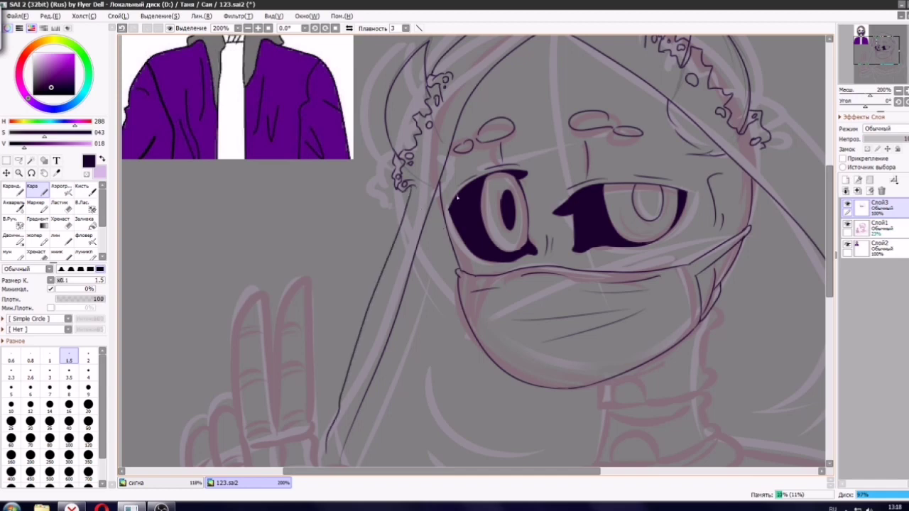
Ink the upper neck vertebra below the mask, with its notched right edge, short left side, central arch and lower edge.
scroll(514, 213, down, 7)
scroll(540, 232, up, 7)
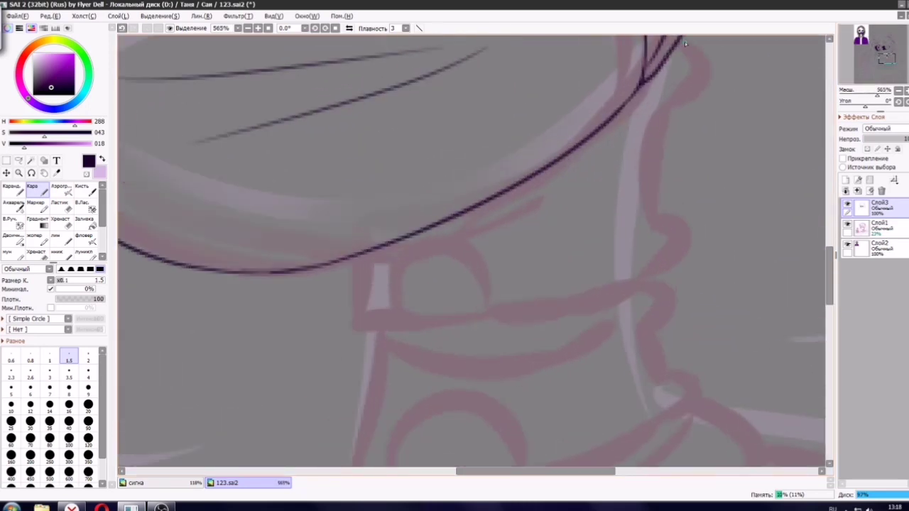
mouse_move(685, 43)
mouse_down()
mouse_move(655, 125)
mouse_move(654, 230)
mouse_move(675, 215)
mouse_move(633, 282)
mouse_up()
key(ctrl+z)
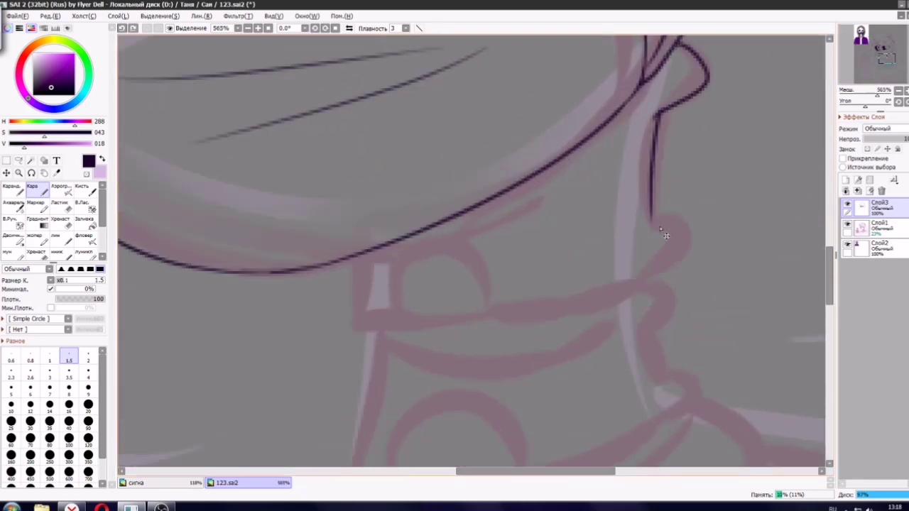
drag(651, 220, 627, 275)
drag(360, 258, 358, 333)
drag(359, 332, 396, 329)
mouse_move(395, 329)
mouse_down()
mouse_move(413, 257)
mouse_move(476, 318)
mouse_move(396, 291)
mouse_move(499, 305)
mouse_move(506, 316)
mouse_move(497, 313)
mouse_move(582, 304)
mouse_move(643, 271)
mouse_up()
key(ctrl+z)
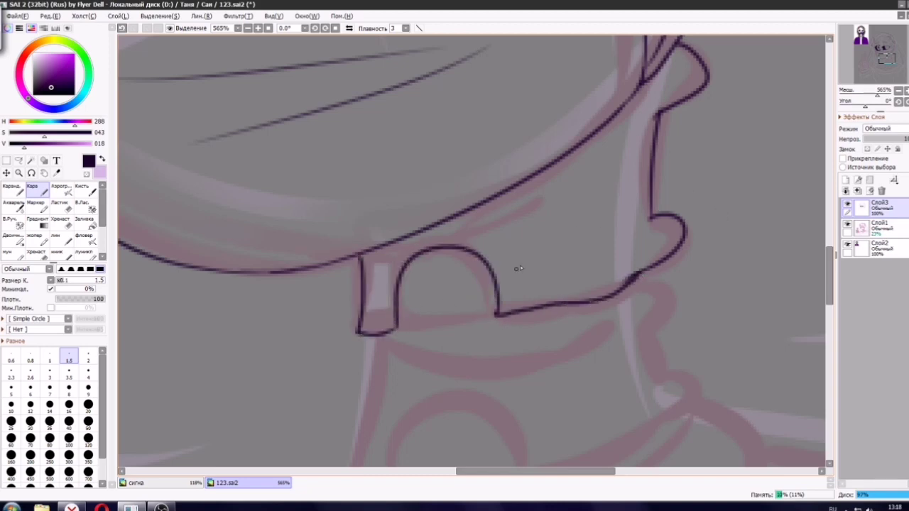
Close the base of the upper vertebra's arch and ink the curved disc rim beneath it.
drag(885, 63, 887, 61)
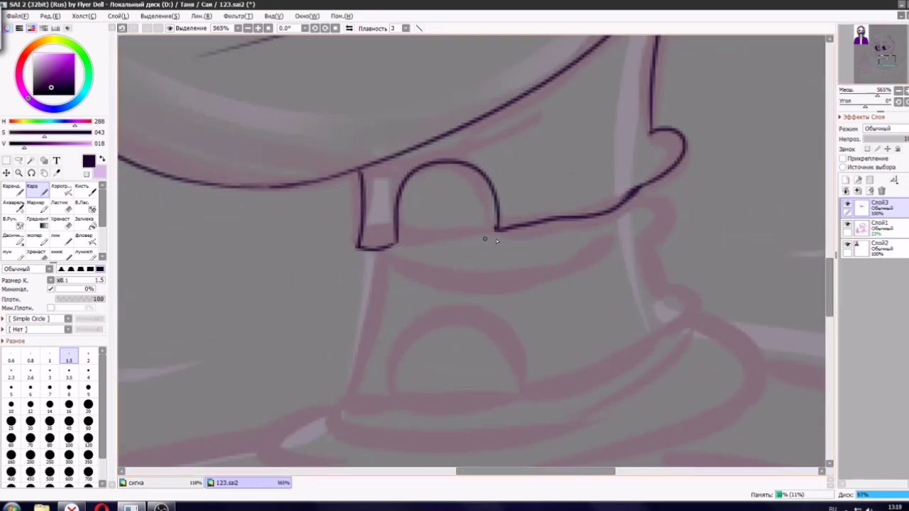
drag(396, 236, 495, 228)
key(ctrl+z)
drag(398, 244, 501, 237)
key(ctrl+z)
drag(397, 244, 495, 238)
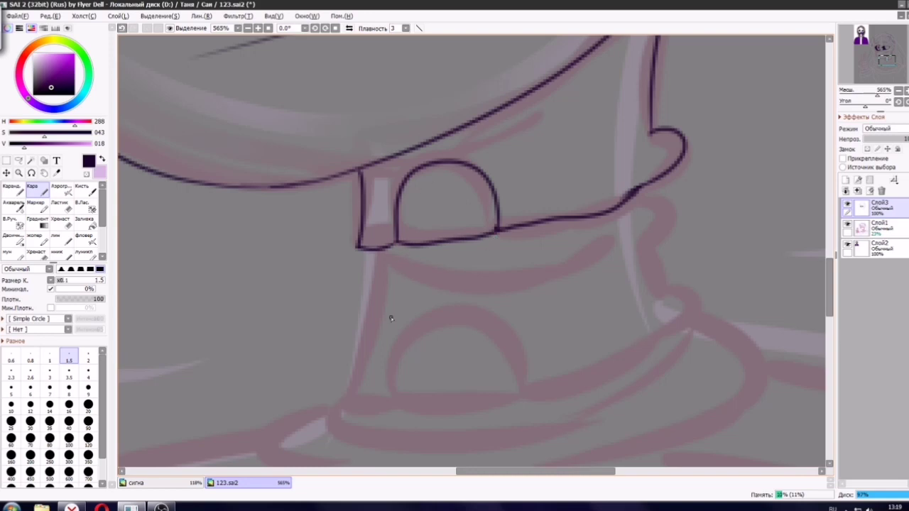
mouse_move(376, 252)
mouse_down()
mouse_move(450, 274)
mouse_move(604, 237)
mouse_move(637, 201)
mouse_up()
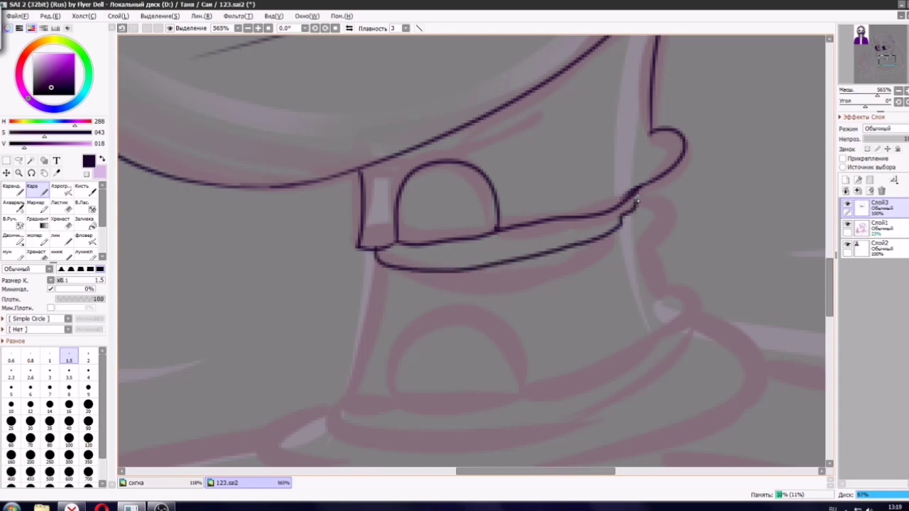
Ink the second neck vertebra with its slanted left side, arch, lower edge and jagged right edge.
drag(720, 145, 678, 146)
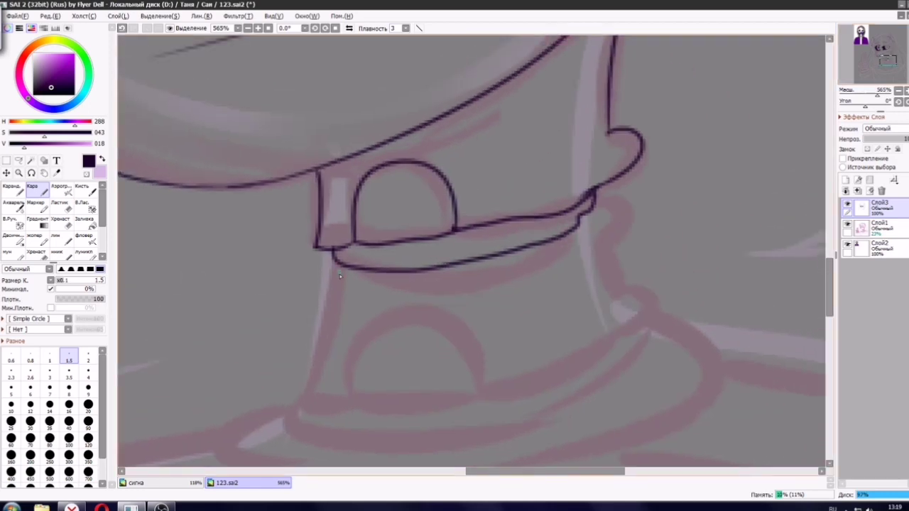
mouse_move(328, 254)
mouse_down()
mouse_move(325, 307)
mouse_move(301, 387)
mouse_move(330, 404)
mouse_move(419, 310)
mouse_move(459, 376)
mouse_up()
key(ctrl+z)
mouse_move(330, 254)
mouse_down()
mouse_move(308, 396)
mouse_move(319, 409)
mouse_move(366, 340)
mouse_move(472, 346)
mouse_move(508, 382)
mouse_move(469, 391)
mouse_move(492, 395)
mouse_move(610, 340)
mouse_up()
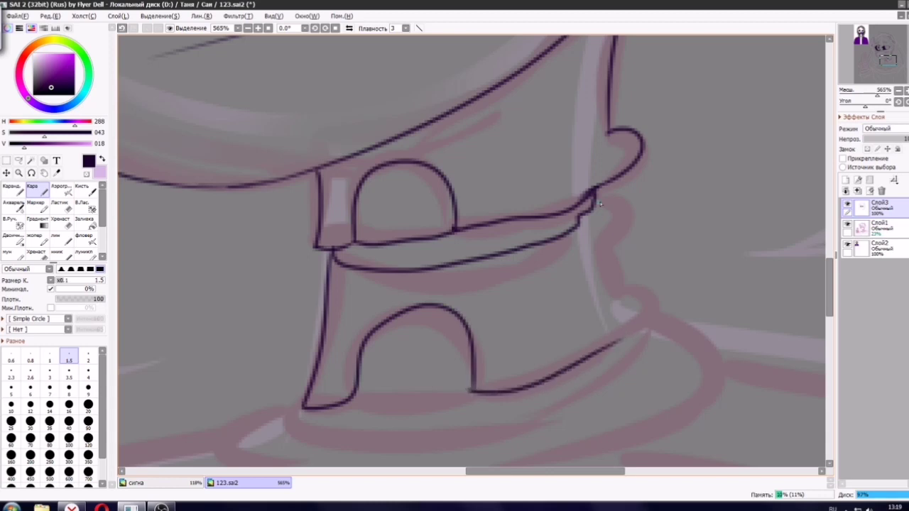
mouse_move(600, 205)
mouse_down()
mouse_move(627, 211)
mouse_move(622, 267)
mouse_move(637, 287)
mouse_move(624, 338)
mouse_up()
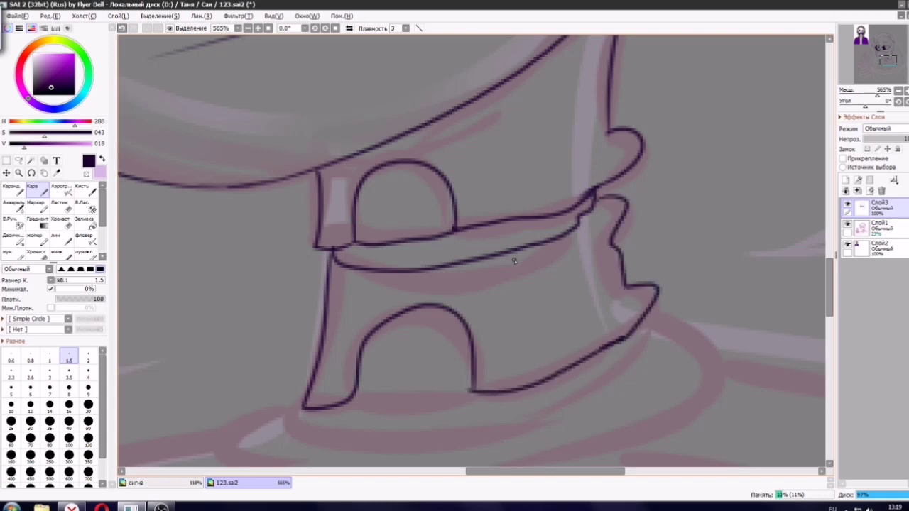
Close the base of the second vertebra's arch and ink the curved rim running under that vertebra.
scroll(514, 261, down, 11)
scroll(493, 295, up, 11)
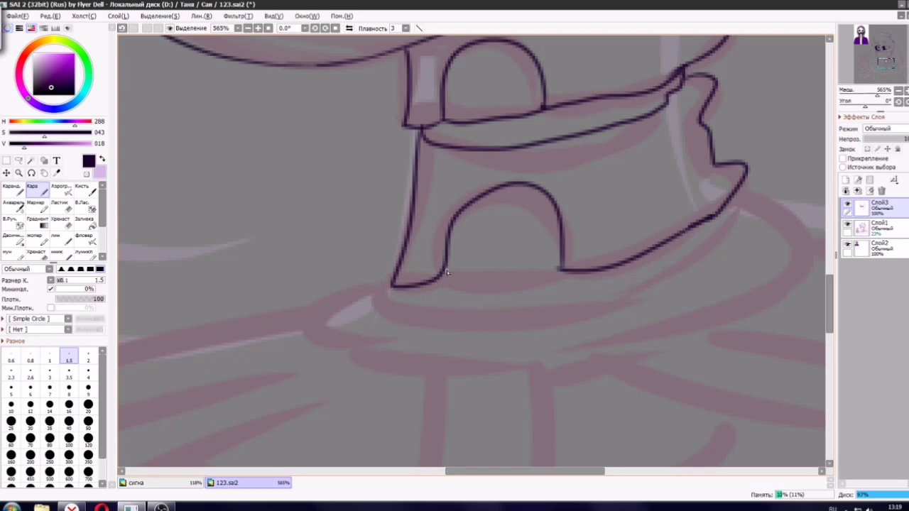
mouse_move(446, 273)
mouse_down()
mouse_move(476, 282)
mouse_move(561, 269)
mouse_up()
mouse_move(384, 308)
mouse_down()
mouse_move(477, 317)
mouse_move(649, 290)
mouse_move(747, 239)
mouse_move(744, 181)
mouse_up()
scroll(797, 147, up, 1)
drag(866, 72, 867, 74)
key(ctrl+z)
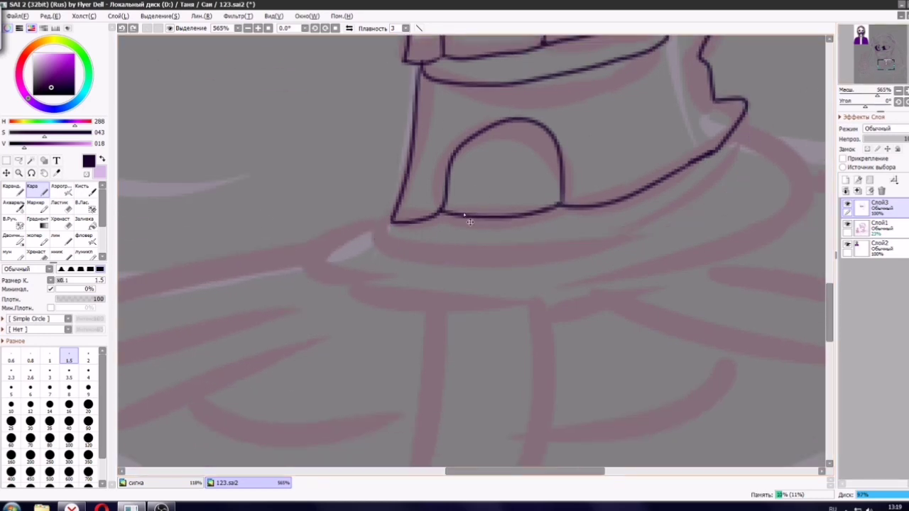
mouse_move(393, 212)
mouse_down()
mouse_move(380, 232)
mouse_move(569, 238)
mouse_move(709, 175)
mouse_move(739, 128)
mouse_up()
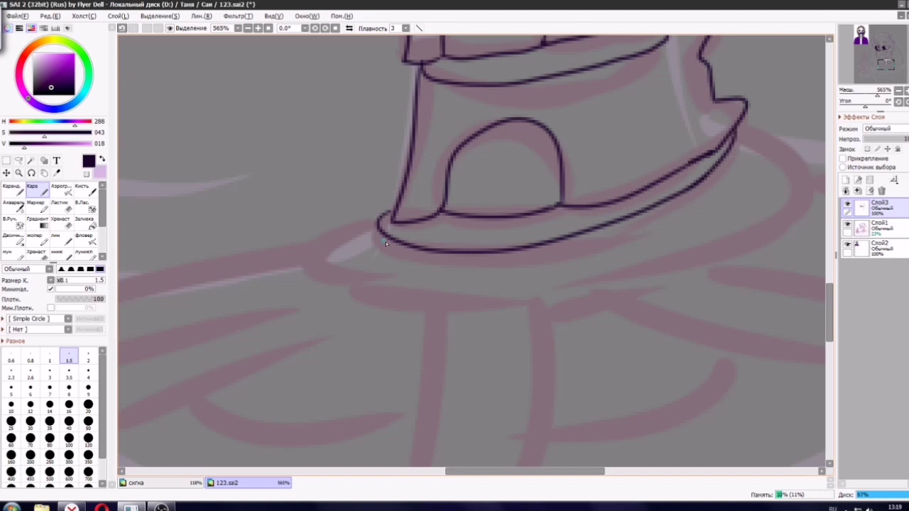
Ink both sides of the wide bone plate at the base of the neck, leaving its underside open in the middle.
drag(377, 216, 412, 302)
mouse_move(736, 128)
mouse_down()
mouse_move(652, 267)
mouse_move(735, 245)
mouse_move(569, 305)
mouse_up()
key(ctrl+z)
drag(387, 215, 360, 224)
scroll(360, 224, down, 2)
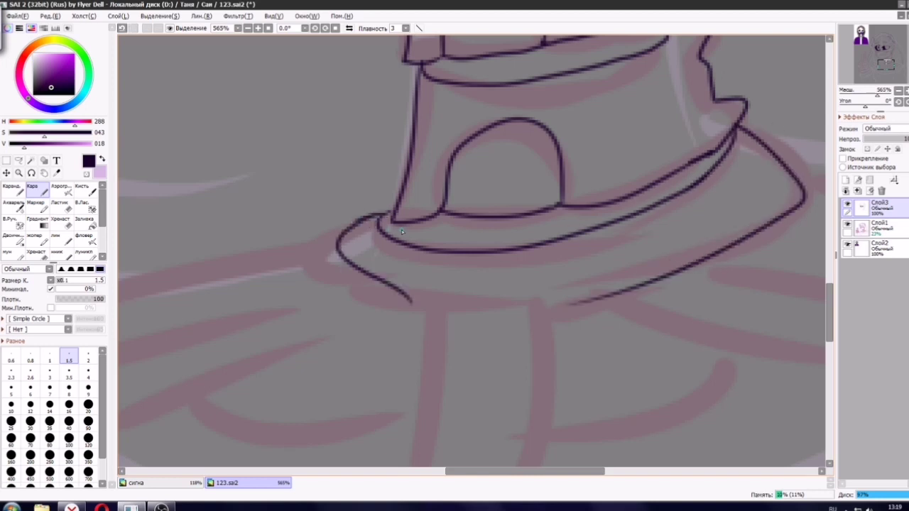
scroll(401, 229, down, 3)
scroll(464, 244, up, 3)
mouse_move(407, 252)
mouse_down()
mouse_move(392, 403)
mouse_move(404, 325)
mouse_move(510, 353)
mouse_up()
key(ctrl+z)
drag(511, 316, 511, 306)
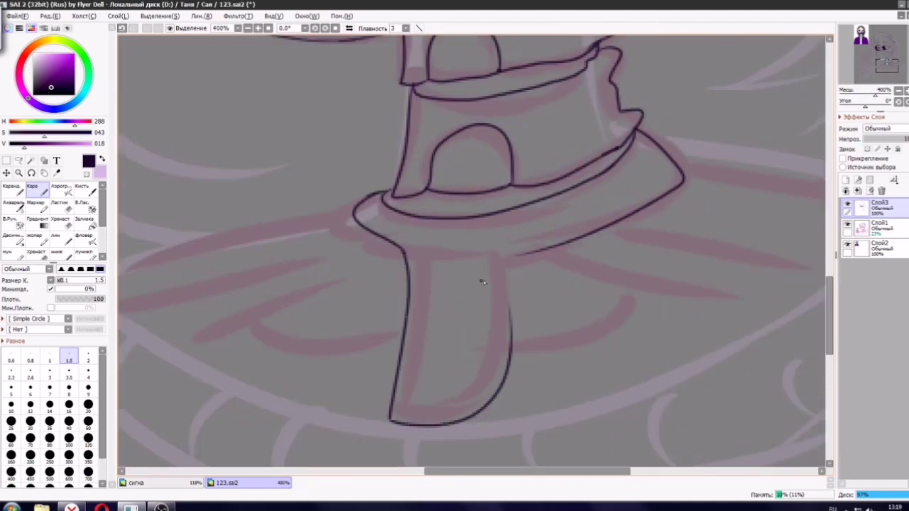
key(ctrl+z)
click(402, 250)
key(ctrl+z)
key(ctrl+z)
Ink the rounded breastbone hanging from the neck's base plate and join it to the plate's lower right edge.
mouse_move(404, 250)
mouse_down()
mouse_move(419, 415)
mouse_move(497, 319)
mouse_up()
drag(496, 252, 490, 369)
key(ctrl+z)
drag(531, 250, 502, 258)
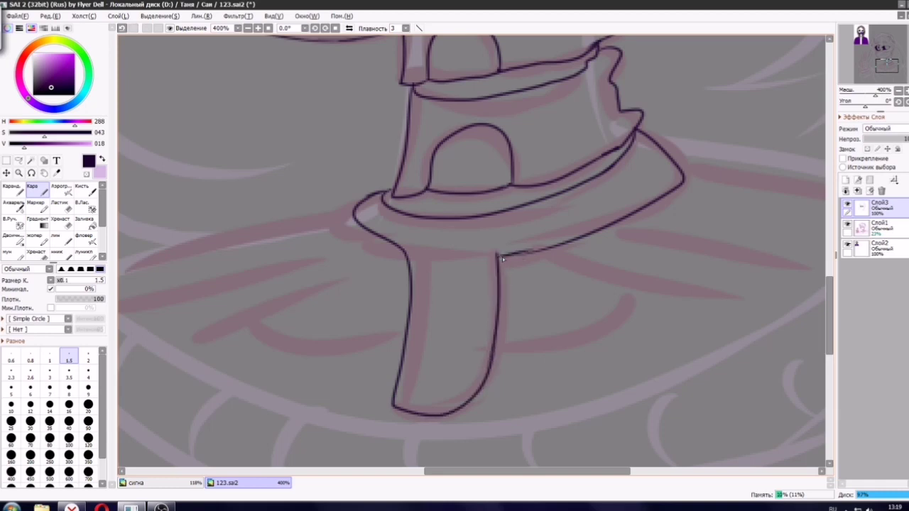
Switch to VK in the browser, dismiss the new-post notification, play the song Свети by PRAVADA, and return to SAI 2.
click(78, 508)
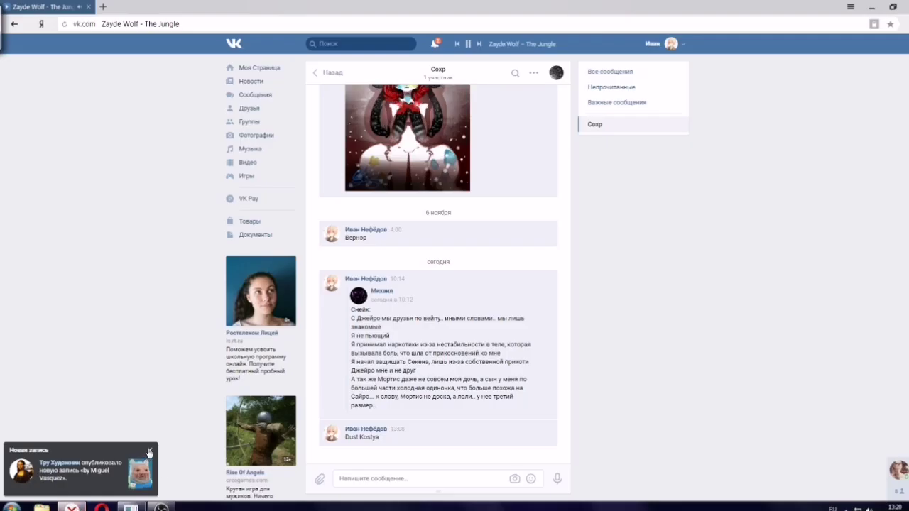
click(150, 452)
click(504, 41)
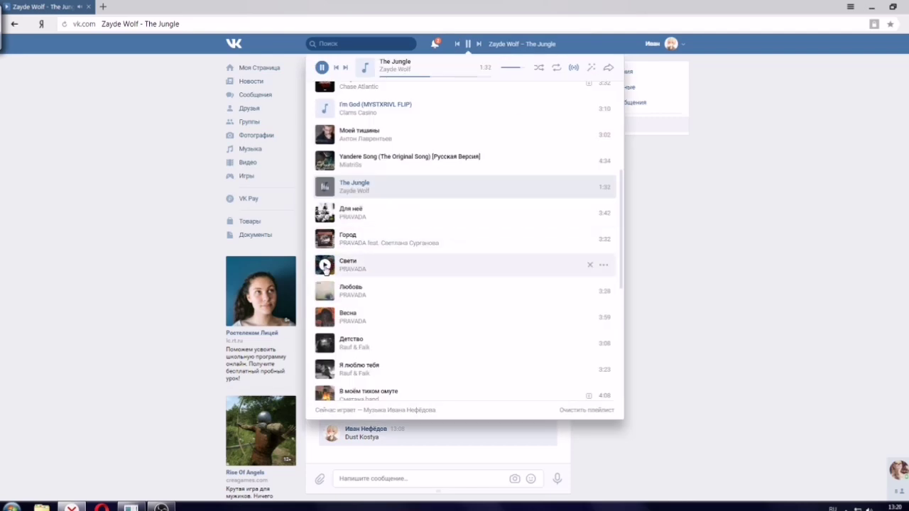
click(325, 266)
click(130, 507)
Hide the sketch layer Слой1 briefly to check the inked neck and breastbone, and show it again.
scroll(440, 259, down, 4)
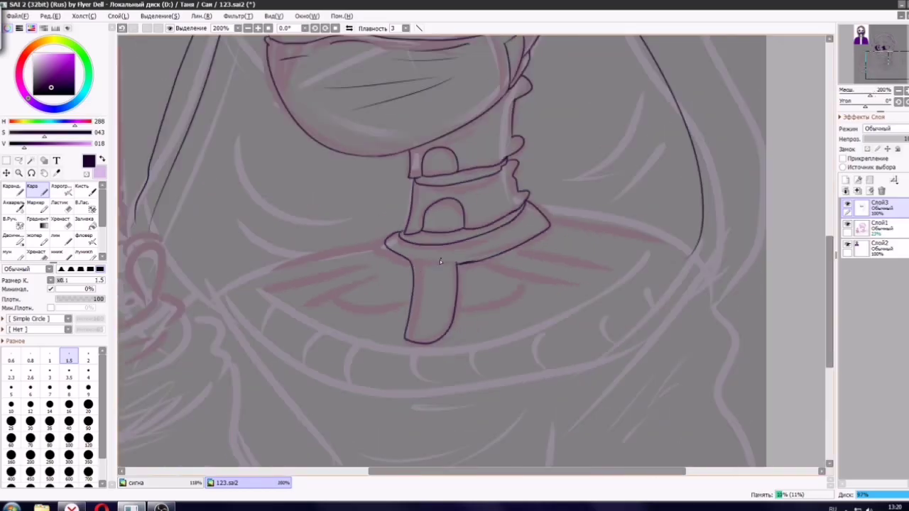
scroll(449, 260, down, 2)
scroll(461, 257, up, 6)
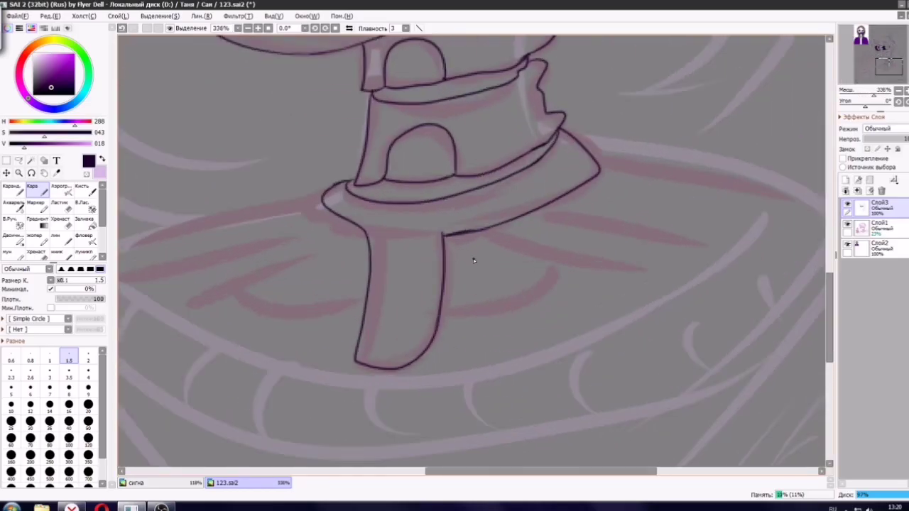
scroll(474, 260, down, 5)
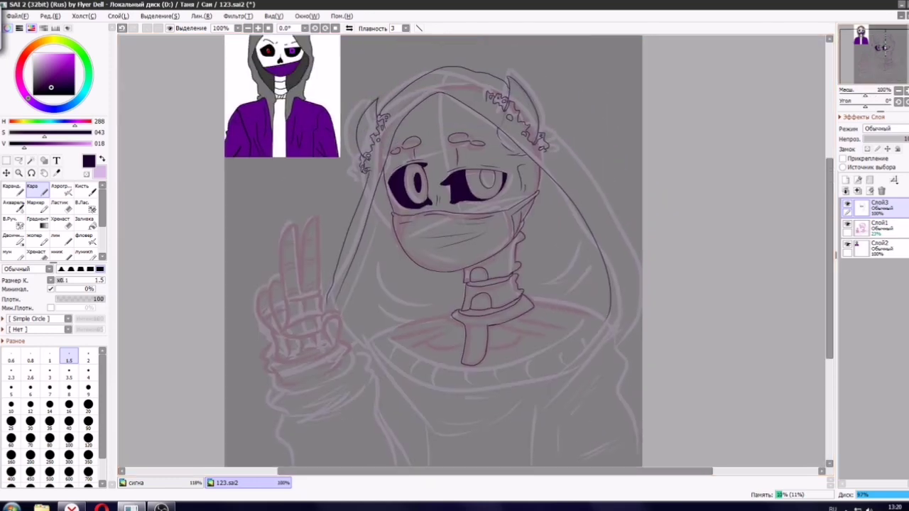
click(848, 225)
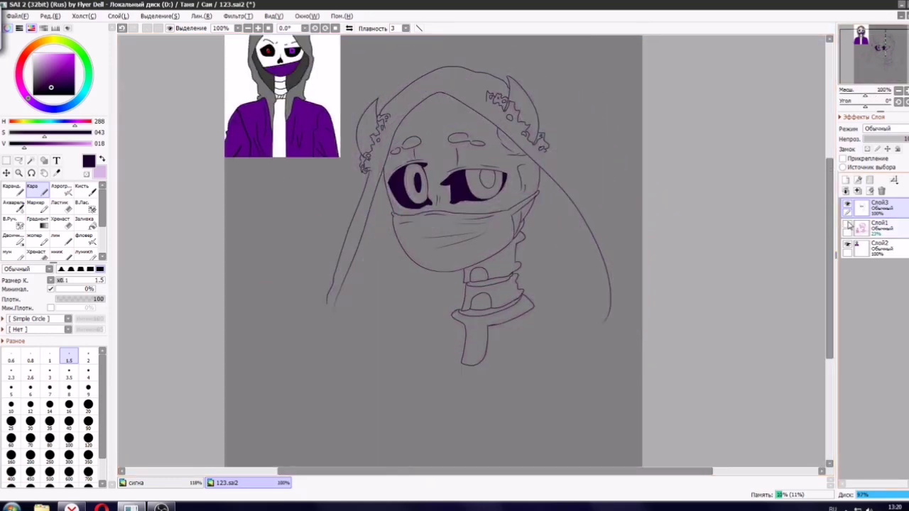
click(848, 225)
Ink the outer right edge of the hood from the lace below the horn down to the shoulder.
scroll(541, 323, up, 4)
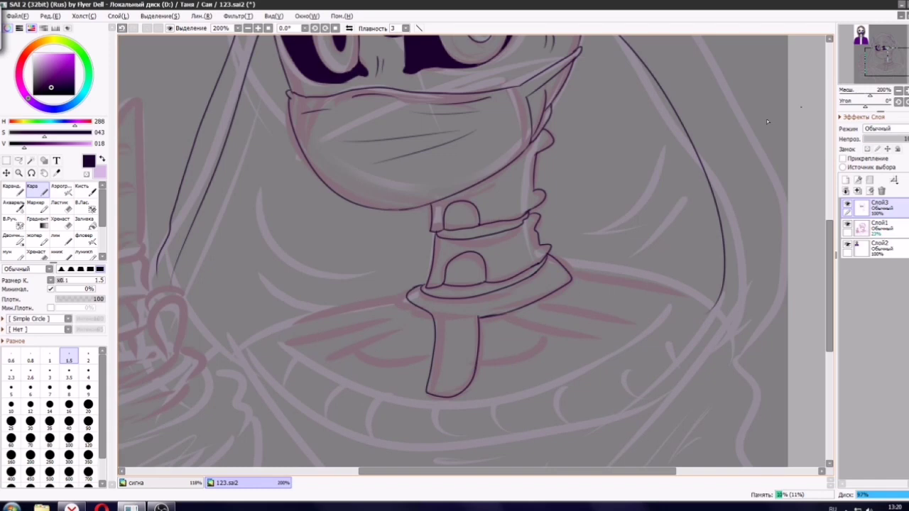
drag(766, 120, 750, 307)
scroll(710, 99, down, 2)
drag(710, 100, 631, 135)
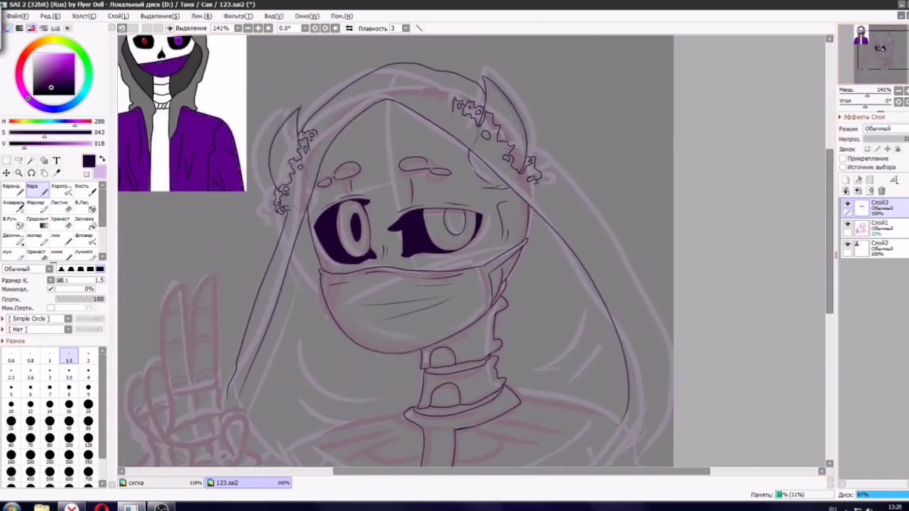
drag(883, 49, 886, 55)
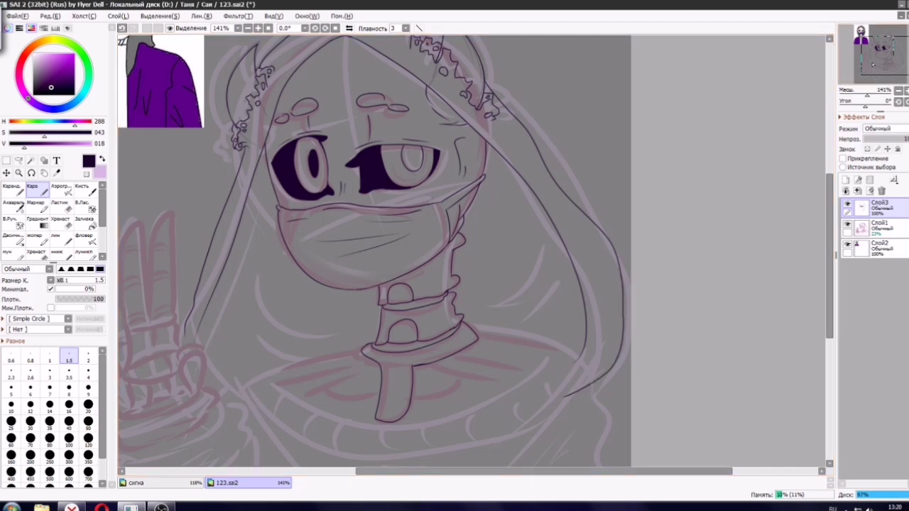
Ink the hood's lower right end as a pointed fold tapering over the collar and joining the outer edge.
click(861, 72)
drag(861, 72, 860, 73)
scroll(759, 169, down, 3)
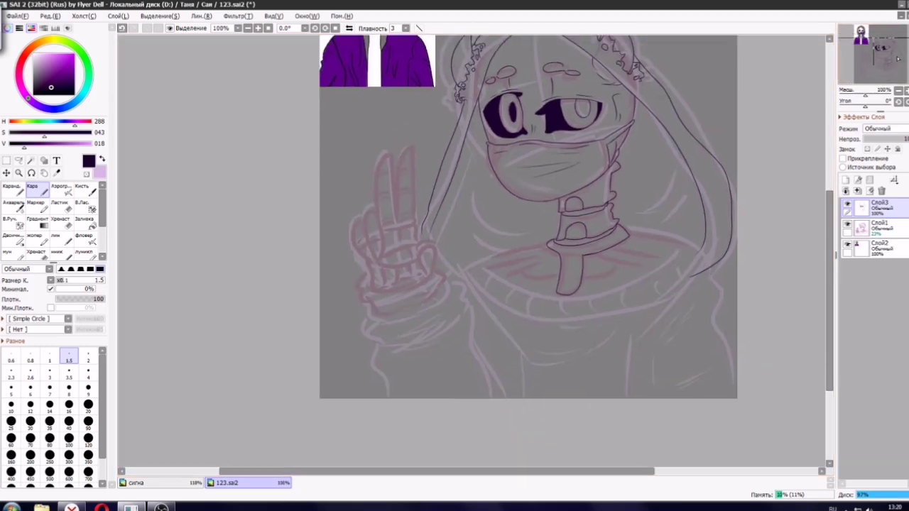
scroll(760, 169, up, 4)
scroll(617, 198, up, 2)
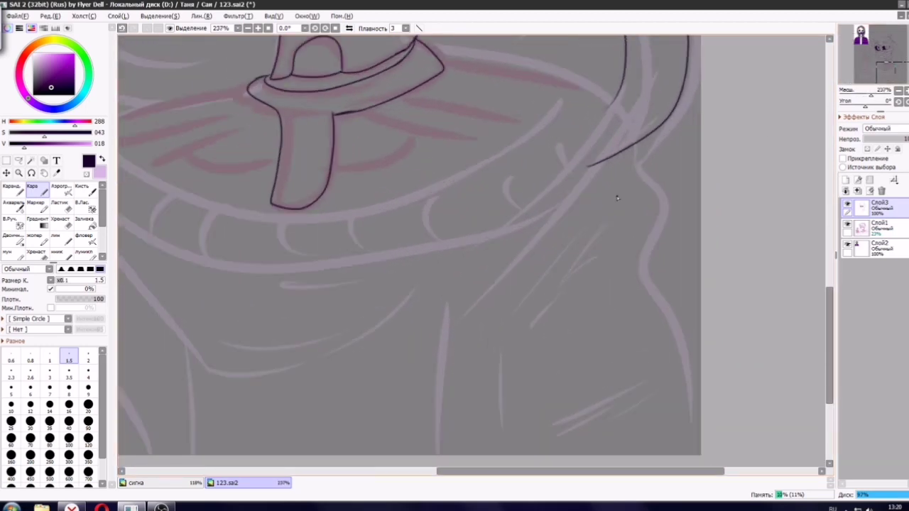
mouse_move(613, 102)
mouse_down()
mouse_move(452, 271)
mouse_move(581, 182)
mouse_move(661, 154)
mouse_up()
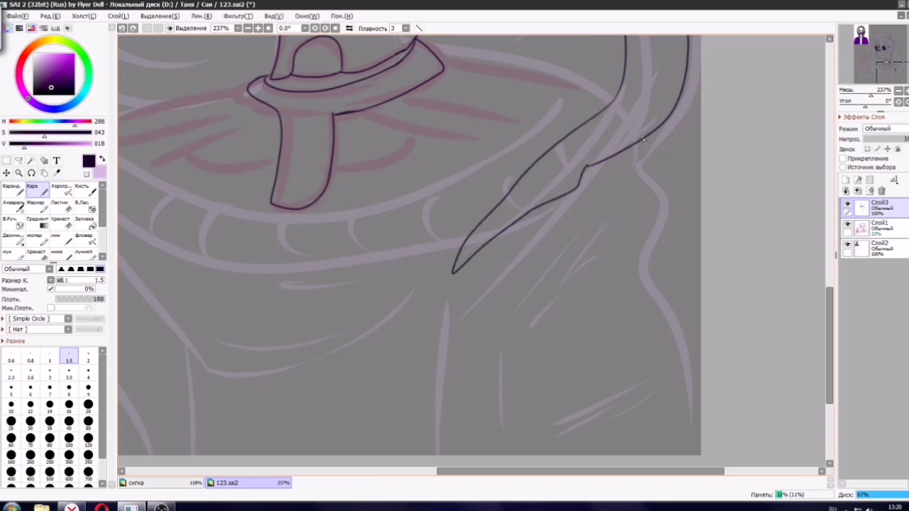
key(ctrl+z)
Ink the right arm's outer contour from the hood to the canvas edge and a wavy inner sleeve line.
drag(647, 143, 683, 455)
drag(885, 59, 887, 62)
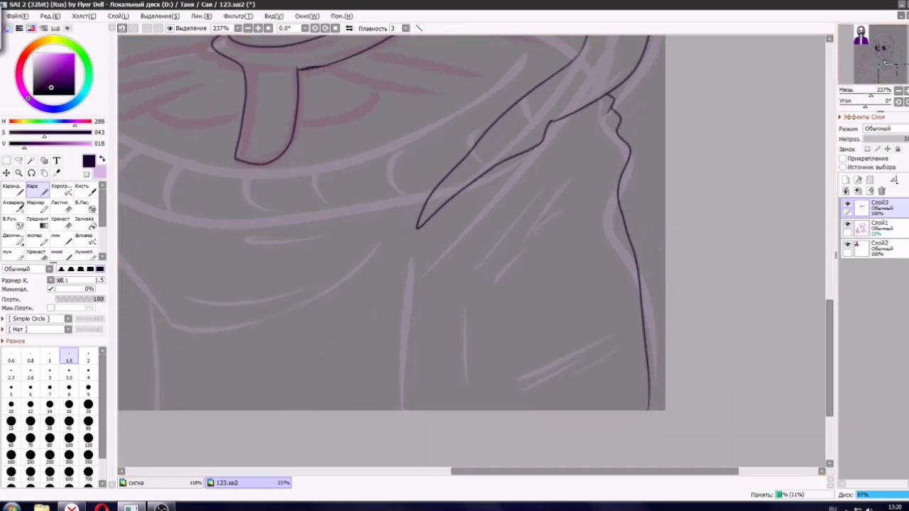
key(ctrl+z)
drag(450, 228, 448, 410)
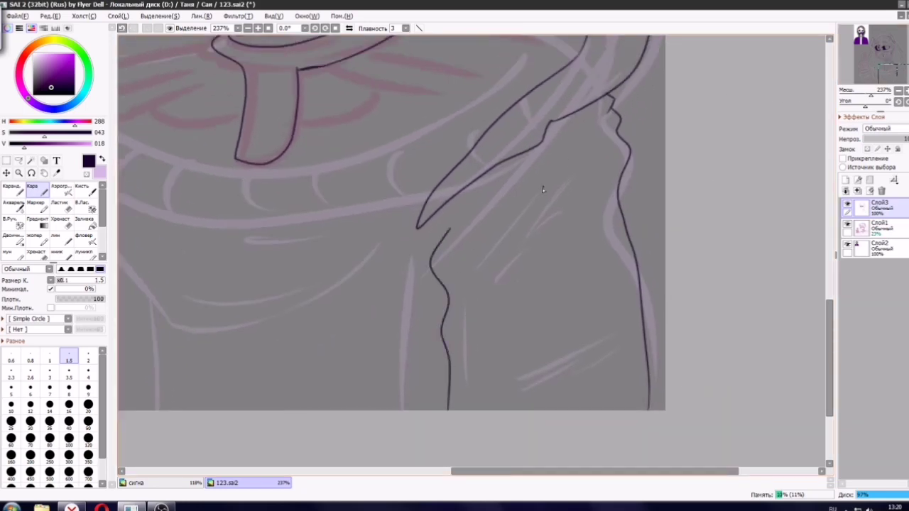
drag(583, 140, 522, 172)
drag(479, 231, 554, 185)
drag(588, 325, 490, 348)
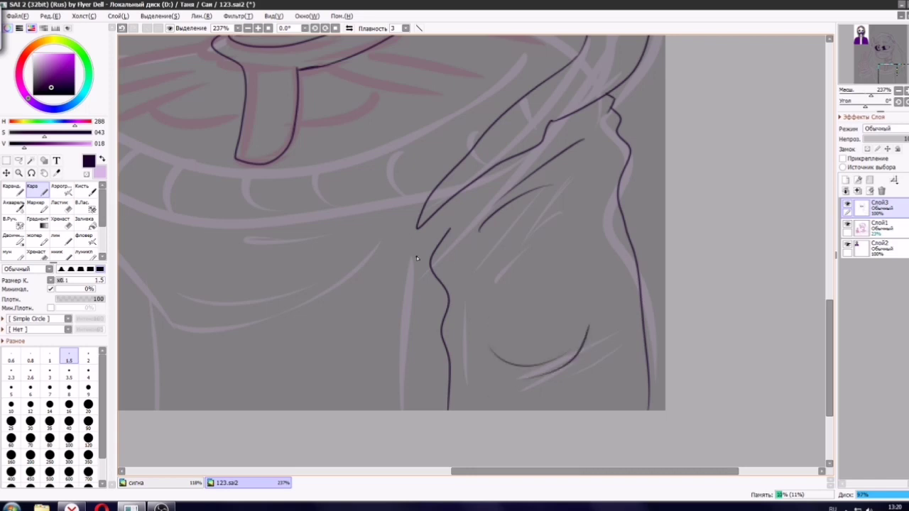
key(ctrl+z)
key(ctrl+z)
key(ctrl+z)
key(ctrl+z)
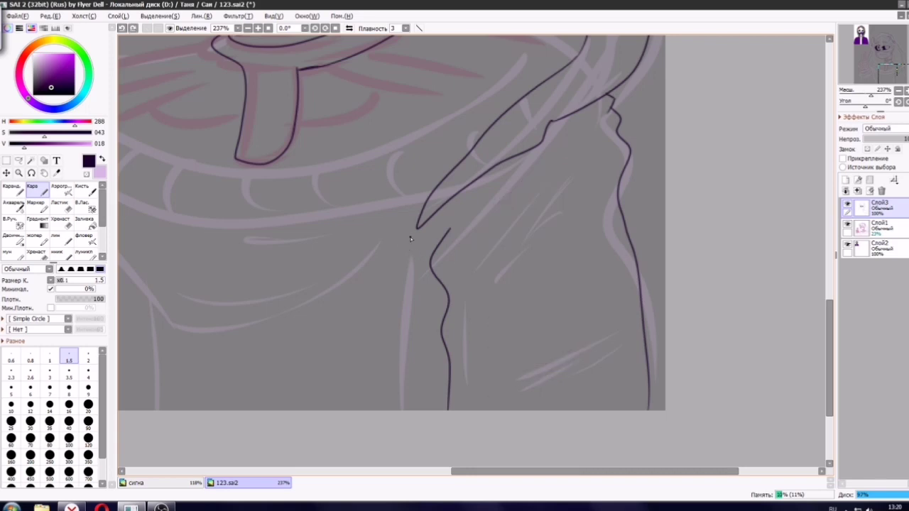
Ink the jacket's front edge from the pointed tip of the hood straight down to the canvas edge.
drag(412, 271, 409, 410)
key(ctrl+z)
drag(407, 245, 408, 410)
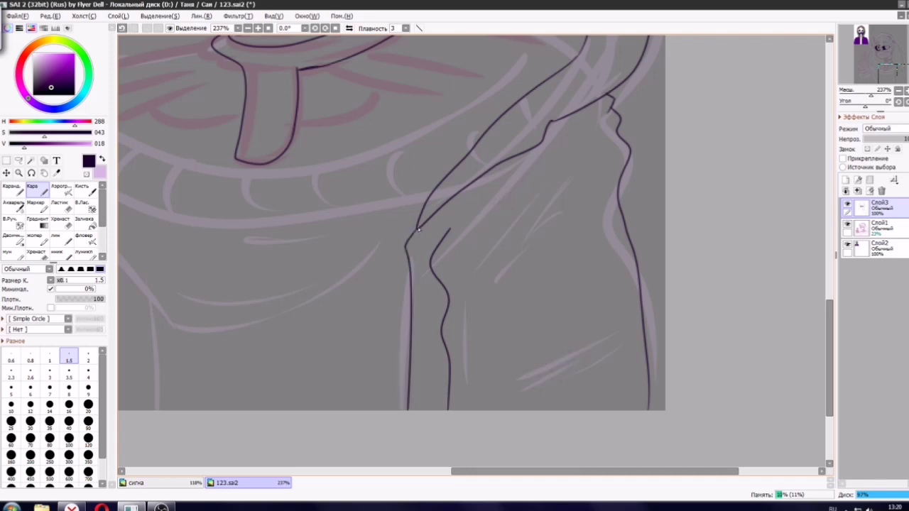
Ink the outer edge of the jacket's front trim from the hood's pointed tip down to the canvas edge.
drag(387, 260, 395, 426)
key(ctrl+z)
mouse_move(407, 245)
mouse_down()
mouse_move(392, 257)
mouse_move(378, 424)
mouse_up()
scroll(371, 382, down, 1)
Ink short curved ribbing lines at even intervals across the jacket's front trim down to the canvas edge.
scroll(370, 382, up, 2)
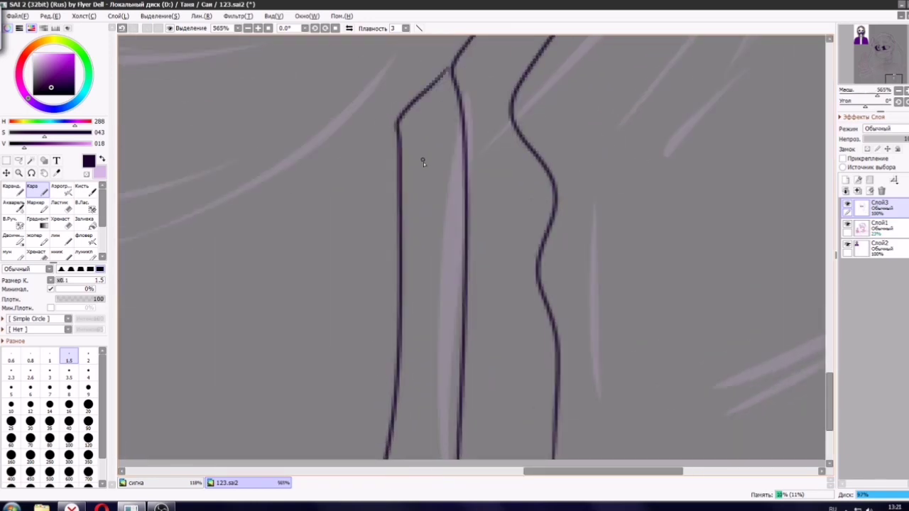
drag(403, 158, 453, 137)
drag(402, 203, 449, 190)
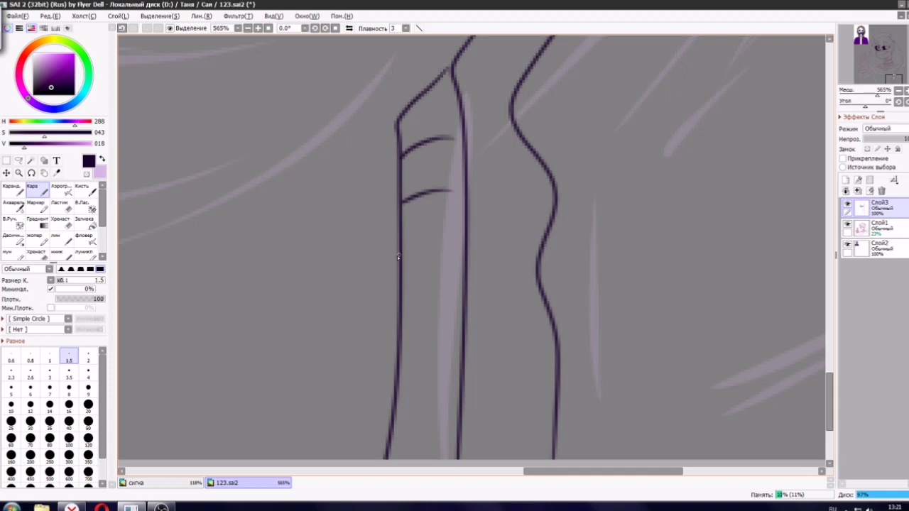
drag(399, 254, 452, 238)
key(ctrl+z)
drag(402, 304, 445, 294)
drag(401, 349, 465, 332)
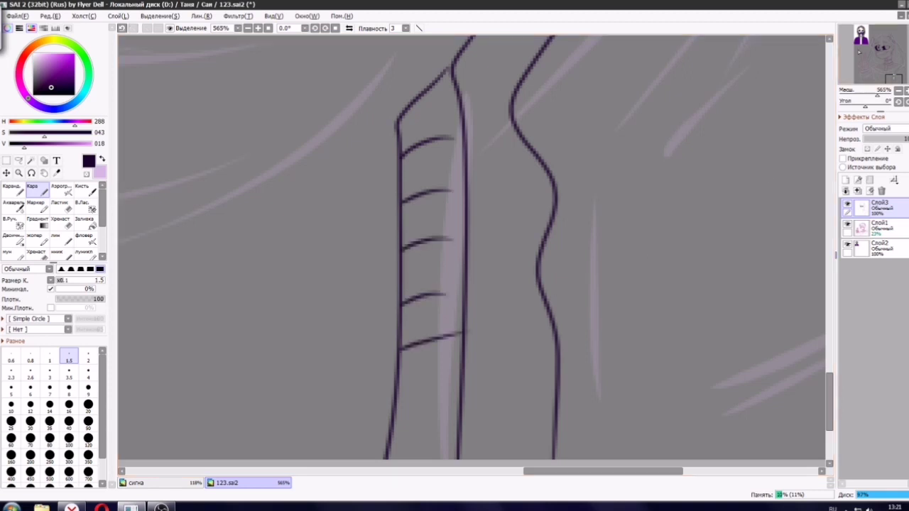
click(893, 83)
key(ctrl+z)
drag(465, 245, 498, 244)
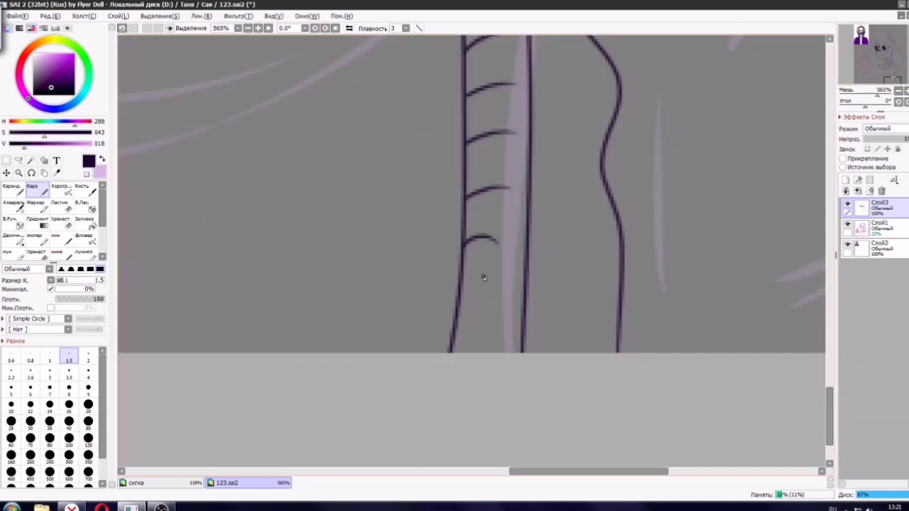
drag(461, 297, 502, 304)
drag(453, 342, 483, 346)
Ink the long edges of two adjoining bones running from the base of the neck toward the hood's right side.
scroll(502, 339, down, 12)
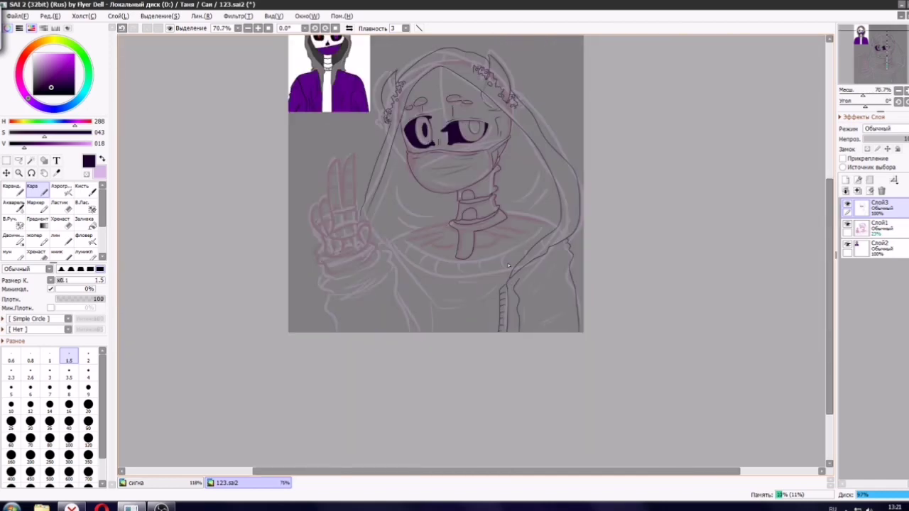
scroll(504, 252, up, 1)
scroll(503, 252, up, 3)
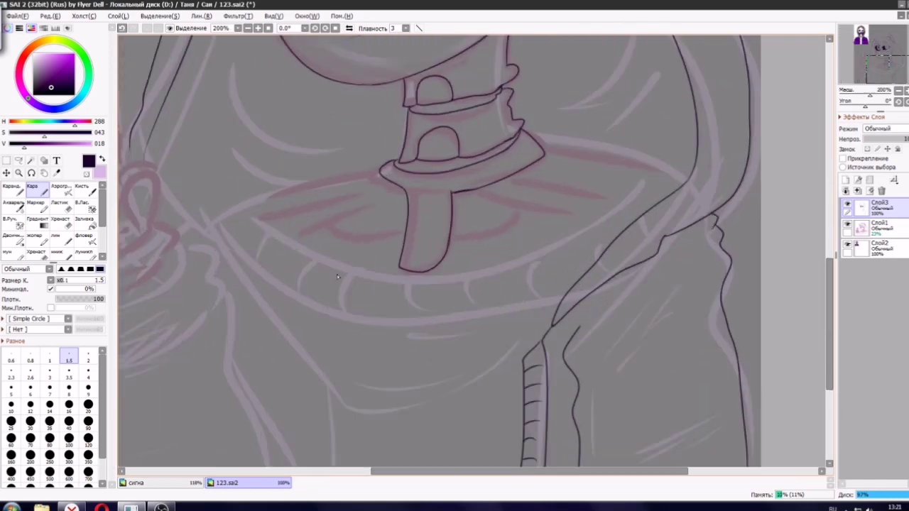
scroll(561, 235, up, 3)
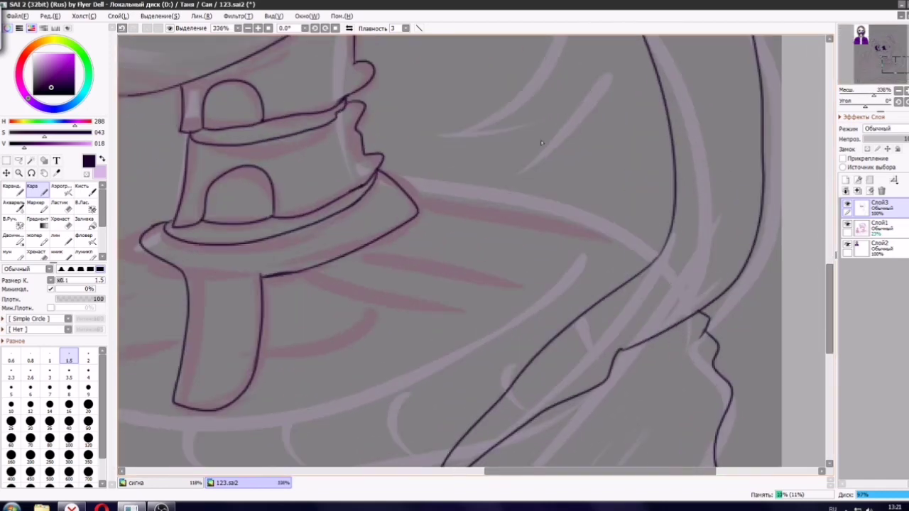
drag(417, 209, 553, 226)
drag(376, 241, 516, 263)
key(ctrl+z)
mouse_move(323, 266)
mouse_down()
mouse_move(496, 306)
mouse_move(522, 273)
mouse_move(518, 259)
mouse_up()
drag(519, 261, 556, 226)
key(ctrl+z)
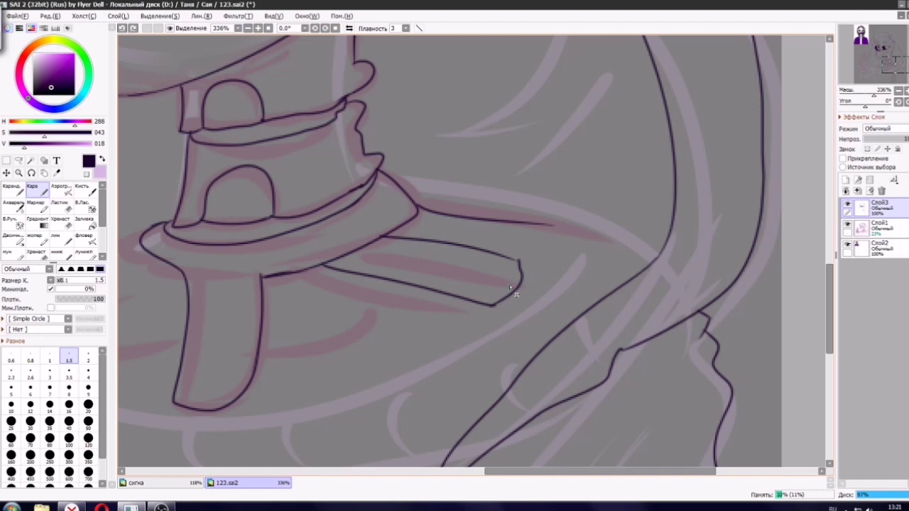
mouse_move(492, 306)
mouse_down()
mouse_move(538, 308)
mouse_move(551, 281)
mouse_up()
key(ctrl+z)
mouse_move(510, 310)
mouse_down()
mouse_move(534, 303)
mouse_move(540, 269)
mouse_move(513, 264)
mouse_move(570, 265)
mouse_move(581, 248)
mouse_move(555, 224)
mouse_up()
scroll(522, 287, down, 7)
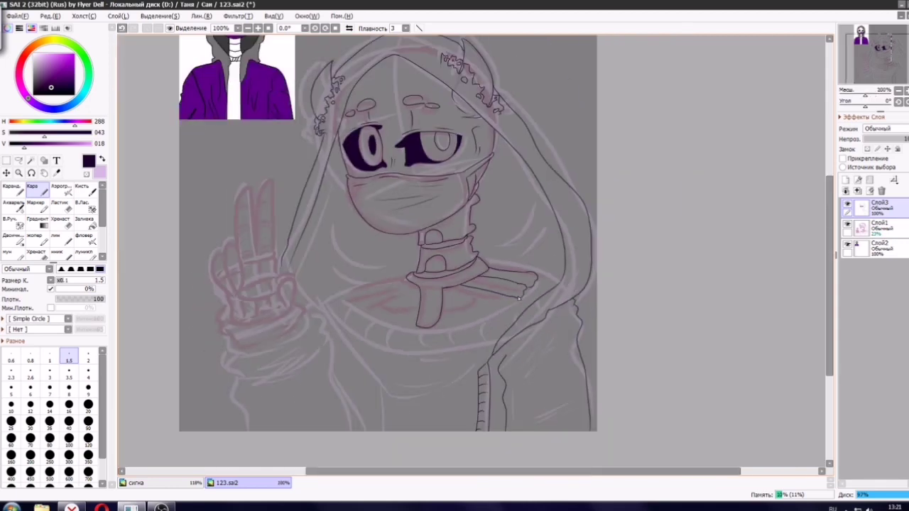
scroll(528, 286, up, 12)
key(ctrl+z)
key(ctrl+z)
key(ctrl+z)
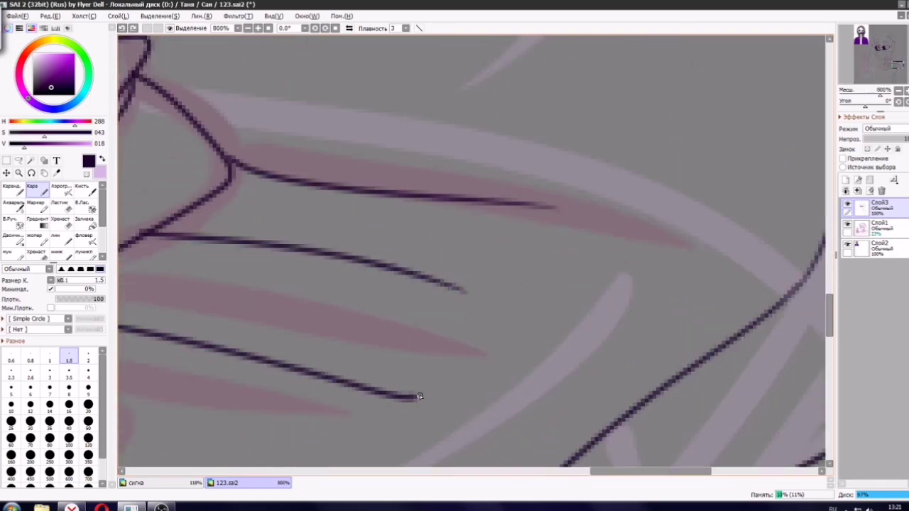
Ink rounded, knobbed ends closing the two bones beside the base of the neck.
mouse_move(420, 395)
mouse_down()
mouse_move(437, 433)
mouse_move(525, 364)
mouse_move(471, 291)
mouse_up()
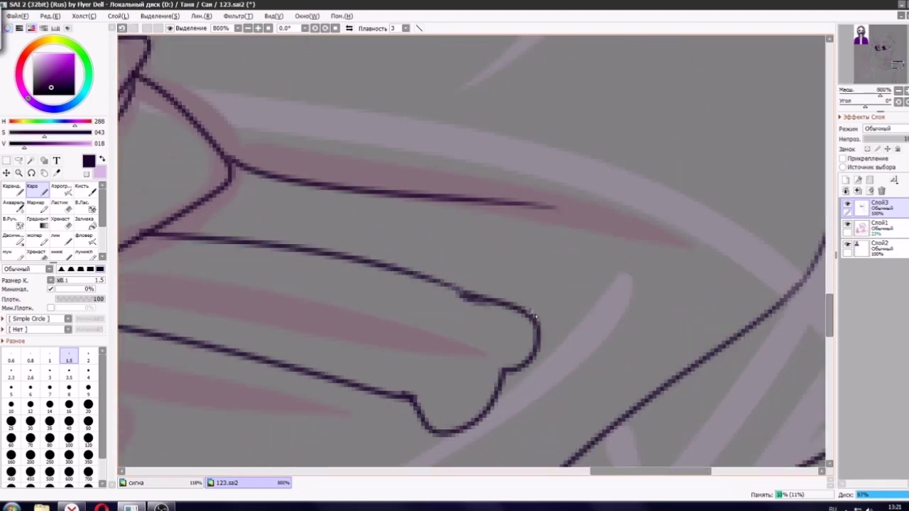
mouse_move(541, 325)
mouse_down()
mouse_move(618, 245)
mouse_move(548, 207)
mouse_move(528, 207)
mouse_move(588, 222)
mouse_up()
key(ctrl+z)
drag(522, 202, 582, 214)
key(ctrl+z)
key(ctrl+z)
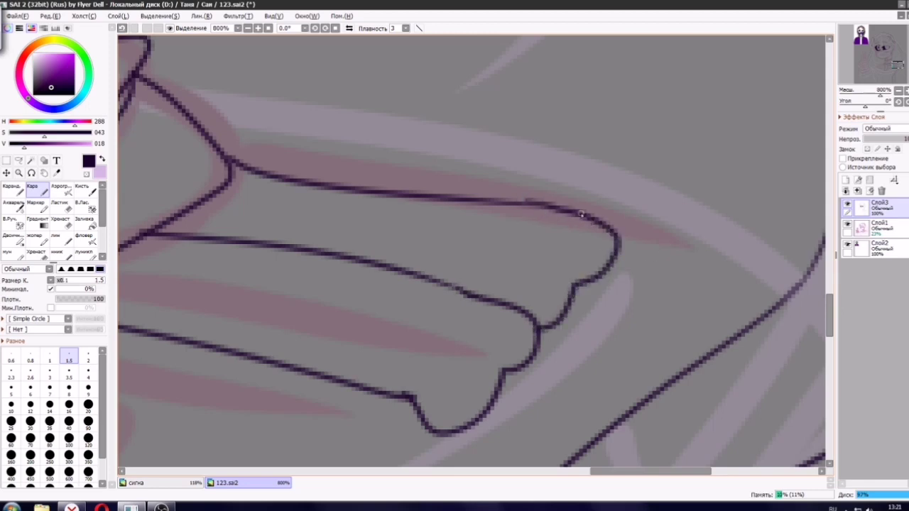
scroll(566, 215, down, 6)
Ink a parallel contour around the bone ends and a curved shoulder line to the hood's inner edge, with short crease strokes.
scroll(566, 233, up, 2)
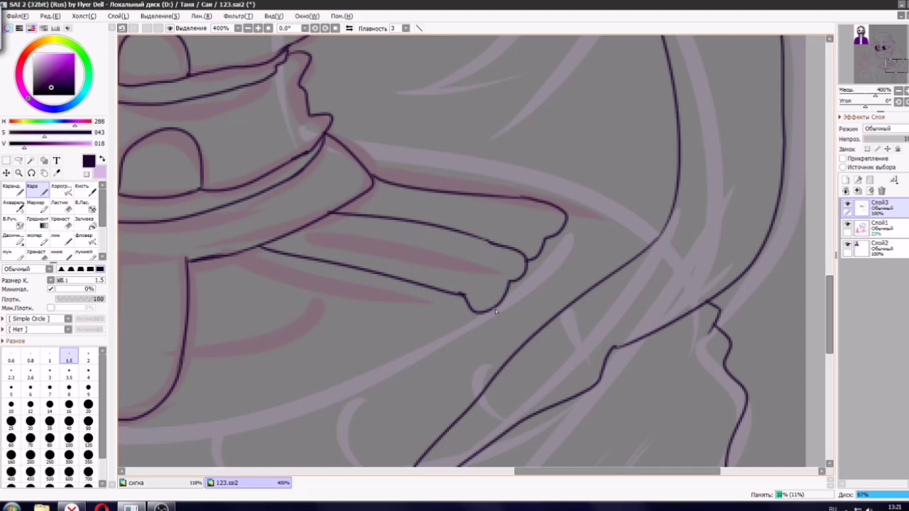
mouse_move(495, 309)
mouse_down()
mouse_move(546, 264)
mouse_move(570, 220)
mouse_up()
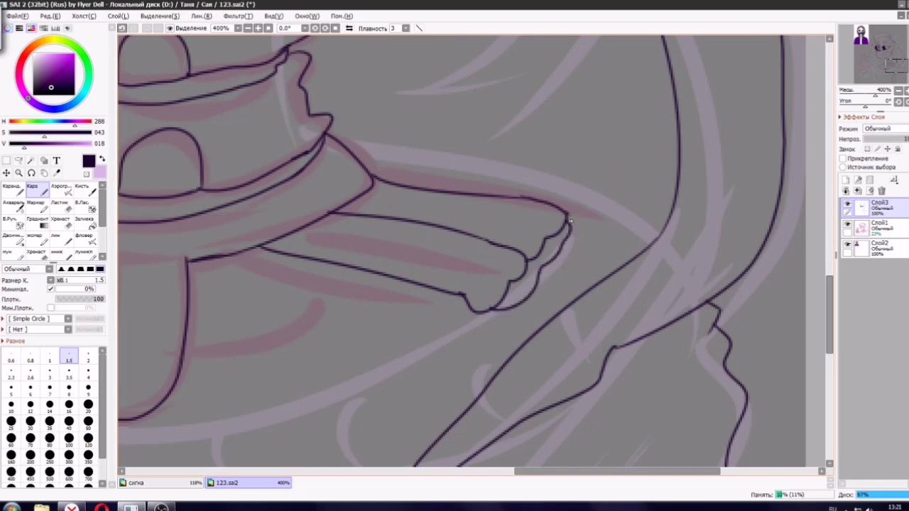
key(ctrl+z)
mouse_move(517, 196)
mouse_down()
mouse_move(634, 214)
mouse_move(658, 240)
mouse_up()
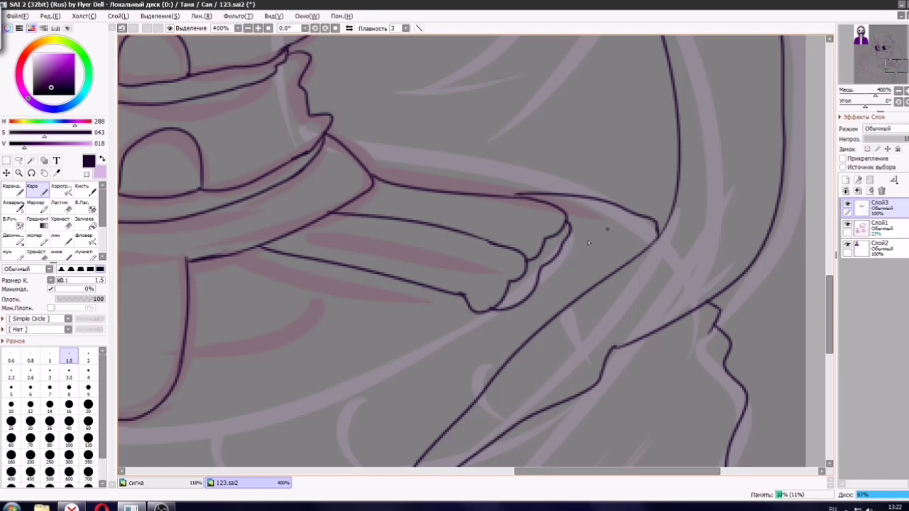
mouse_move(589, 243)
mouse_down()
mouse_move(641, 178)
mouse_move(556, 248)
mouse_up()
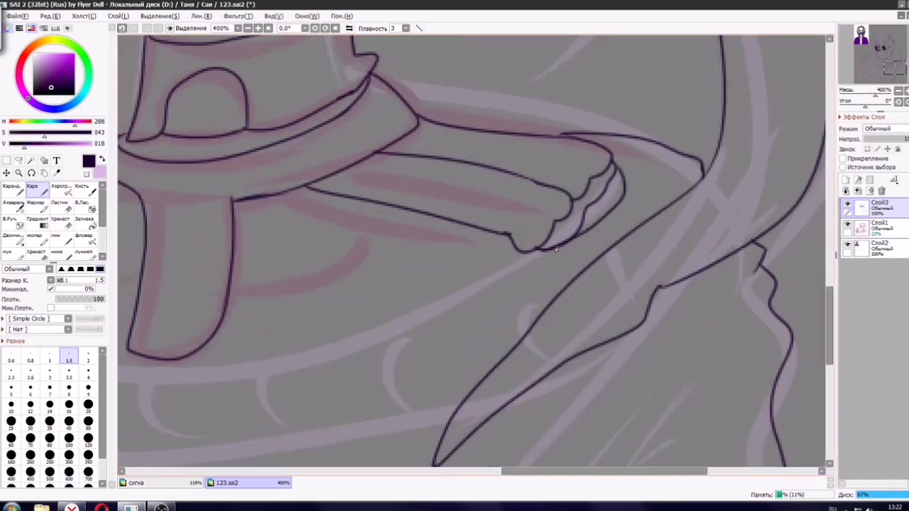
mouse_move(633, 168)
mouse_down()
mouse_move(666, 175)
mouse_move(676, 163)
mouse_move(678, 185)
mouse_move(643, 211)
mouse_up()
key(ctrl+z)
scroll(535, 328, down, 9)
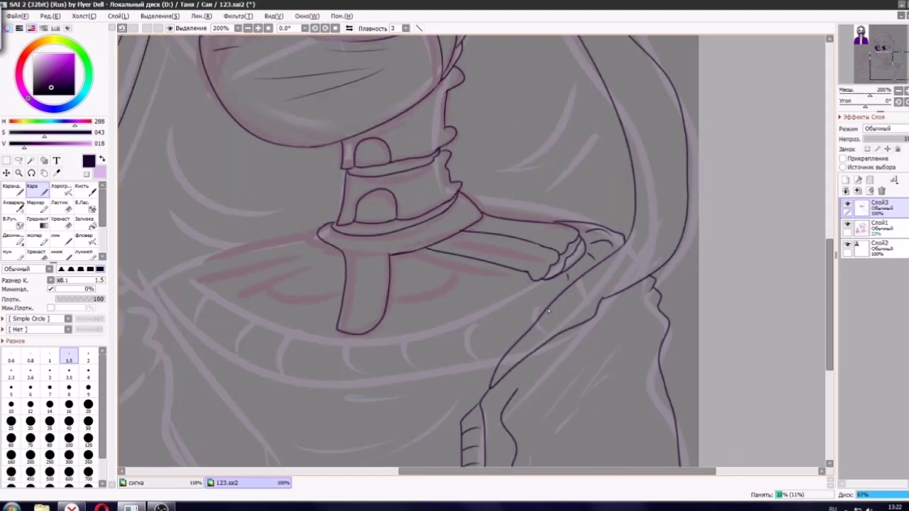
Ink the sweater collar's upper neckline curve below the neck and add short ribbing strokes beneath it.
scroll(368, 303, up, 4)
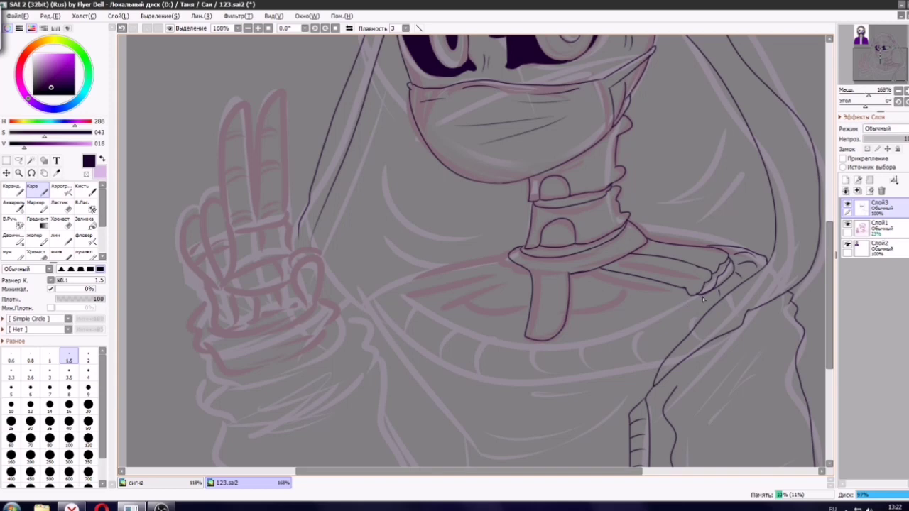
mouse_move(683, 304)
mouse_down()
mouse_move(566, 345)
mouse_move(498, 345)
mouse_move(436, 311)
mouse_up()
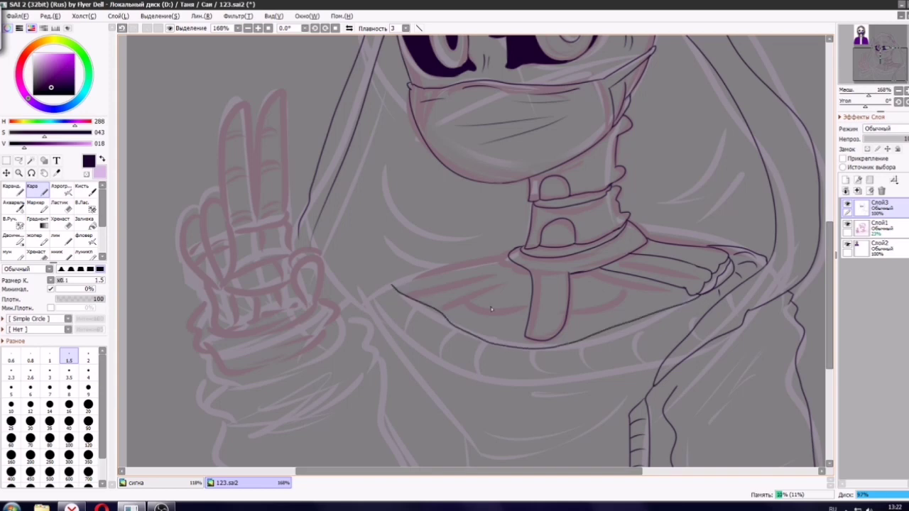
drag(645, 319, 642, 359)
mouse_move(615, 330)
mouse_down()
mouse_move(608, 366)
mouse_move(574, 372)
mouse_up()
drag(531, 354, 529, 385)
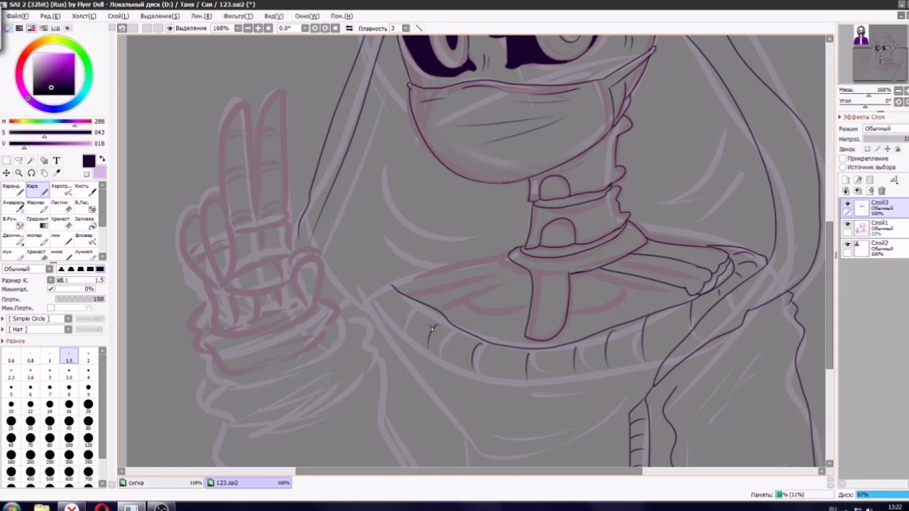
scroll(413, 306, down, 5)
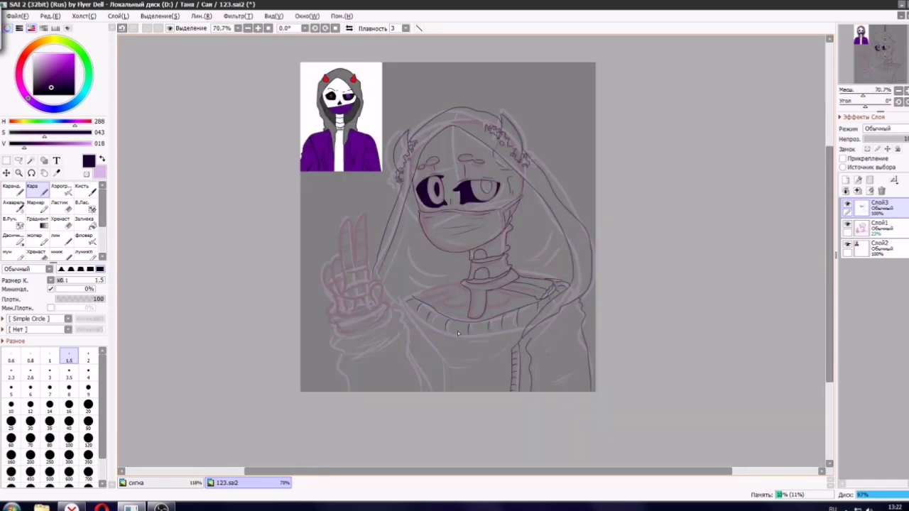
Ink the sides and notched upper joint of the lowest bone in the raised hand's right extended finger.
scroll(361, 249, up, 10)
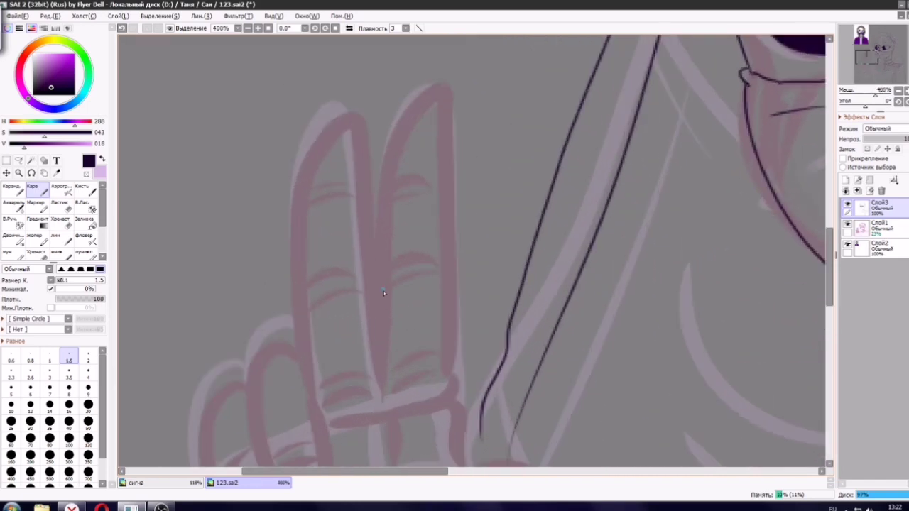
drag(383, 282, 389, 366)
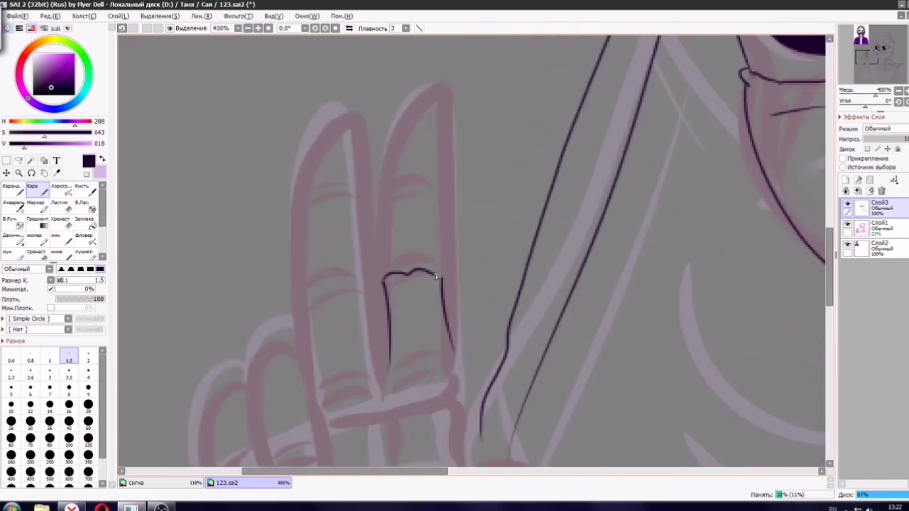
key(ctrl+z)
mouse_move(384, 280)
mouse_down()
mouse_move(420, 268)
mouse_move(440, 284)
mouse_up()
mouse_move(389, 269)
mouse_down()
mouse_move(432, 262)
mouse_move(378, 261)
mouse_move(381, 211)
mouse_move(392, 267)
mouse_up()
key(ctrl+z)
key(ctrl+z)
Ink the middle bone and the pointed tip bone of the raised hand's right extended finger.
drag(381, 205, 385, 267)
drag(433, 198, 447, 257)
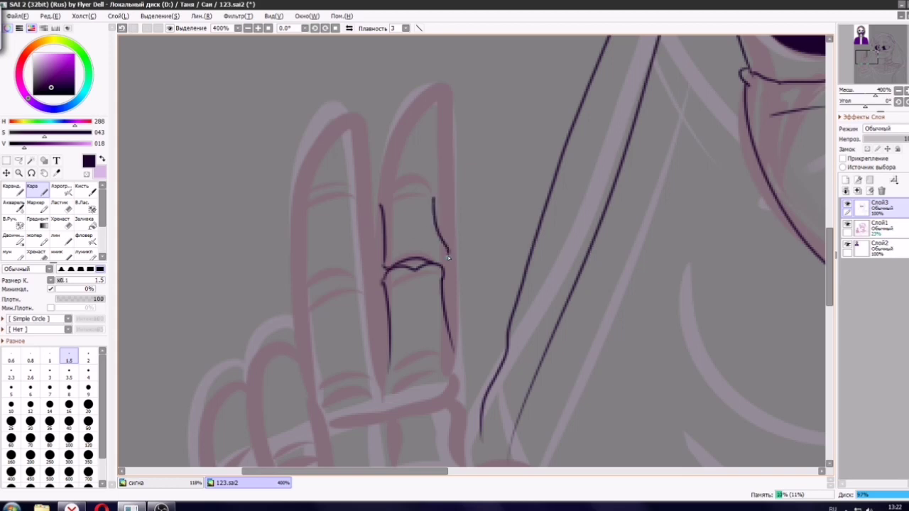
mouse_move(382, 204)
mouse_down()
mouse_move(432, 200)
mouse_move(395, 192)
mouse_move(429, 189)
mouse_up()
drag(462, 165, 567, 227)
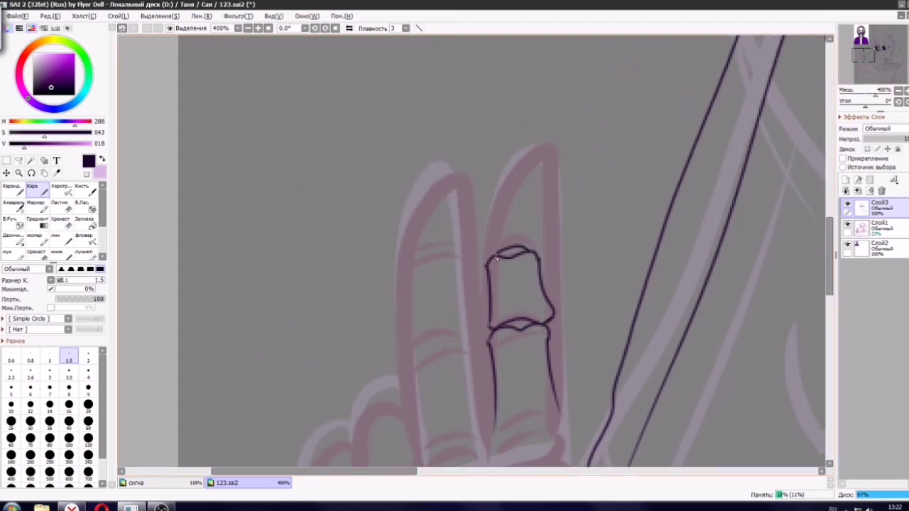
mouse_move(496, 259)
mouse_down()
mouse_move(541, 178)
mouse_move(516, 232)
mouse_move(534, 167)
mouse_move(538, 238)
mouse_up()
key(ctrl+z)
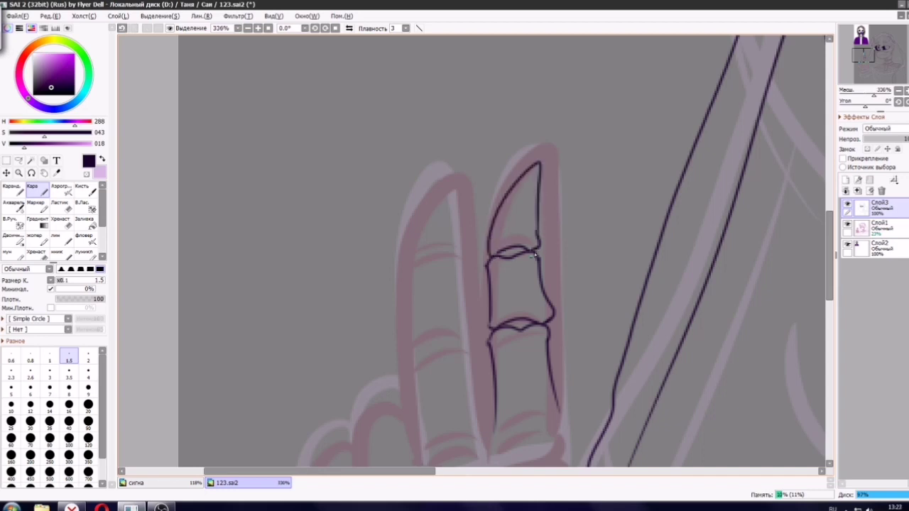
Ink the flared base of the right extended finger's lowest bone and the rounded knuckle beneath it.
scroll(546, 243, down, 5)
scroll(536, 249, up, 6)
scroll(568, 309, up, 2)
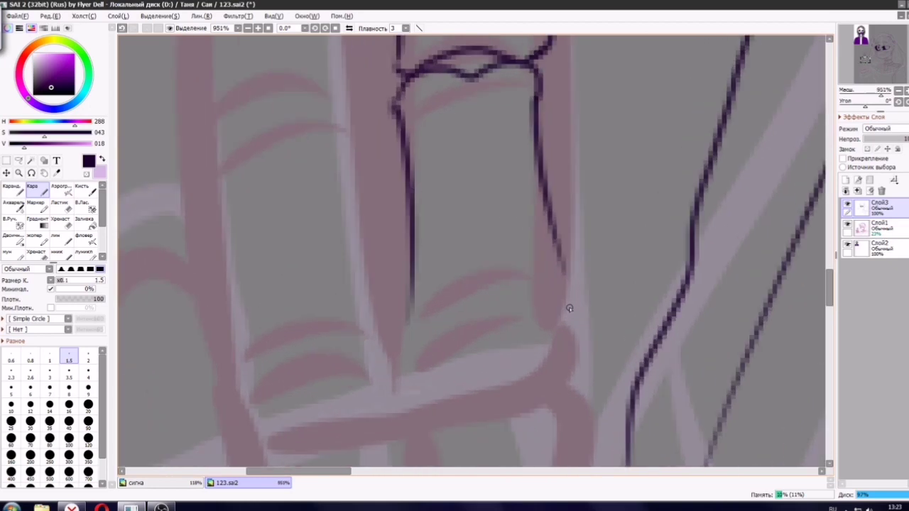
mouse_move(409, 281)
mouse_down()
mouse_move(421, 340)
mouse_move(486, 309)
mouse_move(547, 318)
mouse_move(579, 285)
mouse_move(561, 269)
mouse_up()
drag(423, 360, 543, 317)
scroll(494, 345, down, 10)
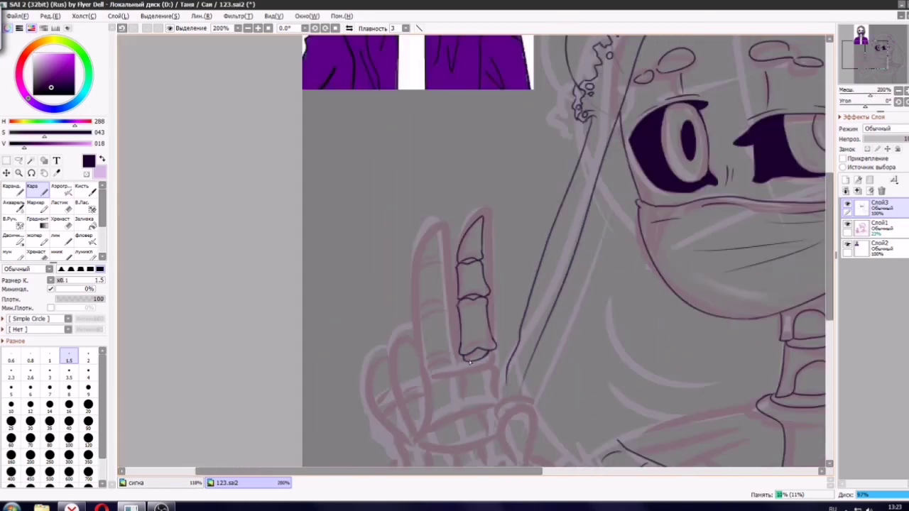
Select the inked finger with a freehand lasso, then copy and paste it onto a new layer.
scroll(455, 367, up, 4)
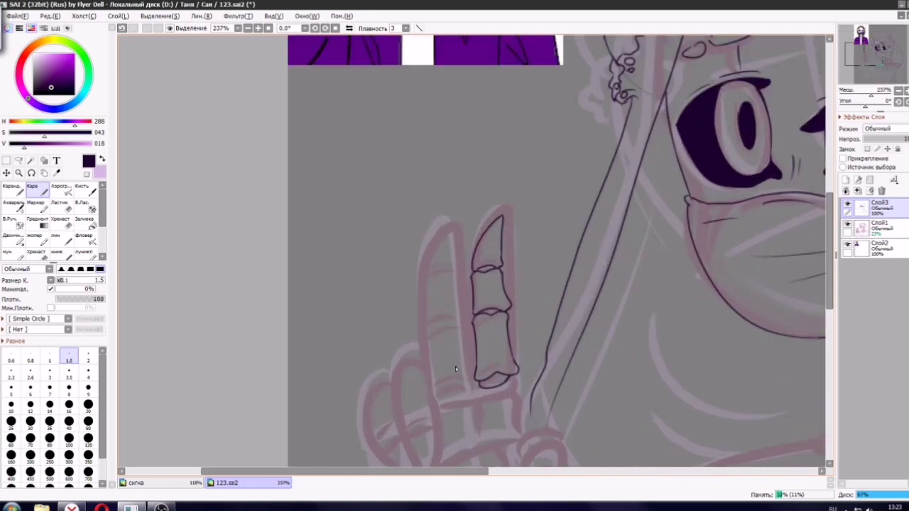
click(19, 161)
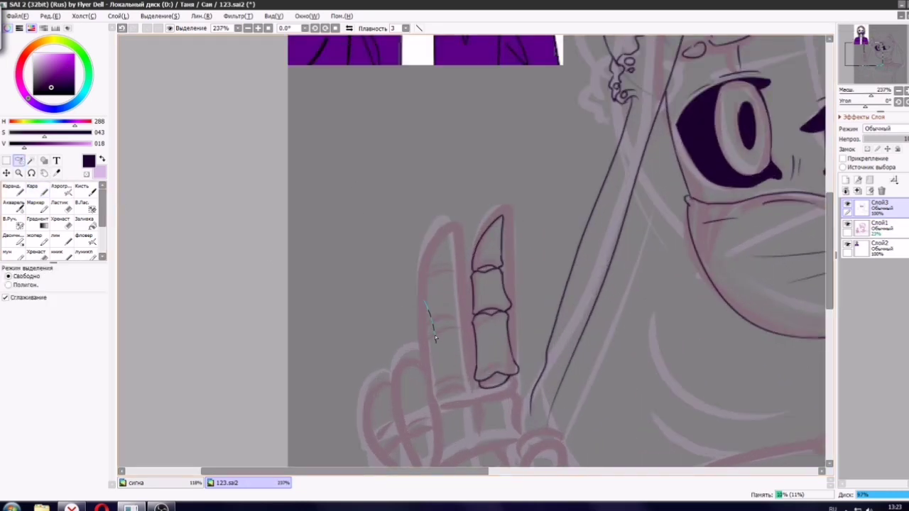
mouse_move(435, 339)
mouse_down()
mouse_move(529, 387)
mouse_move(499, 171)
mouse_move(426, 301)
mouse_up()
click(49, 16)
click(51, 63)
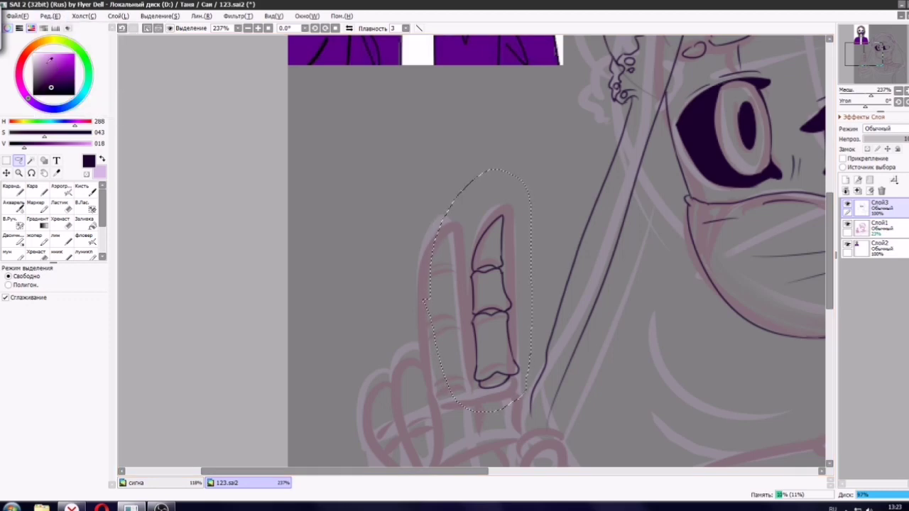
click(50, 16)
click(52, 80)
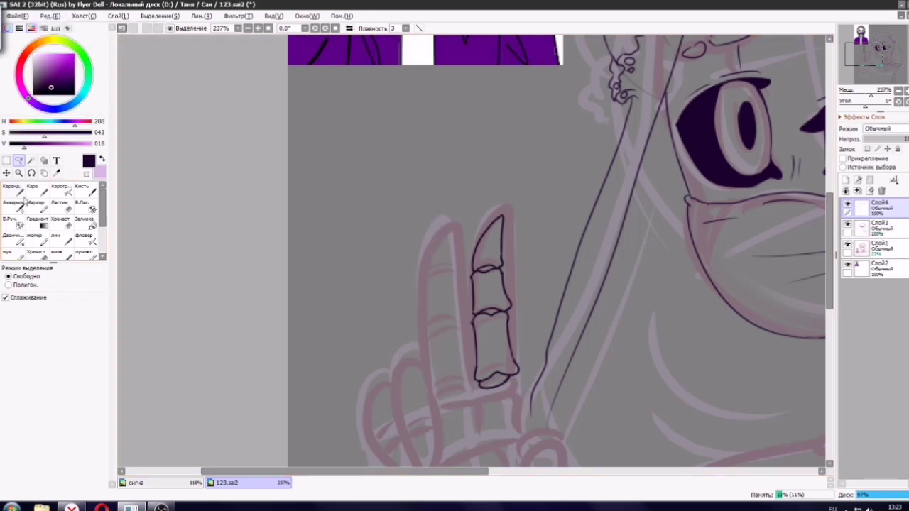
Move the copied finger over the sketched left extended finger, tilt it slightly to the left and apply the transformation.
click(6, 173)
click(15, 320)
mouse_move(494, 245)
mouse_down()
mouse_move(448, 255)
mouse_move(467, 239)
mouse_move(441, 265)
mouse_up()
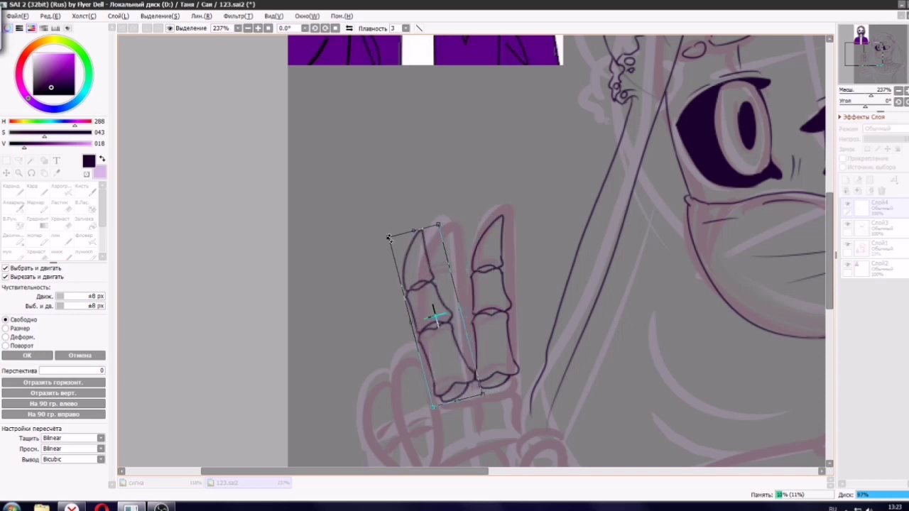
drag(389, 238, 423, 249)
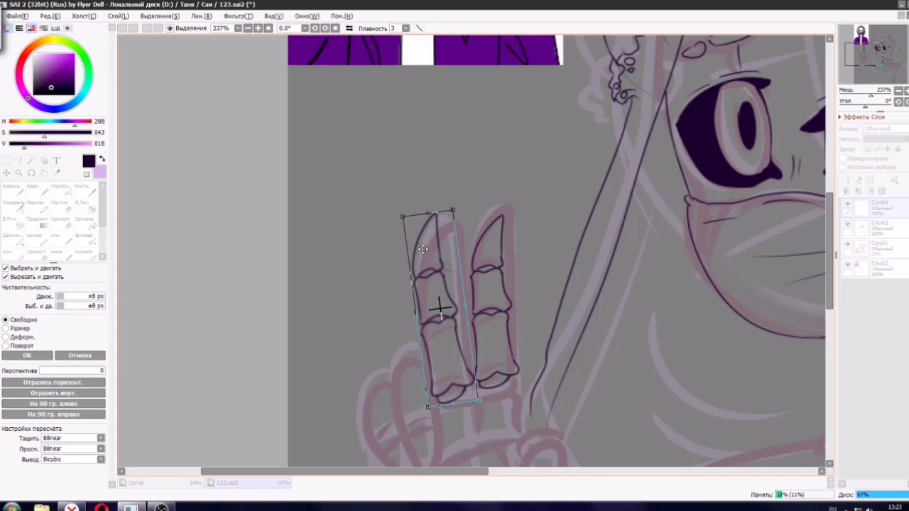
click(27, 355)
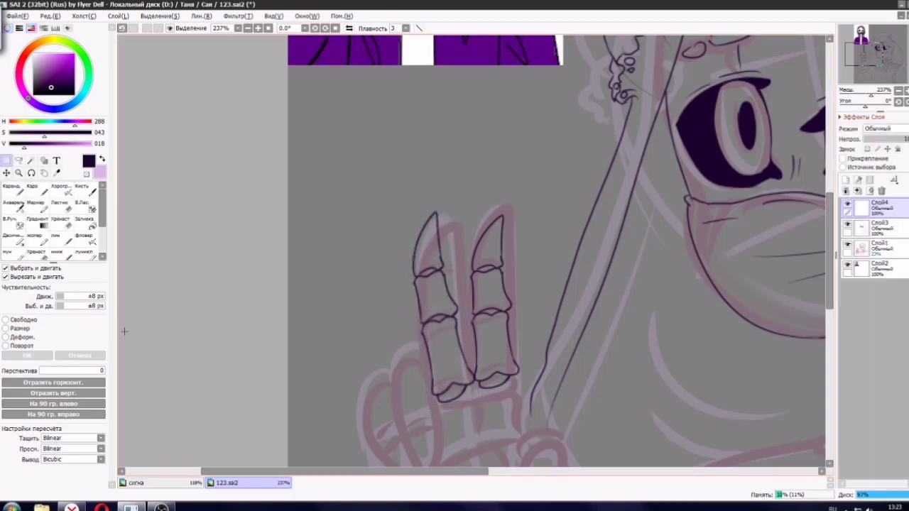
Merge the copied finger's layer down into the line-art layer and rename the merged layer лайн.
click(845, 191)
click(881, 191)
scroll(540, 261, down, 5)
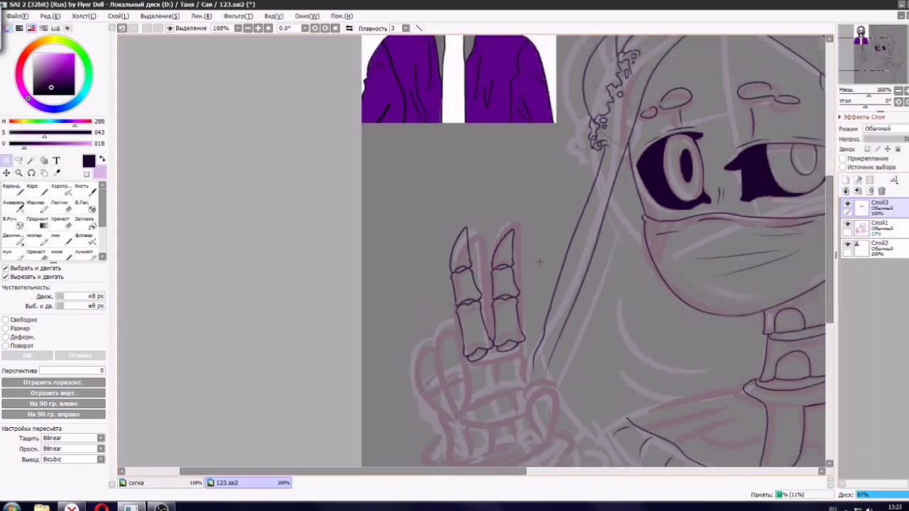
double_click(889, 209)
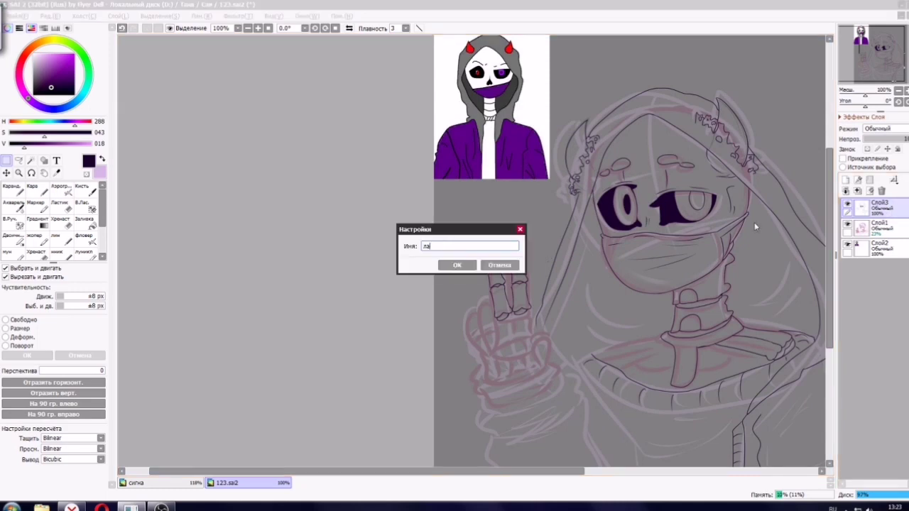
text(лайн)
key(Return)
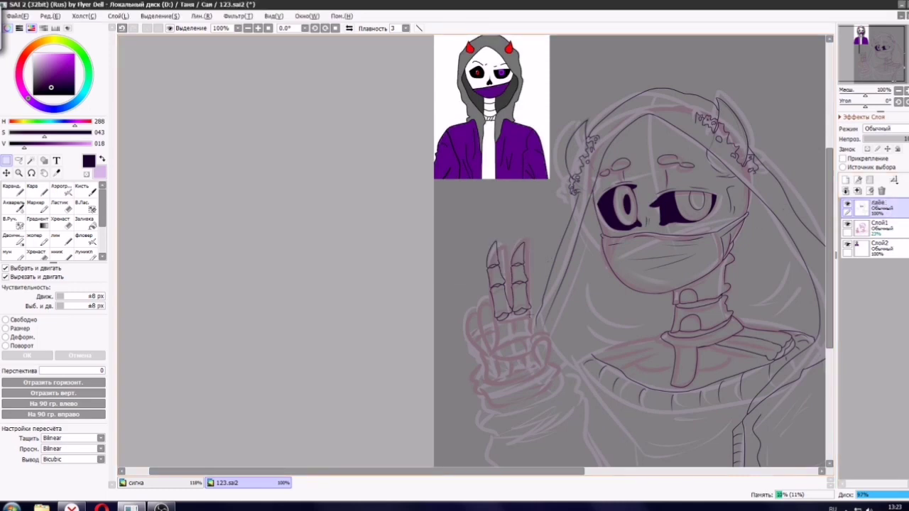
Return to the Кара brush at size 1.5 for inking the raised hand's folded fingers and palm.
scroll(530, 313, up, 5)
click(43, 193)
scroll(475, 257, down, 6)
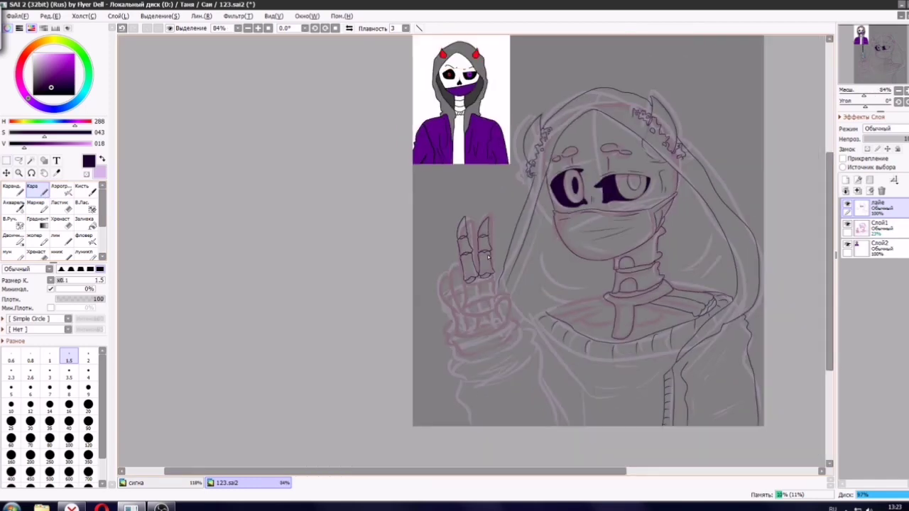
scroll(480, 282, up, 8)
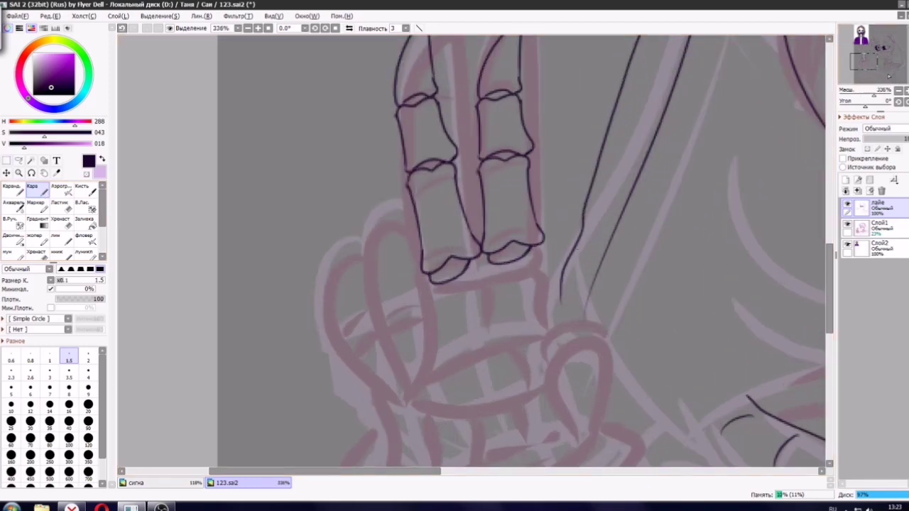
drag(568, 408, 581, 321)
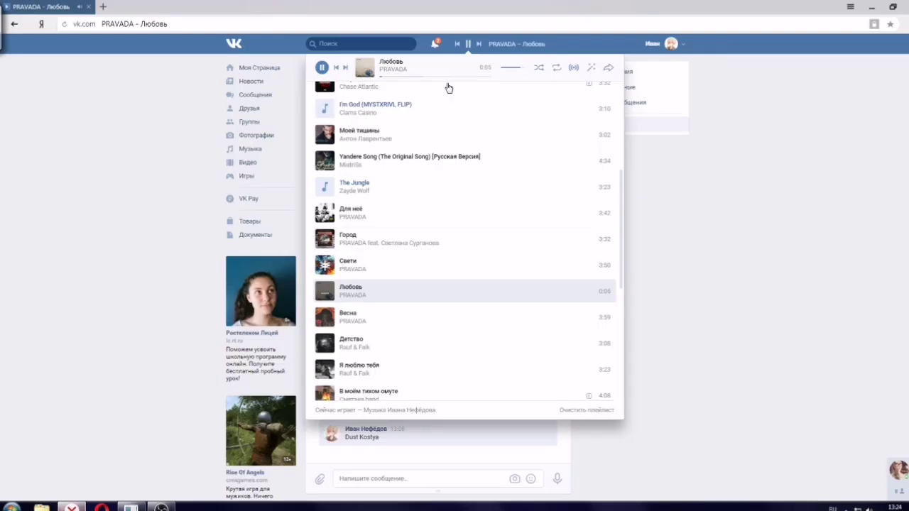
Switch to the VK music player in the browser, play Wonderland (cut) by Caravan Palace, going back one track, and return to SAI.
scroll(360, 305, down, 6)
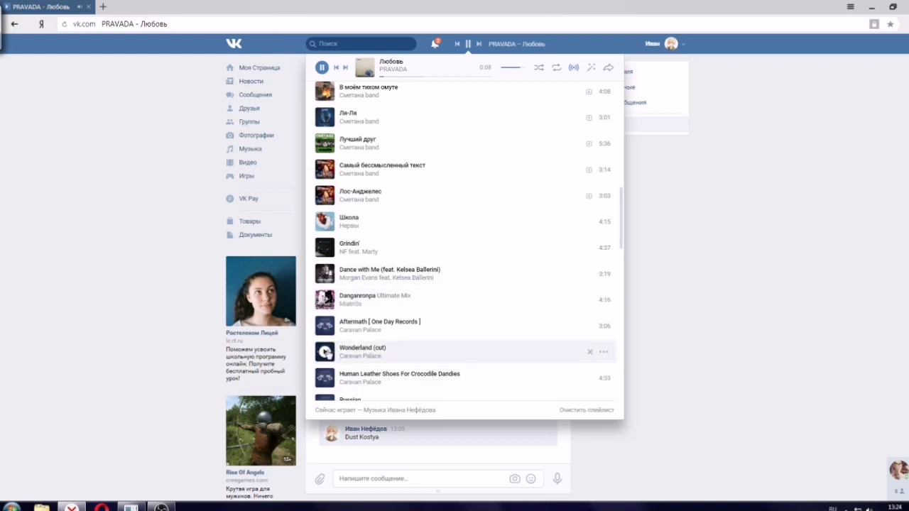
click(325, 352)
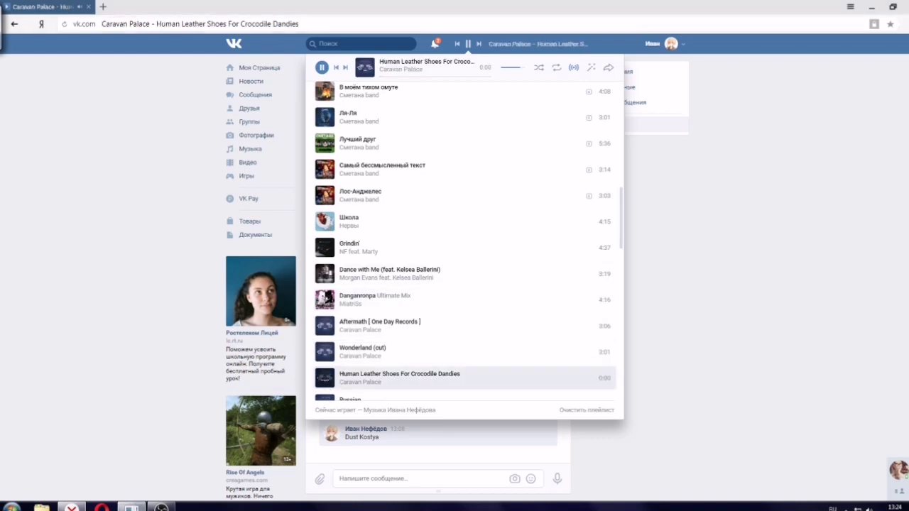
key(alt+Tab)
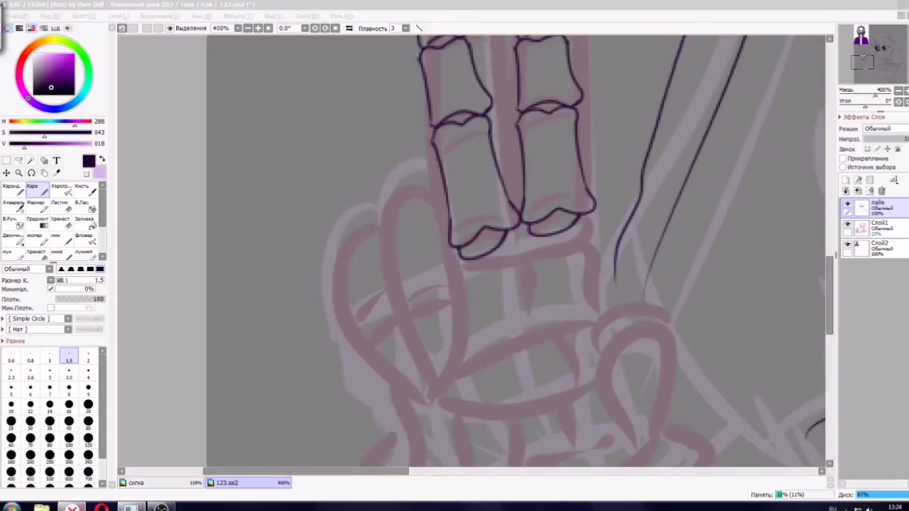
key(alt+Tab)
click(457, 44)
key(alt+Tab)
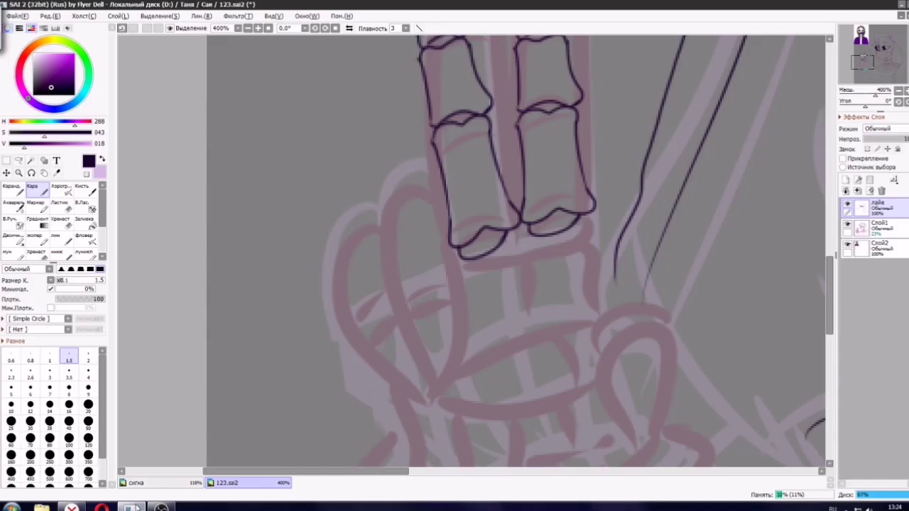
Ink the rounded knuckle cap, both sides and the flared base of the inner folded finger's bone, left of the extended fingers.
drag(559, 281, 559, 217)
scroll(559, 217, up, 1)
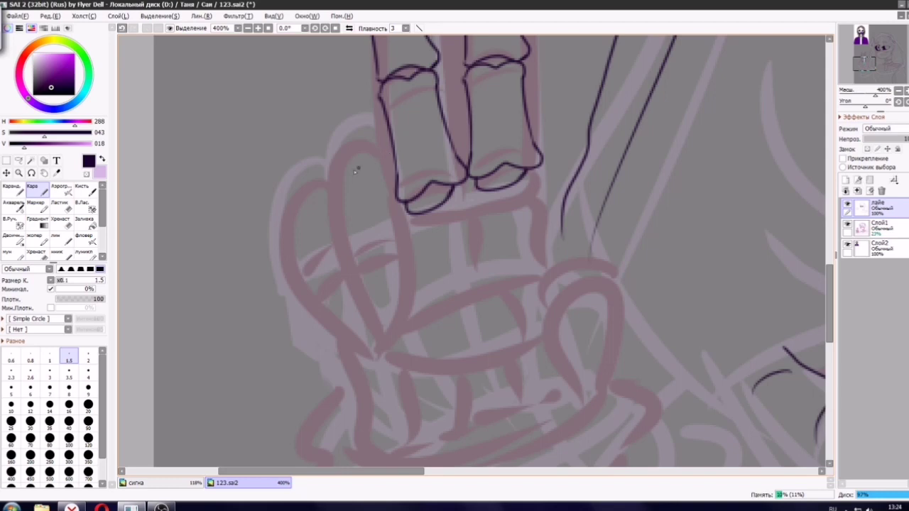
drag(375, 156, 376, 157)
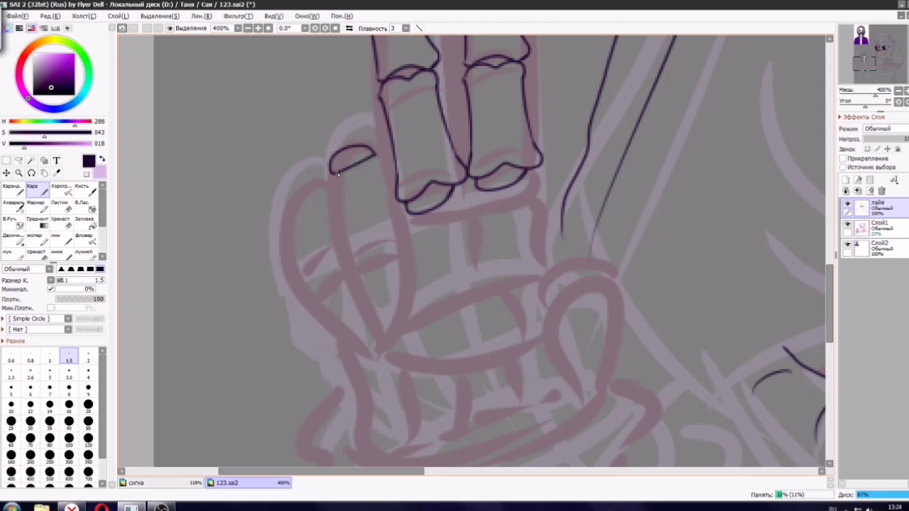
drag(331, 175, 327, 216)
key(ctrl+z)
drag(330, 175, 351, 264)
mouse_move(373, 155)
mouse_down()
mouse_move(389, 190)
mouse_move(394, 263)
mouse_up()
key(ctrl+z)
drag(385, 161, 397, 249)
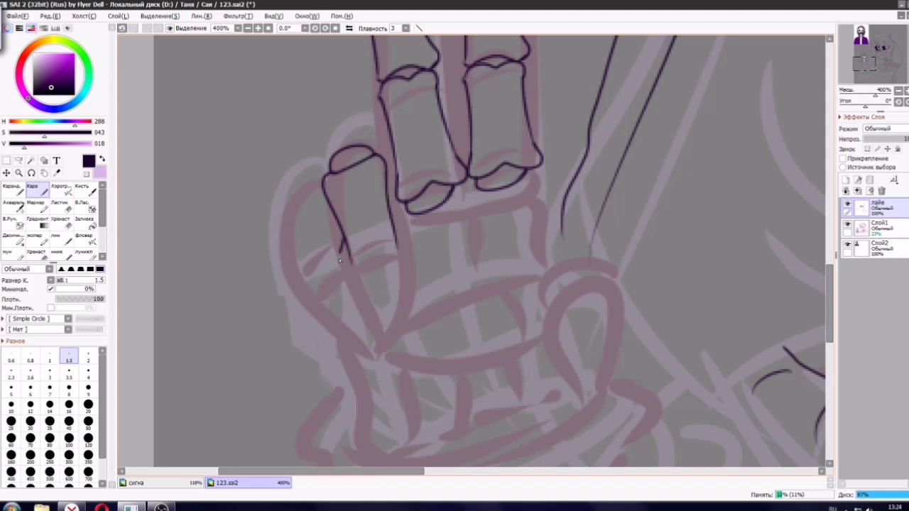
key(ctrl+z)
mouse_move(342, 235)
mouse_down()
mouse_move(373, 257)
mouse_move(389, 222)
mouse_up()
Erase the left edge of the inner folded finger's bone with the eraser at density 100 and size 9, and redraw it more smoothly.
key(e)
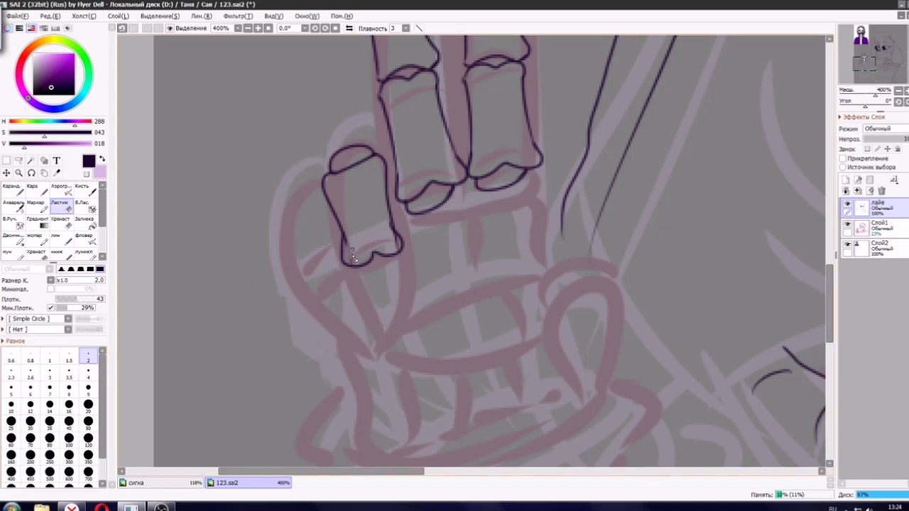
click(101, 300)
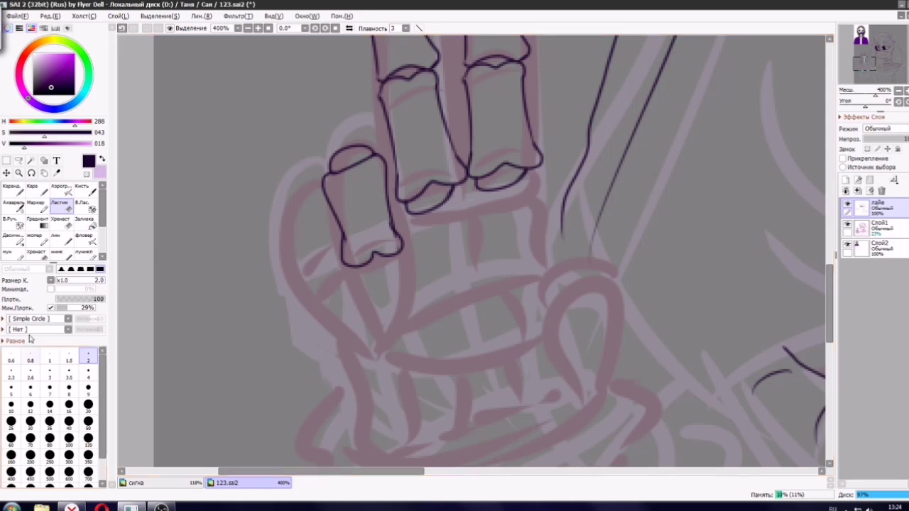
click(88, 388)
drag(314, 230, 348, 223)
key(n)
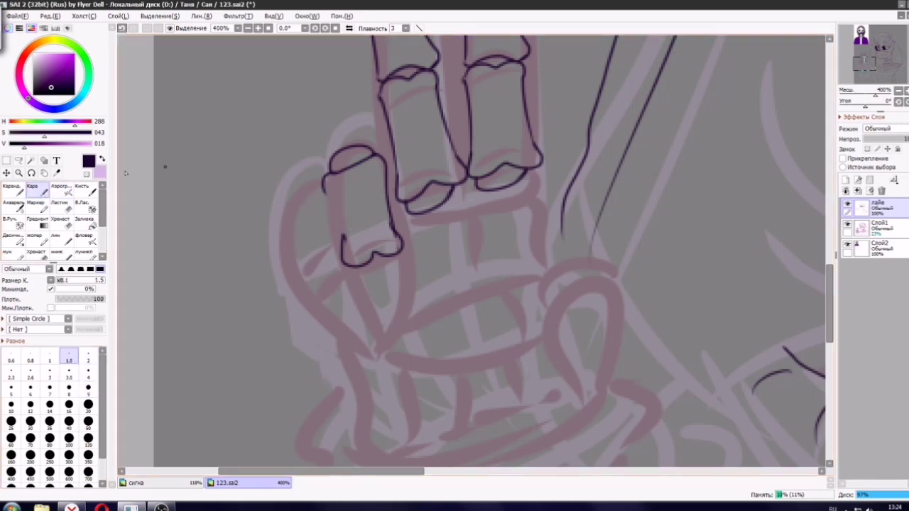
drag(323, 188, 342, 236)
scroll(346, 243, down, 5)
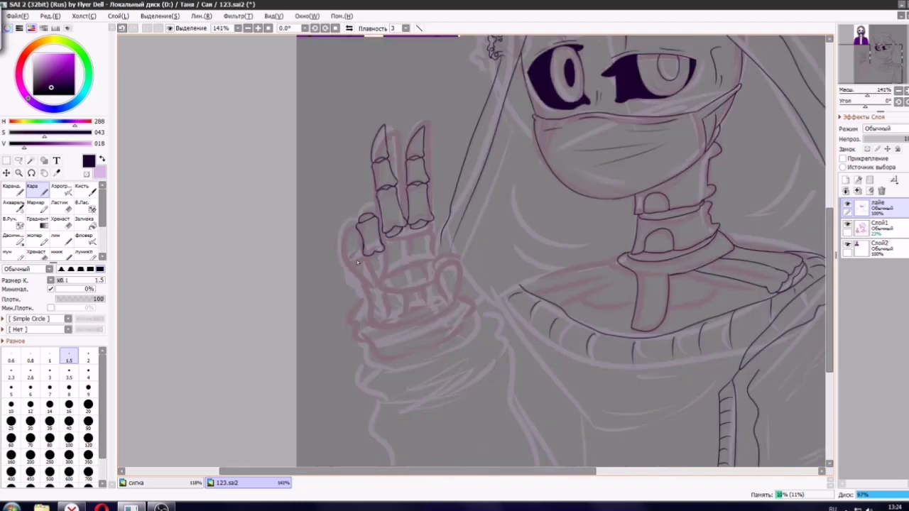
scroll(368, 257, up, 6)
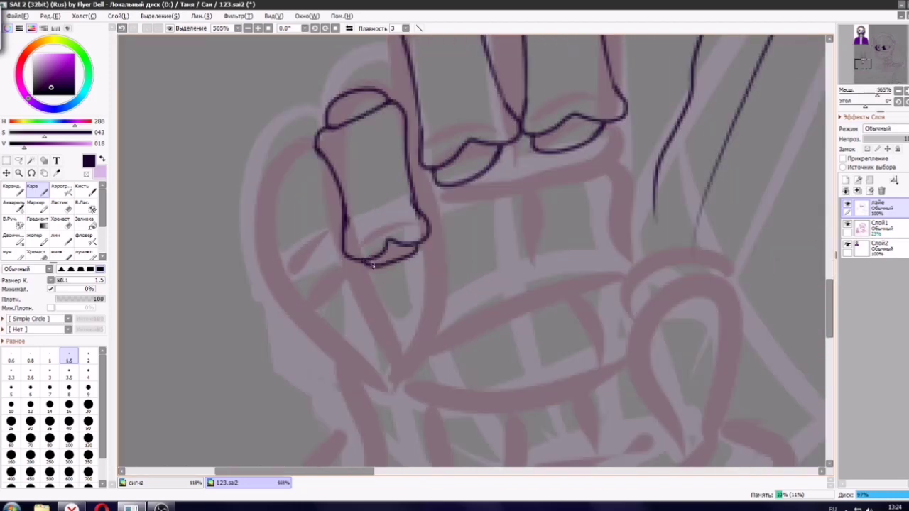
mouse_move(360, 263)
mouse_down()
mouse_move(349, 271)
mouse_move(398, 372)
mouse_up()
drag(427, 247, 403, 392)
key(ctrl+z)
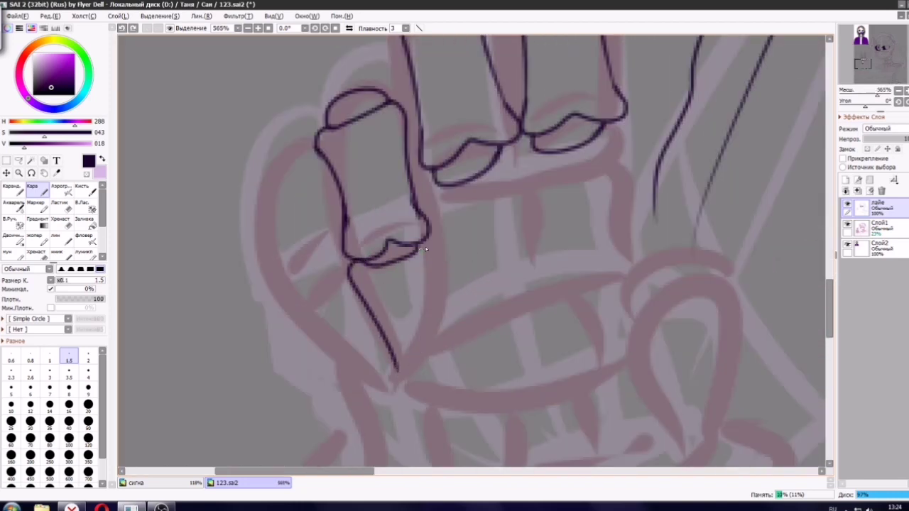
key(ctrl+z)
drag(352, 260, 384, 369)
key(ctrl+z)
mouse_move(434, 242)
mouse_down()
mouse_move(416, 343)
mouse_move(421, 364)
mouse_up()
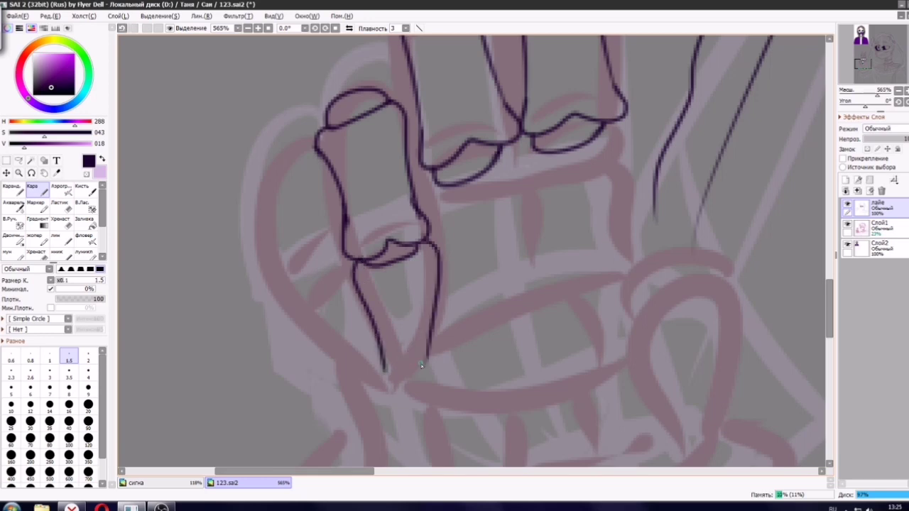
key(ctrl+z)
key(ctrl+z)
drag(361, 261, 397, 369)
drag(424, 244, 424, 349)
key(ctrl+z)
key(ctrl+z)
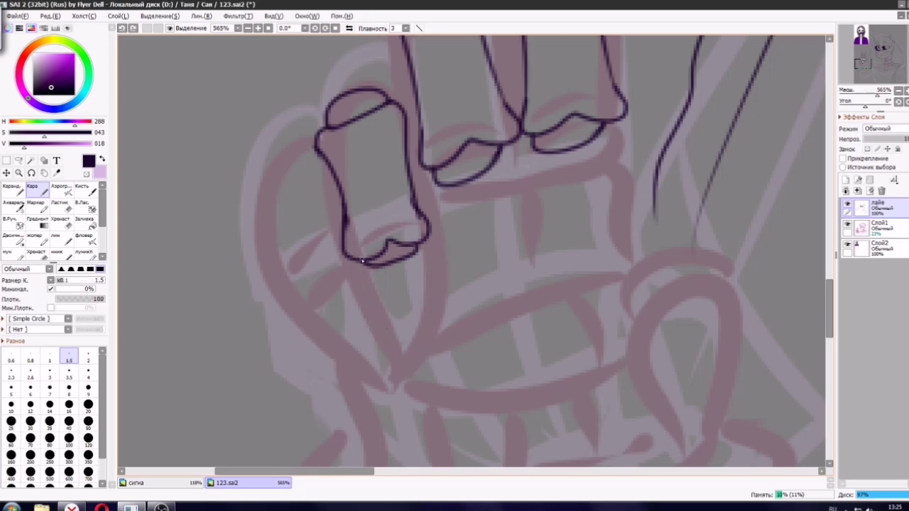
drag(353, 260, 393, 383)
key(ctrl+z)
key(ctrl+z)
mouse_move(434, 254)
mouse_down()
mouse_move(428, 359)
mouse_move(394, 383)
mouse_move(436, 260)
mouse_move(419, 348)
mouse_up()
key(ctrl+z)
key(ctrl+z)
key(ctrl+z)
mouse_move(392, 267)
mouse_down()
mouse_move(367, 311)
mouse_move(394, 384)
mouse_move(394, 361)
mouse_up()
key(ctrl+z)
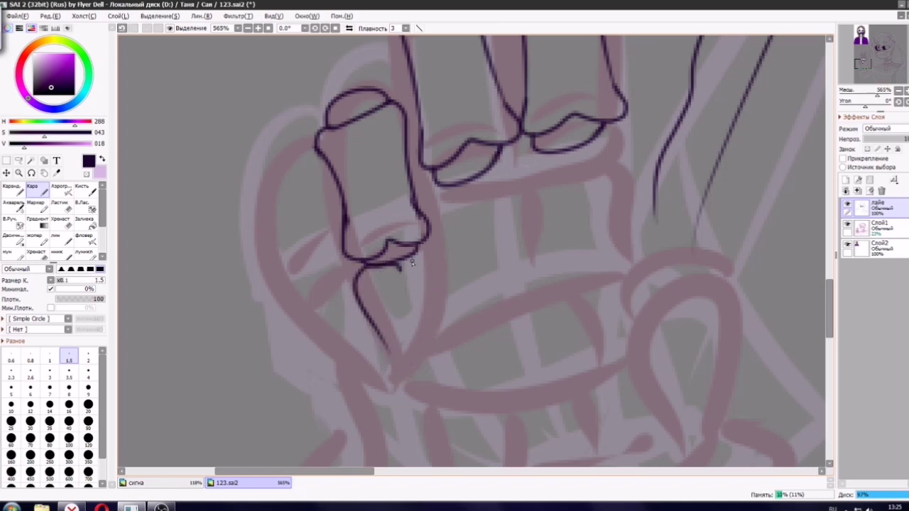
mouse_move(412, 262)
mouse_down()
mouse_move(431, 363)
mouse_move(424, 376)
mouse_move(409, 363)
mouse_up()
key(ctrl+z)
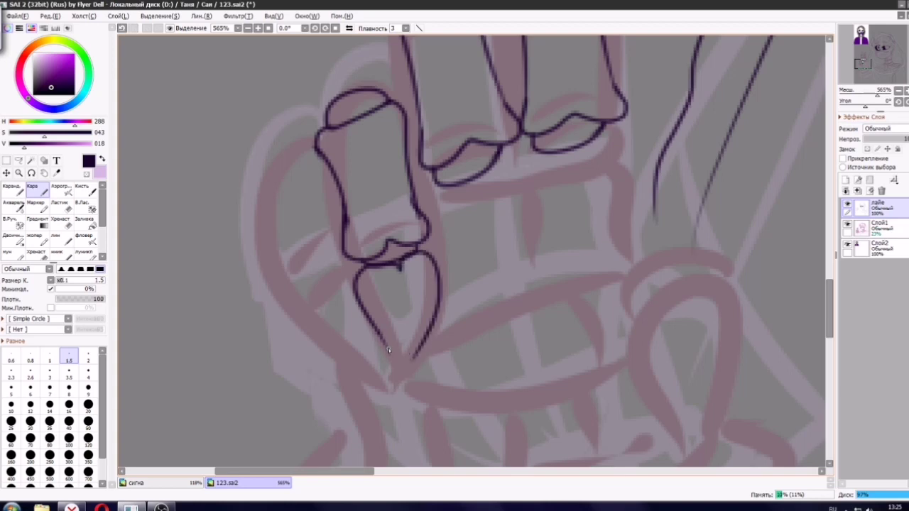
scroll(429, 339, down, 5)
scroll(424, 313, up, 3)
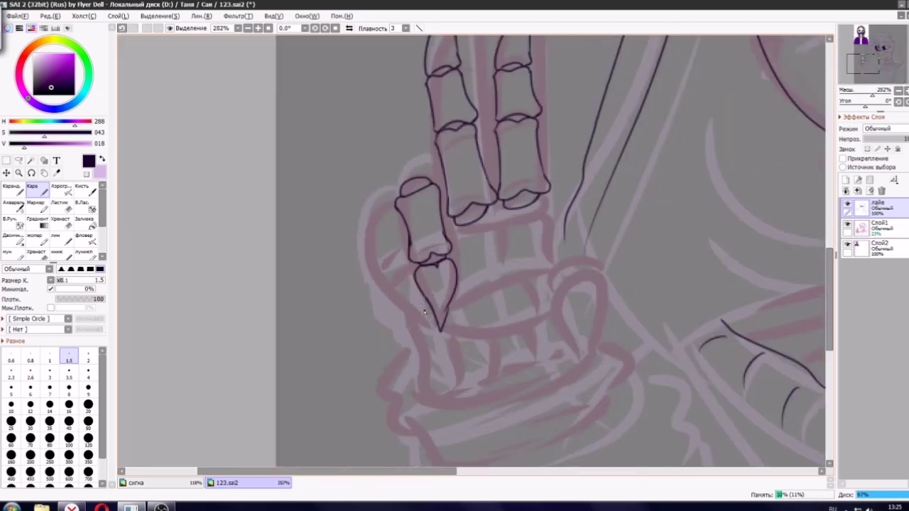
scroll(425, 312, up, 8)
mouse_move(369, 245)
mouse_down()
mouse_move(441, 363)
mouse_move(478, 330)
mouse_move(503, 269)
mouse_up()
key(ctrl+z)
key(ctrl+z)
key(ctrl+z)
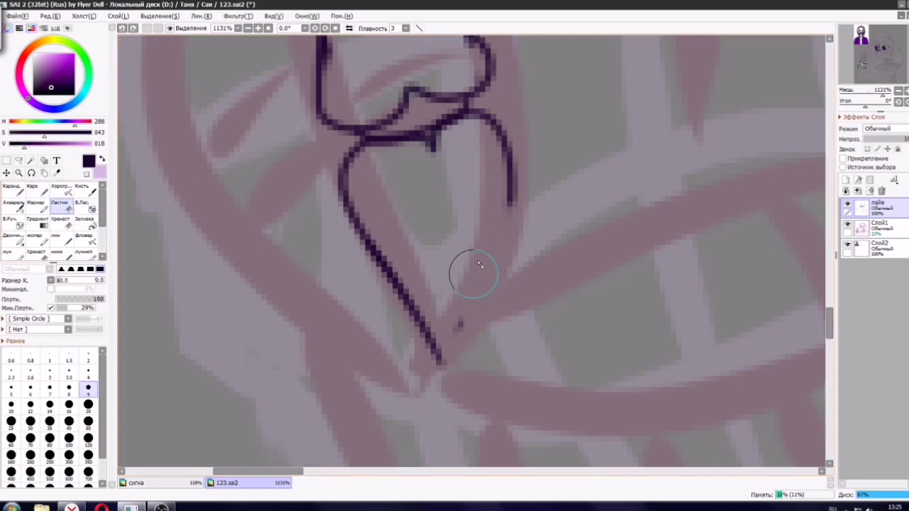
drag(508, 146, 459, 376)
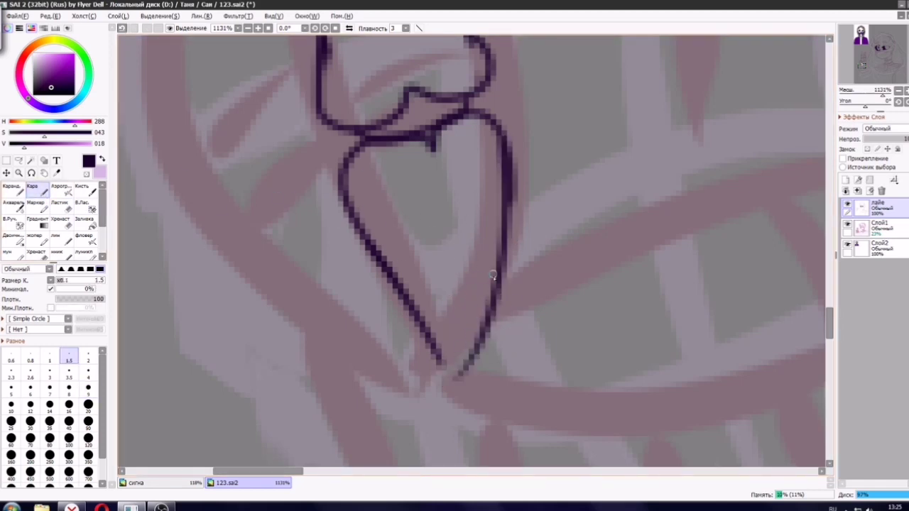
key(ctrl+z)
drag(511, 171, 451, 367)
key(ctrl+z)
mouse_move(509, 142)
mouse_down()
mouse_move(466, 372)
mouse_move(480, 355)
mouse_move(456, 383)
mouse_up()
key(ctrl+z)
scroll(454, 385, down, 8)
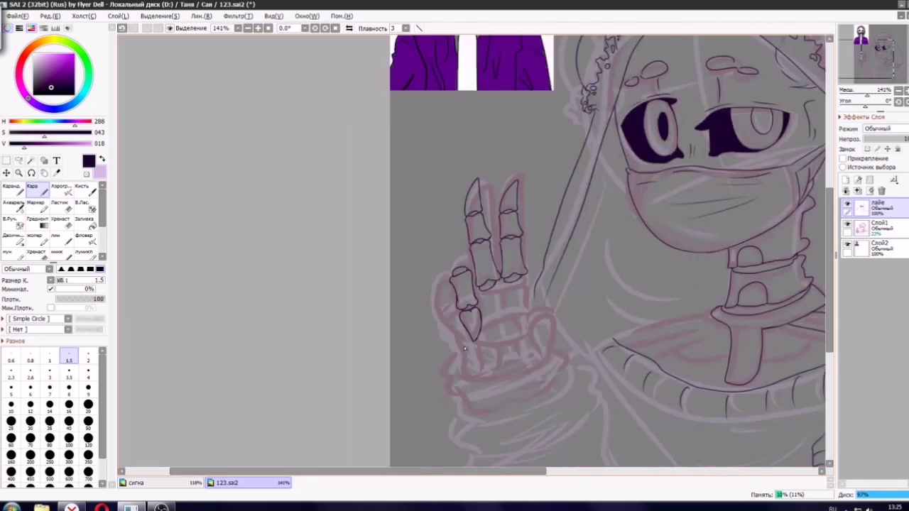
scroll(464, 346, up, 5)
scroll(427, 257, down, 3)
scroll(428, 258, up, 2)
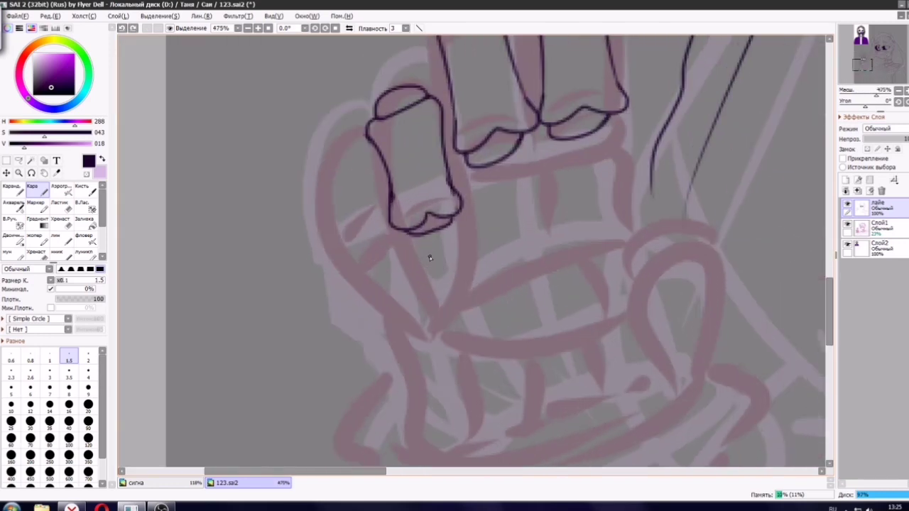
Ink the pointed tip bone beneath the inner folded finger's bone, ending at the sketched palm edge.
drag(418, 235, 448, 333)
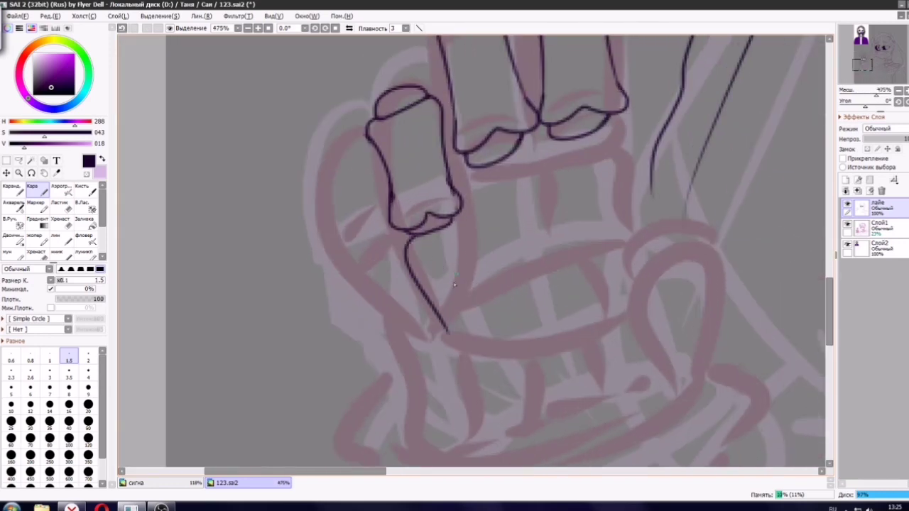
mouse_move(452, 223)
mouse_down()
mouse_move(463, 264)
mouse_move(450, 330)
mouse_up()
key(ctrl+z)
Ink the knuckle cap, bone and pointed tip of the outer folded finger, partly hidden behind the inner folded one.
drag(365, 129, 337, 164)
mouse_move(338, 164)
mouse_down()
mouse_move(371, 141)
mouse_move(332, 171)
mouse_move(363, 254)
mouse_move(406, 254)
mouse_move(434, 349)
mouse_up()
key(ctrl+z)
key(ctrl+z)
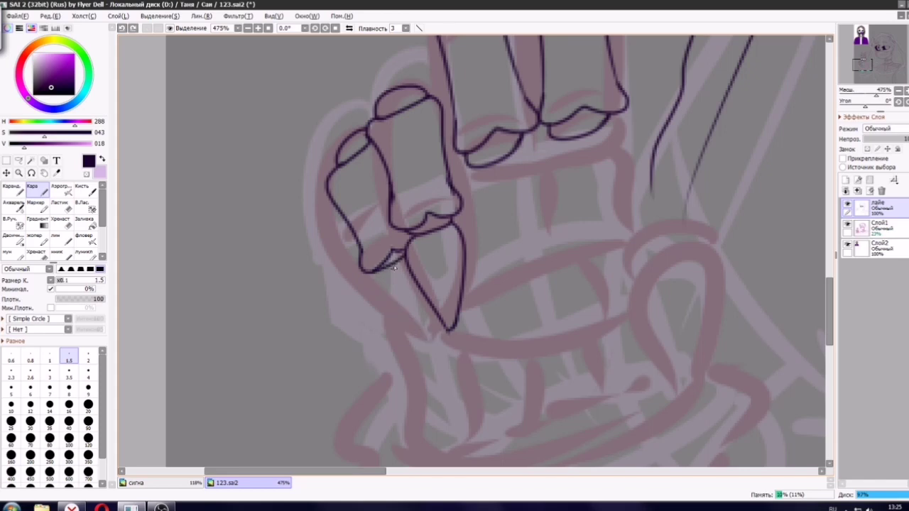
drag(374, 273, 431, 311)
key(ctrl+z)
drag(374, 274, 429, 311)
Ink the curved wrist line beneath the palm, from the thumb's base across to the palm's outer edge.
scroll(435, 286, down, 5)
scroll(424, 241, up, 3)
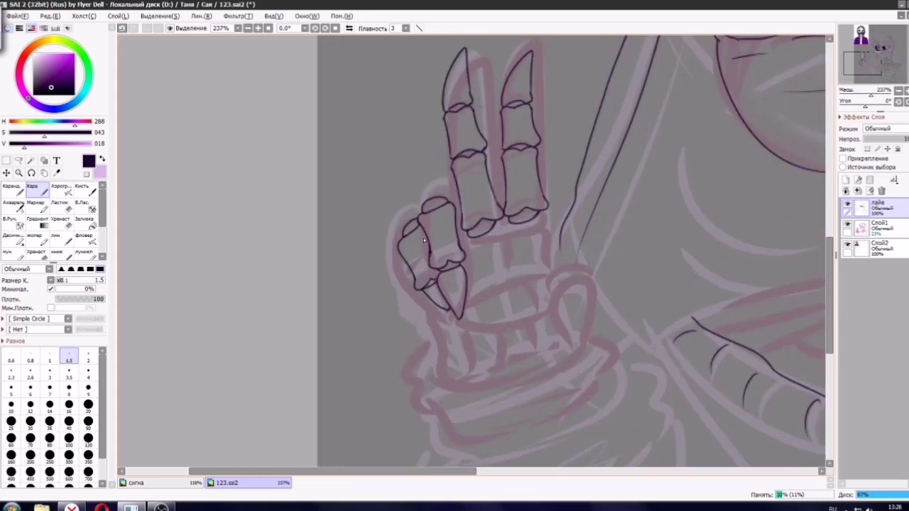
scroll(424, 241, down, 3)
scroll(491, 239, up, 5)
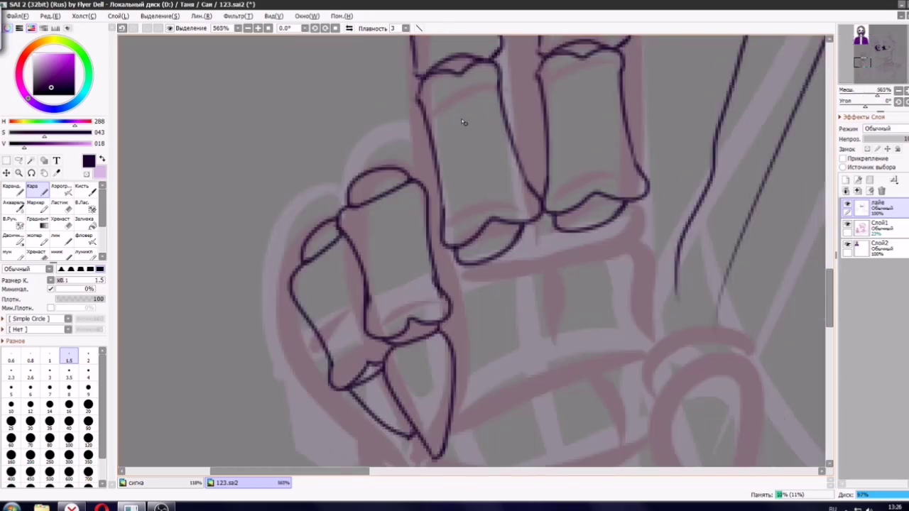
scroll(476, 197, down, 6)
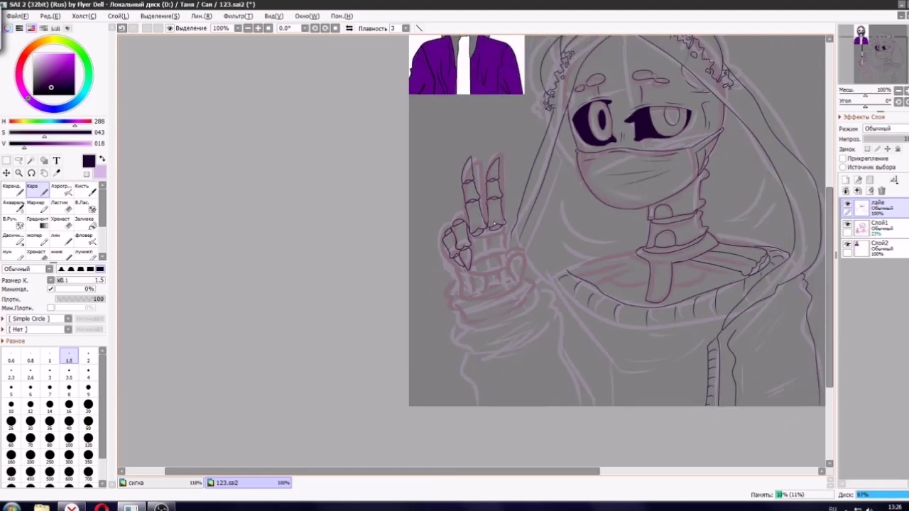
scroll(510, 244, up, 5)
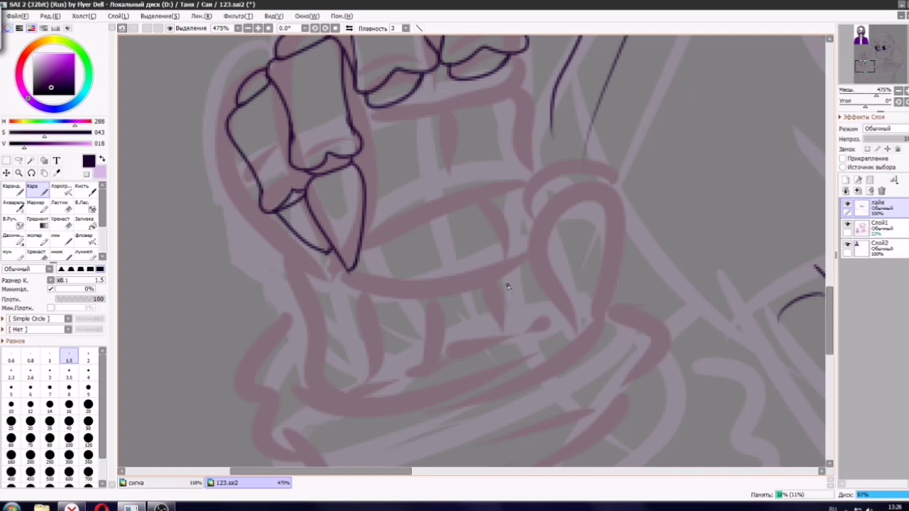
mouse_move(603, 322)
mouse_down()
mouse_move(326, 386)
mouse_move(302, 376)
mouse_up()
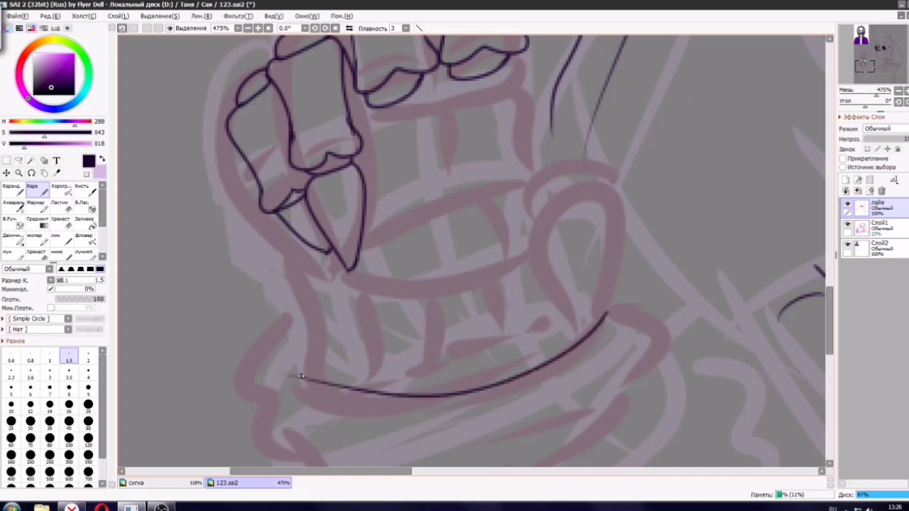
drag(297, 244, 313, 359)
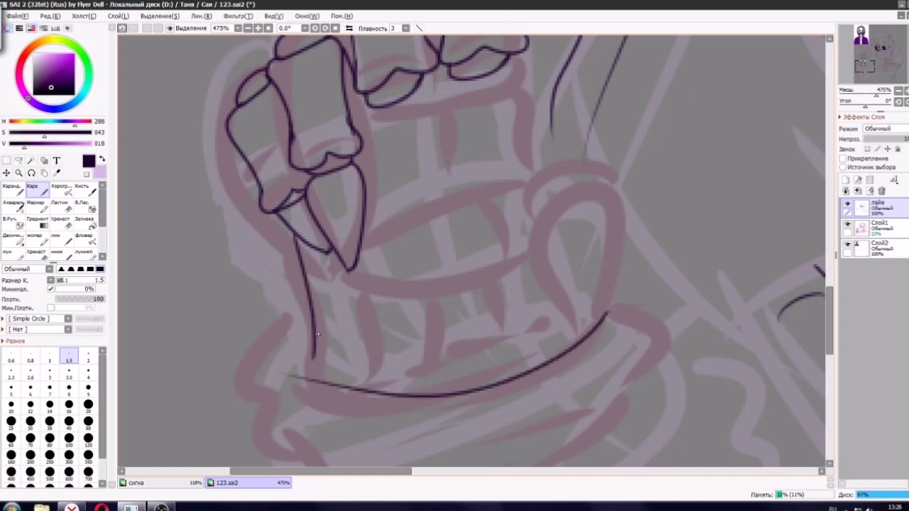
key(ctrl+z)
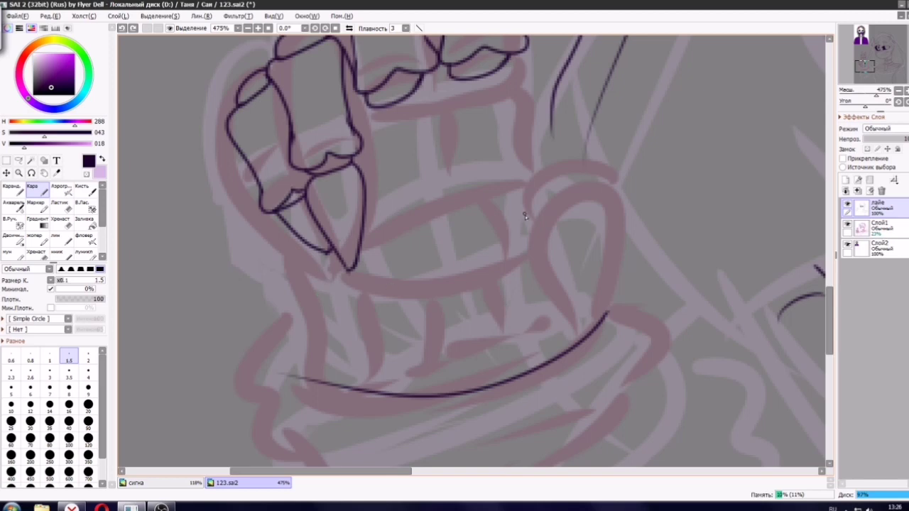
Ink the thumb's lower bone with both sides and a notched upper end, and cap it with a rounded knuckle.
mouse_move(608, 312)
mouse_down()
mouse_move(620, 213)
mouse_move(589, 210)
mouse_move(557, 313)
mouse_move(558, 345)
mouse_up()
key(ctrl+z)
mouse_move(621, 215)
mouse_down()
mouse_move(568, 212)
mouse_move(533, 241)
mouse_move(556, 347)
mouse_up()
key(ctrl+z)
key(ctrl+z)
drag(620, 217, 582, 219)
mouse_move(585, 215)
mouse_down()
mouse_move(535, 233)
mouse_move(559, 292)
mouse_move(561, 348)
mouse_up()
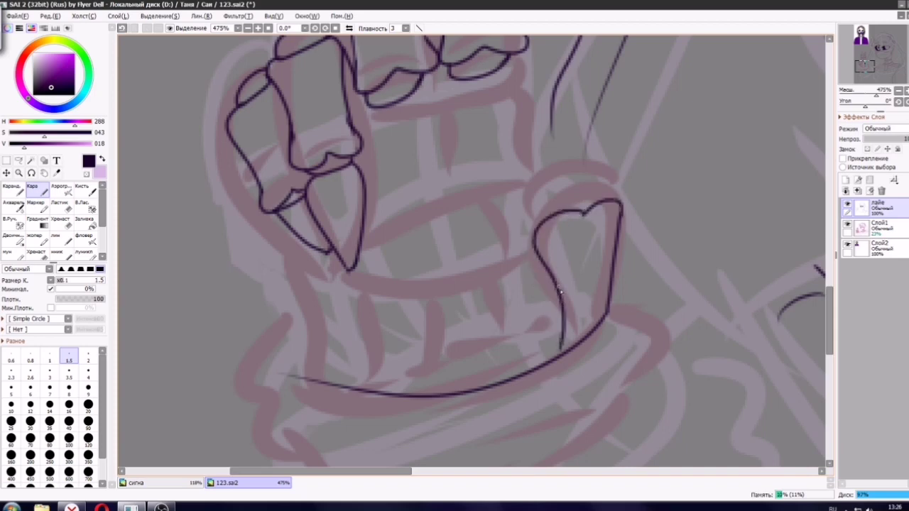
key(ctrl+z)
mouse_move(584, 215)
mouse_down()
mouse_move(551, 302)
mouse_move(544, 364)
mouse_up()
mouse_move(547, 219)
mouse_down()
mouse_move(559, 198)
mouse_move(614, 201)
mouse_up()
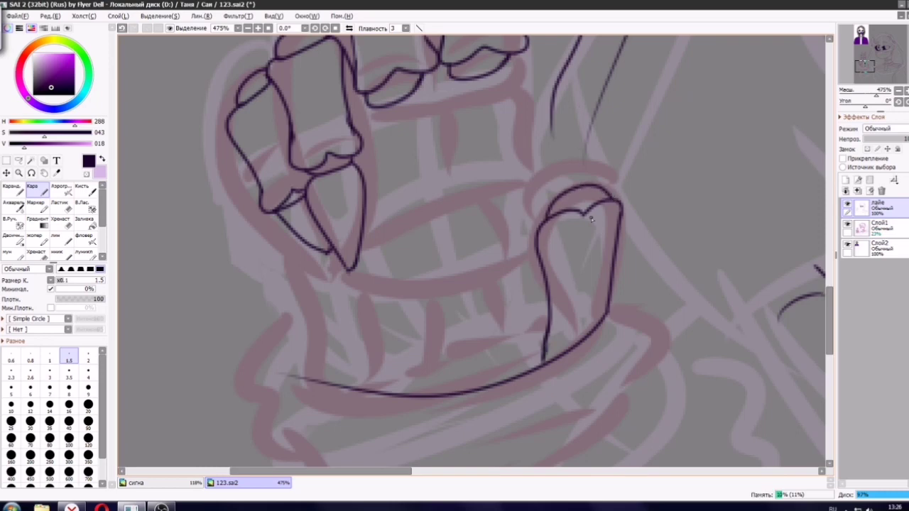
Ink the thumb's middle bone folding inward over the palm, with its upper edge, notched end and underside.
mouse_move(593, 184)
mouse_down()
mouse_move(574, 169)
mouse_move(447, 228)
mouse_up()
key(ctrl+z)
mouse_move(588, 181)
mouse_down()
mouse_move(481, 192)
mouse_move(490, 196)
mouse_move(477, 211)
mouse_move(525, 257)
mouse_up()
key(ctrl+z)
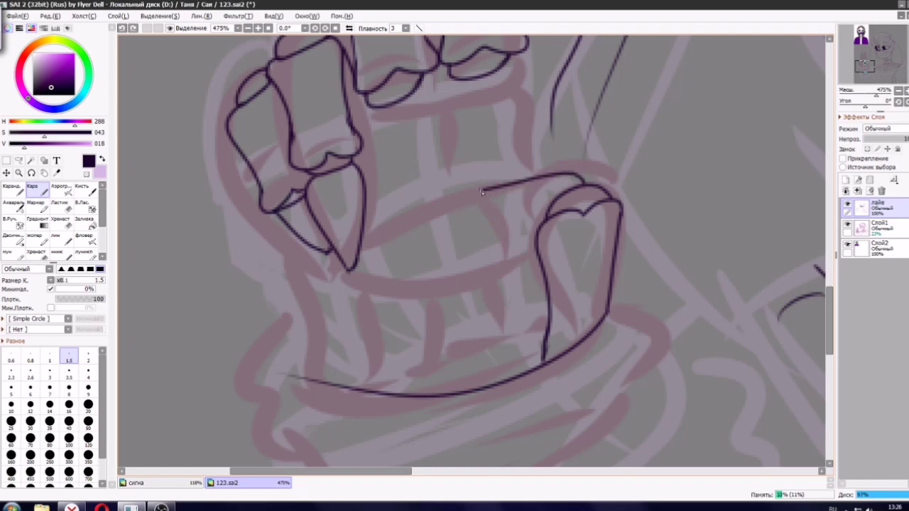
mouse_move(482, 191)
mouse_down()
mouse_move(487, 235)
mouse_move(526, 255)
mouse_move(538, 248)
mouse_up()
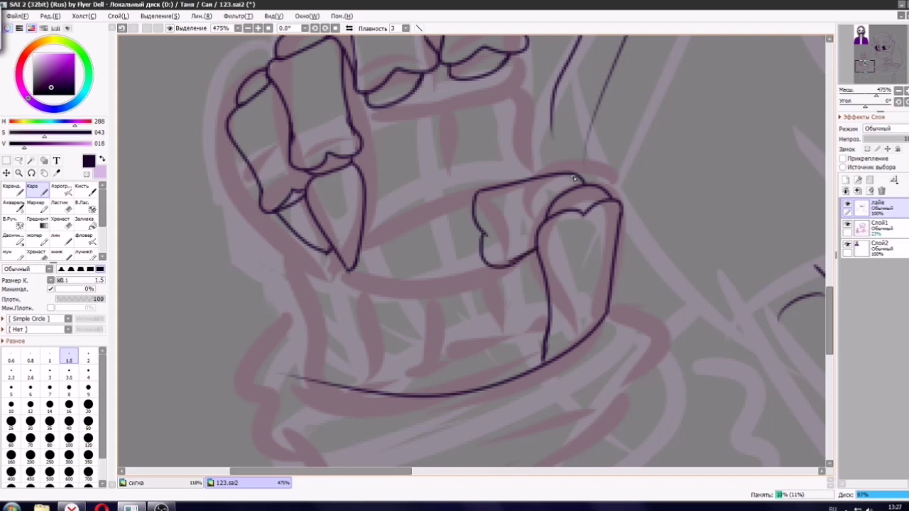
Ink small curved joint caps at both ends of the thumb's middle bone.
mouse_move(572, 176)
mouse_down()
mouse_move(564, 196)
mouse_move(610, 192)
mouse_up()
key(ctrl+z)
drag(472, 205, 485, 265)
key(ctrl+z)
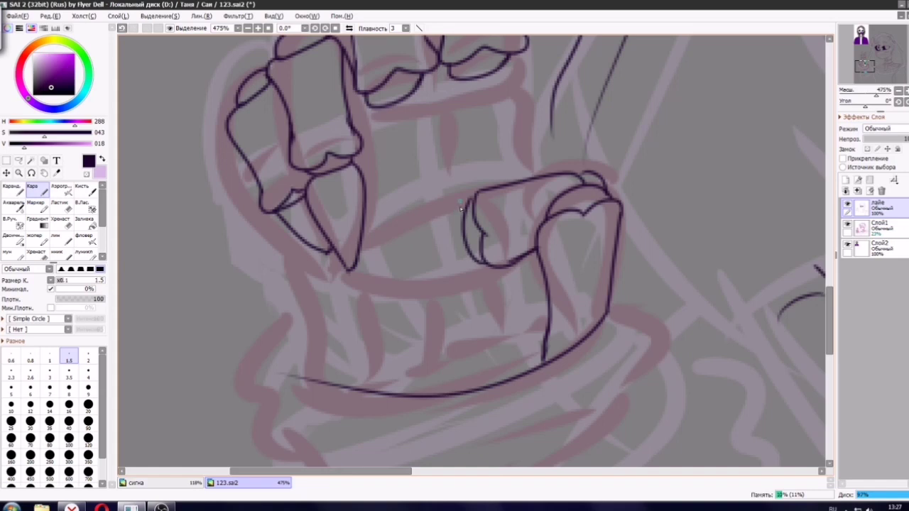
Try to ink the thumb's tip bone as a long shape reaching the inner folded finger's tip.
scroll(508, 277, down, 7)
scroll(489, 263, up, 9)
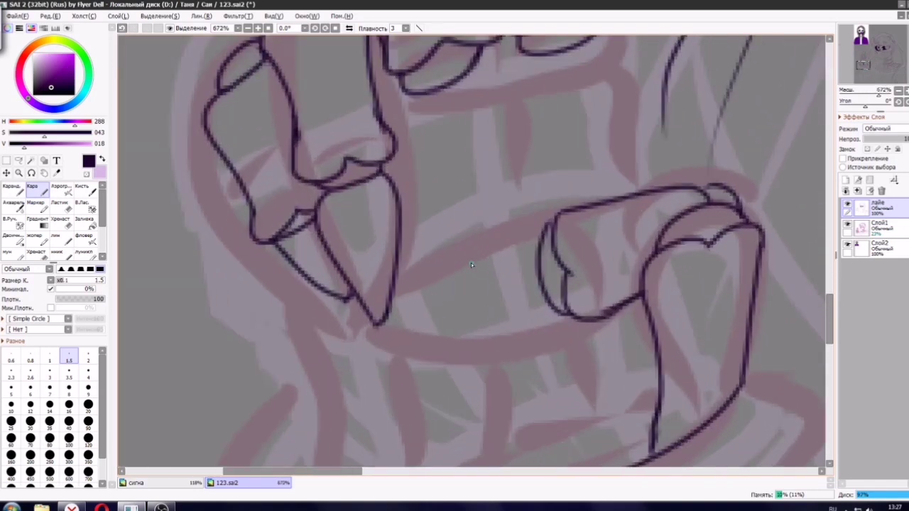
key(ctrl+z)
mouse_move(540, 234)
mouse_down()
mouse_move(444, 276)
mouse_move(396, 282)
mouse_up()
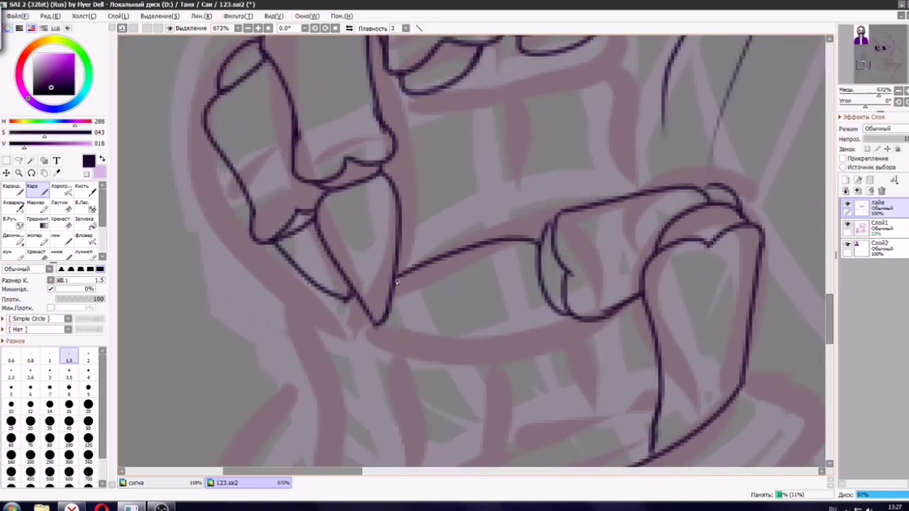
drag(562, 313, 404, 350)
key(ctrl+z)
mouse_move(559, 305)
mouse_down()
mouse_move(388, 352)
mouse_move(514, 343)
mouse_move(393, 334)
mouse_move(414, 336)
mouse_up()
key(ctrl+z)
key(ctrl+z)
Try to ink the palm edge running from the folded fingertips to the lower edge of the thumb's tip bone.
mouse_move(365, 304)
mouse_down()
mouse_move(402, 341)
mouse_move(329, 323)
mouse_move(400, 338)
mouse_up()
key(ctrl+z)
key(ctrl+z)
key(ctrl+z)
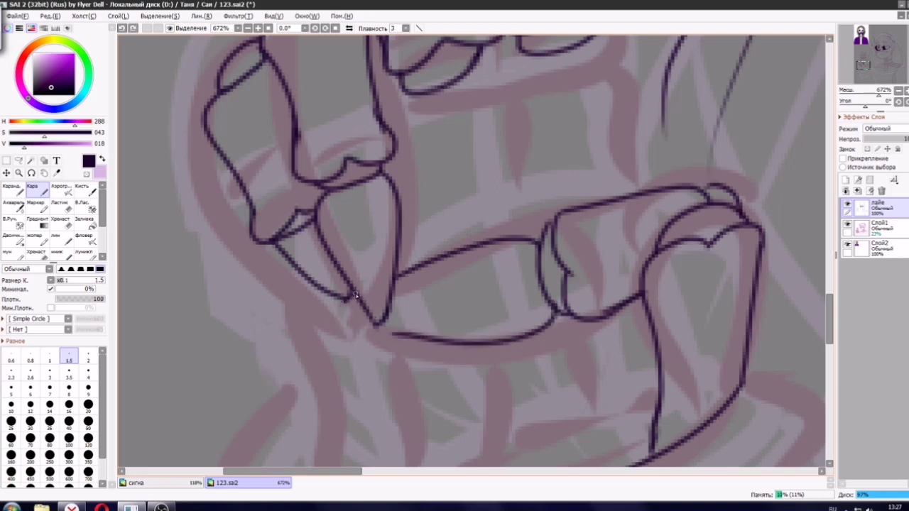
drag(356, 293, 330, 321)
drag(331, 323, 409, 340)
scroll(430, 274, down, 8)
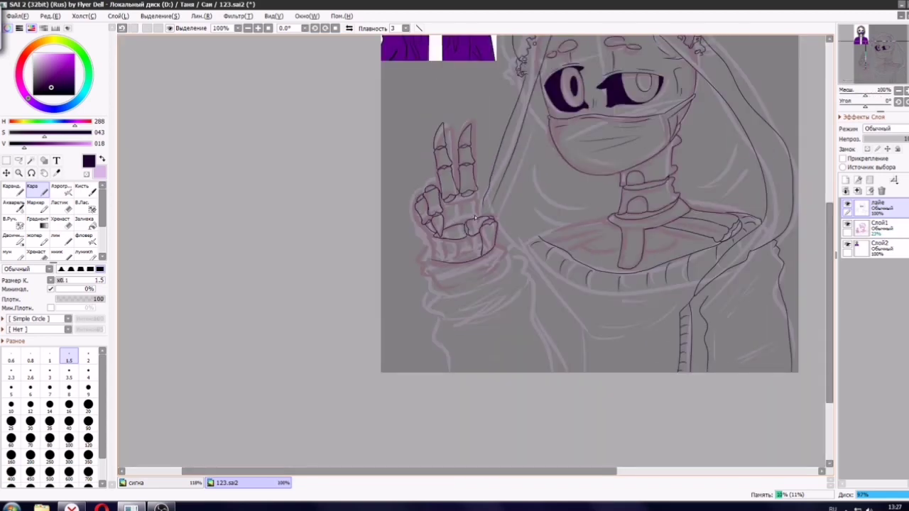
scroll(438, 233, up, 9)
key(ctrl+z)
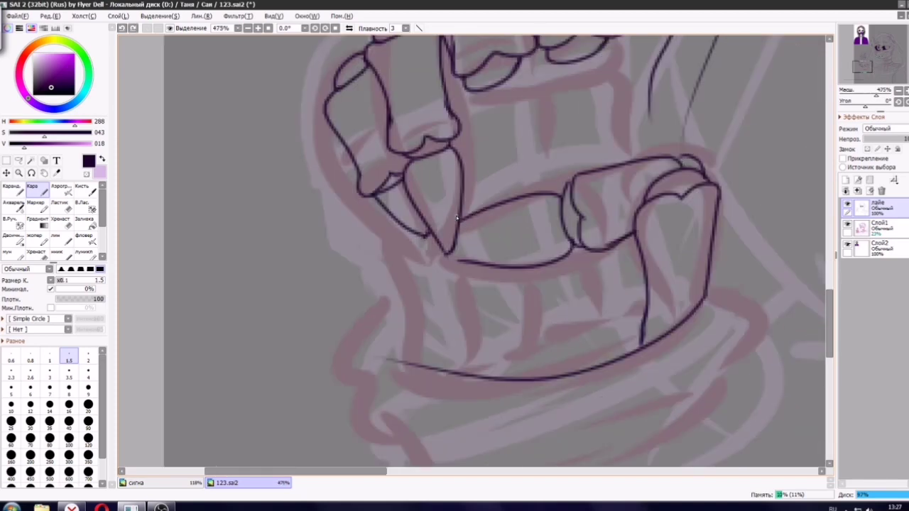
Undo the long thumb tip outline and redraw it as a shorter, rounded bone ending before the folded finger.
key(ctrl+z)
key(ctrl+z)
mouse_move(565, 187)
mouse_down()
mouse_move(480, 231)
mouse_move(491, 254)
mouse_move(571, 247)
mouse_move(495, 260)
mouse_up()
key(ctrl+z)
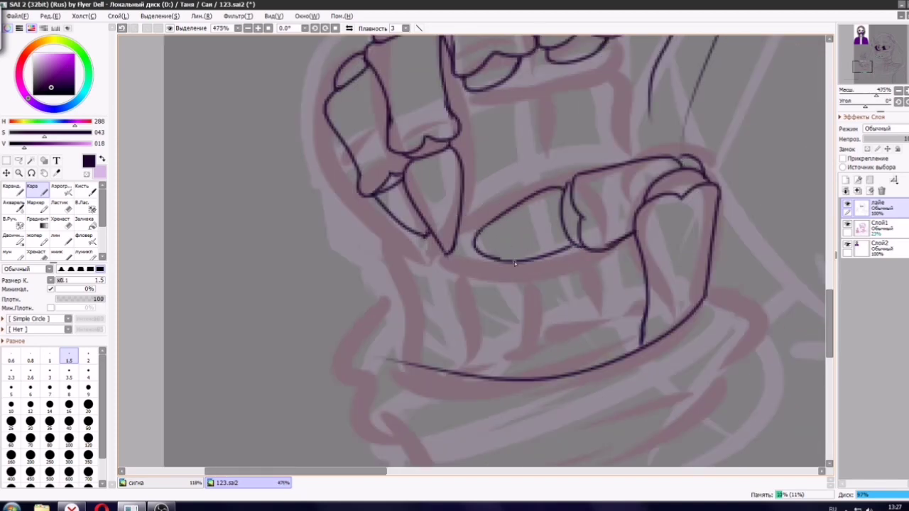
Sample the dark purple line colour from the character's filled eye as the drawing colour.
scroll(596, 212, down, 5)
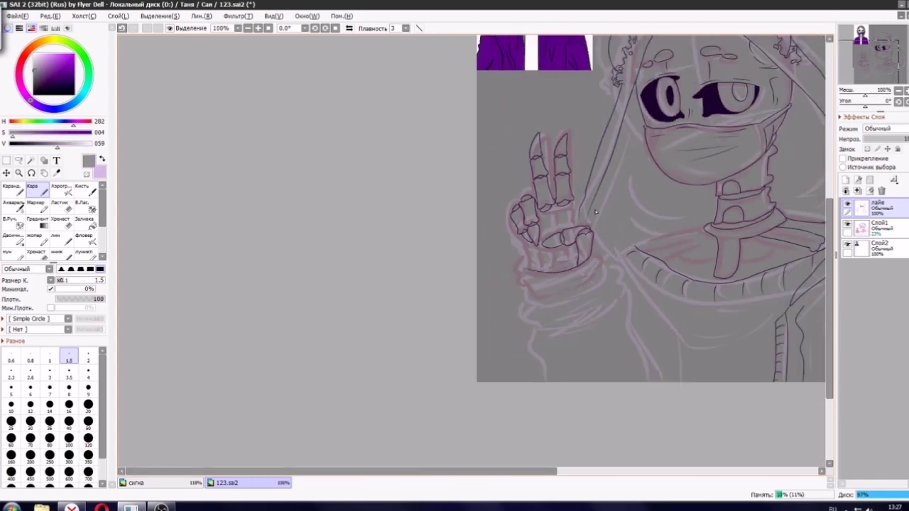
scroll(548, 231, up, 6)
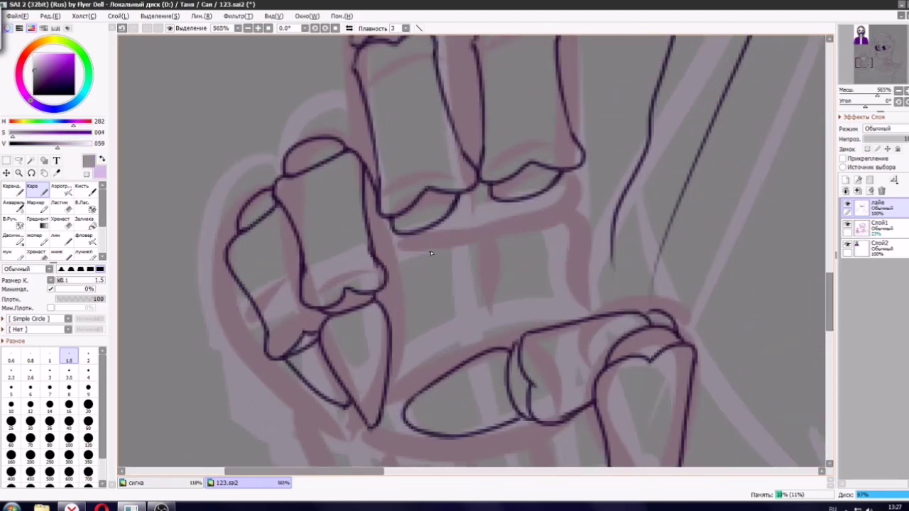
key(ctrl+z)
scroll(614, 257, down, 10)
right_click(710, 93)
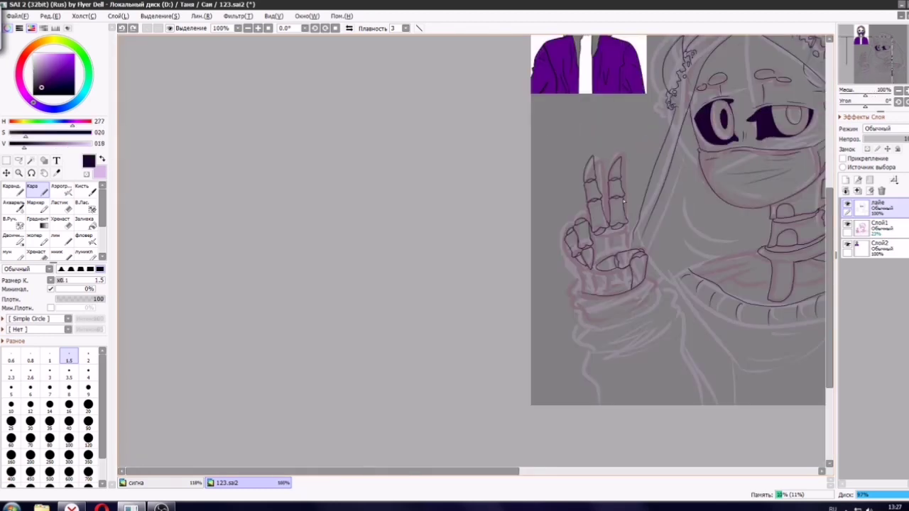
Ink the dividing line between the two palm bones and the inner palm edge, from the extended fingers' bases down to the thumb.
scroll(616, 255, up, 7)
scroll(690, 226, up, 3)
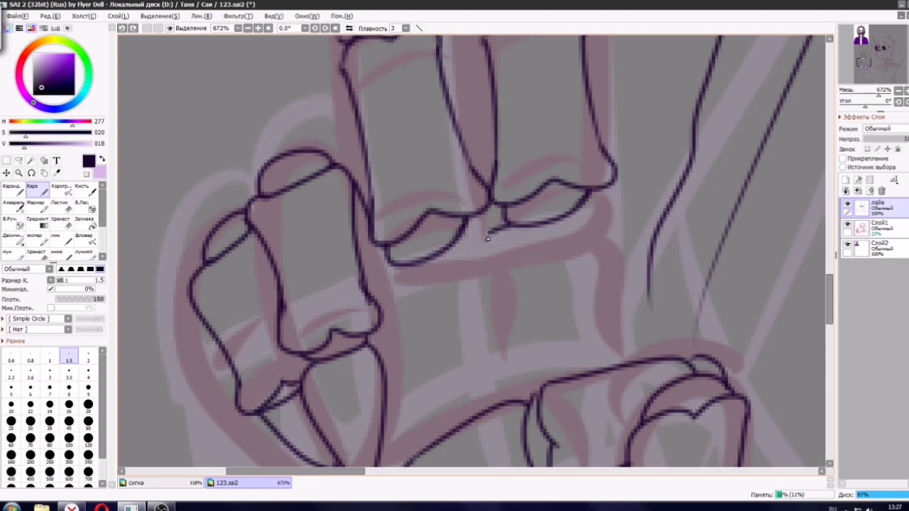
mouse_move(488, 231)
mouse_down()
mouse_move(511, 352)
mouse_move(507, 408)
mouse_up()
mouse_move(580, 205)
mouse_down()
mouse_move(609, 241)
mouse_move(622, 383)
mouse_move(612, 321)
mouse_move(619, 366)
mouse_up()
key(ctrl+z)
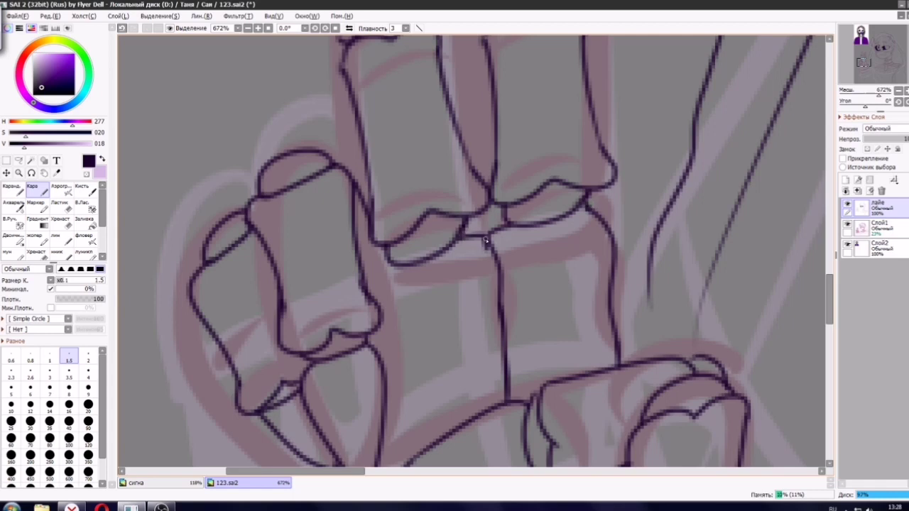
Ink the outer side of the palm bone below the extended finger nearest the folded ones, and link it to the inner folded finger.
key(ctrl+z)
drag(383, 267, 400, 426)
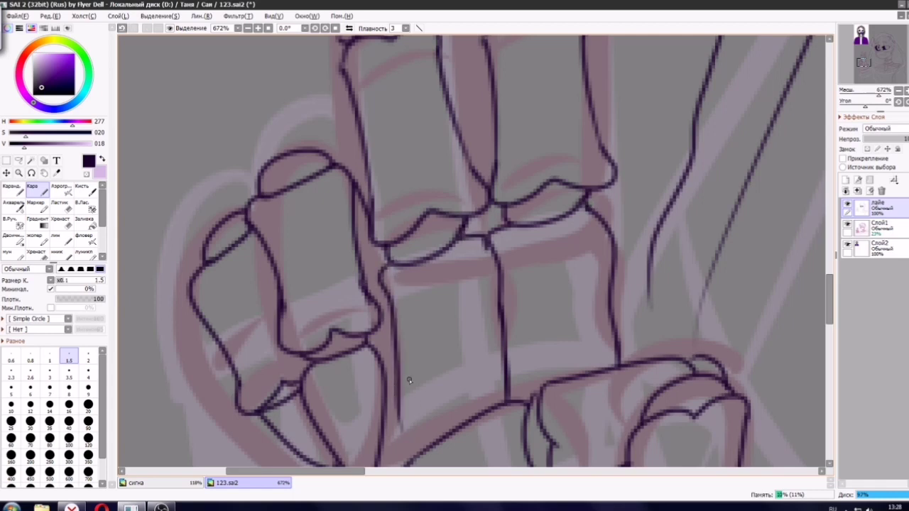
mouse_move(383, 286)
mouse_down()
mouse_move(368, 292)
mouse_move(368, 276)
mouse_up()
key(ctrl+z)
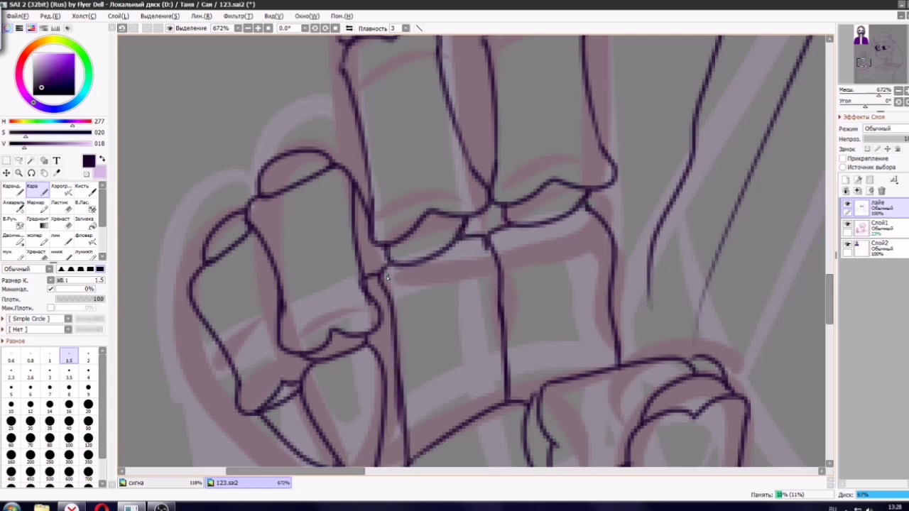
Undo the latest outline strokes on the lower bones of the two raised fingers.
scroll(401, 264, down, 4)
scroll(418, 309, up, 5)
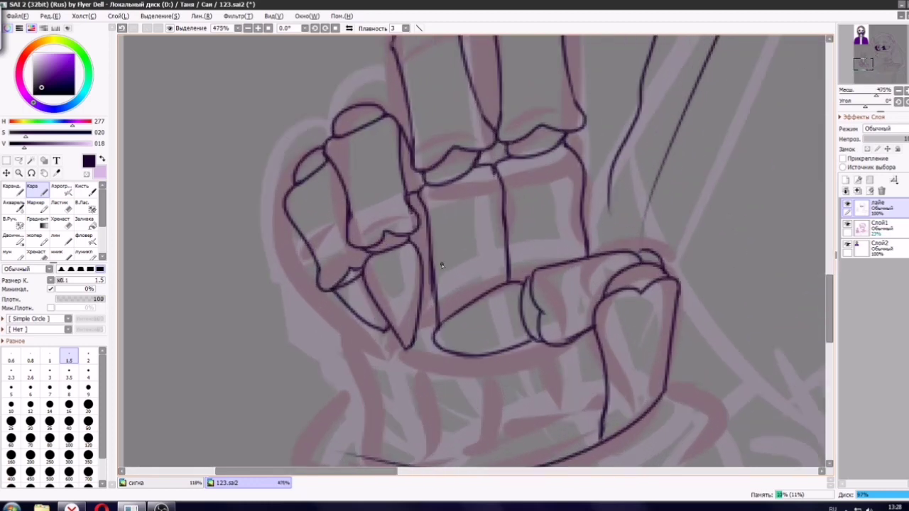
key(ctrl+z)
key(ctrl+z)
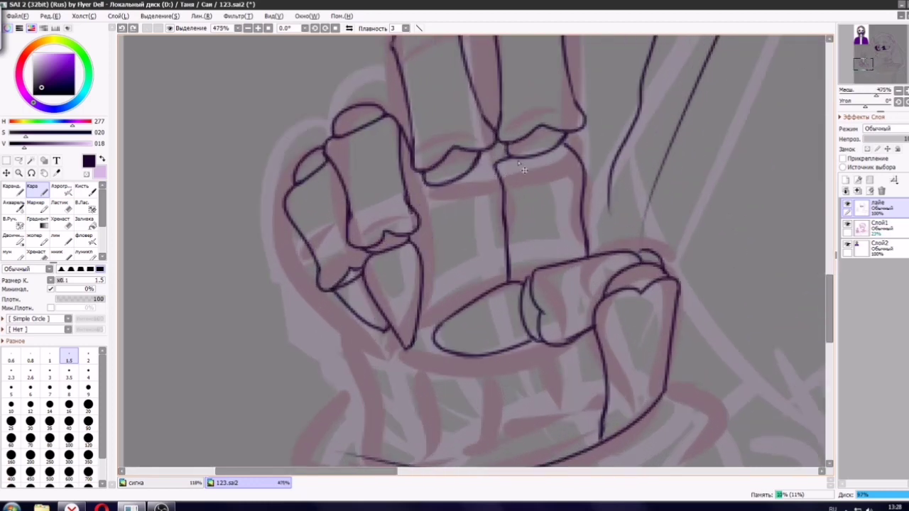
key(ctrl+z)
key(ctrl+z)
key(ctrl+z)
Redraw the side edges of the right raised finger's lower bone and the neighbouring bone's inner edge, leaving a narrow gap between them.
drag(501, 151, 521, 278)
key(ctrl+z)
key(ctrl+z)
drag(492, 158, 524, 281)
drag(566, 136, 580, 260)
key(ctrl+z)
mouse_move(485, 162)
mouse_down()
mouse_move(492, 218)
mouse_move(512, 292)
mouse_up()
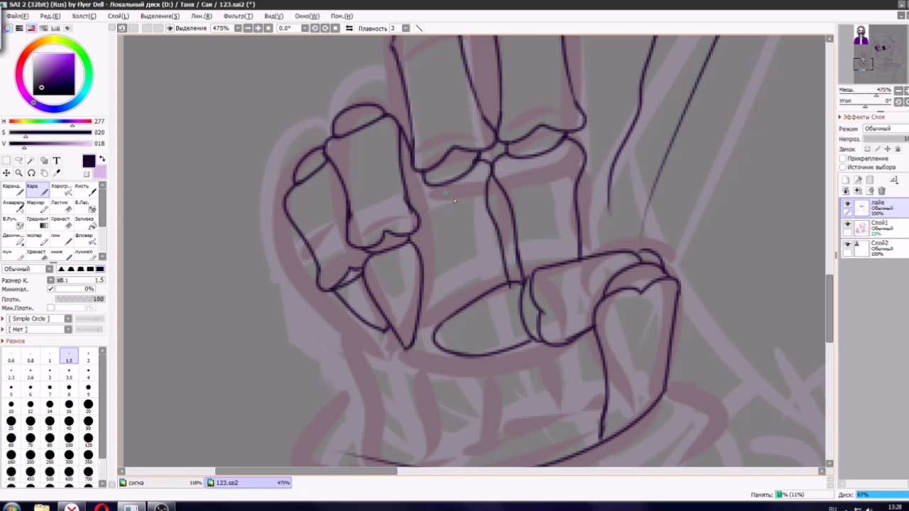
key(ctrl+z)
drag(483, 160, 507, 262)
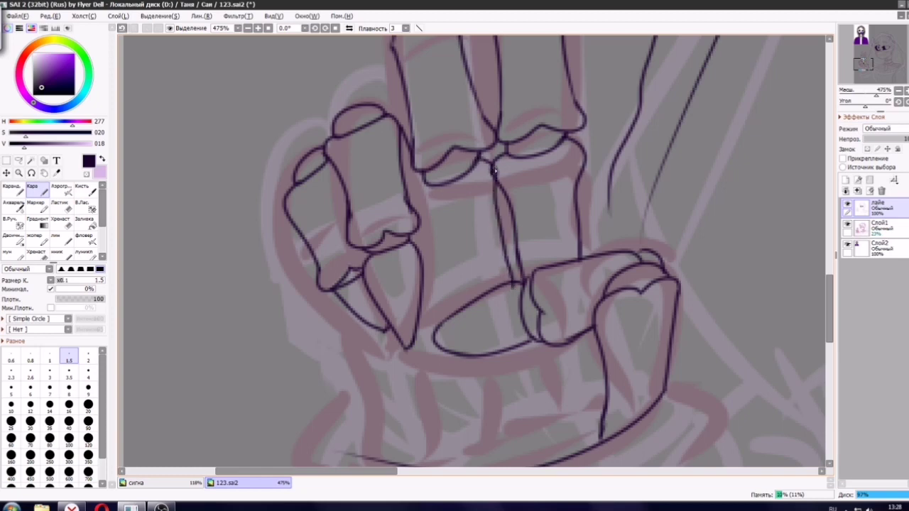
Draw the outer edge of the left raised finger's lower bone and a second, nearly parallel line beside it.
drag(423, 179, 466, 307)
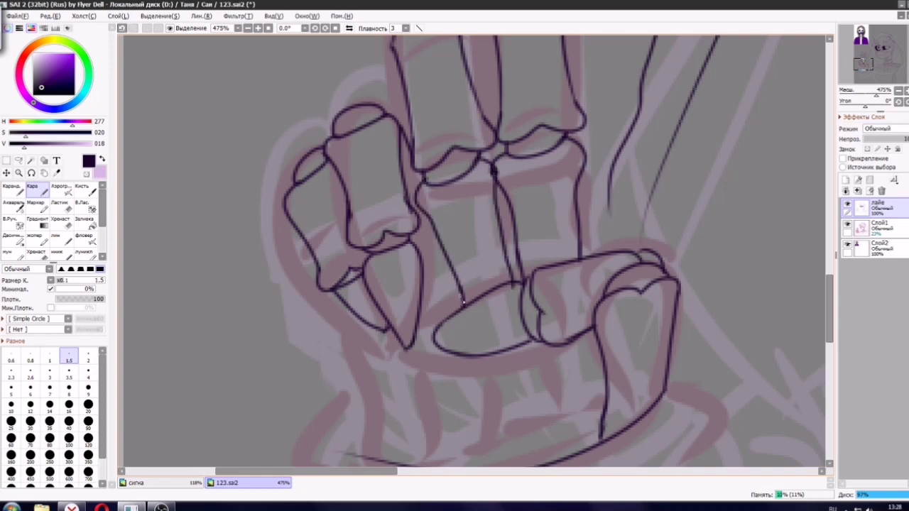
click(67, 209)
click(68, 355)
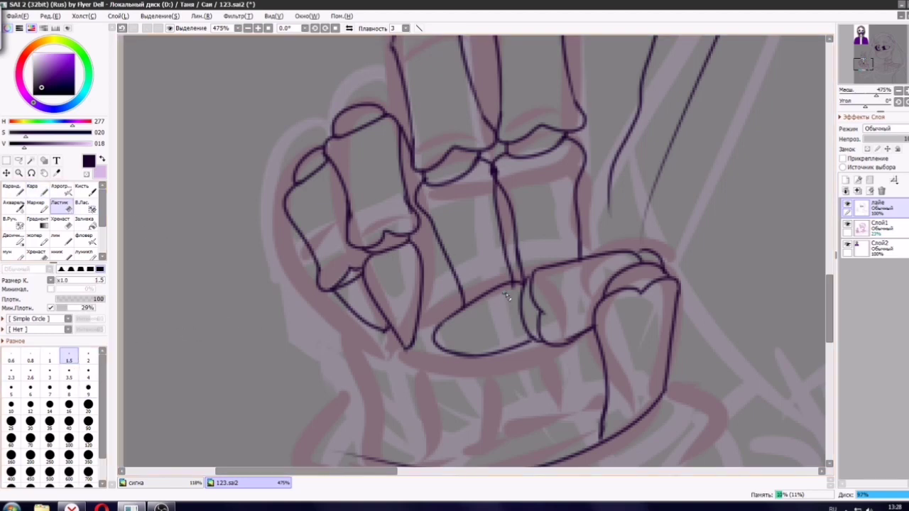
click(33, 190)
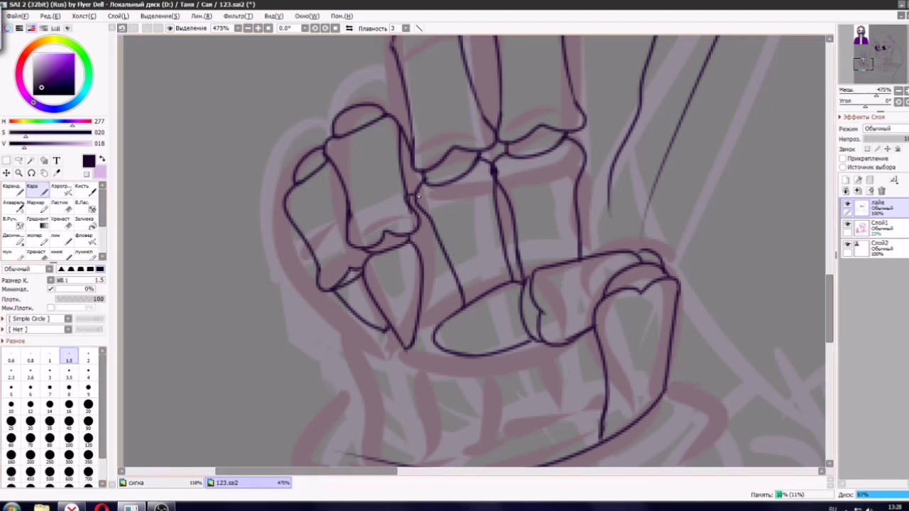
drag(419, 215, 451, 316)
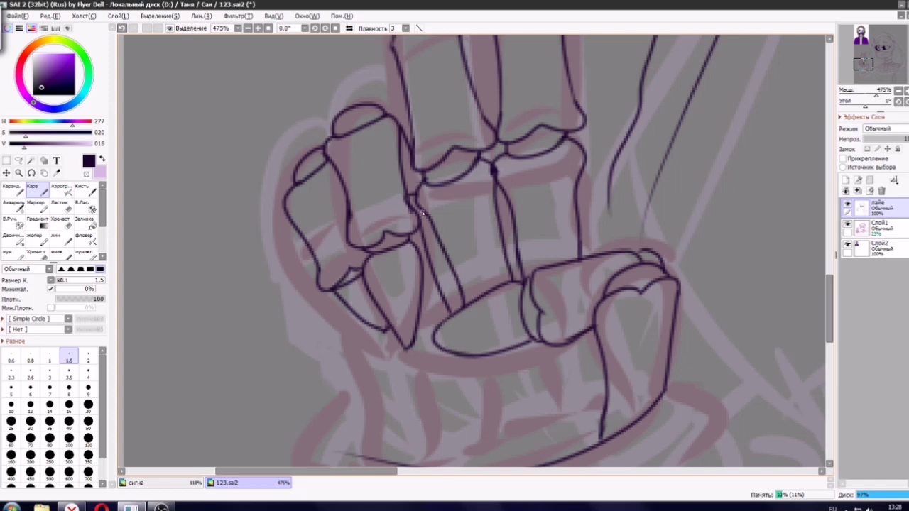
Try to outline two upright palm bones between the bent thumb and the curved wrist line.
drag(863, 66, 865, 64)
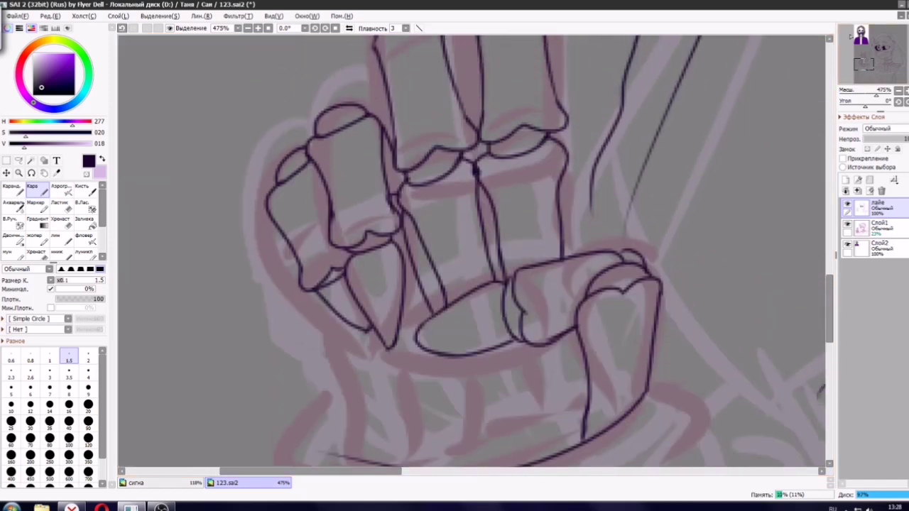
click(872, 66)
mouse_move(262, 329)
mouse_down()
mouse_move(384, 252)
mouse_move(439, 302)
mouse_move(431, 395)
mouse_up()
key(ctrl+z)
drag(428, 306, 431, 390)
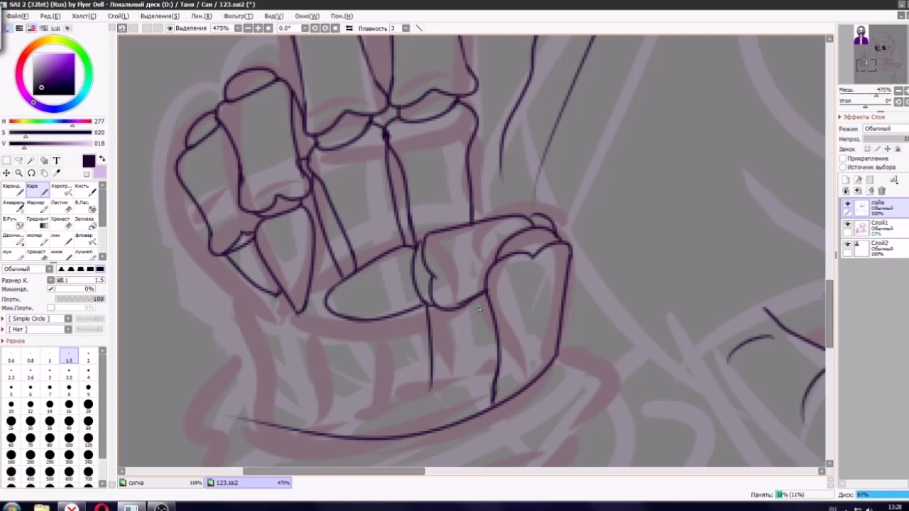
mouse_move(480, 291)
mouse_down()
mouse_move(490, 380)
mouse_move(479, 393)
mouse_up()
key(ctrl+z)
mouse_move(431, 385)
mouse_down()
mouse_move(470, 414)
mouse_move(478, 382)
mouse_move(482, 389)
mouse_up()
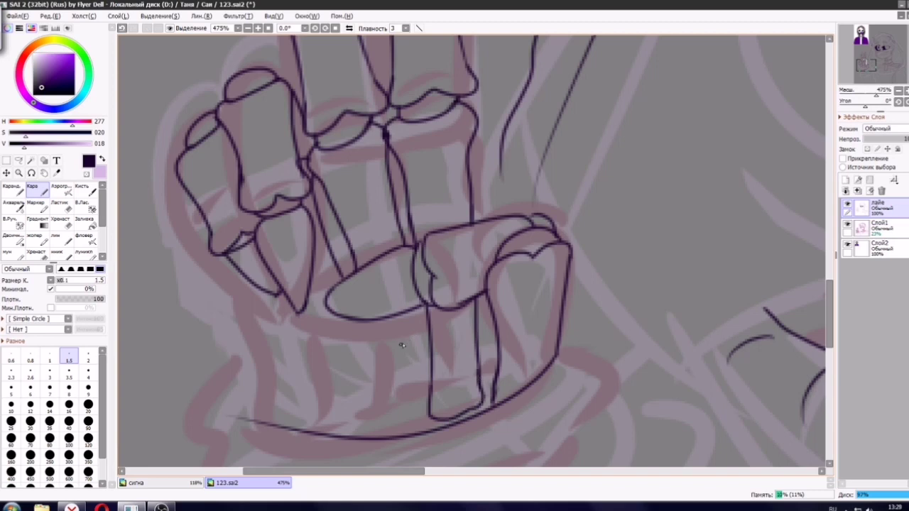
key(ctrl+z)
mouse_move(365, 324)
mouse_down()
mouse_move(367, 384)
mouse_move(390, 437)
mouse_up()
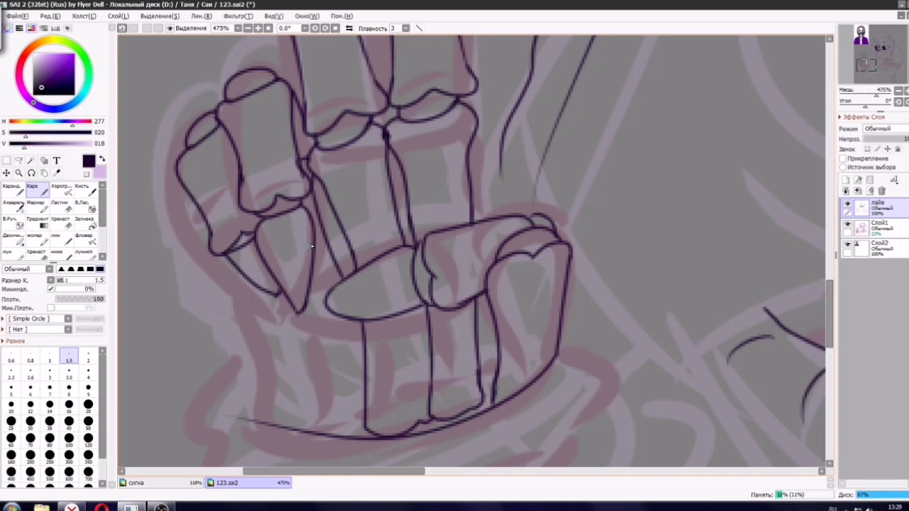
Undo the strokes of the two upright palm bones.
key(e)
scroll(416, 269, down, 13)
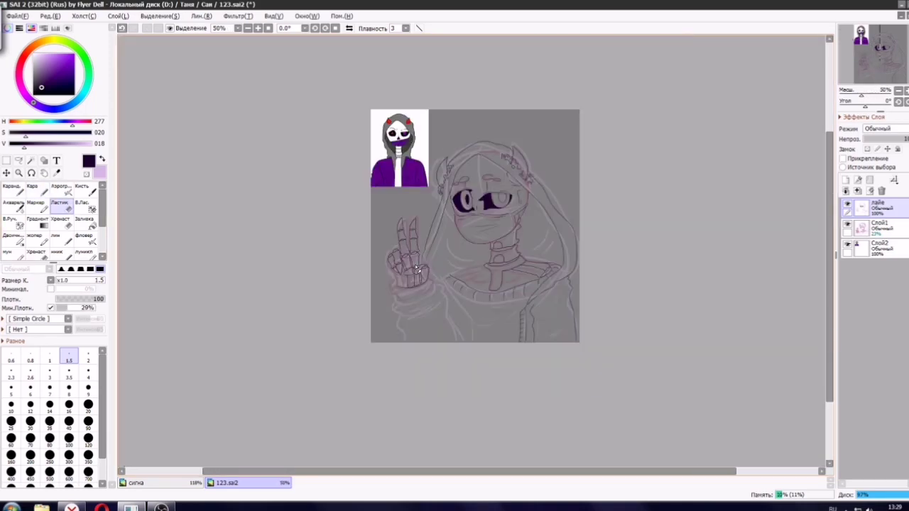
scroll(381, 267, up, 6)
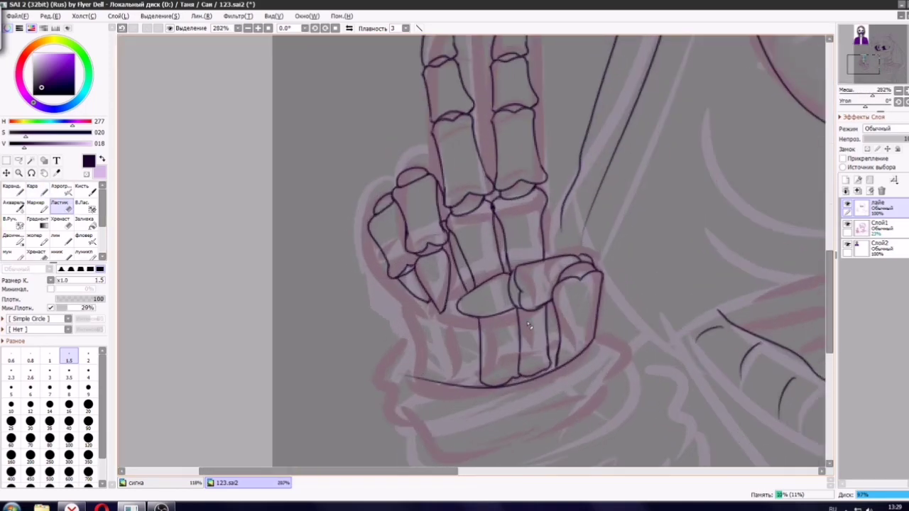
scroll(526, 328, up, 2)
key(ctrl+z)
key(ctrl+z)
key(ctrl+z)
key(ctrl+z)
key(ctrl+z)
key(ctrl+z)
key(ctrl+z)
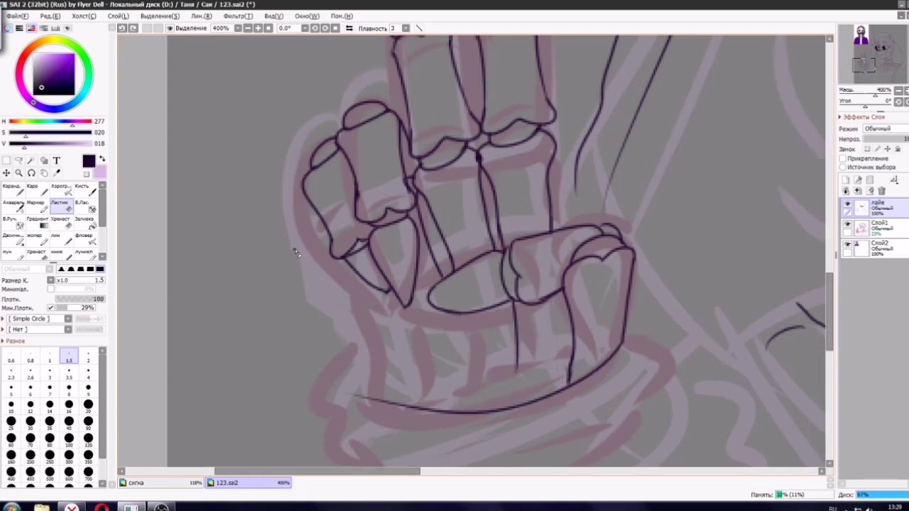
key(e)
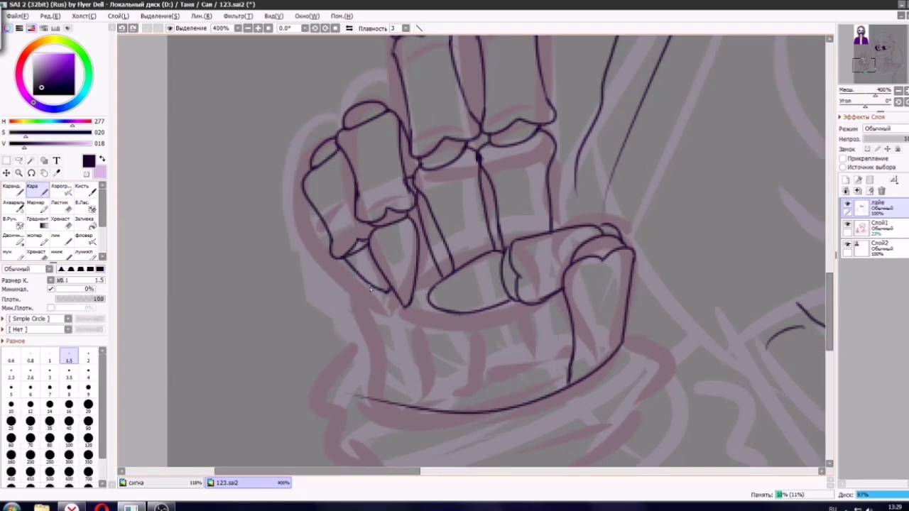
Try to draw slanted palm bones running from the bent fingers down to the wrist line.
drag(371, 288, 414, 390)
mouse_move(392, 302)
mouse_down()
mouse_move(450, 361)
mouse_move(432, 384)
mouse_up()
drag(473, 346, 479, 359)
key(ctrl+z)
drag(466, 315, 489, 346)
key(ctrl+z)
key(ctrl+z)
key(ctrl+z)
key(ctrl+z)
key(ctrl+z)
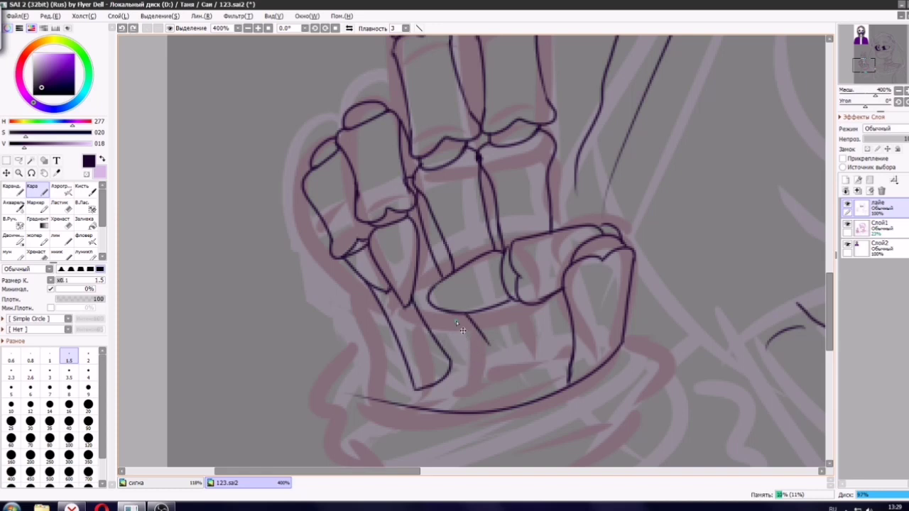
Erase the curved wrist line and the lower part of the thumb bone's outline with a size 20 eraser.
click(61, 204)
click(88, 404)
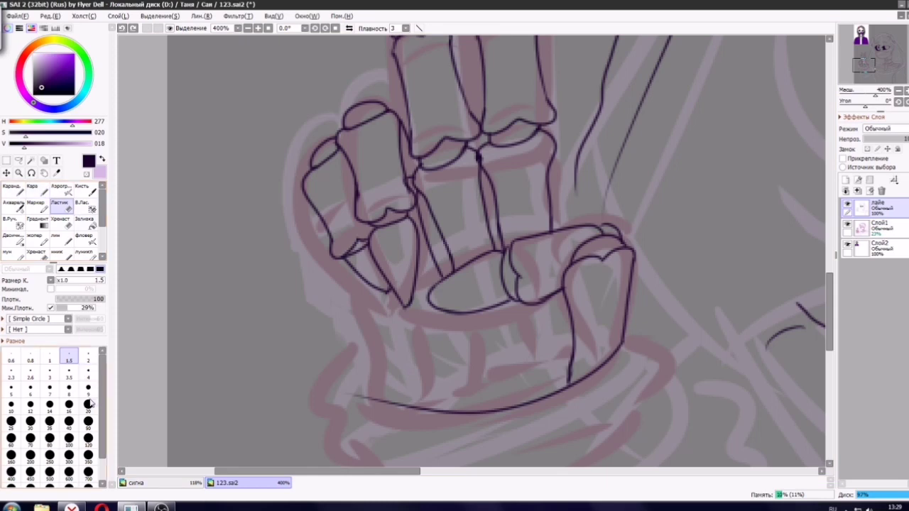
drag(426, 385, 670, 334)
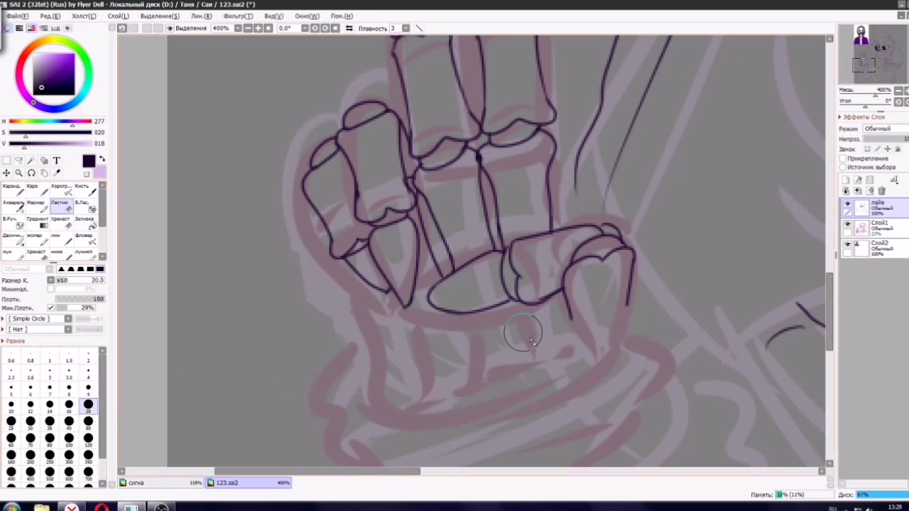
Draw a wavy upper cuff edge just below the fingers and add short bone lines connecting the fingers to it.
click(32, 188)
mouse_move(630, 308)
mouse_down()
mouse_move(580, 321)
mouse_move(415, 326)
mouse_up()
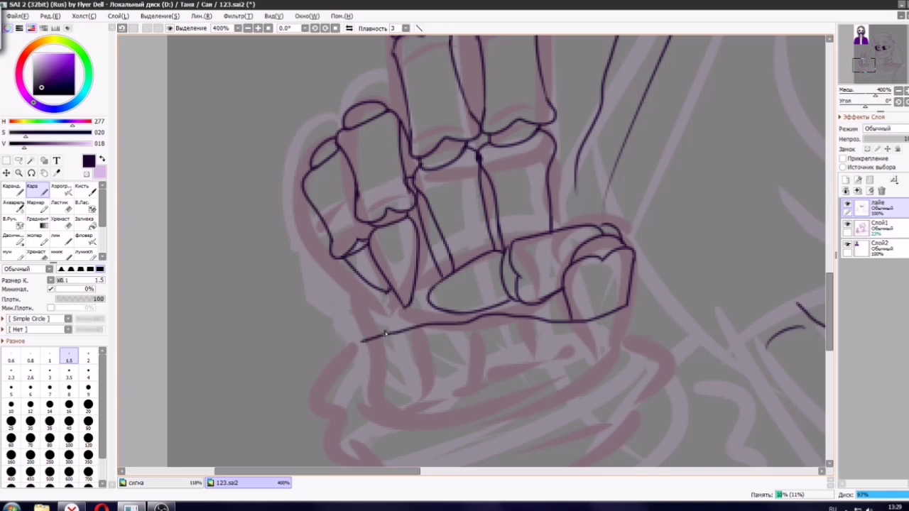
drag(364, 282, 377, 339)
drag(409, 307, 419, 326)
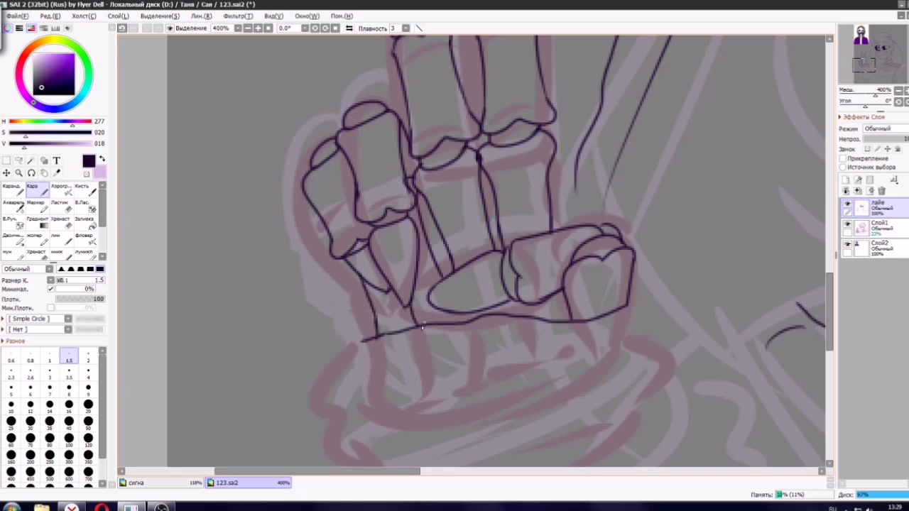
drag(415, 293, 424, 324)
drag(525, 302, 535, 321)
Outline the sides and lower edge of the sleeve cuff and add short curved rib lines across it.
drag(632, 298, 656, 385)
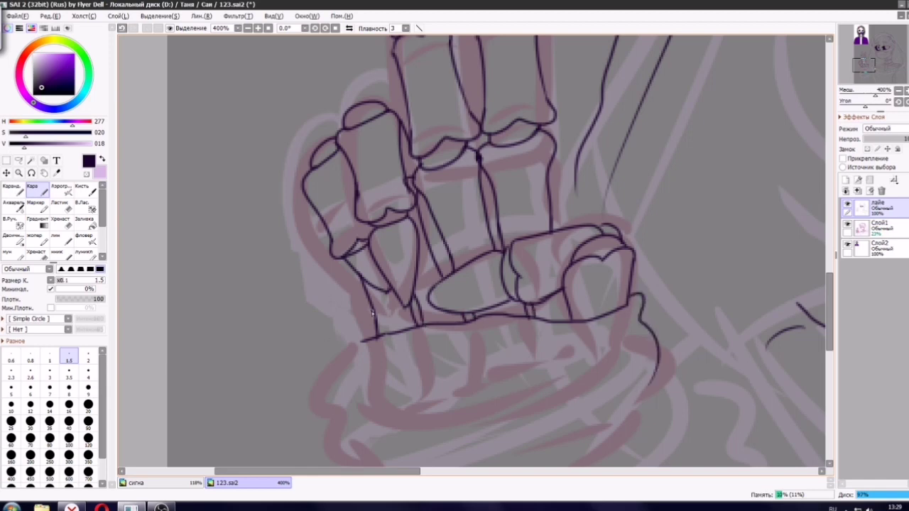
mouse_move(372, 312)
mouse_down()
mouse_move(382, 433)
mouse_move(636, 395)
mouse_move(655, 361)
mouse_up()
mouse_move(632, 326)
mouse_down()
mouse_move(622, 315)
mouse_move(630, 375)
mouse_up()
drag(591, 327, 594, 386)
drag(552, 338, 547, 386)
drag(494, 339, 491, 382)
drag(440, 343, 440, 386)
drag(408, 365, 407, 389)
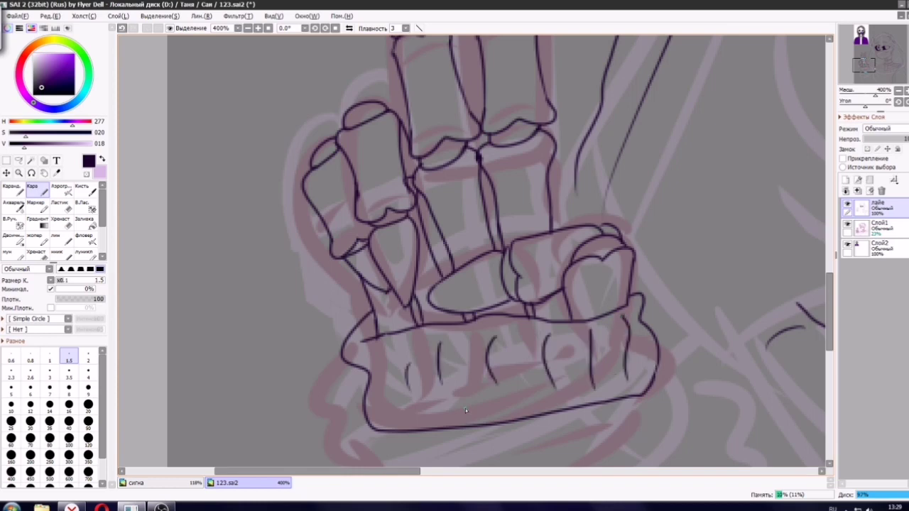
Check the line art of the whole figure with the sketch layer Слой1 temporarily hidden.
scroll(466, 408, down, 3)
scroll(581, 301, up, 3)
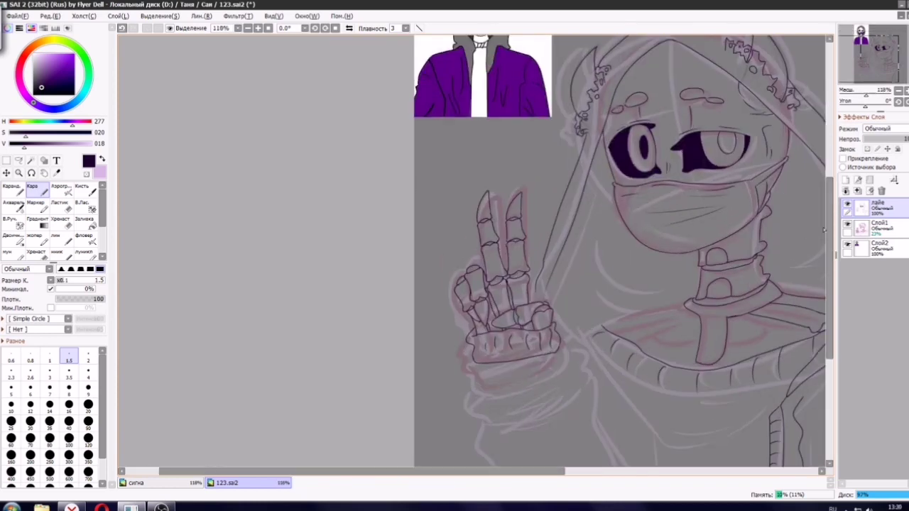
click(847, 226)
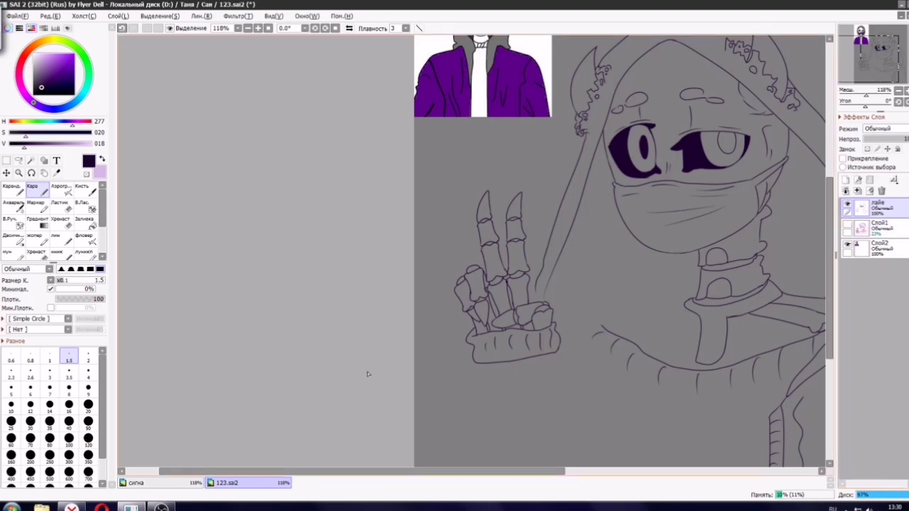
scroll(576, 284, down, 3)
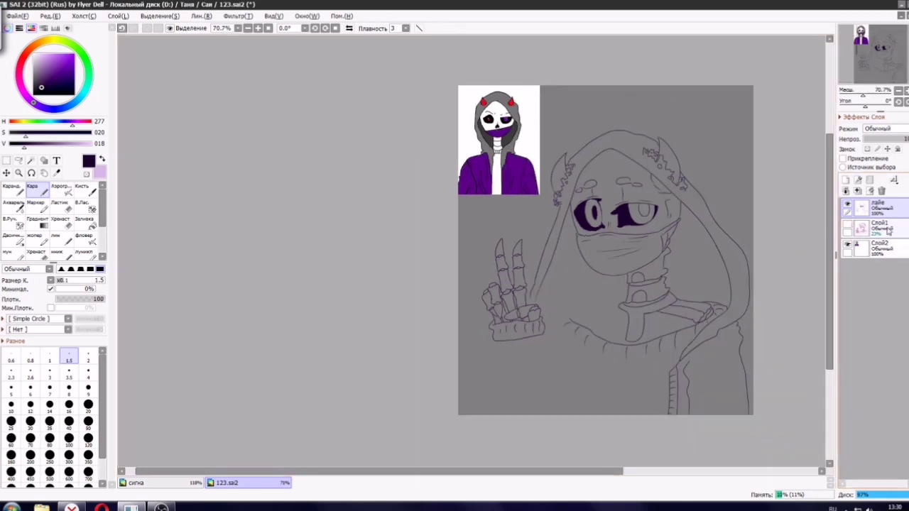
click(847, 225)
click(162, 507)
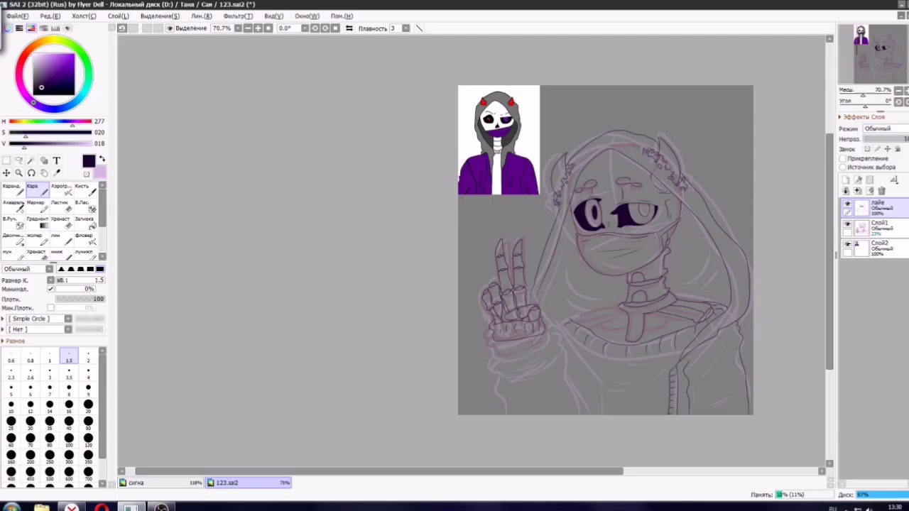
Draw both outer contours of the raised arm's sleeve from the cuff down to the canvas edge.
scroll(531, 299, up, 5)
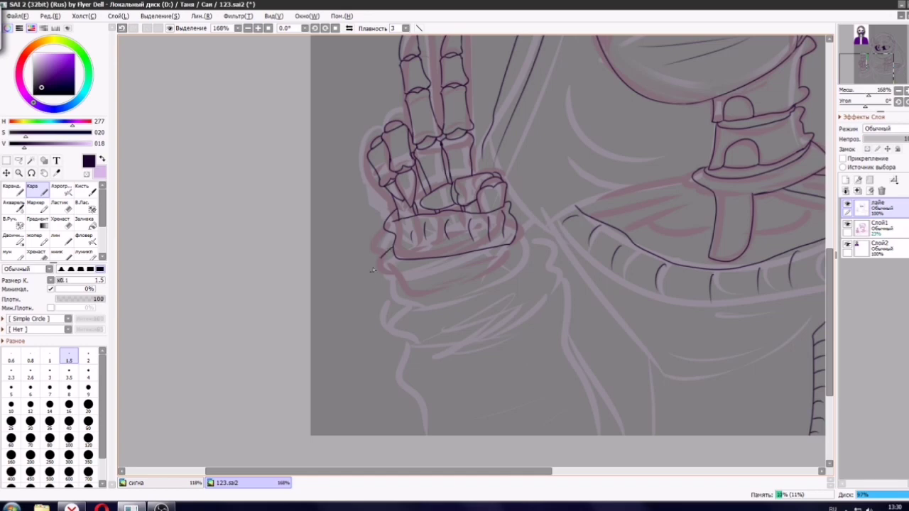
drag(371, 270, 416, 433)
drag(517, 230, 593, 421)
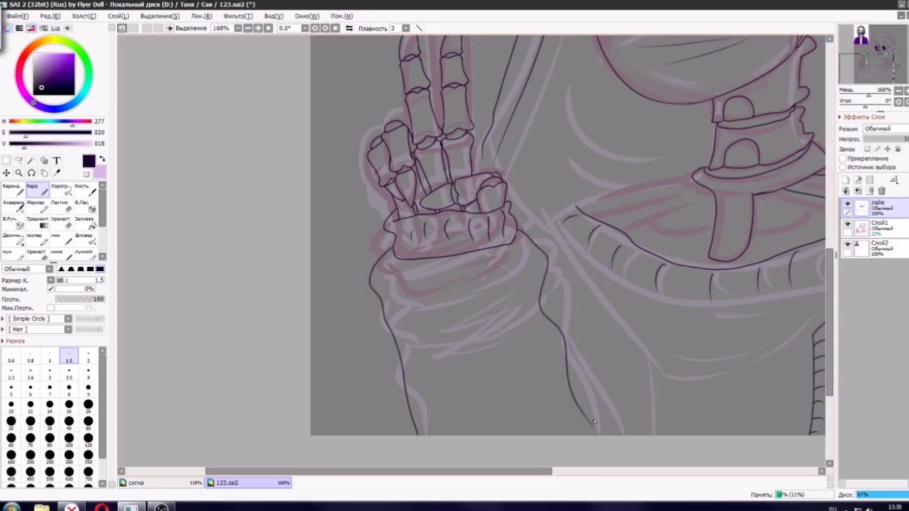
Outline the hood edge from behind the hand into the jacket front, adding the vertical trim strip and fold lines.
drag(691, 245, 641, 233)
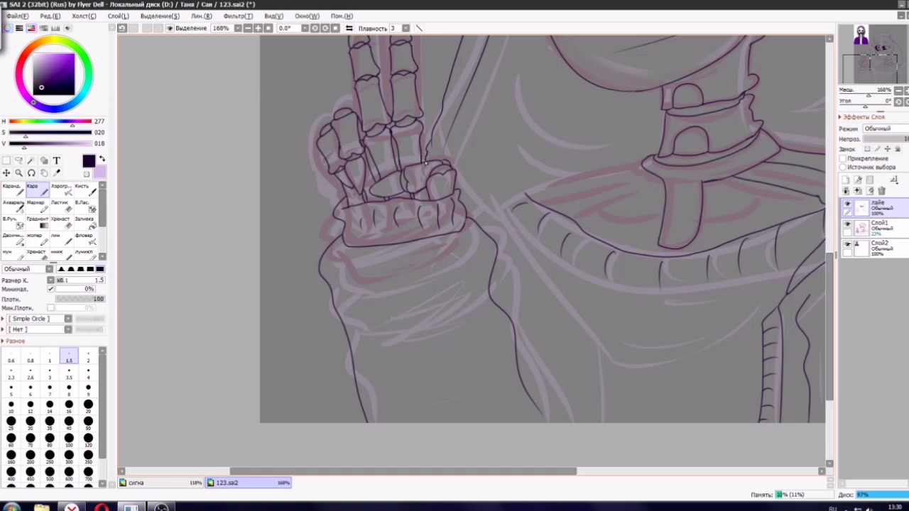
drag(477, 206, 533, 289)
key(ctrl+z)
mouse_move(452, 128)
mouse_down()
mouse_move(493, 213)
mouse_move(625, 321)
mouse_up()
drag(495, 255, 607, 320)
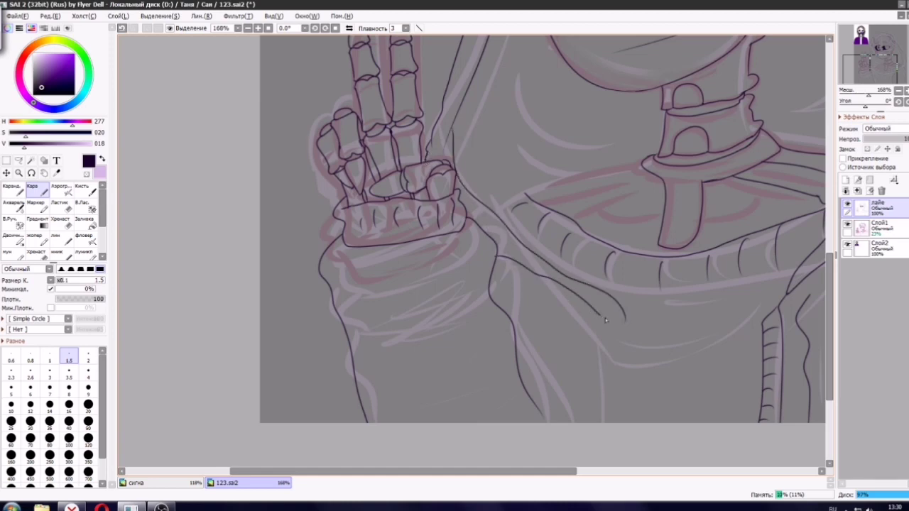
key(ctrl+z)
mouse_move(495, 252)
mouse_down()
mouse_move(597, 305)
mouse_move(615, 303)
mouse_move(627, 443)
mouse_up()
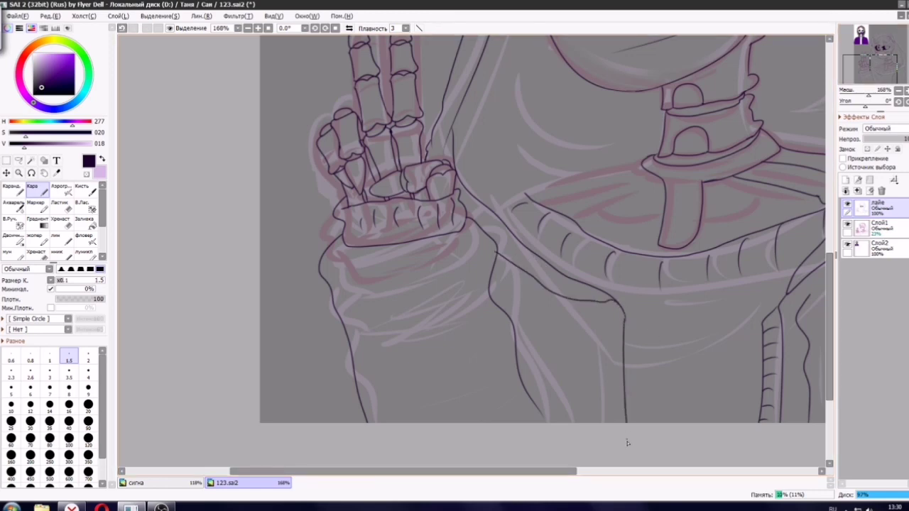
drag(639, 324, 652, 420)
drag(604, 366, 600, 422)
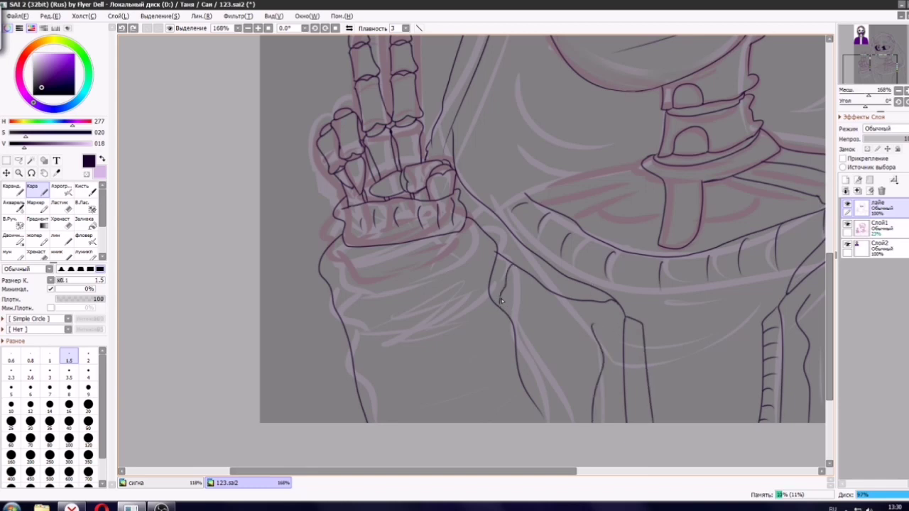
Clean up the small fold lines where the raised sleeve meets the hood edge with a size 2 eraser.
key(e)
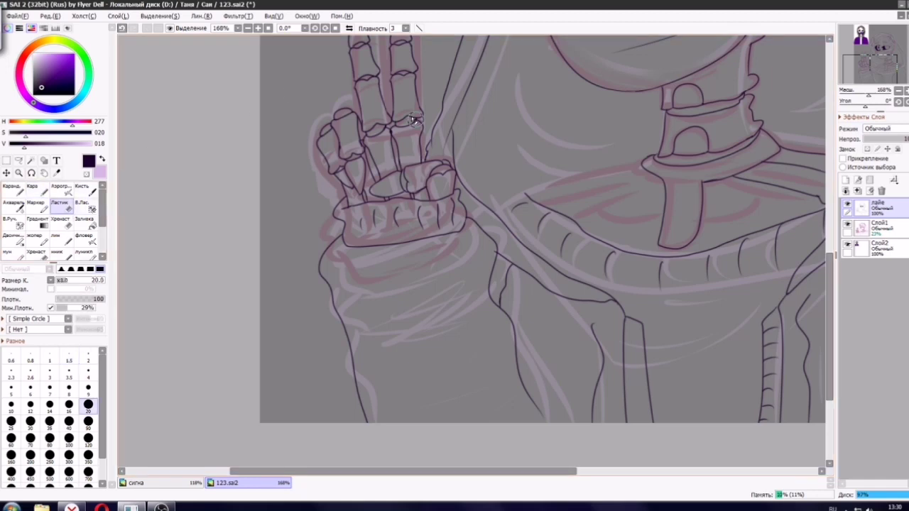
click(88, 356)
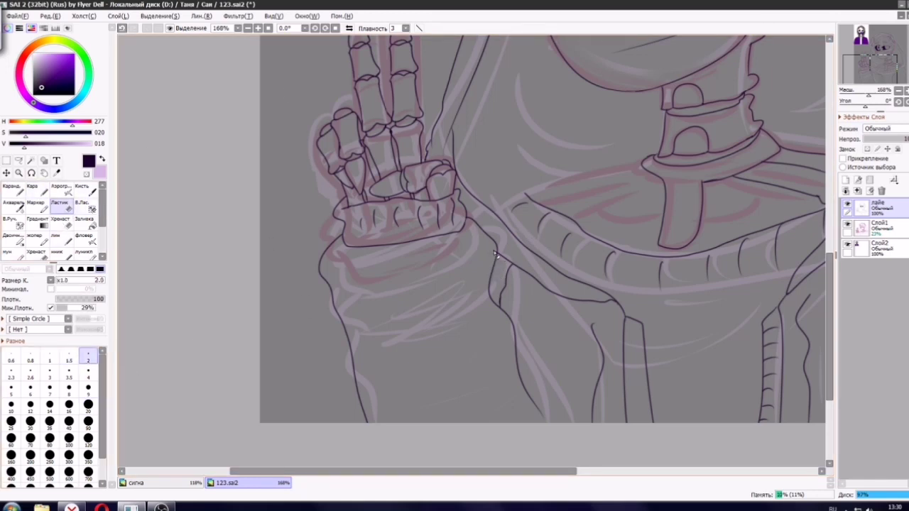
key(n)
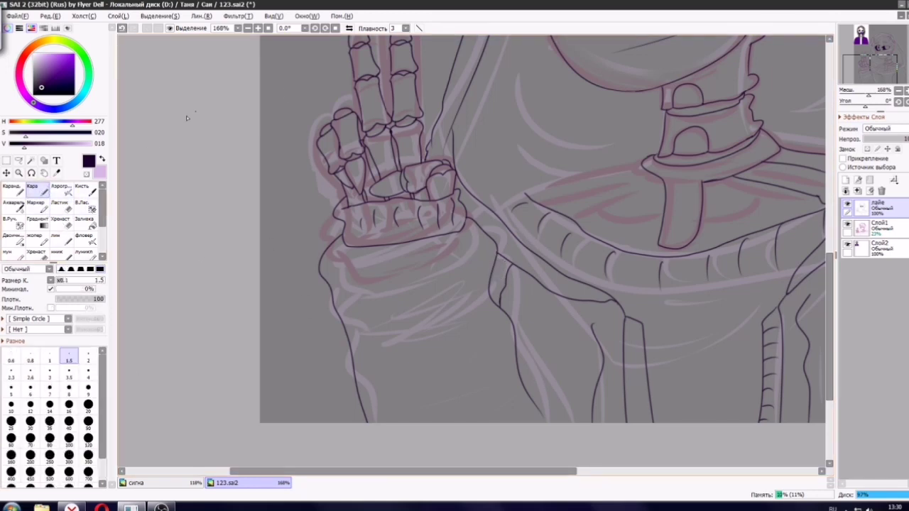
Add short curved rib lines down the jacket trim strip on the raised hand's side, down to the canvas edge.
scroll(639, 364, up, 6)
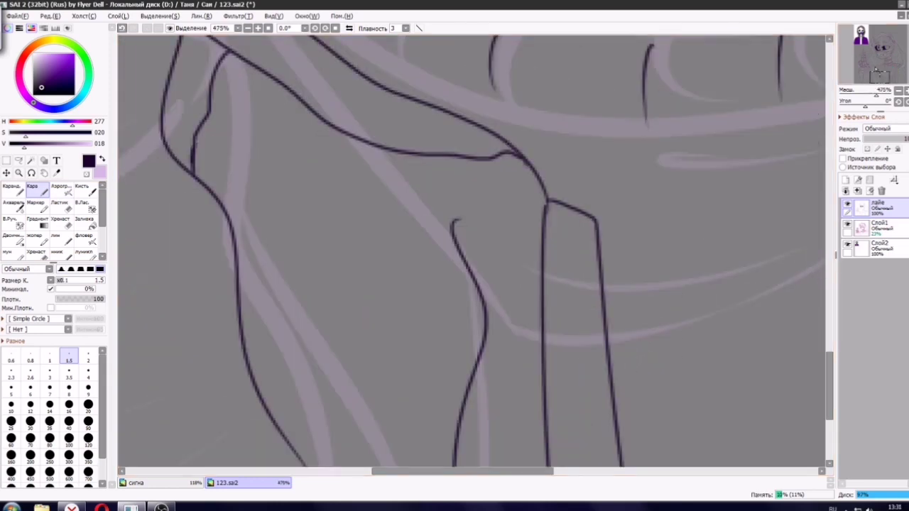
drag(878, 73, 885, 75)
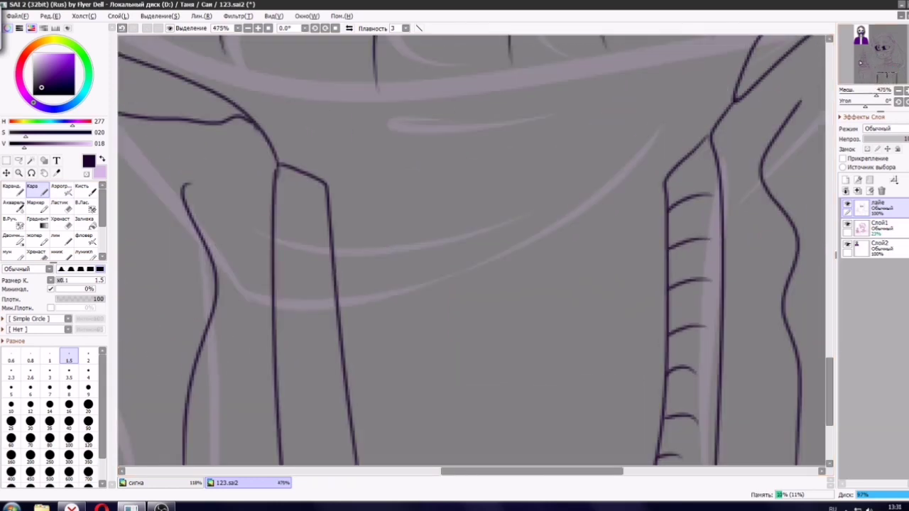
drag(272, 201, 311, 208)
mouse_move(272, 259)
mouse_down()
mouse_move(320, 266)
mouse_move(310, 252)
mouse_up()
key(ctrl+z)
drag(275, 304, 306, 311)
drag(278, 388, 327, 396)
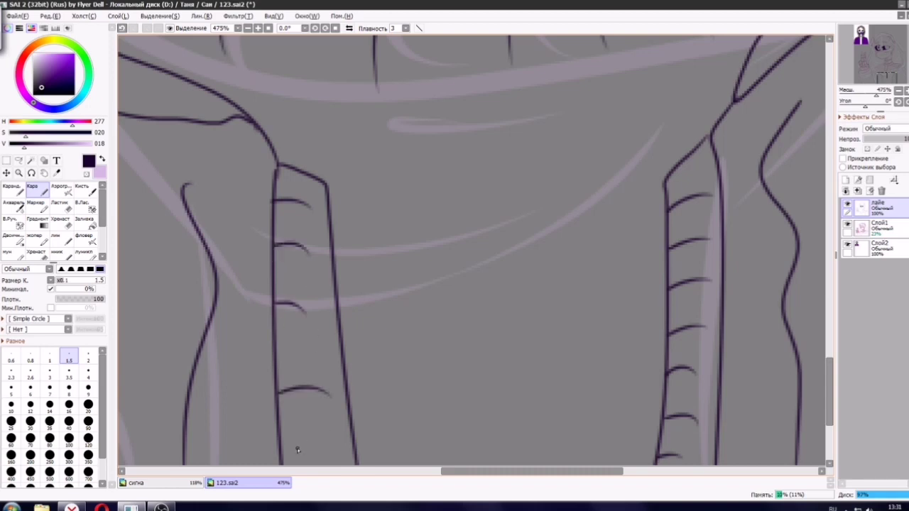
drag(281, 451, 325, 441)
scroll(326, 406, down, 1)
scroll(326, 407, down, 1)
scroll(361, 363, up, 1)
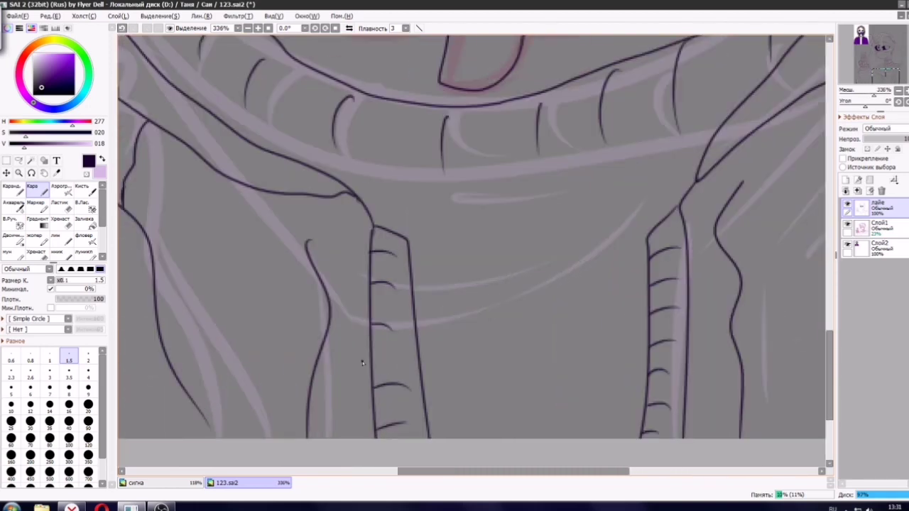
drag(371, 358, 396, 353)
scroll(419, 360, down, 3)
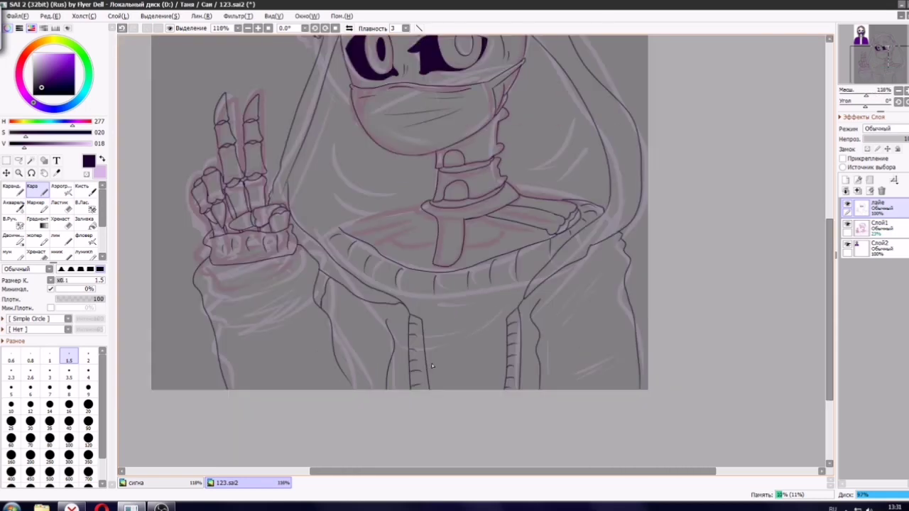
Draw the curved lower edge of the ribbed collar between the two sides of the hood.
scroll(429, 304, up, 3)
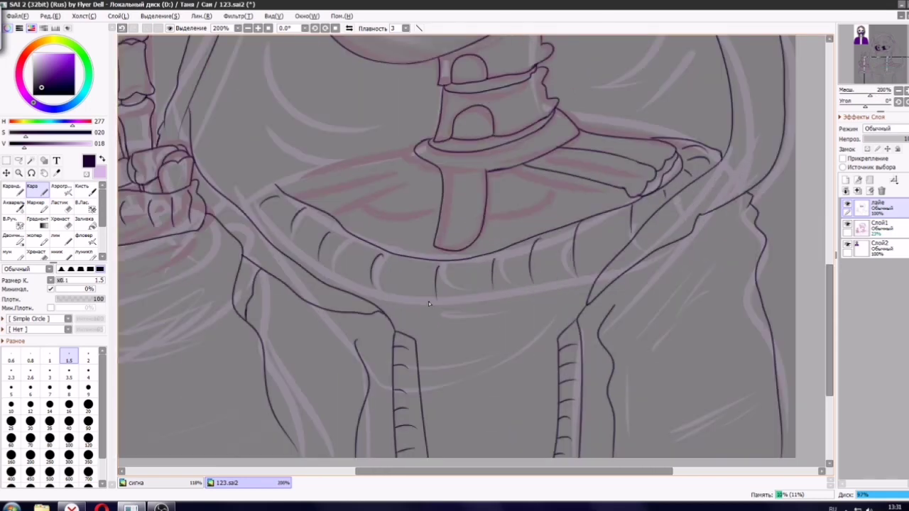
key(ctrl+z)
mouse_move(529, 293)
mouse_down()
mouse_move(588, 283)
mouse_move(518, 301)
mouse_up()
key(ctrl+z)
drag(590, 282, 515, 307)
key(ctrl+z)
mouse_move(379, 306)
mouse_down()
mouse_move(511, 312)
mouse_move(490, 310)
mouse_up()
key(ctrl+z)
scroll(299, 218, down, 5)
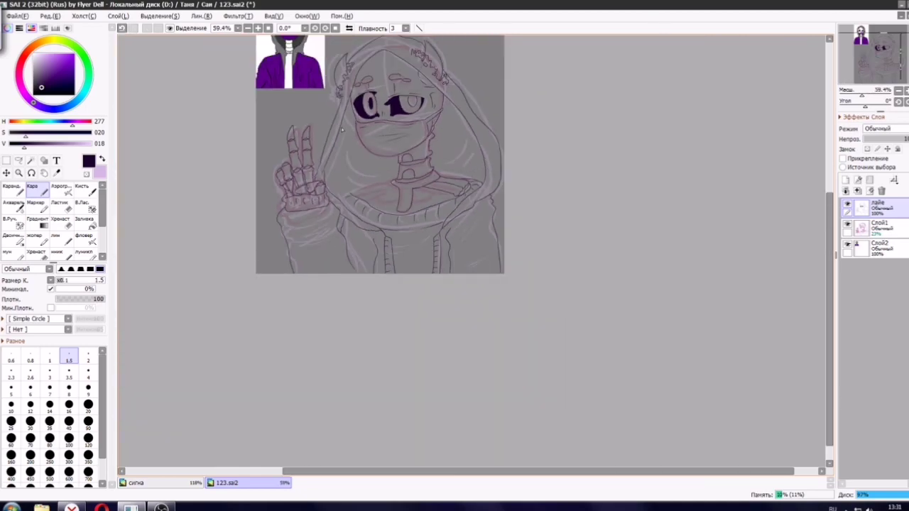
Outline the upper shoulder bone on the raised hand's side, from the neck ring to its bumpy outer end.
scroll(342, 130, up, 10)
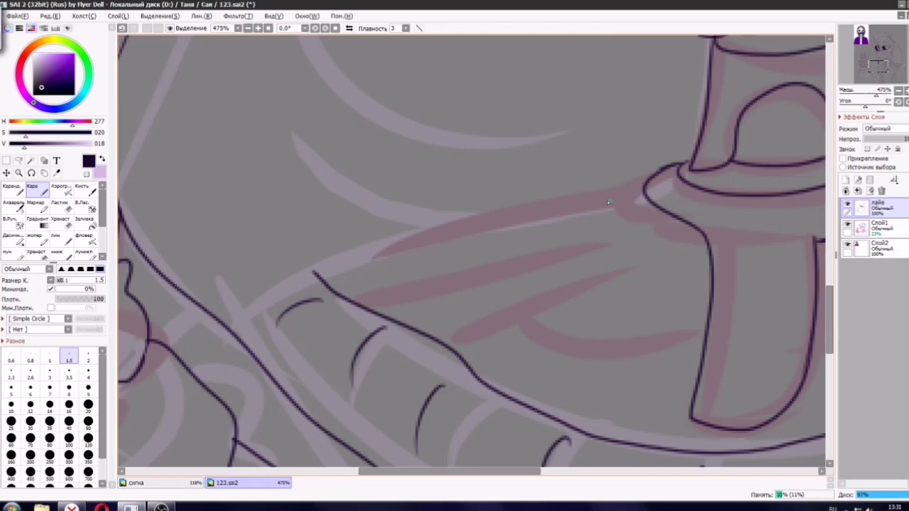
key(ctrl+z)
mouse_move(640, 183)
mouse_down()
mouse_move(401, 257)
mouse_move(377, 252)
mouse_up()
drag(653, 204, 463, 294)
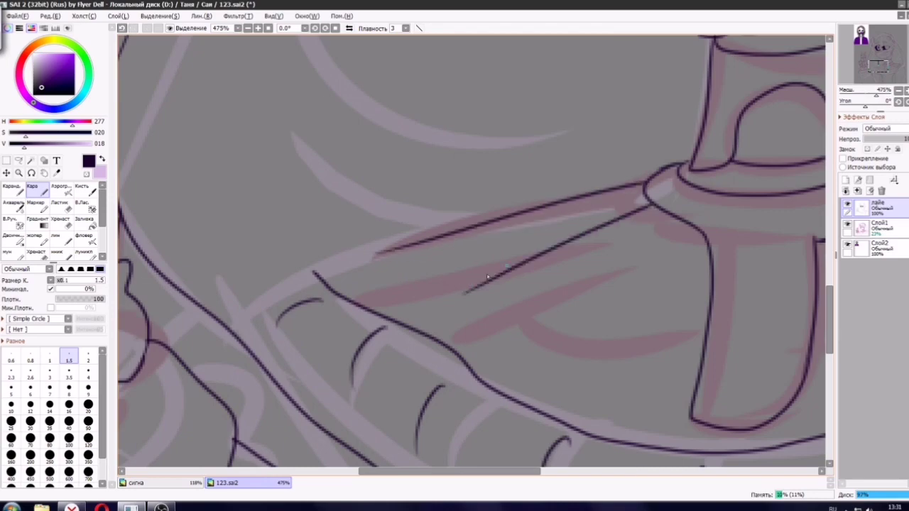
key(ctrl+z)
mouse_move(879, 66)
mouse_down()
mouse_move(895, 67)
mouse_move(880, 70)
mouse_up()
key(ctrl+z)
mouse_move(586, 140)
mouse_down()
mouse_move(419, 192)
mouse_move(559, 149)
mouse_up()
key(ctrl+z)
key(ctrl+z)
mouse_move(423, 191)
mouse_down()
mouse_move(390, 247)
mouse_move(440, 259)
mouse_up()
key(ctrl+z)
mouse_move(319, 176)
mouse_down()
mouse_move(326, 233)
mouse_move(421, 212)
mouse_move(355, 233)
mouse_move(417, 203)
mouse_move(348, 230)
mouse_up()
key(ctrl+z)
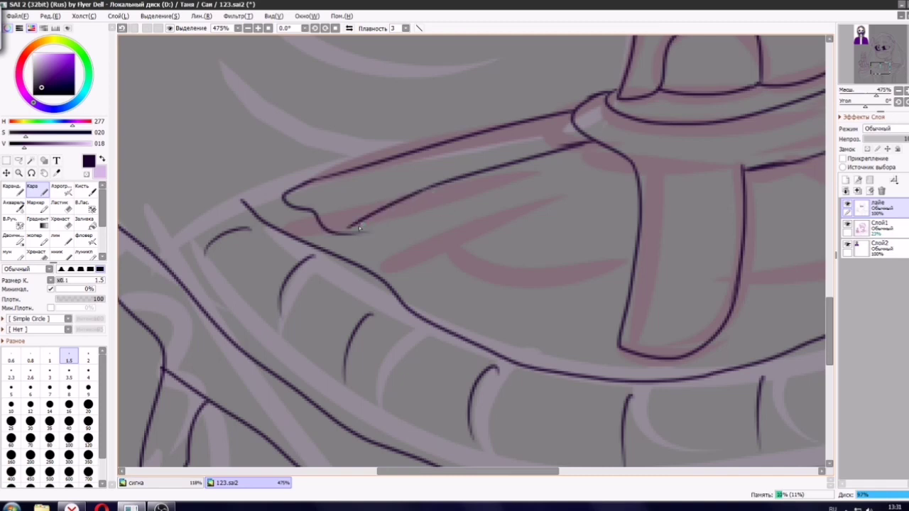
key(ctrl+z)
Draw the lower contour of the second shoulder bone from its bumpy outer end back to the breastbone.
mouse_move(426, 190)
mouse_down()
mouse_move(353, 230)
mouse_move(431, 250)
mouse_move(587, 181)
mouse_up()
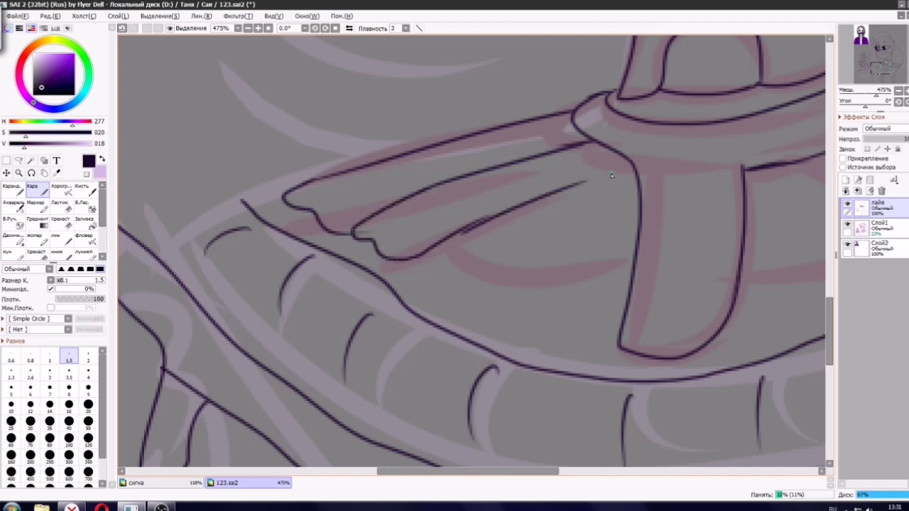
drag(515, 204, 615, 169)
key(ctrl+z)
key(ctrl+z)
drag(465, 228, 635, 167)
key(ctrl+z)
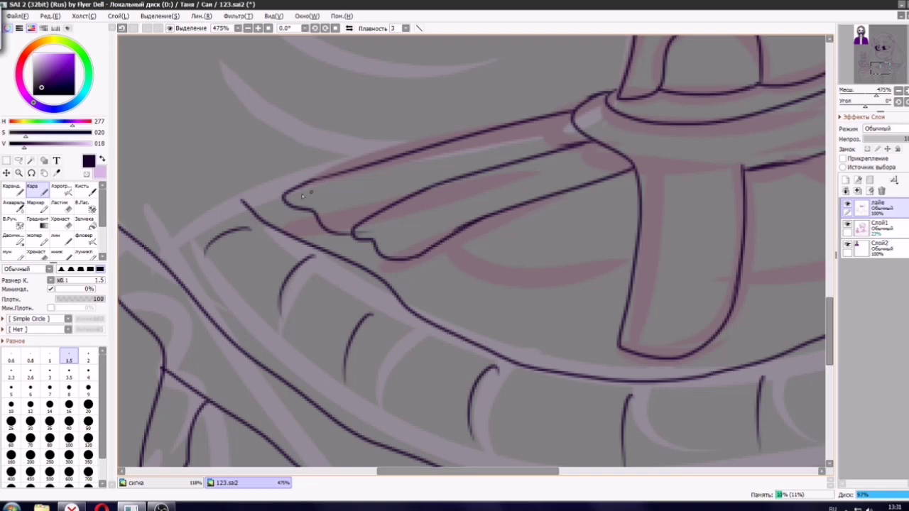
Add rounded end caps to both shoulder bones where they meet the collar's inner edge.
key(e)
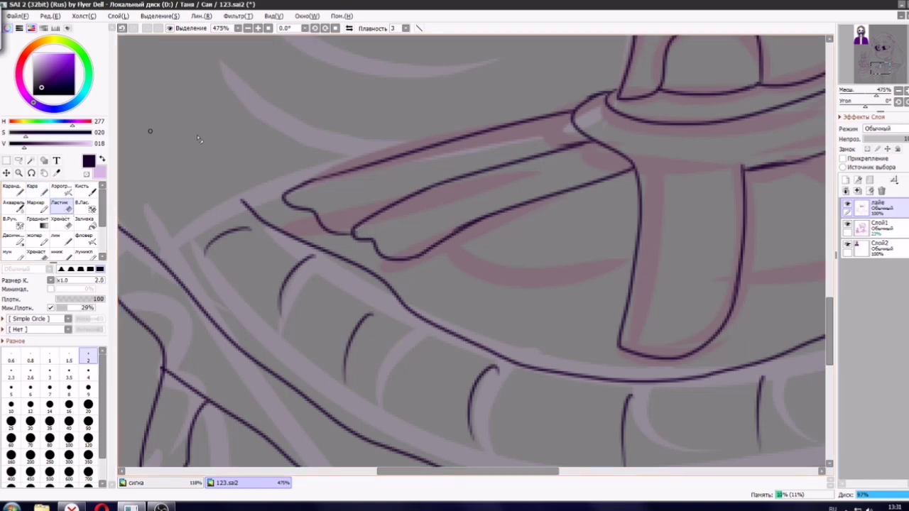
key(n)
mouse_move(283, 200)
mouse_down()
mouse_move(284, 225)
mouse_move(355, 237)
mouse_move(352, 257)
mouse_move(405, 260)
mouse_up()
key(ctrl+z)
drag(348, 236, 402, 263)
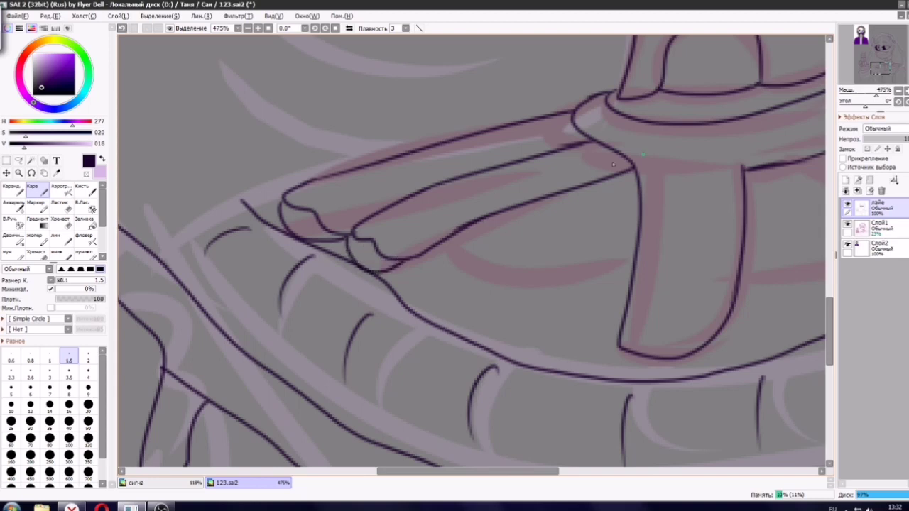
Join the collar's inner edge to the upper bone and draw the collar's outer back edge down to the hood.
drag(719, 112, 684, 112)
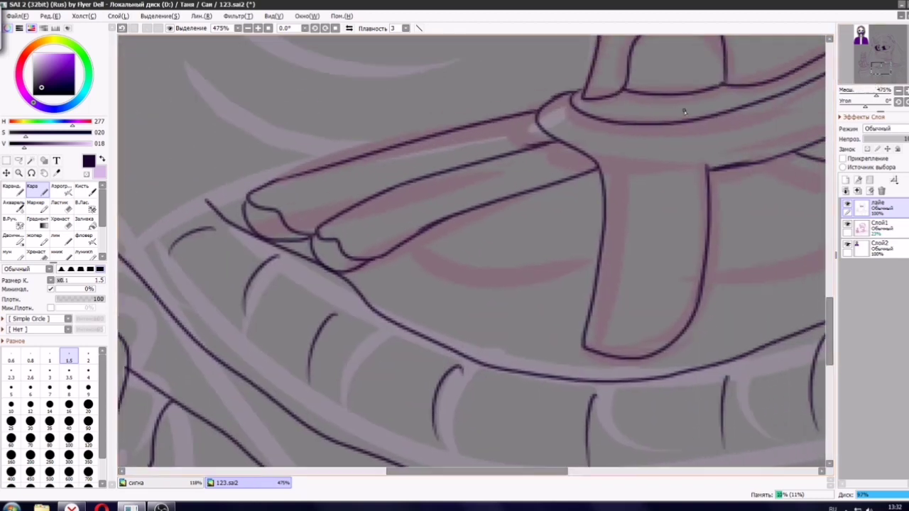
drag(212, 206, 248, 198)
mouse_move(308, 168)
mouse_down()
mouse_move(233, 184)
mouse_move(140, 225)
mouse_move(144, 265)
mouse_up()
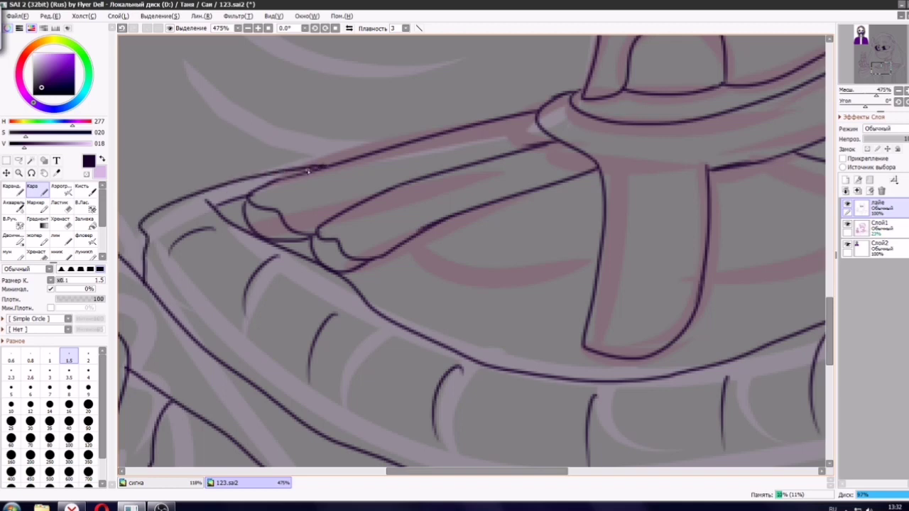
Draw curved rib lines on both sides of the breastbone and short vertical lines linking its lower end to the collar.
mouse_move(731, 115)
mouse_down()
mouse_move(469, 159)
mouse_move(499, 93)
mouse_move(530, 98)
mouse_up()
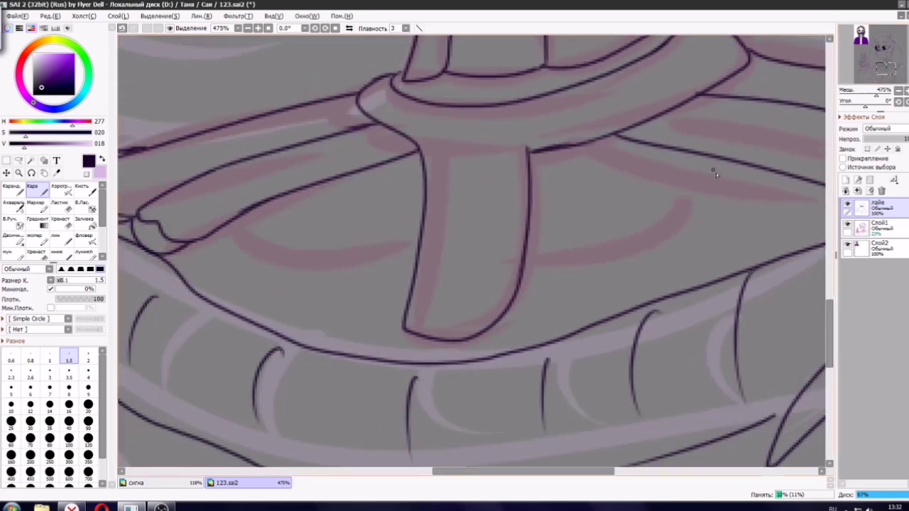
drag(717, 168, 561, 234)
drag(312, 186, 422, 224)
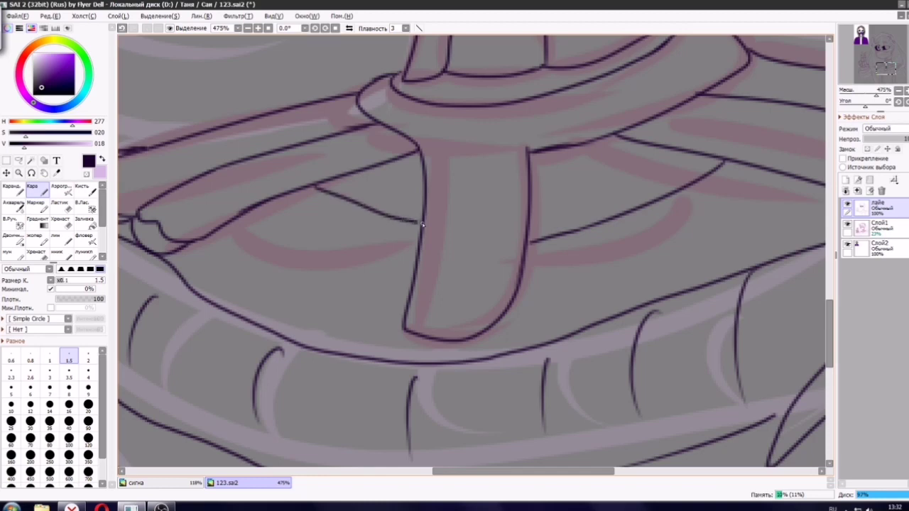
mouse_move(511, 307)
mouse_down()
mouse_move(755, 244)
mouse_move(822, 193)
mouse_up()
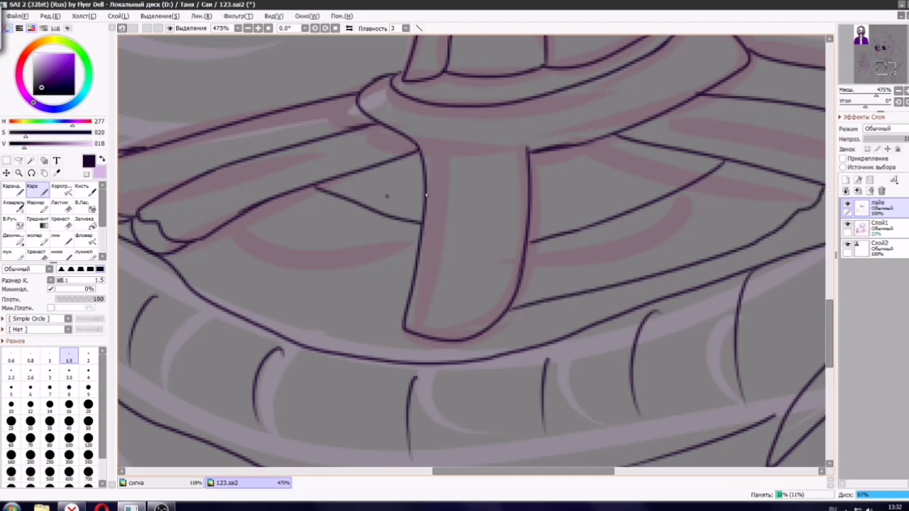
mouse_move(231, 233)
mouse_down()
mouse_move(343, 288)
mouse_move(406, 291)
mouse_up()
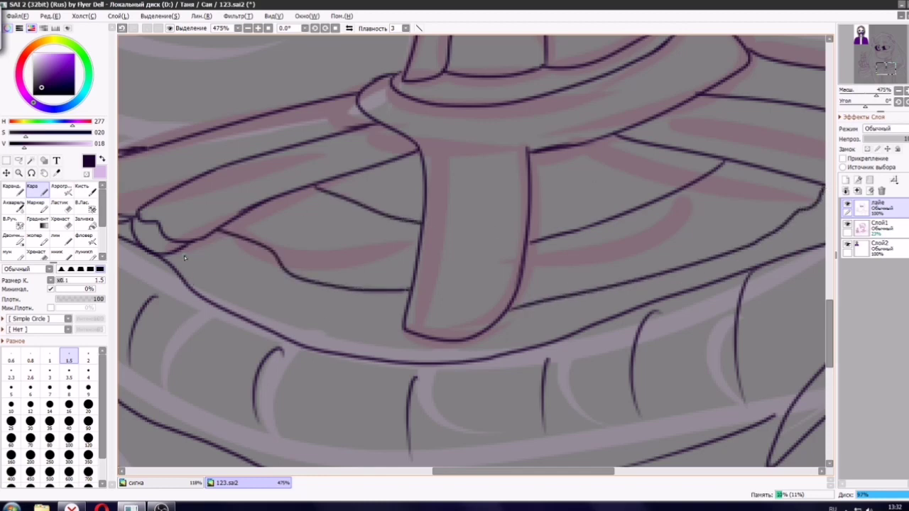
mouse_move(184, 256)
mouse_down()
mouse_move(383, 329)
mouse_move(395, 355)
mouse_up()
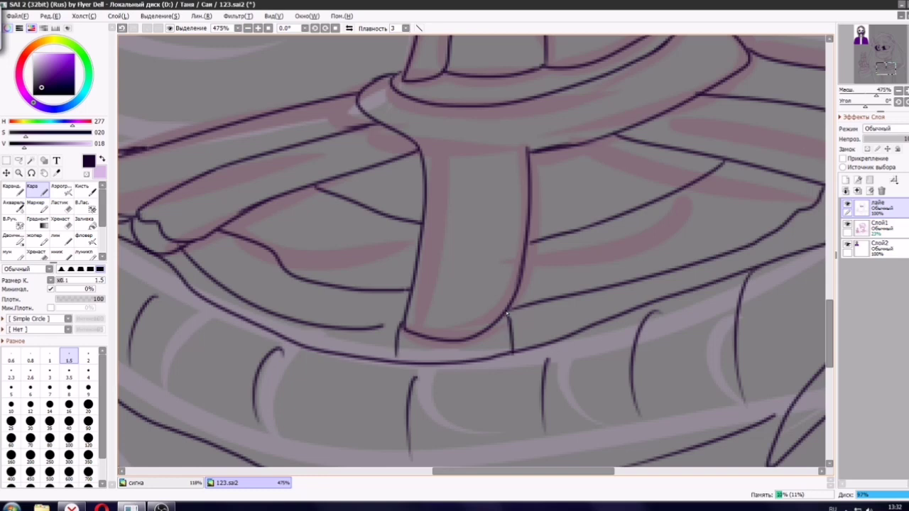
key(ctrl+z)
drag(506, 316, 503, 352)
Check the finished collar and rib line art with the sketch layer Слой1 temporarily hidden.
scroll(496, 271, down, 11)
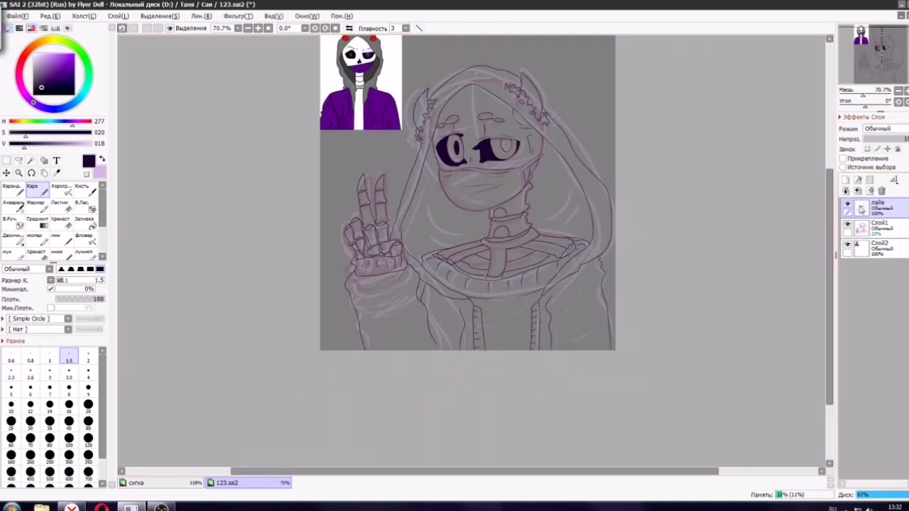
click(848, 226)
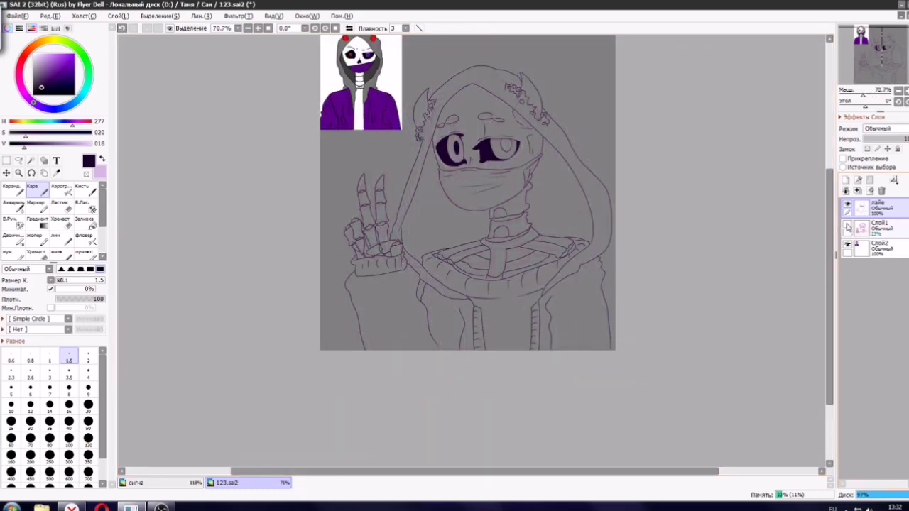
click(847, 226)
Draw one curved fold line inside the hood on each side of the neck.
scroll(473, 215, up, 5)
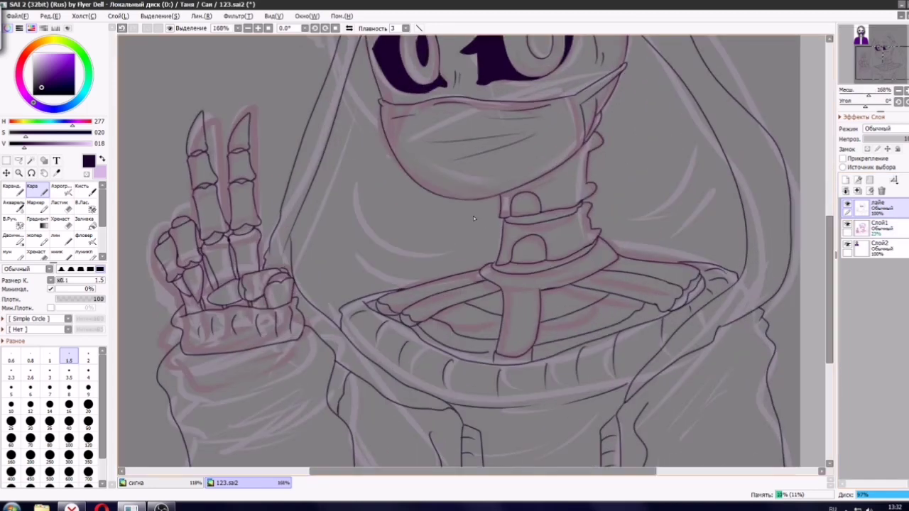
drag(304, 215, 364, 265)
drag(337, 206, 450, 237)
key(ctrl+z)
drag(719, 176, 657, 223)
Hide the sketch layer Слой1 and create a new layer placed between it and Слой2.
mouse_move(896, 29)
mouse_down()
mouse_move(894, 40)
mouse_move(897, 31)
mouse_up()
scroll(412, 293, down, 6)
click(869, 232)
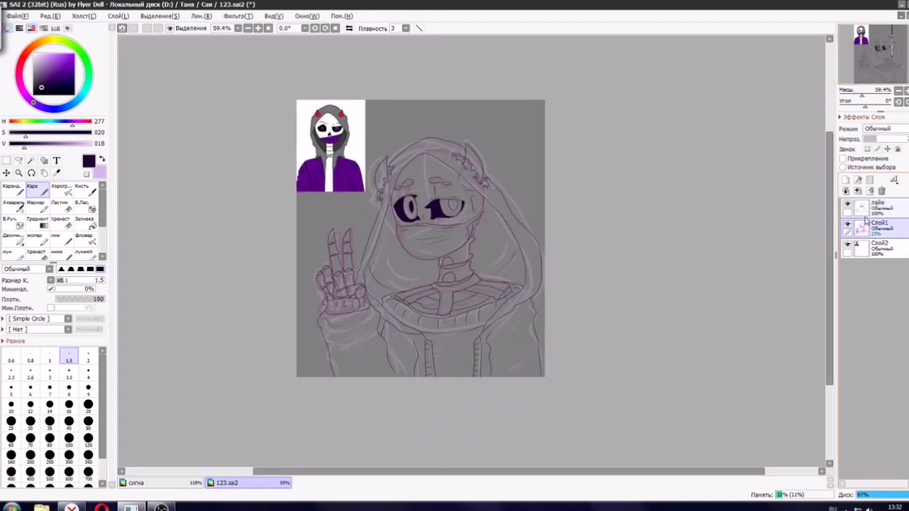
click(847, 225)
click(845, 180)
drag(860, 230, 879, 263)
Bucket-fill the skull's face above the mask with very pale pink, hue 359, saturation 5, value 100.
scroll(327, 243, up, 1)
scroll(324, 245, up, 2)
drag(901, 46, 907, 50)
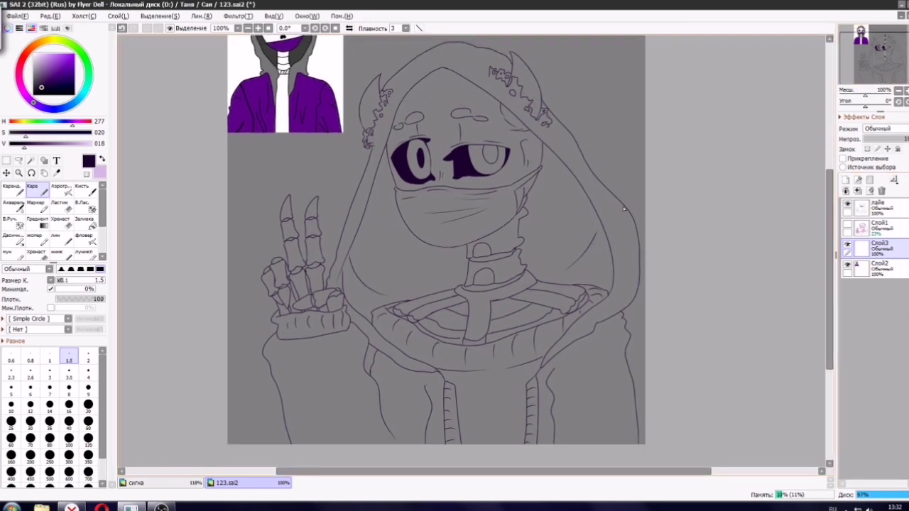
drag(84, 125, 98, 145)
drag(29, 140, 17, 135)
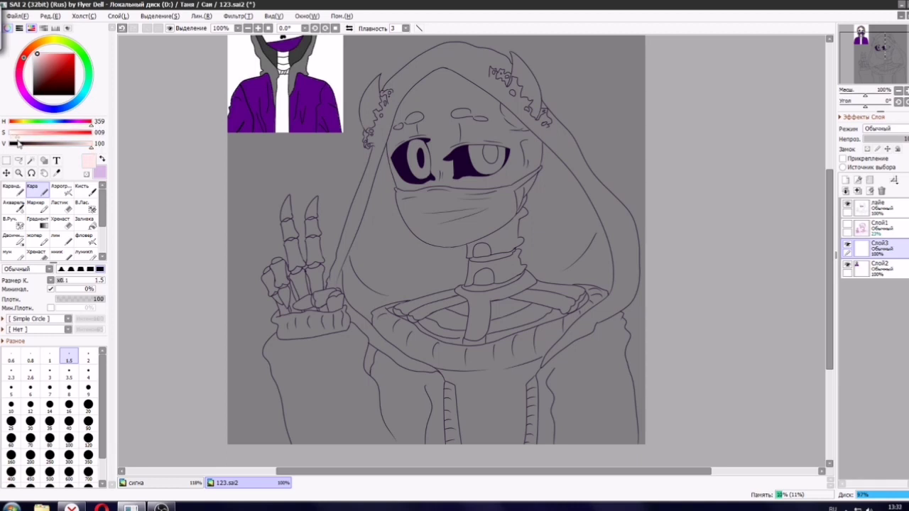
click(84, 219)
click(440, 119)
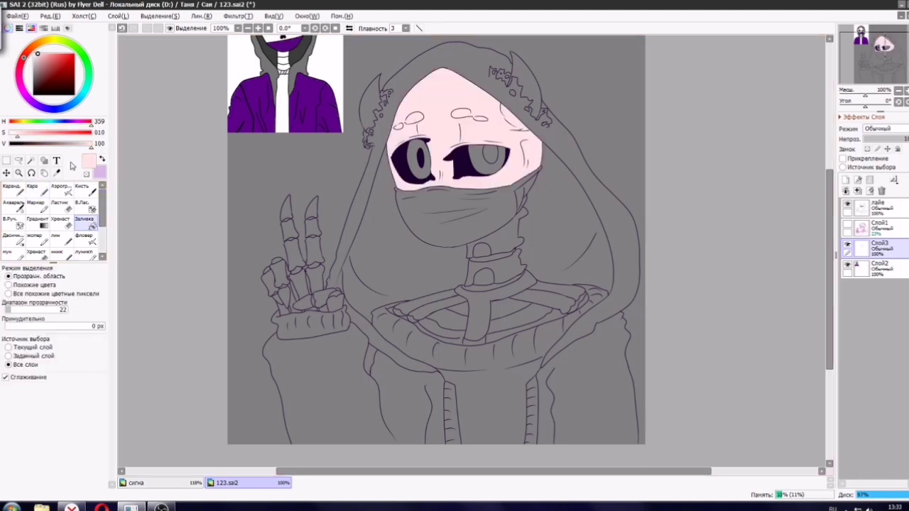
key(ctrl+z)
drag(18, 144, 13, 149)
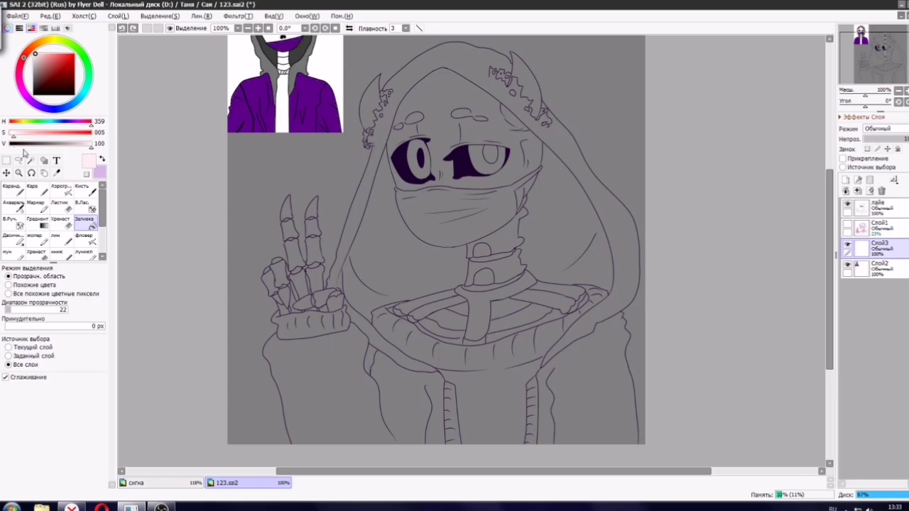
click(443, 116)
Bucket-fill the palm bones and the tips of the two curled fingers with the same pale pink.
scroll(442, 116, up, 5)
scroll(498, 173, down, 6)
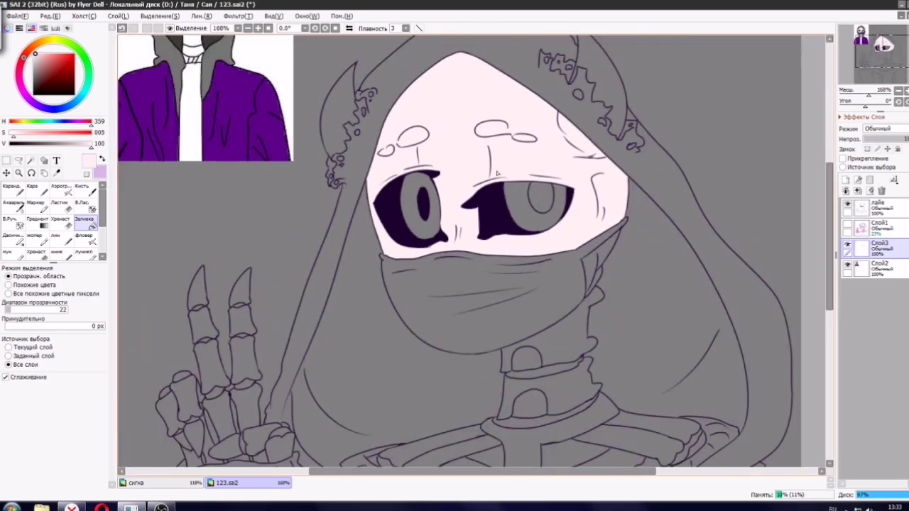
scroll(359, 268, up, 5)
click(387, 315)
click(353, 325)
scroll(361, 353, up, 3)
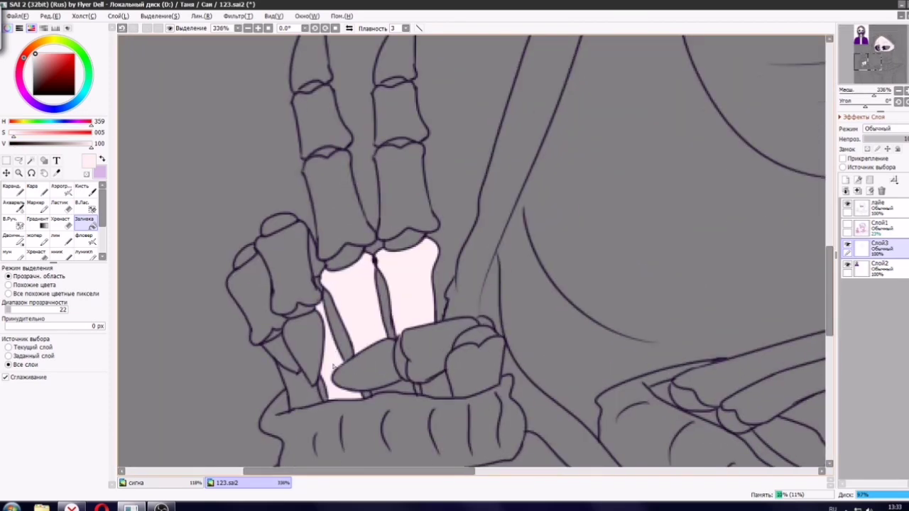
click(302, 377)
click(282, 355)
click(298, 311)
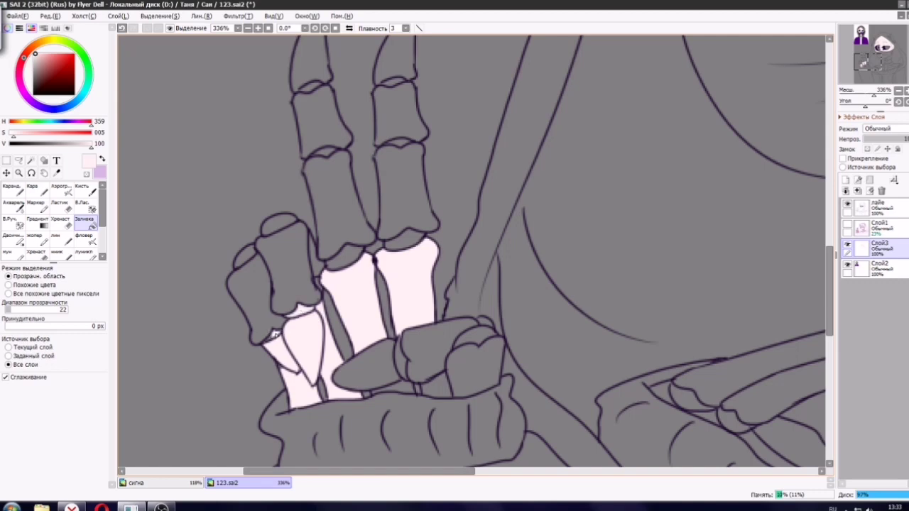
Fill the remaining bones of the two curled fingers and the two raised fingers with pale pink.
click(255, 302)
click(288, 270)
click(247, 257)
click(279, 226)
click(369, 206)
click(402, 114)
click(323, 125)
click(310, 64)
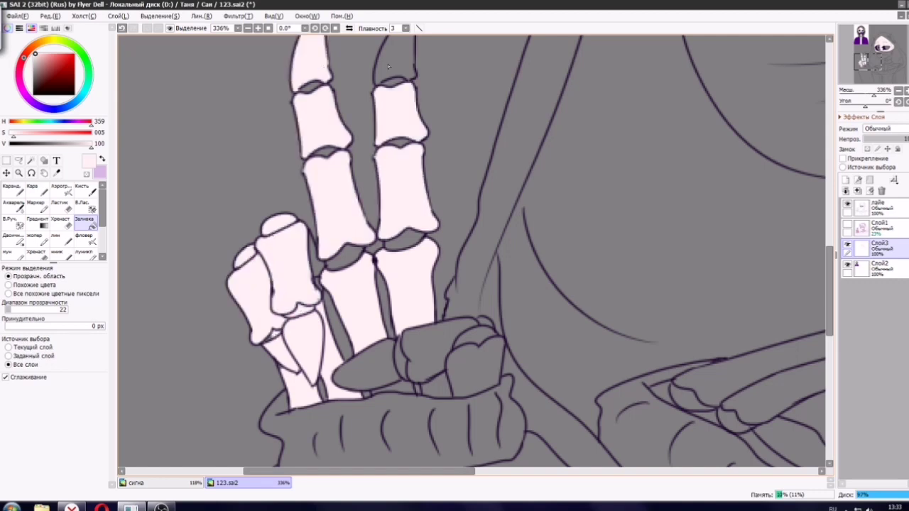
click(388, 66)
Fill the thumb bones and the small palm pieces above the cuff with pale pink.
click(422, 362)
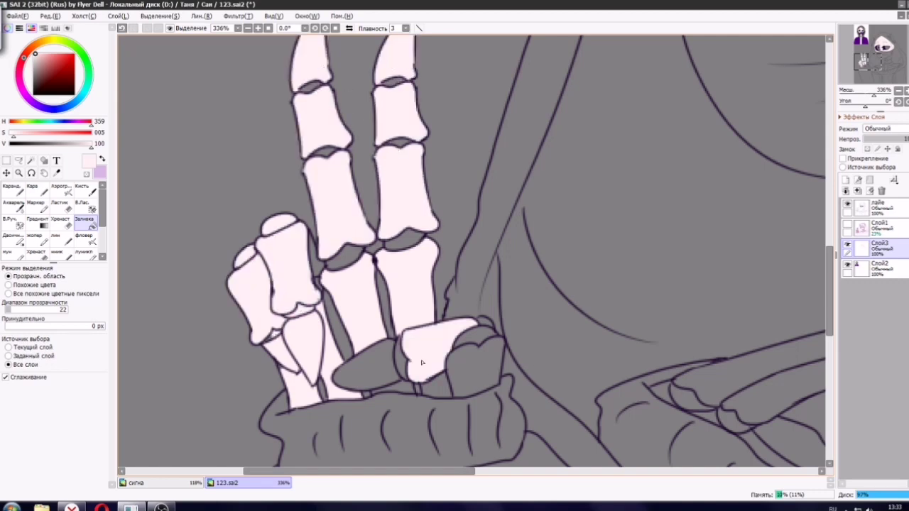
click(368, 372)
click(400, 358)
click(434, 383)
click(398, 387)
click(475, 369)
click(477, 333)
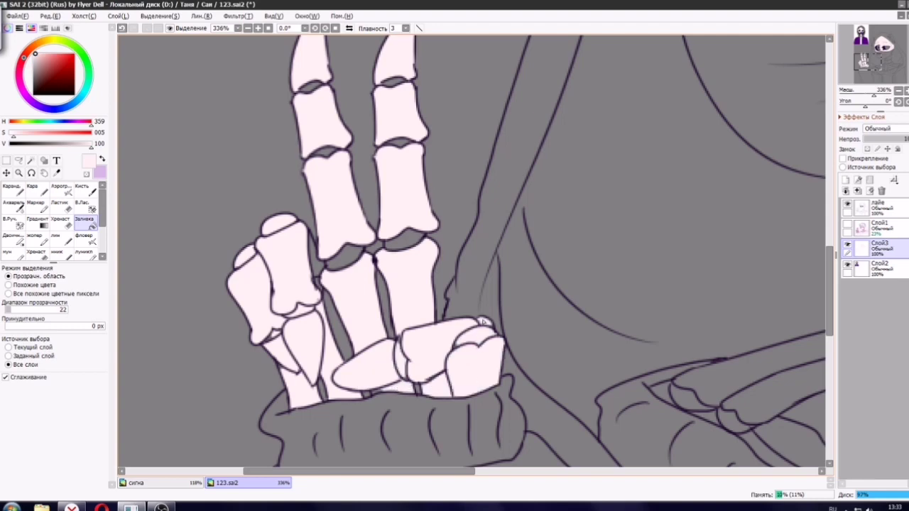
Paint the joint gaps of the two raised fingers pale pink with the Кара brush at size 4.
click(38, 191)
click(88, 373)
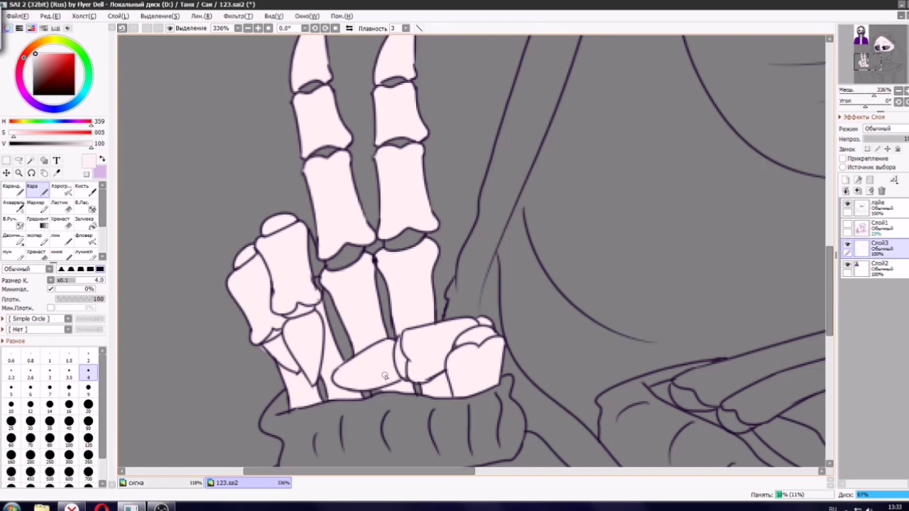
mouse_move(392, 239)
mouse_down()
mouse_move(391, 260)
mouse_move(414, 240)
mouse_move(399, 243)
mouse_up()
mouse_move(335, 252)
mouse_down()
mouse_move(335, 278)
mouse_move(328, 252)
mouse_move(336, 274)
mouse_move(358, 242)
mouse_move(315, 300)
mouse_move(321, 265)
mouse_up()
mouse_move(334, 147)
mouse_down()
mouse_move(324, 153)
mouse_move(305, 84)
mouse_move(317, 80)
mouse_up()
drag(383, 83, 403, 77)
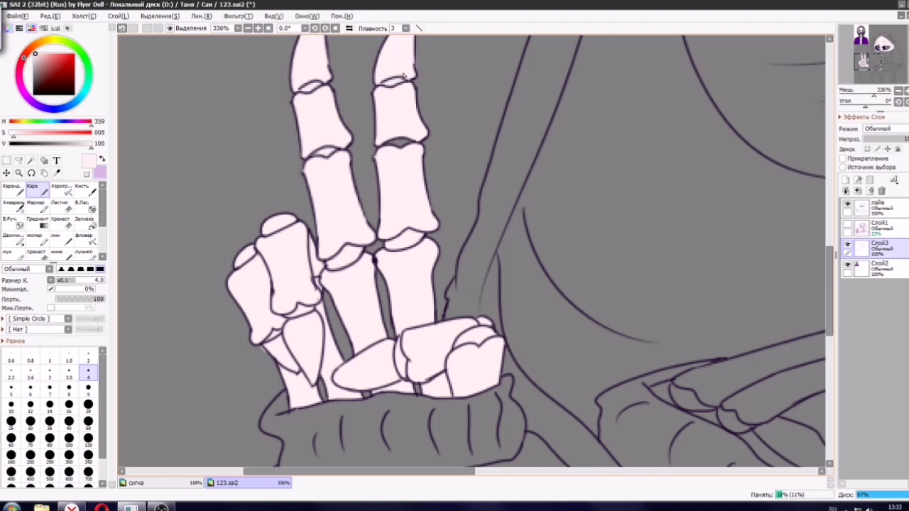
drag(412, 147, 392, 147)
scroll(392, 147, down, 8)
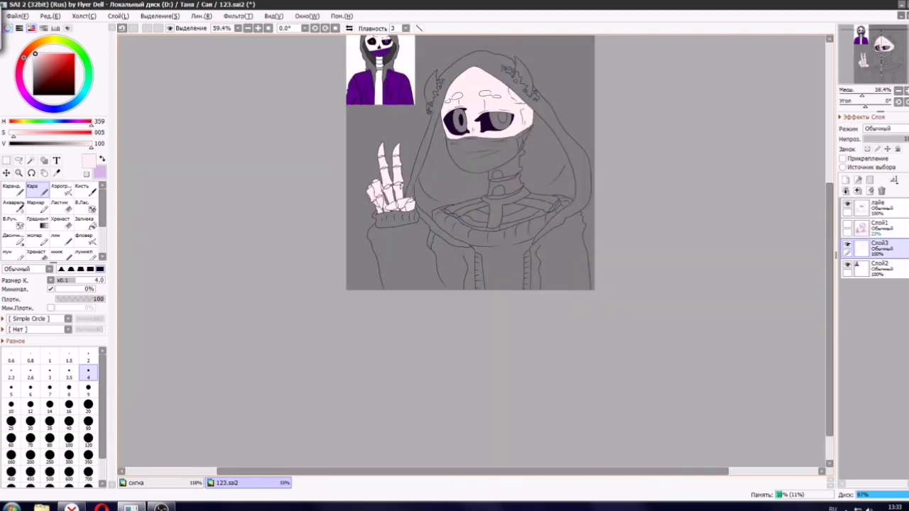
Bucket-fill the jaw area behind the mask, the neck vertebrae and the breastbone with pale pink.
scroll(556, 276, up, 6)
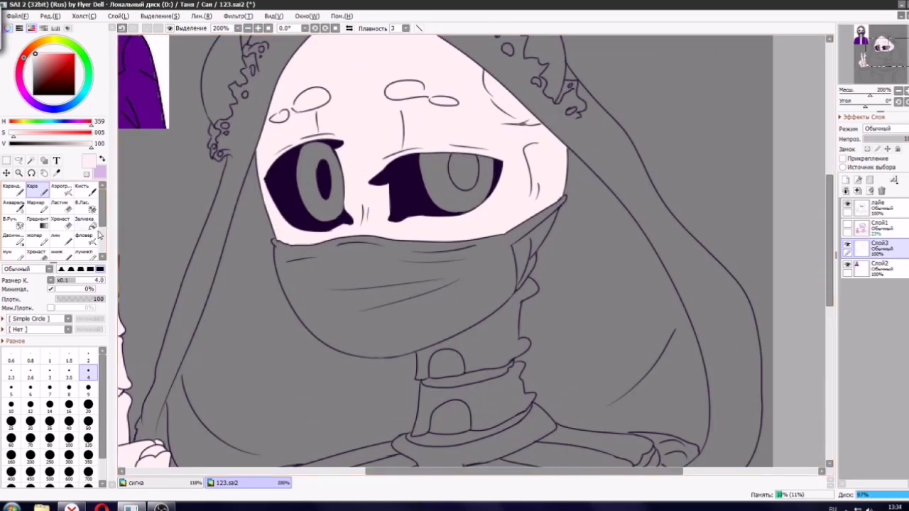
click(85, 222)
click(529, 259)
click(439, 357)
click(439, 357)
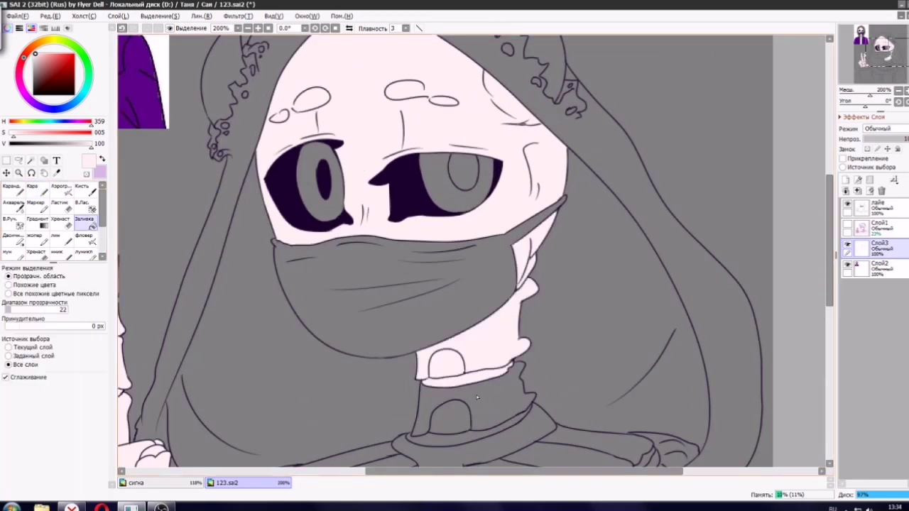
click(445, 391)
click(450, 420)
click(455, 453)
Fill the ribs and the spaces between them on both sides of the breastbone with pale pink.
drag(455, 451, 402, 234)
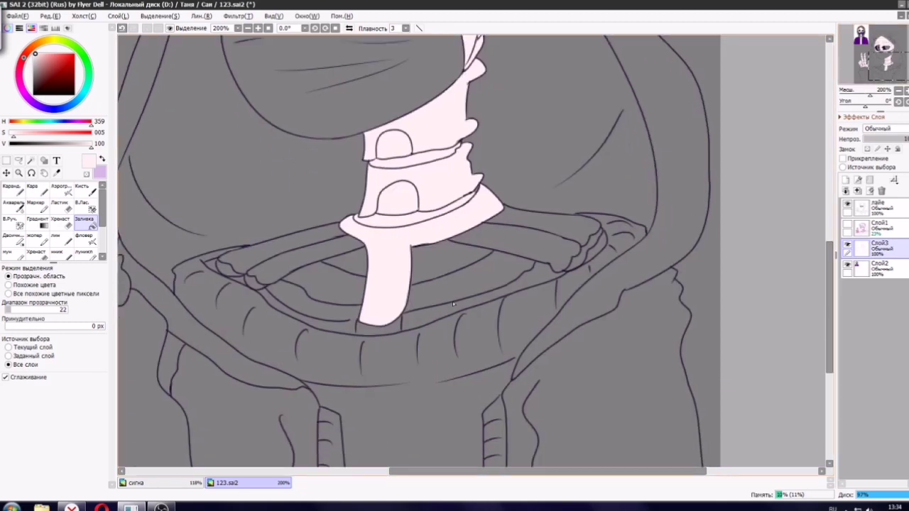
click(452, 283)
click(427, 317)
click(346, 290)
click(348, 267)
Fill both collarbones and their knobbly shoulder ends with pale pink.
click(312, 257)
click(271, 254)
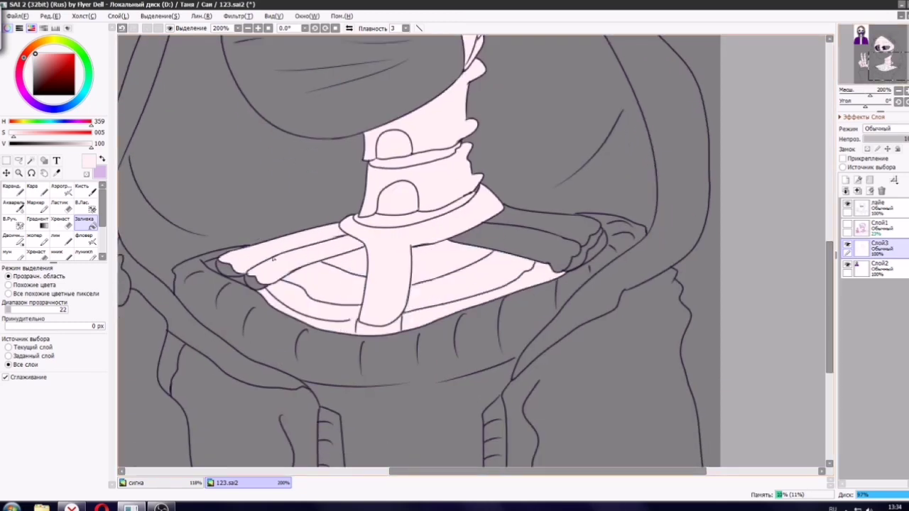
click(229, 268)
click(254, 282)
click(239, 279)
click(211, 265)
click(540, 238)
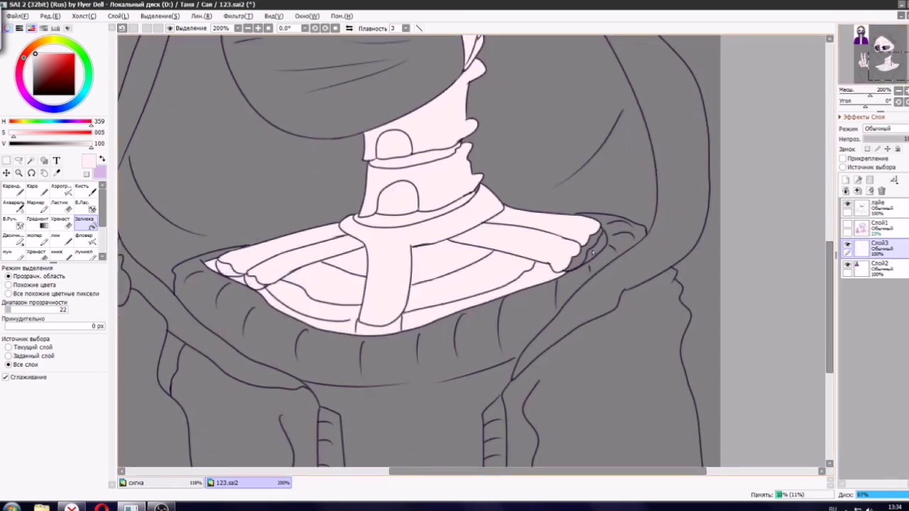
click(588, 252)
scroll(588, 253, down, 3)
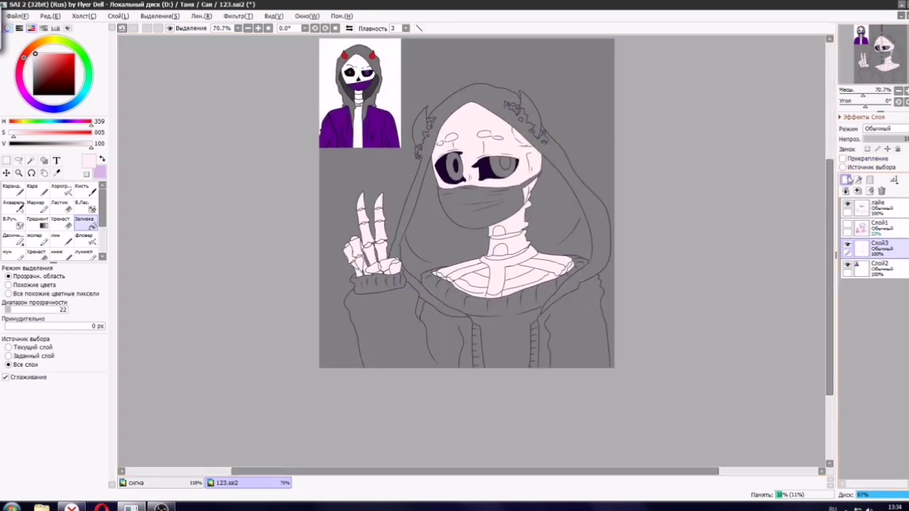
Add a new layer above Слой3 and rename Слой3 as скеле.
click(846, 179)
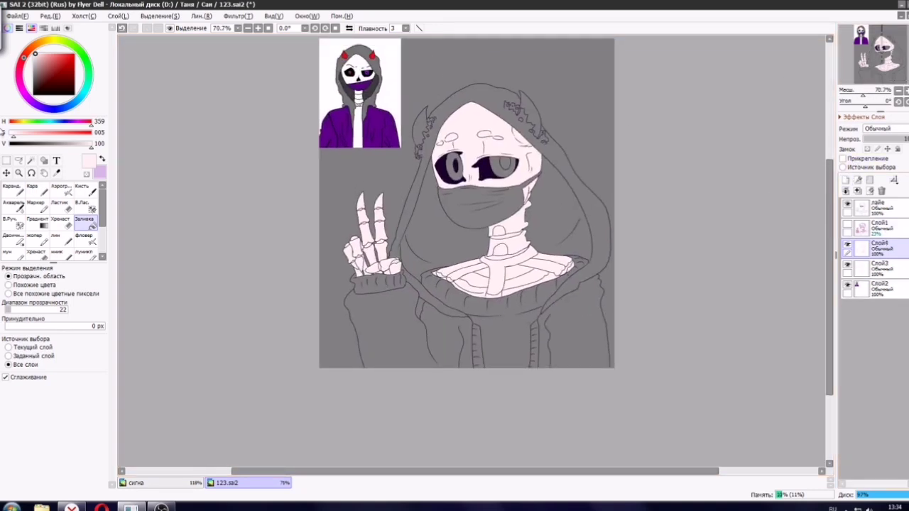
double_click(880, 264)
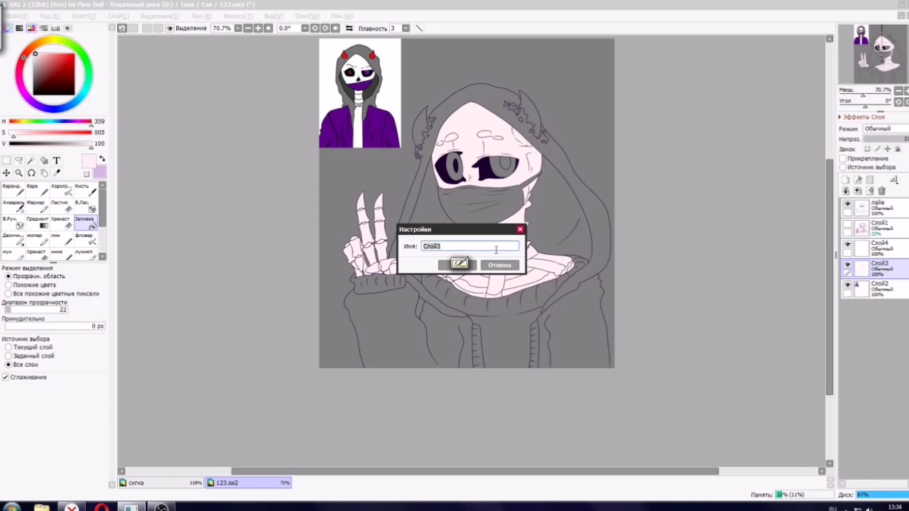
text(с)
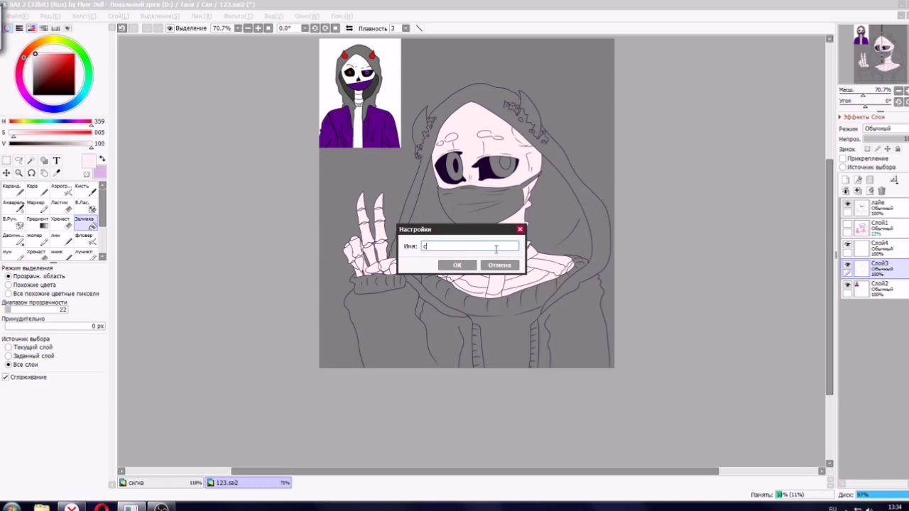
text(екле)
key(Return)
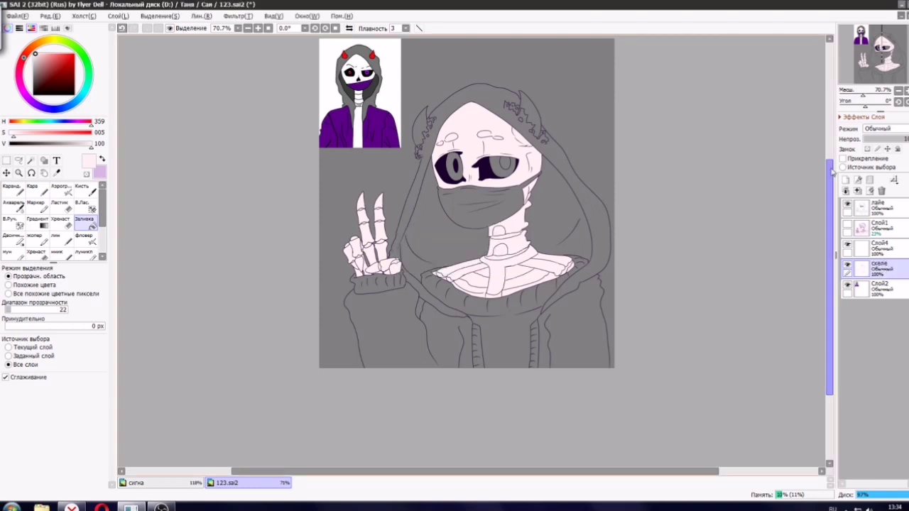
Add a layer named толстова directly above скеле and rename the empty layer Слой4 as свитер.
click(846, 181)
double_click(880, 264)
key(BackSpace)
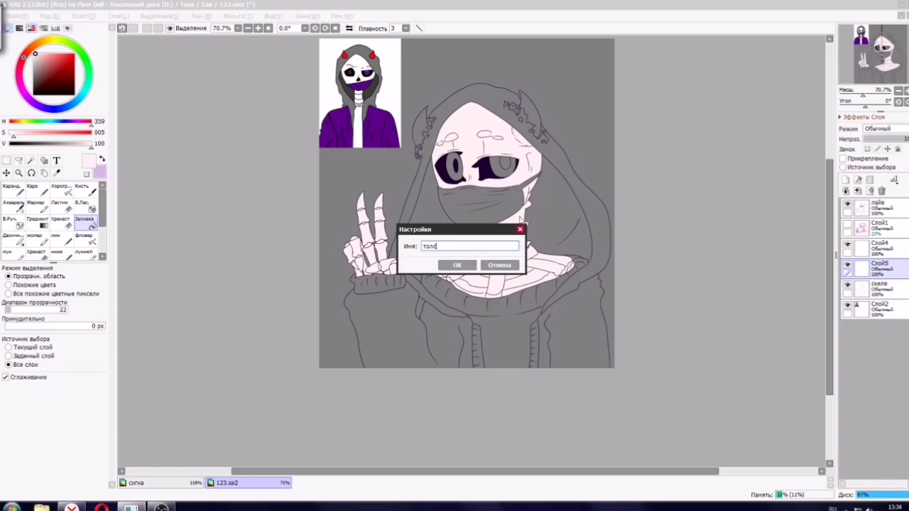
key(Return)
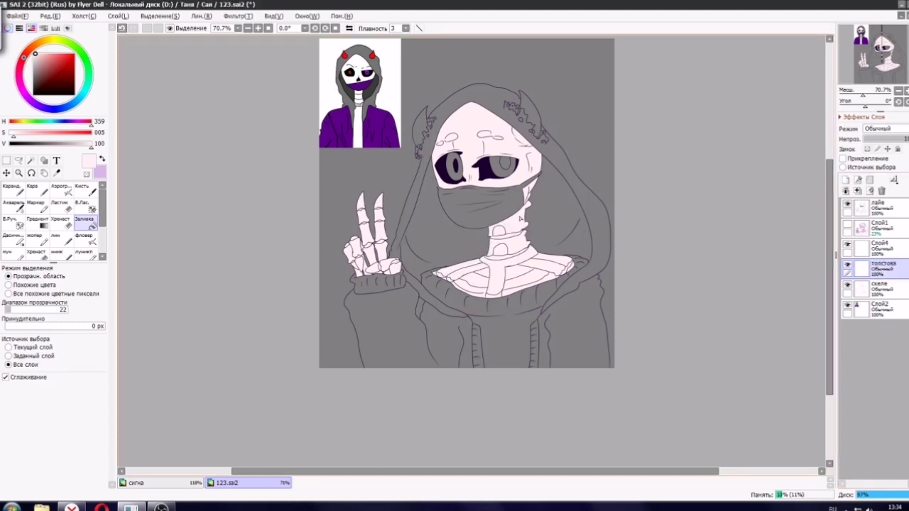
double_click(881, 245)
key(BackSpace)
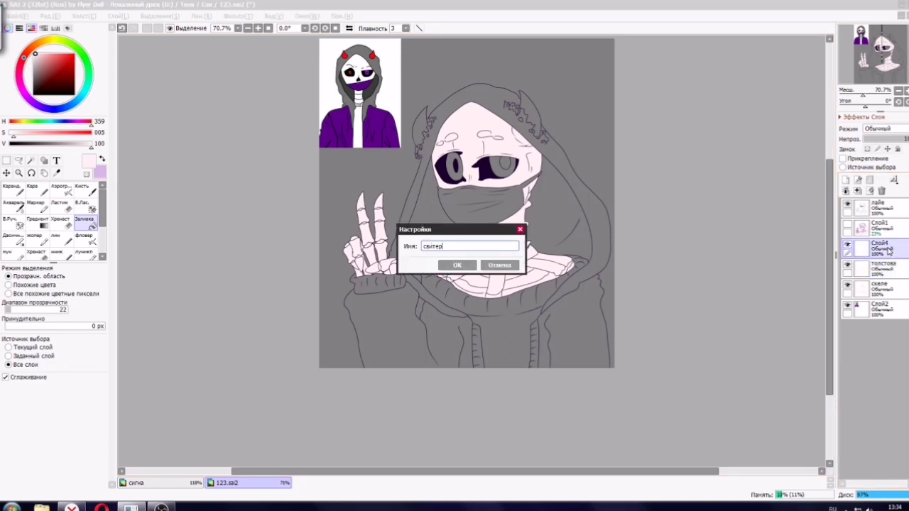
key(Return)
Add a new layer above свитер and name it глаза.
click(846, 180)
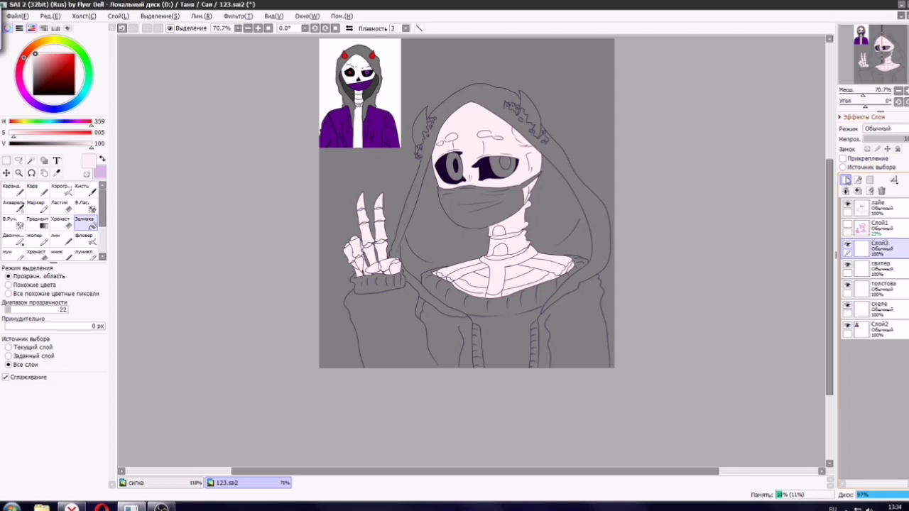
double_click(881, 245)
key(BackSpace)
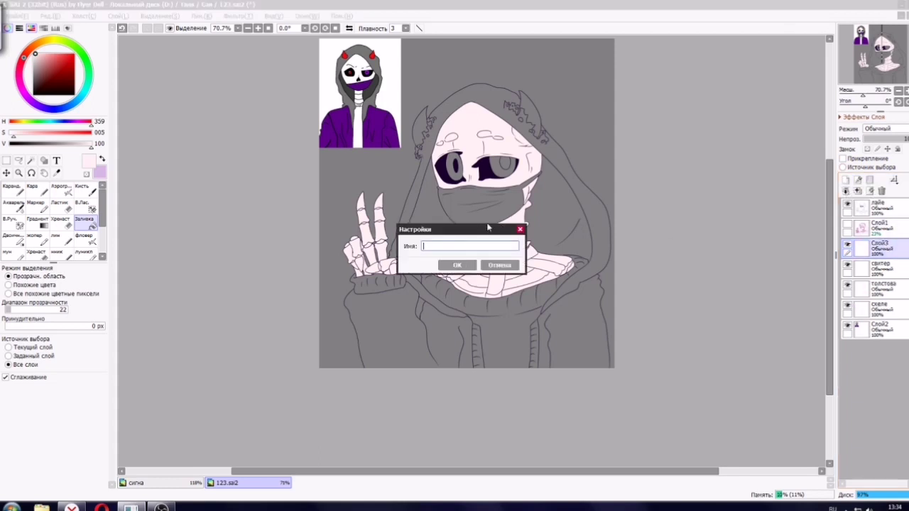
text(глаза)
key(Return)
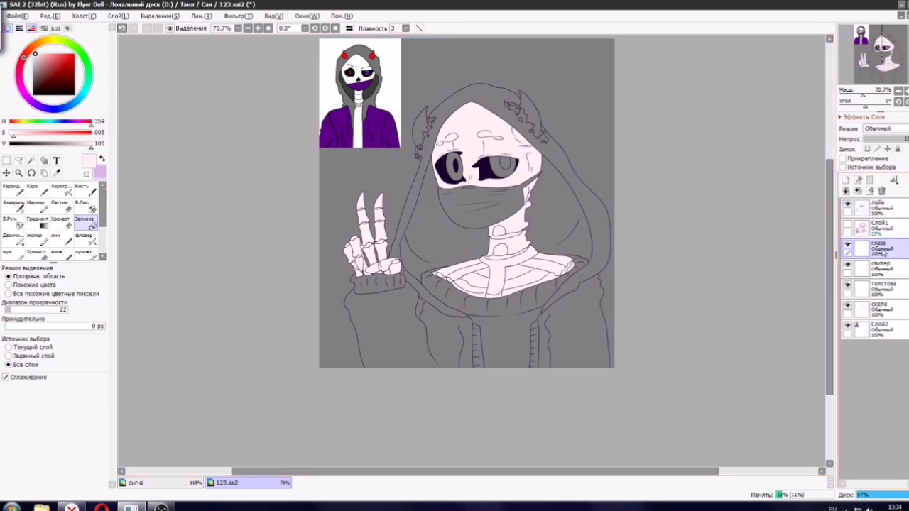
Make толстова the active layer and sample the purple from the reference picture.
click(870, 290)
right_click(365, 84)
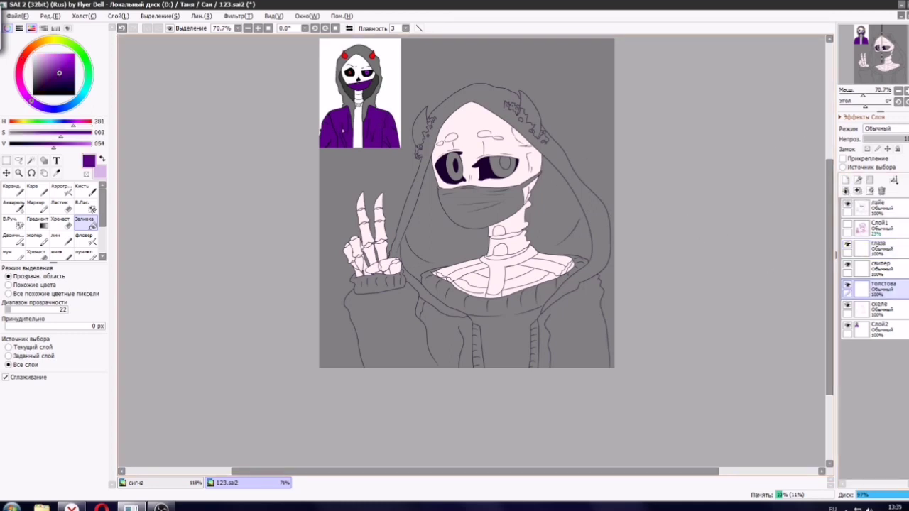
Try filling the jacket with dark purple, hue 281, saturation 63, value 36, and undo the fills.
click(550, 324)
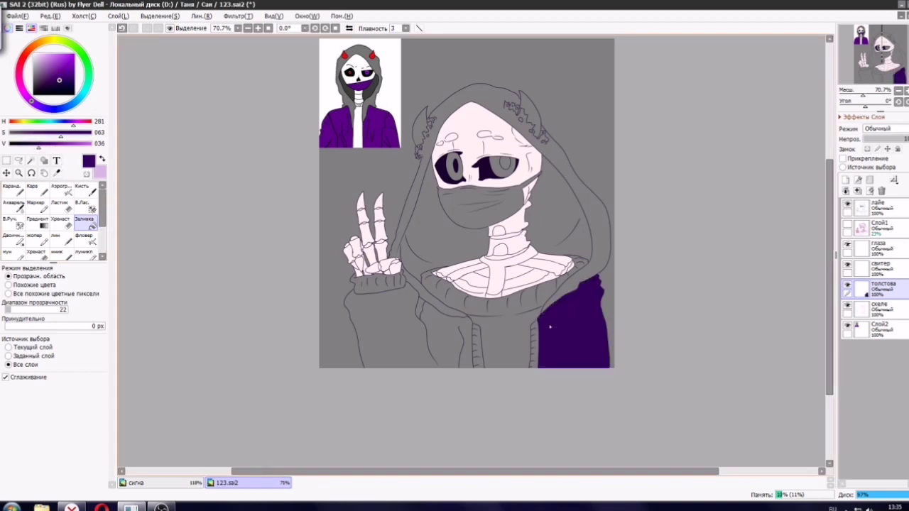
click(471, 335)
key(ctrl+z)
key(ctrl+z)
Fill both sides of the jacket with a less saturated dark purple, hue 281, value 36.
drag(65, 143, 20, 144)
click(391, 333)
click(548, 312)
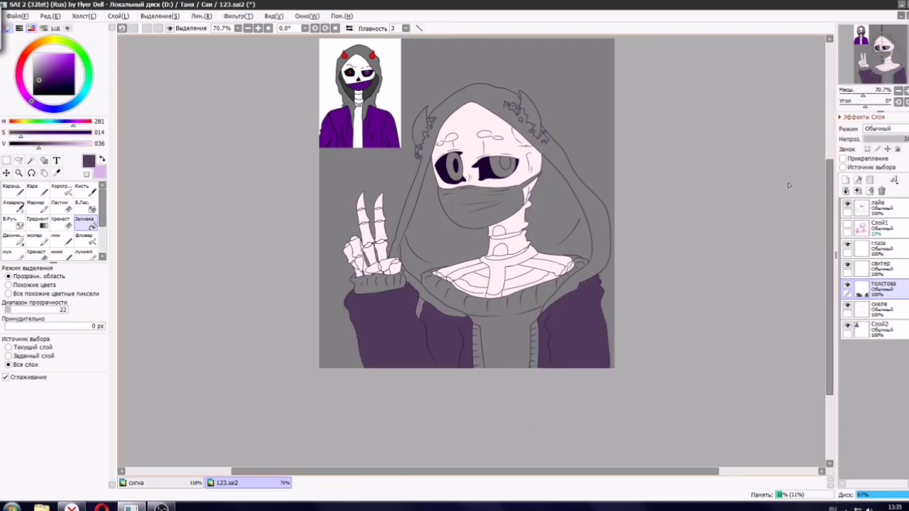
Fill the ribbed sleeve cuff below the hand with darker purple-grey, hue 281, saturation 12, value 28.
drag(84, 135, 32, 147)
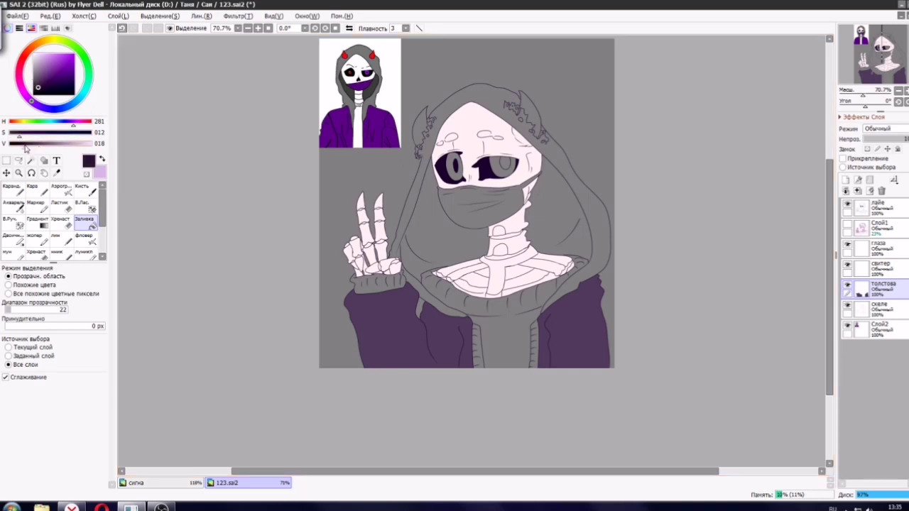
click(380, 284)
scroll(407, 303, up, 3)
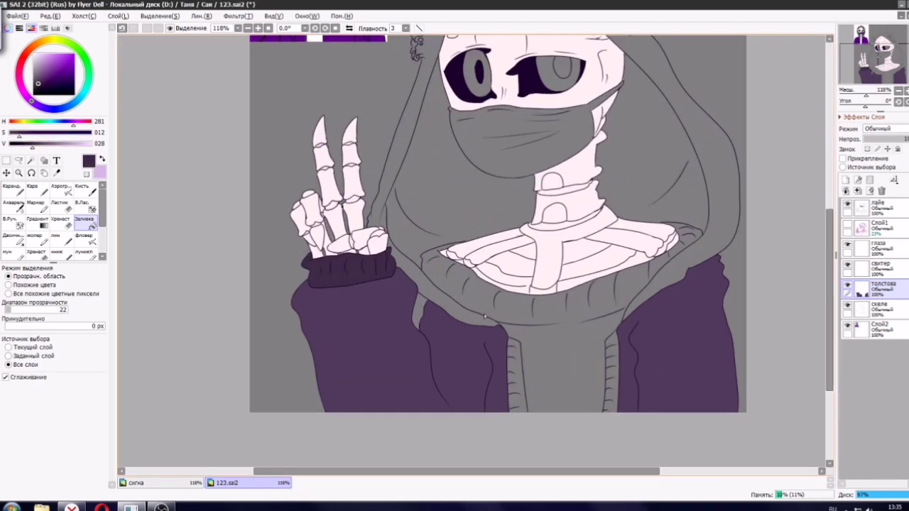
scroll(485, 316, down, 4)
scroll(604, 247, up, 2)
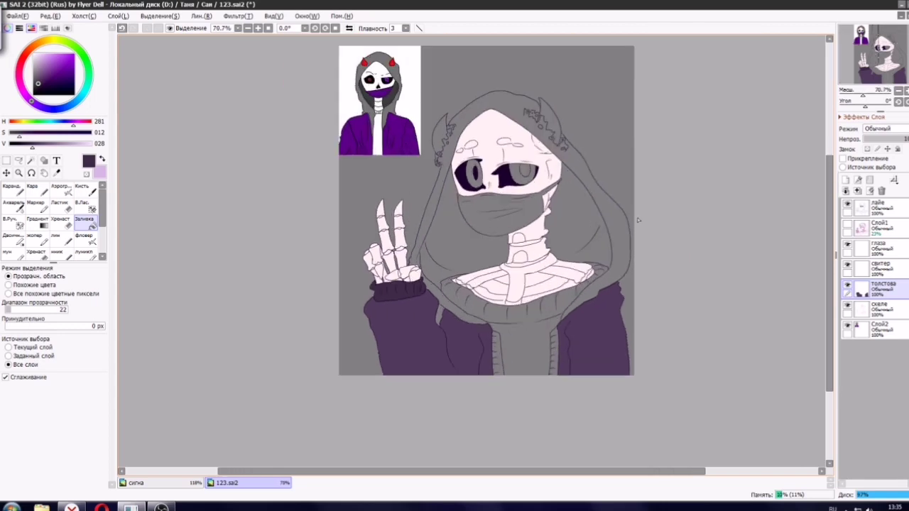
Fill the hood and its lower edge with dark grey, hue 281, saturation 3, value 28.
drag(19, 135, 12, 137)
click(397, 248)
key(ctrl+z)
click(390, 233)
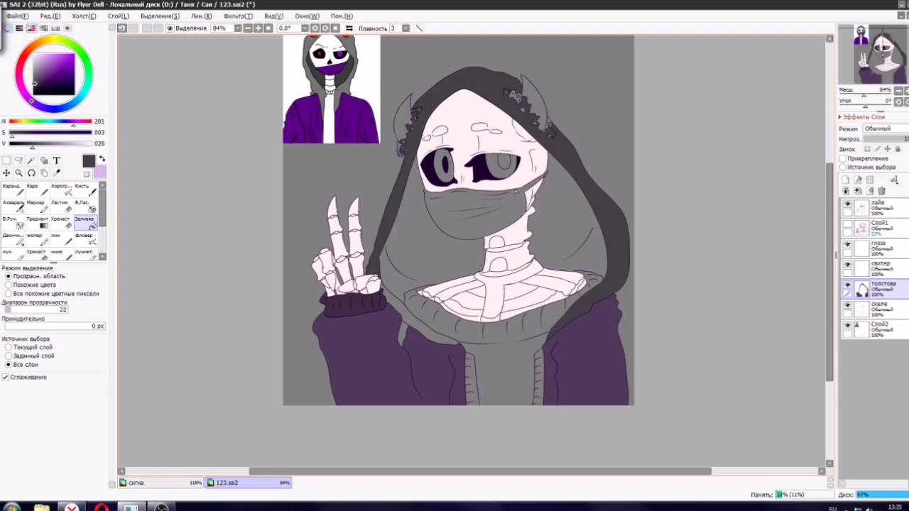
click(438, 327)
Fill the leftover hood patches around the torn holes at both horns with the same dark grey.
scroll(475, 85, up, 5)
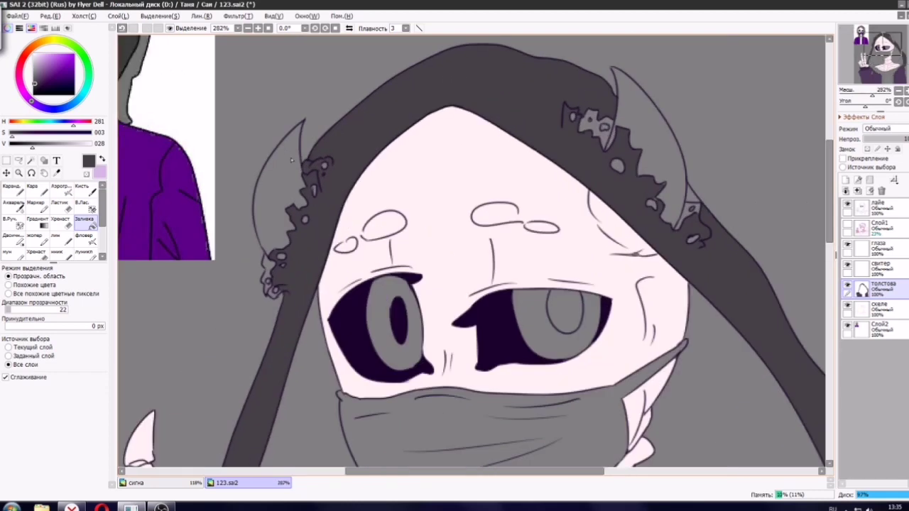
click(266, 288)
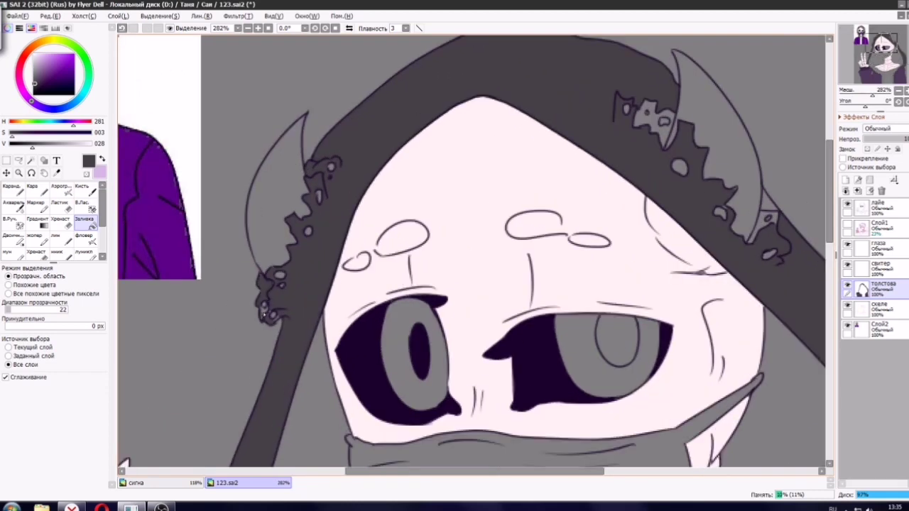
click(655, 130)
click(769, 218)
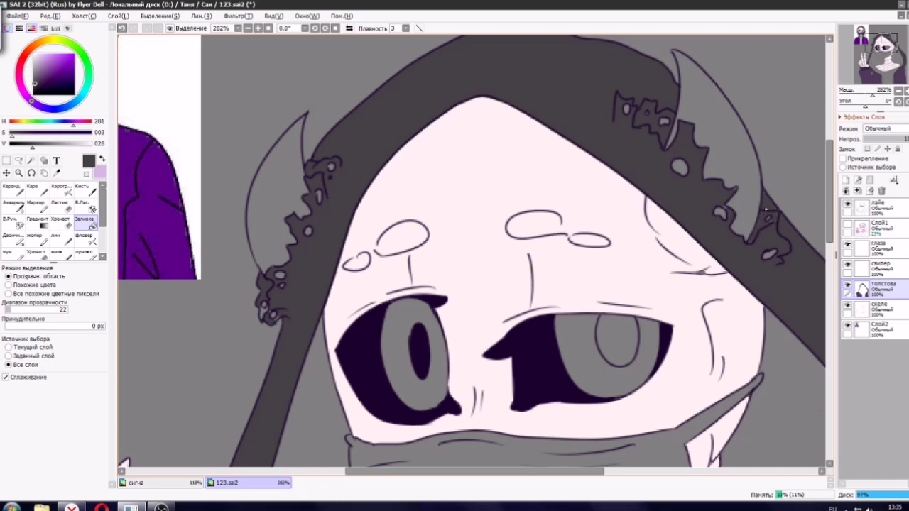
Paint over the small holes in the torn hood patches beside both horns with dark grey, using the size 4 brush.
scroll(296, 261, up, 1)
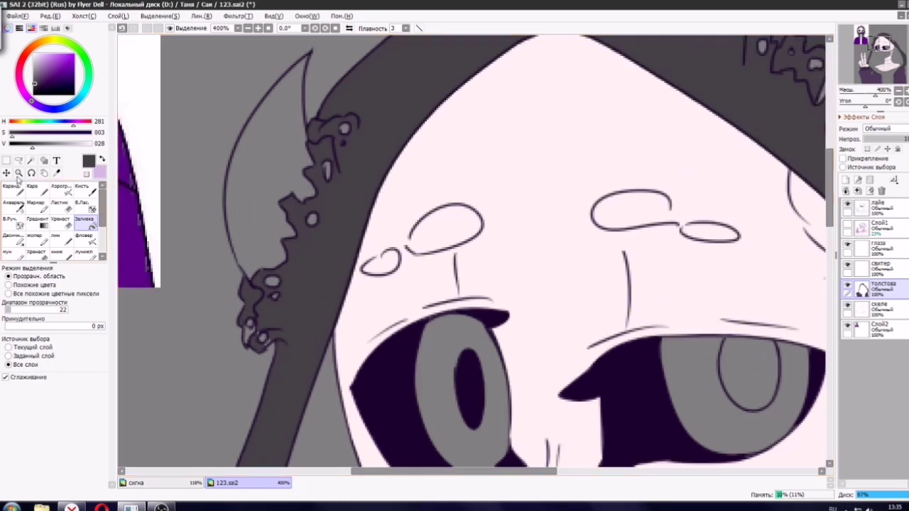
key(n)
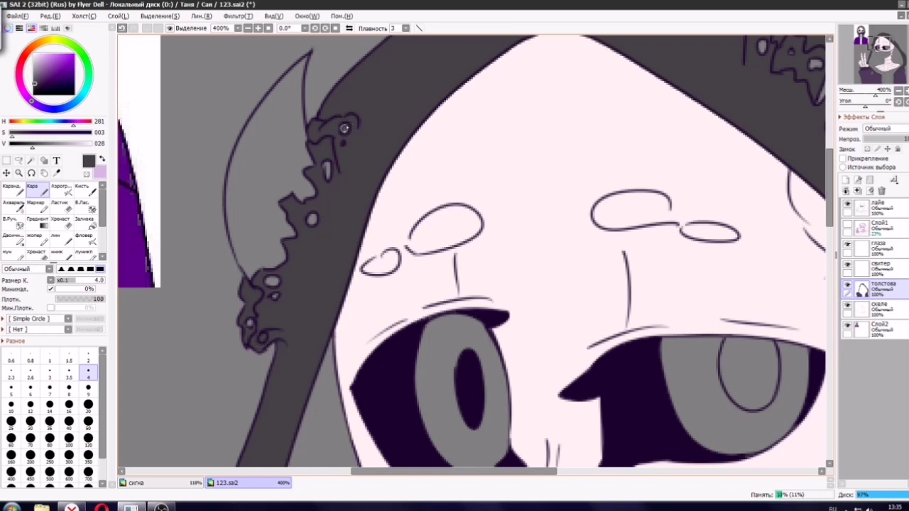
drag(754, 47, 408, 213)
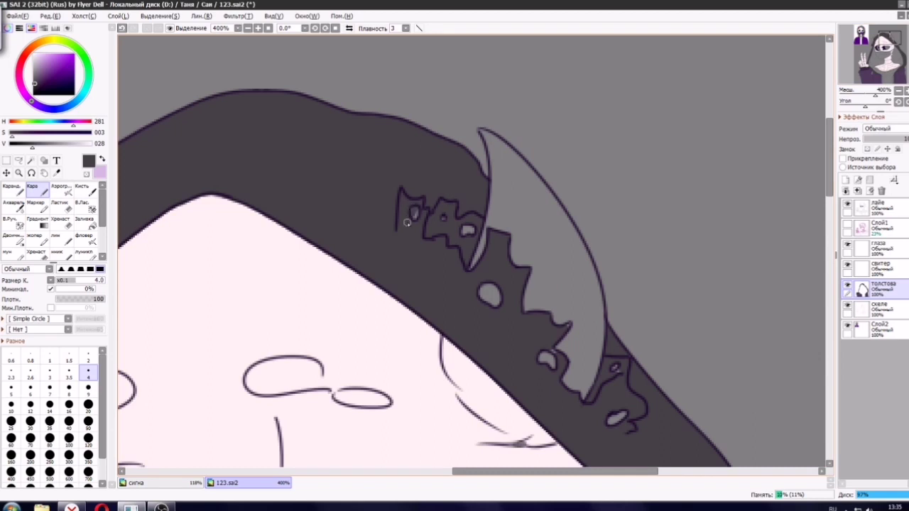
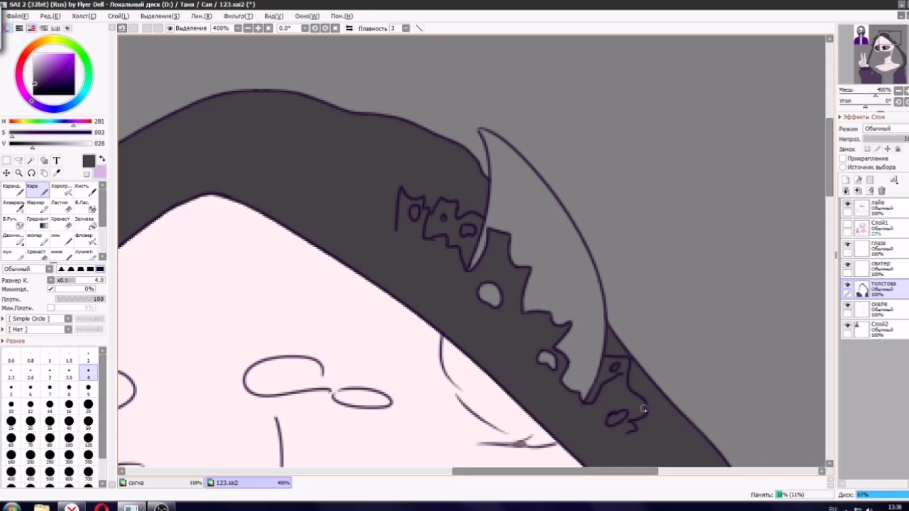
Fill the inside of the hood on both sides of the neck with near-black, hue 281, saturation 3, value 15.
scroll(546, 310, down, 9)
drag(463, 370, 445, 118)
scroll(444, 118, up, 2)
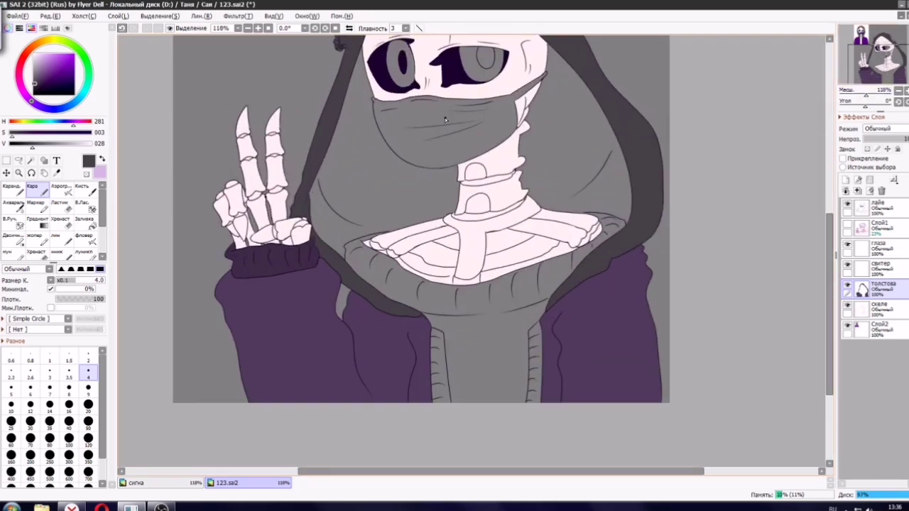
scroll(445, 117, up, 1)
click(21, 146)
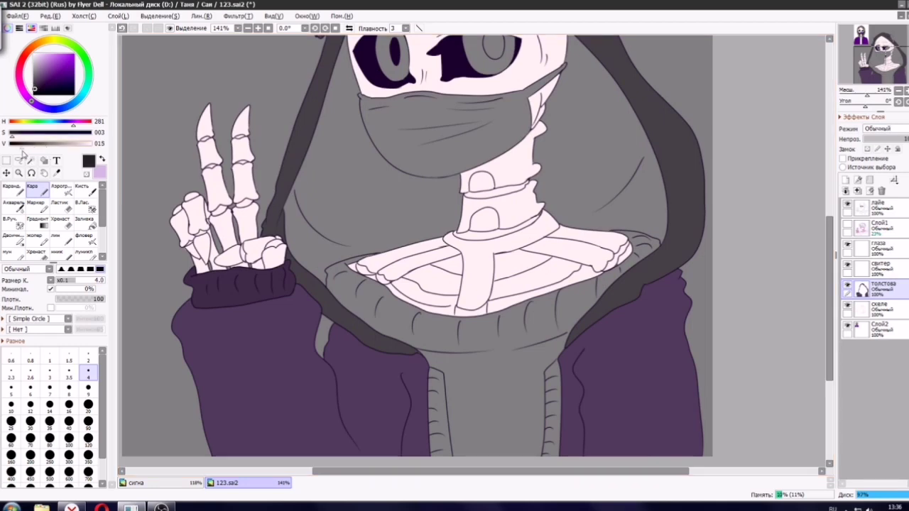
click(83, 220)
click(334, 193)
click(604, 154)
scroll(617, 140, down, 5)
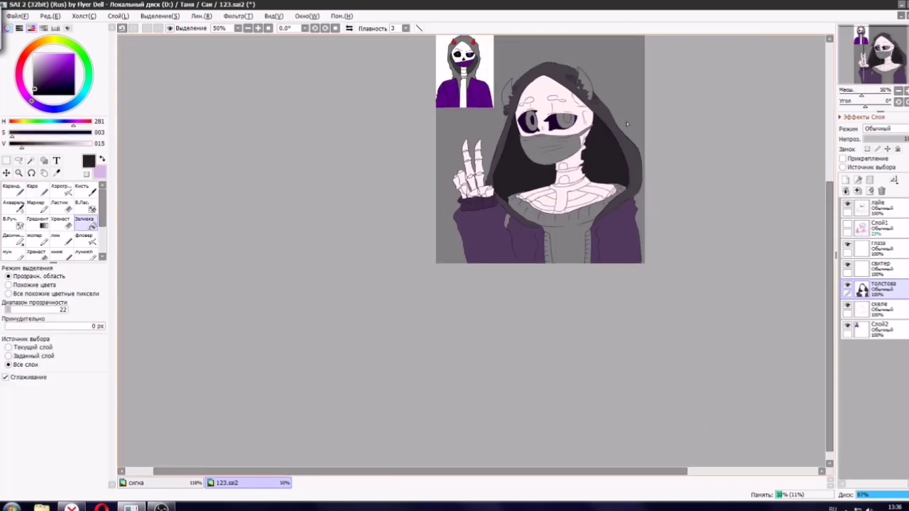
scroll(627, 124, up, 5)
Fill the ribbed trims along both front edges of the jacket with the dark grey sampled from the hood.
right_click(618, 156)
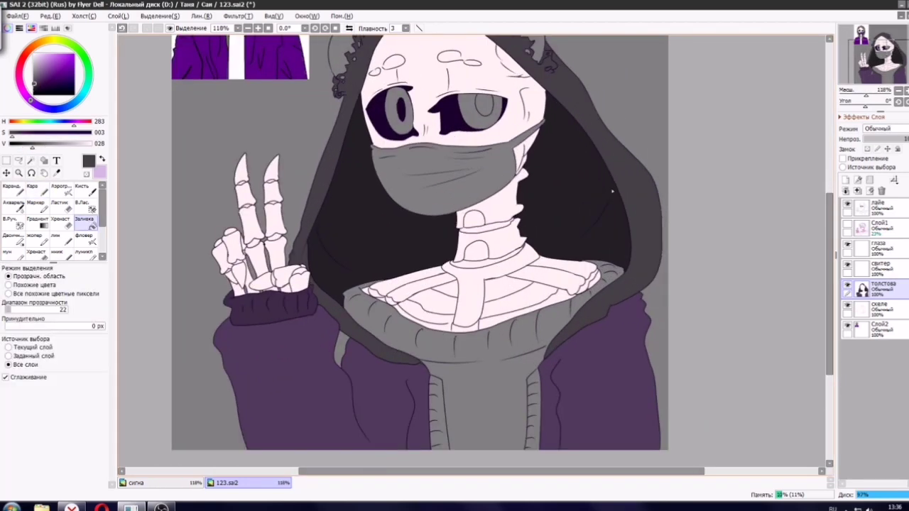
click(441, 406)
click(540, 402)
scroll(531, 389, down, 3)
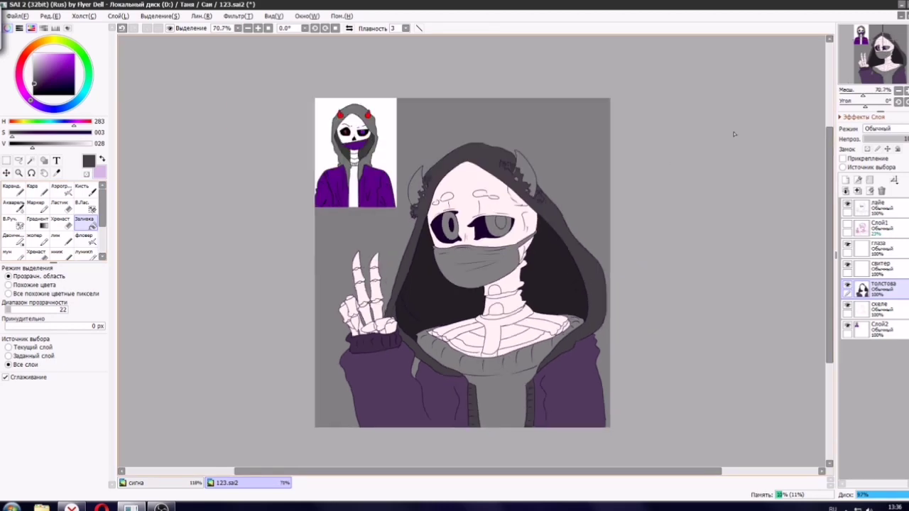
Fill the sweater and its collar with light grey, hue 283, saturation 3, value 69, on the свитер layer.
click(880, 269)
drag(55, 142, 65, 143)
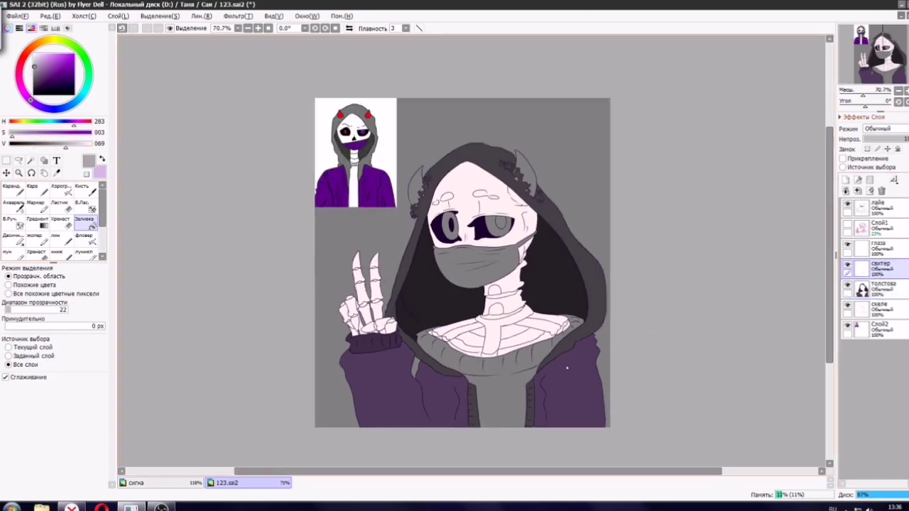
click(514, 378)
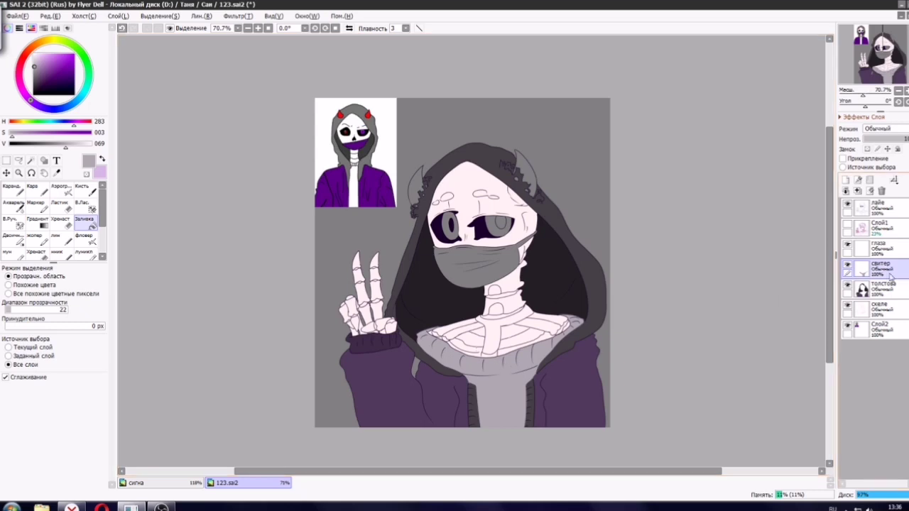
Fill both horns on the глаза layer with muted red based on the reference horns, hue 359, saturation 60, value 76.
click(872, 247)
scroll(387, 105, up, 4)
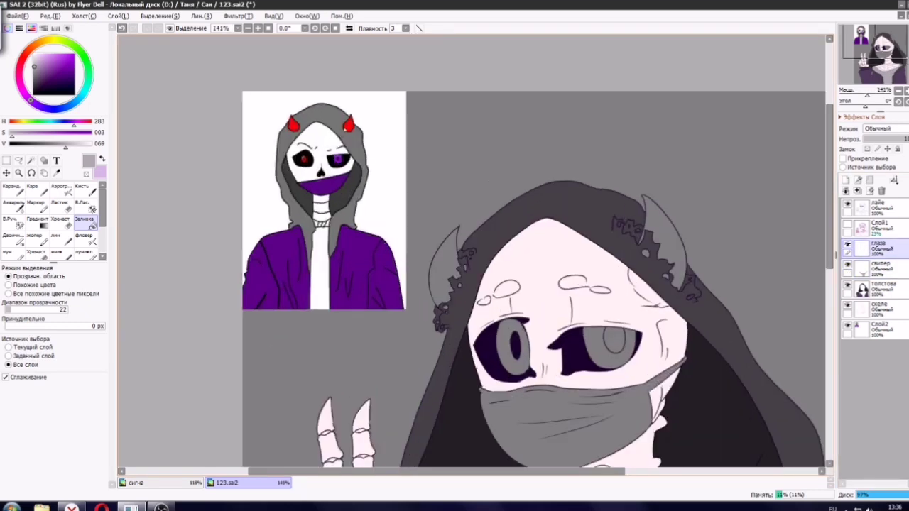
right_click(349, 123)
click(58, 135)
click(74, 147)
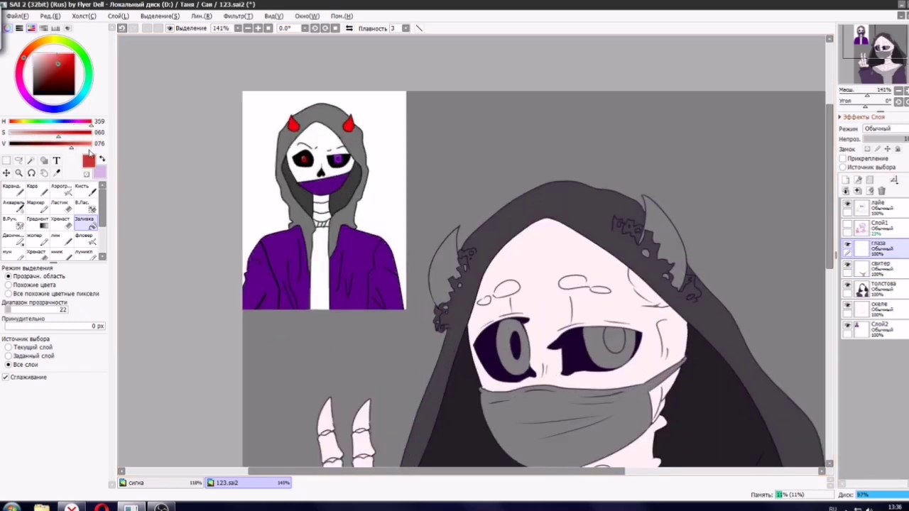
click(441, 267)
click(669, 245)
Undo the last horn fill and move the глаза layer below the скеле layer.
scroll(672, 249, up, 4)
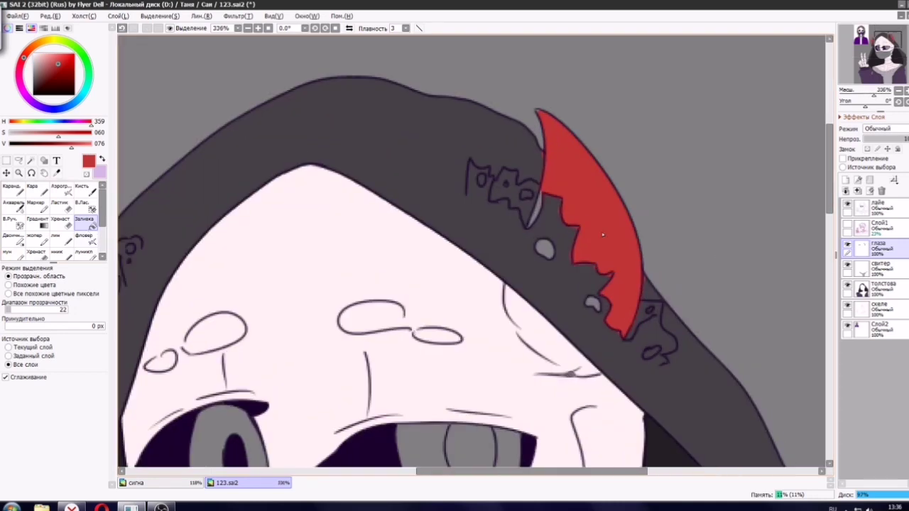
scroll(610, 224, down, 1)
key(ctrl+z)
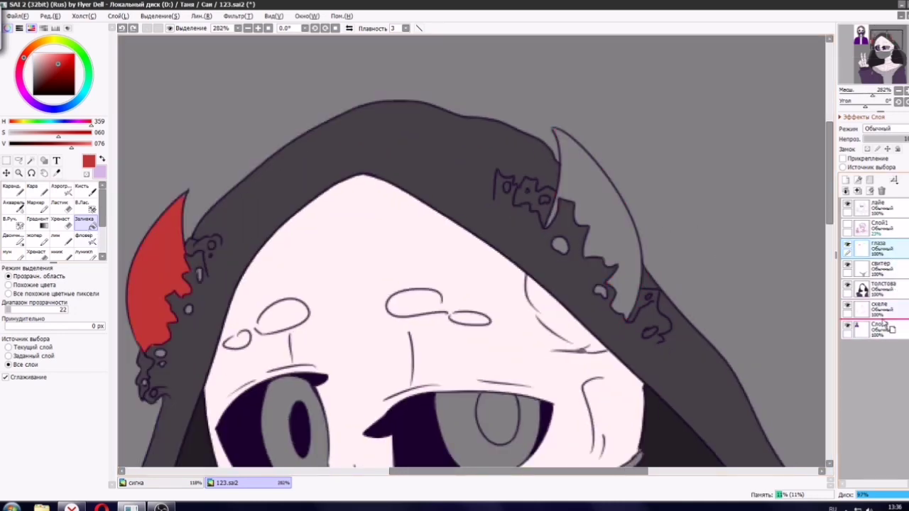
drag(883, 322, 882, 319)
Fill the larger horn, its thin sliver and the nearby holes in the hood with the same red.
click(609, 237)
scroll(579, 245, up, 3)
click(533, 188)
click(543, 246)
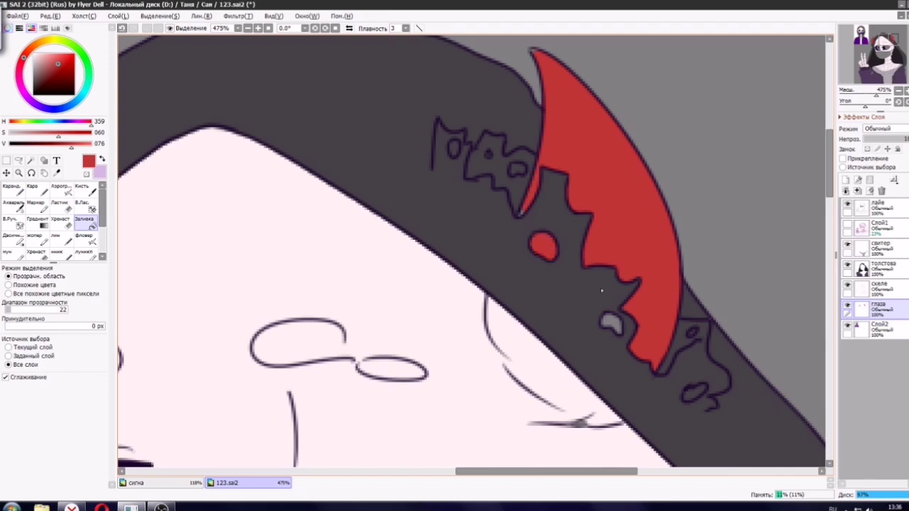
click(612, 322)
Fill the hood holes beside the other horn and the iris of the eye with the slit pupil with the same red.
scroll(406, 295, down, 2)
scroll(406, 294, down, 4)
scroll(223, 338, up, 7)
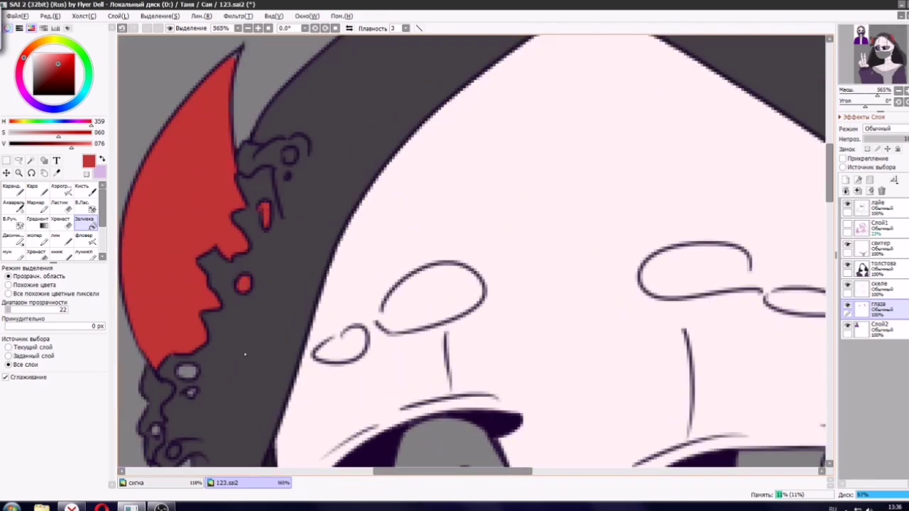
scroll(191, 398, down, 4)
scroll(190, 398, up, 6)
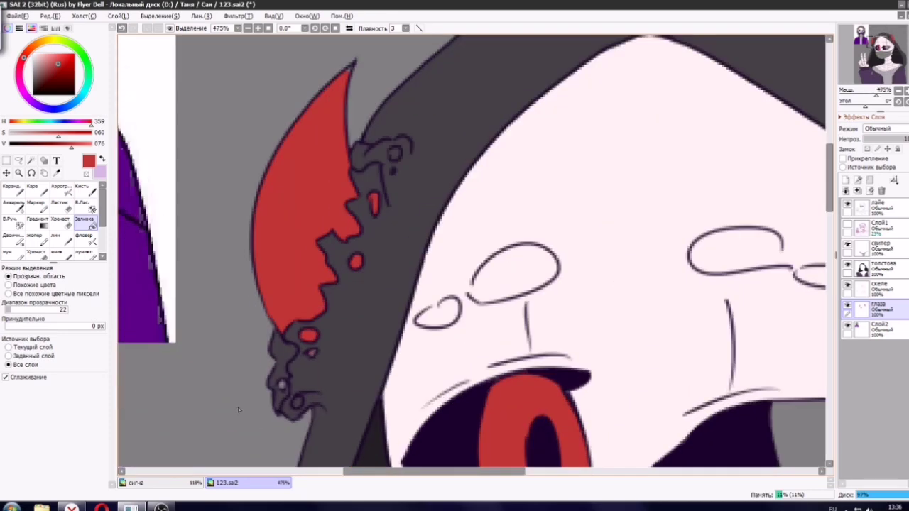
Touch up the leftover gaps of the horns and hood holes in red with the size 2 brush.
scroll(299, 384, down, 8)
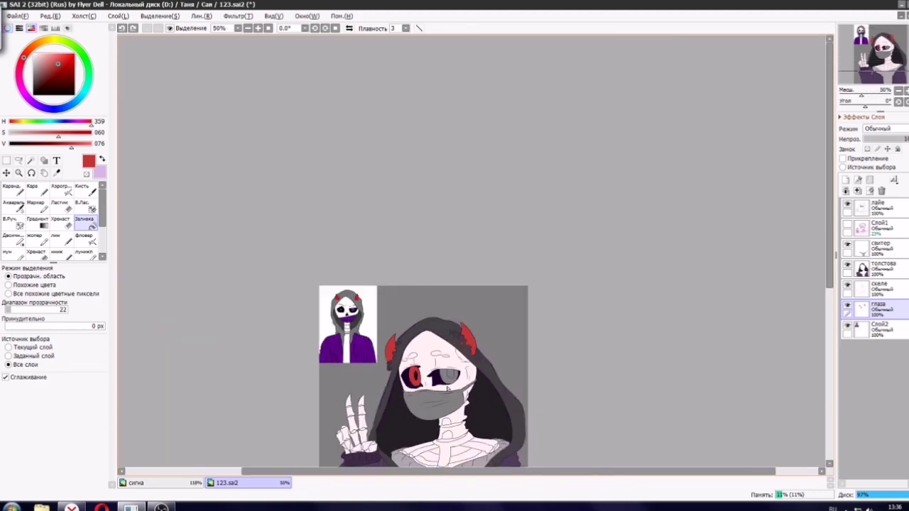
scroll(493, 355, up, 1)
scroll(538, 245, up, 4)
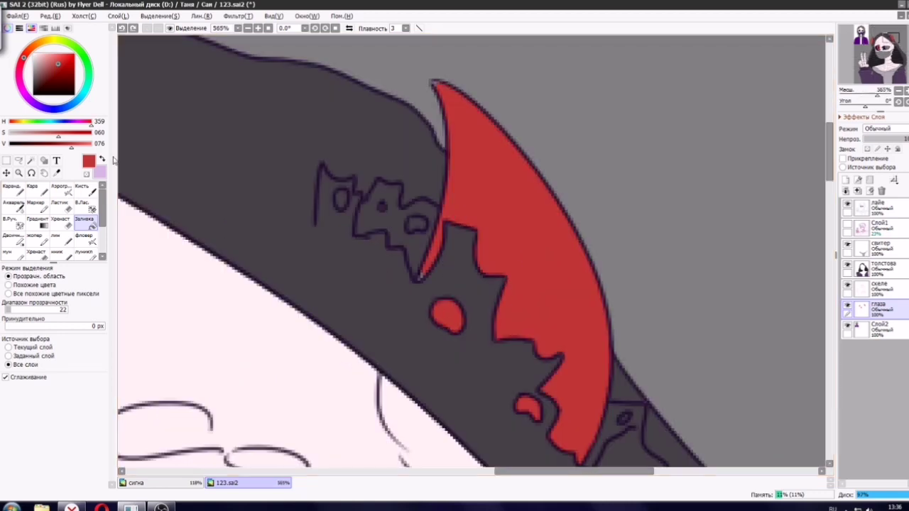
click(42, 191)
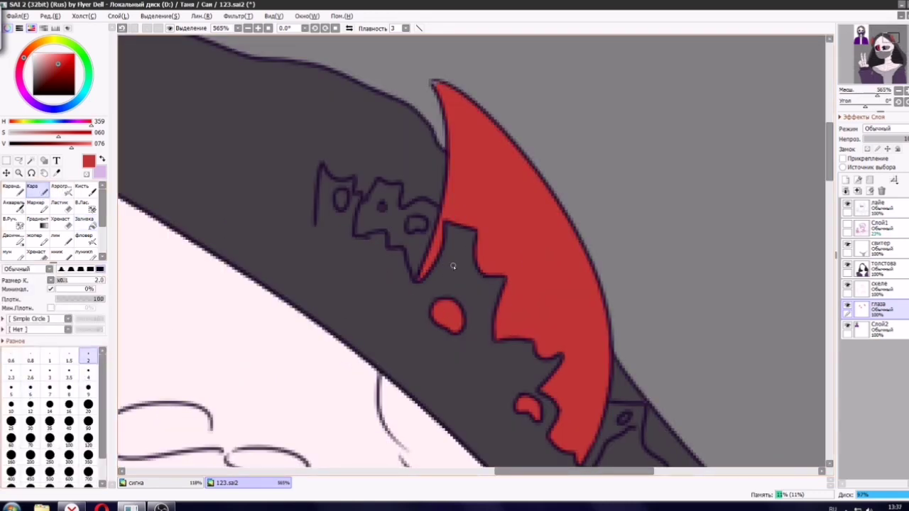
scroll(466, 194, down, 4)
scroll(320, 280, up, 4)
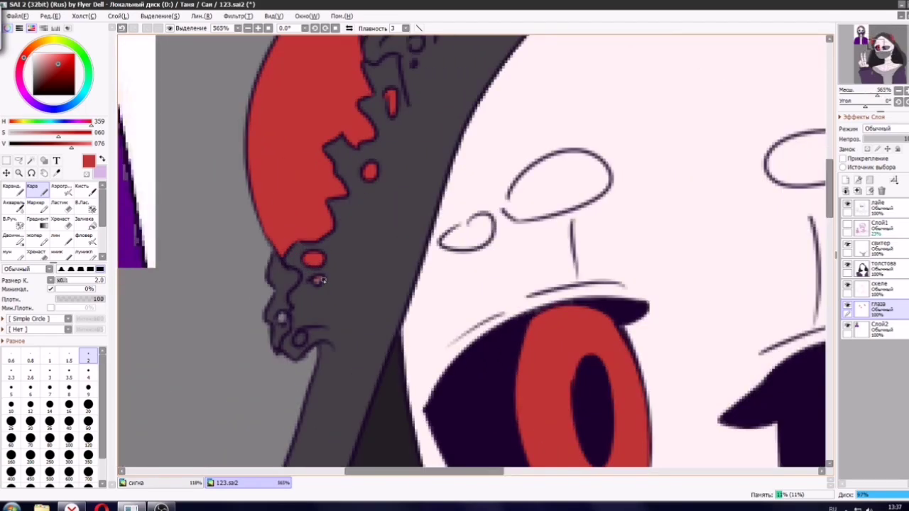
Fill the half-closed eye's oval pupil with red and its iris with purple, hue 274, saturation 42, value 47.
scroll(669, 314, down, 4)
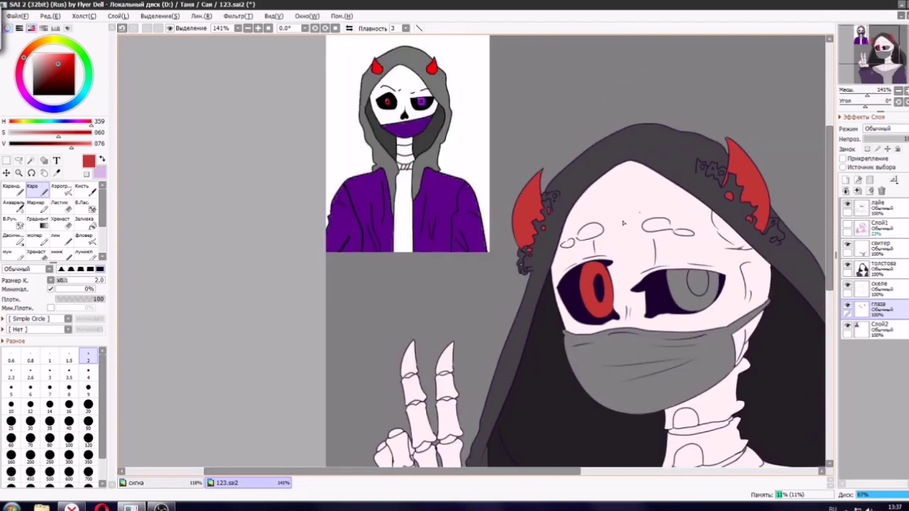
scroll(810, 78, up, 1)
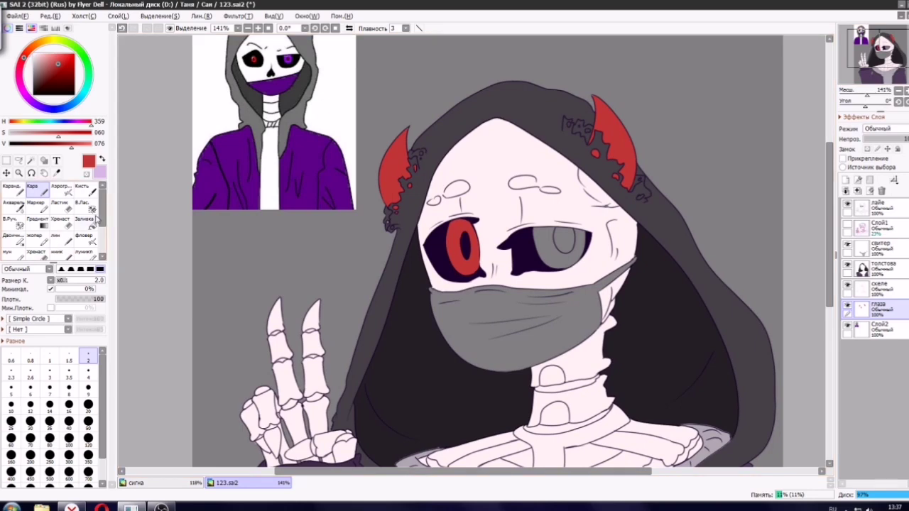
click(93, 219)
click(565, 242)
scroll(600, 225, down, 2)
scroll(641, 261, up, 1)
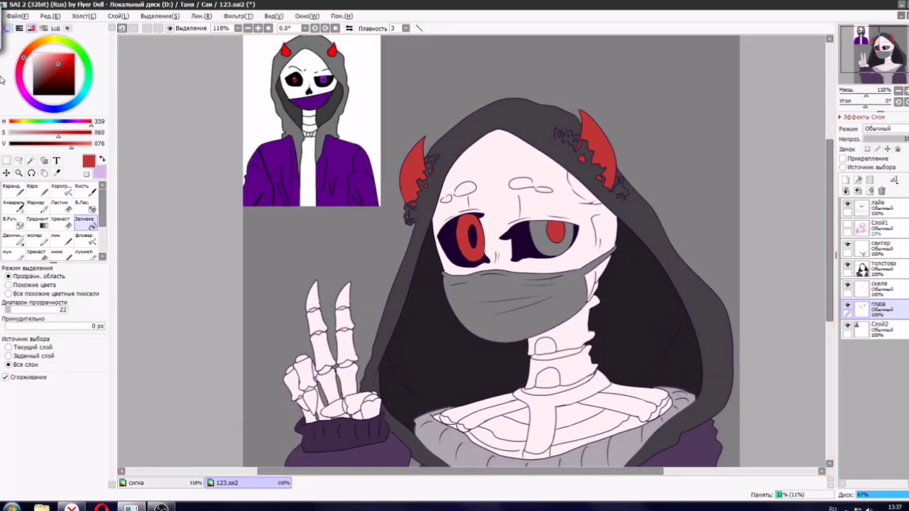
mouse_move(48, 105)
mouse_down()
mouse_move(62, 108)
mouse_move(47, 150)
mouse_up()
click(539, 249)
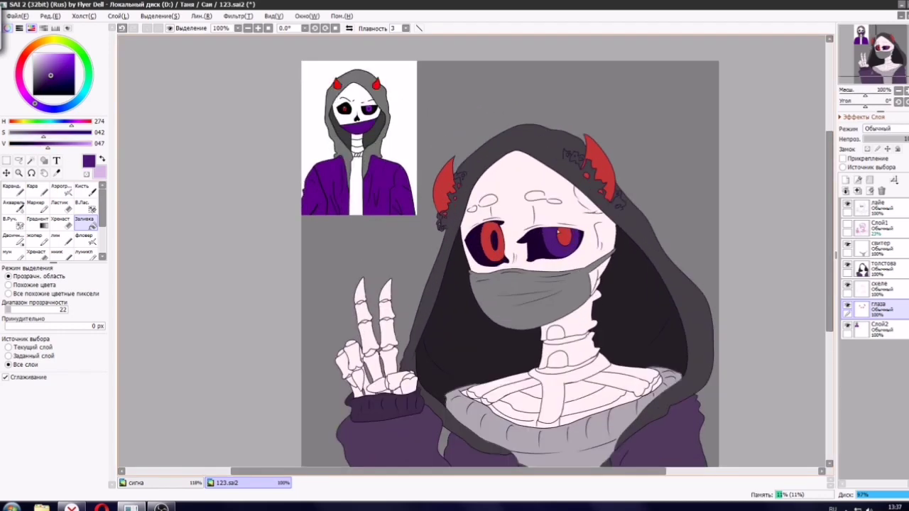
Fill the face mask and its strap with the jacket's dark purple, hue 281, saturation 14, value 36.
scroll(678, 341, down, 6)
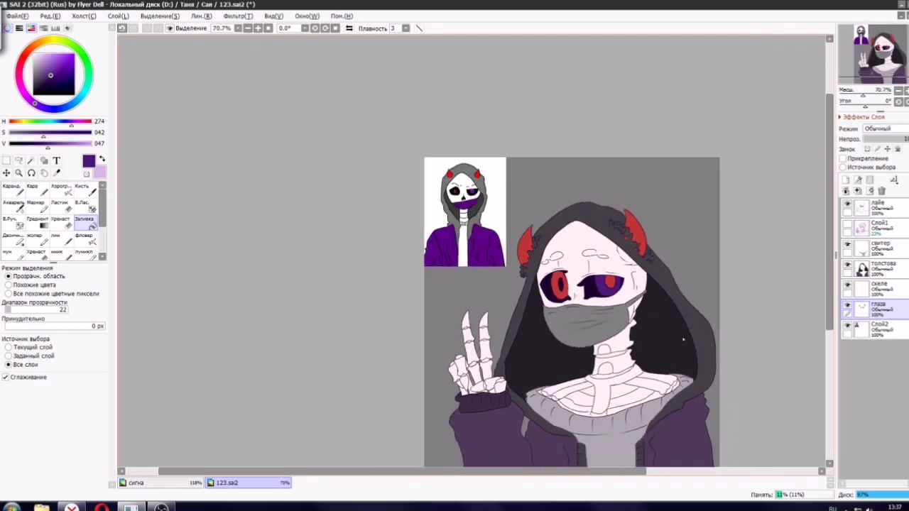
right_click(684, 396)
scroll(679, 388, up, 7)
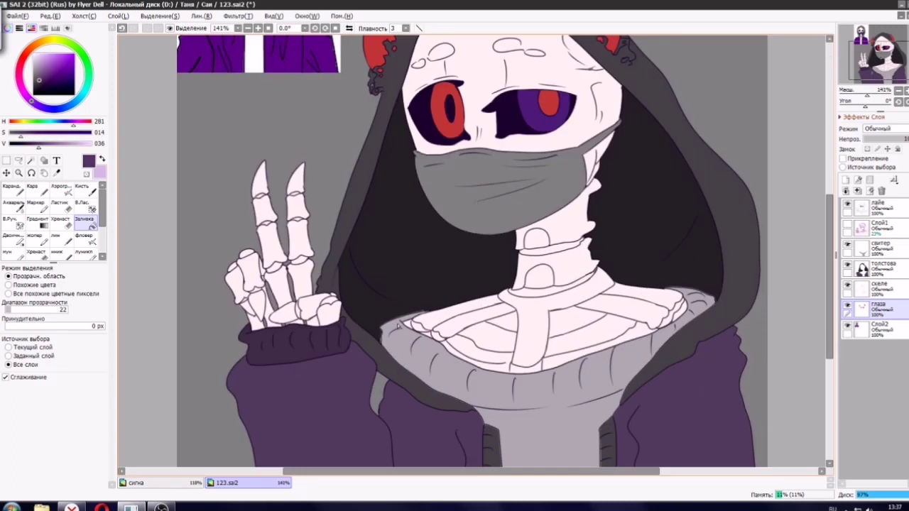
click(519, 191)
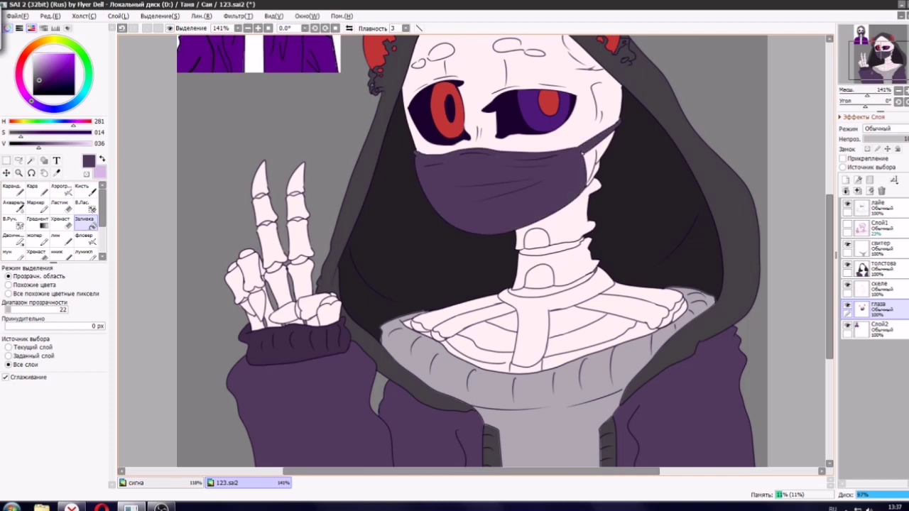
scroll(518, 191, down, 5)
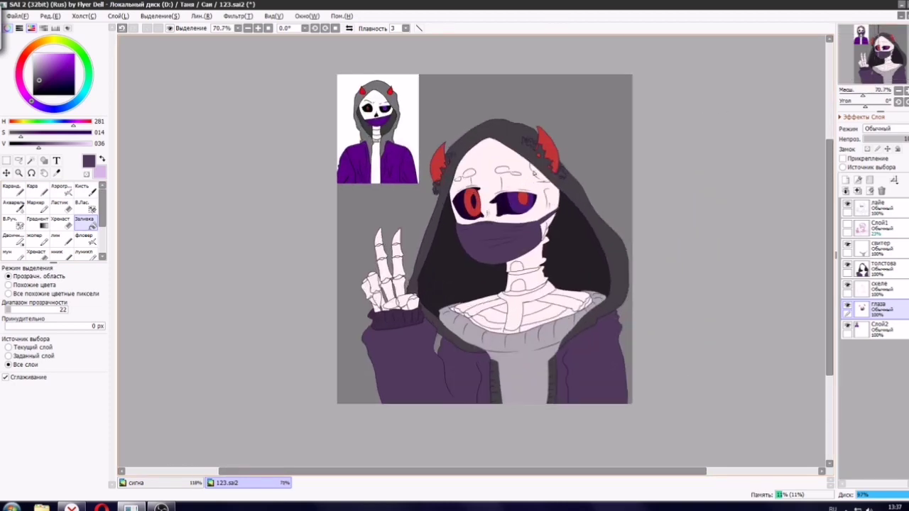
Move the глаза layer above the скеле layer and make it the active layer.
scroll(563, 170, up, 2)
scroll(566, 172, up, 2)
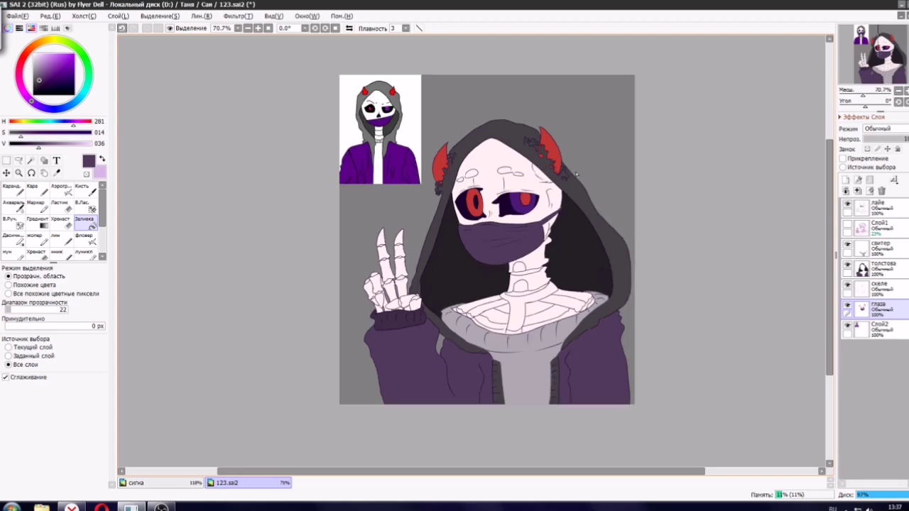
click(888, 288)
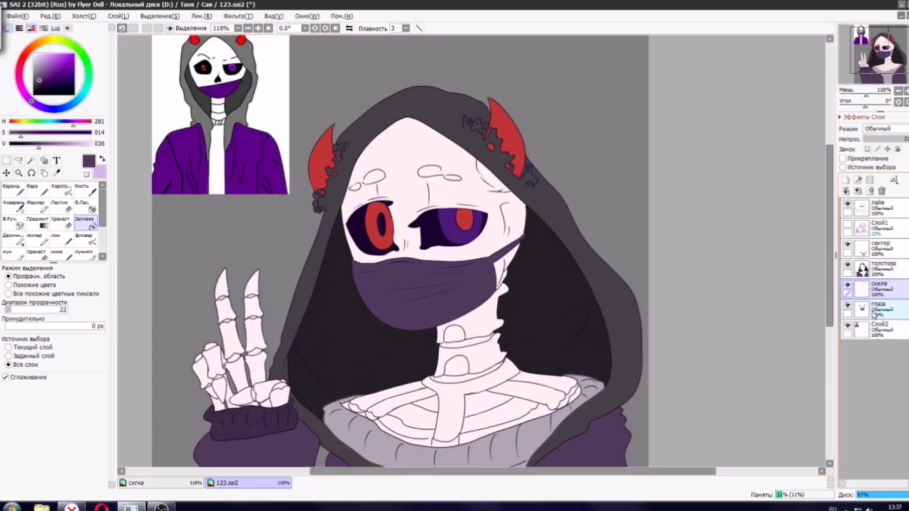
drag(872, 312, 873, 288)
click(879, 288)
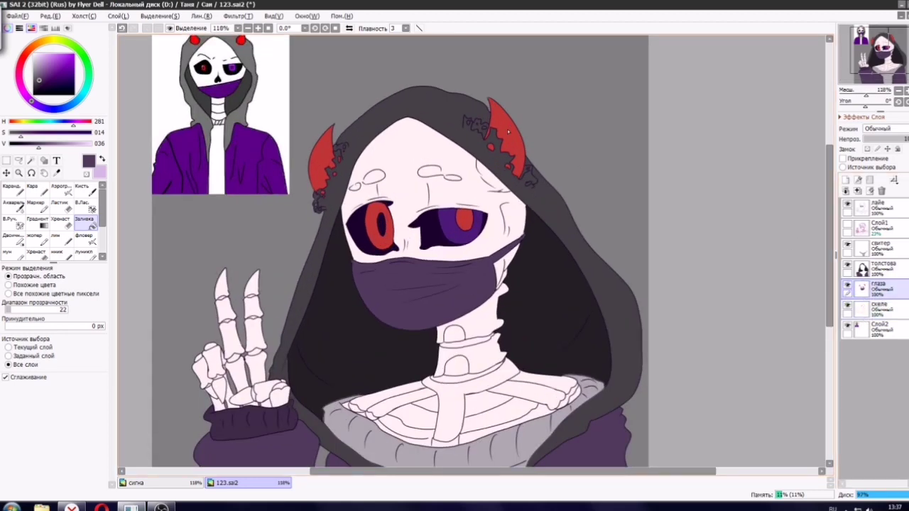
Paint the outlined forehead patch along the hood's edge, under the horn, in the horn's red with the size 14 brush.
click(29, 191)
scroll(507, 162, up, 5)
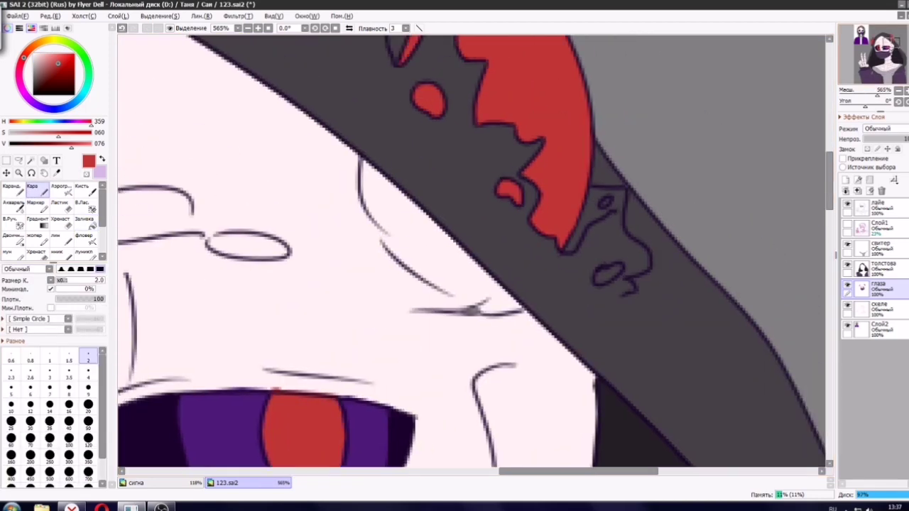
drag(579, 472, 598, 471)
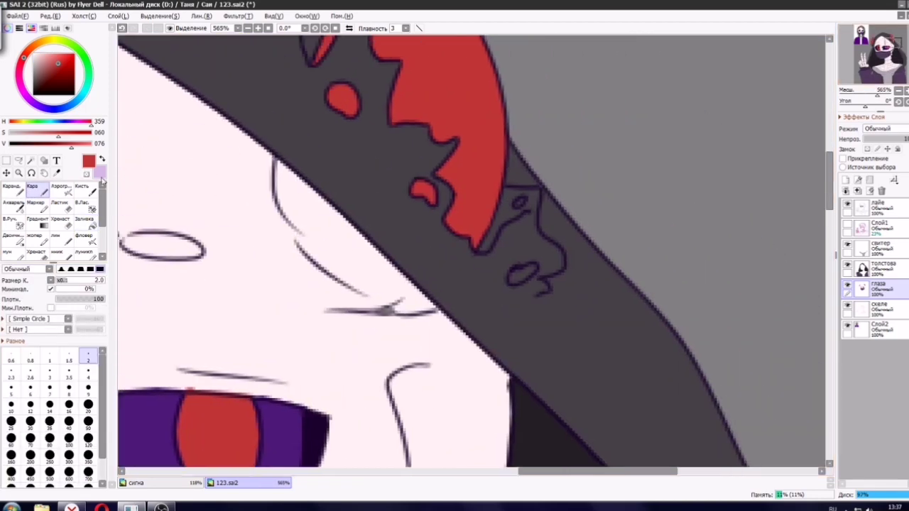
drag(290, 177, 412, 298)
click(88, 405)
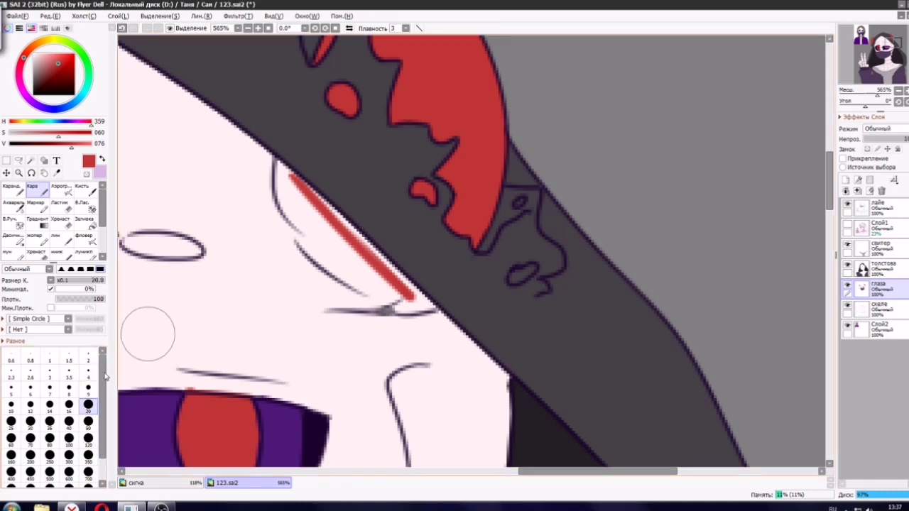
click(50, 405)
key(ctrl+z)
mouse_move(286, 173)
mouse_down()
mouse_move(384, 257)
mouse_move(290, 162)
mouse_move(406, 289)
mouse_up()
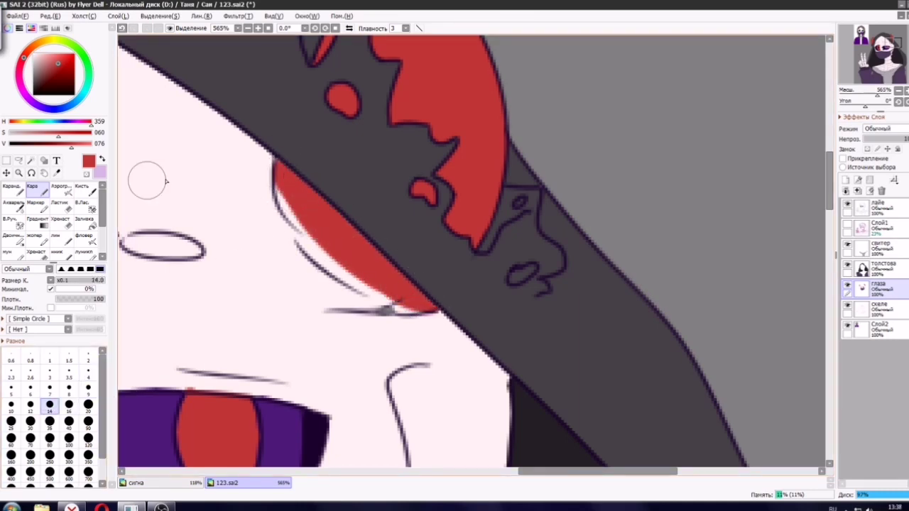
Set up the watercolour brush at size 20 with the transparent colour for softening the red forehead patch.
click(11, 218)
click(101, 161)
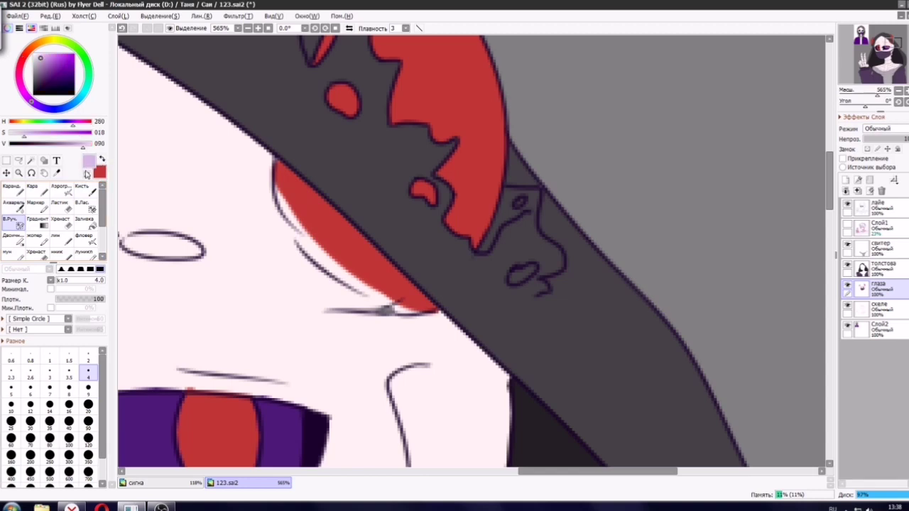
click(87, 174)
click(87, 404)
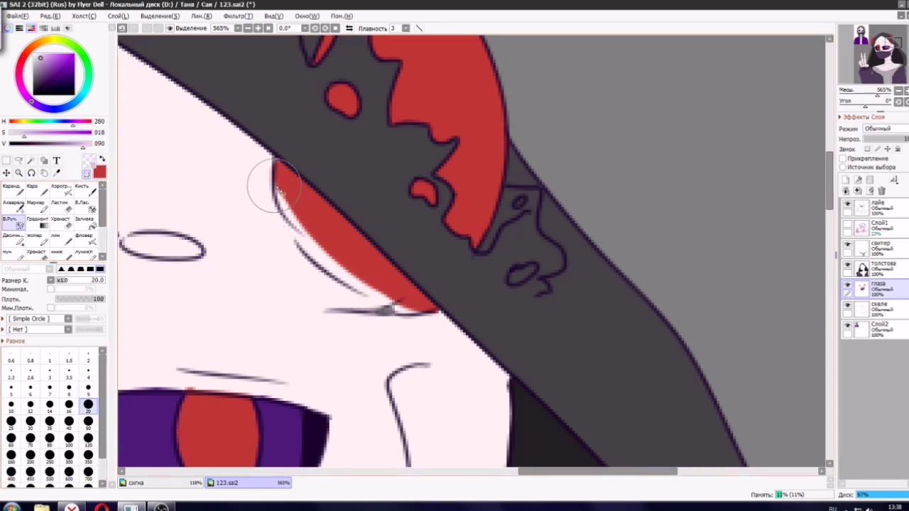
click(13, 203)
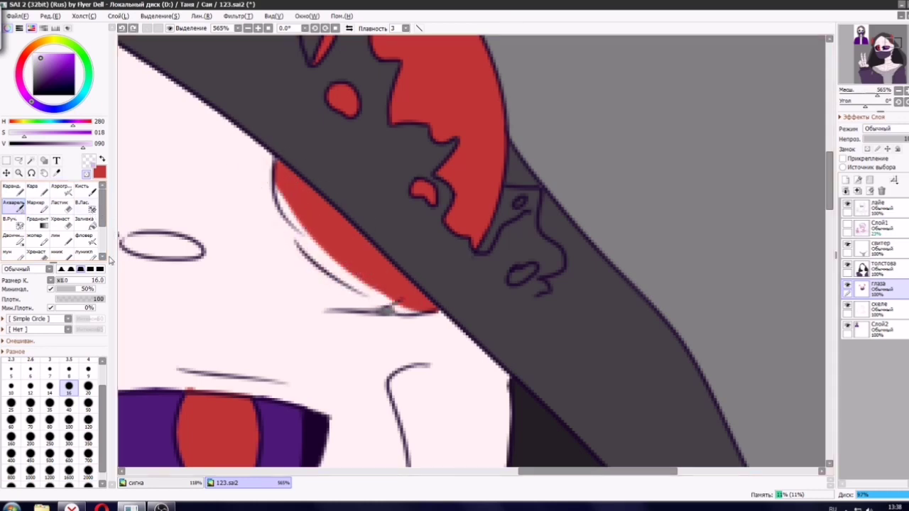
click(90, 387)
Try to soften the red patch's outer edge with transparent watercolour strokes, and undo them.
drag(266, 179, 349, 260)
key(ctrl+z)
mouse_move(294, 220)
mouse_down()
mouse_move(302, 244)
mouse_move(343, 245)
mouse_move(387, 307)
mouse_move(368, 276)
mouse_move(402, 287)
mouse_up()
drag(325, 246, 338, 280)
key(ctrl+z)
key(ctrl+z)
key(ctrl+z)
key(ctrl+z)
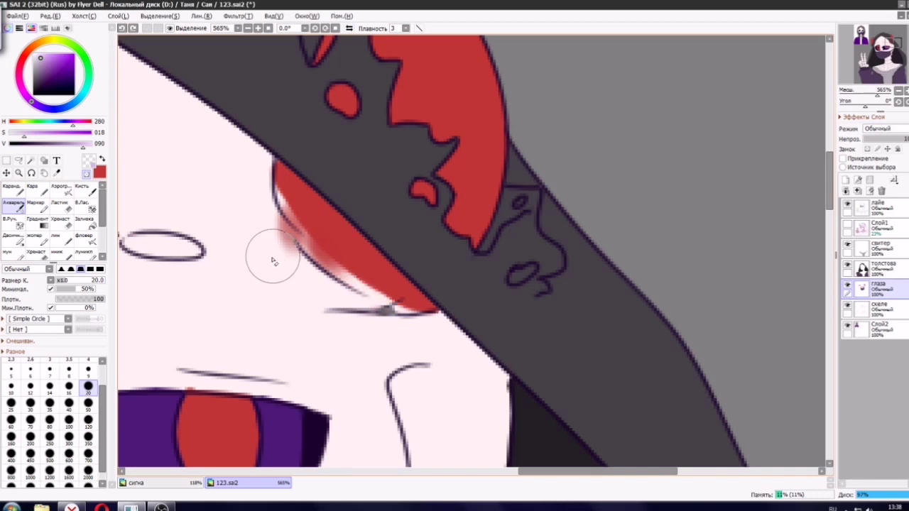
key(ctrl+z)
key(ctrl+z)
key(ctrl+z)
key(ctrl+z)
Blend the red forehead patch outwards over its crack lines with a softer watercolour brush at size 20 and density 52.
click(71, 269)
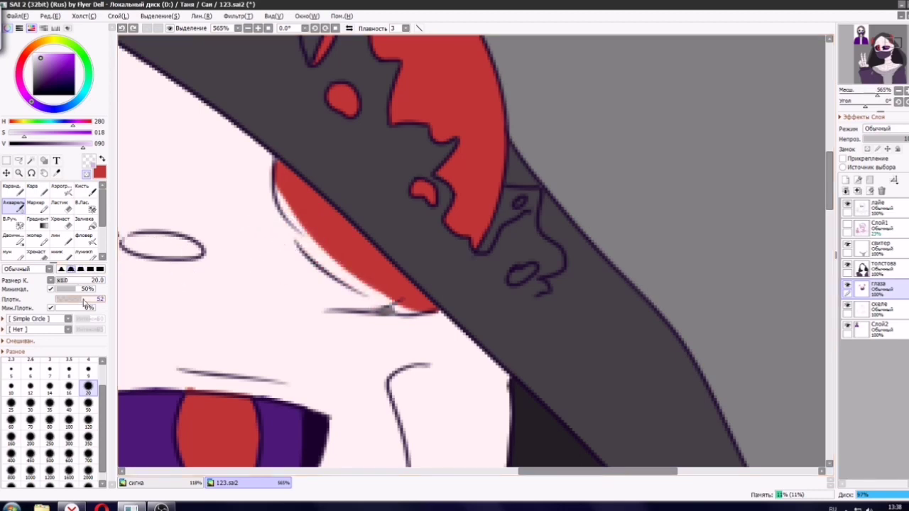
mouse_move(264, 170)
mouse_down()
mouse_move(384, 305)
mouse_move(320, 256)
mouse_move(354, 301)
mouse_move(391, 292)
mouse_move(296, 293)
mouse_up()
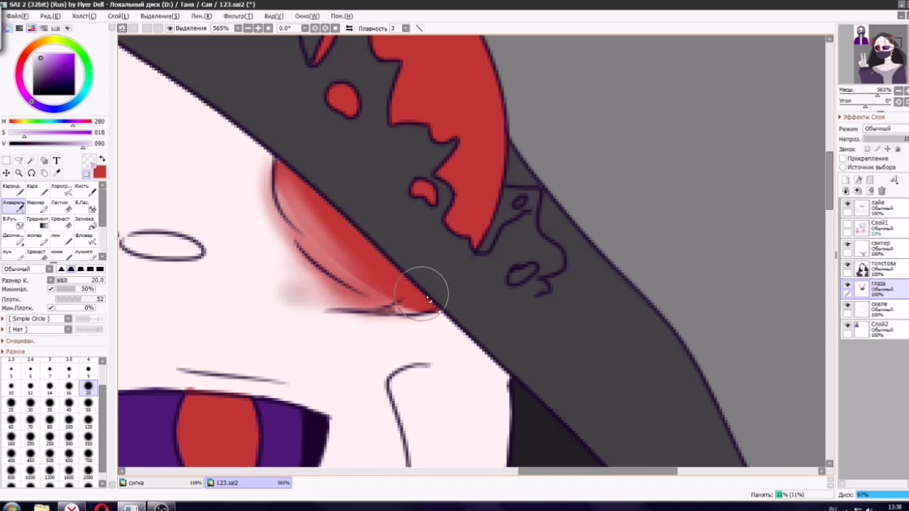
mouse_move(426, 297)
mouse_down()
mouse_move(379, 305)
mouse_move(350, 289)
mouse_move(349, 247)
mouse_move(344, 260)
mouse_move(310, 195)
mouse_move(326, 198)
mouse_move(365, 272)
mouse_up()
mouse_move(327, 201)
mouse_down()
mouse_move(348, 270)
mouse_move(290, 152)
mouse_move(284, 275)
mouse_move(385, 325)
mouse_move(436, 305)
mouse_move(365, 308)
mouse_move(318, 288)
mouse_move(329, 341)
mouse_move(249, 213)
mouse_up()
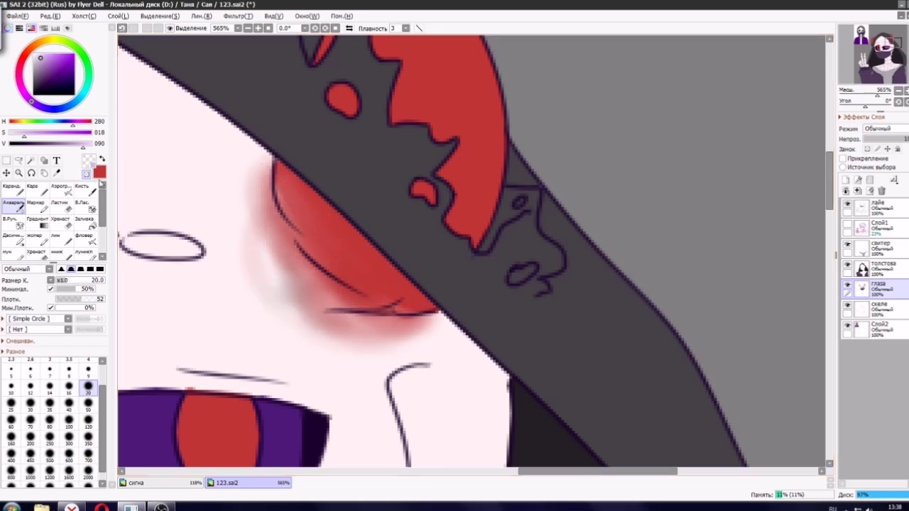
Try to cover the red patch's outer edge with the skull's pale colour using the size 50 airbrush, and undo it.
click(61, 189)
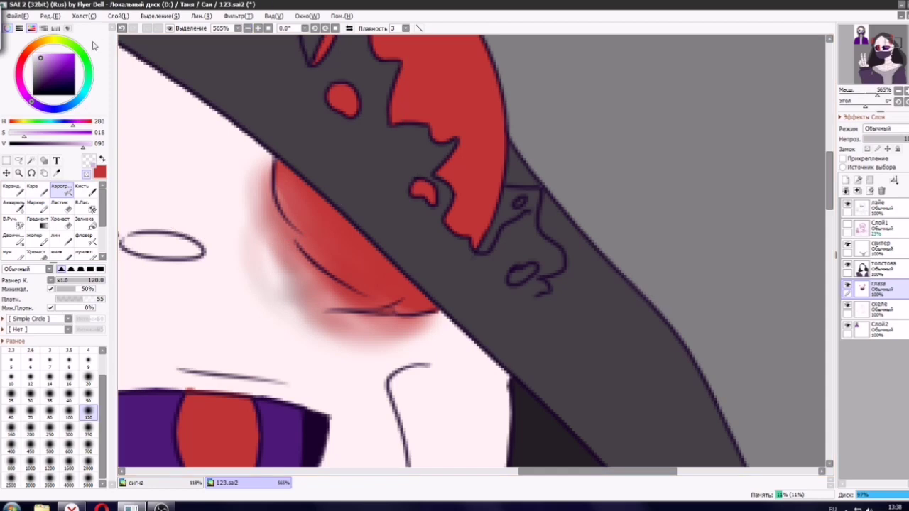
right_click(136, 115)
click(88, 400)
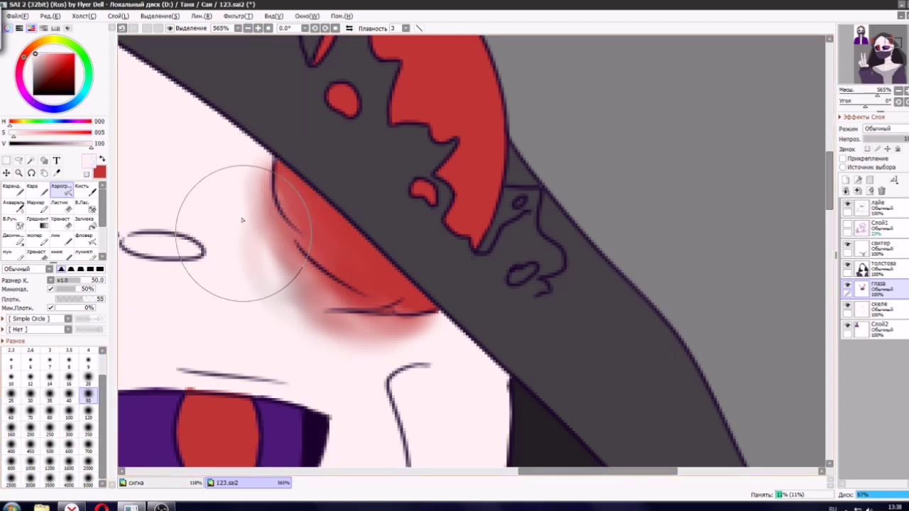
mouse_move(239, 219)
mouse_down()
mouse_move(299, 313)
mouse_move(376, 346)
mouse_up()
key(ctrl+z)
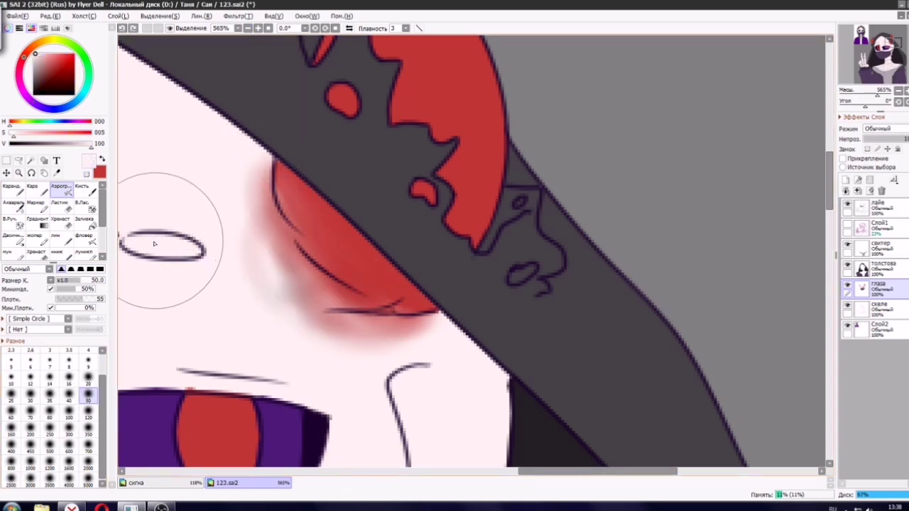
Try to thin the red patch with the textured eraser at size 120, and undo the strokes.
click(61, 219)
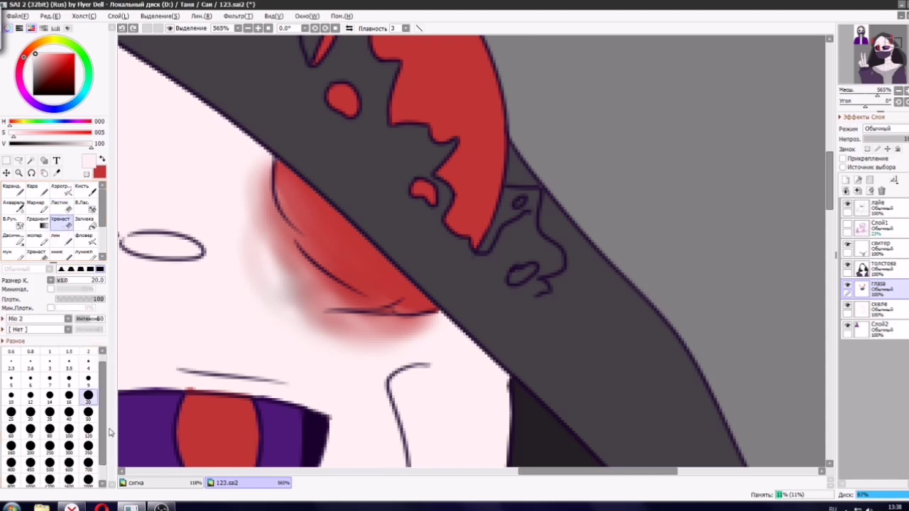
click(88, 428)
mouse_move(213, 319)
mouse_down()
mouse_move(315, 320)
mouse_move(176, 318)
mouse_up()
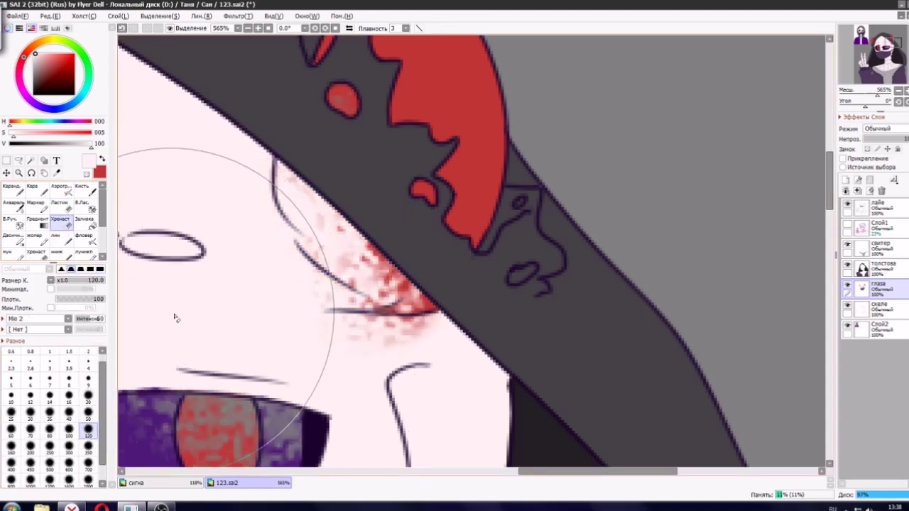
key(ctrl+z)
Fade the red patch's outer edge into the forehead with a soft eraser at size 50.
key(e)
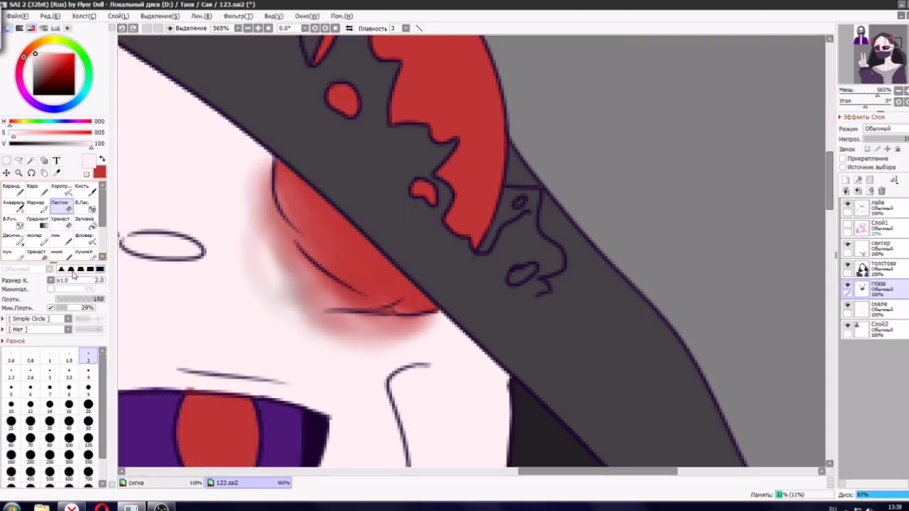
click(88, 422)
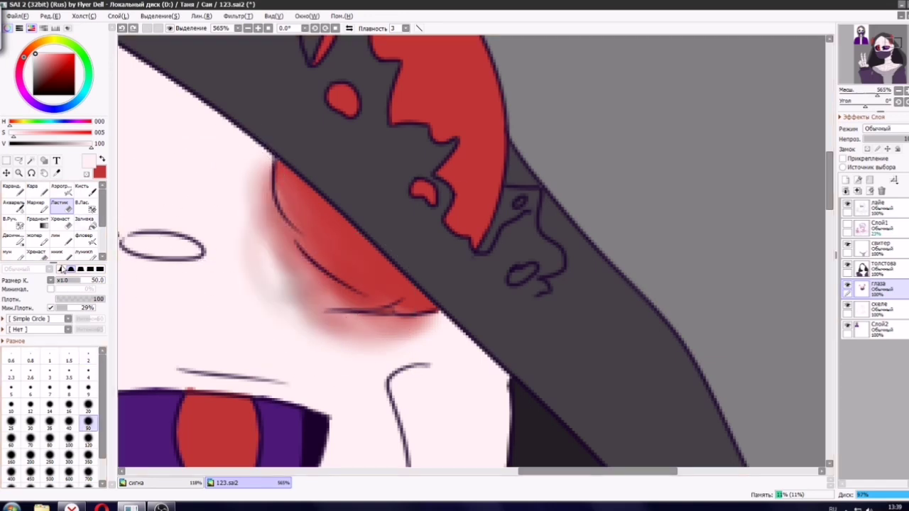
mouse_move(234, 235)
mouse_down()
mouse_move(365, 367)
mouse_move(253, 199)
mouse_up()
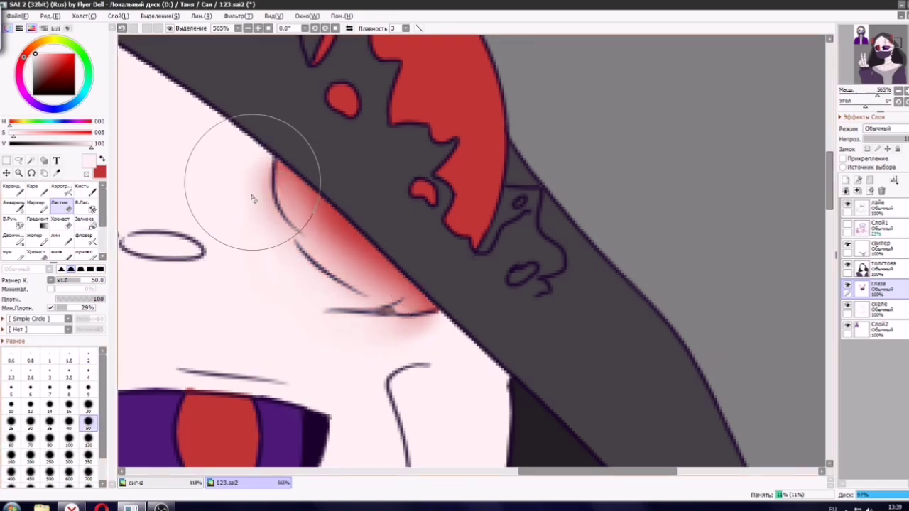
scroll(376, 334, down, 5)
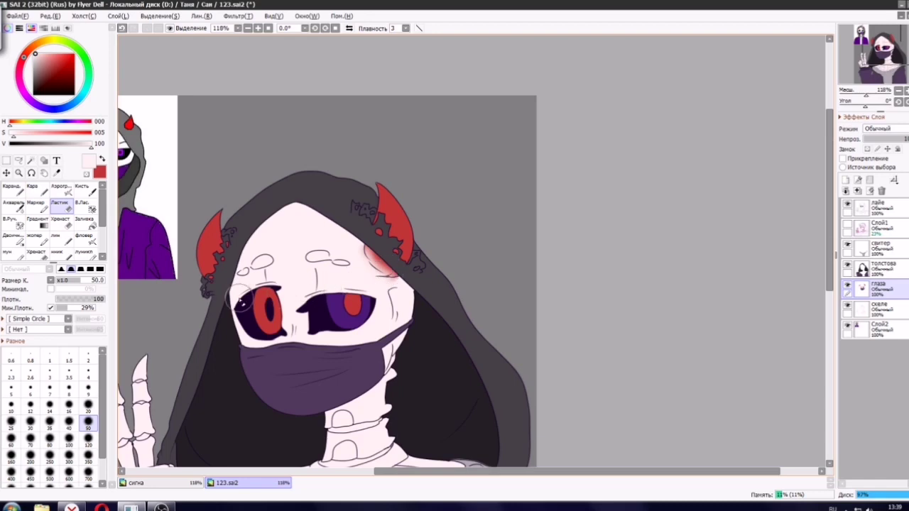
scroll(288, 306, down, 3)
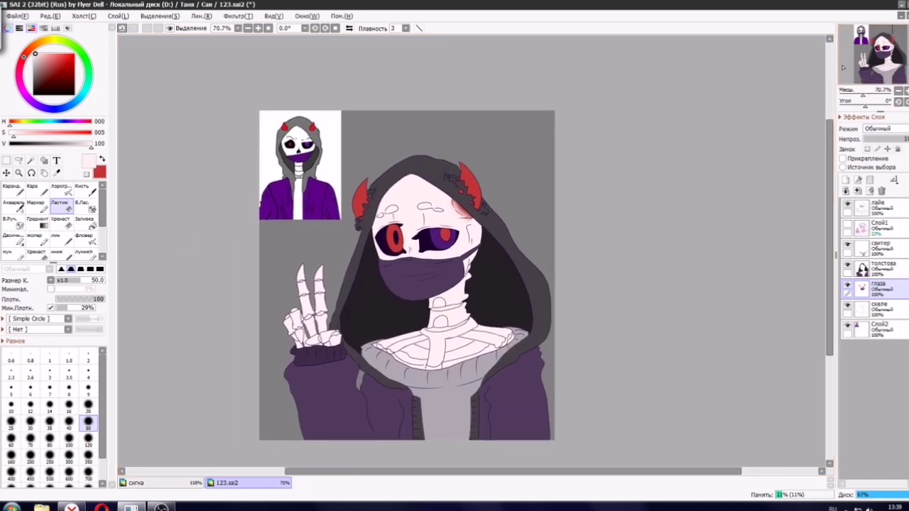
click(33, 190)
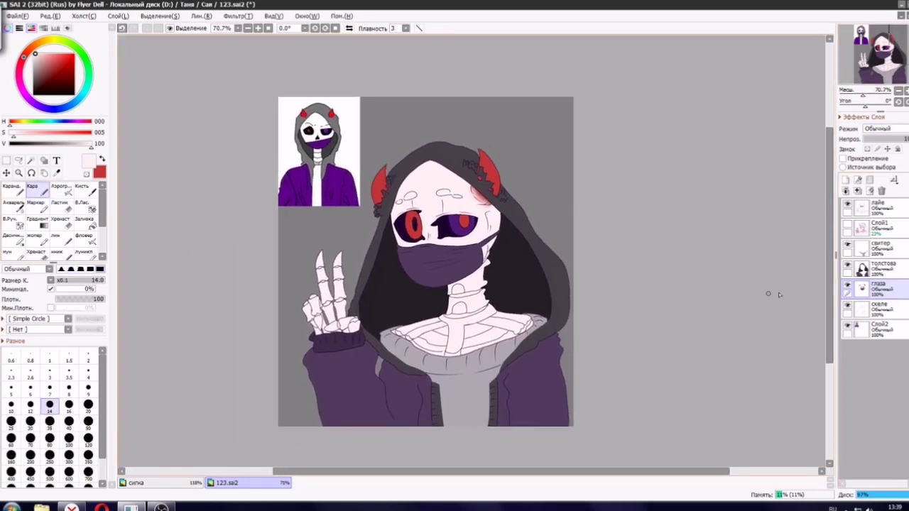
click(59, 204)
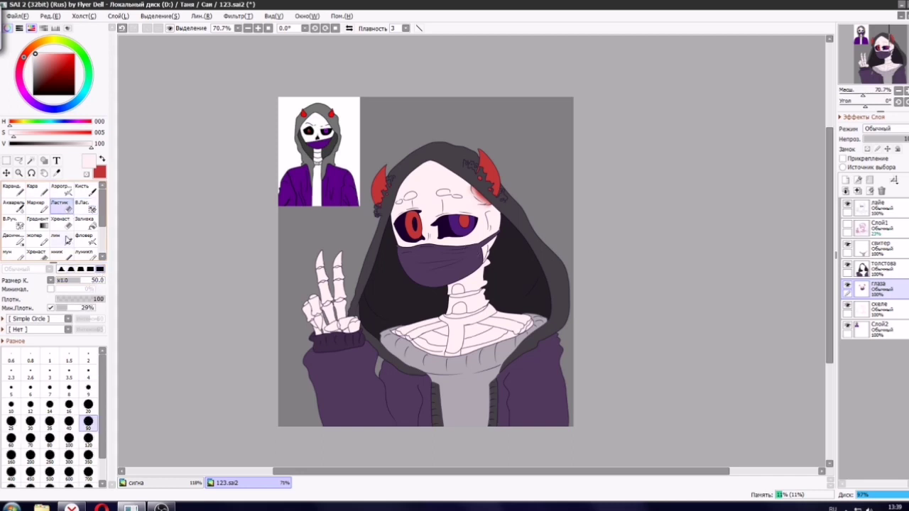
key(c)
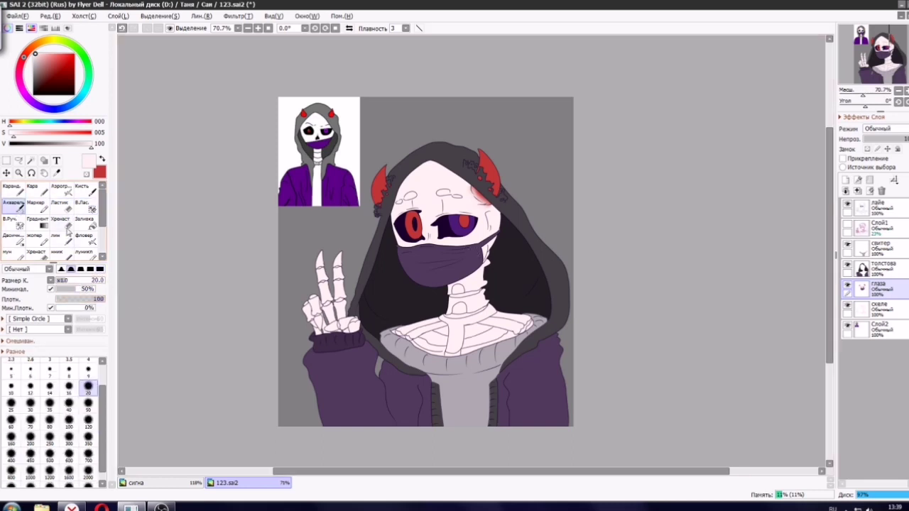
click(35, 191)
Add a new layer directly above Слой2 and delete the reference picture's layer Слой2.
click(877, 331)
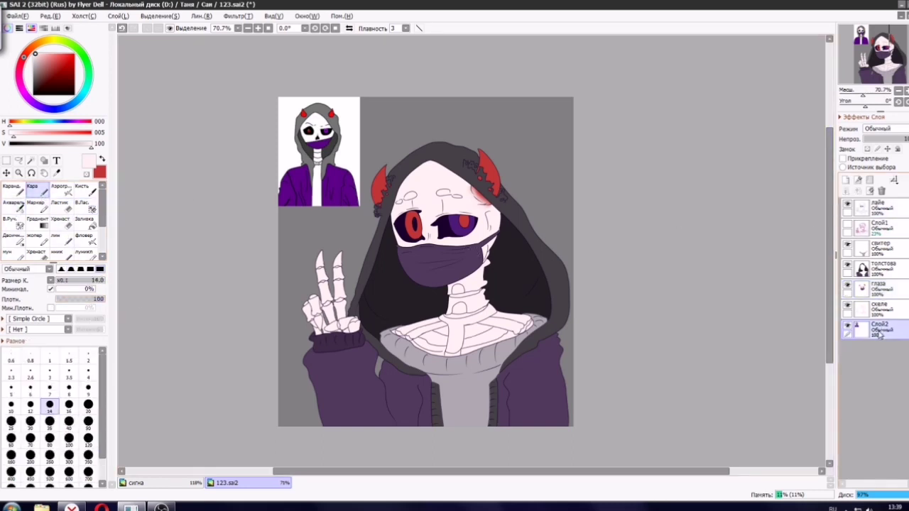
click(845, 179)
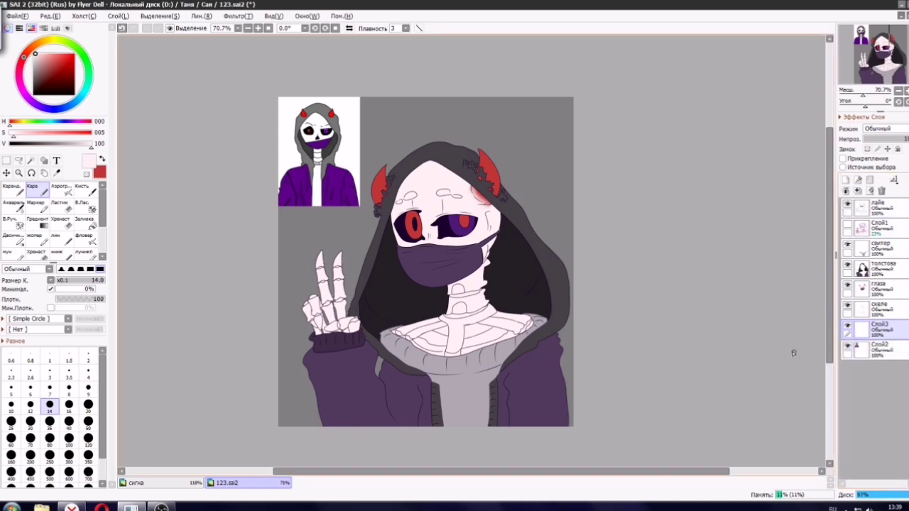
click(878, 346)
click(881, 192)
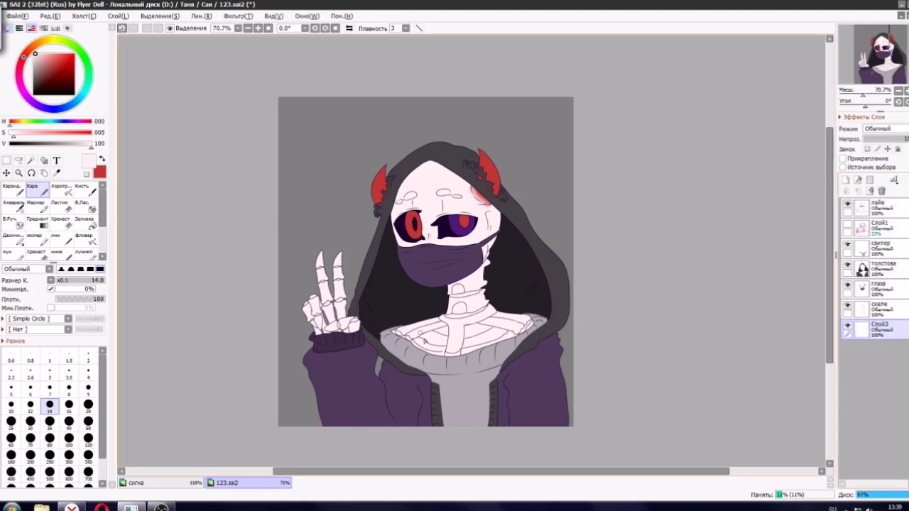
Fill the background with muted blue, hue 197, saturation 22, value 78, and paint over its remaining gaps with the size 120 brush.
mouse_move(62, 72)
mouse_down()
mouse_move(46, 81)
mouse_move(40, 62)
mouse_up()
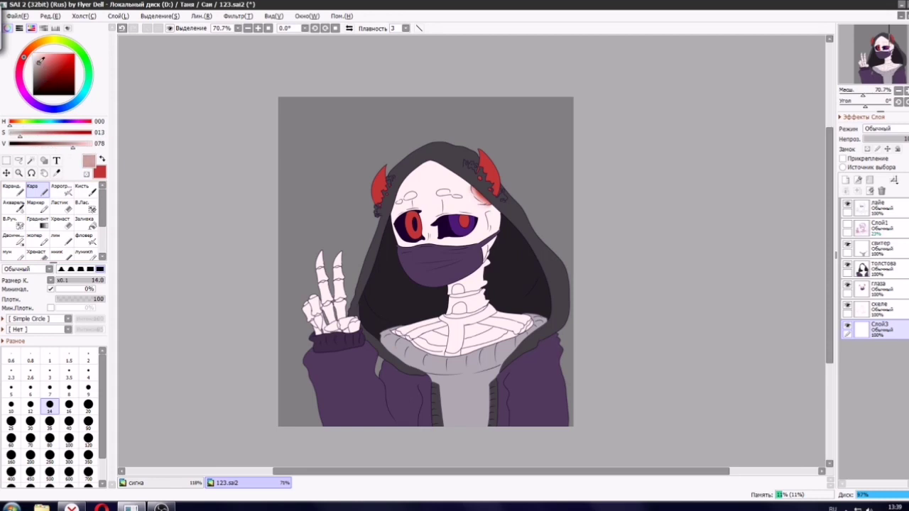
click(93, 225)
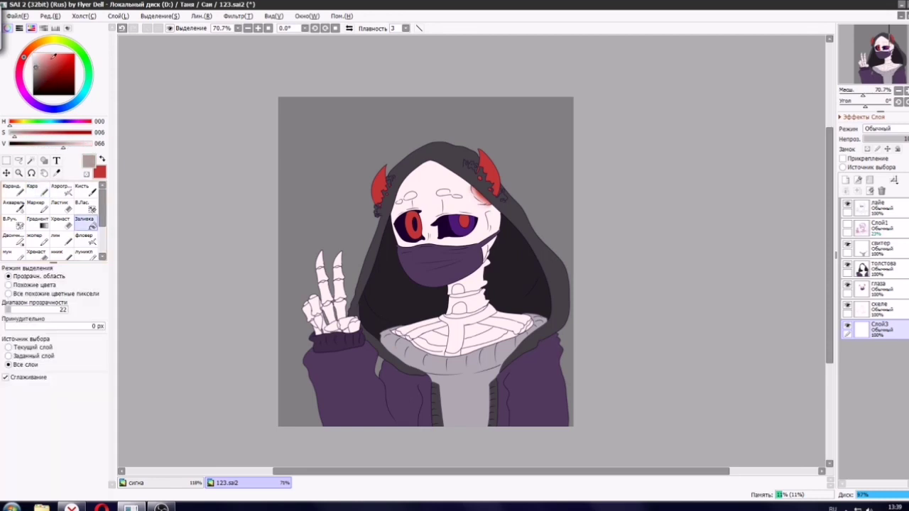
drag(52, 102, 76, 91)
drag(69, 146, 73, 147)
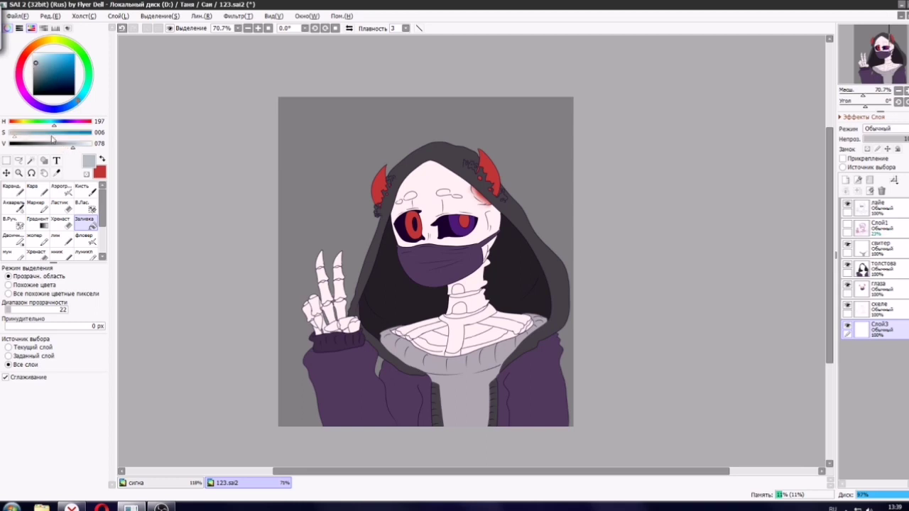
click(29, 135)
click(309, 188)
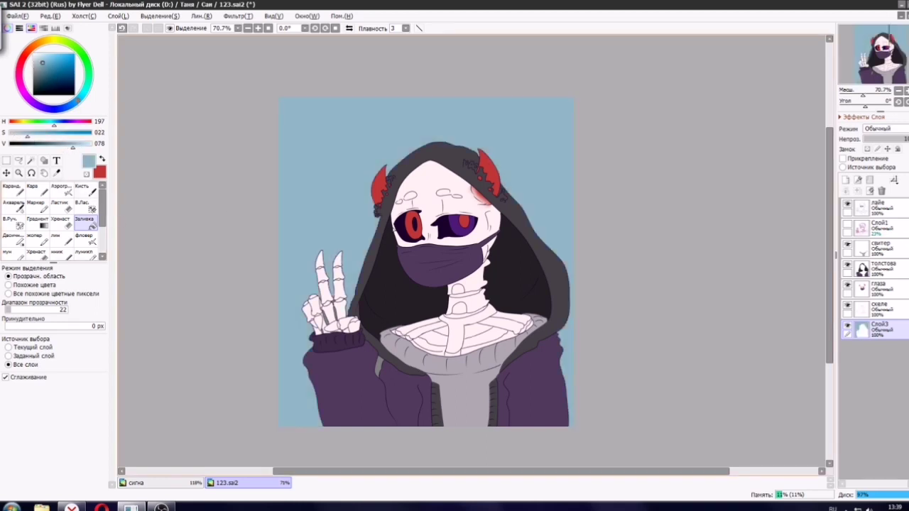
click(32, 186)
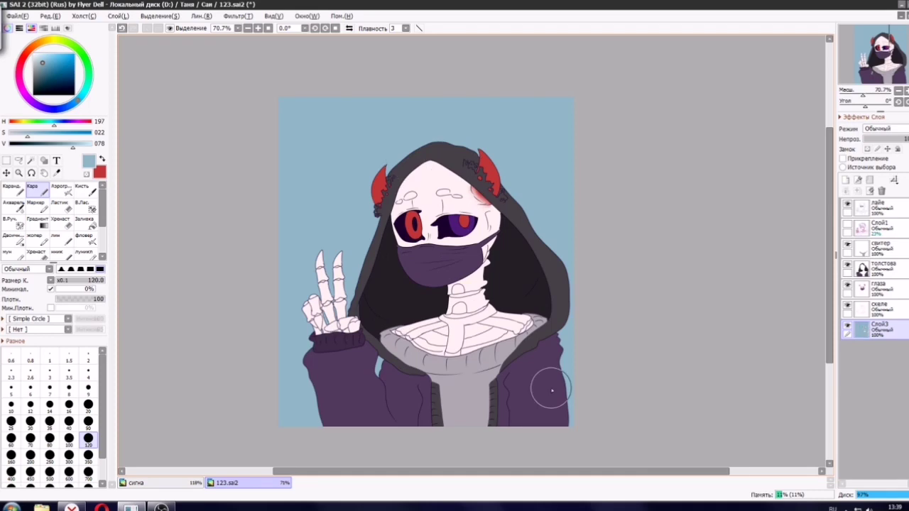
Touch up the gap at the mask's outer corner on layer глаза with the mask's purple and a size 2 brush.
scroll(341, 161, up, 3)
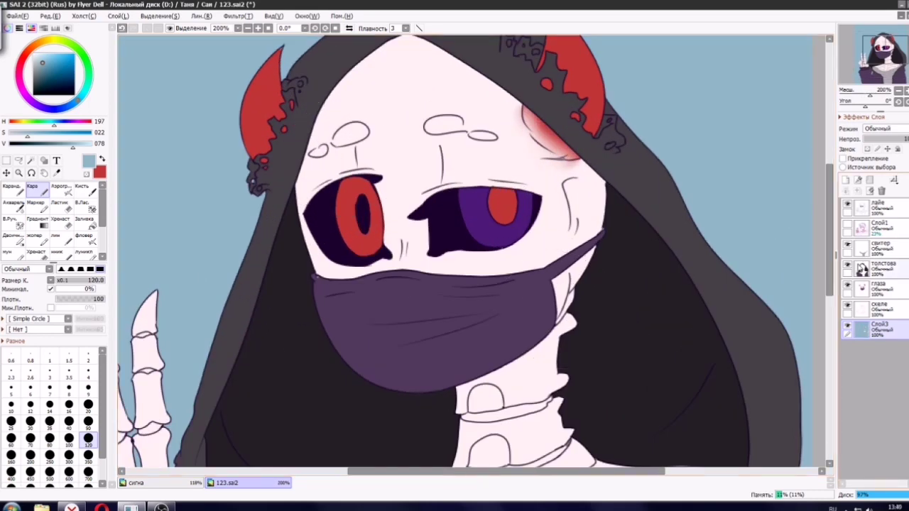
click(870, 286)
alt+click(368, 298)
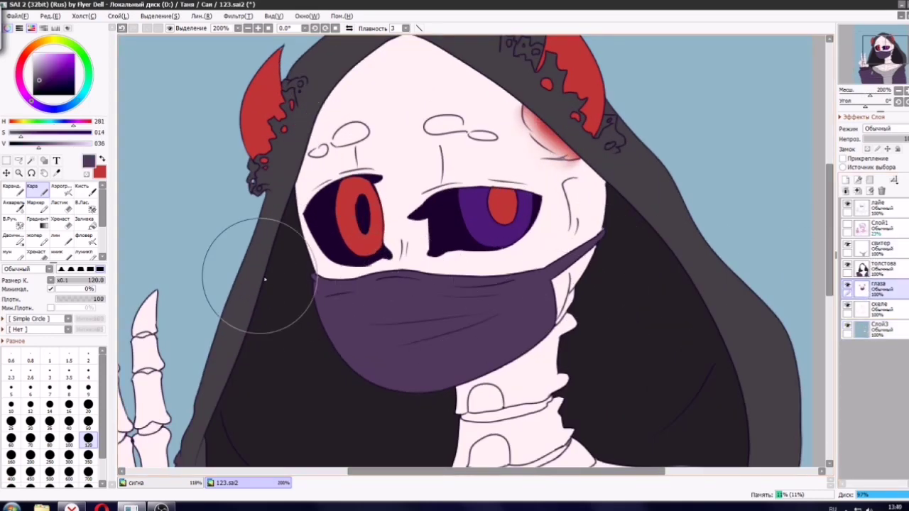
click(88, 359)
scroll(307, 308, up, 5)
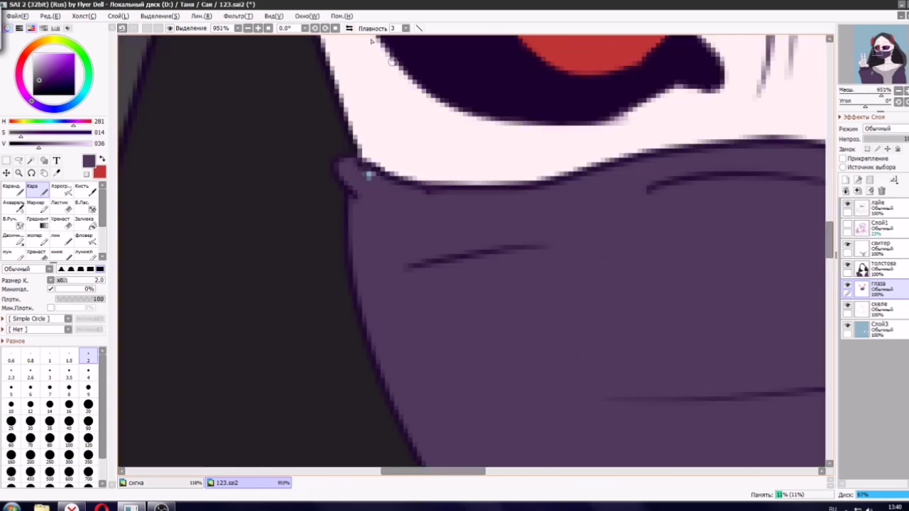
scroll(461, 174, down, 5)
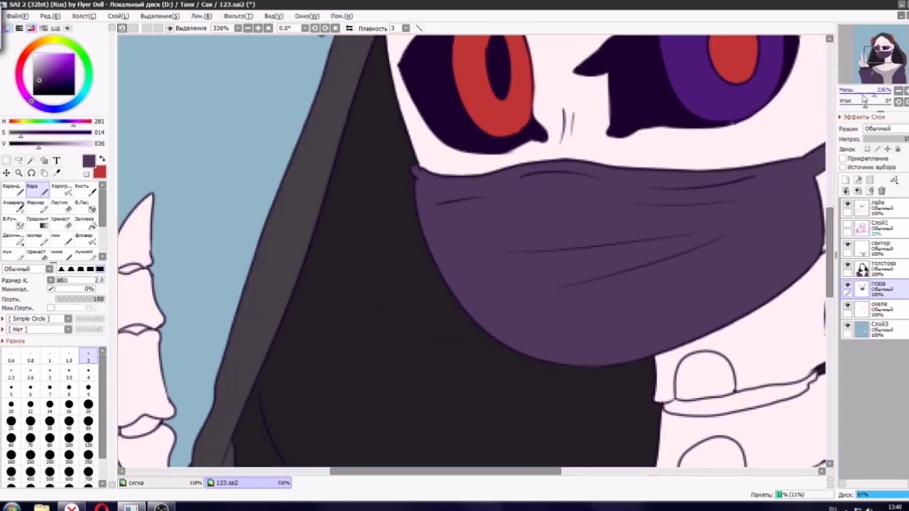
Patch the blue gaps around the mask strap's end on layer скеле with the skull's pale bone colour.
scroll(420, 183, up, 5)
scroll(420, 182, up, 2)
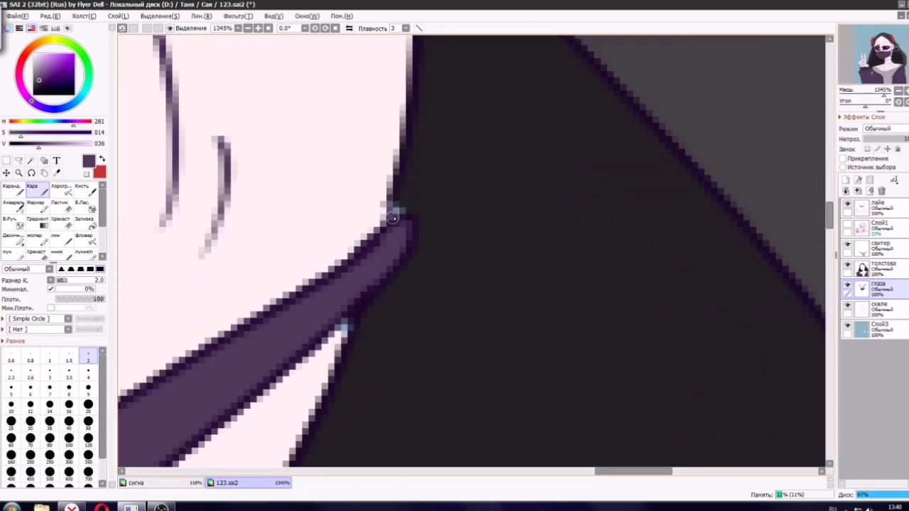
click(902, 311)
right_click(306, 233)
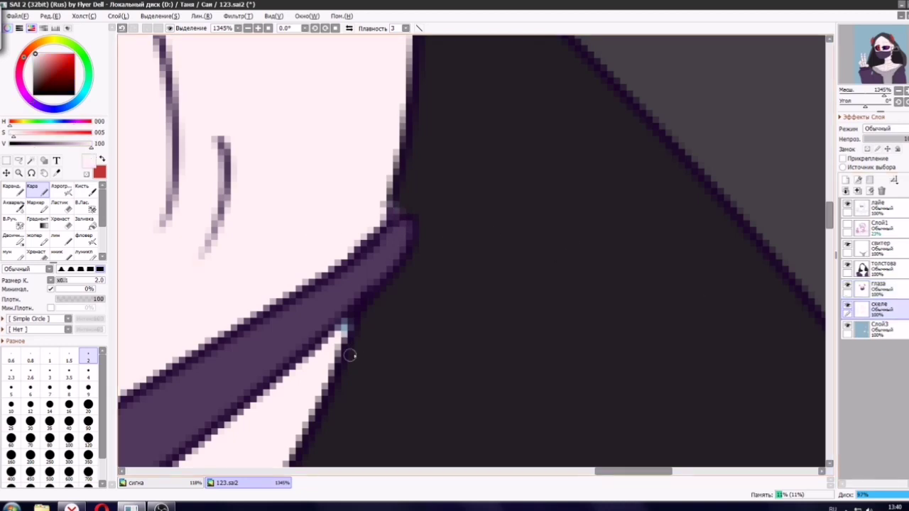
Move the свитер layer below толстова to close the light gaps along the hoodie's zip edges.
scroll(368, 336, down, 8)
scroll(441, 387, up, 4)
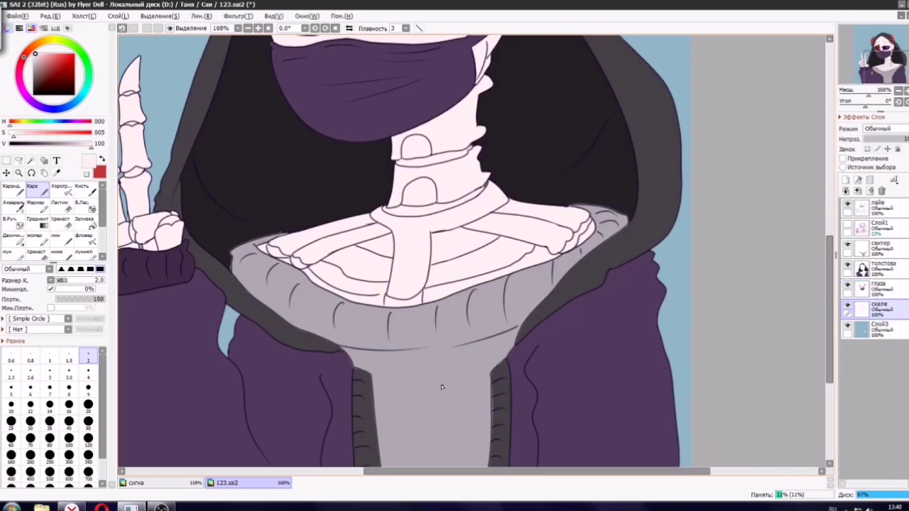
scroll(521, 387, up, 4)
drag(521, 387, 426, 79)
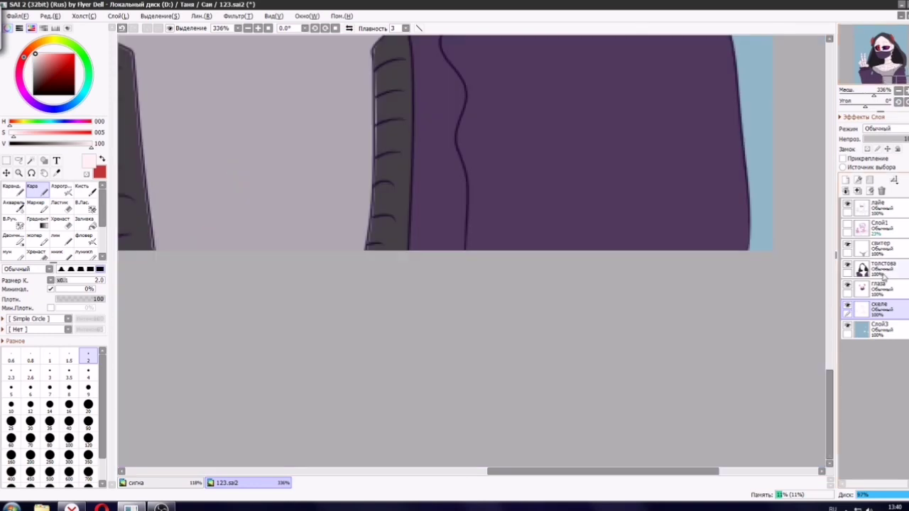
click(892, 249)
click(896, 269)
scroll(419, 93, up, 3)
alt+click(390, 158)
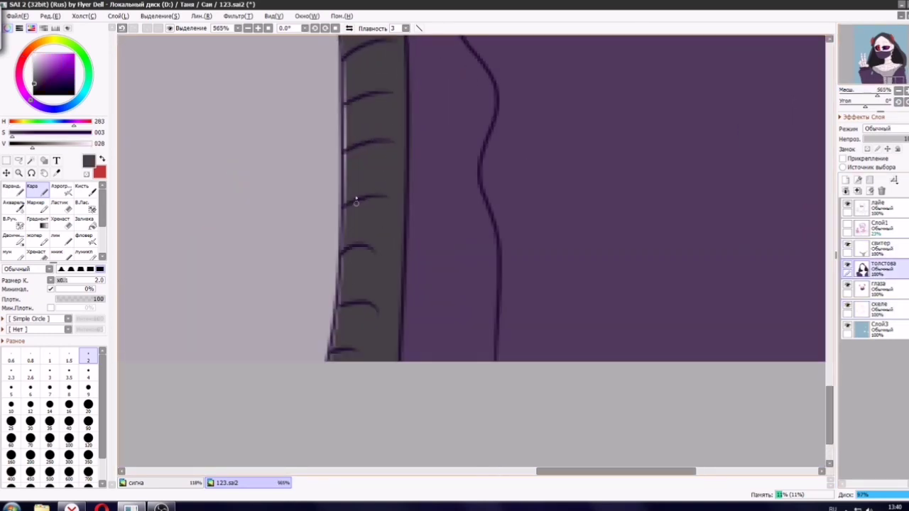
click(887, 248)
drag(426, 213, 533, 191)
drag(873, 247, 881, 270)
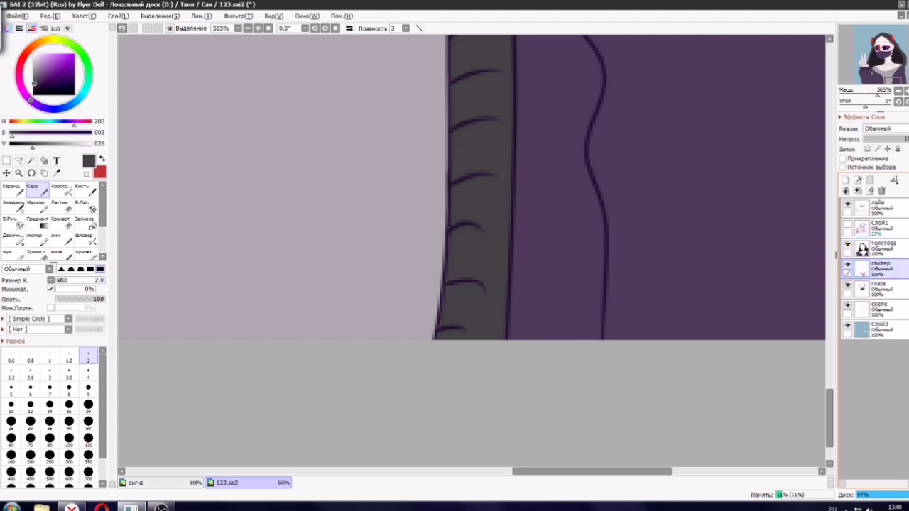
scroll(569, 279, down, 6)
drag(569, 280, 501, 382)
Switch to the VK page in the browser, dismiss the new-post notification, and return to the drawing.
click(71, 507)
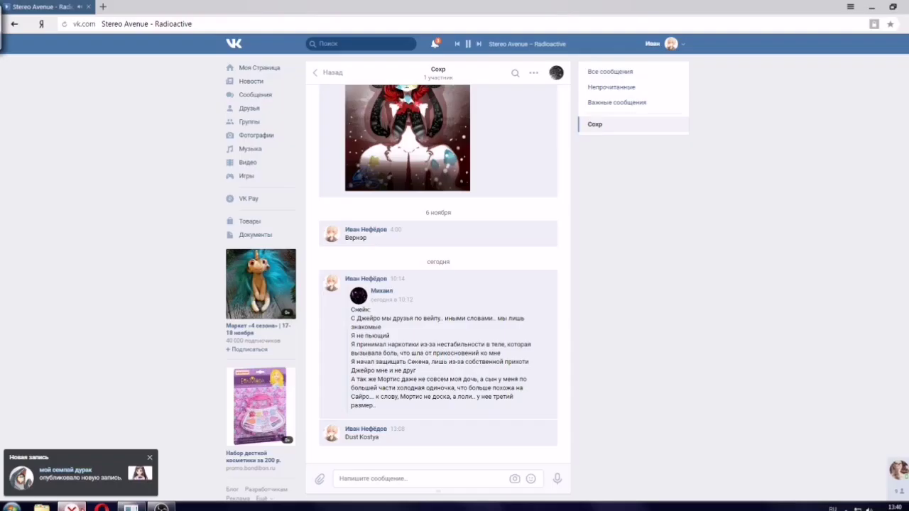
click(150, 457)
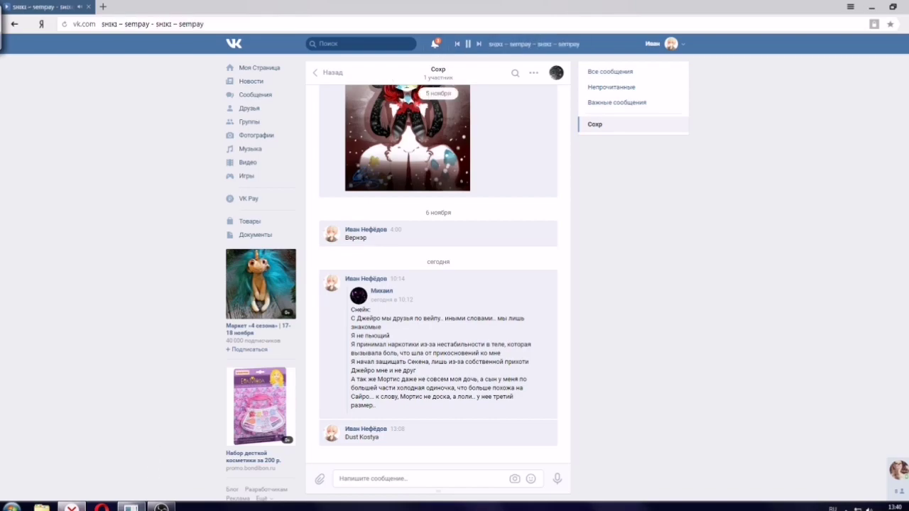
click(130, 507)
Delete the hidden sketch layer Слой1.
scroll(469, 213, up, 1)
drag(862, 46, 861, 47)
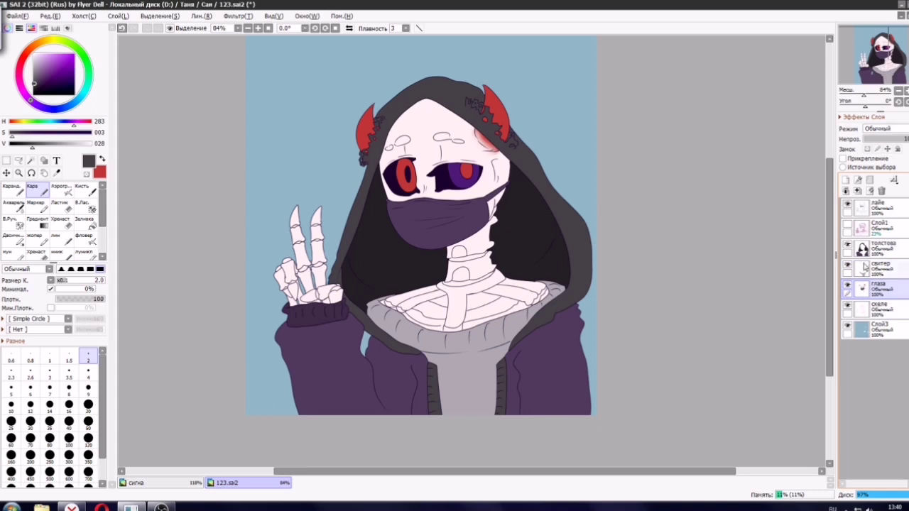
click(875, 231)
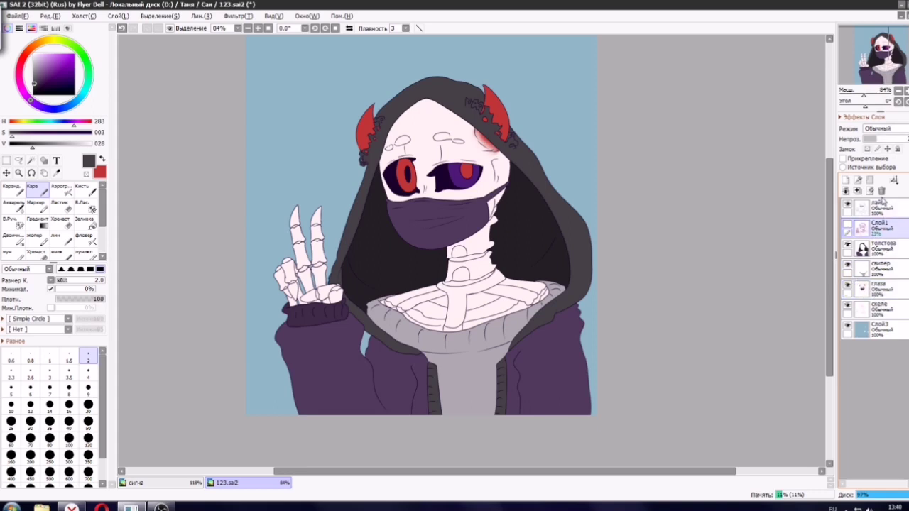
click(875, 291)
click(880, 227)
click(881, 191)
Select all the pale bone areas on layer скеле with the Magic Wand.
click(887, 290)
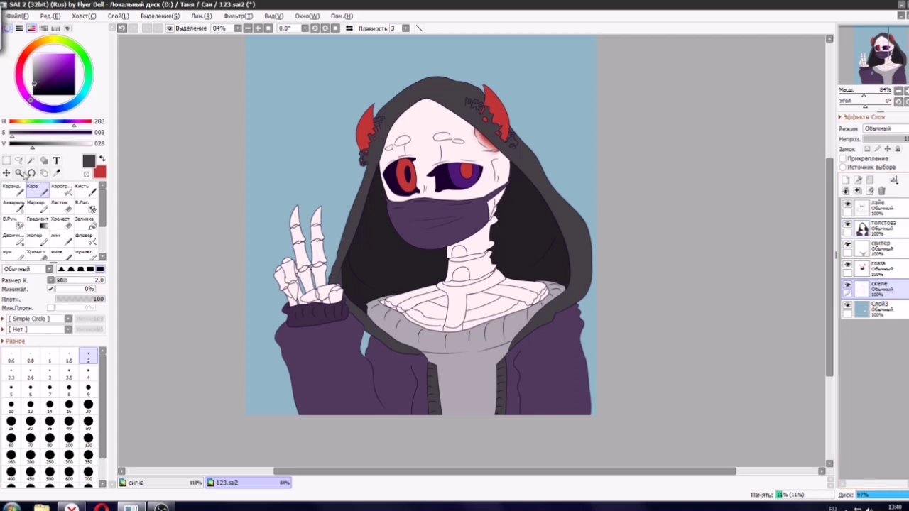
click(30, 161)
click(858, 181)
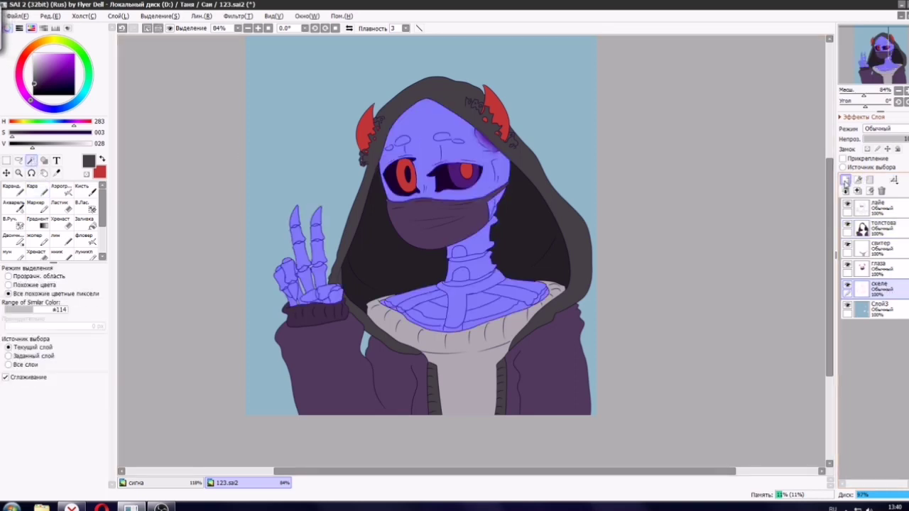
Put layer скеле into a new folder and add a new layer above it inside the folder.
click(870, 181)
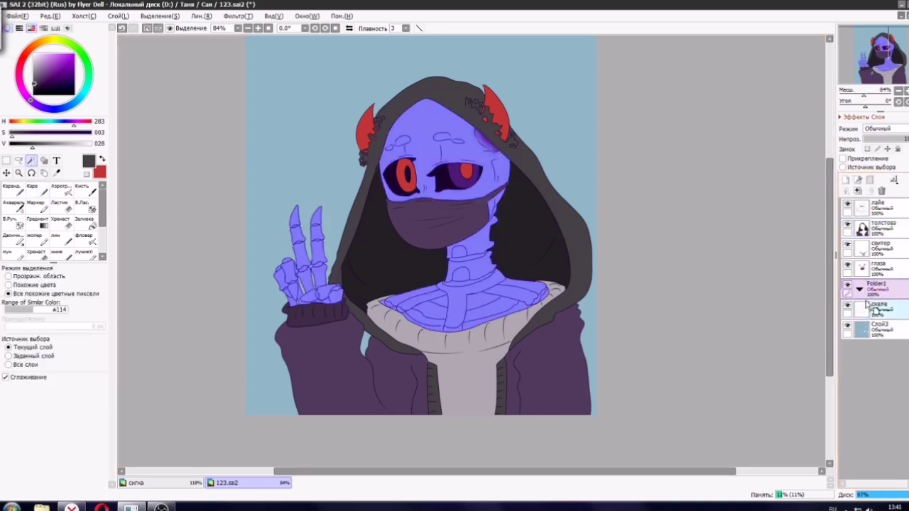
mouse_move(863, 297)
mouse_down()
mouse_move(862, 305)
mouse_move(872, 292)
mouse_move(861, 304)
mouse_up()
click(845, 180)
Try shading the forehead's edge in dark reddish brown, hue 0, saturation 17, value 31, at brush size 50, and undo it.
click(32, 188)
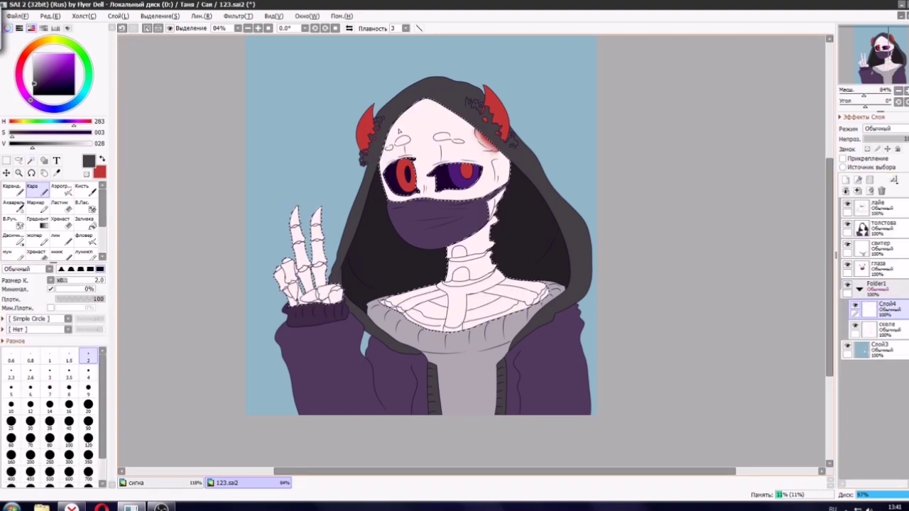
scroll(442, 135, up, 2)
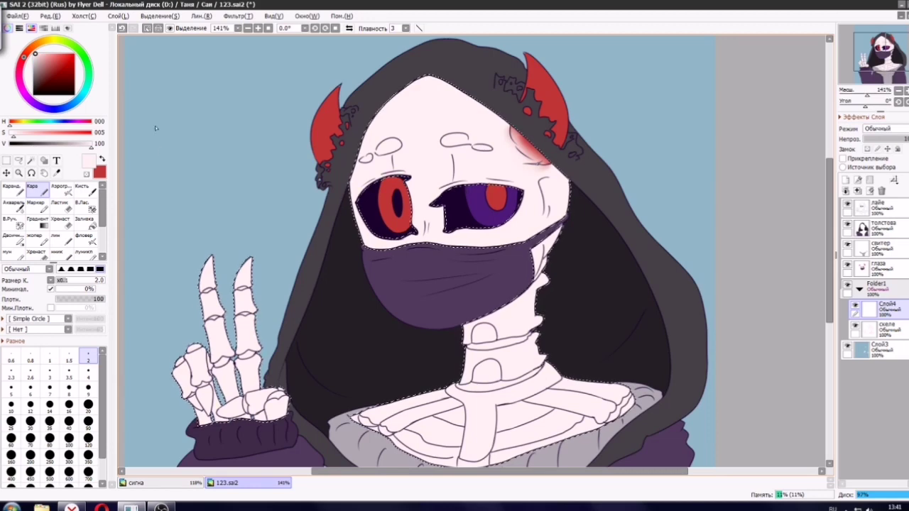
click(64, 86)
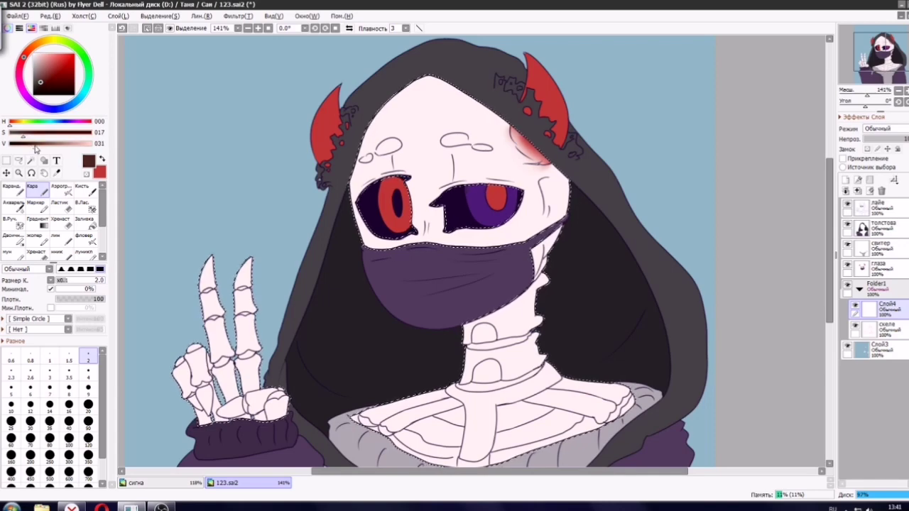
click(88, 404)
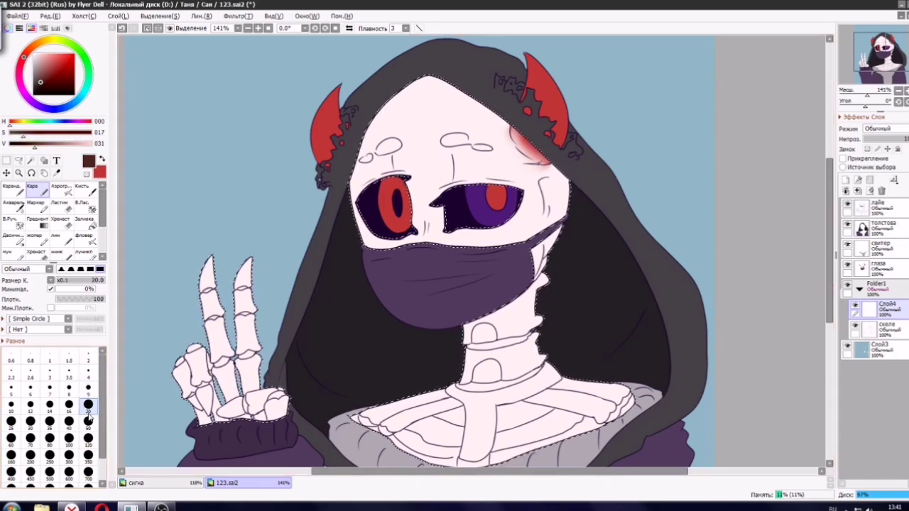
click(88, 421)
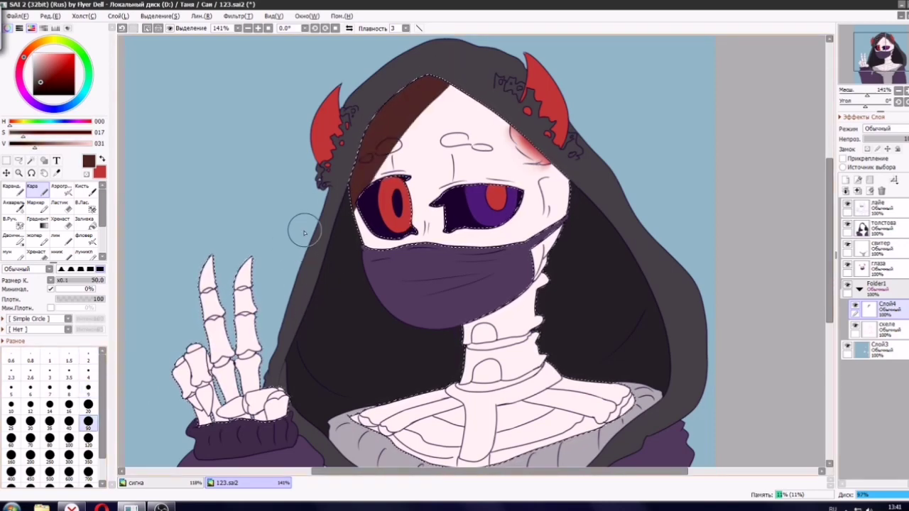
key(ctrl+z)
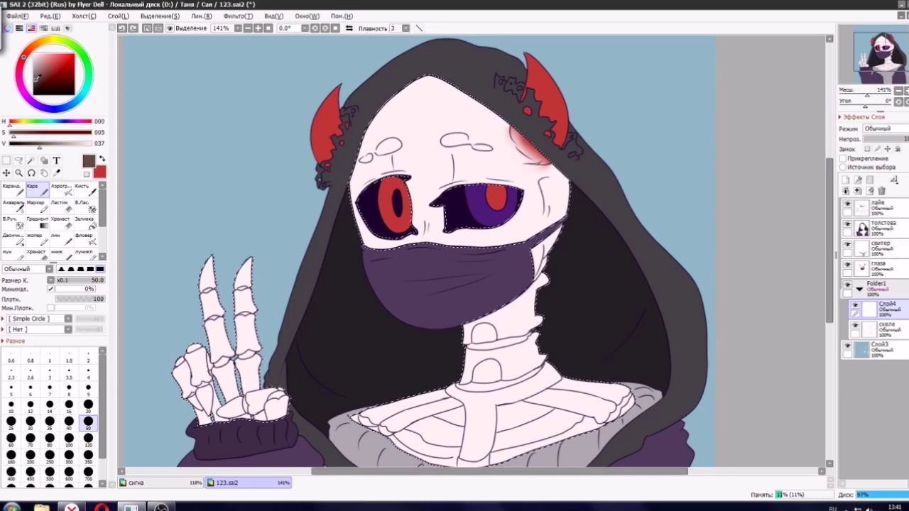
Shade the face's outer edges under the hood and the neck's side in near-black brown, hue 0, saturation 5, value 16, at size 50.
drag(447, 84, 355, 200)
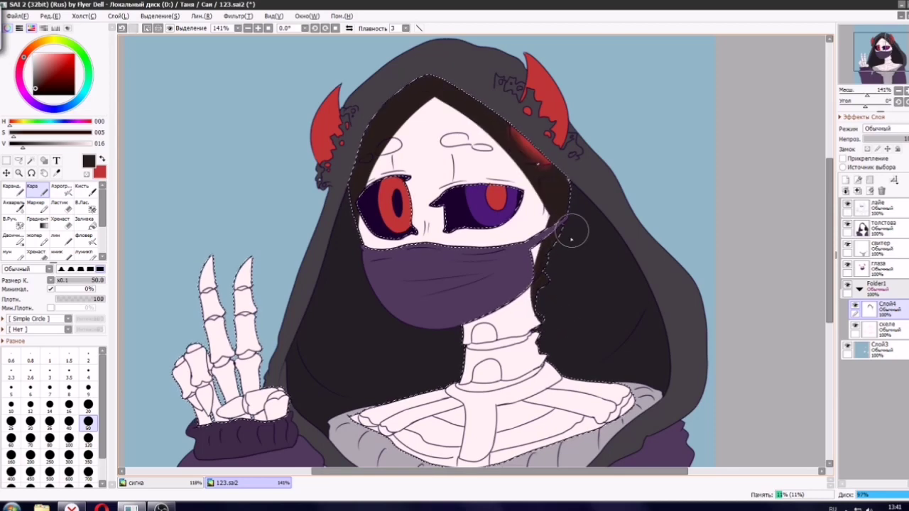
drag(619, 182, 604, 172)
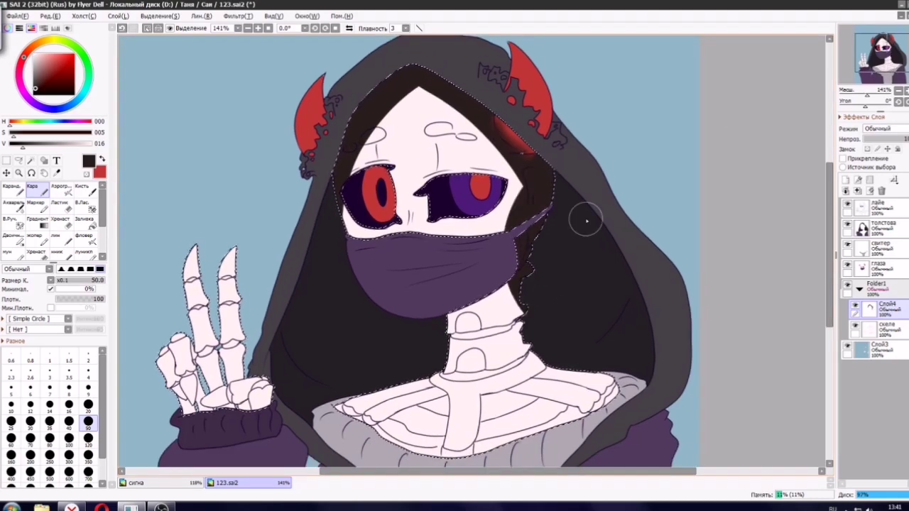
key(ctrl+z)
Shade the outer end of the collarbone beneath the hood with the same dark brown.
scroll(586, 216, down, 4)
scroll(568, 208, up, 6)
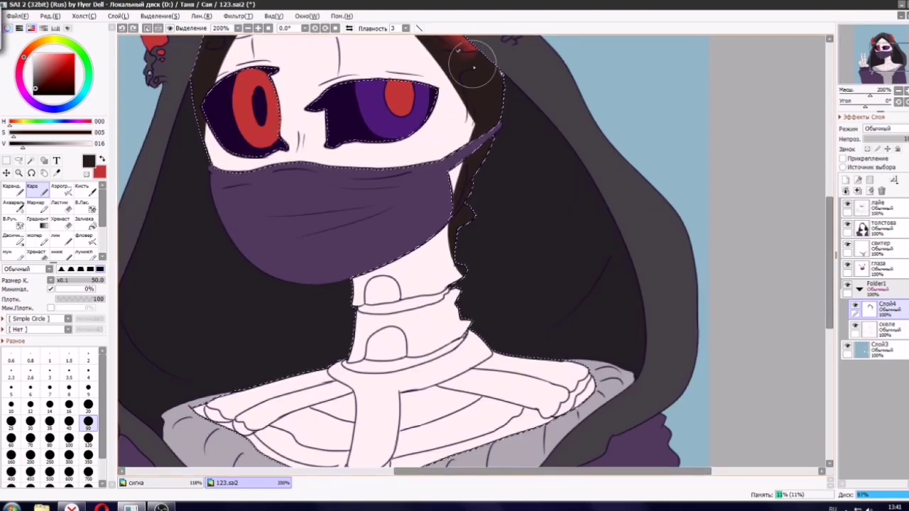
drag(588, 370, 541, 410)
key(ctrl+z)
drag(480, 327, 575, 361)
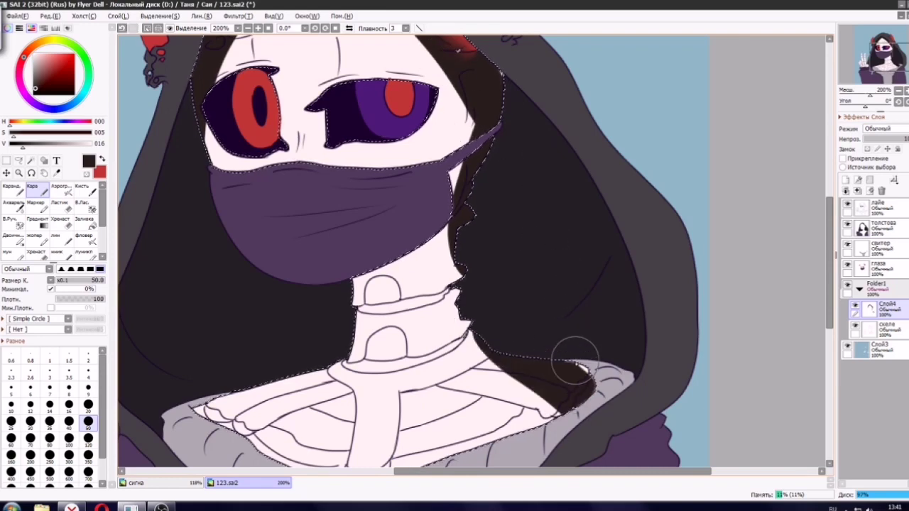
Outline the mask's cast shadow on the neck with a size 4 brush and fill it in at size 9.
click(88, 371)
scroll(254, 338, up, 1)
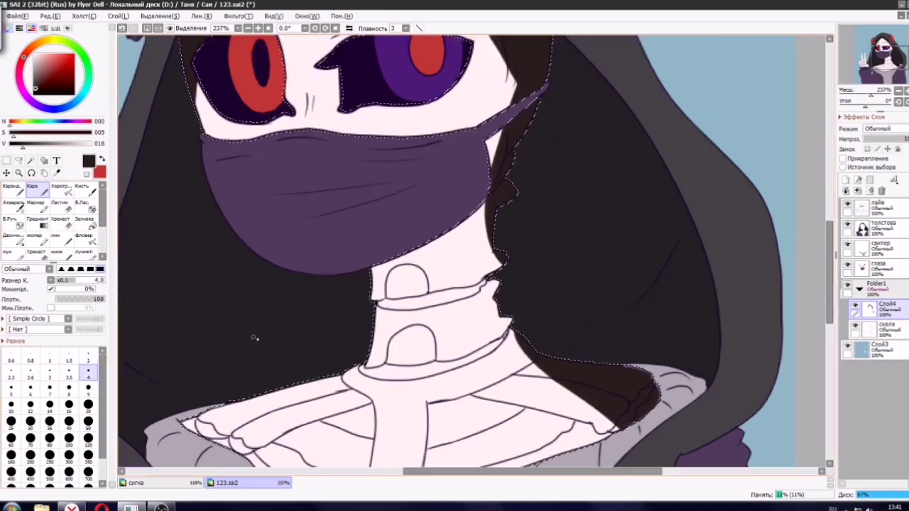
scroll(254, 338, up, 6)
mouse_move(376, 200)
mouse_down()
mouse_move(717, 54)
mouse_move(508, 167)
mouse_up()
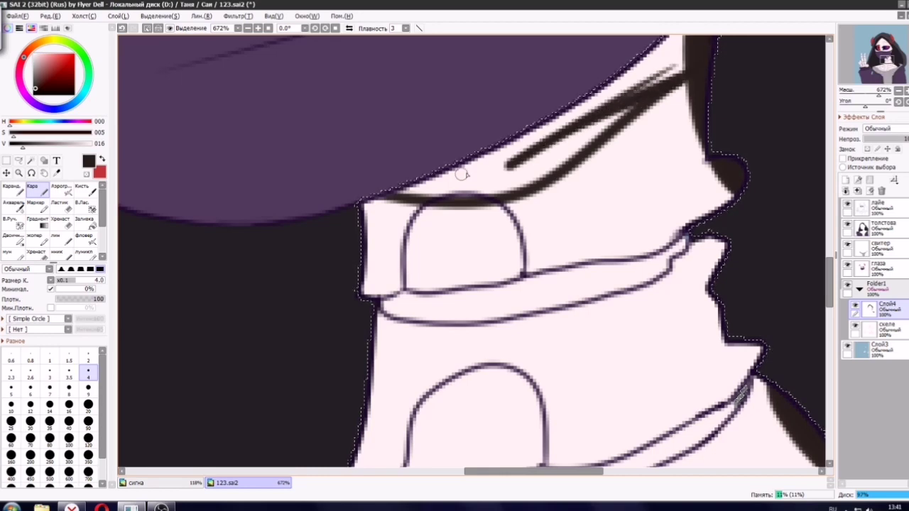
click(88, 387)
mouse_move(529, 135)
mouse_down()
mouse_move(402, 168)
mouse_move(574, 119)
mouse_move(520, 146)
mouse_up()
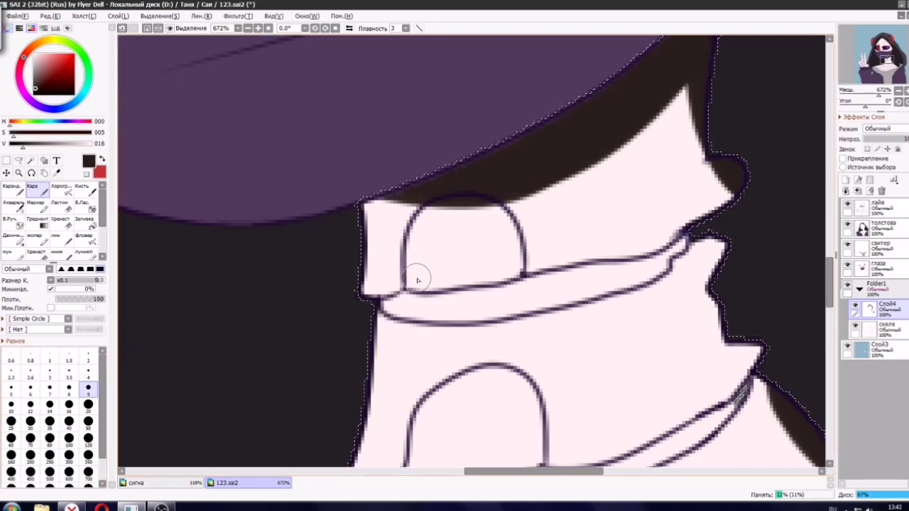
Shade around the upper vertebra's arch and along both sides of the joint beneath it with the size 9 brush.
mouse_move(417, 277)
mouse_down()
mouse_move(510, 269)
mouse_move(407, 245)
mouse_move(406, 287)
mouse_move(613, 262)
mouse_move(687, 240)
mouse_up()
key(ctrl+z)
mouse_move(390, 318)
mouse_down()
mouse_move(732, 225)
mouse_move(736, 201)
mouse_move(660, 48)
mouse_move(659, 98)
mouse_up()
drag(682, 247, 394, 388)
key(ctrl+z)
drag(456, 366, 704, 264)
key(ctrl+z)
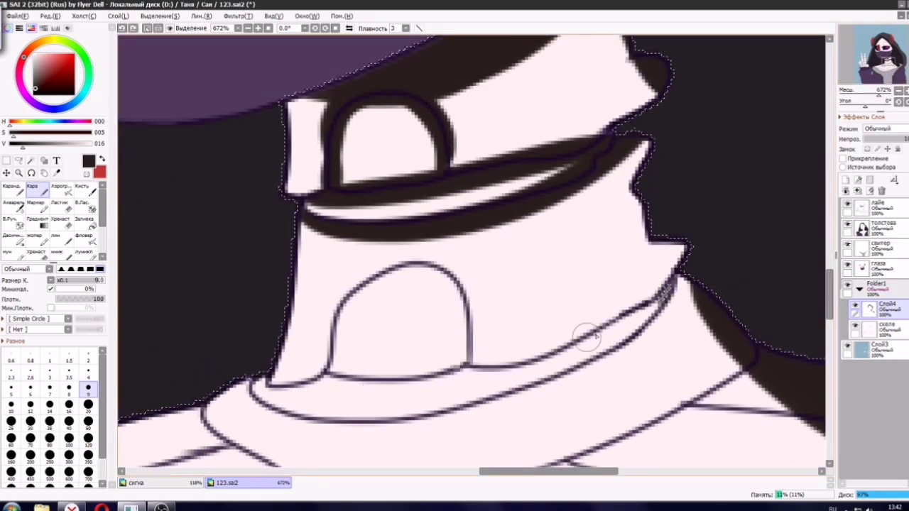
Shade the lower vertebra's jagged edge and lower rim, and add short crease strokes on both vertebrae.
mouse_move(465, 367)
mouse_down()
mouse_move(706, 242)
mouse_move(661, 282)
mouse_up()
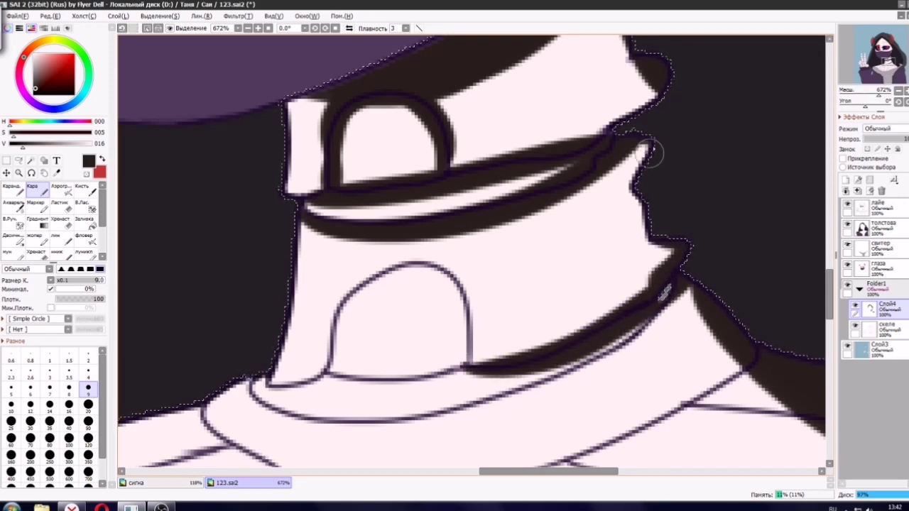
mouse_move(650, 147)
mouse_down()
mouse_move(639, 247)
mouse_move(522, 318)
mouse_up()
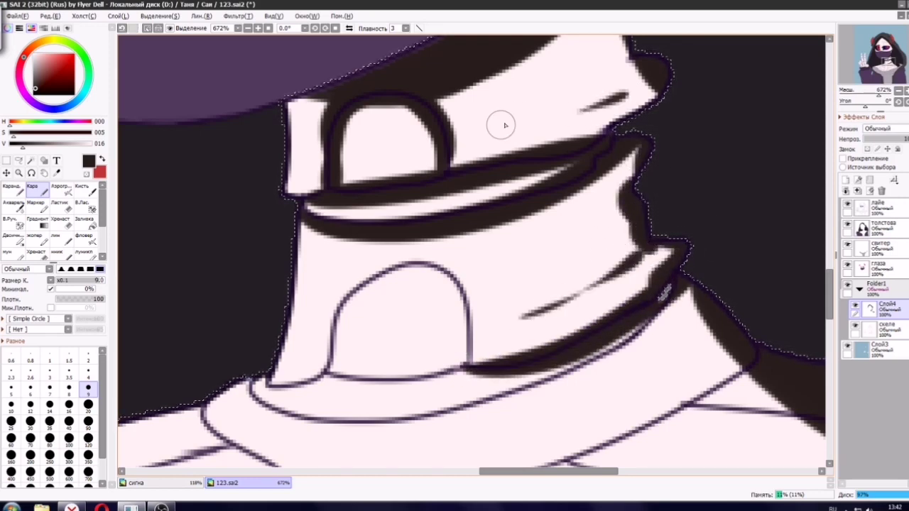
drag(497, 132, 545, 125)
Shade around the lower vertebra's arch and along the curved band at the neck's base.
mouse_move(465, 359)
mouse_down()
mouse_move(405, 267)
mouse_move(344, 365)
mouse_up()
mouse_move(333, 372)
mouse_down()
mouse_move(465, 359)
mouse_move(467, 349)
mouse_move(467, 358)
mouse_move(356, 369)
mouse_move(335, 357)
mouse_up()
mouse_move(251, 379)
mouse_down()
mouse_move(509, 371)
mouse_move(367, 421)
mouse_move(593, 354)
mouse_up()
key(ctrl+z)
drag(446, 401, 626, 348)
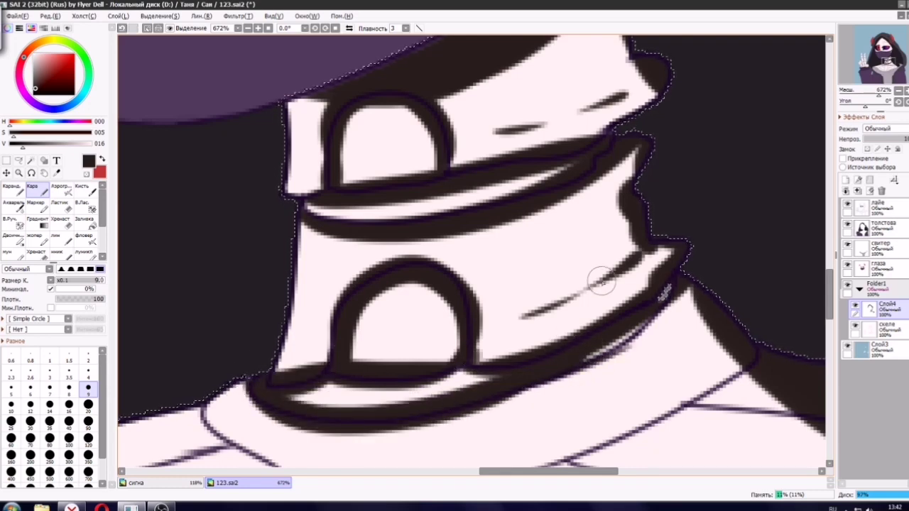
Shade the nose holes, the vertical forehead creases and the inner ends of both oval brow marks.
scroll(499, 279, down, 9)
scroll(451, 301, down, 2)
scroll(583, 241, up, 5)
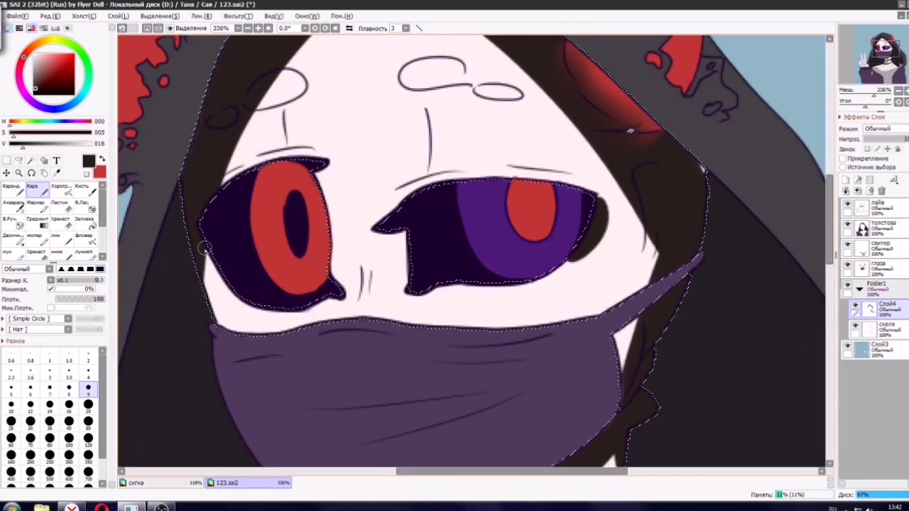
mouse_move(361, 267)
mouse_down()
mouse_move(349, 305)
mouse_move(367, 292)
mouse_up()
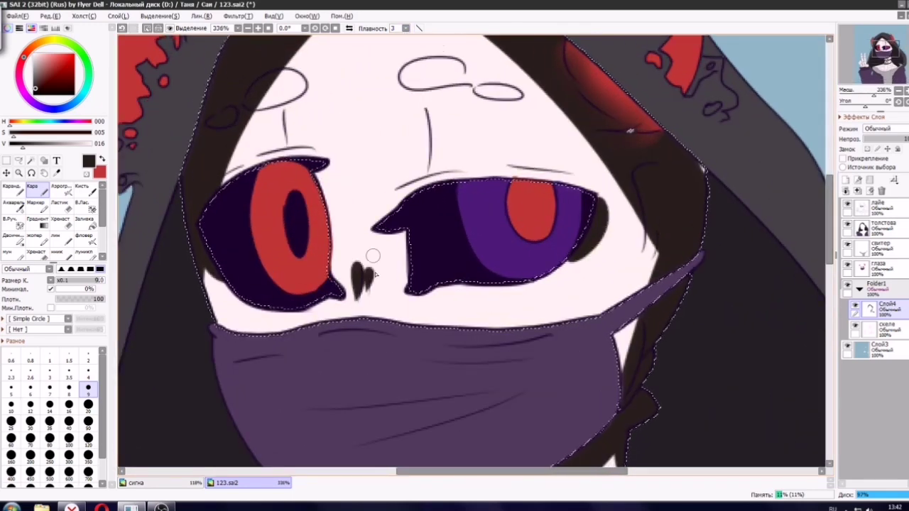
drag(284, 110, 282, 145)
drag(424, 101, 429, 170)
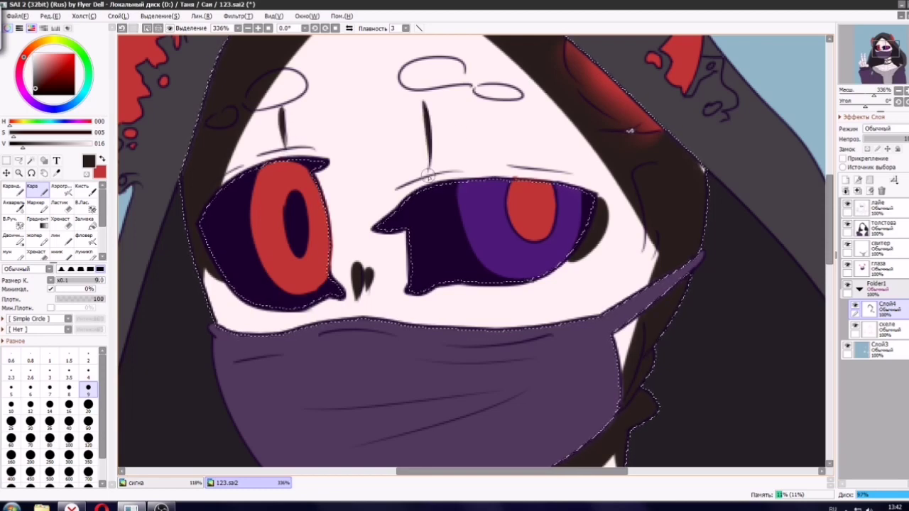
mouse_move(423, 60)
mouse_down()
mouse_move(406, 88)
mouse_move(407, 74)
mouse_up()
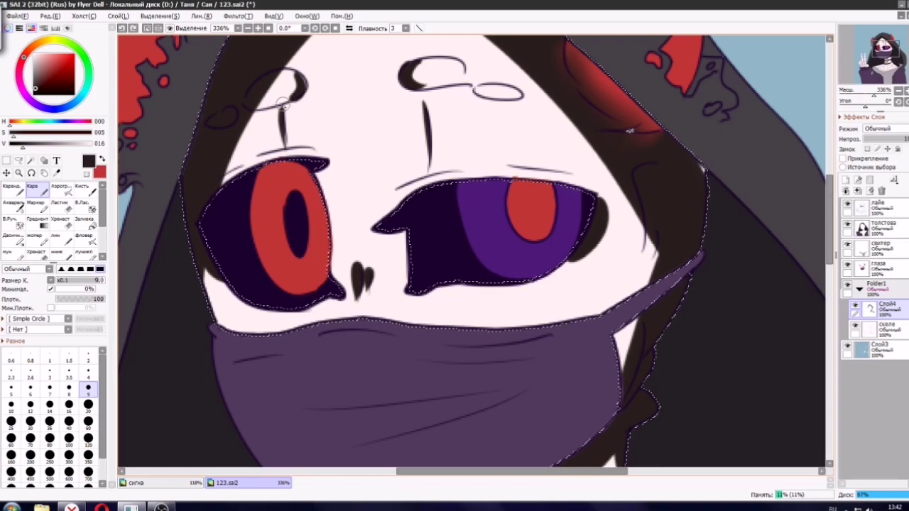
Shade the outer edge of the raised hand's thumb-base knuckle and the bone strip beside it down to the cuff.
scroll(301, 116, down, 8)
scroll(152, 249, up, 8)
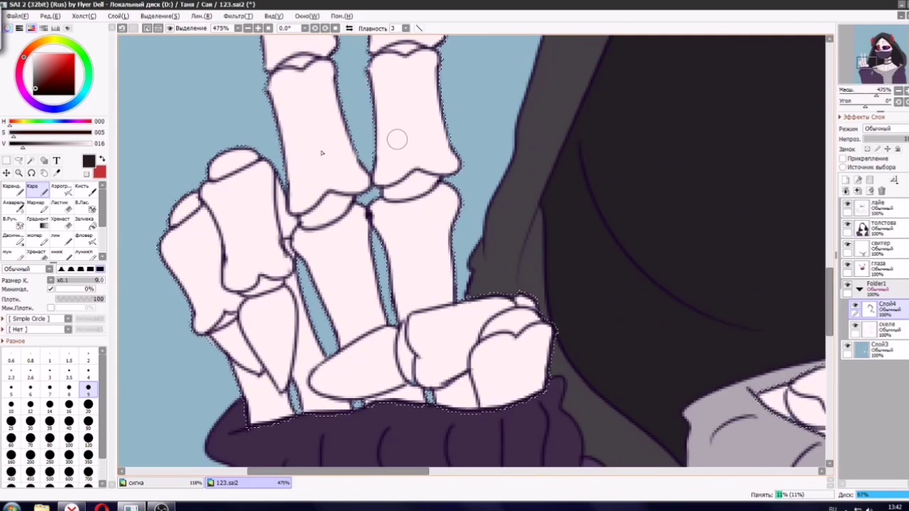
mouse_move(866, 63)
mouse_down()
mouse_move(887, 52)
mouse_move(866, 64)
mouse_up()
mouse_move(454, 250)
mouse_down()
mouse_move(491, 276)
mouse_move(530, 260)
mouse_move(540, 272)
mouse_move(525, 283)
mouse_move(541, 281)
mouse_move(540, 329)
mouse_up()
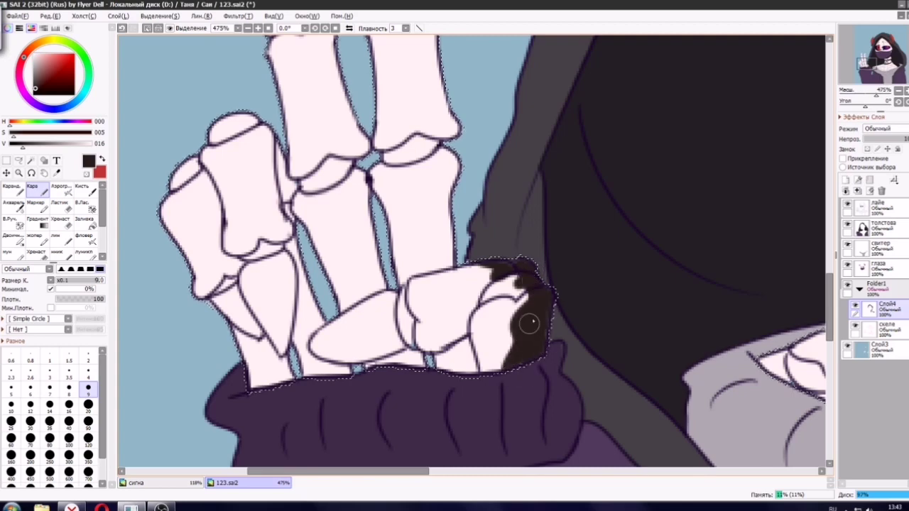
drag(467, 340, 473, 377)
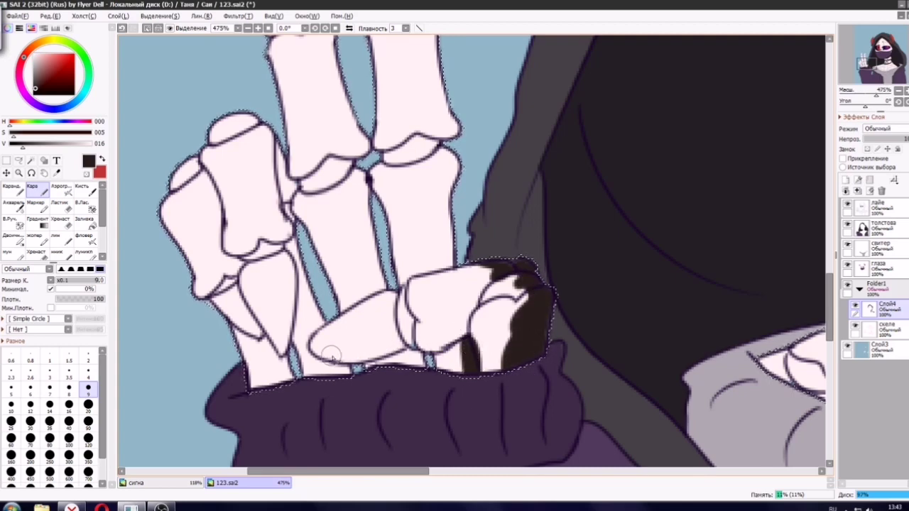
Shade the undersides of the folded thumb bones and the hand bones directly beneath them.
drag(323, 356, 387, 335)
key(ctrl+z)
drag(328, 355, 397, 334)
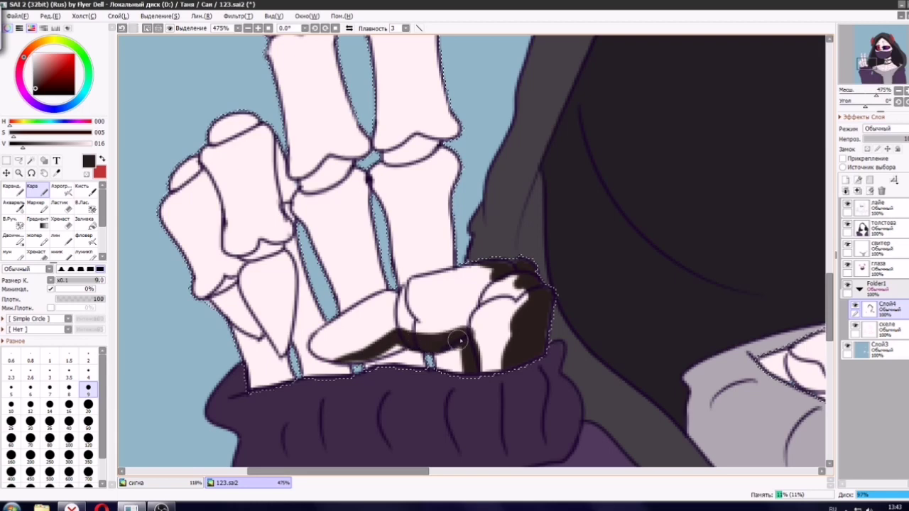
mouse_move(460, 341)
mouse_down()
mouse_move(362, 359)
mouse_move(422, 367)
mouse_up()
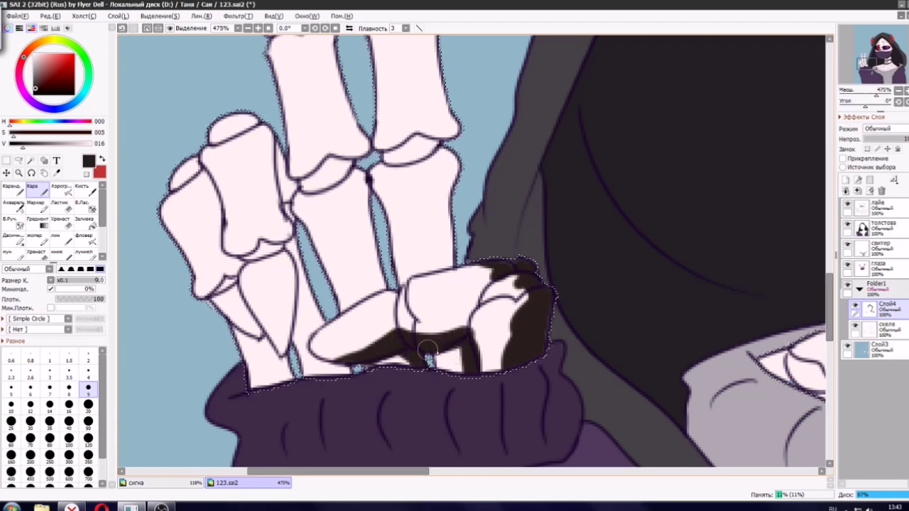
Shade the folded ring finger along its inner side, from the fingertip down to the pointed lower bone.
key(Left)
key(Left)
key(Left)
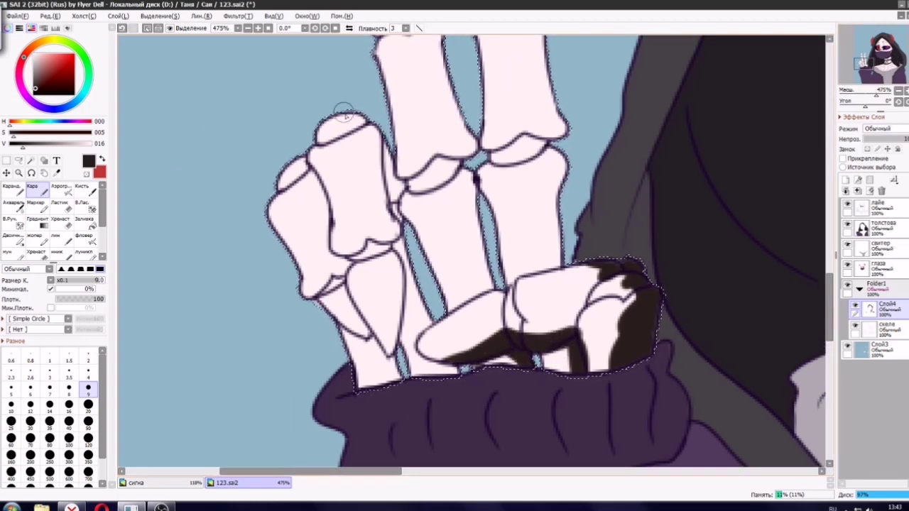
mouse_move(344, 114)
mouse_down()
mouse_move(363, 164)
mouse_move(388, 352)
mouse_up()
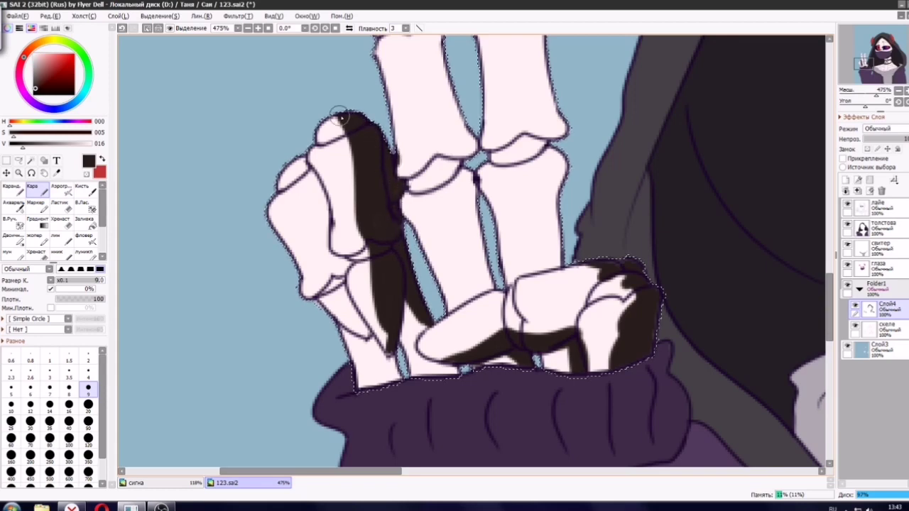
mouse_move(345, 117)
mouse_down()
mouse_move(322, 128)
mouse_move(329, 139)
mouse_move(343, 136)
mouse_move(336, 139)
mouse_up()
key(ctrl+z)
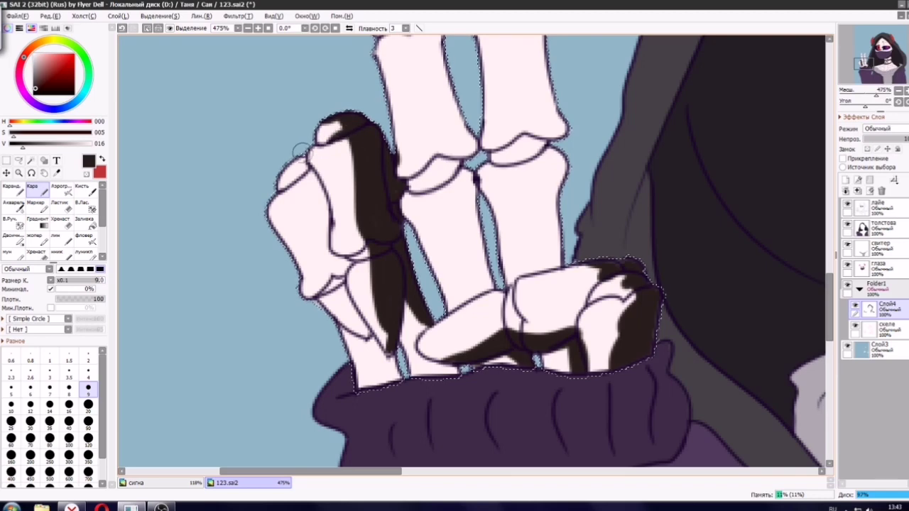
Shade the folded little finger where it meets the ring finger, continuing through the crevice down to the cuff.
mouse_move(307, 171)
mouse_down()
mouse_move(334, 254)
mouse_move(328, 238)
mouse_move(348, 260)
mouse_move(338, 281)
mouse_move(357, 322)
mouse_up()
key(ctrl+z)
key(ctrl+z)
mouse_move(345, 267)
mouse_down()
mouse_move(345, 289)
mouse_move(393, 373)
mouse_up()
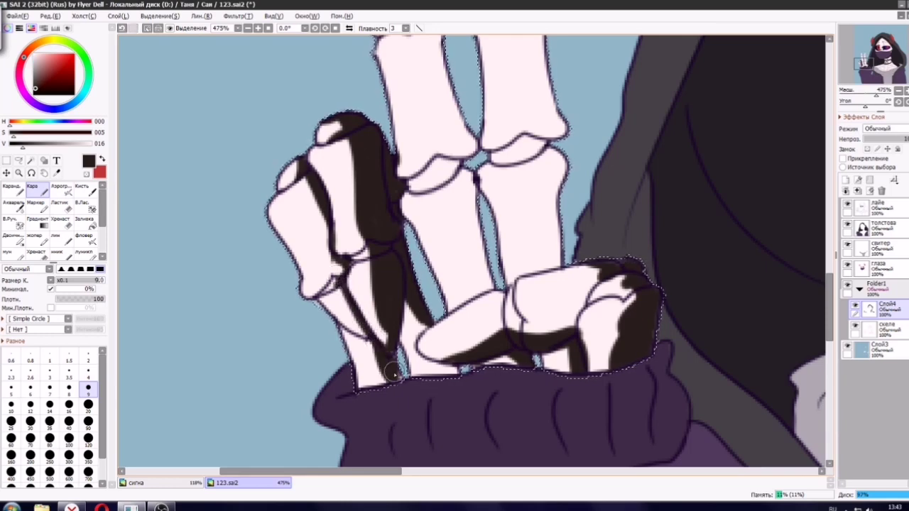
Try a lower opacity on the shading layer and return it to 100%.
scroll(624, 222, down, 6)
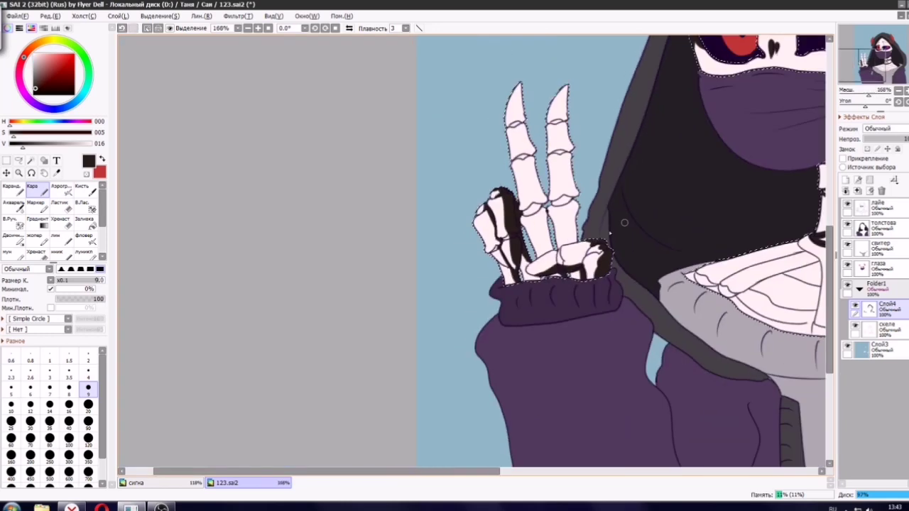
drag(878, 139, 905, 140)
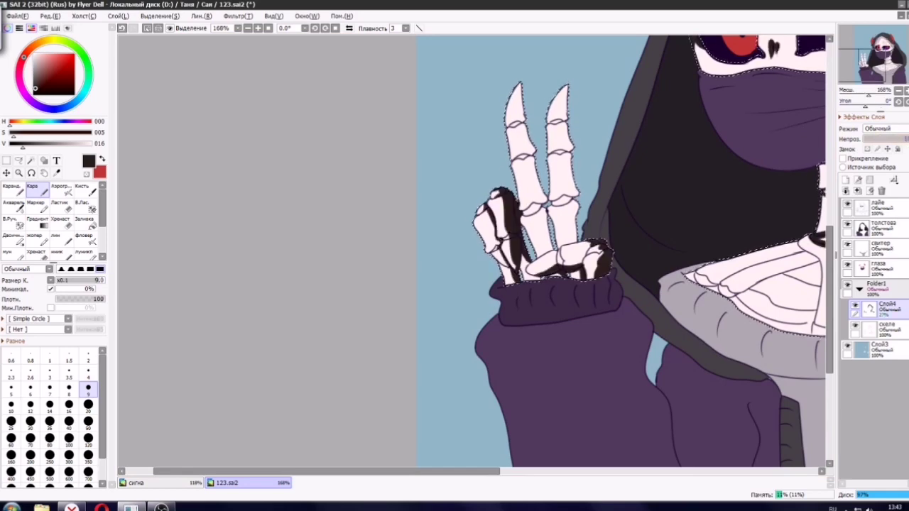
Shade the right side of every bone and joint on the left raised finger, from tip to base.
scroll(664, 92, up, 4)
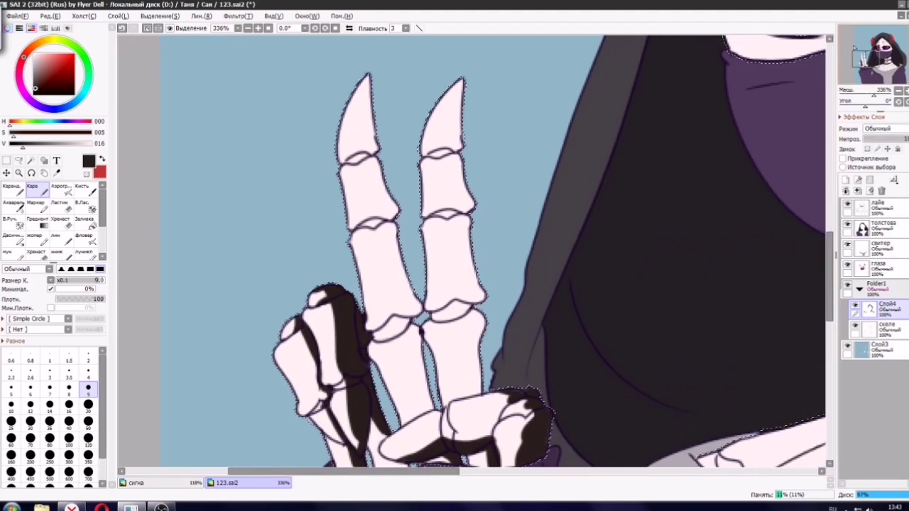
mouse_move(368, 67)
mouse_down()
mouse_move(377, 114)
mouse_move(364, 153)
mouse_move(385, 144)
mouse_move(362, 154)
mouse_move(372, 165)
mouse_move(374, 148)
mouse_move(372, 206)
mouse_move(363, 222)
mouse_move(392, 211)
mouse_move(381, 188)
mouse_move(398, 218)
mouse_move(384, 225)
mouse_move(389, 299)
mouse_up()
drag(387, 229, 409, 307)
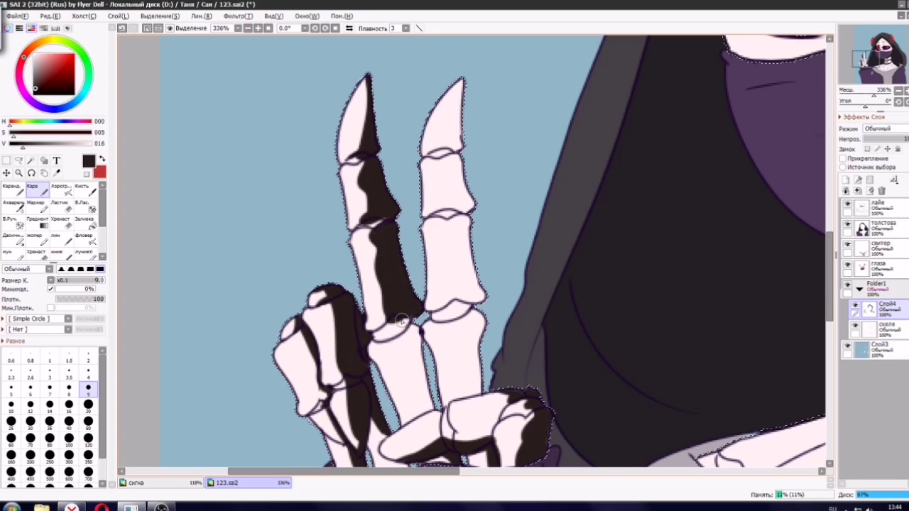
mouse_move(408, 321)
mouse_down()
mouse_move(423, 340)
mouse_move(398, 338)
mouse_up()
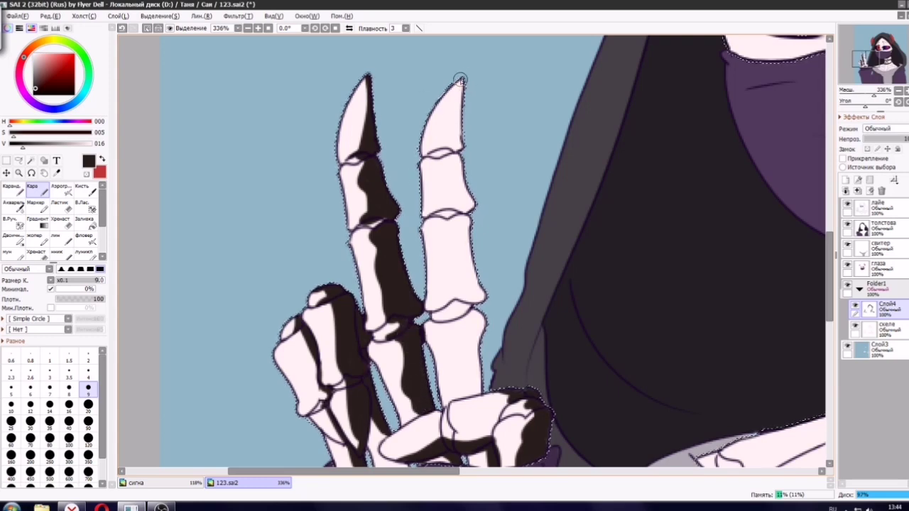
Shade the right side of every bone on the right raised finger down to the thumb.
drag(459, 83, 442, 142)
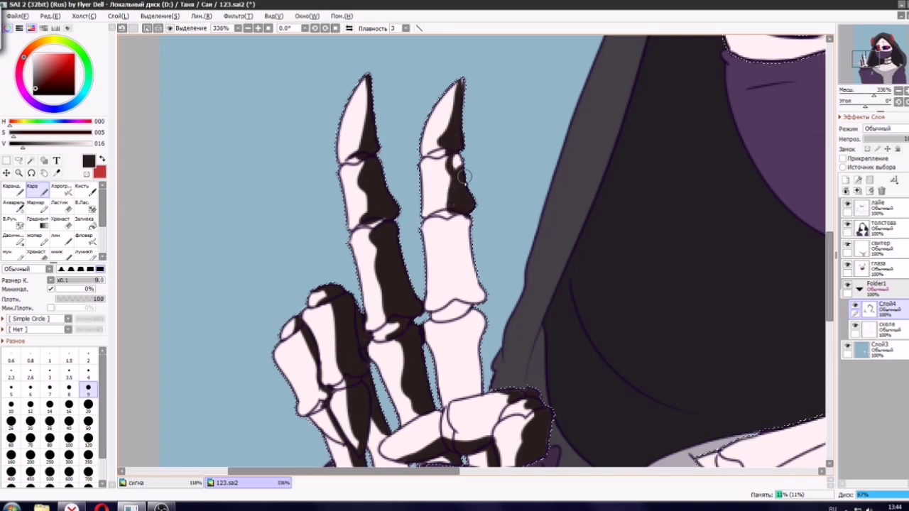
drag(465, 177, 459, 158)
drag(452, 220, 460, 229)
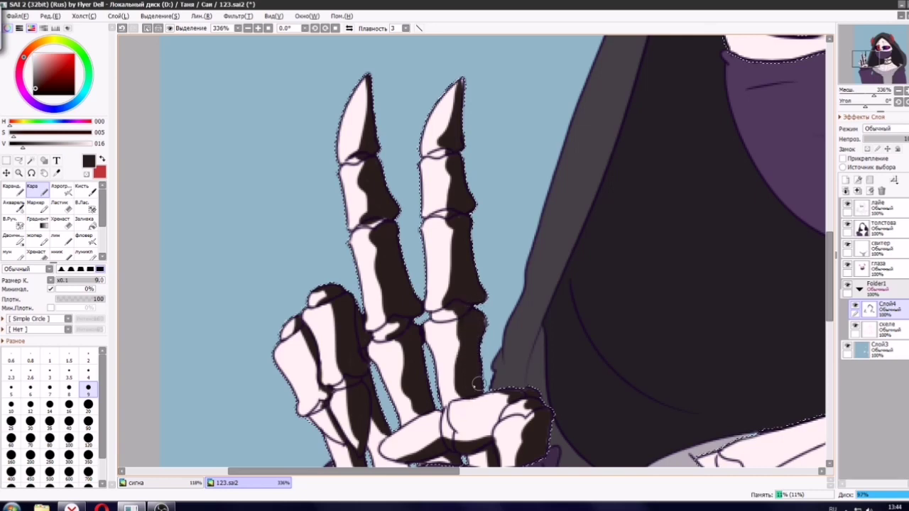
Shade a vertical band along the sternum's right edge, from the neck's base down to the sweater collar.
scroll(484, 377, down, 7)
scroll(700, 287, up, 2)
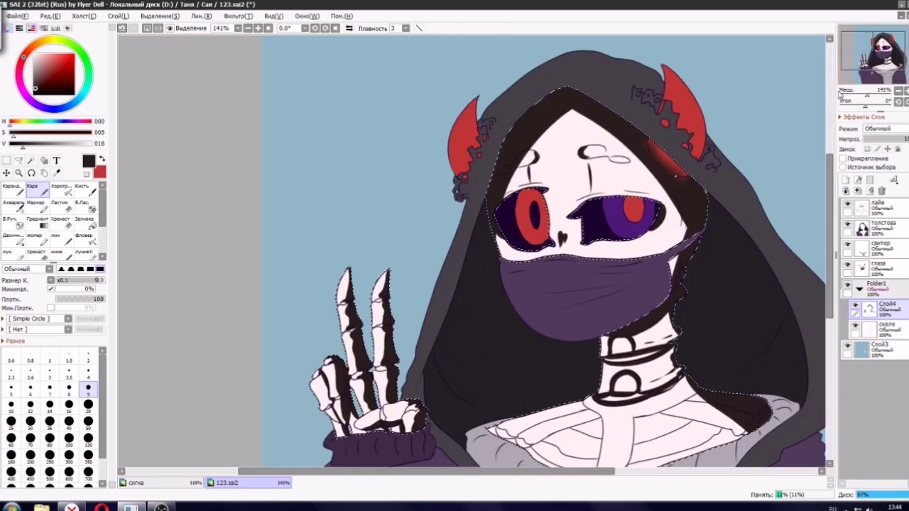
scroll(519, 262, up, 3)
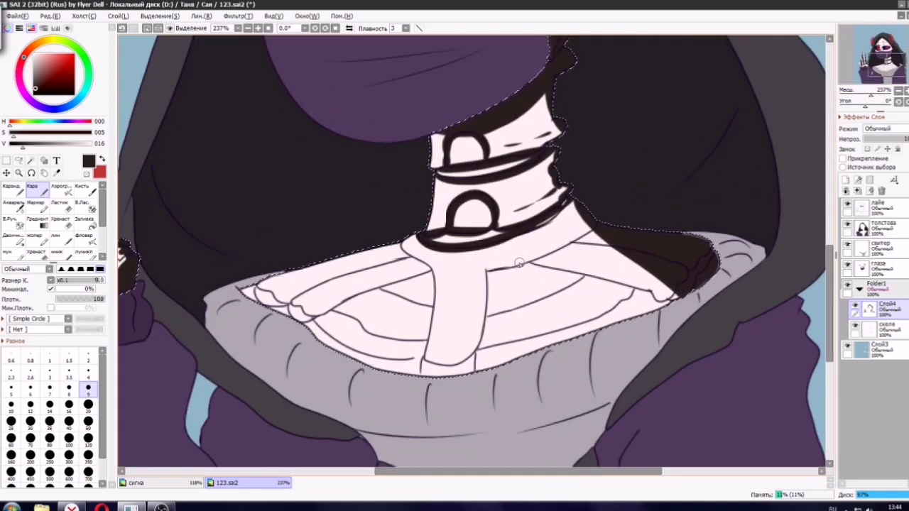
scroll(519, 263, up, 5)
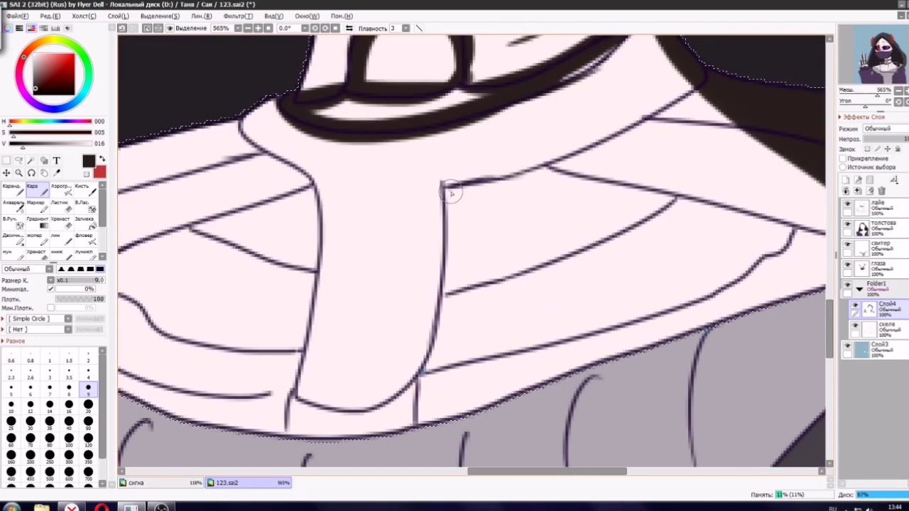
mouse_move(441, 183)
mouse_down()
mouse_move(448, 343)
mouse_move(457, 313)
mouse_move(425, 382)
mouse_move(435, 422)
mouse_up()
Shade along the two rib lines right of the sternum, thickening the strokes toward both ends of each rib.
drag(444, 373, 710, 289)
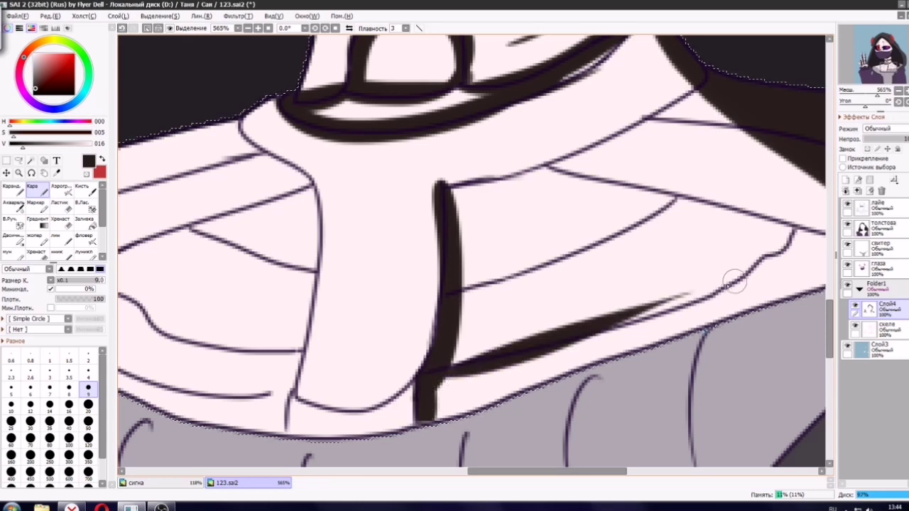
key(ctrl+z)
drag(444, 373, 693, 305)
key(ctrl+z)
mouse_move(762, 255)
mouse_down()
mouse_move(788, 233)
mouse_move(709, 295)
mouse_up()
key(ctrl+z)
mouse_move(675, 196)
mouse_down()
mouse_move(520, 262)
mouse_move(557, 263)
mouse_move(555, 254)
mouse_up()
key(ctrl+z)
key(ctrl+z)
drag(453, 292, 572, 253)
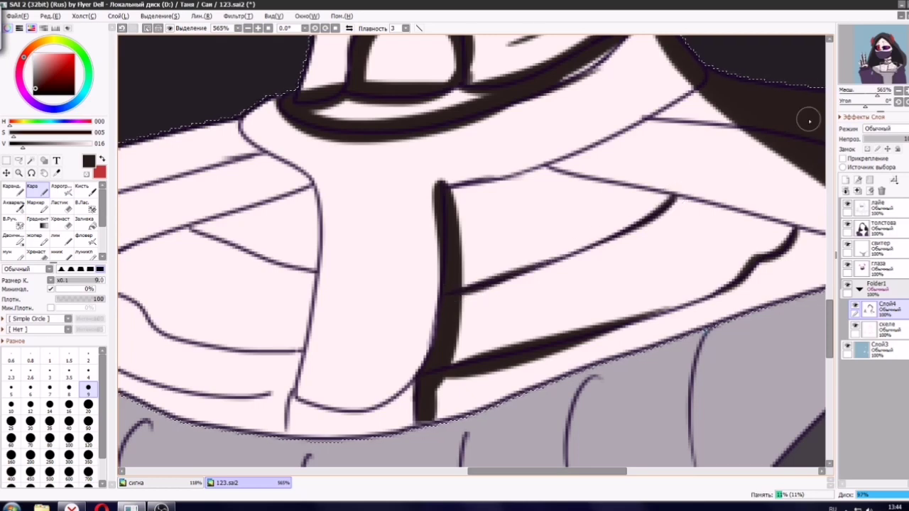
Shade beneath the curved band at the neck's base, from the sternum toward the right collarbone.
drag(809, 120, 702, 162)
key(ctrl+z)
drag(341, 229, 540, 160)
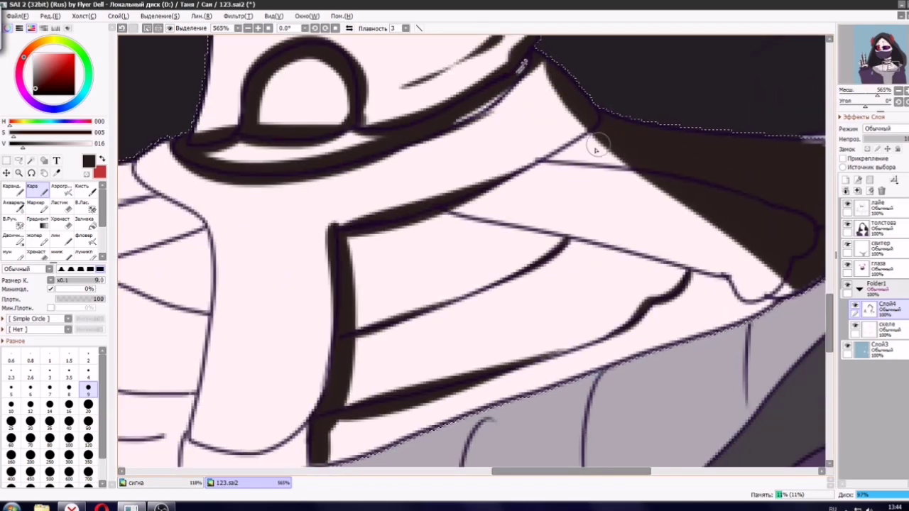
Shade the right collarbone's upper and lower lines and knobbed end, and the chest edge along the sweater collar.
drag(625, 166, 541, 161)
key(ctrl+z)
drag(440, 211, 601, 239)
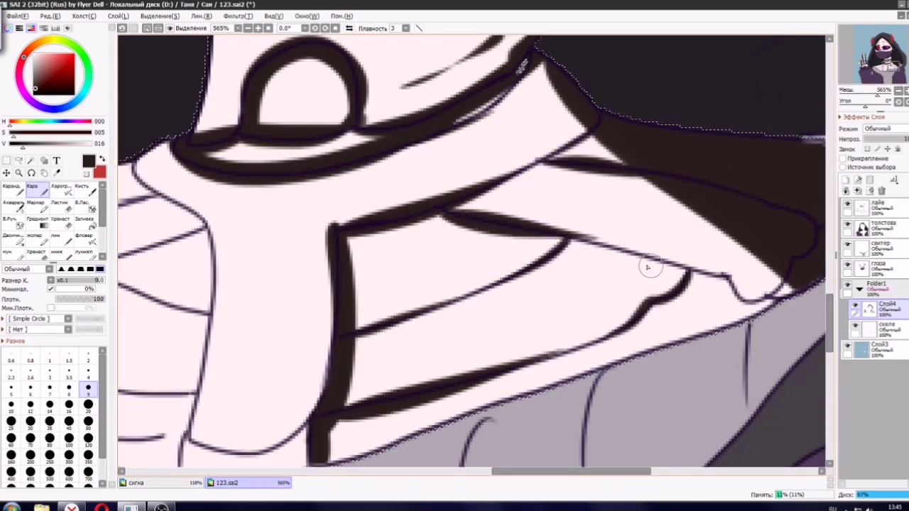
key(ctrl+z)
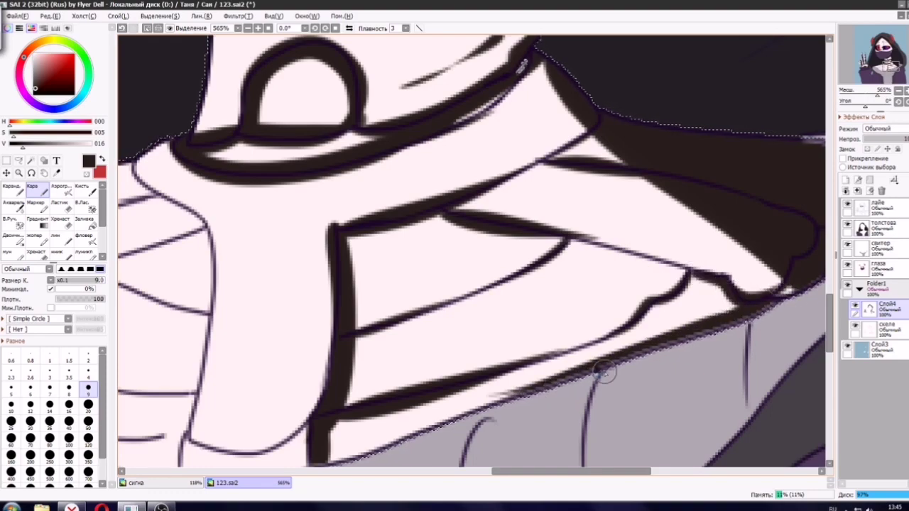
Fill the outer part of the ribs beneath the right collarbone with a wavy-edged shadow.
scroll(605, 372, down, 11)
scroll(461, 249, up, 12)
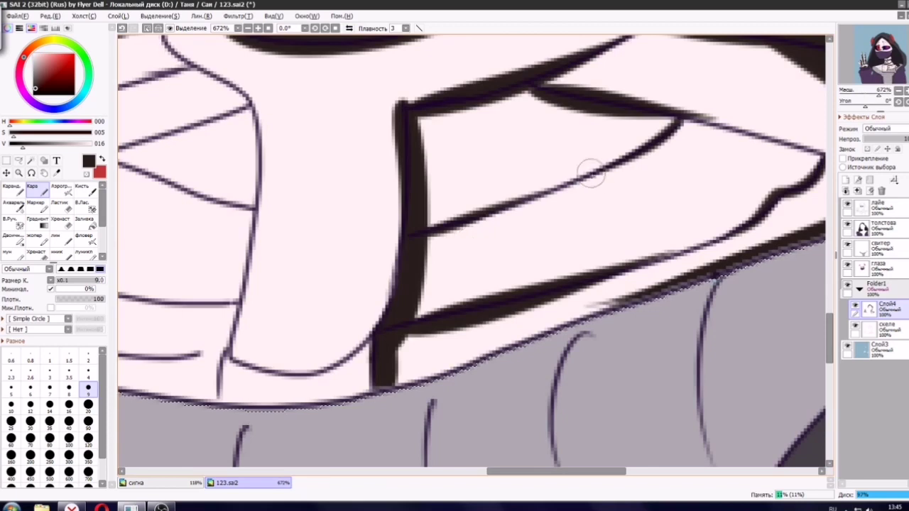
mouse_move(536, 98)
mouse_down()
mouse_move(589, 152)
mouse_move(634, 136)
mouse_move(608, 122)
mouse_up()
key(ctrl+z)
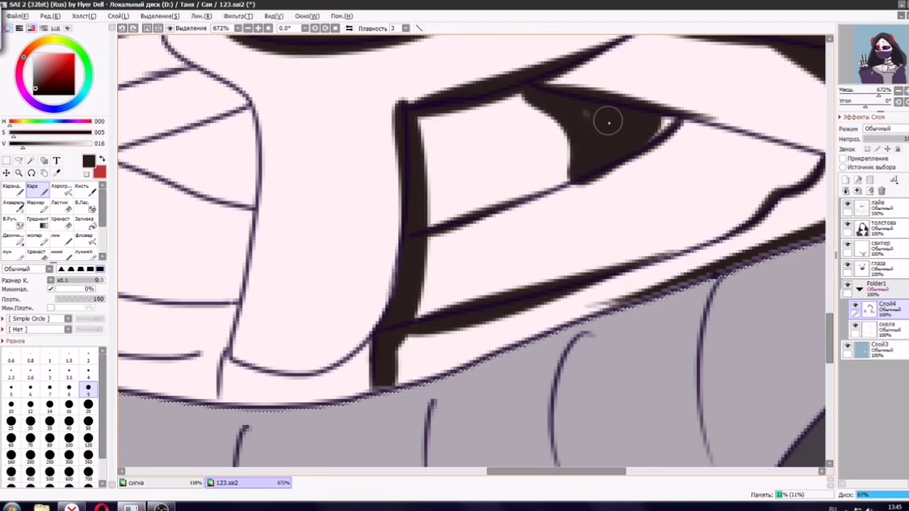
mouse_move(601, 176)
mouse_down()
mouse_move(693, 241)
mouse_move(787, 172)
mouse_move(763, 162)
mouse_move(751, 178)
mouse_move(819, 211)
mouse_up()
Close the light gap under the right collarbone's outer end and extend the shoulder shadow over that end.
scroll(700, 165, down, 7)
scroll(469, 294, up, 7)
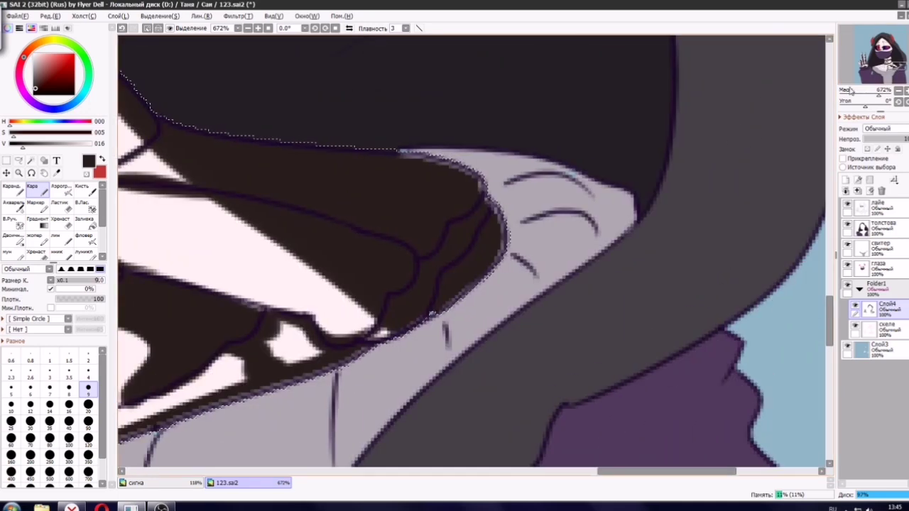
drag(309, 332, 318, 360)
mouse_move(275, 237)
mouse_down()
mouse_move(314, 267)
mouse_move(313, 277)
mouse_up()
key(ctrl+z)
drag(262, 228, 308, 292)
Fill the left shoulder and the area above the left collarbone with shadow using a size 40 brush.
scroll(376, 313, down, 8)
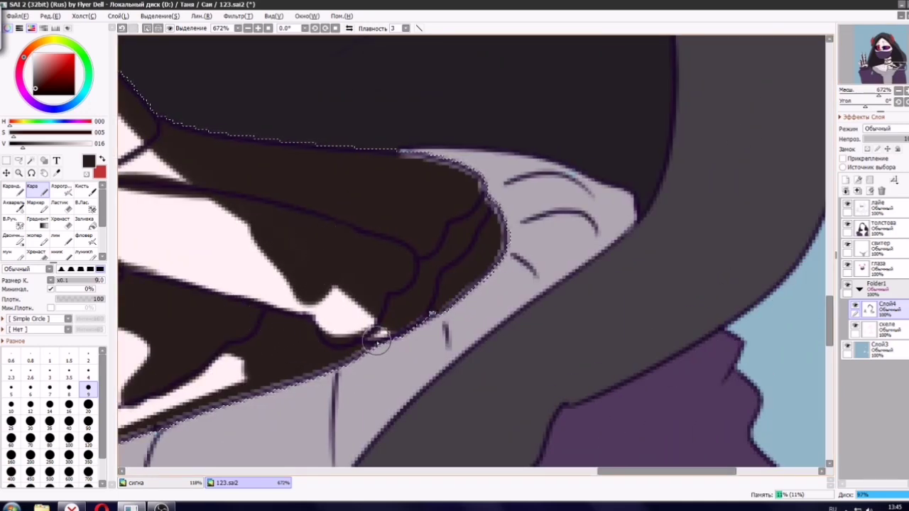
scroll(309, 305, up, 8)
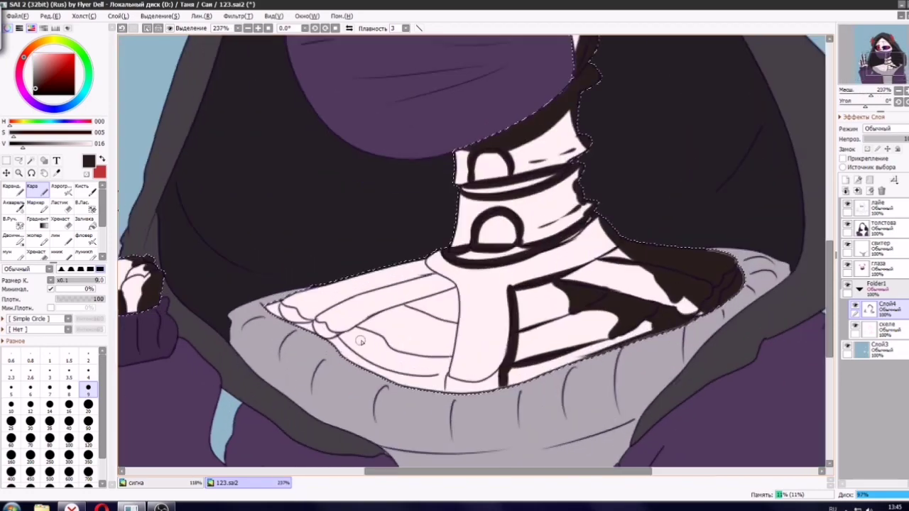
click(69, 423)
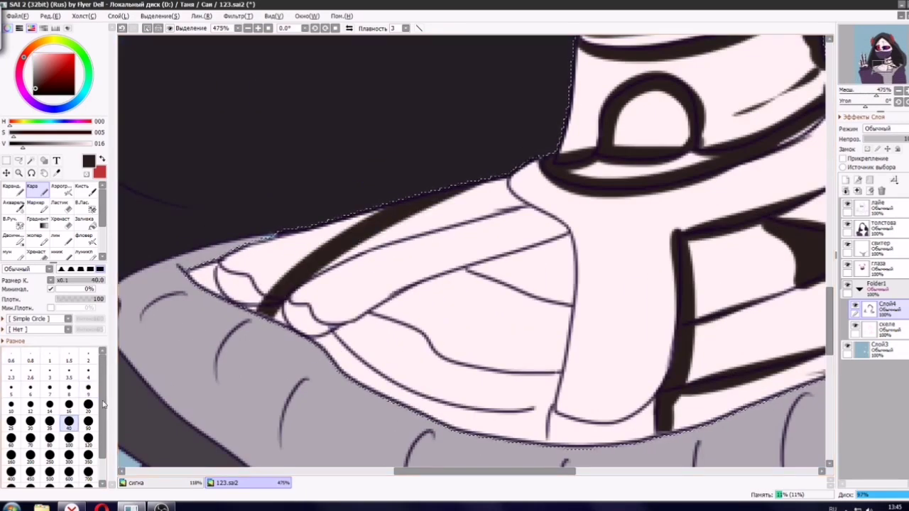
mouse_move(440, 184)
mouse_down()
mouse_move(359, 366)
mouse_move(259, 355)
mouse_move(164, 284)
mouse_up()
key(ctrl+z)
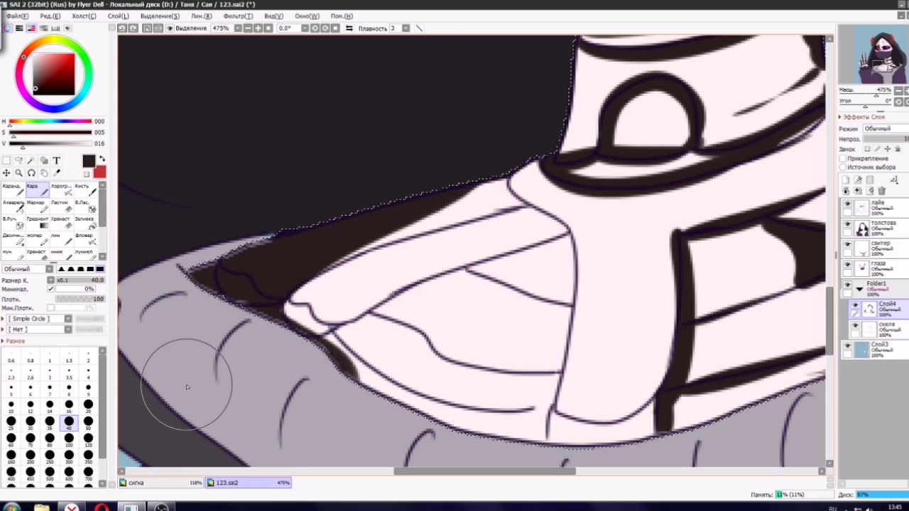
Shade the left collarbone's lines and end, the ribs beneath it, and the chest edge along the sweater collar with a size 9 brush.
click(88, 407)
click(88, 390)
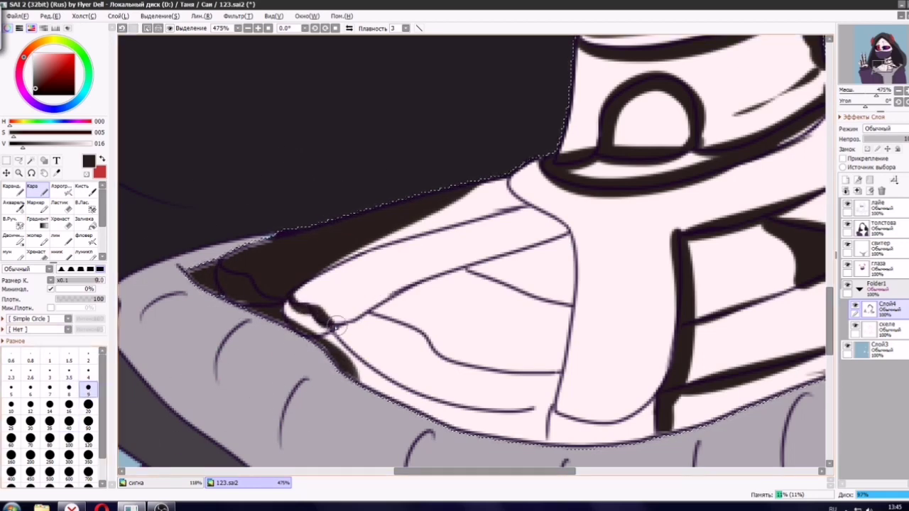
key(ctrl+z)
drag(344, 327, 529, 243)
key(ctrl+z)
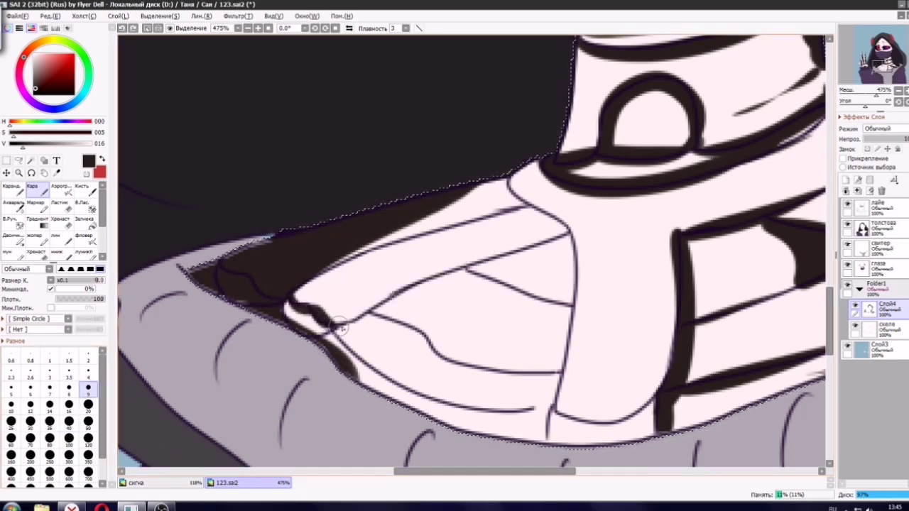
drag(341, 326, 505, 255)
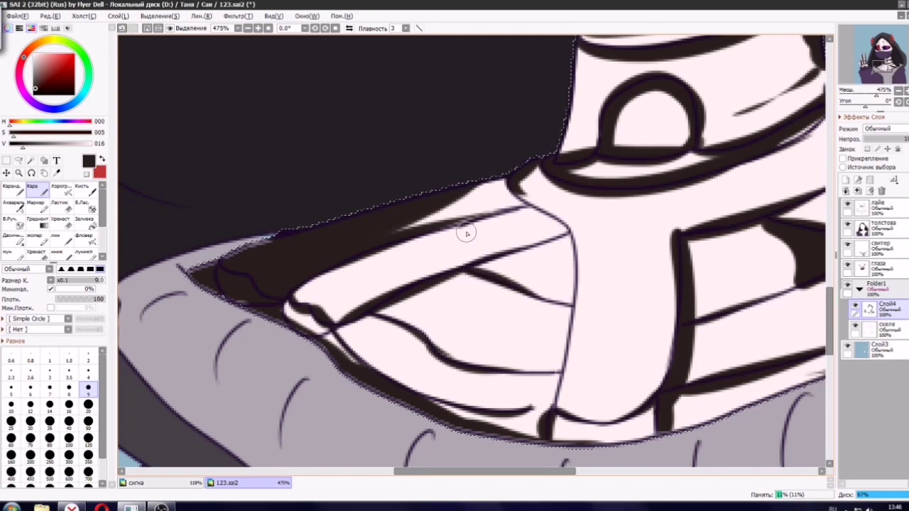
Shade the face along the mask's upper edge and down both cheeks with dark strokes.
scroll(516, 229, down, 10)
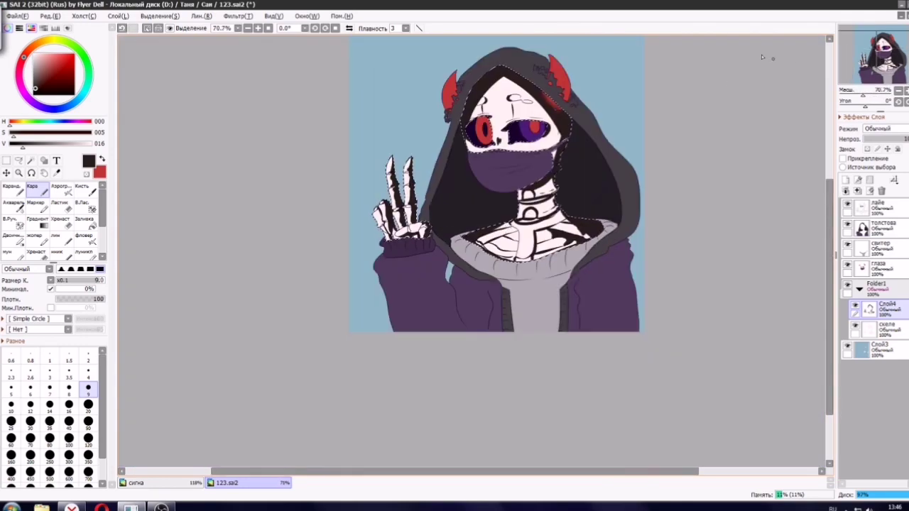
scroll(468, 199, up, 4)
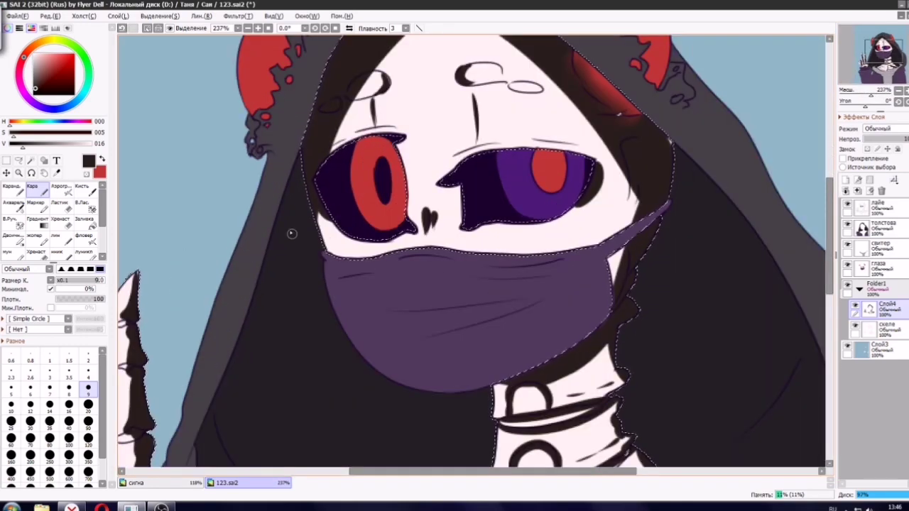
key(ctrl+z)
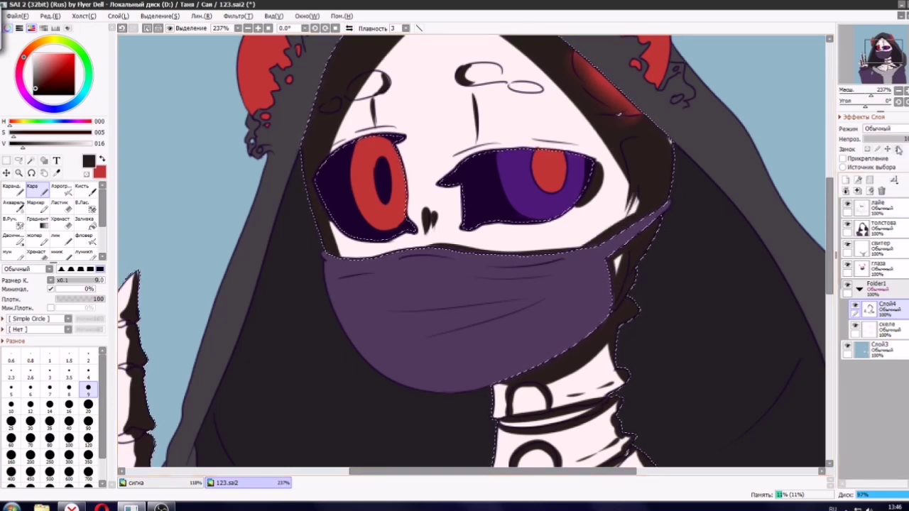
Lower the opacity of shading layer Слой4 to 52% and add a new layer above it for airbrushing.
mouse_move(898, 140)
mouse_down()
mouse_move(884, 139)
mouse_move(892, 140)
mouse_up()
scroll(617, 198, down, 4)
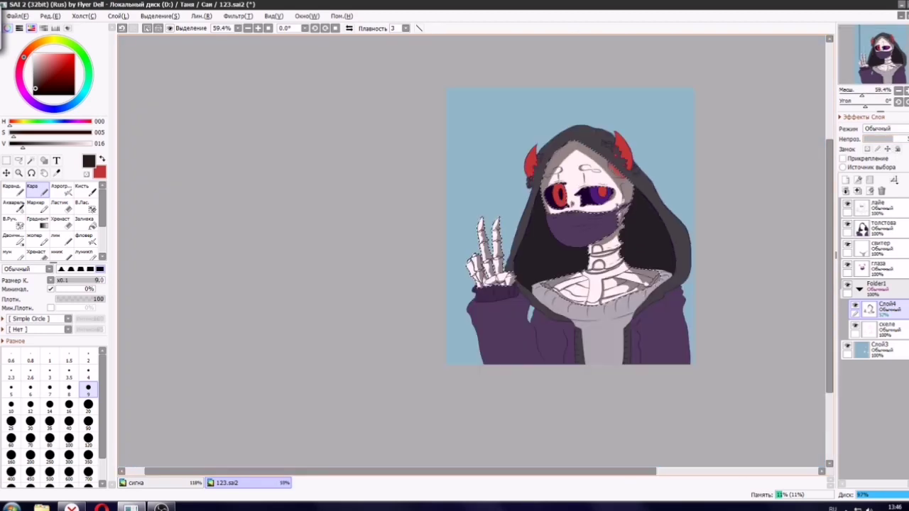
key(plus)
key(plus)
key(plus)
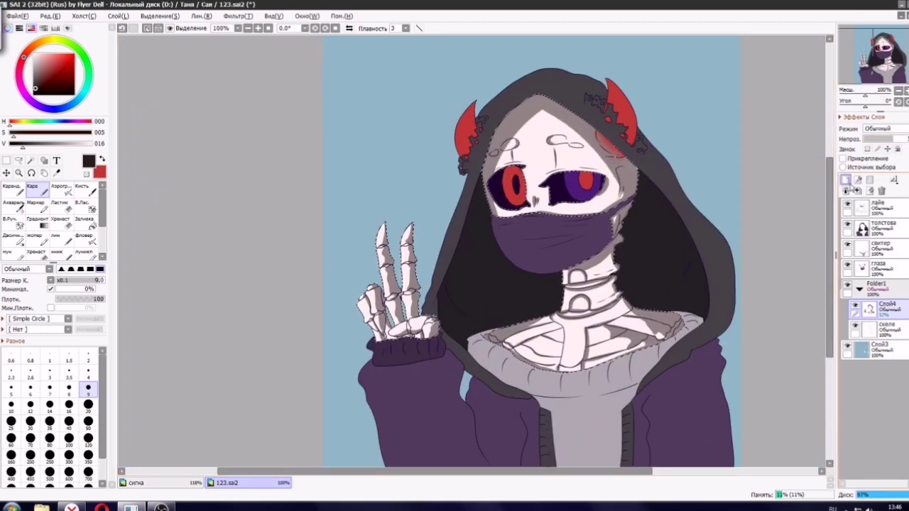
click(845, 179)
click(61, 189)
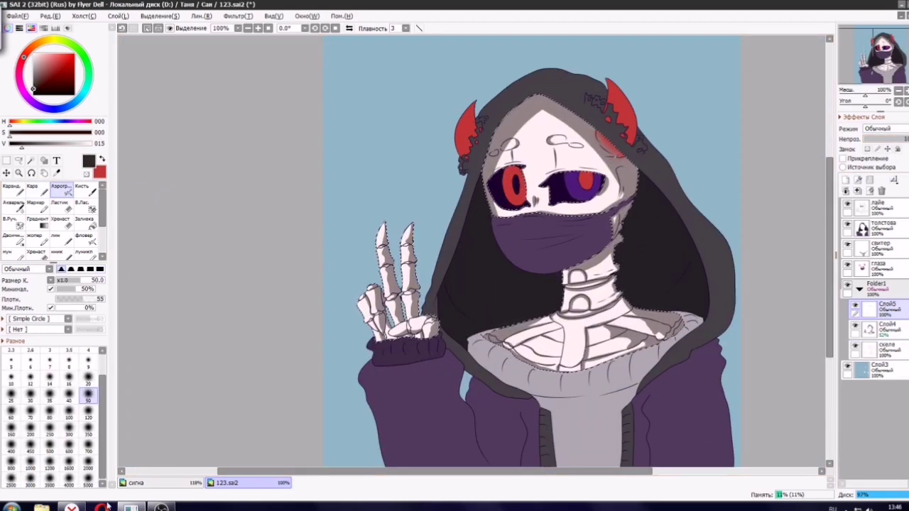
click(71, 506)
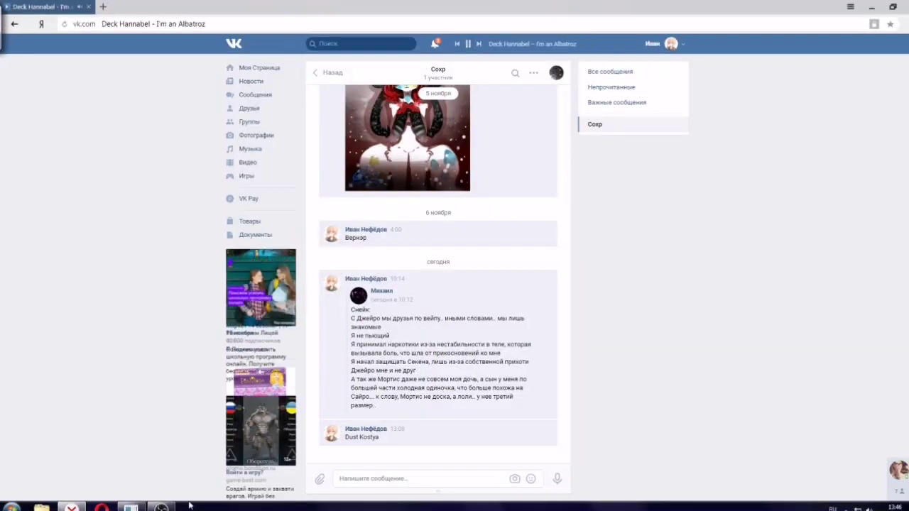
click(131, 507)
Airbrush a soft dark shadow around the forehead and face edge beneath the hood at size 120.
scroll(633, 73, up, 2)
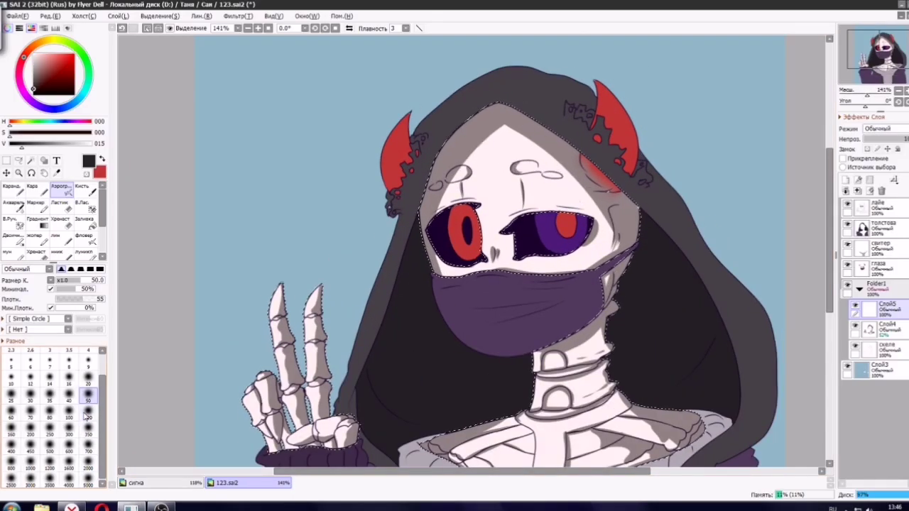
click(86, 414)
drag(517, 58, 386, 202)
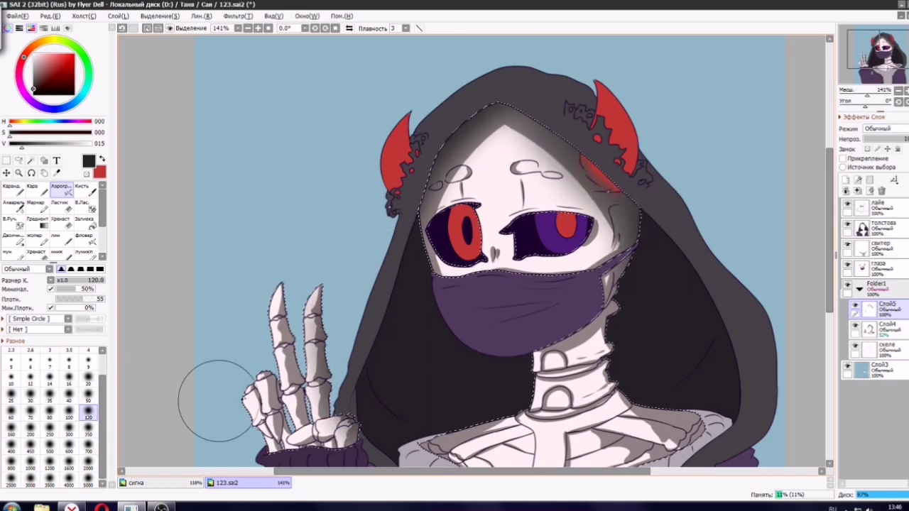
Airbrush soft shadows over both shoulders and the outer collarbones at size 120.
click(88, 398)
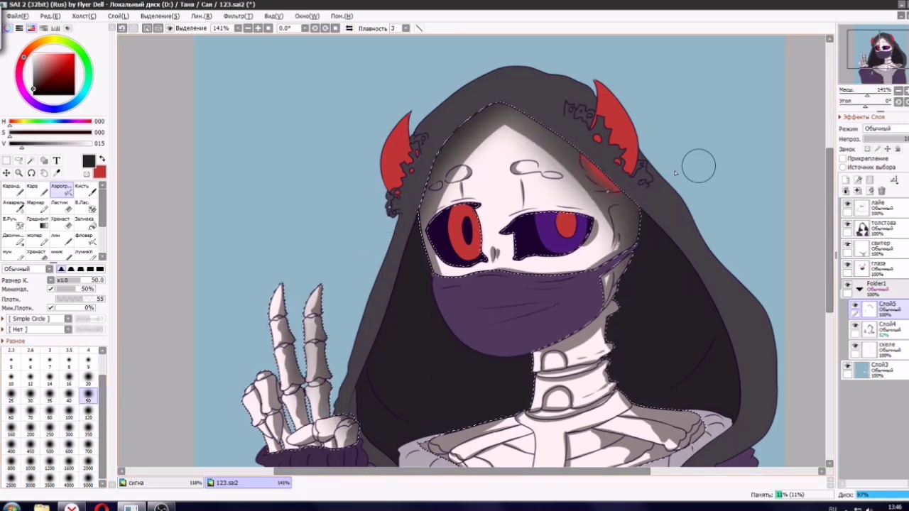
scroll(698, 165, down, 3)
click(87, 431)
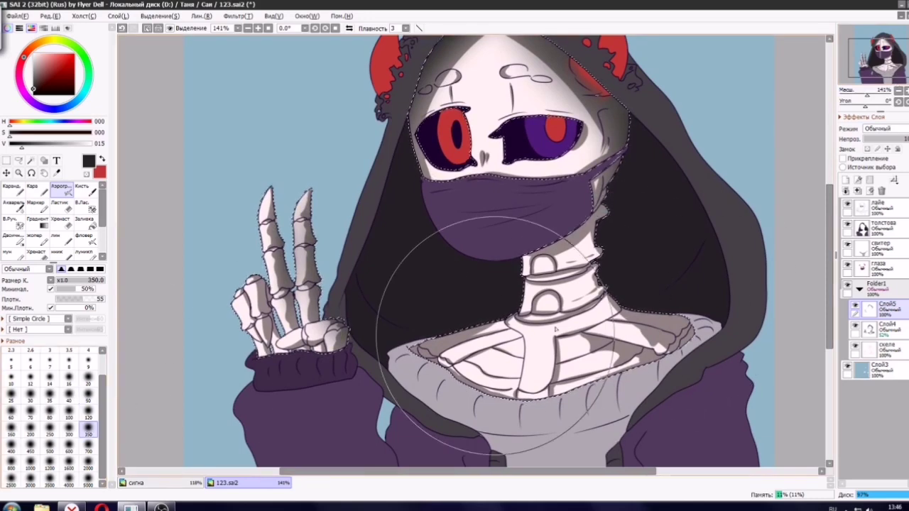
click(88, 417)
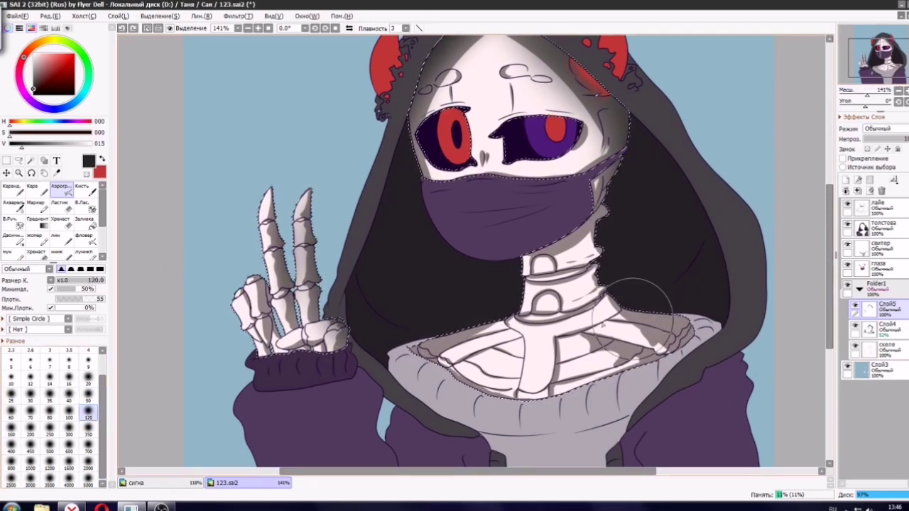
mouse_move(602, 324)
mouse_down()
mouse_move(663, 280)
mouse_move(655, 292)
mouse_up()
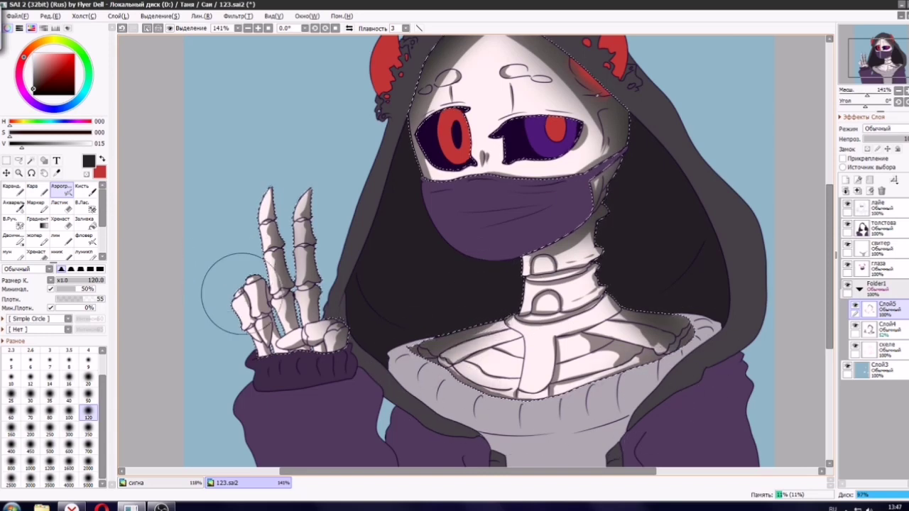
Airbrush soft shadows onto the hand's lower bones at size 50, undoing the last stroke.
click(88, 397)
drag(283, 301, 289, 317)
key(ctrl+z)
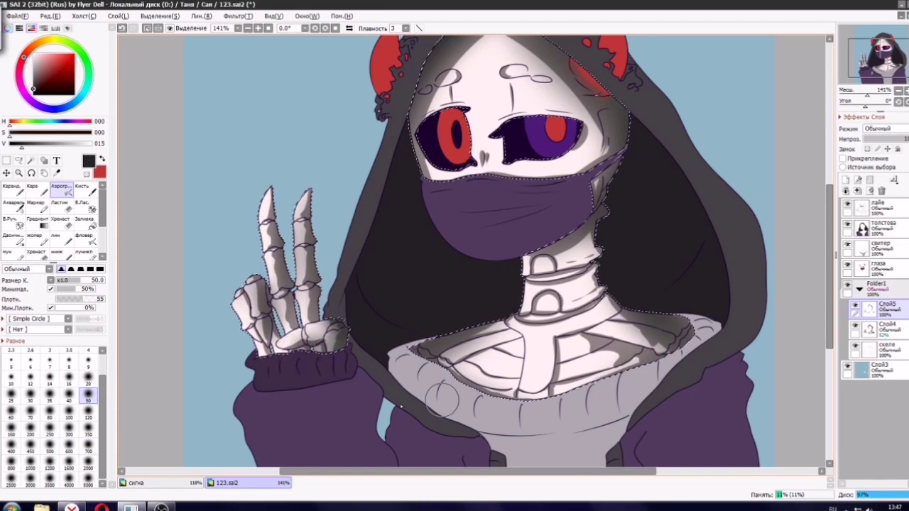
Deepen the soft shadow along the right side of the face and neck with the airbrush at size 120.
scroll(507, 355, down, 7)
scroll(540, 305, up, 5)
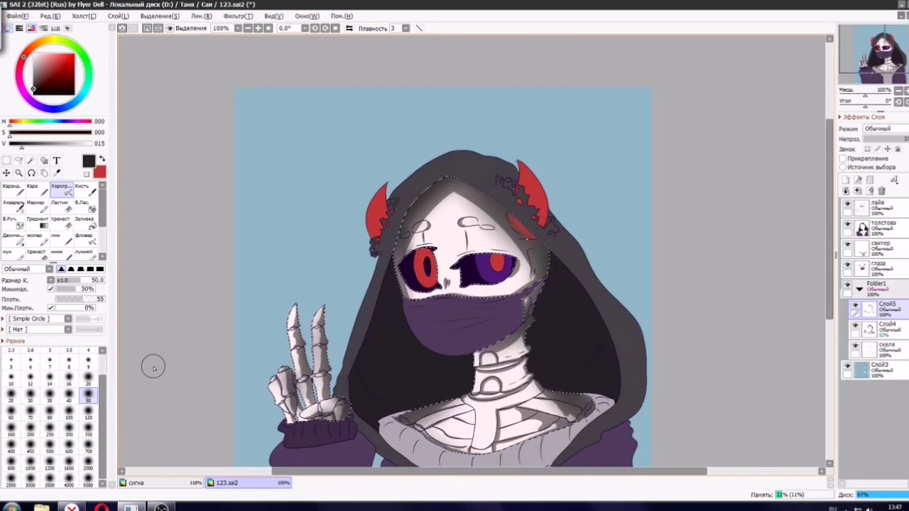
key(ctrl+z)
click(87, 416)
key(ctrl+y)
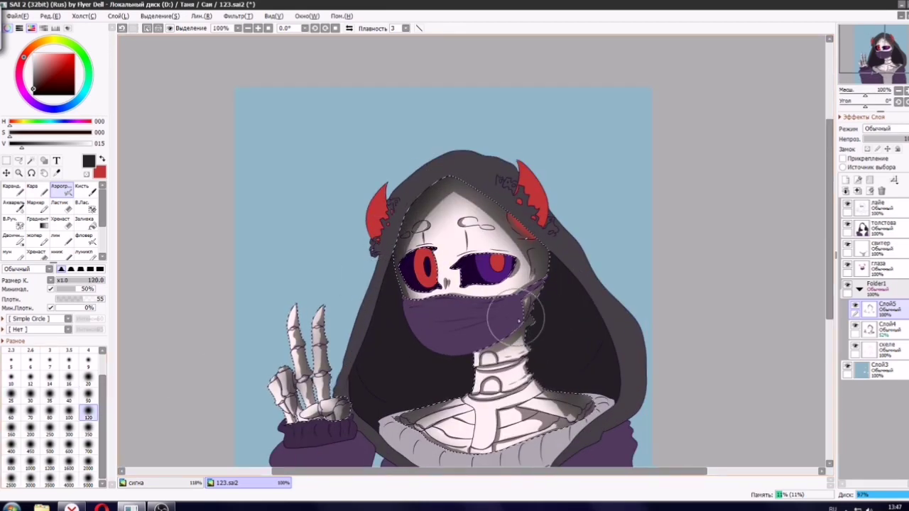
key(ctrl+z)
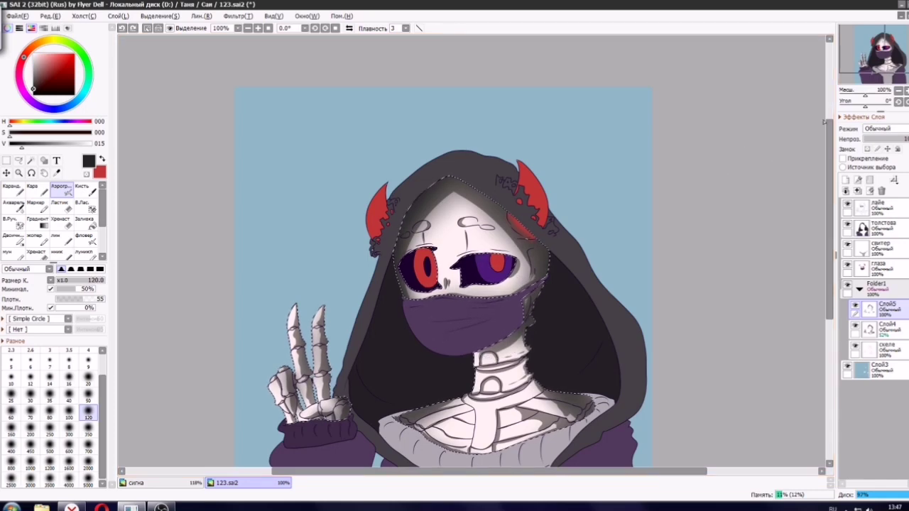
Add a new layer above the airbrushed shadow layer inside the skeleton folder.
drag(889, 54, 890, 67)
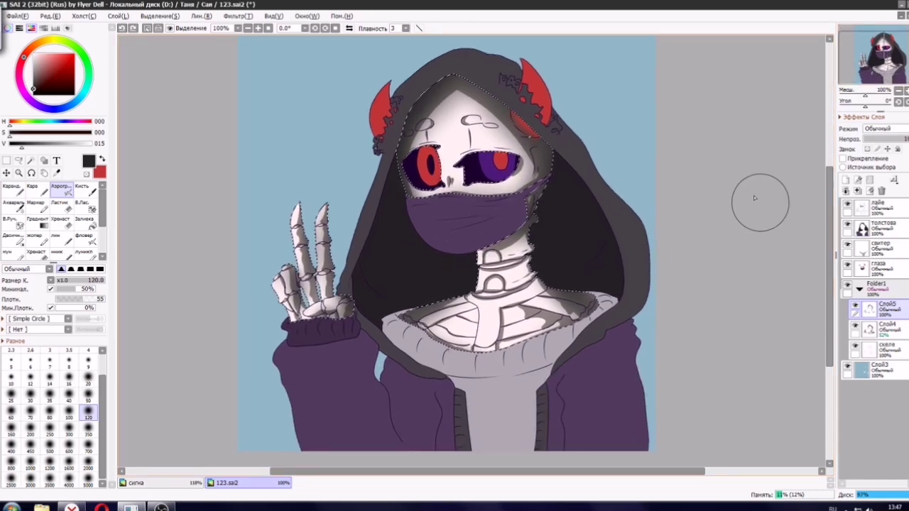
scroll(643, 283, down, 1)
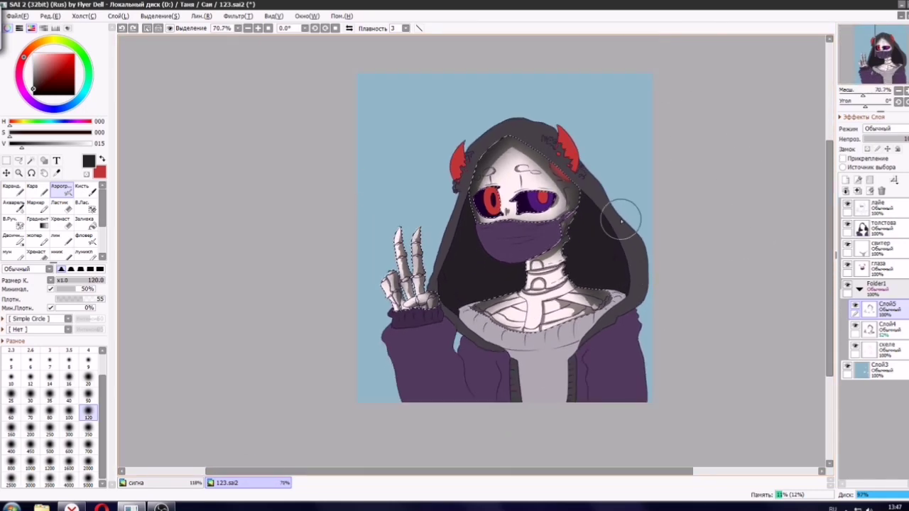
scroll(625, 222, up, 1)
key(ctrl+shift+n)
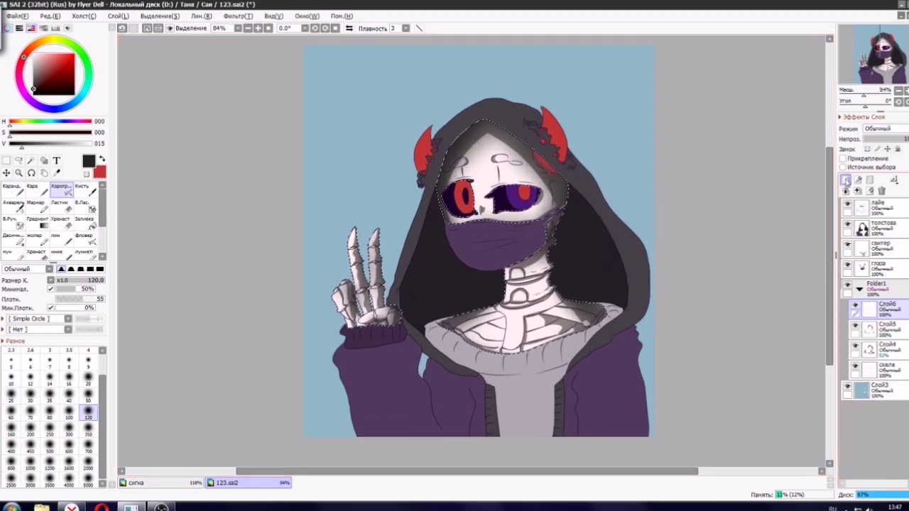
Paint white highlights on the forehead, nose bridge, fingers and breastbone with a size 50 hard brush.
click(32, 186)
click(33, 54)
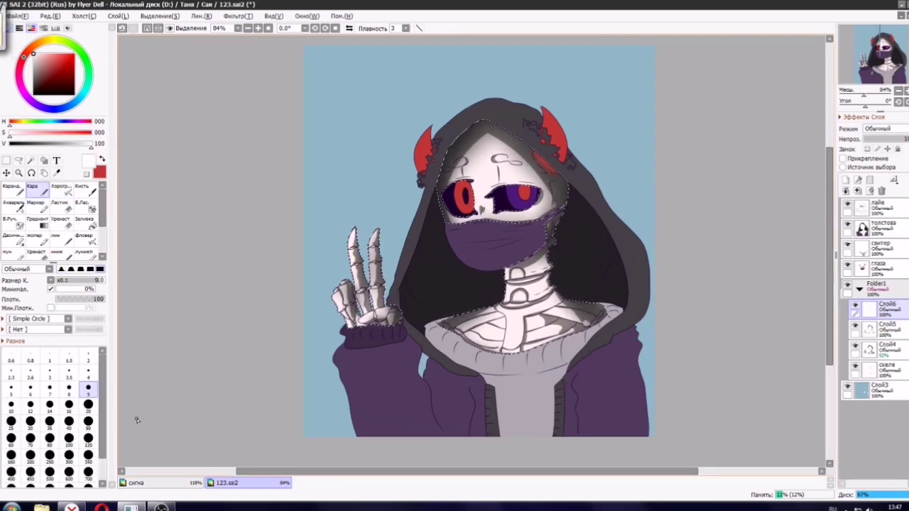
scroll(497, 173, up, 8)
click(88, 422)
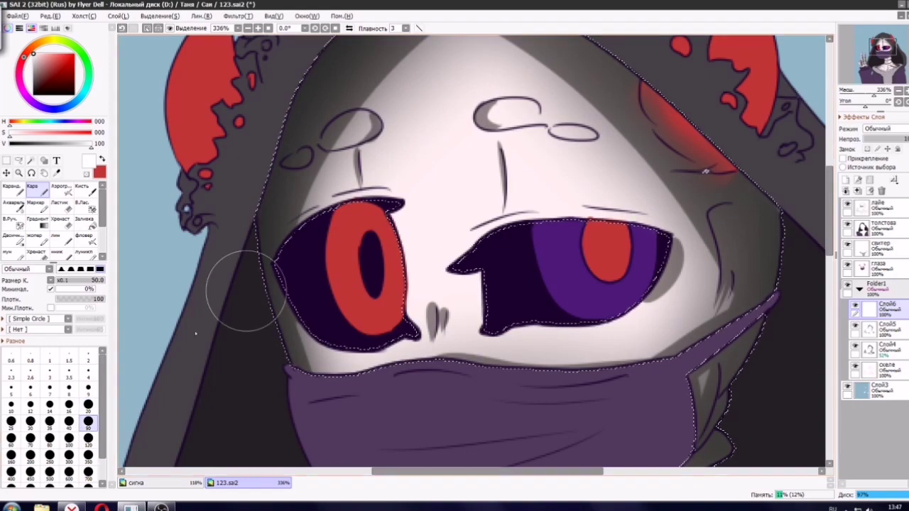
drag(465, 138, 458, 152)
mouse_move(415, 219)
mouse_down()
mouse_move(529, 252)
mouse_move(455, 139)
mouse_move(385, 253)
mouse_move(458, 128)
mouse_move(406, 317)
mouse_move(462, 315)
mouse_up()
scroll(461, 315, down, 4)
scroll(305, 405, up, 2)
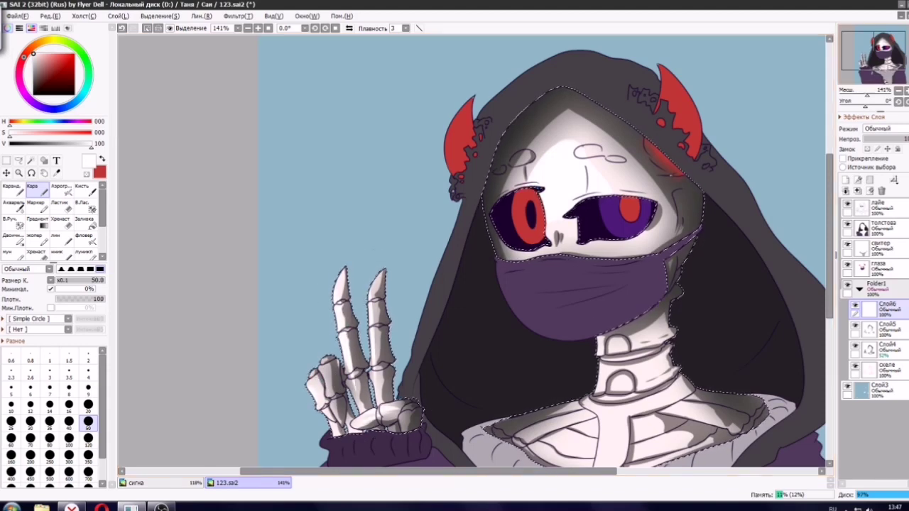
scroll(603, 328, down, 3)
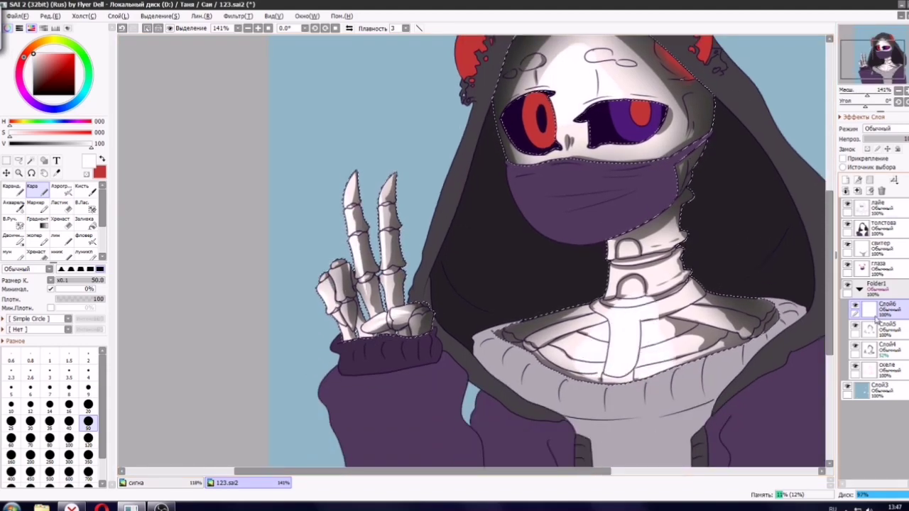
Move the highlight layer beneath the shading layers, directly above скеле, and apply a Gaussian blur with radius 3.0.
drag(877, 308, 877, 350)
click(245, 17)
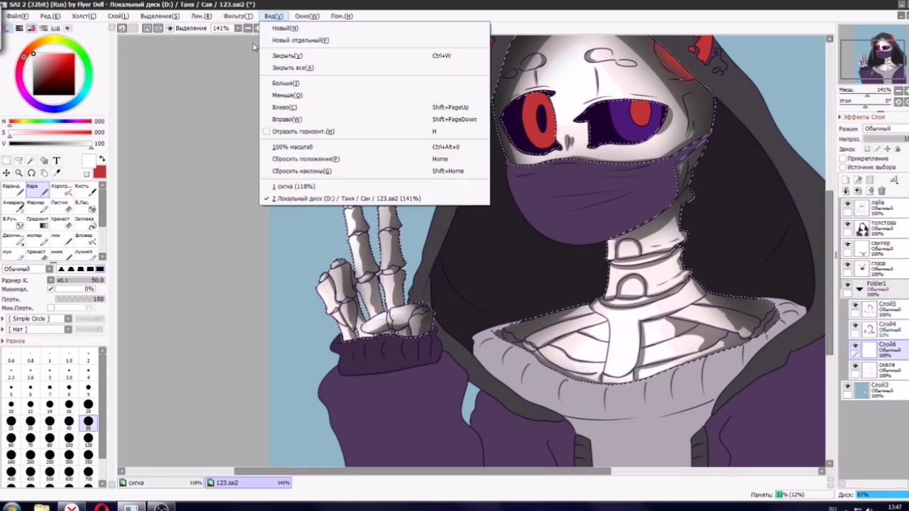
mouse_move(245, 49)
click(340, 48)
drag(480, 248, 474, 247)
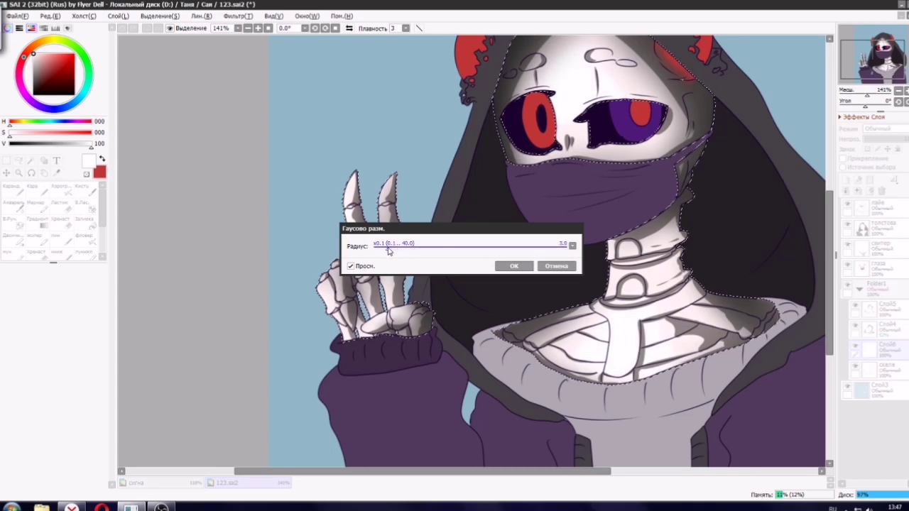
click(513, 266)
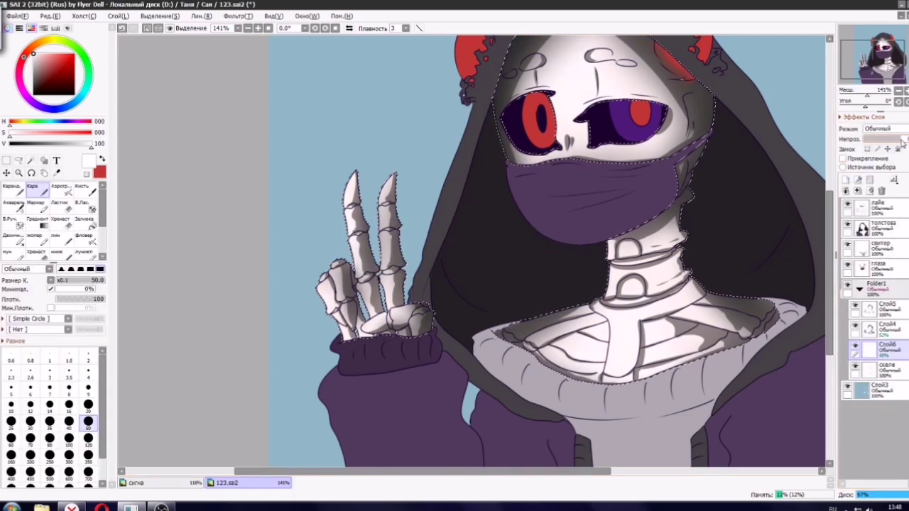
Lower the highlight layer's opacity to 32%.
scroll(471, 297, down, 5)
scroll(596, 166, up, 3)
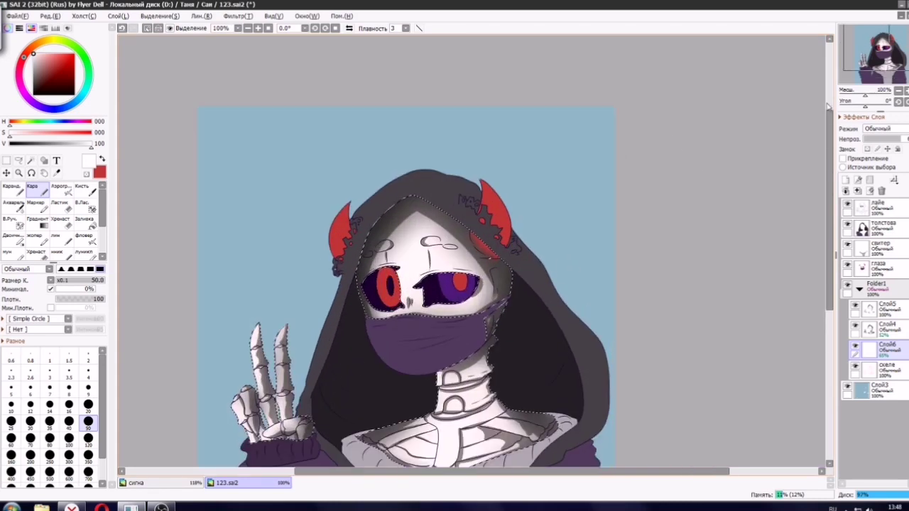
drag(862, 64, 855, 79)
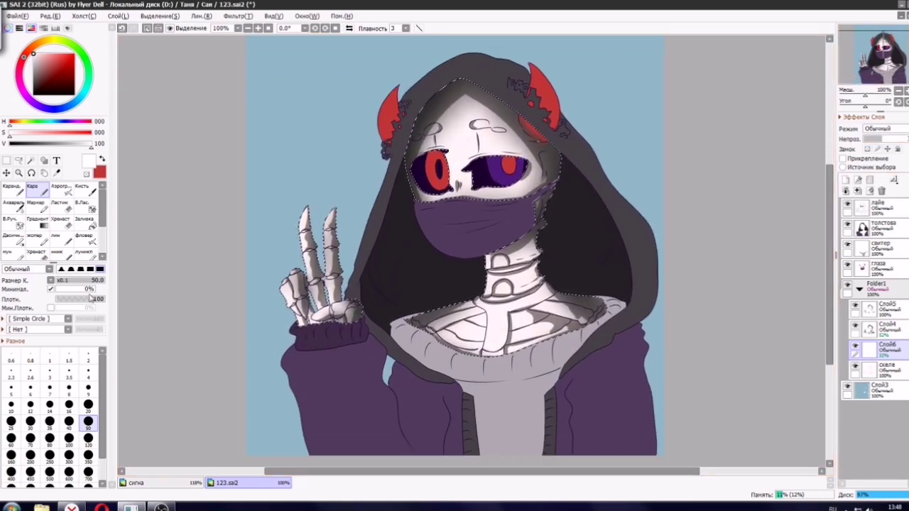
Clear the bone selection and make the base skeleton layer скеле active.
click(6, 163)
click(256, 178)
scroll(274, 176, down, 2)
scroll(252, 175, up, 2)
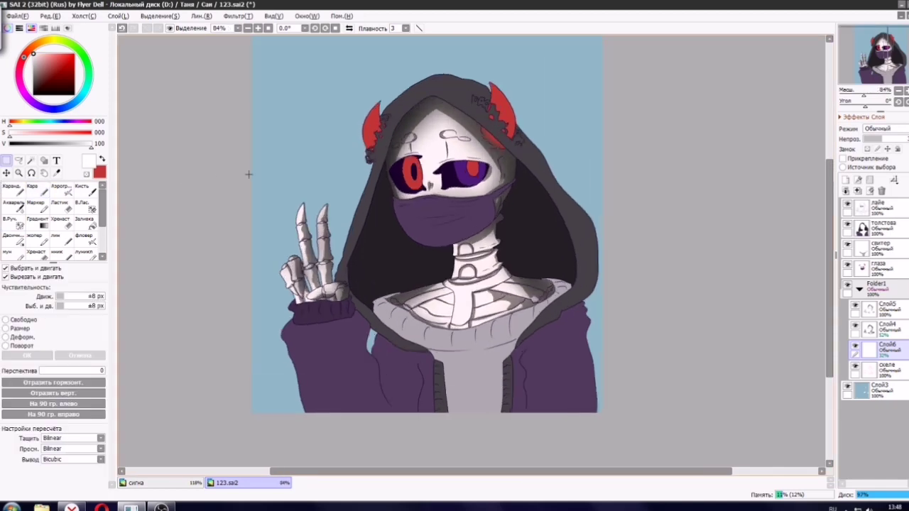
scroll(579, 173, up, 5)
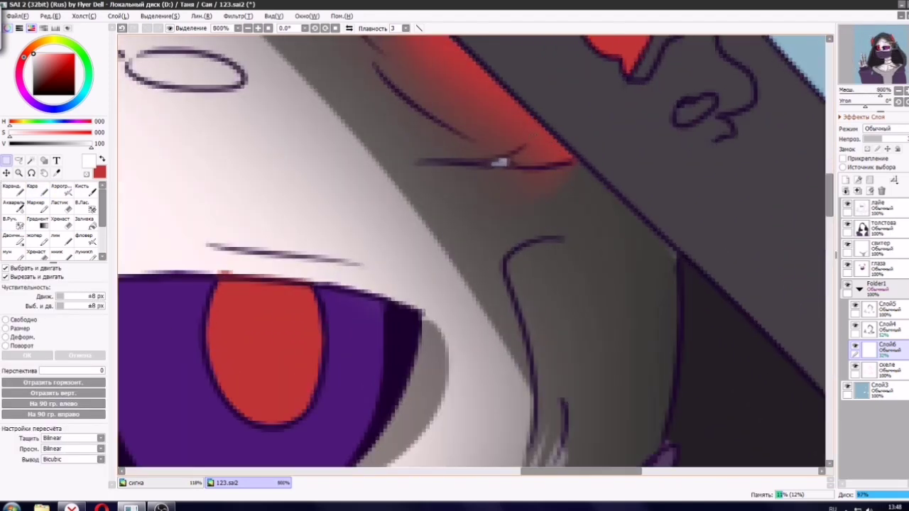
click(877, 370)
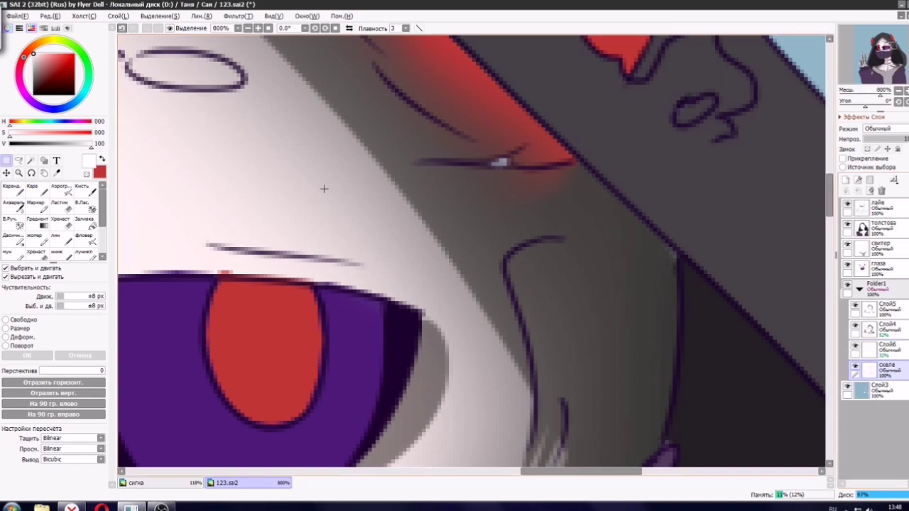
Cover the light spot in the crease of the red head crack with dark grey on Слой5, using the size 4 Кара brush.
click(32, 189)
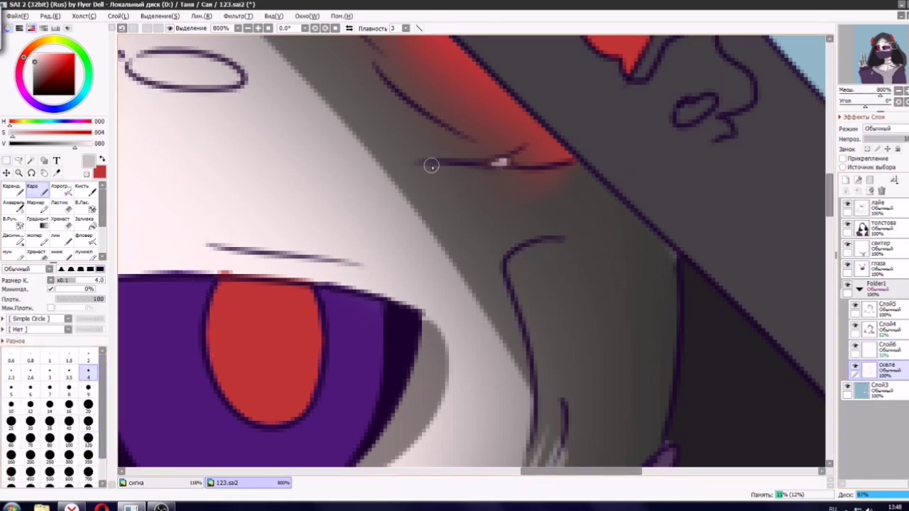
click(888, 312)
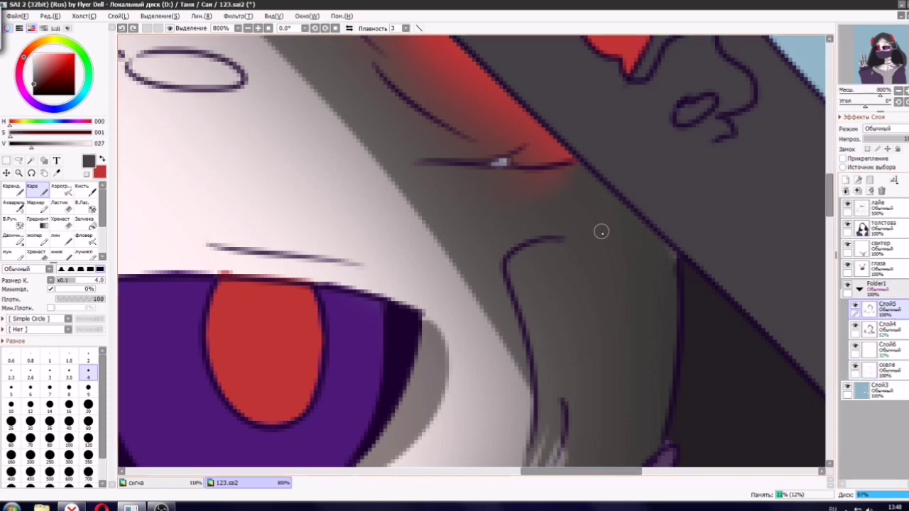
drag(522, 178, 478, 170)
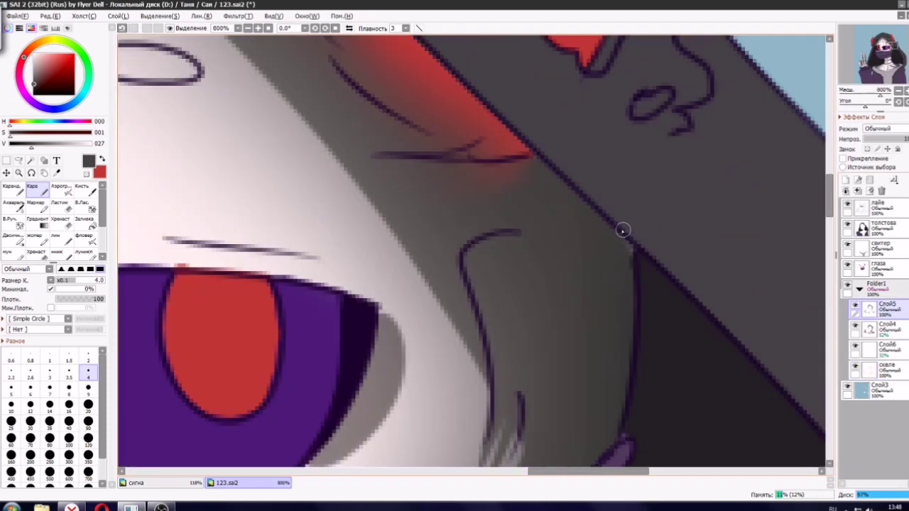
scroll(628, 269, down, 10)
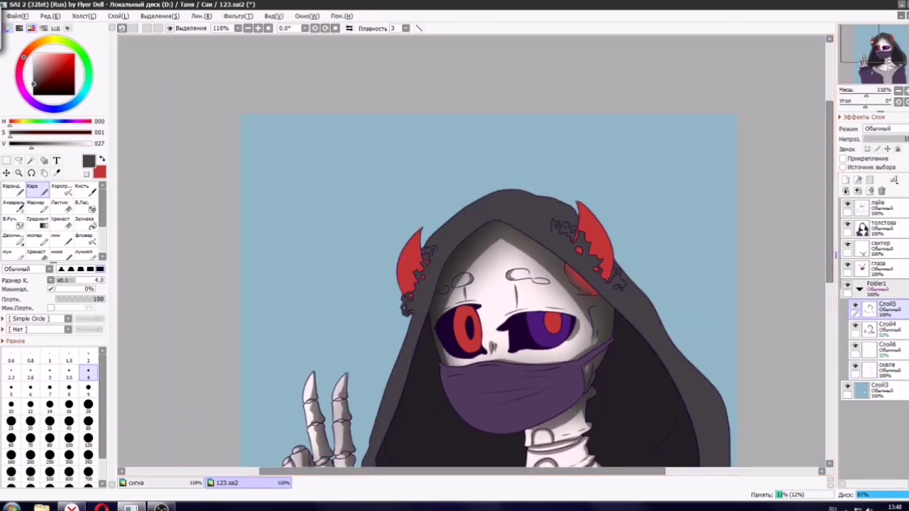
scroll(697, 172, down, 3)
scroll(439, 309, up, 2)
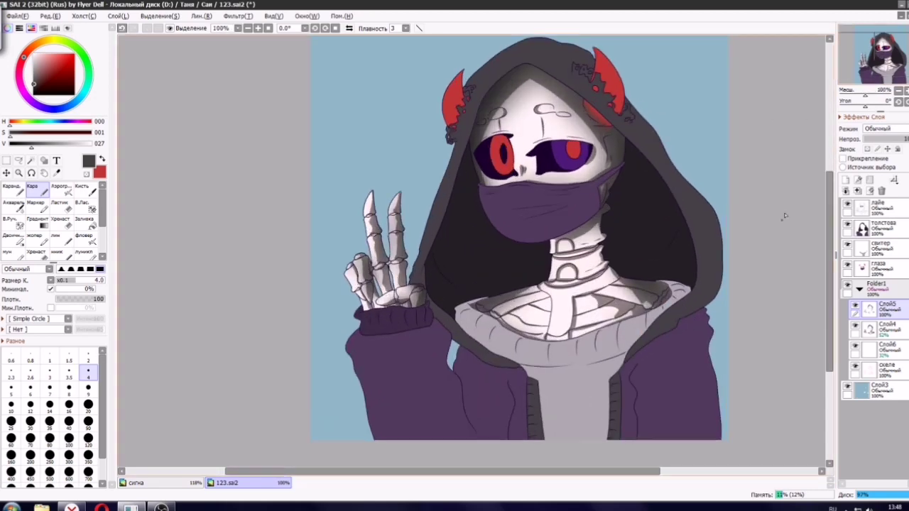
Darken the shaded bone area against the sweater collar below the neck with dark grey strokes, and undo the last stroke.
scroll(561, 316, up, 10)
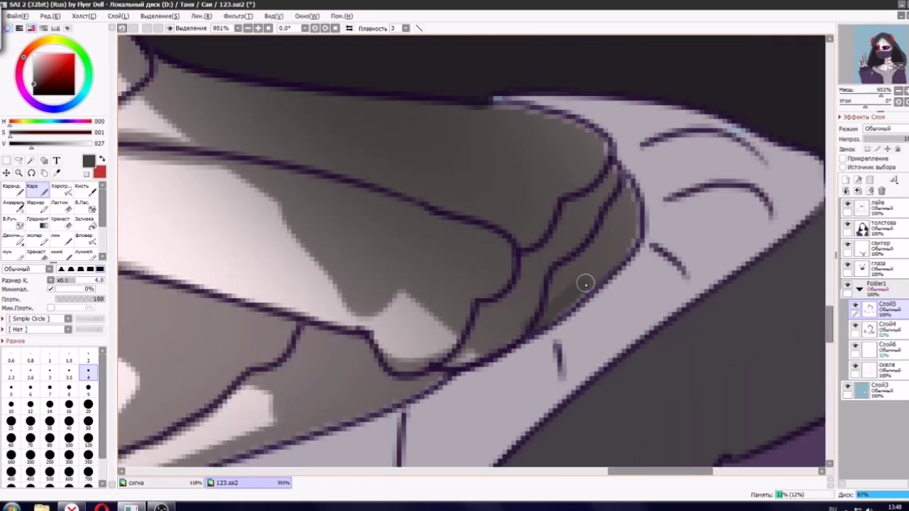
scroll(615, 284, up, 2)
mouse_move(639, 256)
mouse_down()
mouse_move(495, 384)
mouse_move(552, 324)
mouse_move(506, 366)
mouse_up()
mouse_move(655, 166)
mouse_down()
mouse_move(634, 261)
mouse_move(628, 222)
mouse_move(638, 158)
mouse_move(614, 272)
mouse_up()
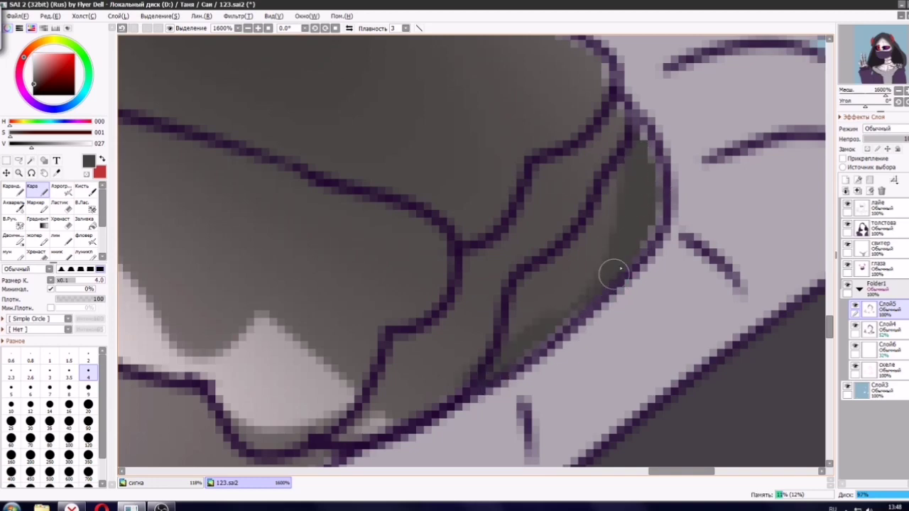
mouse_move(616, 192)
mouse_down()
mouse_move(585, 212)
mouse_move(520, 325)
mouse_up()
scroll(522, 313, down, 7)
scroll(551, 254, up, 4)
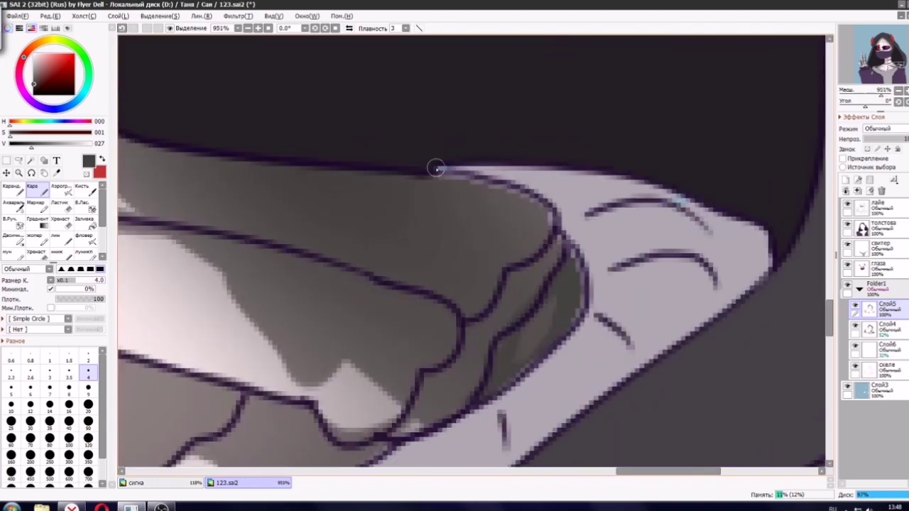
key(Home)
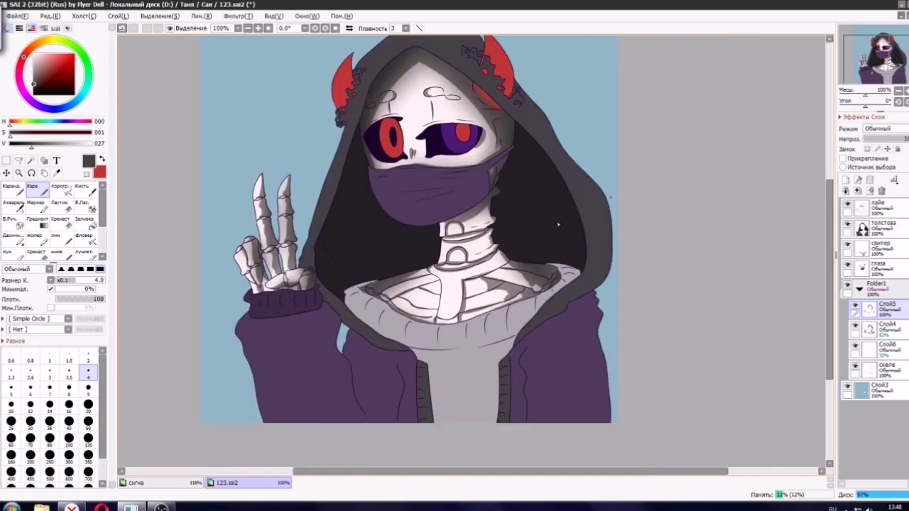
key(ctrl+z)
Move the свитер layer beneath Folder1, directly above Слой3.
drag(885, 62, 878, 60)
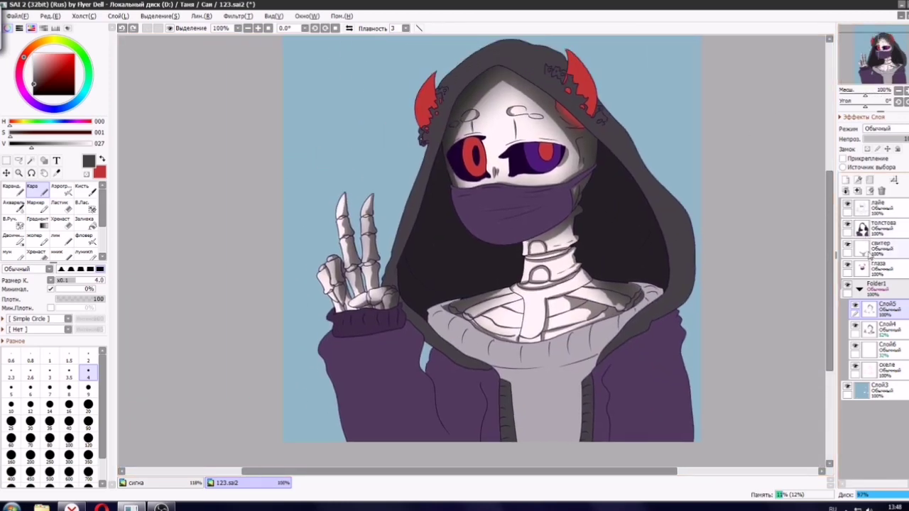
drag(889, 385, 882, 383)
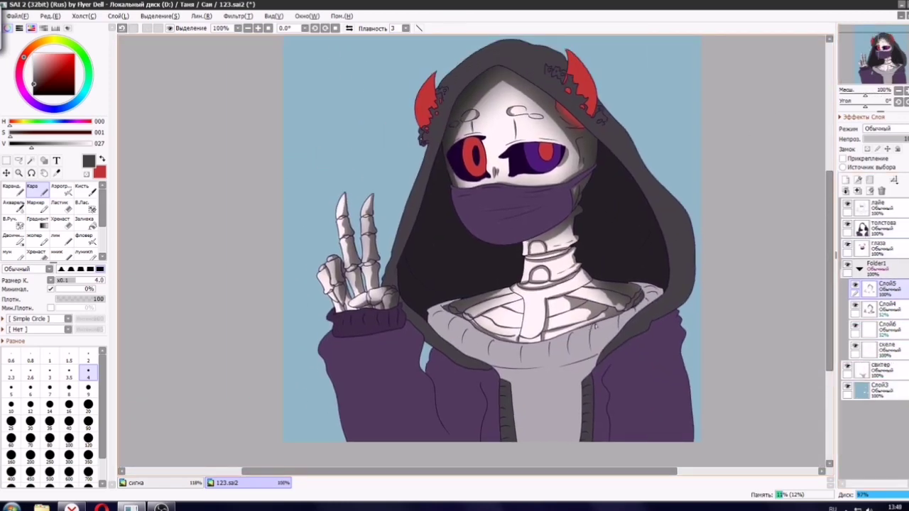
scroll(596, 326, down, 1)
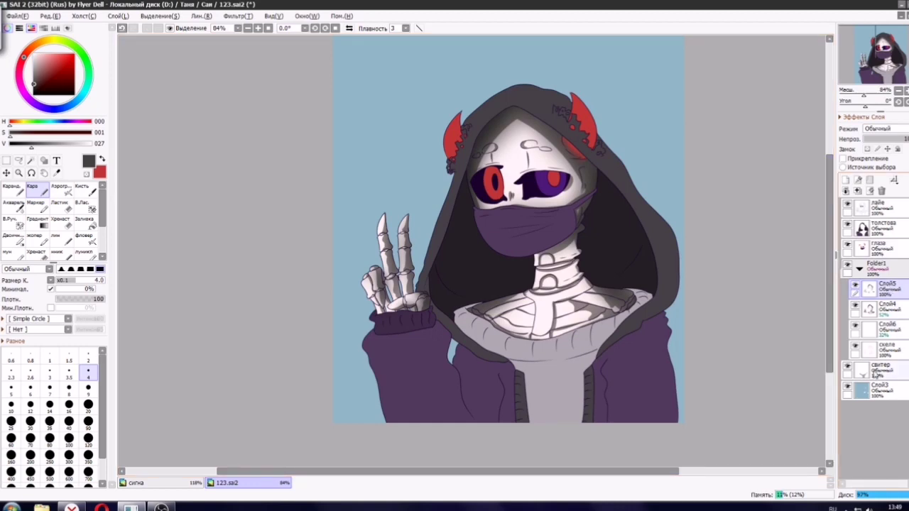
Select the red horns and red eye areas together with the mask by similar colour on the глаза layer.
click(897, 244)
click(30, 161)
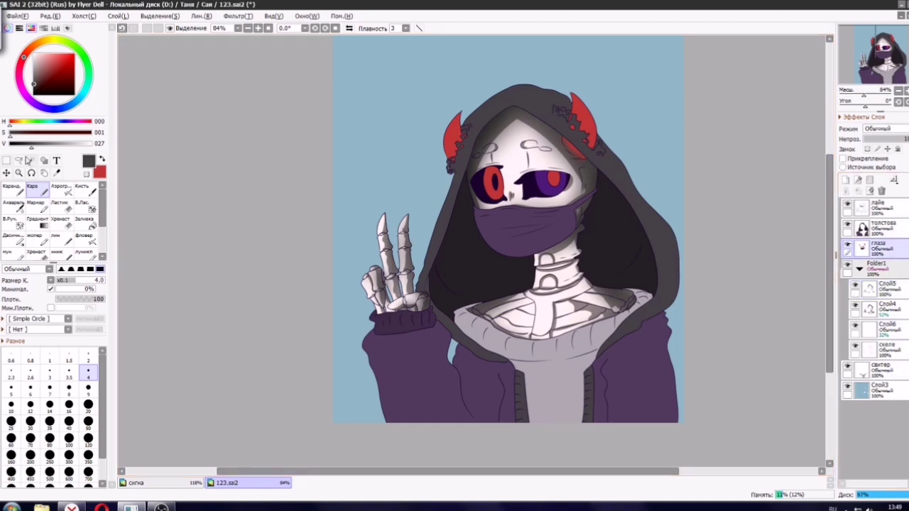
scroll(658, 157, up, 3)
click(381, 209)
scroll(429, 210, down, 1)
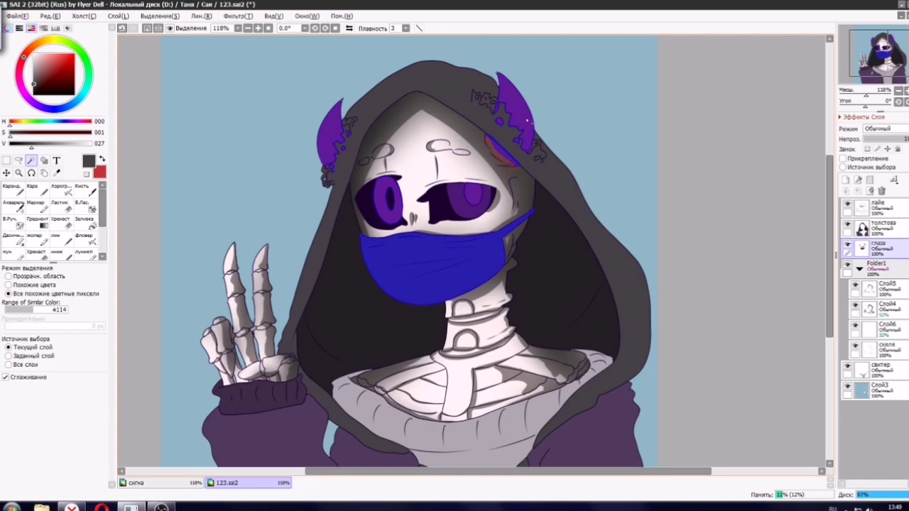
scroll(527, 122, up, 3)
scroll(474, 181, up, 2)
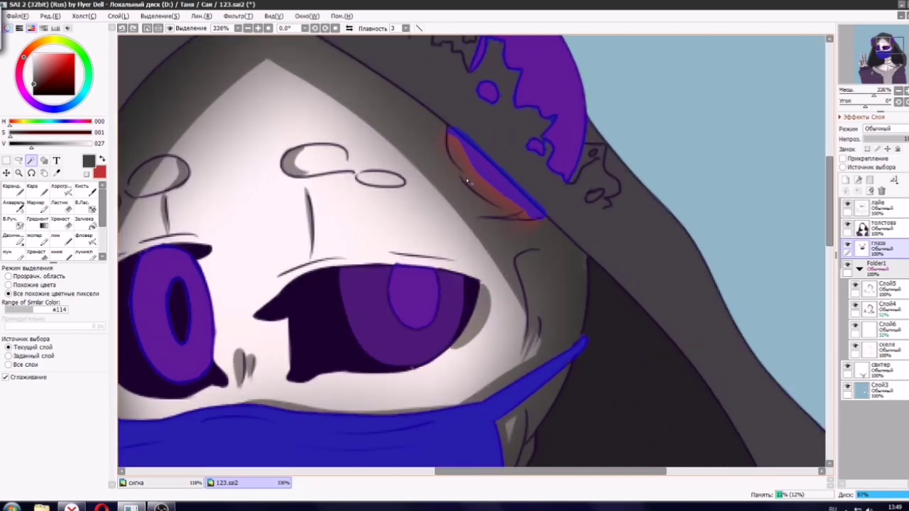
click(468, 182)
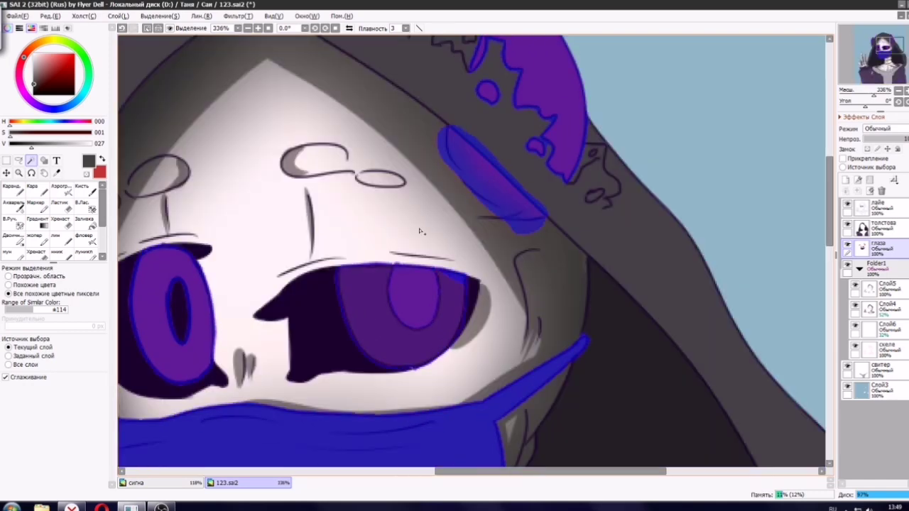
Remove the red head crack under the hood edge from the selection with the size 20 selection eraser.
scroll(495, 181, up, 2)
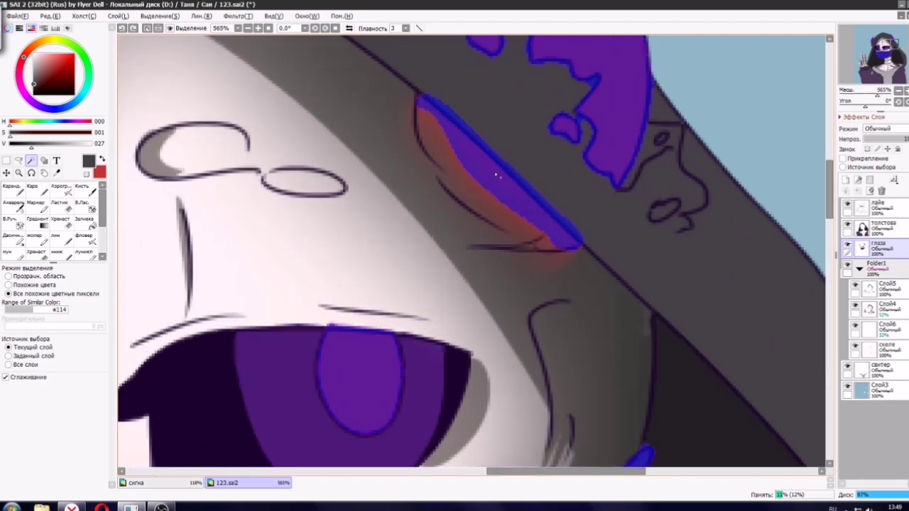
click(84, 206)
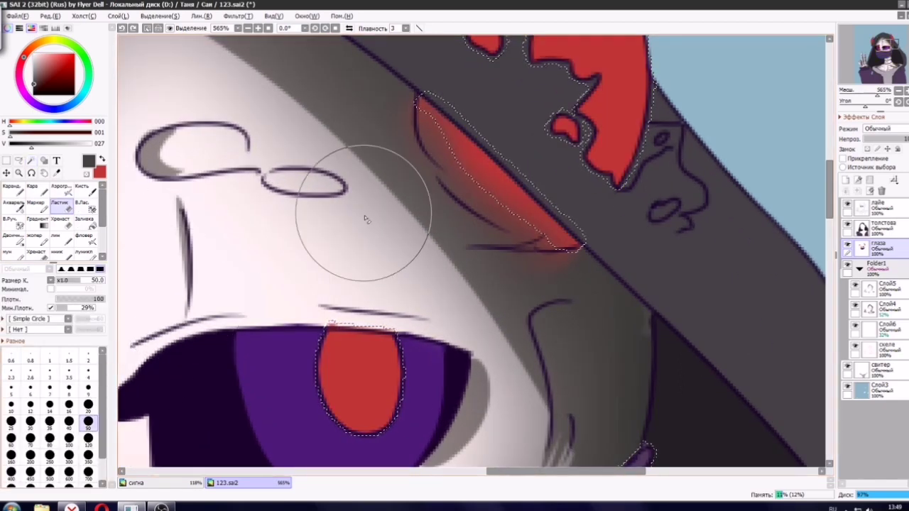
click(88, 405)
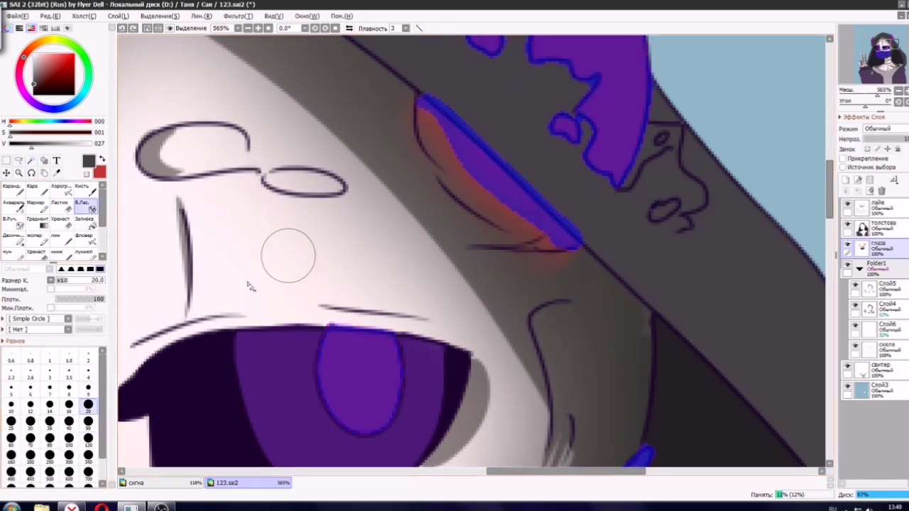
mouse_move(426, 124)
mouse_down()
mouse_move(511, 203)
mouse_move(487, 158)
mouse_up()
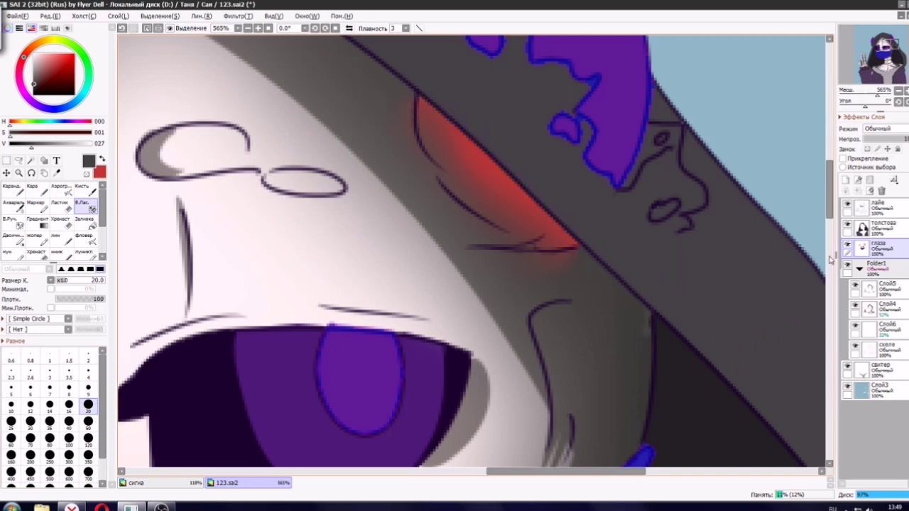
Put the глаза layer into a new folder and add an empty layer above it inside the folder.
click(873, 191)
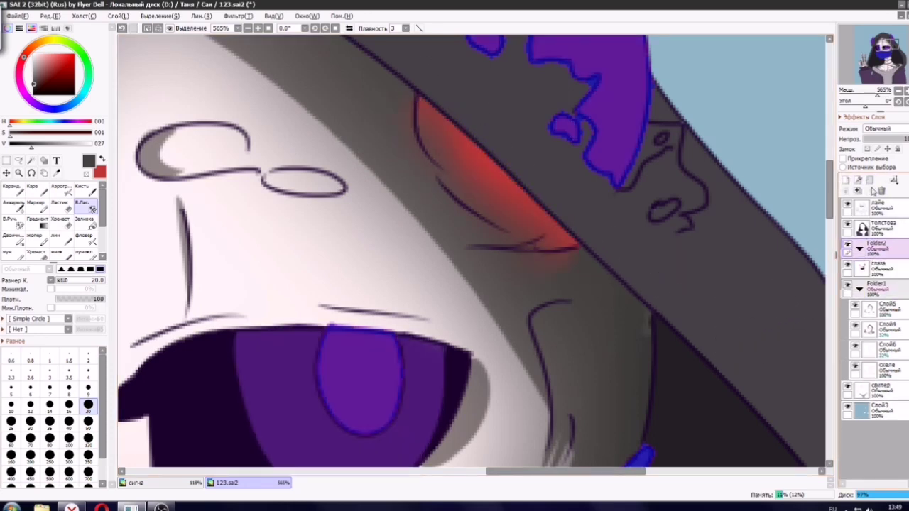
drag(868, 260, 869, 261)
key(ctrl+z)
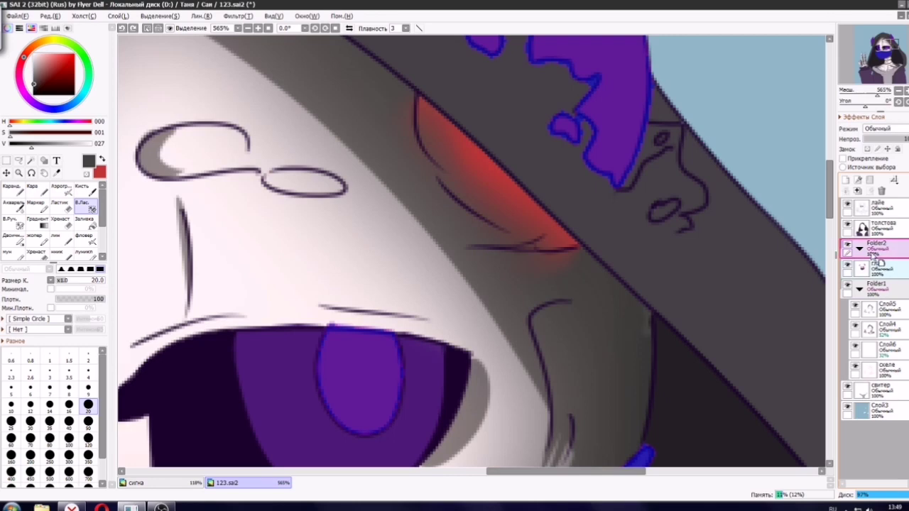
click(870, 269)
click(845, 181)
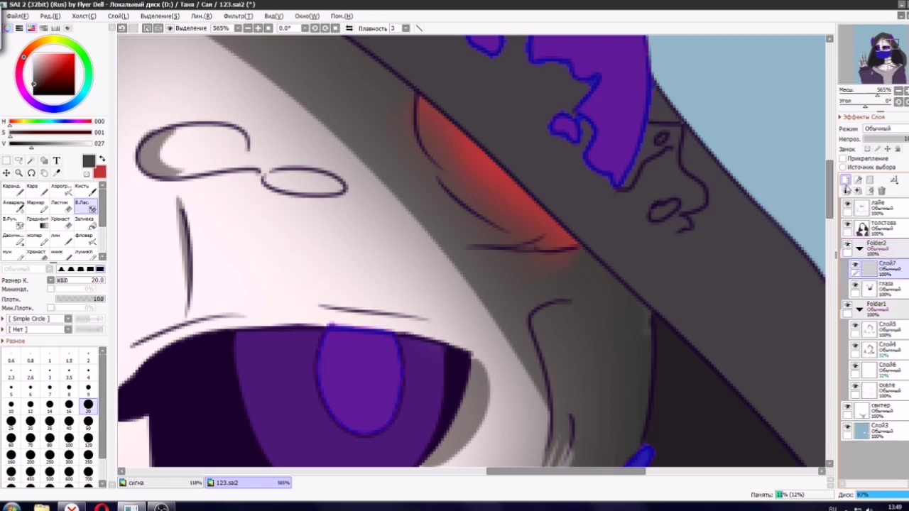
Airbrush near-black red shading at size 50 over the upper part of both red irises on Слой7.
click(47, 194)
scroll(193, 186, down, 11)
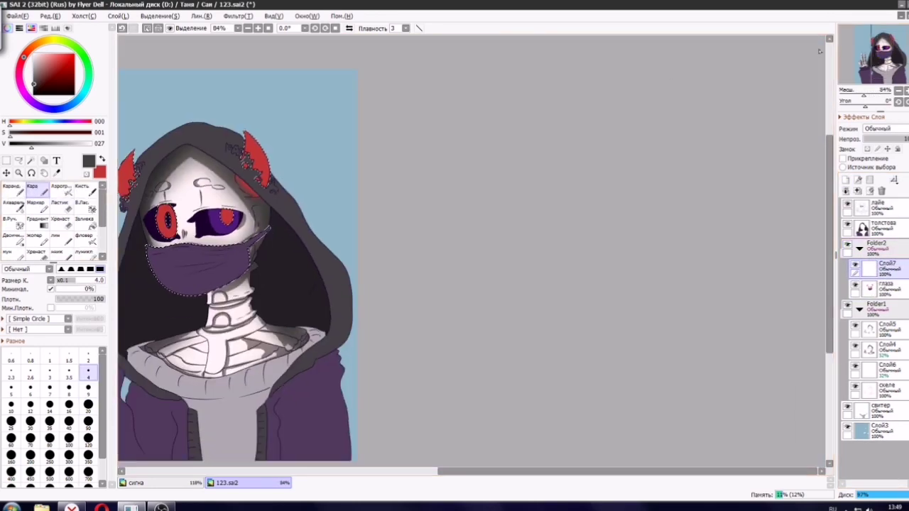
drag(876, 64, 855, 60)
scroll(286, 257, up, 7)
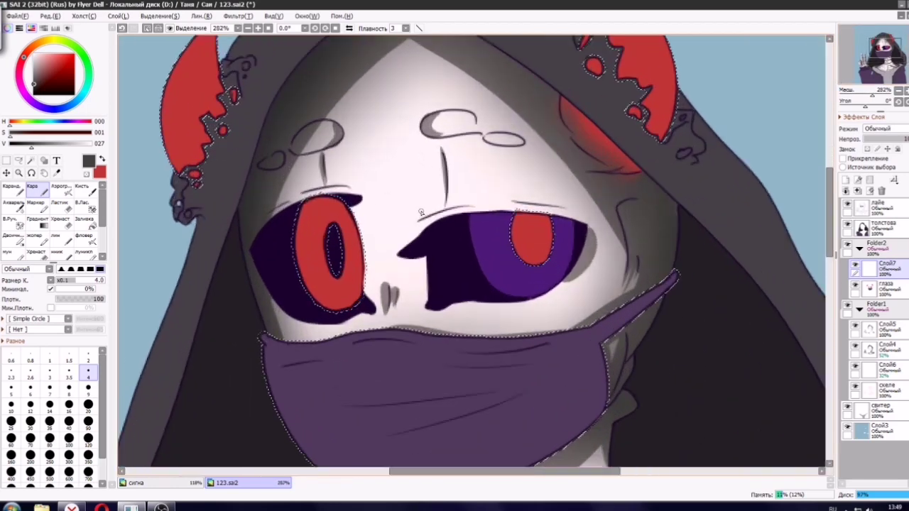
scroll(421, 213, up, 4)
click(62, 190)
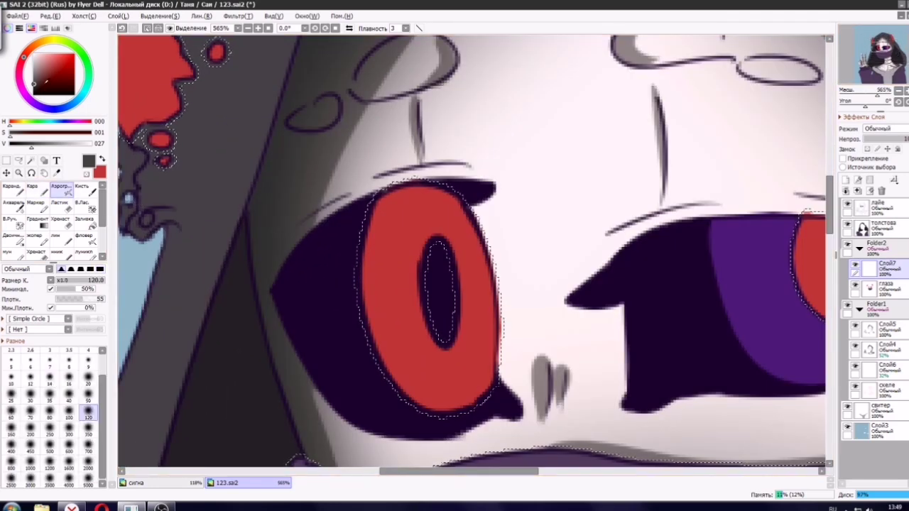
click(61, 92)
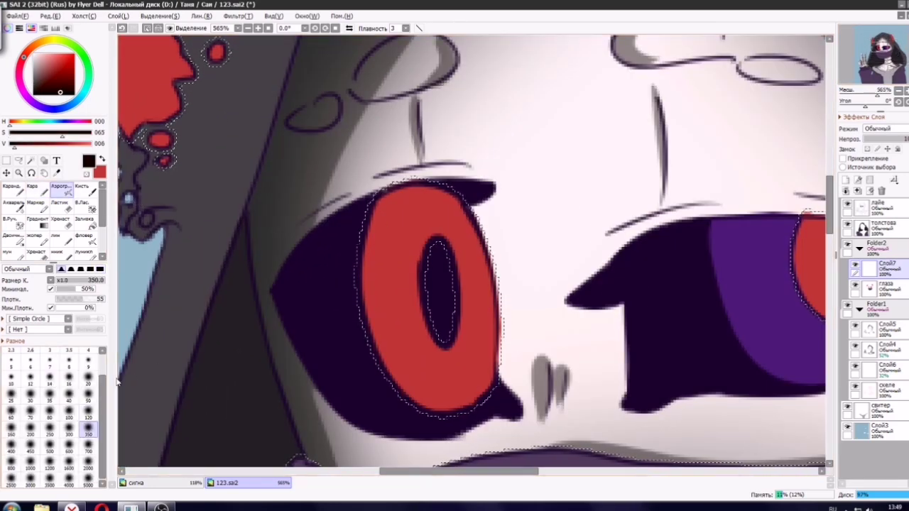
click(88, 395)
mouse_move(291, 286)
mouse_down()
mouse_move(470, 195)
mouse_move(513, 248)
mouse_move(330, 332)
mouse_move(432, 284)
mouse_move(383, 271)
mouse_move(502, 162)
mouse_up()
drag(881, 47, 887, 48)
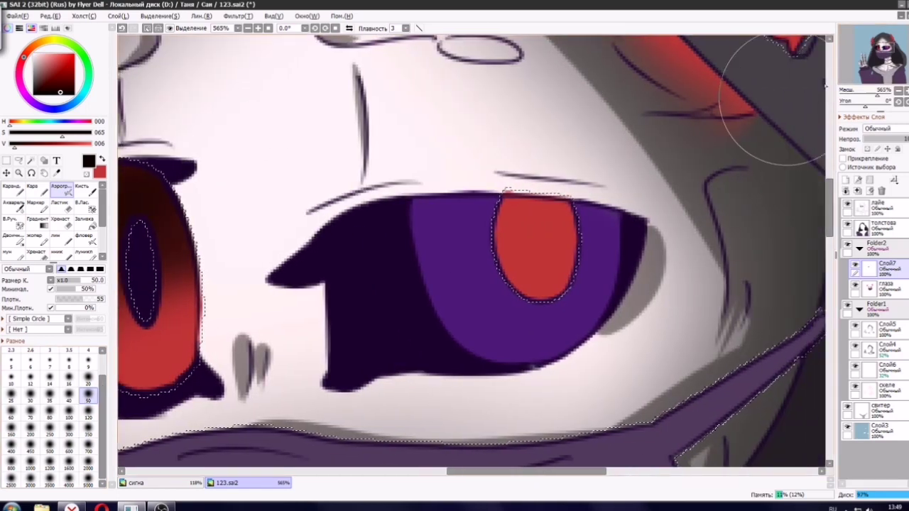
mouse_move(370, 231)
mouse_down()
mouse_move(533, 217)
mouse_move(673, 241)
mouse_move(580, 226)
mouse_move(557, 197)
mouse_move(507, 223)
mouse_move(569, 234)
mouse_up()
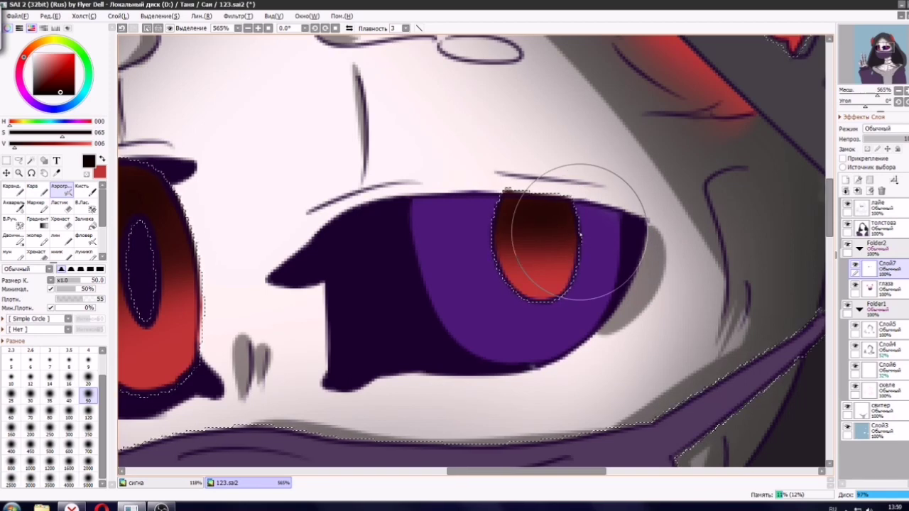
click(873, 286)
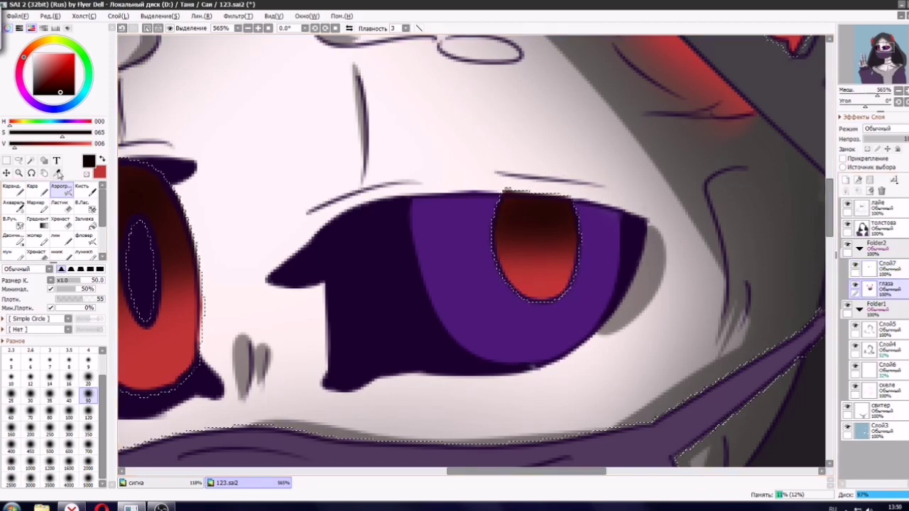
click(32, 161)
click(430, 281)
scroll(485, 272, down, 5)
scroll(543, 190, up, 4)
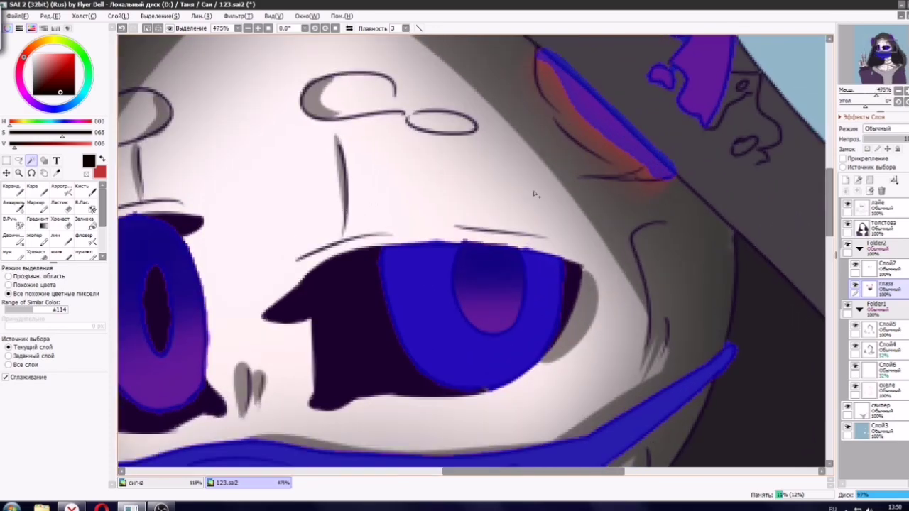
scroll(469, 219, down, 2)
key(ctrl+d)
scroll(427, 256, up, 2)
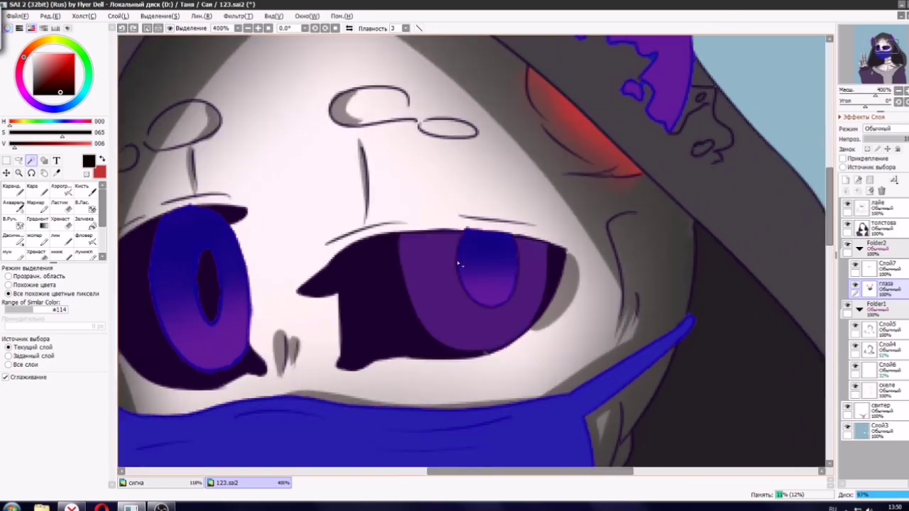
Shade the inner side of the left horn on Слой7 in dark red (V 21) with the Кара brush at size 20.
click(36, 190)
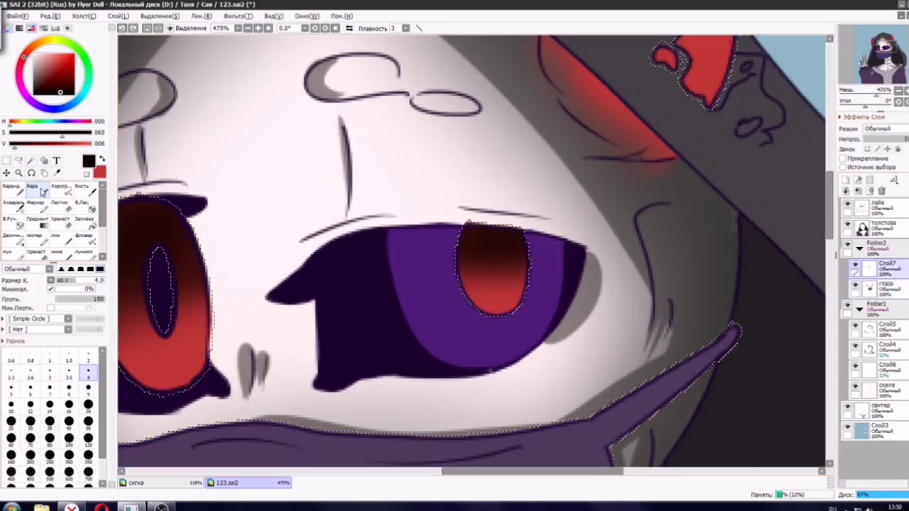
scroll(465, 292, up, 1)
scroll(458, 284, down, 5)
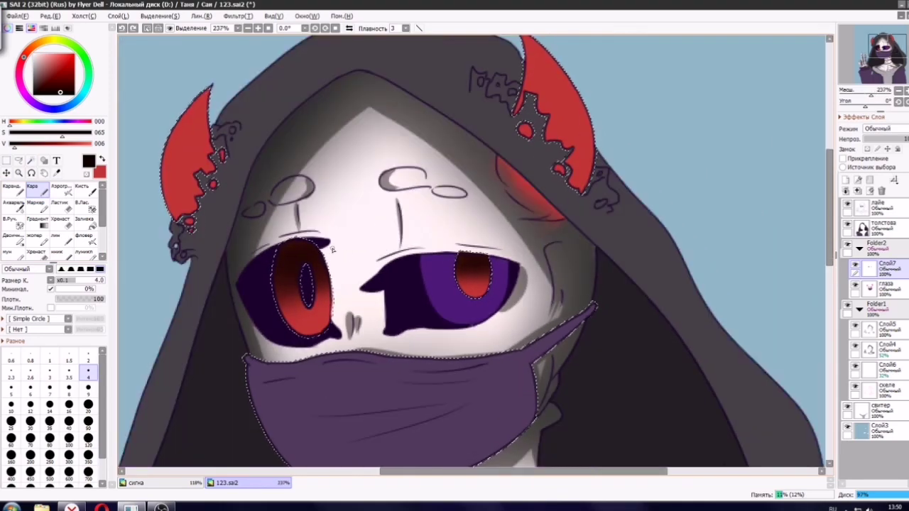
scroll(332, 249, down, 1)
scroll(319, 256, up, 3)
click(61, 191)
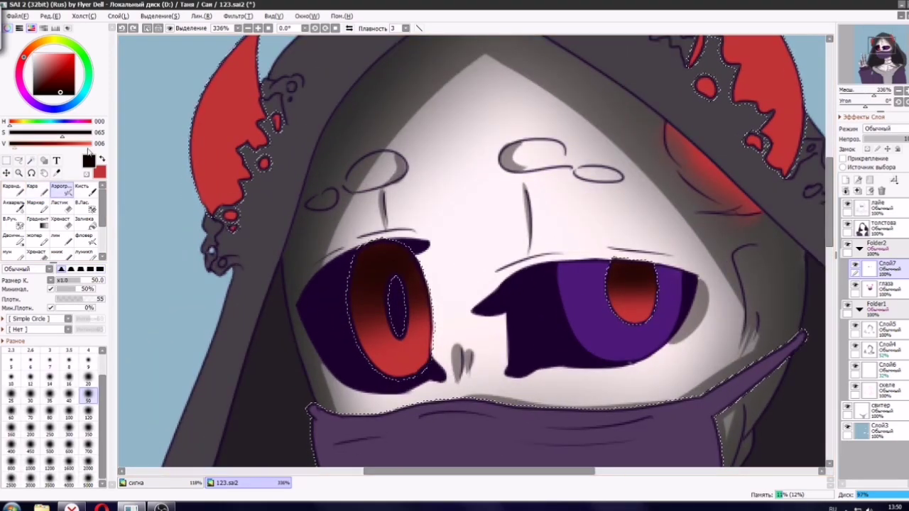
mouse_move(619, 258)
mouse_down()
mouse_move(544, 395)
mouse_move(735, 334)
mouse_up()
drag(202, 171, 227, 197)
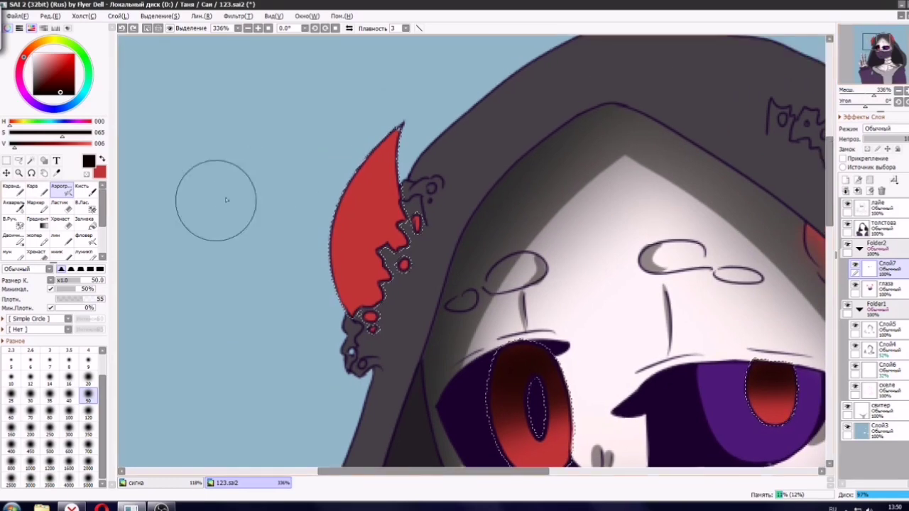
key(n)
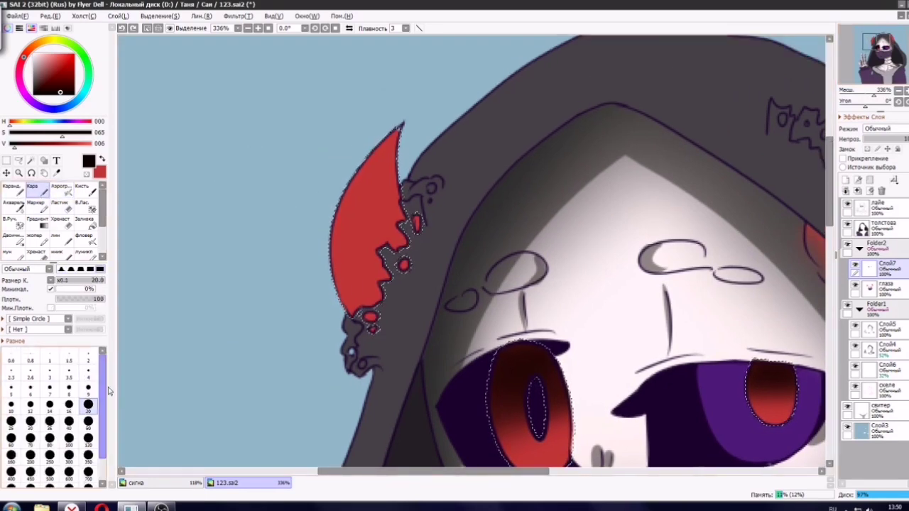
drag(402, 128, 389, 266)
drag(408, 146, 405, 228)
key(ctrl+z)
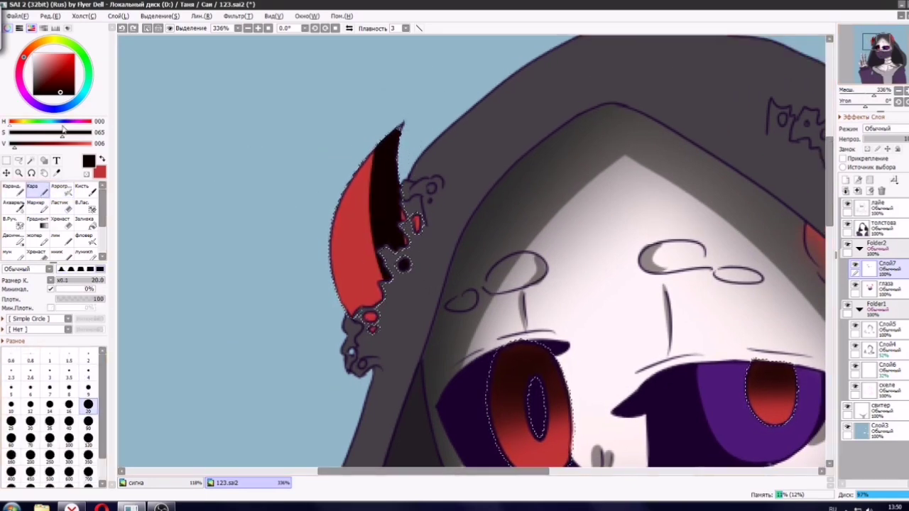
click(27, 145)
key(ctrl+z)
mouse_move(408, 131)
mouse_down()
mouse_move(393, 273)
mouse_move(402, 317)
mouse_up()
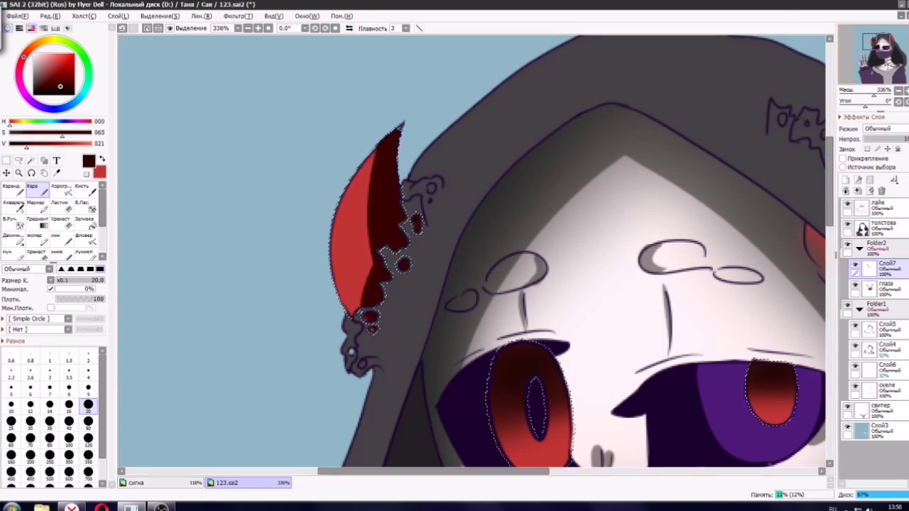
Paint the same dark red shading along the outer side of the right horn and its small lower pieces.
drag(879, 42, 890, 40)
mouse_move(454, 81)
mouse_down()
mouse_move(529, 322)
mouse_move(480, 88)
mouse_move(562, 226)
mouse_up()
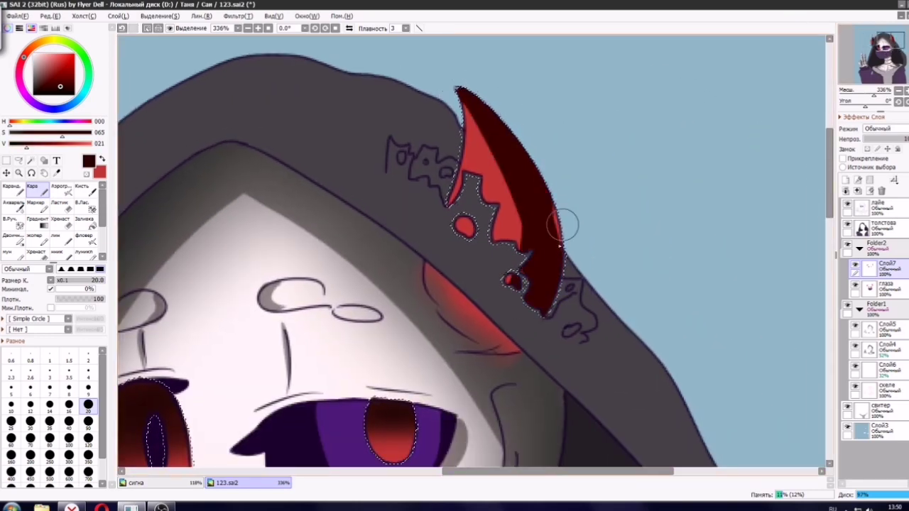
mouse_move(541, 282)
mouse_down()
mouse_move(456, 151)
mouse_move(429, 192)
mouse_move(495, 231)
mouse_move(499, 271)
mouse_move(521, 287)
mouse_move(486, 254)
mouse_move(499, 221)
mouse_move(495, 241)
mouse_move(505, 230)
mouse_move(483, 193)
mouse_move(512, 242)
mouse_move(470, 191)
mouse_up()
key(h)
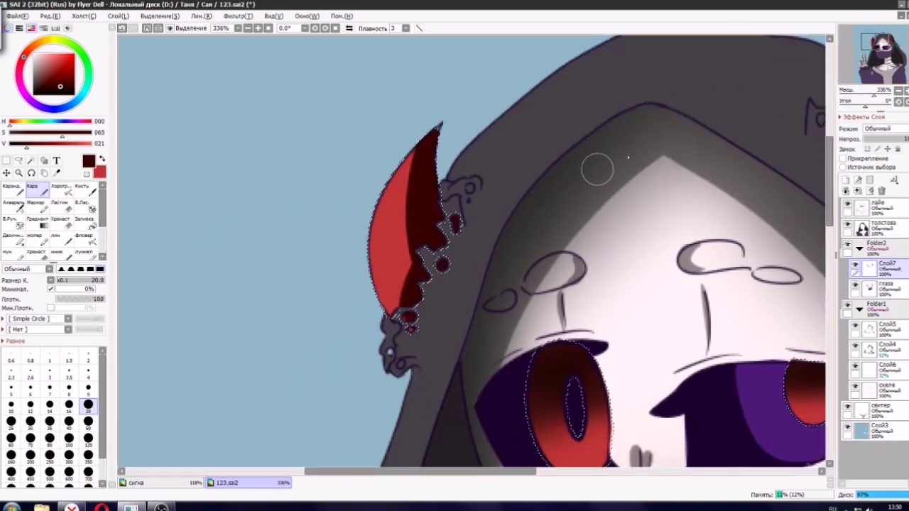
Darken the upper part of both irises on Слой7 in dark red and black with the Кара brush, size 50, density 41.
scroll(432, 285, down, 4)
scroll(568, 305, up, 5)
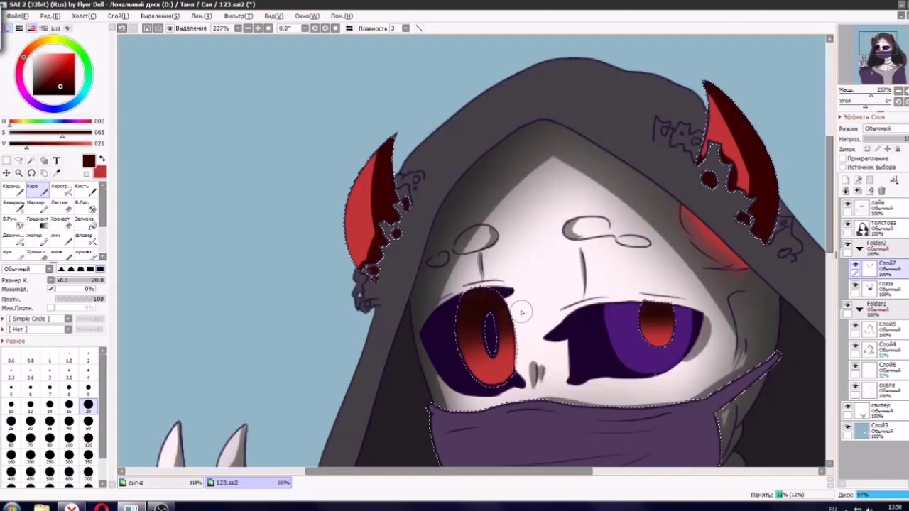
key(ctrl+z)
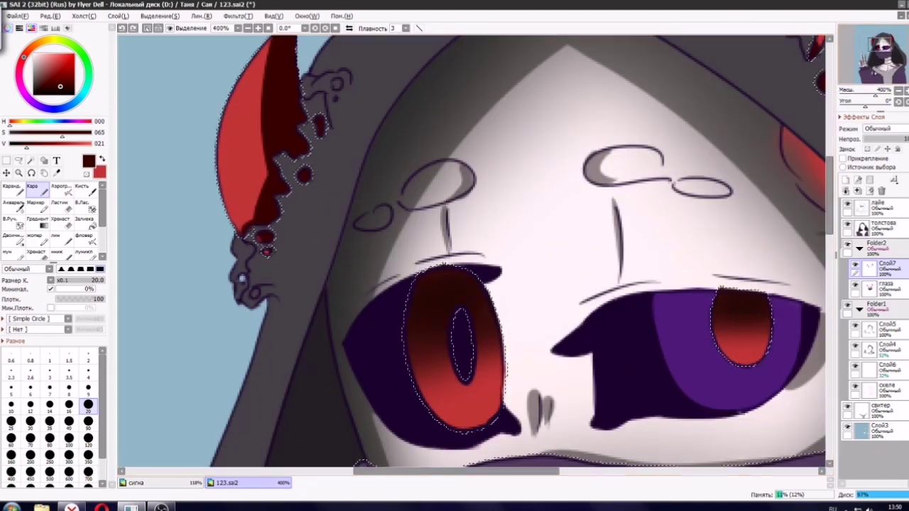
drag(218, 273, 142, 136)
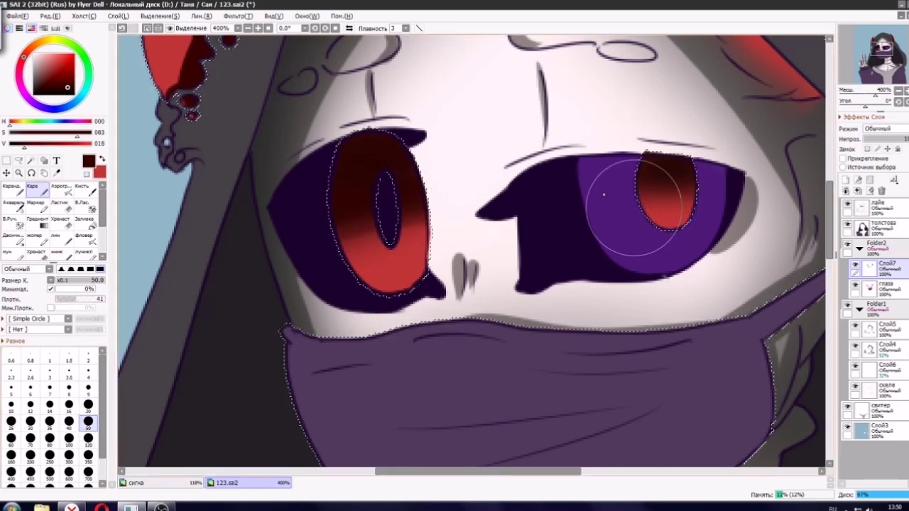
click(64, 95)
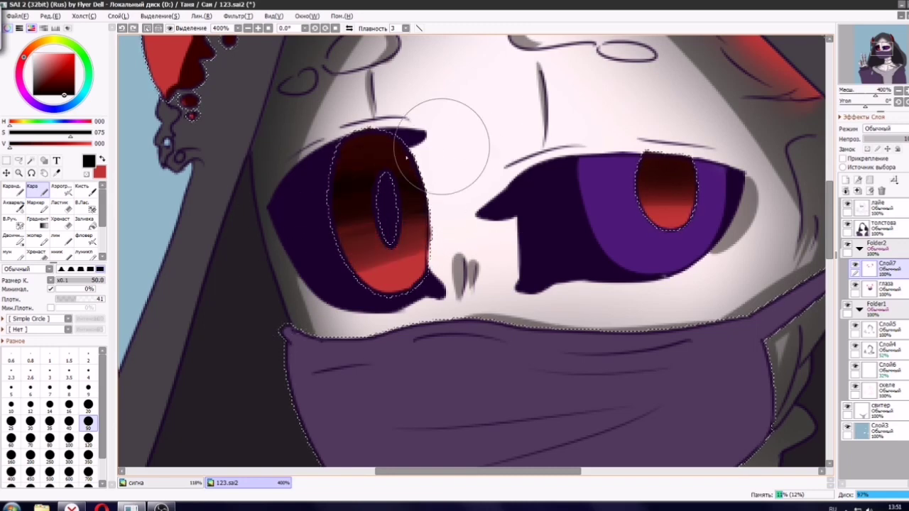
Add an empty layer above Слой7 and set the Кара brush to pale pink (S 22, V 100) at size 9.
click(845, 190)
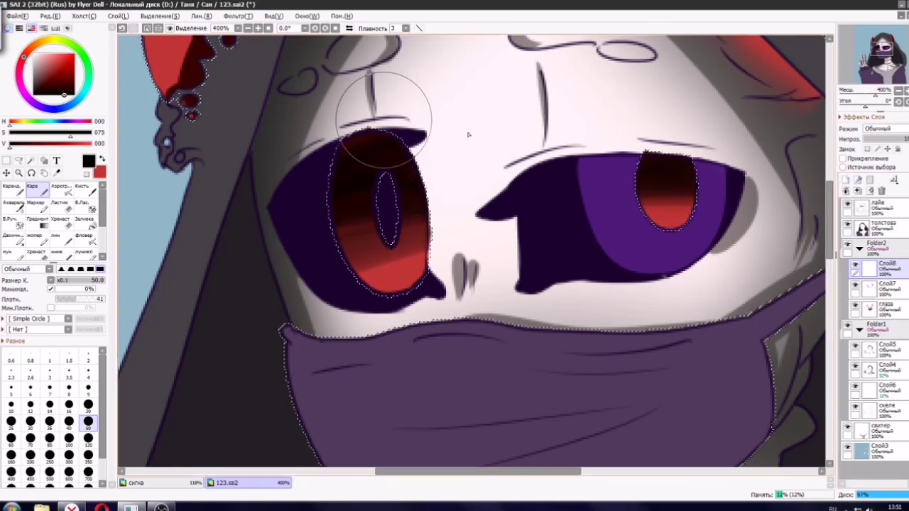
click(60, 56)
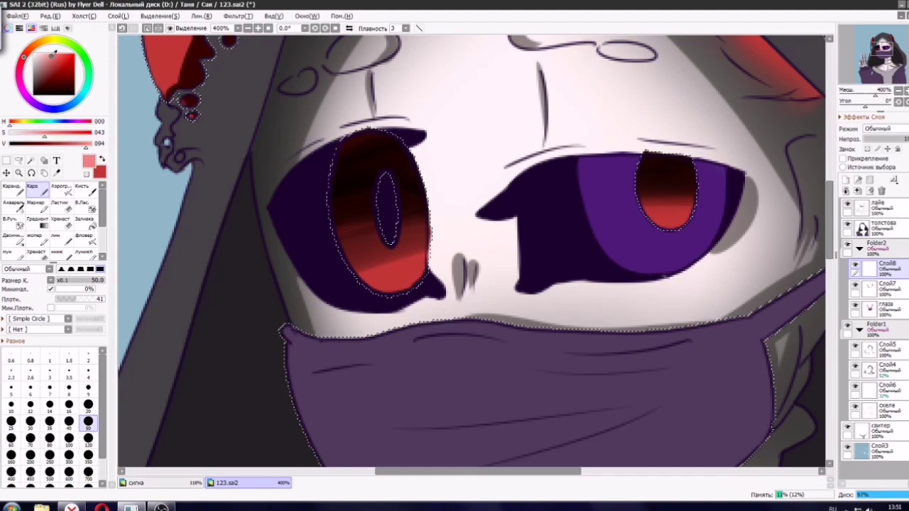
mouse_move(59, 55)
mouse_down()
mouse_move(54, 64)
mouse_move(42, 54)
mouse_up()
scroll(270, 190, down, 3)
scroll(282, 183, up, 5)
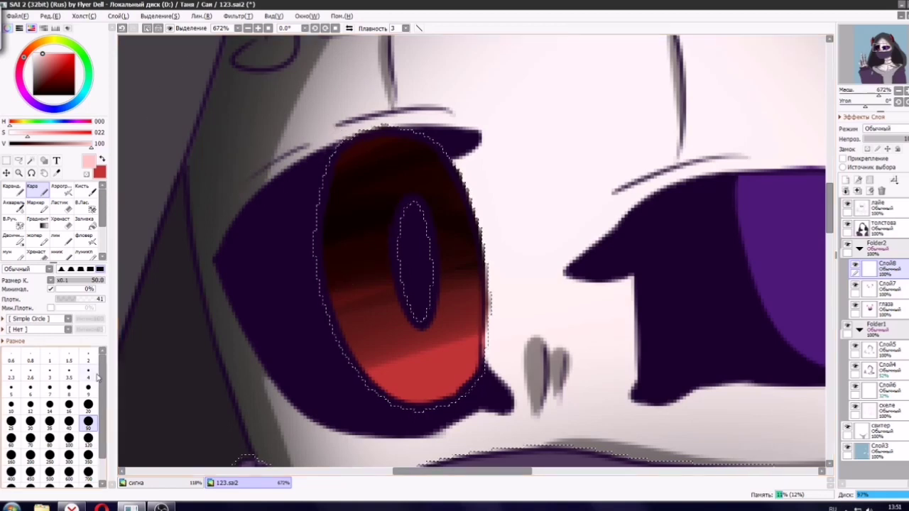
click(88, 387)
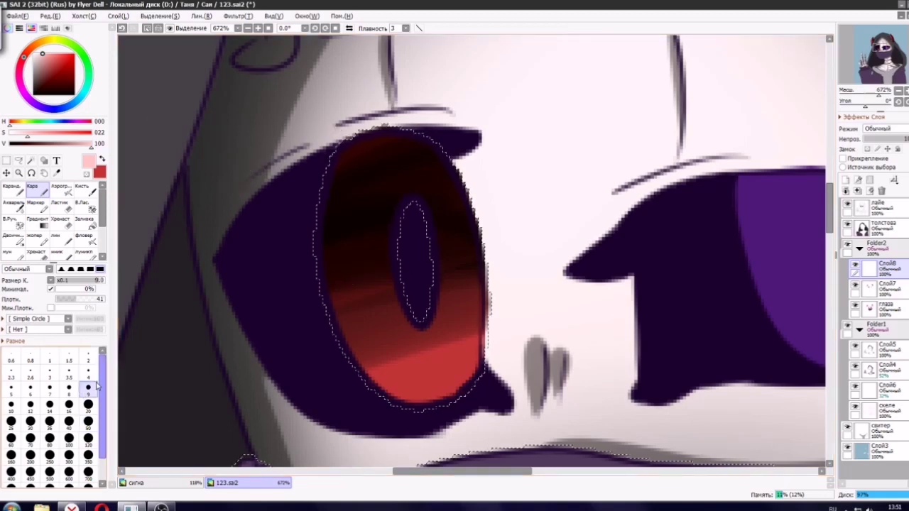
Reduce the opacity of Слой7 to 43%.
click(880, 285)
drag(905, 140, 894, 144)
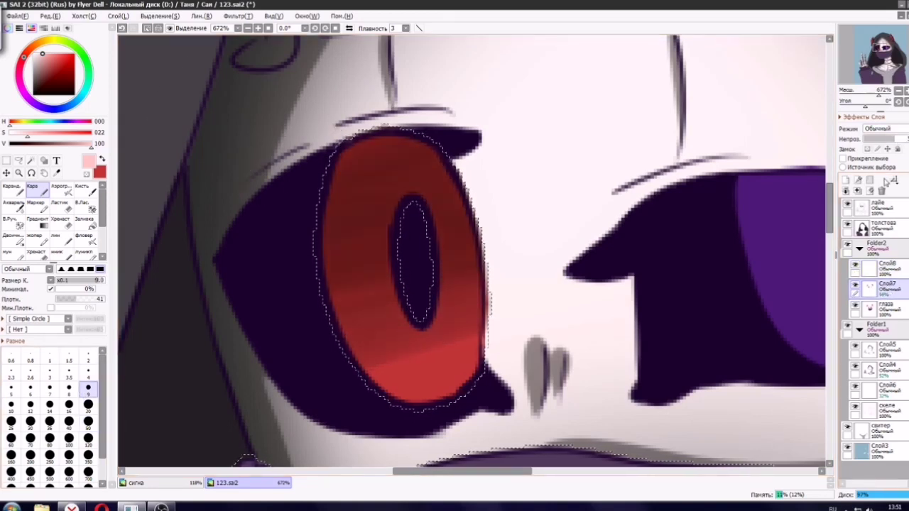
scroll(493, 277, down, 4)
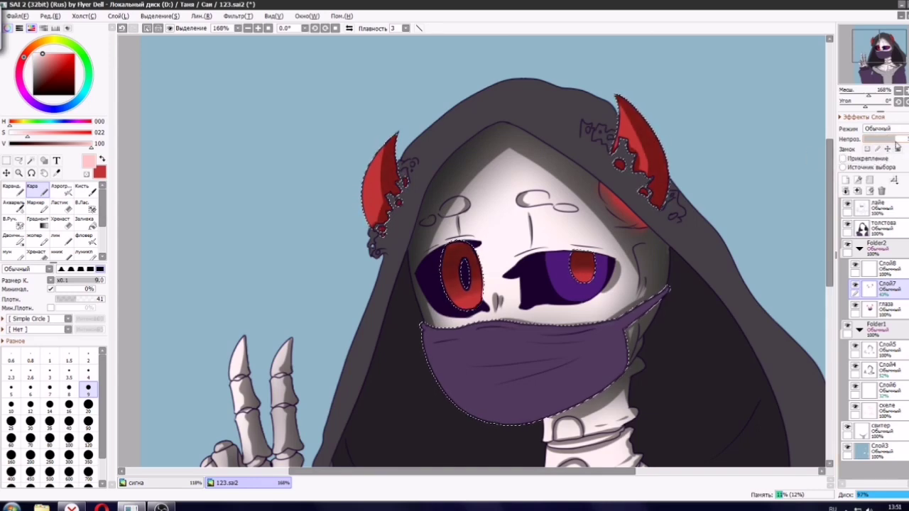
Airbrush near-black shading at size 50 over the upper part of both irises on Слой8.
click(880, 266)
scroll(419, 308, up, 5)
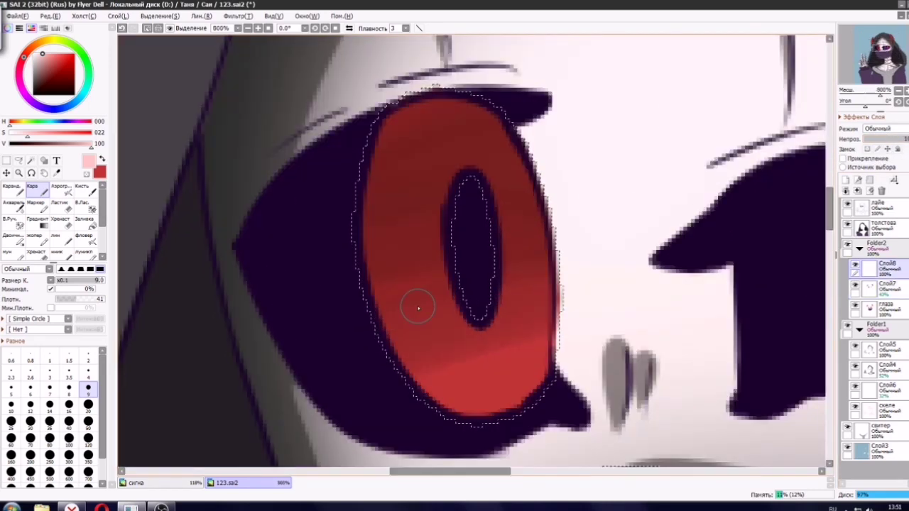
click(70, 191)
click(63, 87)
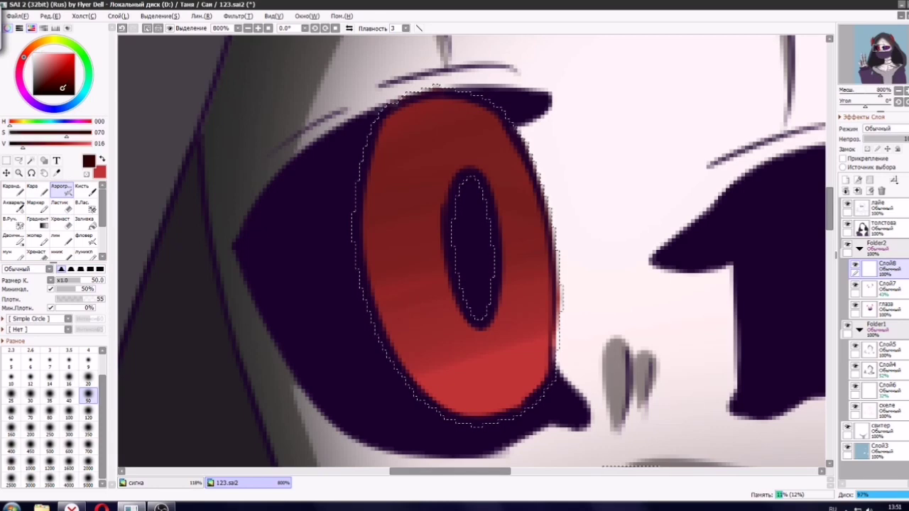
mouse_move(365, 219)
mouse_down()
mouse_move(484, 315)
mouse_move(550, 203)
mouse_move(536, 102)
mouse_move(572, 125)
mouse_up()
mouse_move(717, 135)
mouse_down()
mouse_move(687, 164)
mouse_move(415, 74)
mouse_up()
drag(665, 119, 643, 107)
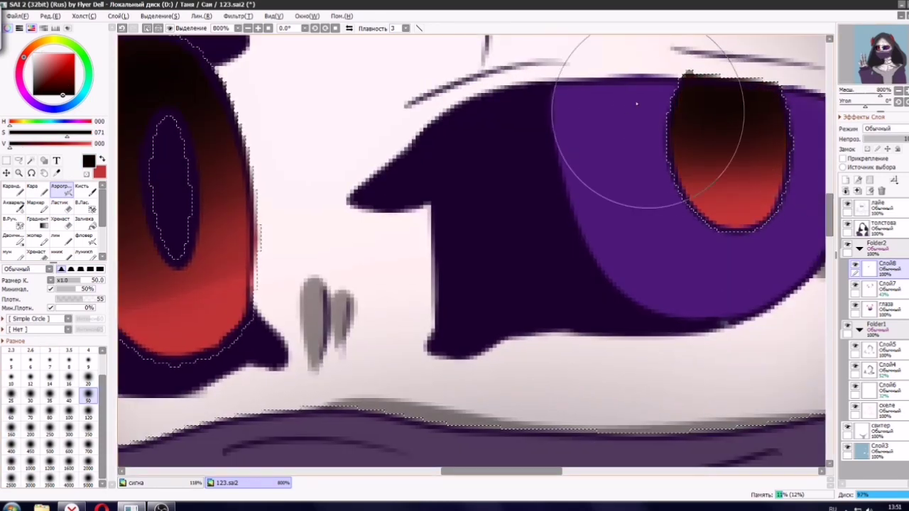
On a new layer above Слой8, draw pale pink (S 33, V 100) radial streaks around the left pupil with the size 3 Кара brush.
click(845, 181)
drag(397, 270, 671, 269)
click(51, 56)
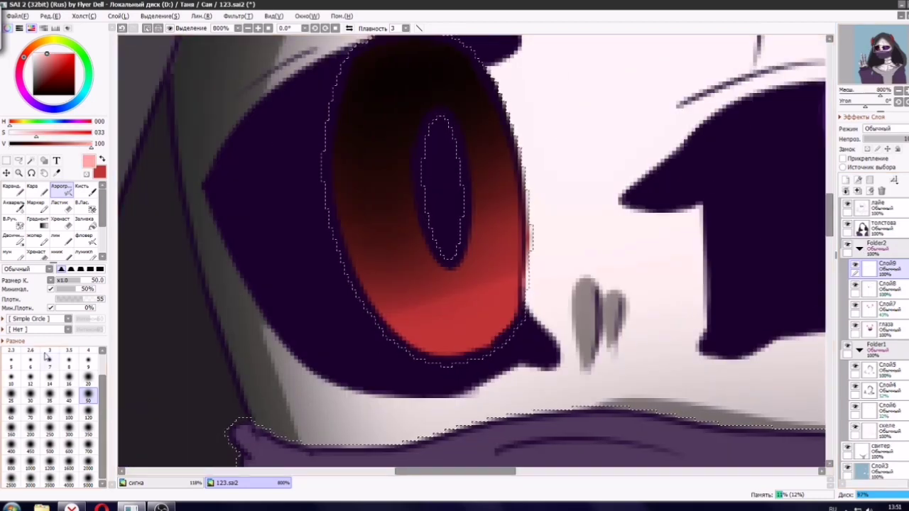
click(32, 188)
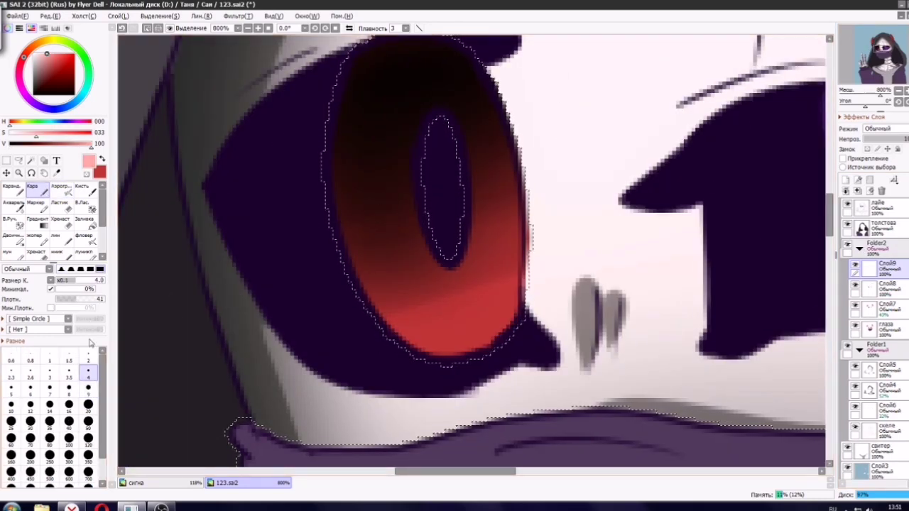
click(50, 370)
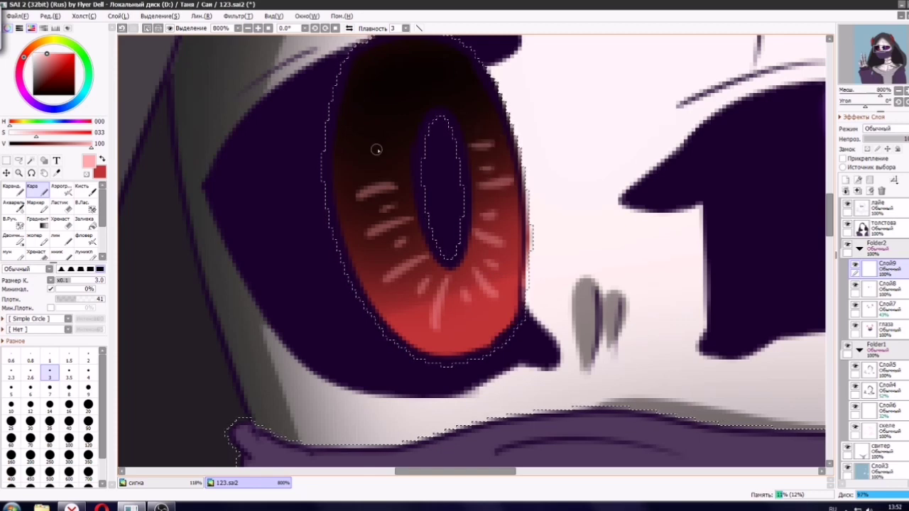
scroll(395, 162, down, 5)
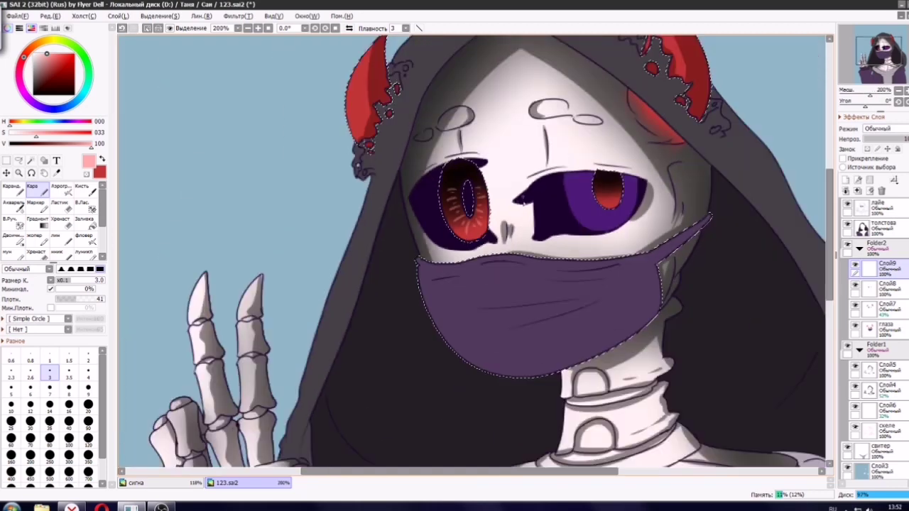
Draw small curved pink streaks inside the right iris and add white highlights on its upper-left side at size 4.
scroll(613, 227, up, 2)
scroll(613, 227, up, 3)
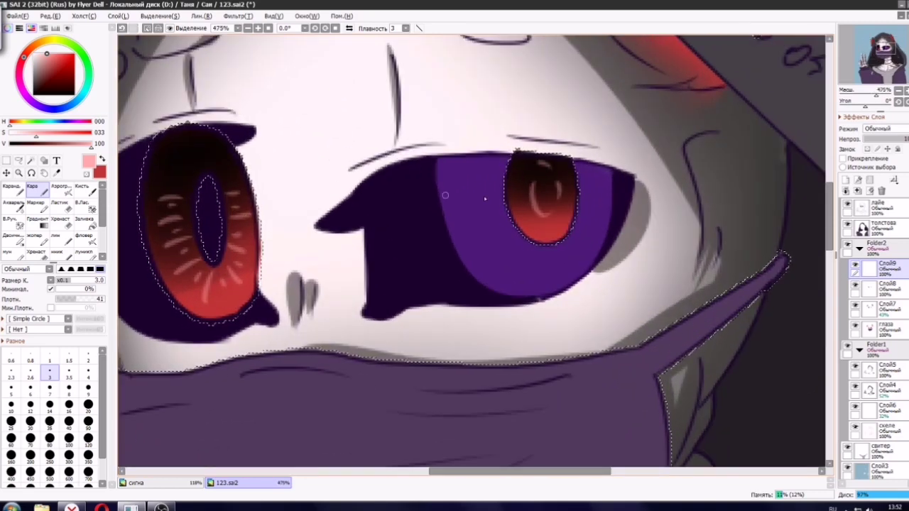
drag(39, 59, 32, 52)
click(88, 373)
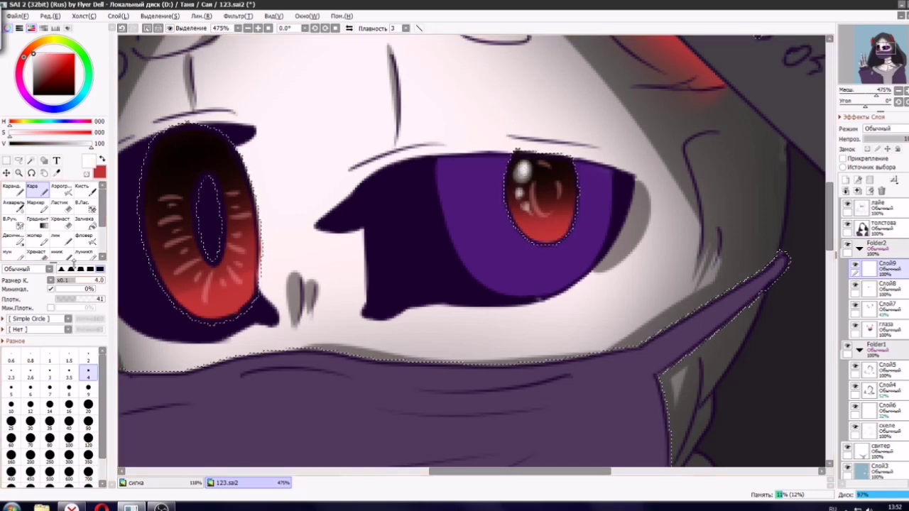
Set the Кара brush to pink (S 36, V 93), size 8, density 100, and add a 34% opacity layer above Слой9.
drag(53, 82, 48, 57)
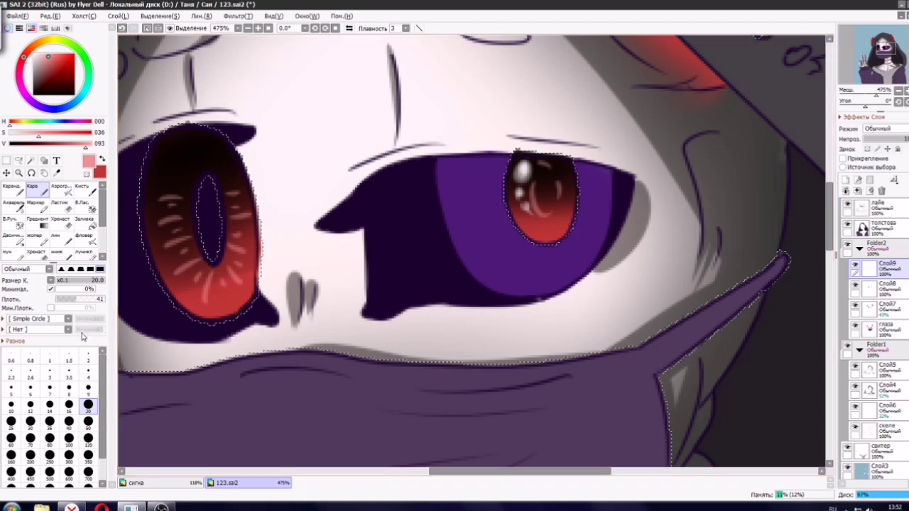
click(74, 386)
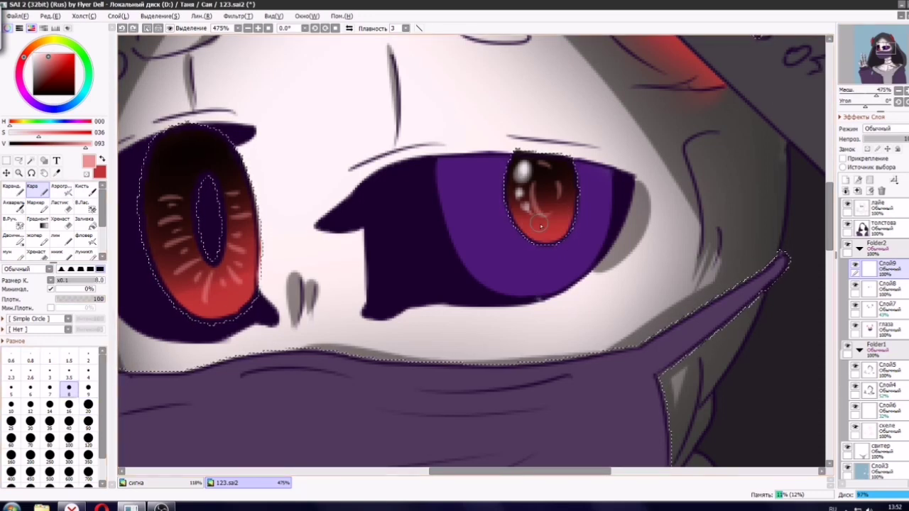
drag(877, 51, 883, 46)
key(ctrl+z)
click(846, 181)
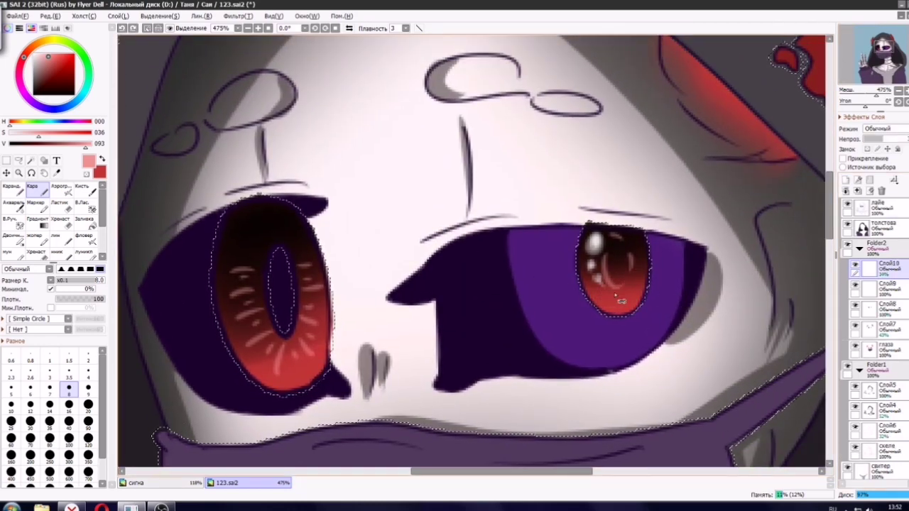
Paint a translucent pale pink glow on the lower part of the right iris on Слой10.
click(26, 136)
click(92, 145)
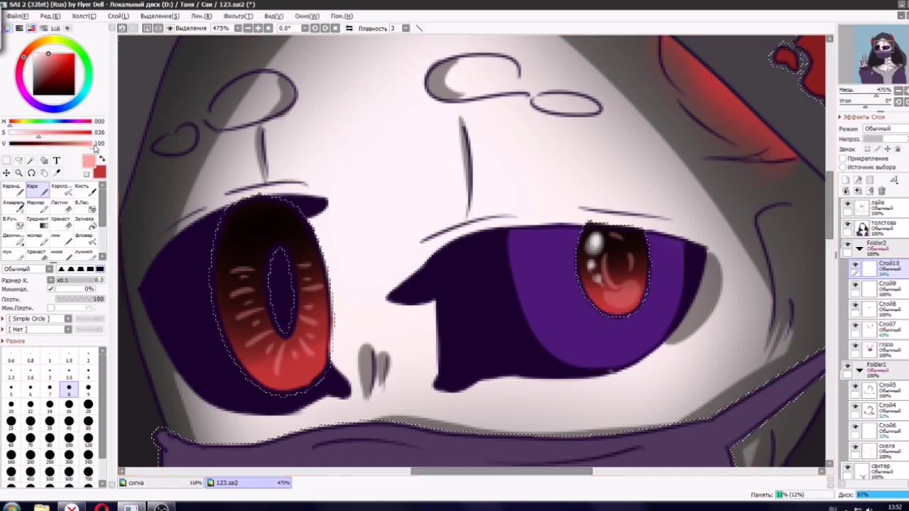
drag(610, 295, 614, 287)
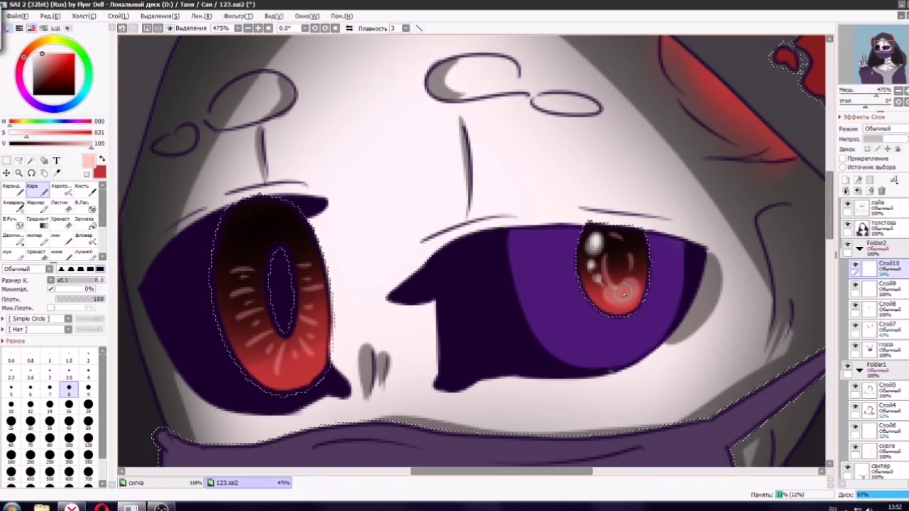
key(ctrl+z)
Paint a translucent pale pink (S 21, V 100) glow across the lower part of the left iris on Слой10, redoing unsatisfactory strokes.
mouse_move(257, 355)
mouse_down()
mouse_move(277, 378)
mouse_move(304, 371)
mouse_up()
key(ctrl+z)
key(ctrl+z)
mouse_move(243, 337)
mouse_down()
mouse_move(277, 371)
mouse_move(305, 368)
mouse_up()
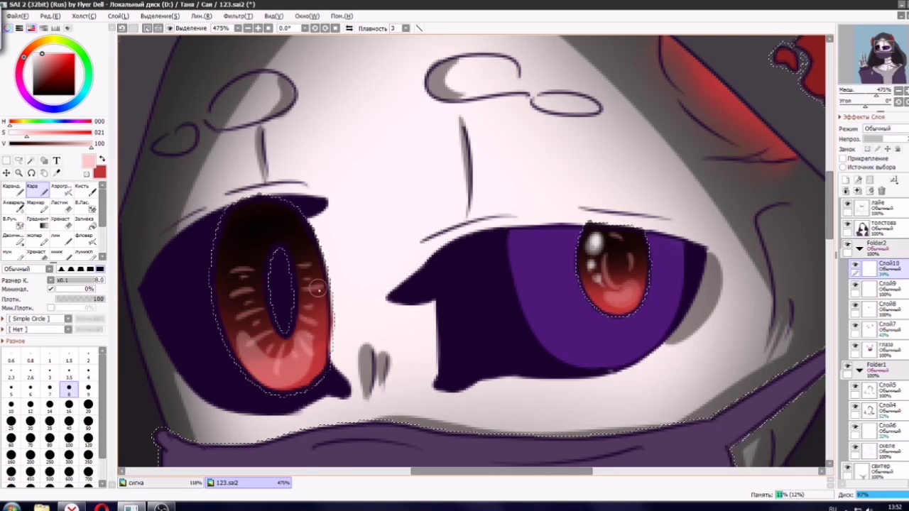
scroll(318, 281, down, 7)
scroll(272, 257, up, 8)
key(ctrl+z)
mouse_move(272, 257)
mouse_down()
mouse_move(372, 301)
mouse_move(309, 307)
mouse_move(317, 284)
mouse_up()
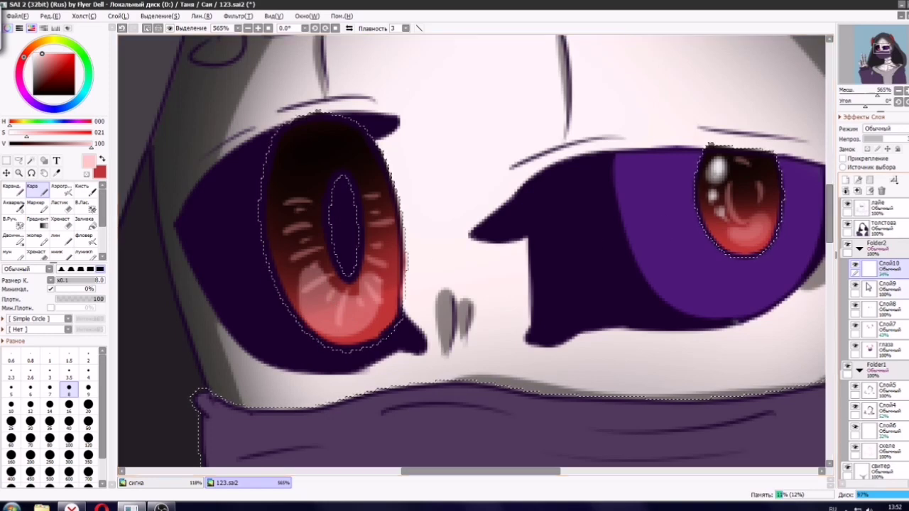
Paint soft white highlights on the upper-left side of the left iris on Слой10 at brush density 63.
drag(39, 61, 33, 54)
drag(91, 299, 84, 299)
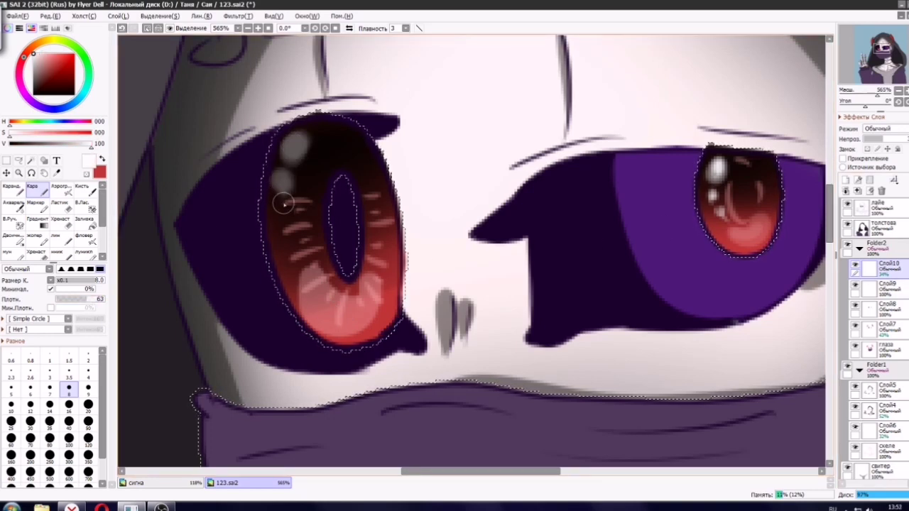
Make Слой9 the active layer and set the Кара brush to density 100 with pale pink (S 16, V 100).
click(884, 287)
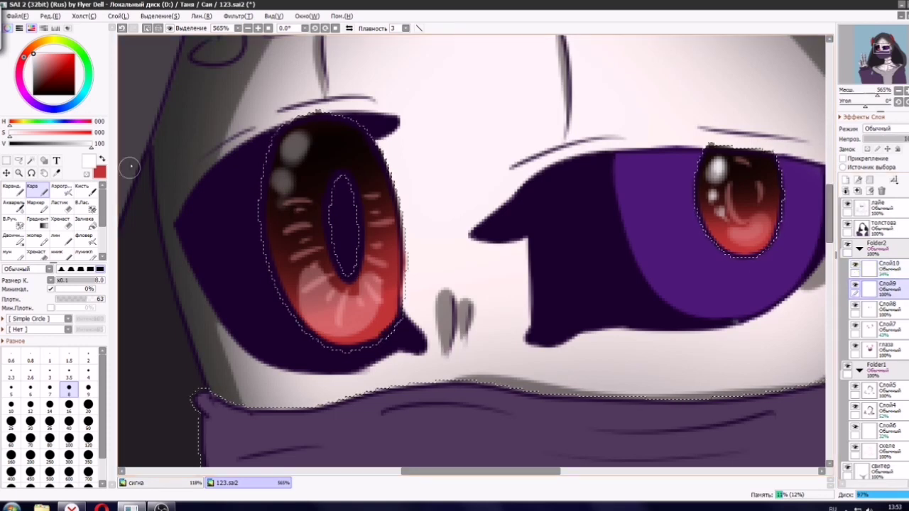
drag(95, 299, 105, 300)
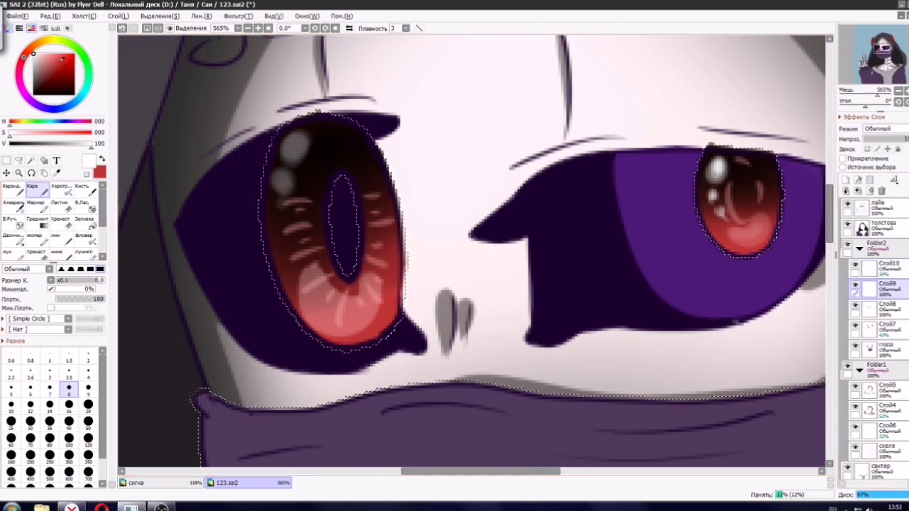
drag(61, 61, 40, 54)
Try painting thin coral (S 68, V 100) streaks at size 2 left of the left eye's pupil, and undo them.
scroll(247, 185, up, 4)
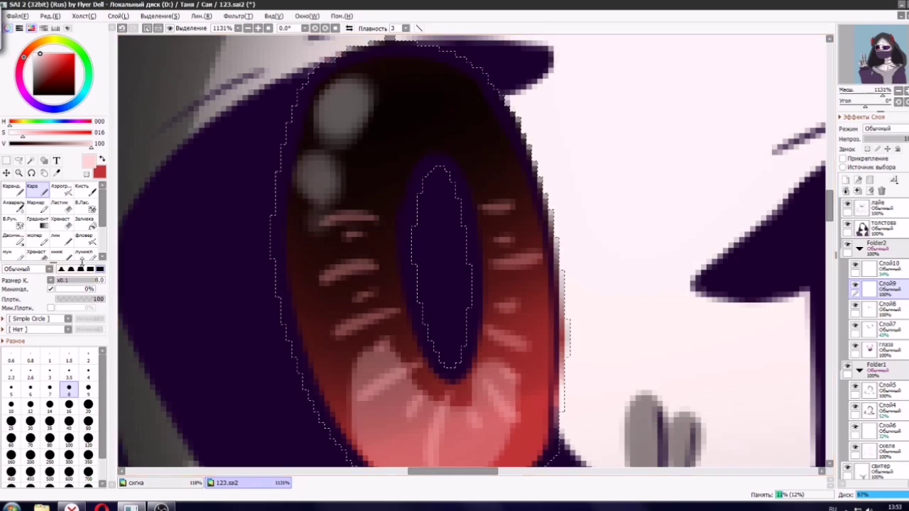
click(88, 359)
click(61, 54)
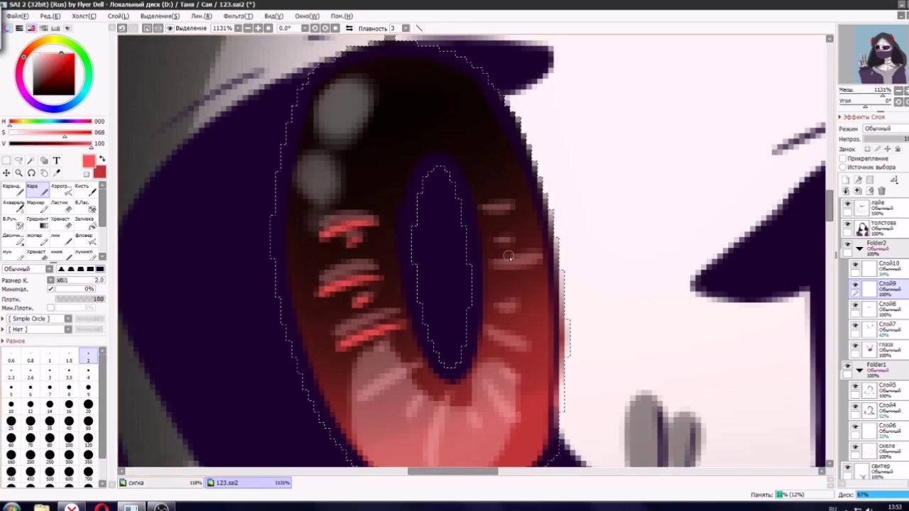
scroll(429, 284, down, 5)
scroll(238, 113, up, 5)
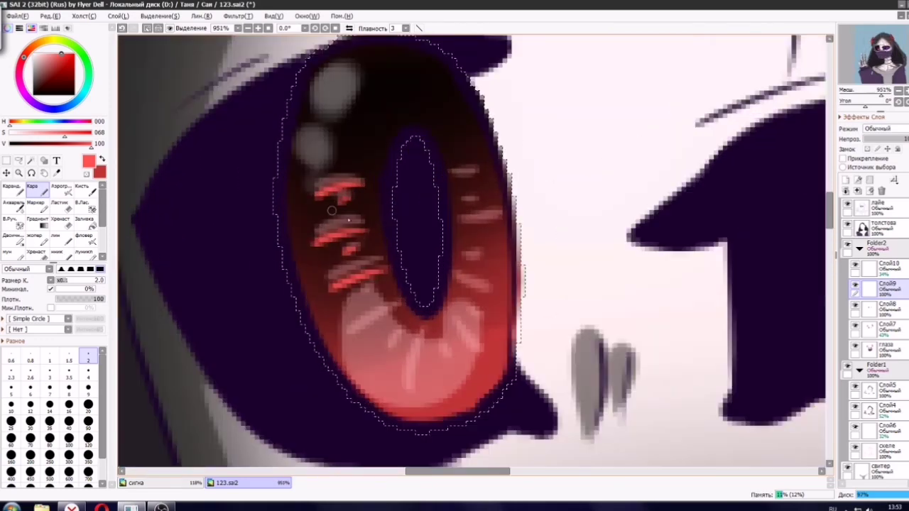
key(ctrl+z)
key(ctrl+z)
key(ctrl+z)
Try painting bright red (S 100, V 100) spots at size 4 around the left eye's pupil, and undo them.
drag(64, 54, 75, 54)
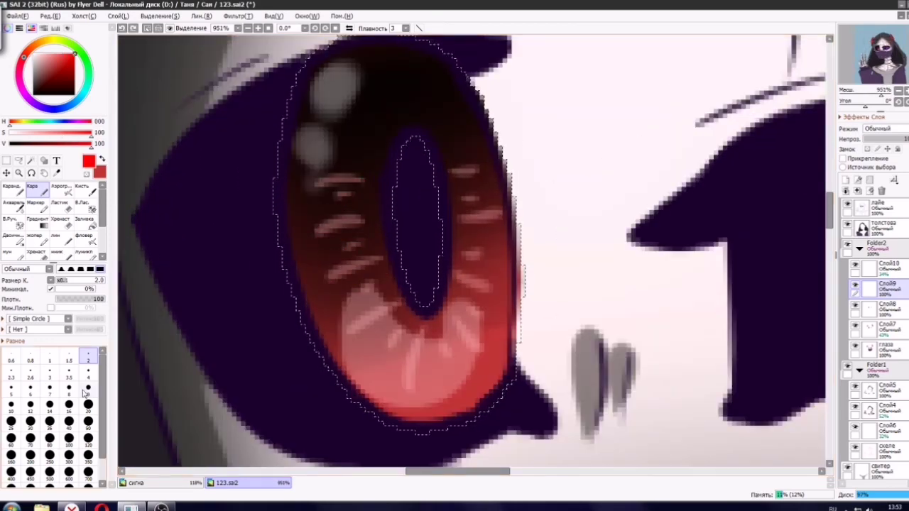
click(88, 374)
scroll(292, 254, up, 2)
mouse_move(352, 131)
mouse_down()
mouse_move(377, 158)
mouse_move(380, 133)
mouse_up()
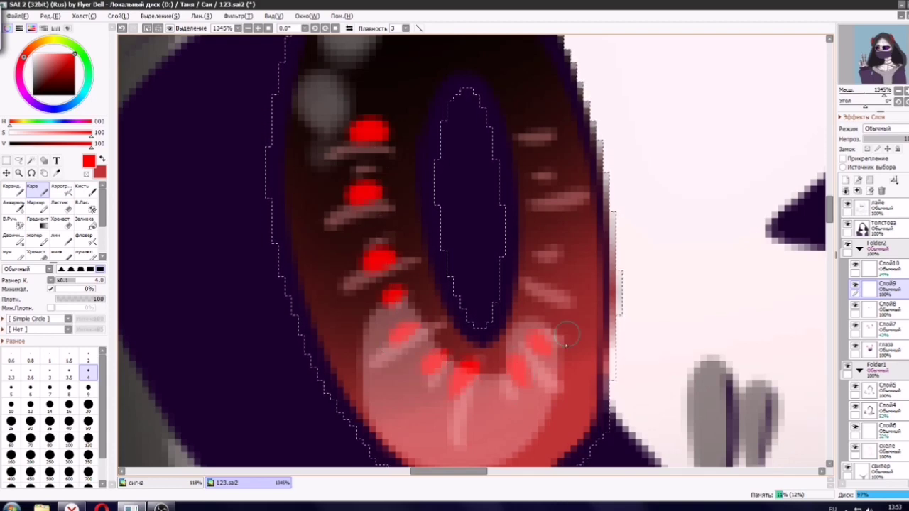
drag(517, 122, 532, 120)
click(524, 152)
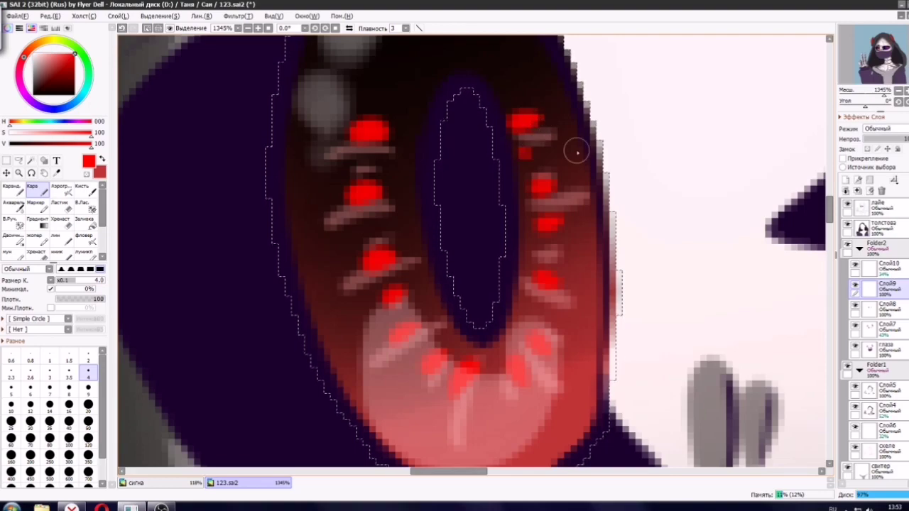
scroll(582, 152, down, 13)
scroll(570, 154, up, 13)
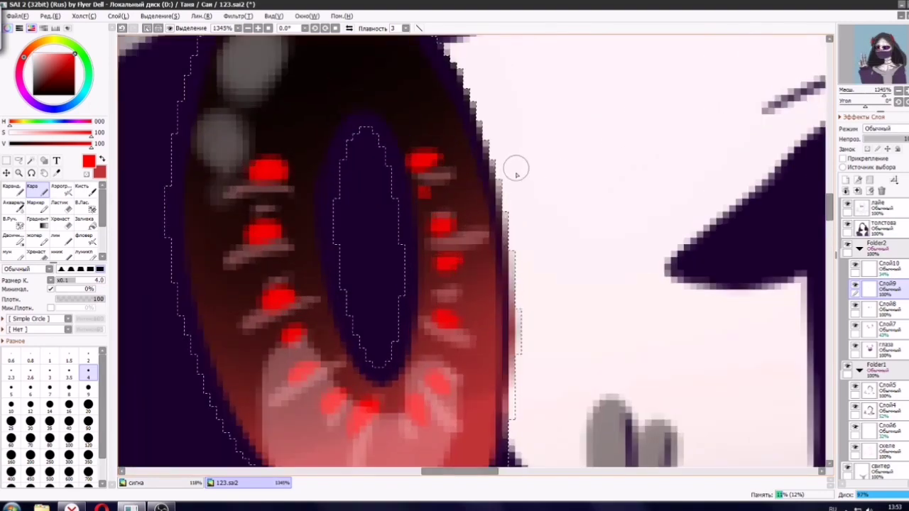
key(ctrl+z)
key(ctrl+z)
key(ctrl+z)
key(ctrl+z)
key(ctrl+z)
scroll(516, 169, down, 5)
scroll(470, 197, up, 4)
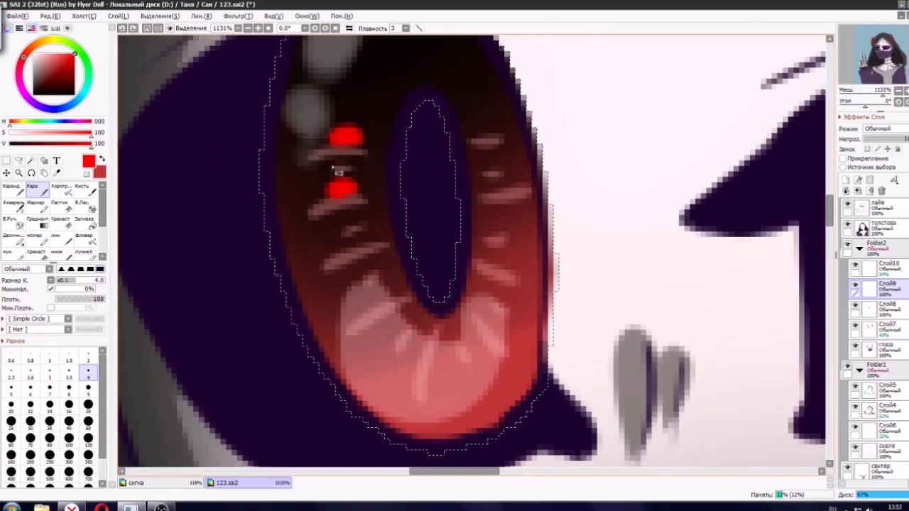
Paint coral (S 55, V 100) spots all around the left eye's pupil on Слой9, redoing unsatisfactory strokes.
click(60, 55)
drag(311, 132, 355, 134)
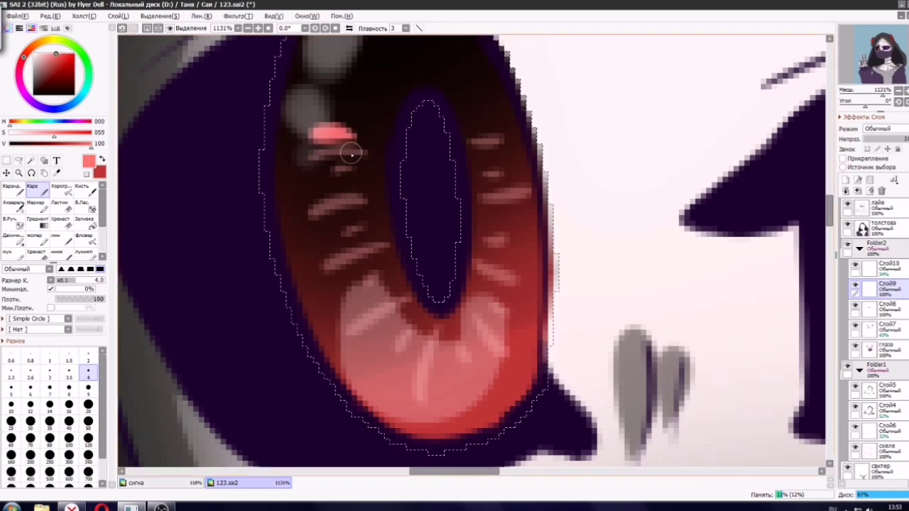
drag(316, 195, 346, 191)
key(ctrl+z)
key(ctrl+z)
mouse_move(311, 148)
mouse_down()
mouse_move(353, 146)
mouse_move(349, 140)
mouse_up()
key(ctrl+z)
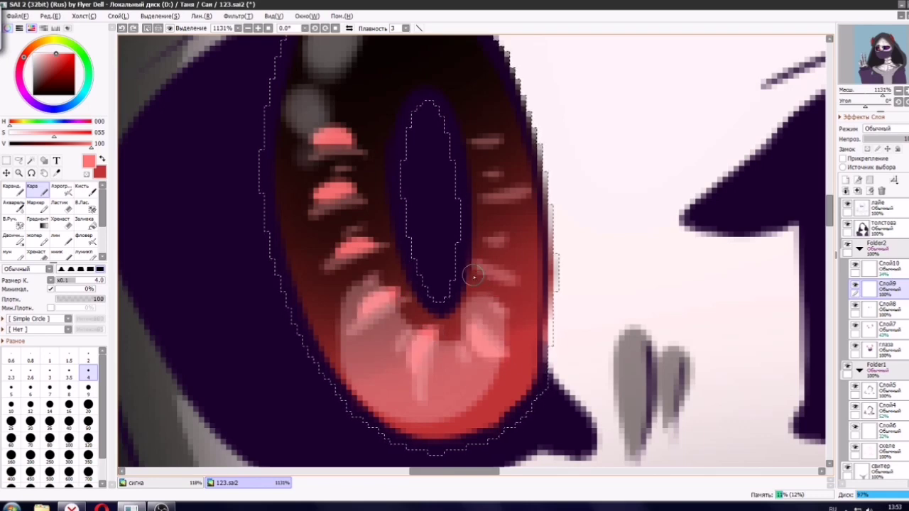
drag(484, 208, 527, 206)
drag(470, 150, 503, 151)
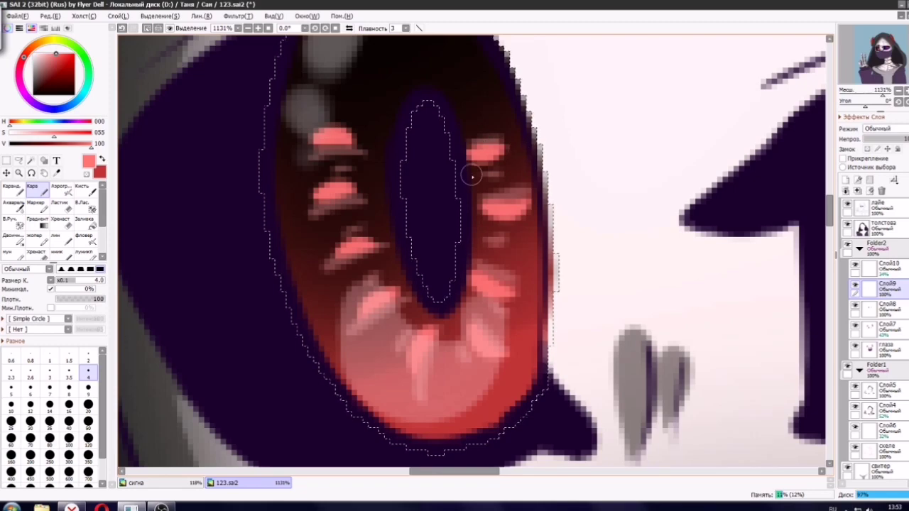
scroll(471, 176, down, 8)
scroll(529, 193, up, 3)
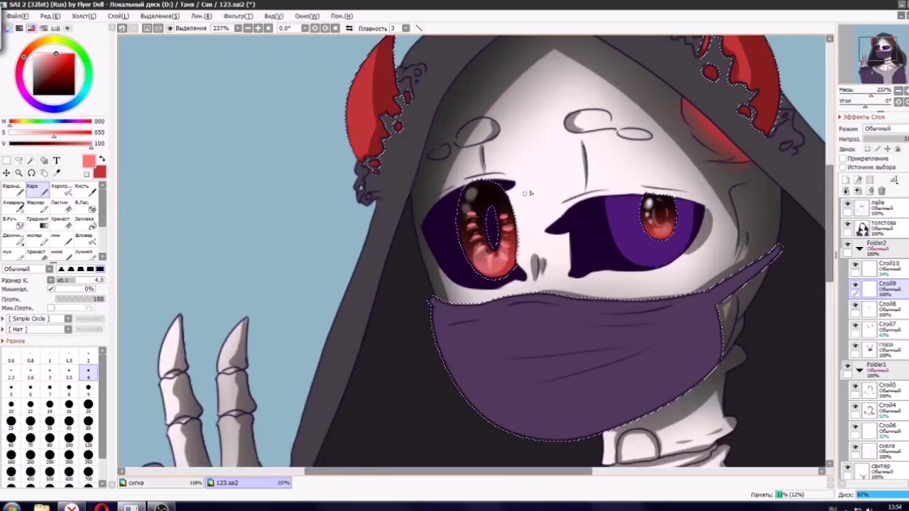
scroll(529, 193, up, 4)
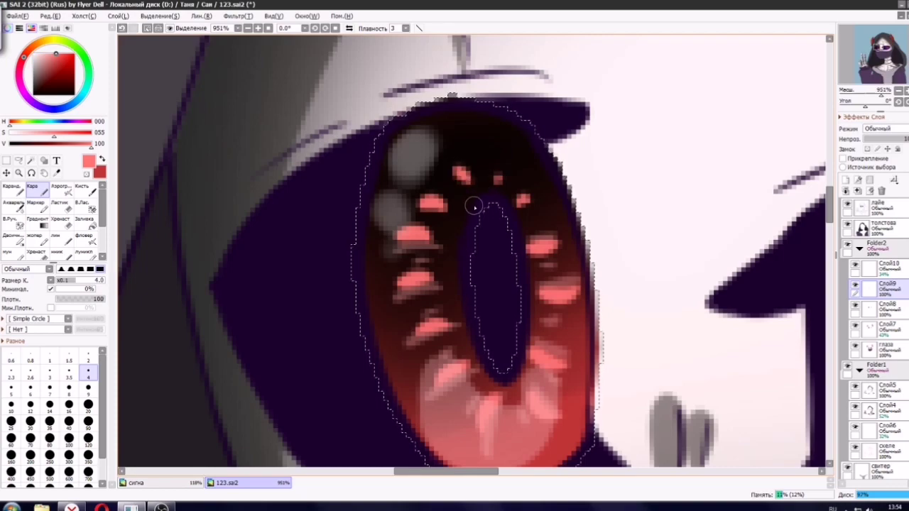
Paint coral streaks inside the right iris on Слой9 and set the layer's opacity to 43%.
scroll(474, 207, down, 6)
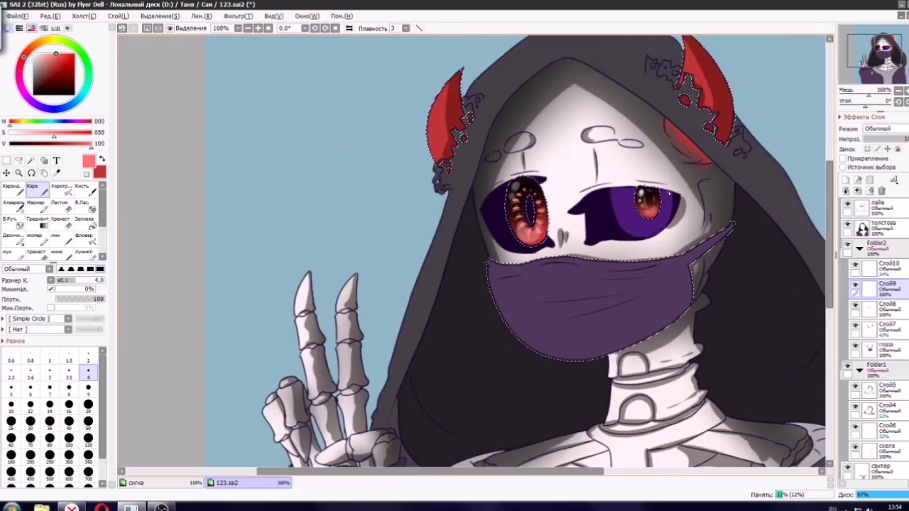
scroll(474, 207, down, 3)
scroll(669, 186, up, 6)
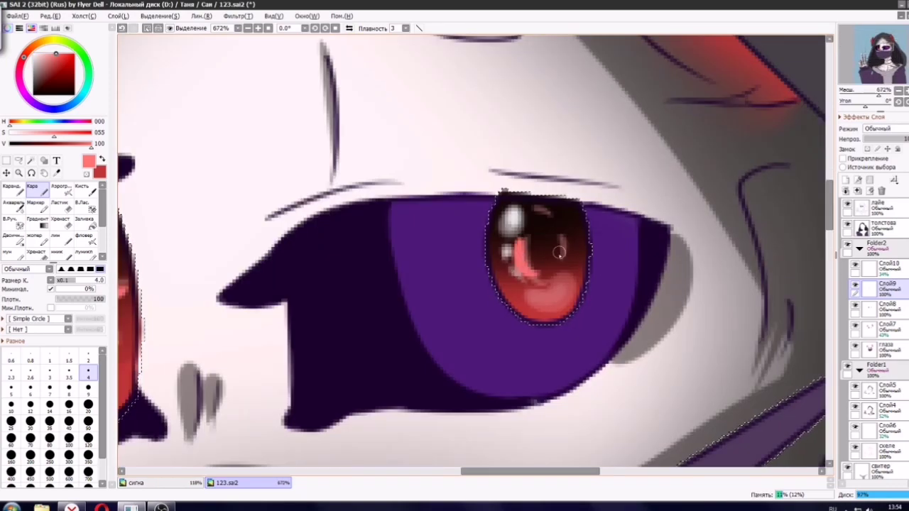
scroll(625, 243, down, 5)
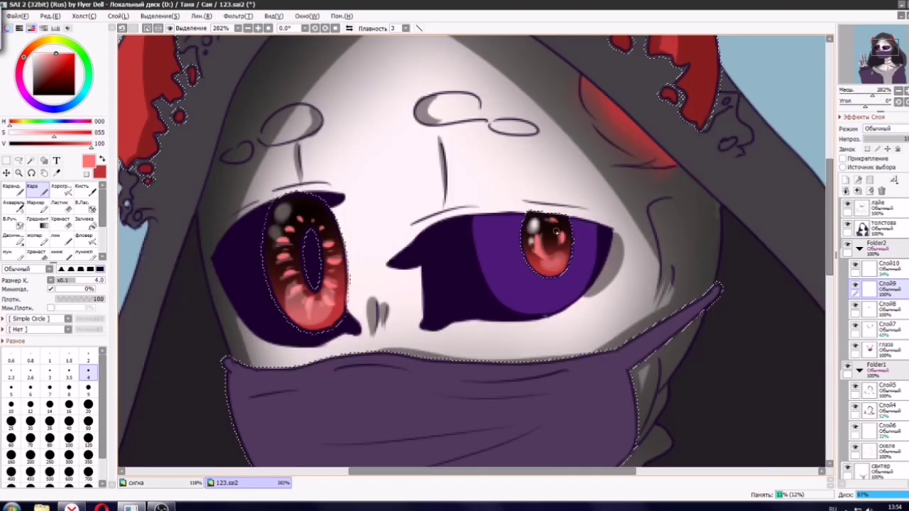
scroll(562, 213, down, 1)
scroll(562, 213, up, 5)
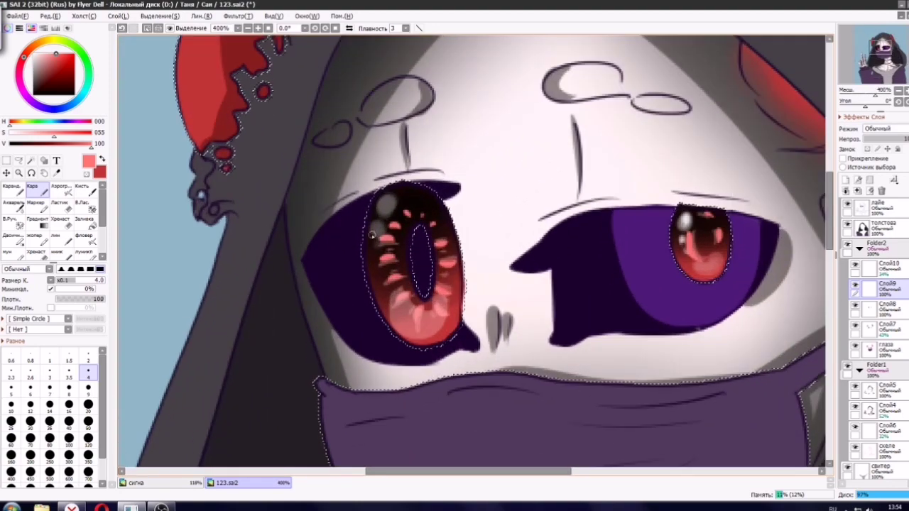
click(887, 140)
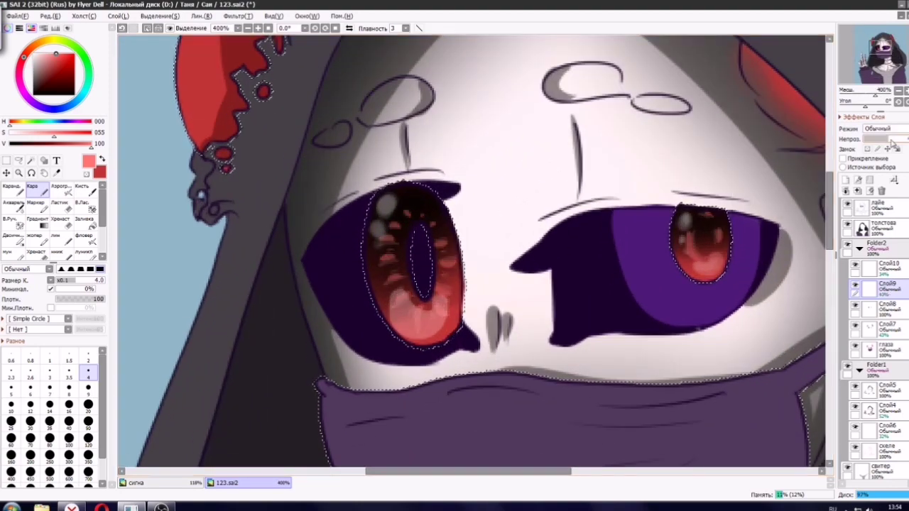
Add a layer above Слой9 and paint bright red (S 100, V 100) spots inside both irises.
click(846, 180)
scroll(392, 231, up, 3)
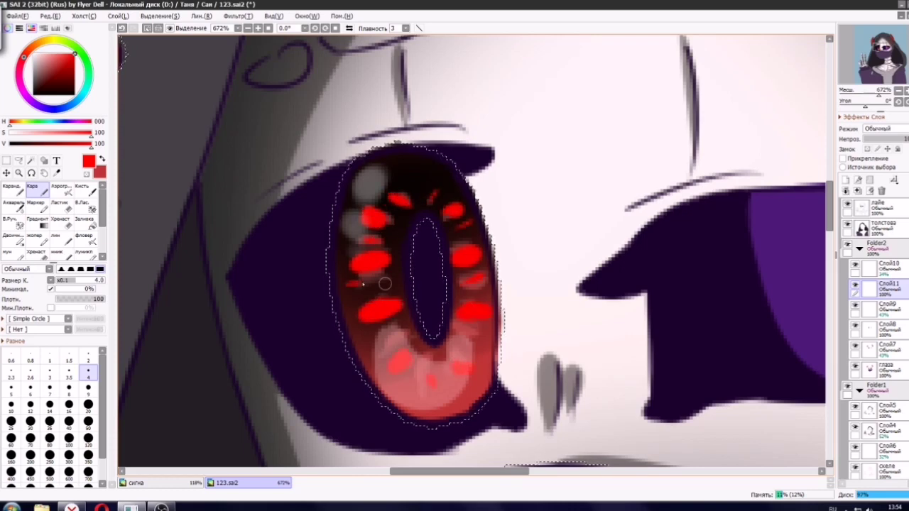
mouse_move(615, 241)
mouse_down()
mouse_move(438, 160)
mouse_move(337, 295)
mouse_up()
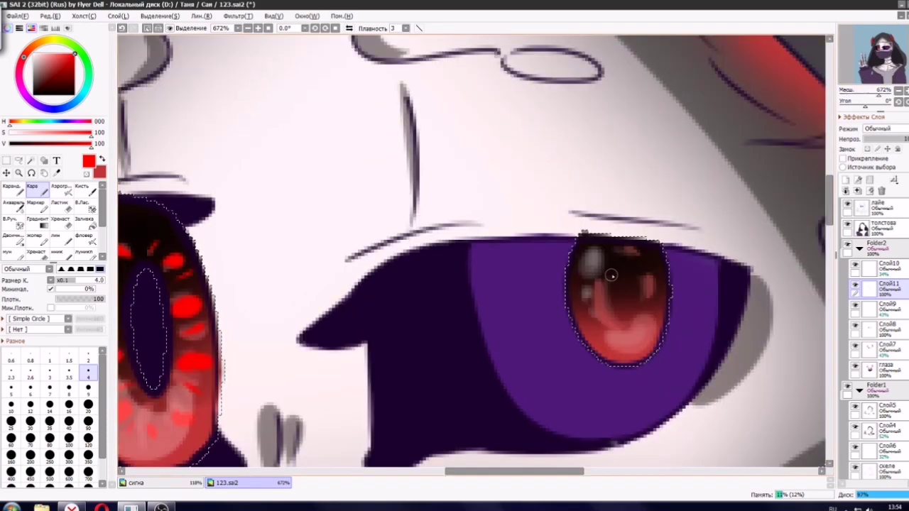
drag(612, 275, 617, 277)
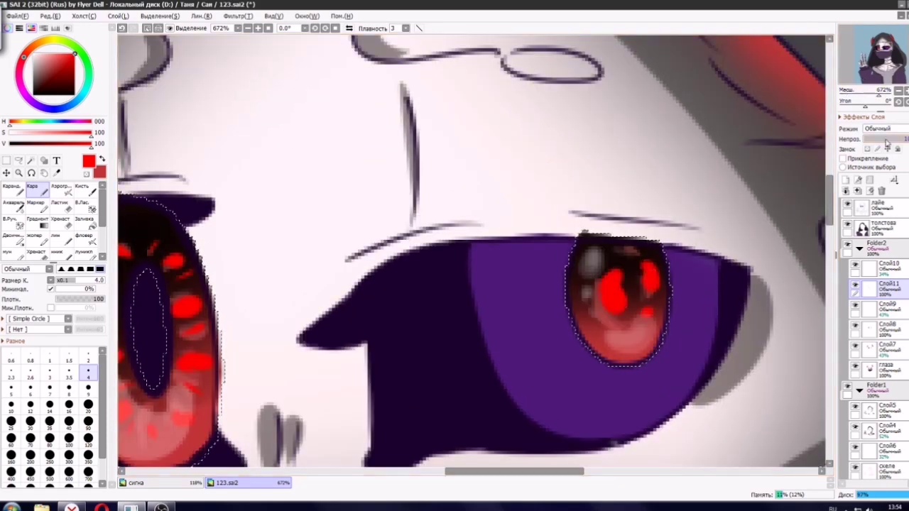
Set the opacity of Слой11 to 64% and add a new layer above it.
scroll(546, 244, down, 5)
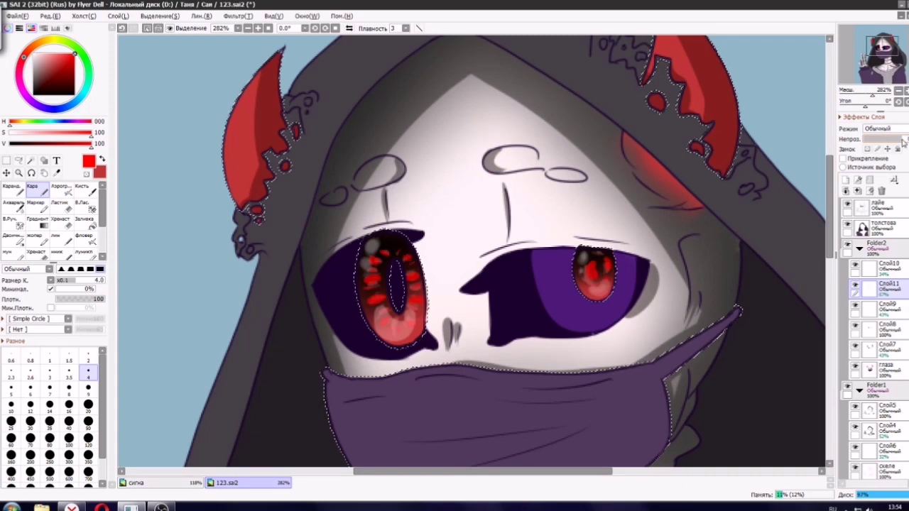
scroll(502, 238, down, 3)
scroll(502, 238, down, 1)
scroll(451, 258, up, 4)
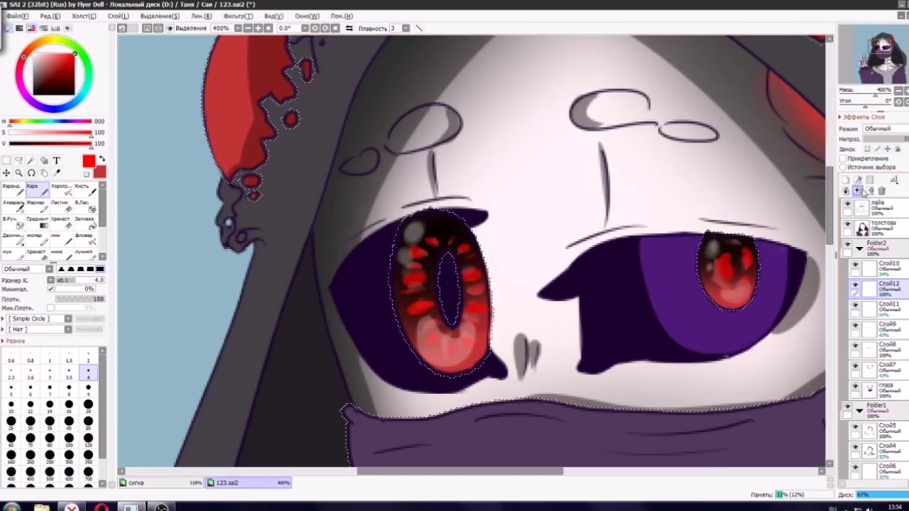
Paint white highlights on the upper-left side of both irises on Слой12 and set the layer's opacity to 52%.
scroll(452, 282, up, 1)
scroll(453, 283, down, 5)
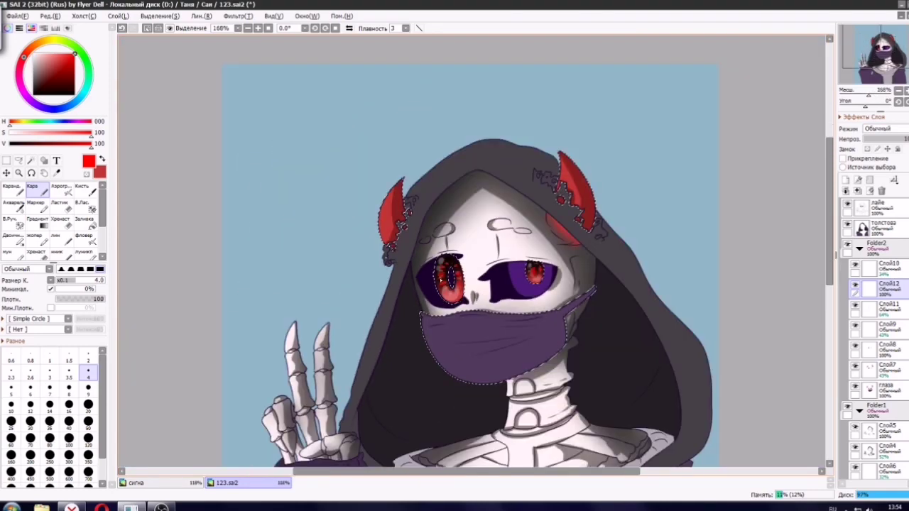
scroll(383, 319, up, 6)
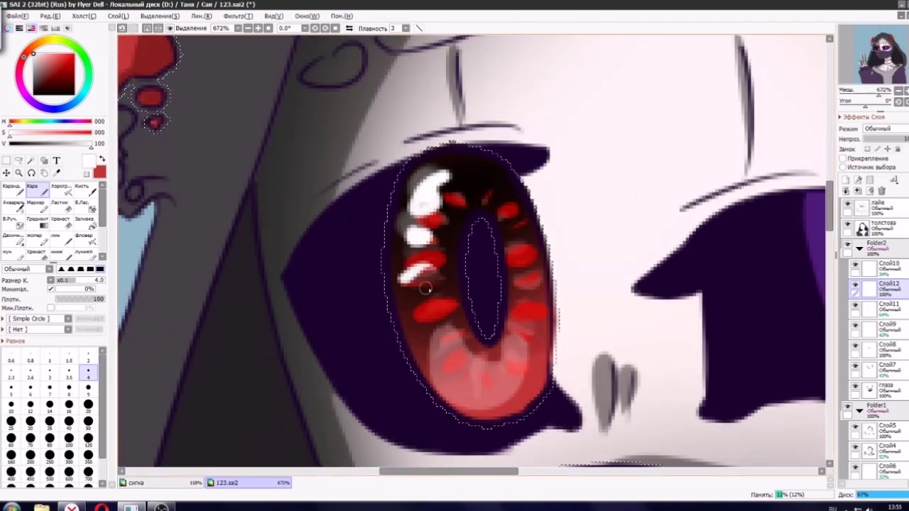
drag(877, 49, 887, 50)
drag(483, 105, 488, 151)
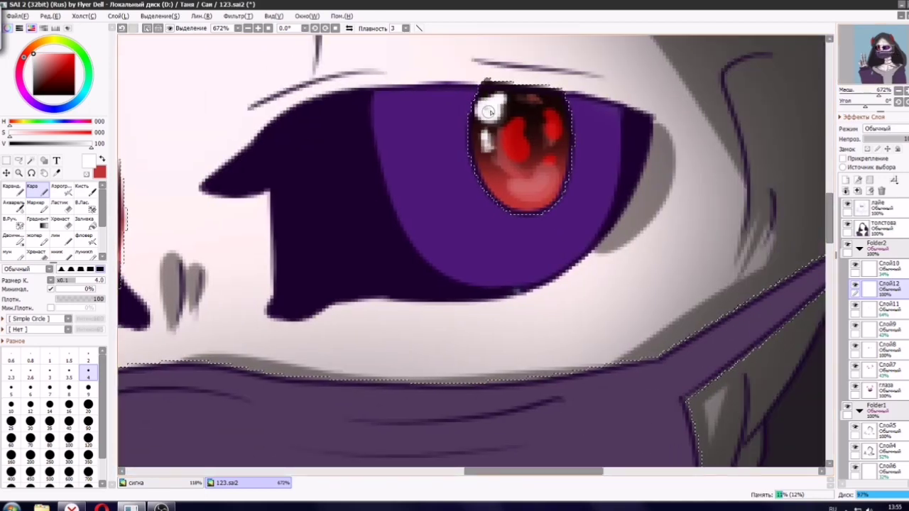
scroll(487, 163, down, 5)
scroll(391, 116, up, 4)
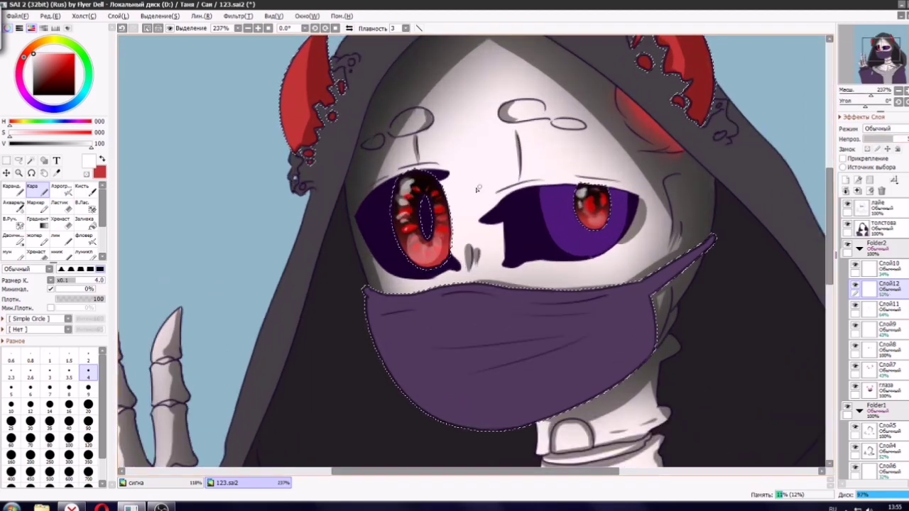
Draw thin white horizontal bands across the lower half of both irises on Слой12, redoing unsatisfactory strokes.
mouse_move(397, 232)
mouse_down()
mouse_move(451, 227)
mouse_move(449, 235)
mouse_up()
key(ctrl+z)
key(ctrl+z)
drag(576, 216, 609, 216)
drag(576, 209, 610, 209)
scroll(638, 242, down, 5)
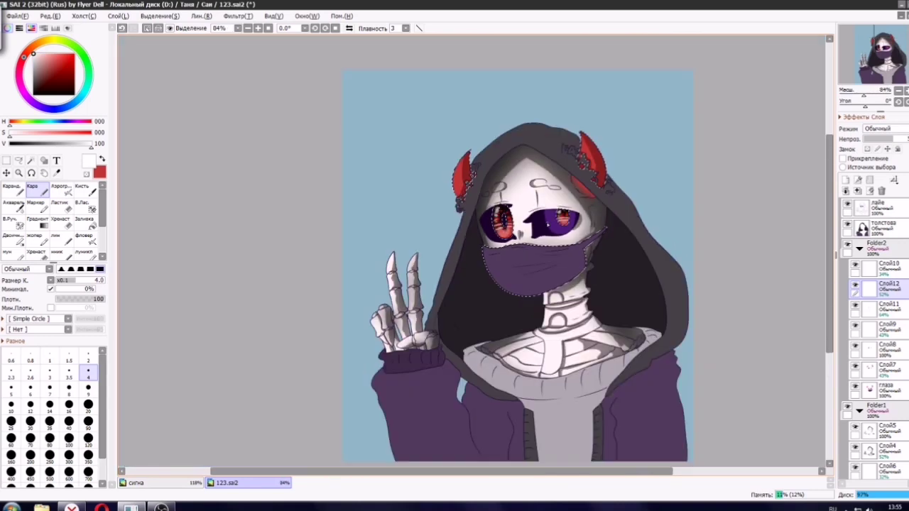
scroll(437, 195, up, 5)
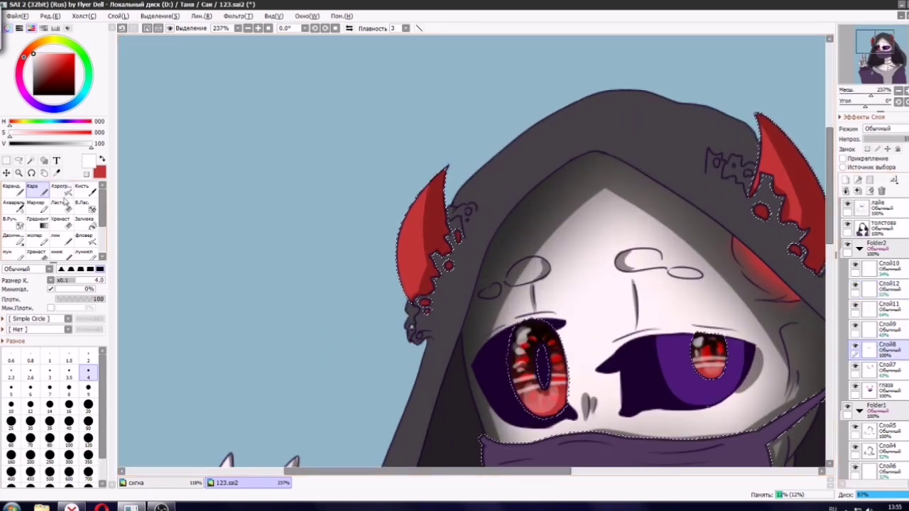
Airbrush near-black red shading (H 0, S 100, V 11) at size 50 along the left horn's inner edge and the right horn's outer edge.
click(61, 188)
click(76, 73)
drag(76, 72, 75, 82)
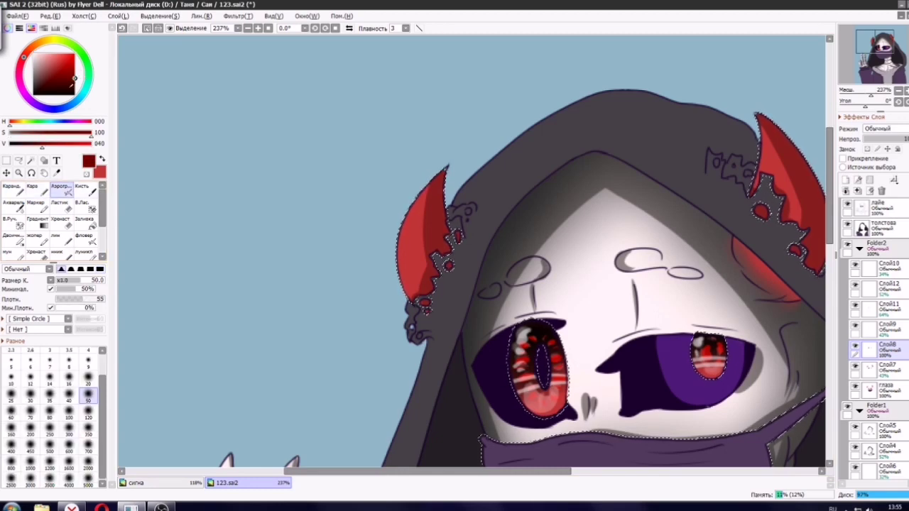
click(76, 90)
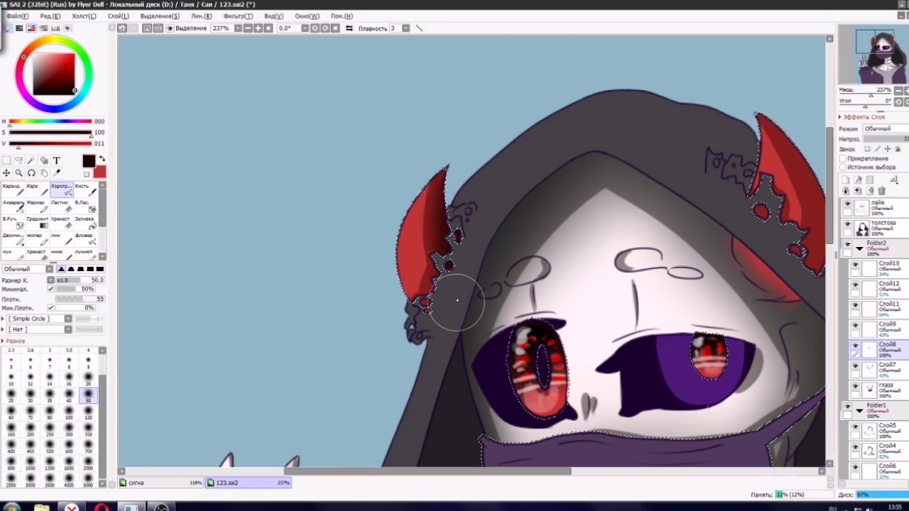
drag(446, 274, 450, 155)
drag(792, 235, 620, 334)
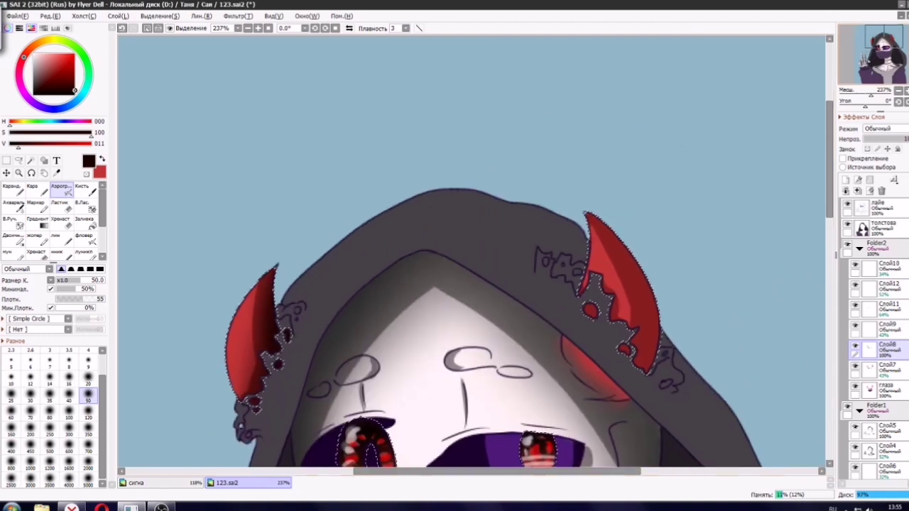
mouse_move(641, 250)
mouse_down()
mouse_move(673, 369)
mouse_move(621, 215)
mouse_move(640, 305)
mouse_move(658, 275)
mouse_up()
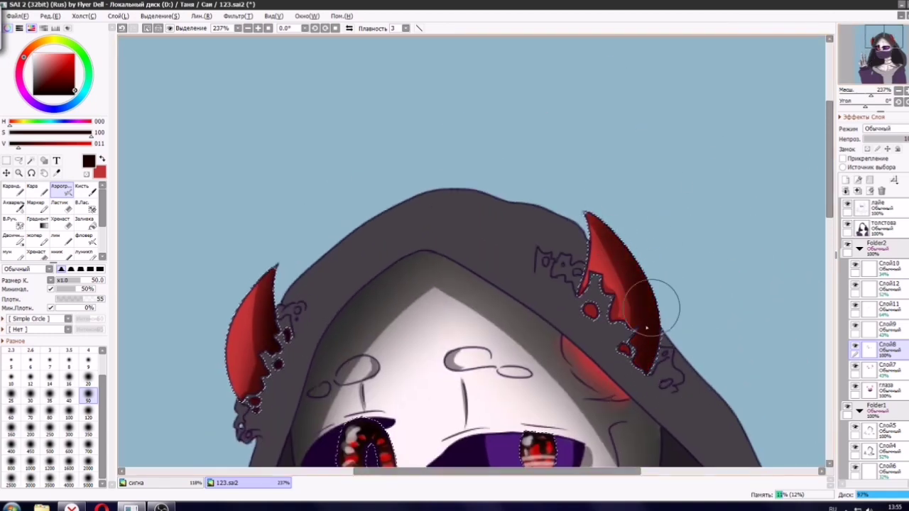
drag(651, 308, 649, 266)
Airbrush bright red highlights (H 0, S 83, V 100) at size 50 onto the horns and irises.
mouse_move(554, 176)
mouse_down()
mouse_move(618, 156)
mouse_move(671, 114)
mouse_up()
drag(56, 57, 53, 43)
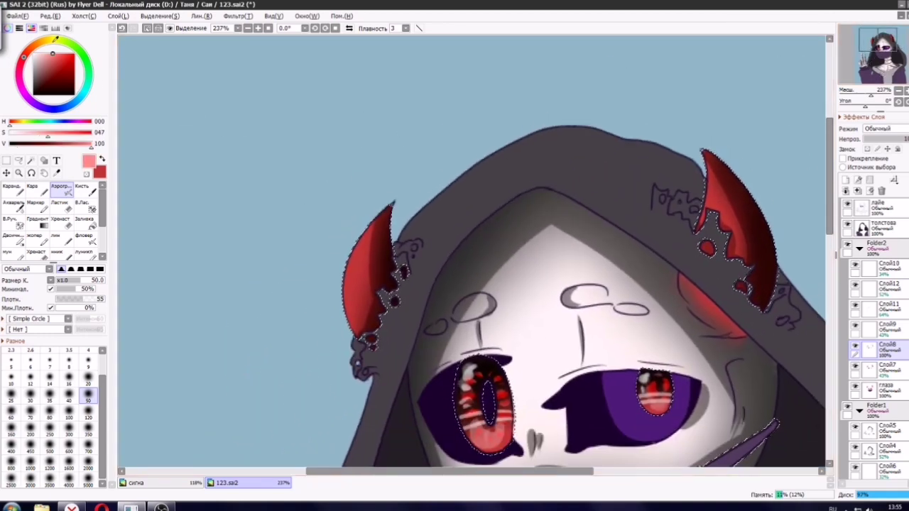
mouse_move(341, 301)
mouse_down()
mouse_move(340, 254)
mouse_move(273, 139)
mouse_move(361, 261)
mouse_up()
click(49, 61)
click(47, 54)
mouse_move(345, 282)
mouse_down()
mouse_move(320, 290)
mouse_move(338, 234)
mouse_move(339, 315)
mouse_up()
key(ctrl+z)
click(67, 54)
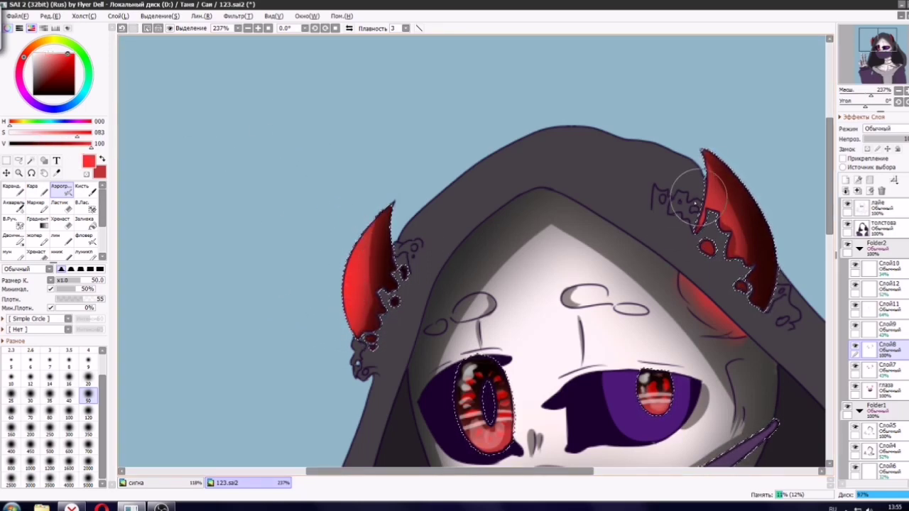
scroll(656, 192, down, 8)
scroll(651, 185, up, 4)
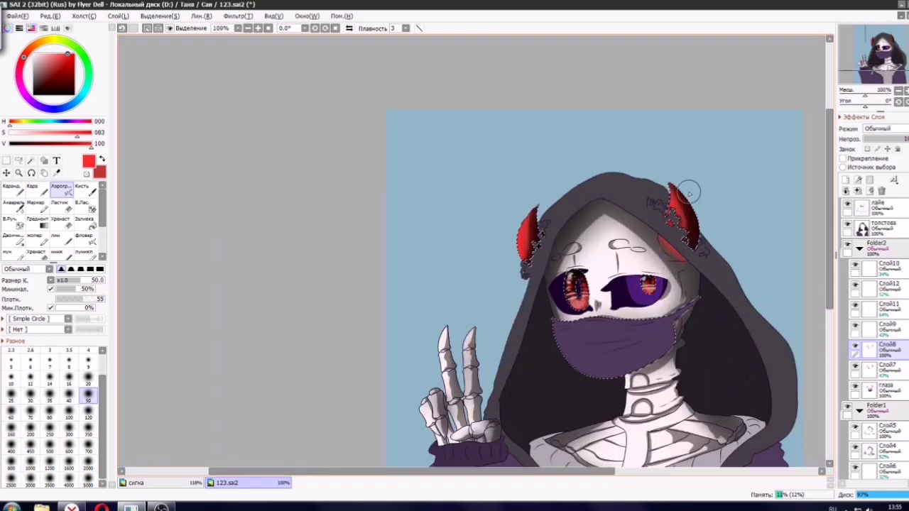
scroll(434, 250, up, 5)
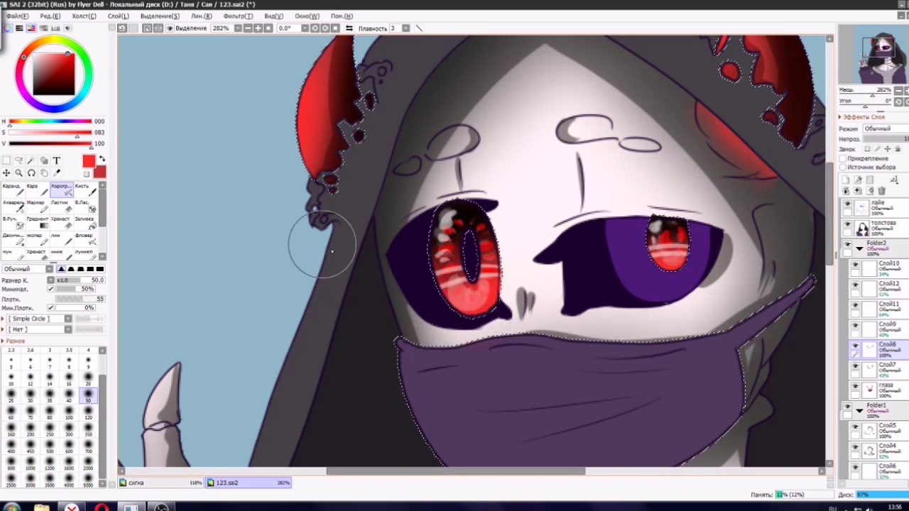
Clear the selection around the horns, irises and mask.
scroll(345, 230, down, 8)
click(7, 160)
click(86, 174)
click(146, 192)
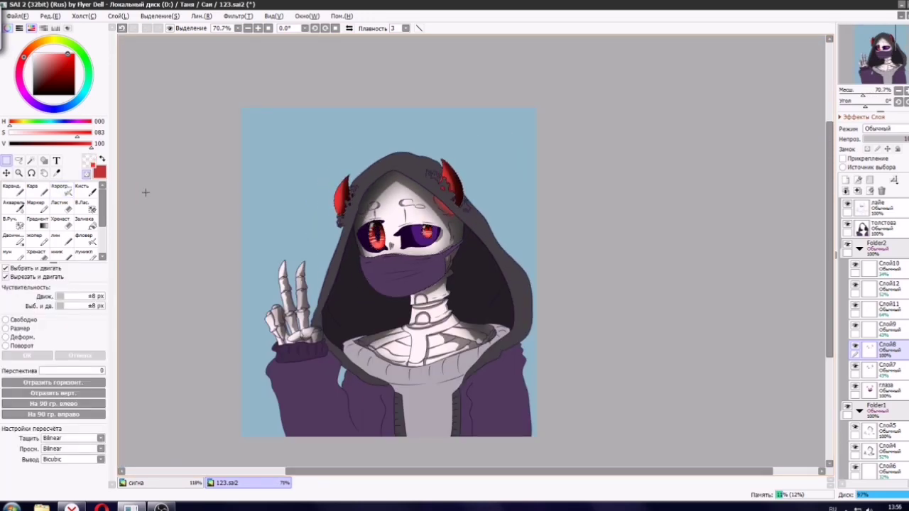
scroll(299, 209, up, 2)
click(168, 507)
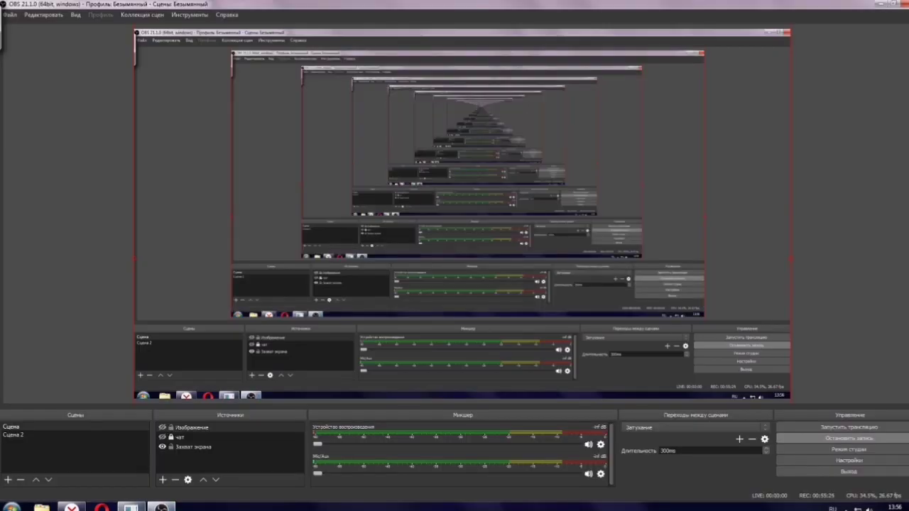
click(73, 508)
click(480, 46)
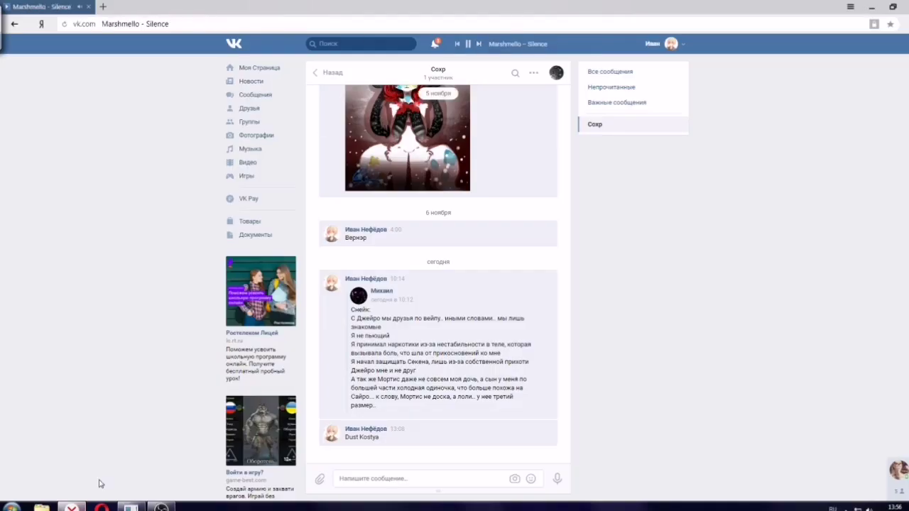
click(131, 507)
scroll(196, 449, up, 2)
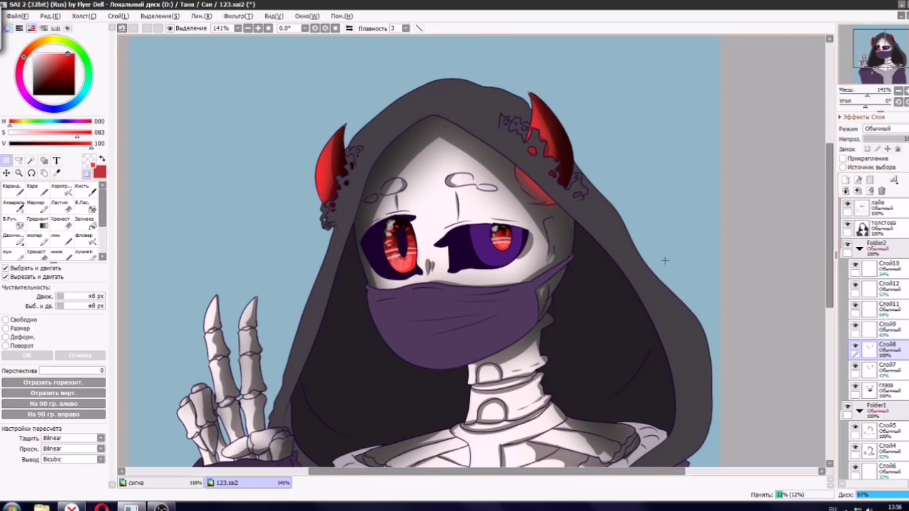
scroll(575, 242, up, 5)
scroll(334, 280, down, 5)
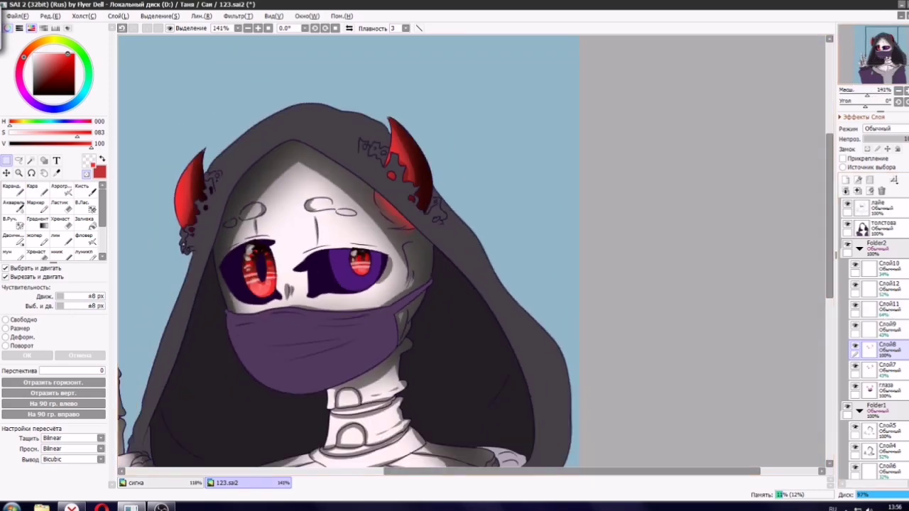
key(Left)
Select the mask and all similarly coloured pixels on the глаза layer with the Magic Wand.
click(879, 394)
click(31, 161)
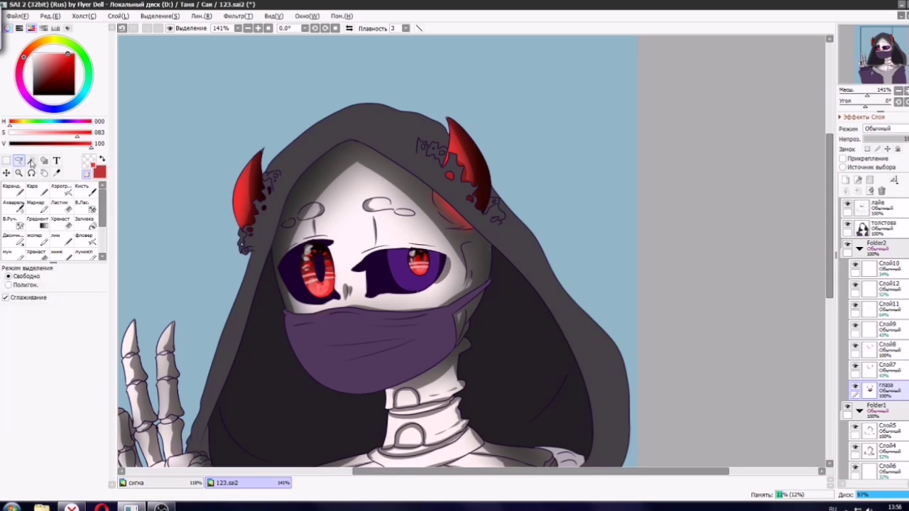
click(318, 330)
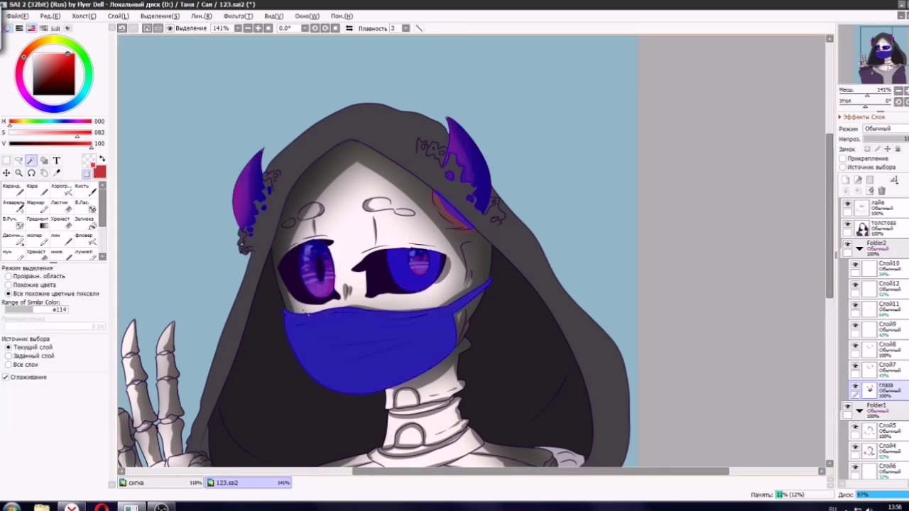
scroll(307, 312, up, 4)
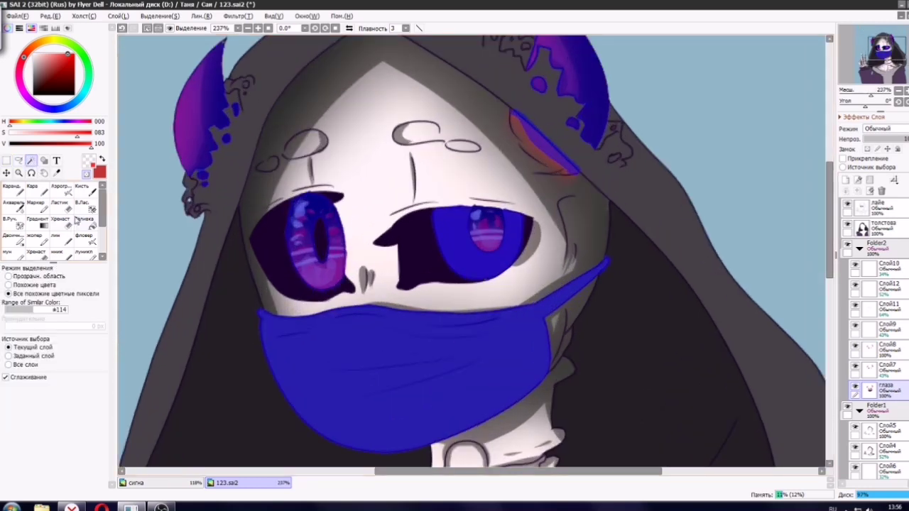
Erase both horns and the left iris from the selection with the selection eraser at size 50.
click(83, 205)
drag(202, 78, 189, 216)
drag(565, 49, 610, 173)
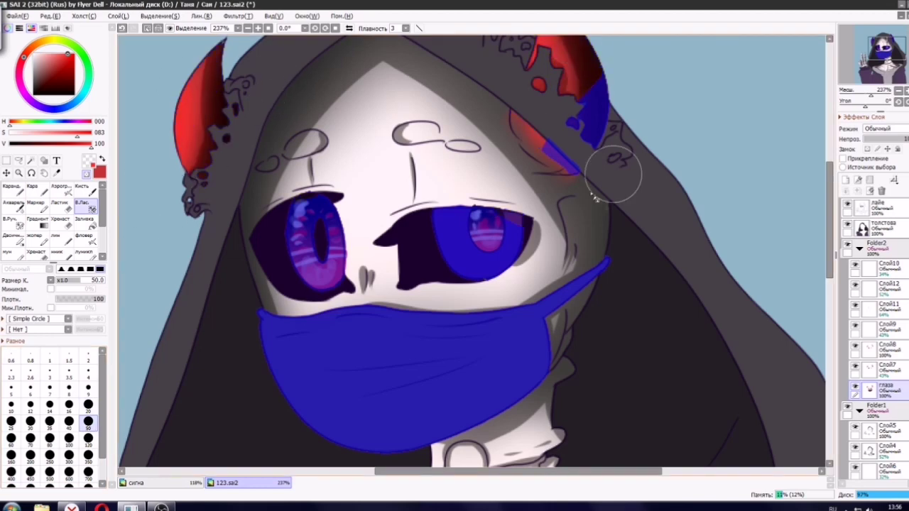
drag(274, 220, 323, 248)
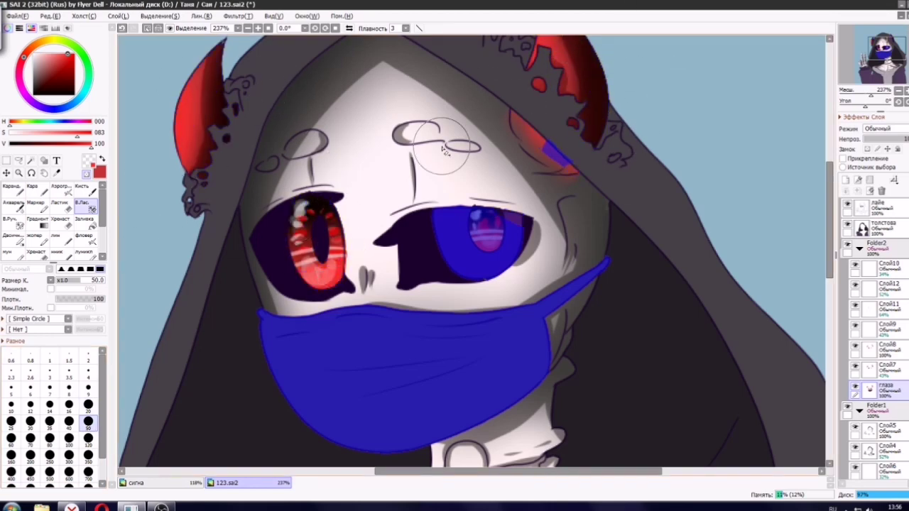
Undo and redo the last selection erasures on the horns and left iris.
scroll(473, 168, down, 3)
key(ctrl+z)
key(ctrl+z)
key(ctrl+z)
key(ctrl+y)
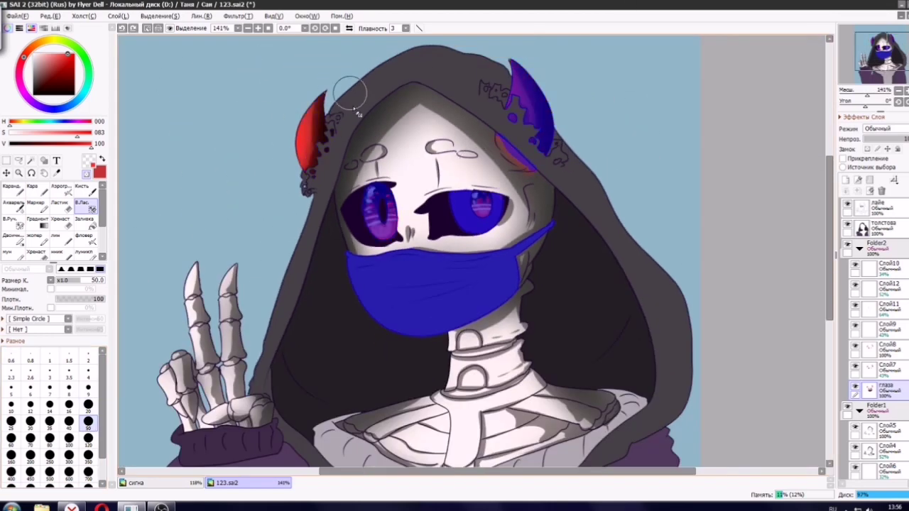
key(ctrl+y)
key(ctrl+y)
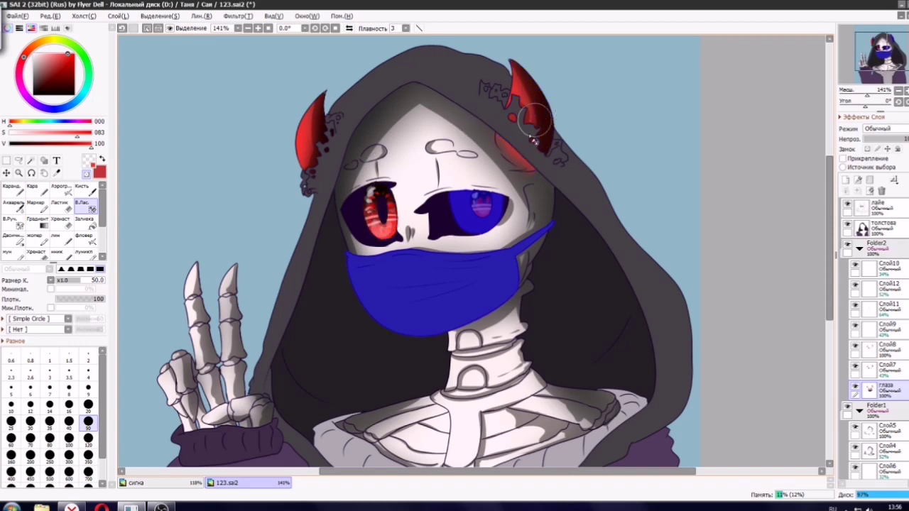
Erase the right eye's red iris and the stray pixels along its upper lid from the selection with the size-4 selection eraser.
scroll(528, 155, up, 10)
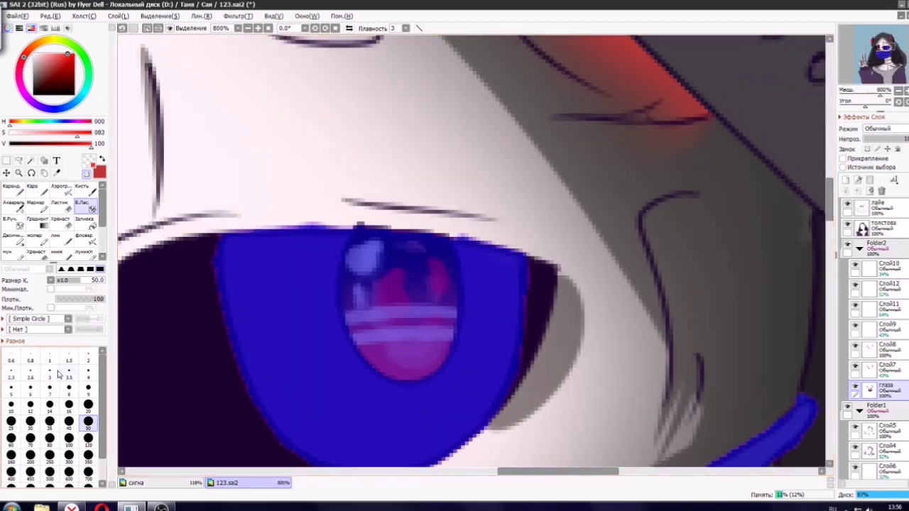
click(88, 373)
drag(378, 316, 389, 348)
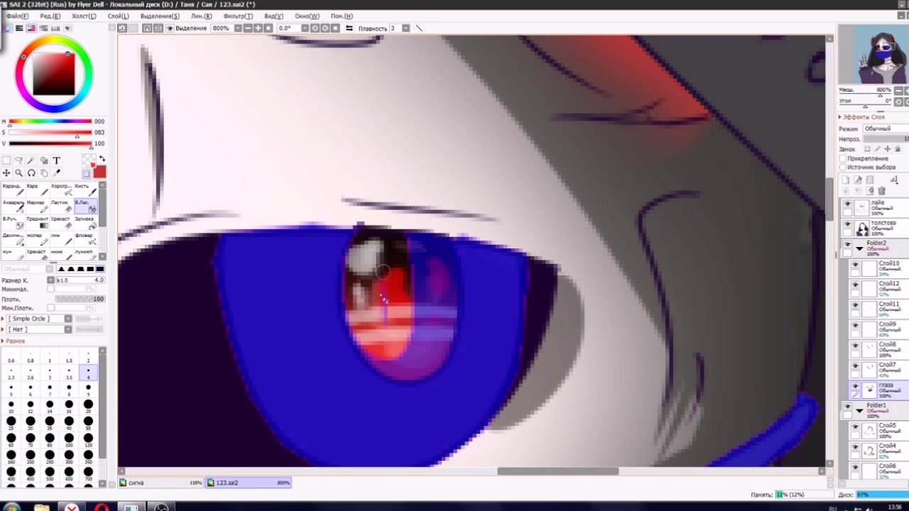
mouse_move(382, 270)
mouse_down()
mouse_move(431, 228)
mouse_move(446, 328)
mouse_move(449, 281)
mouse_move(448, 257)
mouse_move(423, 363)
mouse_up()
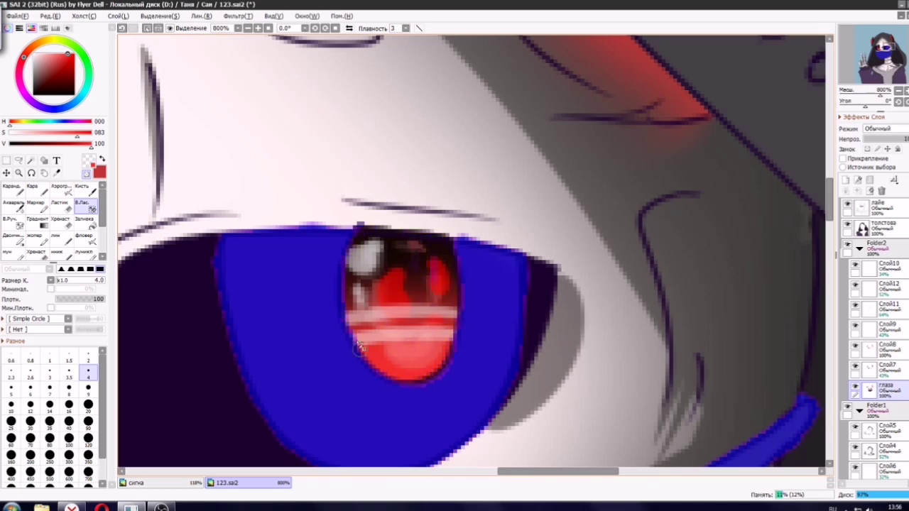
drag(303, 214, 359, 222)
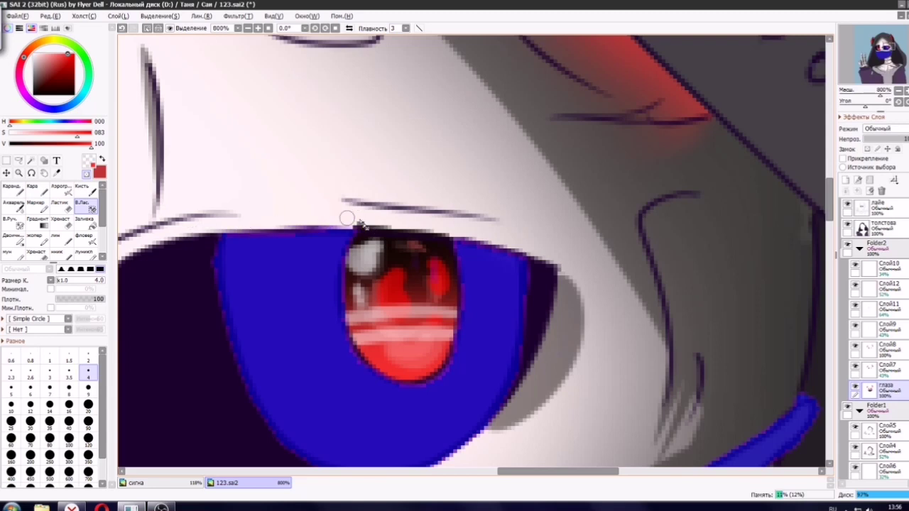
scroll(397, 227, down, 9)
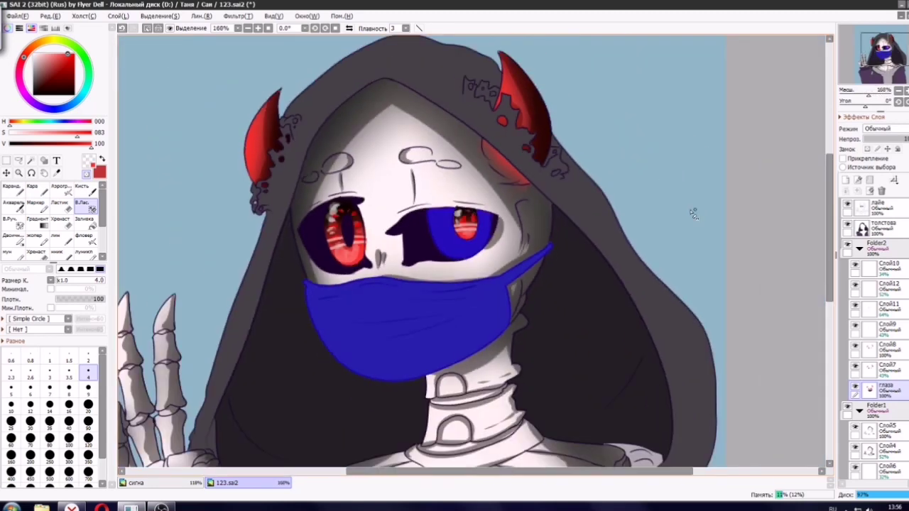
On a new layer above глаза, paint near-black purple (H 281, S 14, V 11) edge shadows and folds on the mask with the size-20 Кара brush.
click(845, 181)
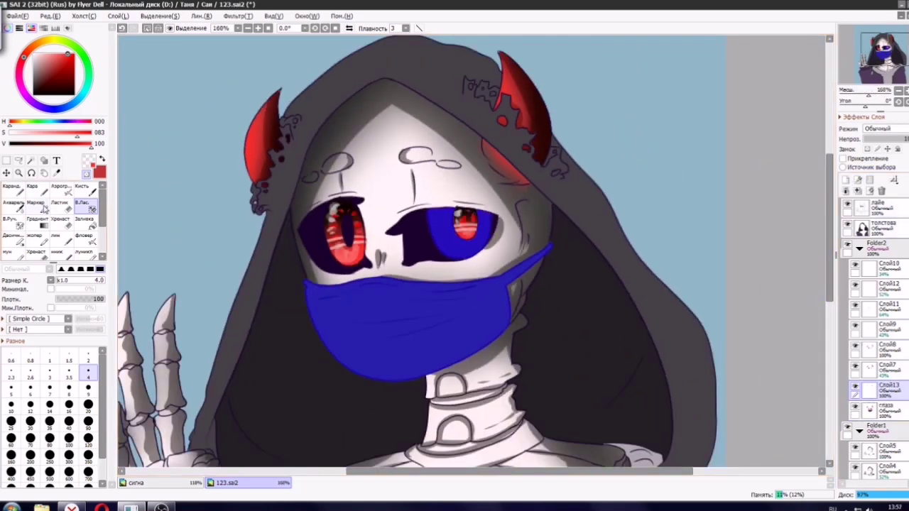
click(36, 191)
scroll(440, 300, down, 1)
scroll(418, 291, up, 4)
right_click(417, 292)
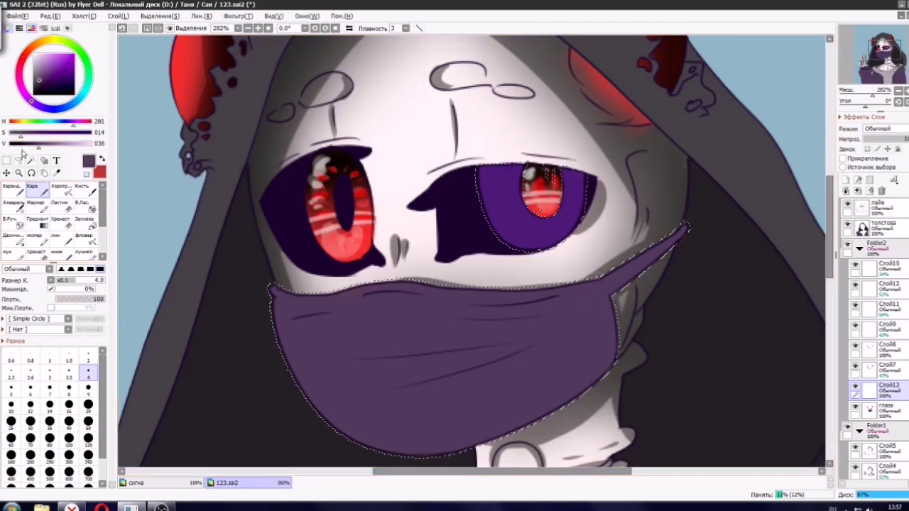
click(88, 422)
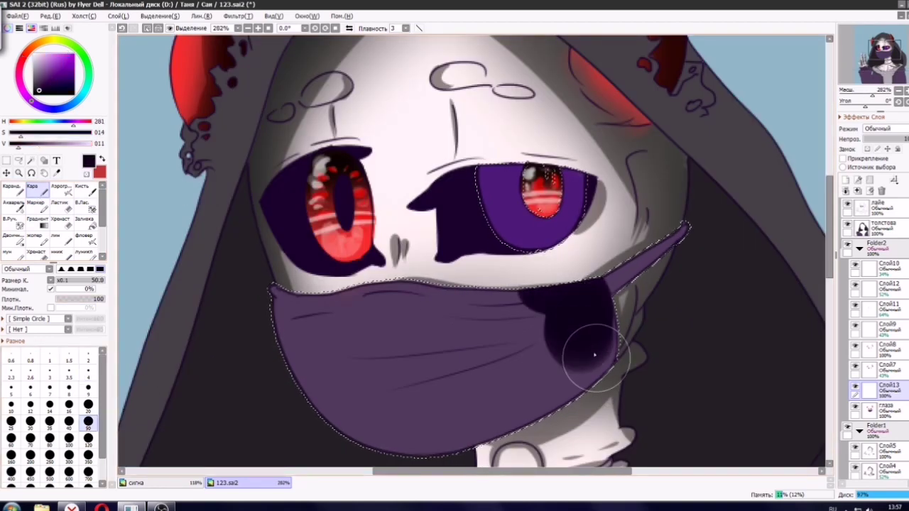
click(88, 406)
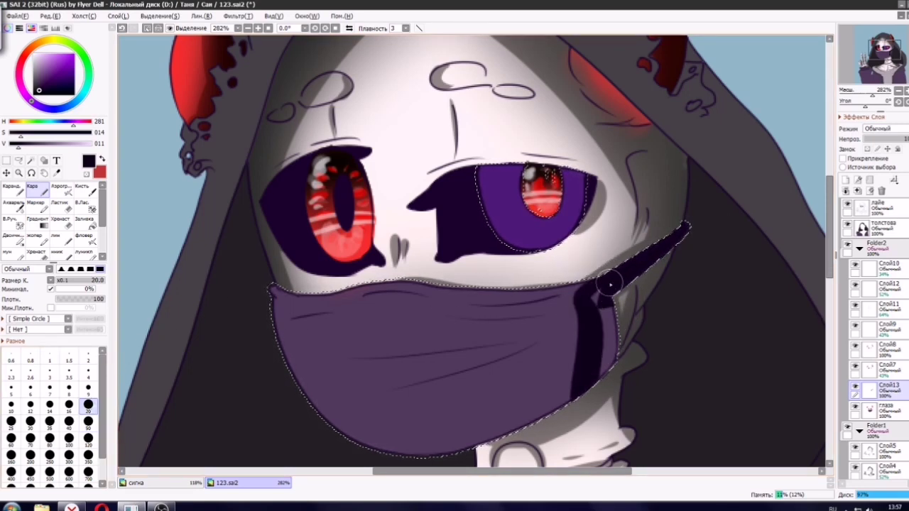
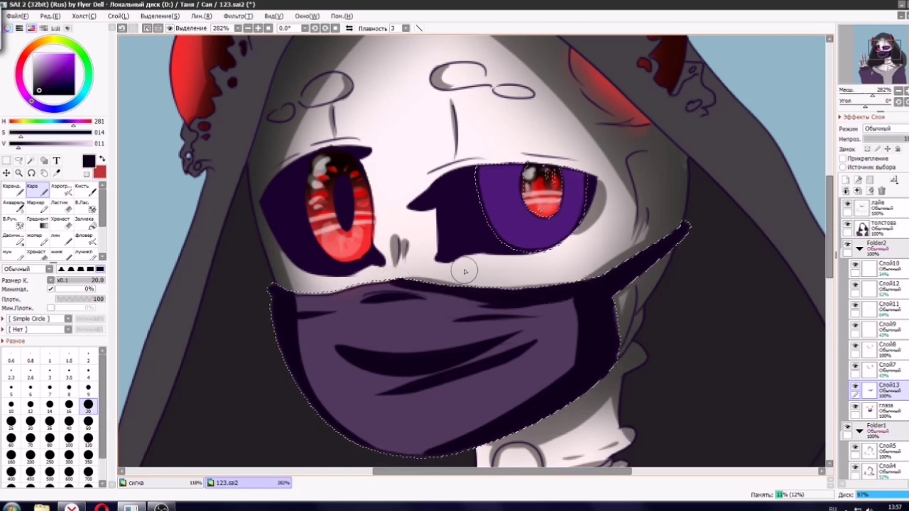
Lower the opacity of the mask shadow layer to 37%.
scroll(518, 191, up, 3)
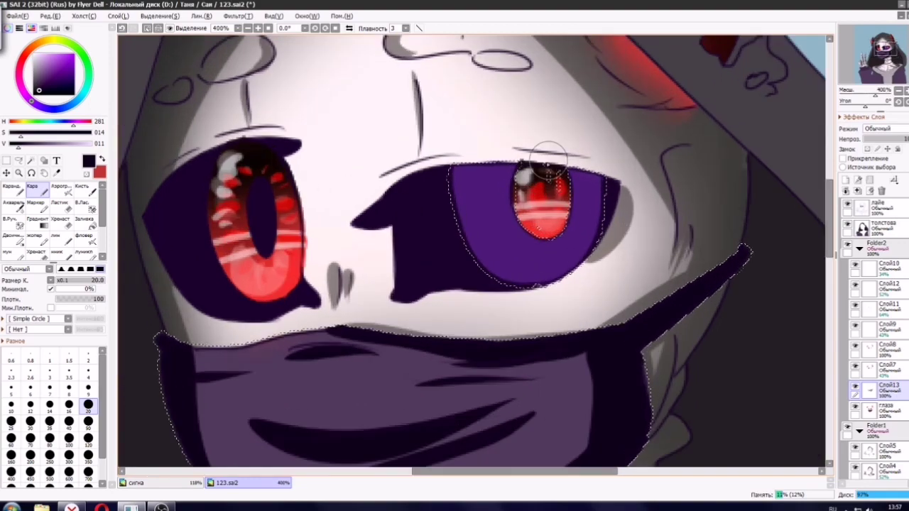
scroll(572, 146, down, 4)
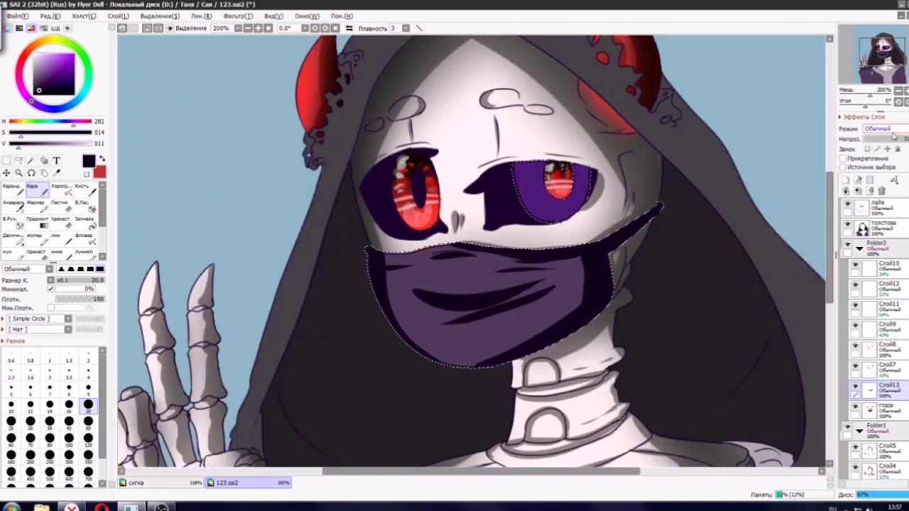
drag(896, 142, 886, 146)
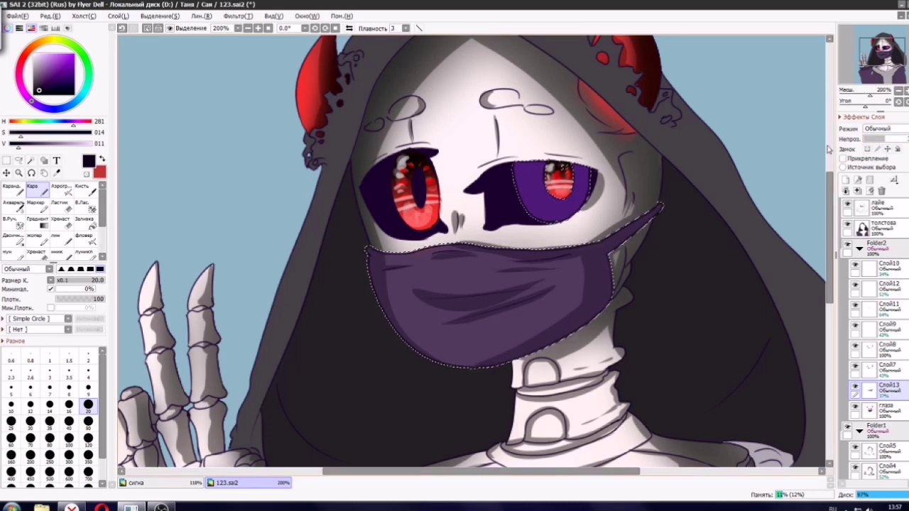
On a new layer, airbrush near-black purple (H 281, S 14, V 11) over the upper part of the right eye's purple iris at size 120.
click(846, 181)
click(61, 190)
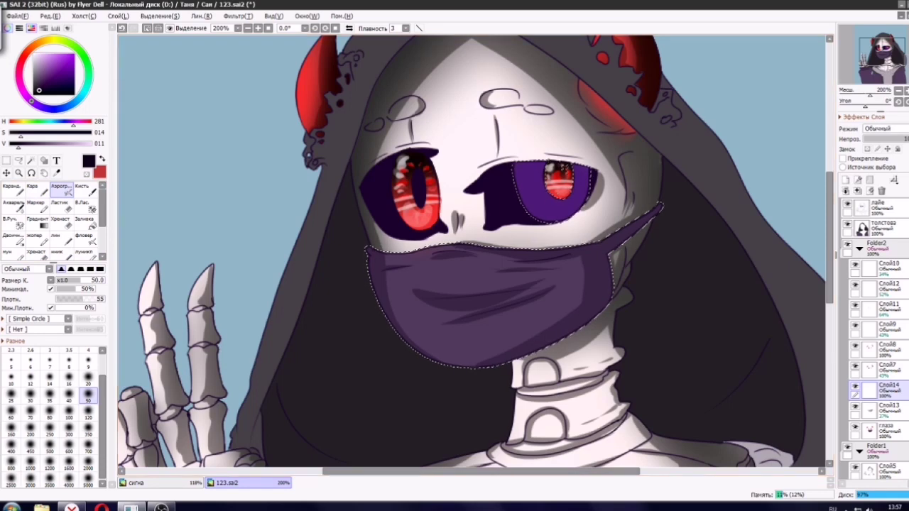
click(88, 413)
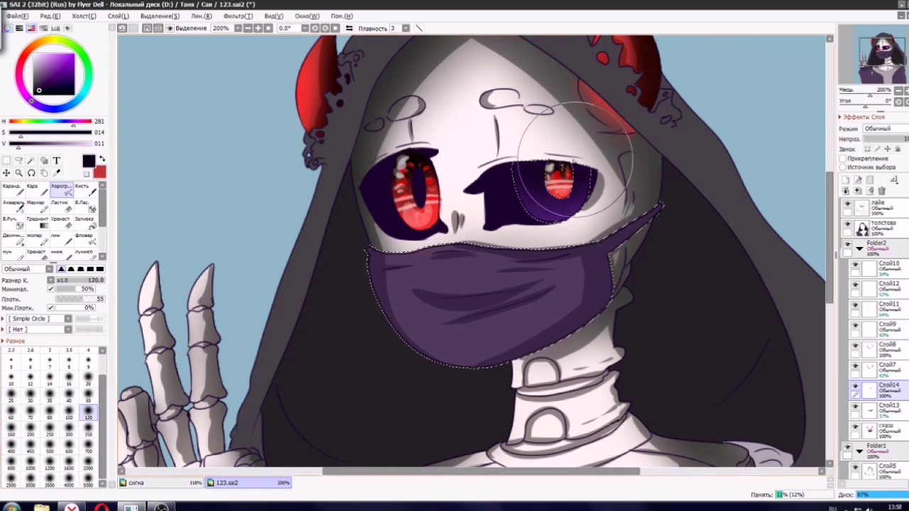
scroll(598, 142, down, 5)
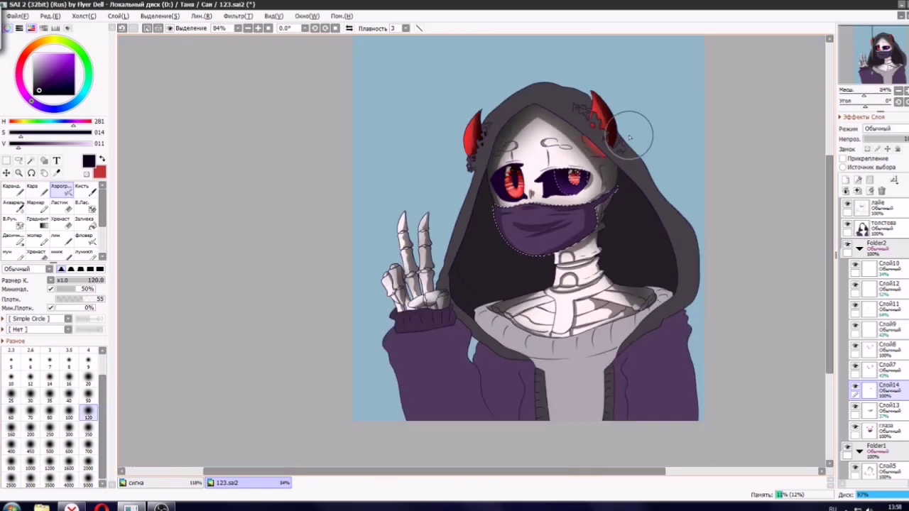
scroll(628, 137, up, 3)
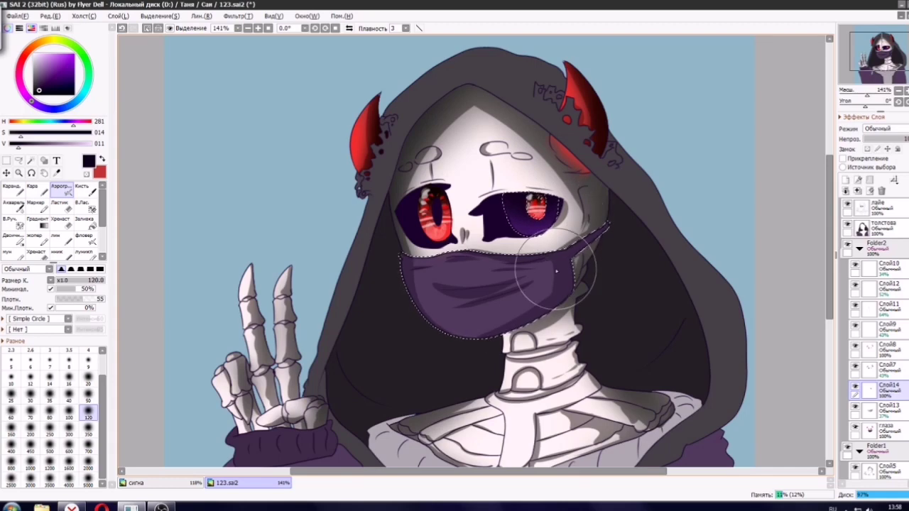
scroll(568, 259, up, 2)
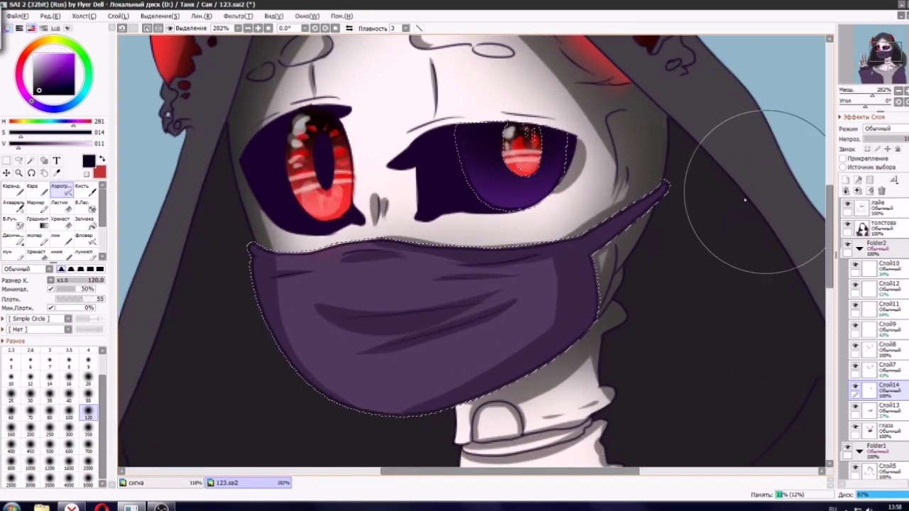
Airbrush deep purple (H 281, S 100, V 15) around the mask's edges, keeping the right-side shading and undoing the last strokes.
click(76, 87)
mouse_move(637, 313)
mouse_down()
mouse_move(560, 399)
mouse_move(576, 392)
mouse_move(636, 293)
mouse_move(604, 284)
mouse_move(668, 246)
mouse_move(579, 302)
mouse_move(441, 260)
mouse_move(226, 268)
mouse_move(255, 243)
mouse_move(283, 390)
mouse_move(120, 242)
mouse_up()
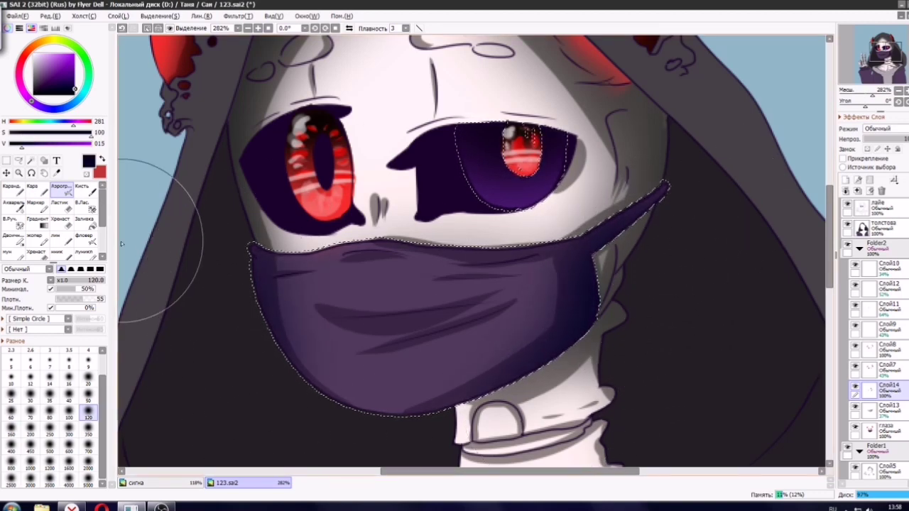
mouse_move(345, 384)
mouse_down()
mouse_move(440, 400)
mouse_move(659, 197)
mouse_up()
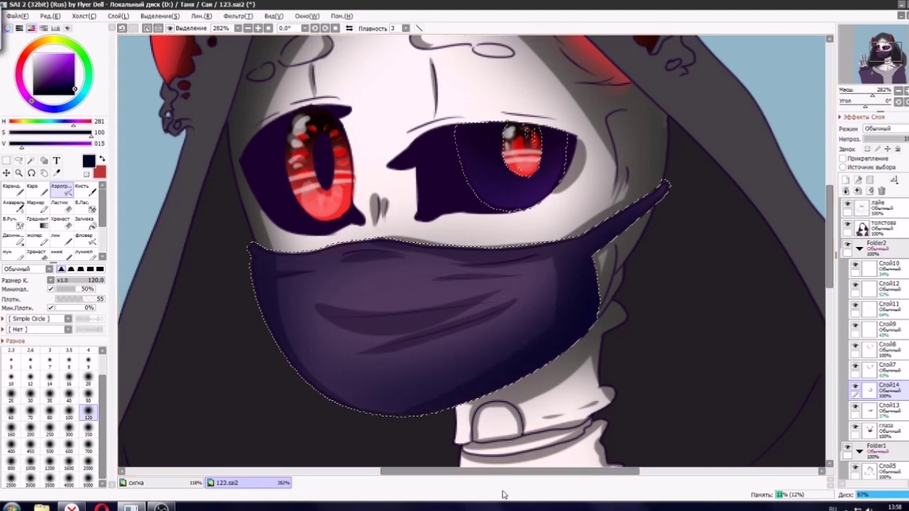
scroll(541, 310, down, 6)
scroll(540, 310, down, 2)
scroll(551, 309, up, 8)
key(ctrl+z)
key(ctrl+z)
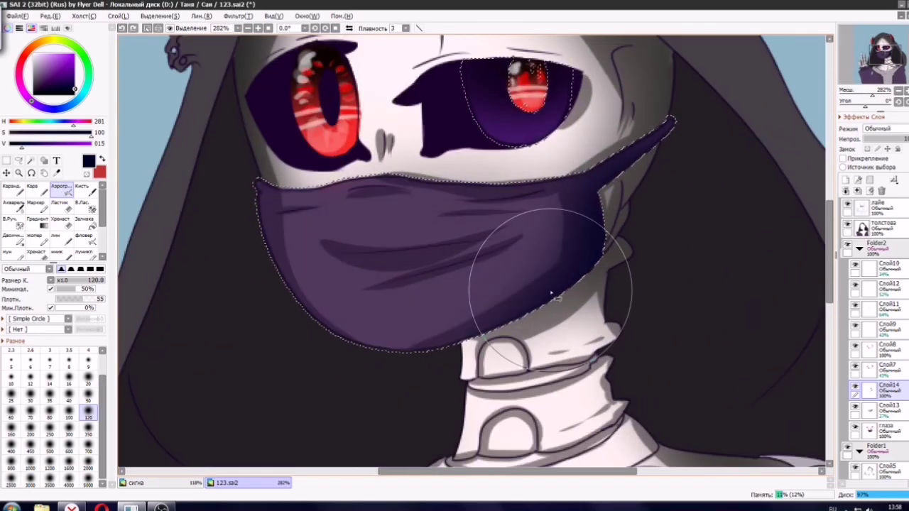
Airbrush black (S 62, V 0) over the mask's right edge at size 120 and its central folds at size 50.
drag(64, 85, 59, 97)
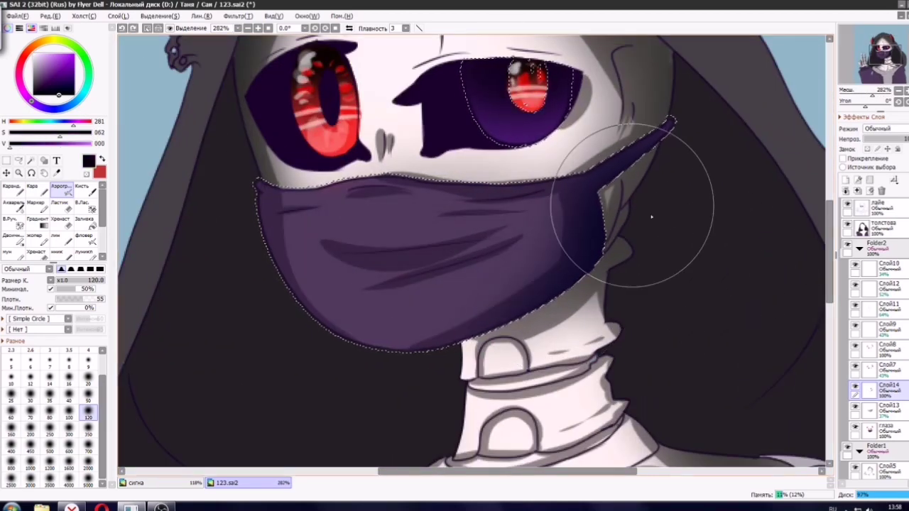
drag(652, 216, 599, 296)
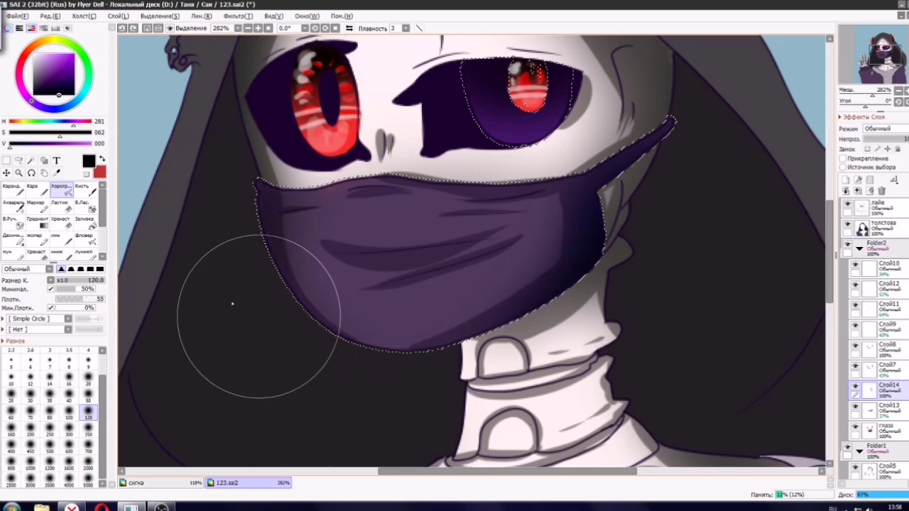
click(88, 396)
drag(380, 264, 398, 262)
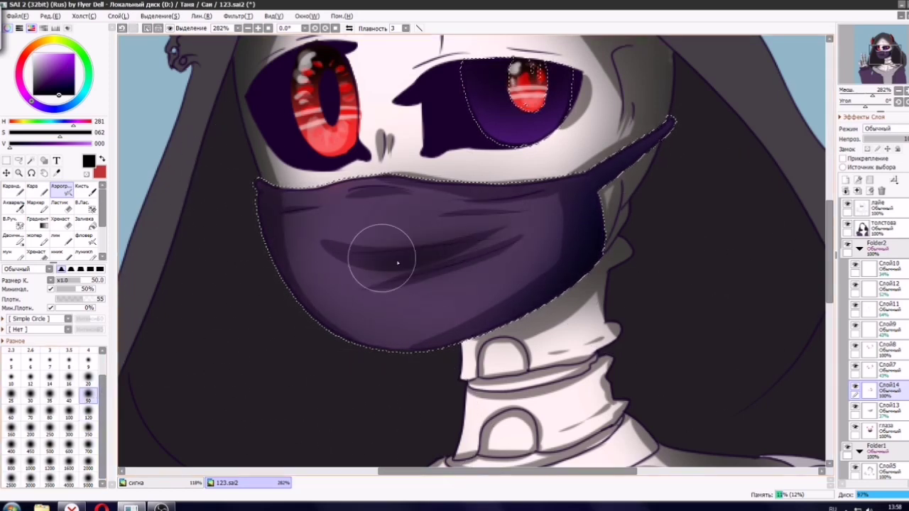
key(ctrl+z)
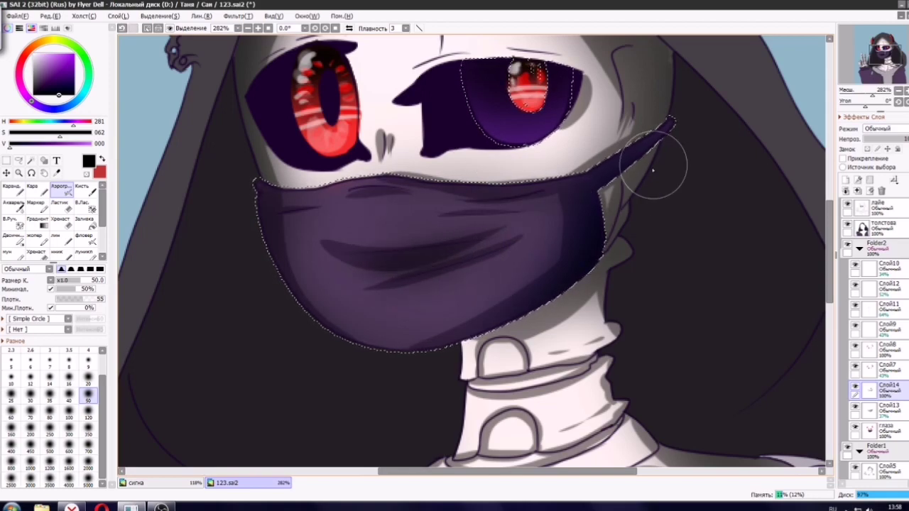
scroll(595, 321, down, 5)
scroll(589, 251, up, 5)
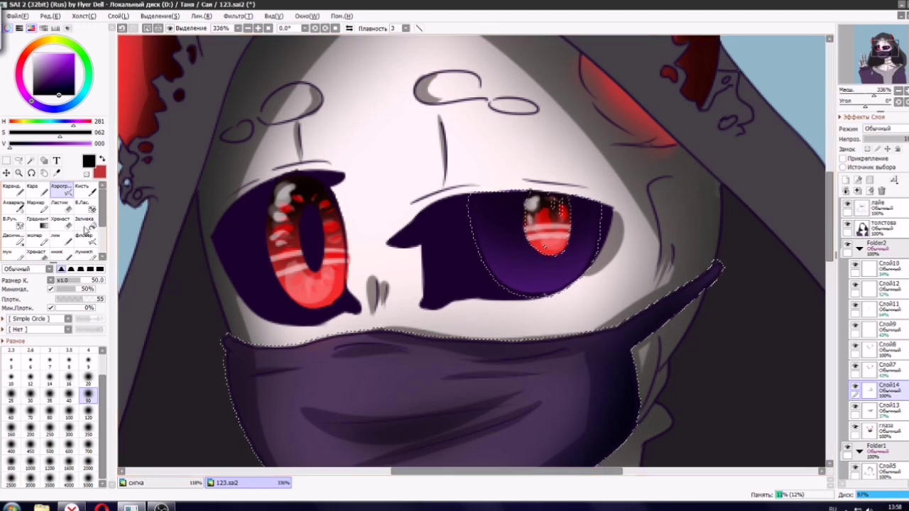
Try a hard dark purple band (H 281, S 74, V 12) across the upper purple iris with the size-50 Кара brush.
click(32, 188)
click(88, 422)
click(72, 88)
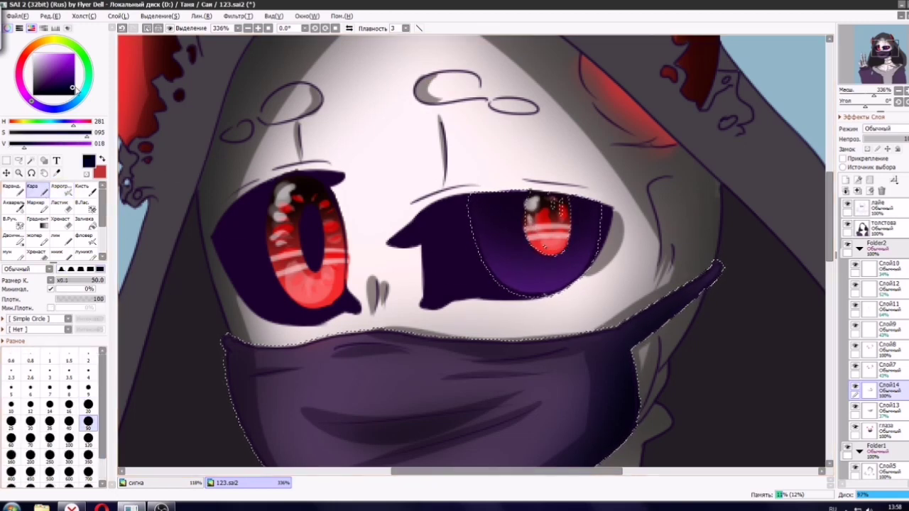
drag(468, 221, 639, 225)
key(ctrl+z)
click(63, 90)
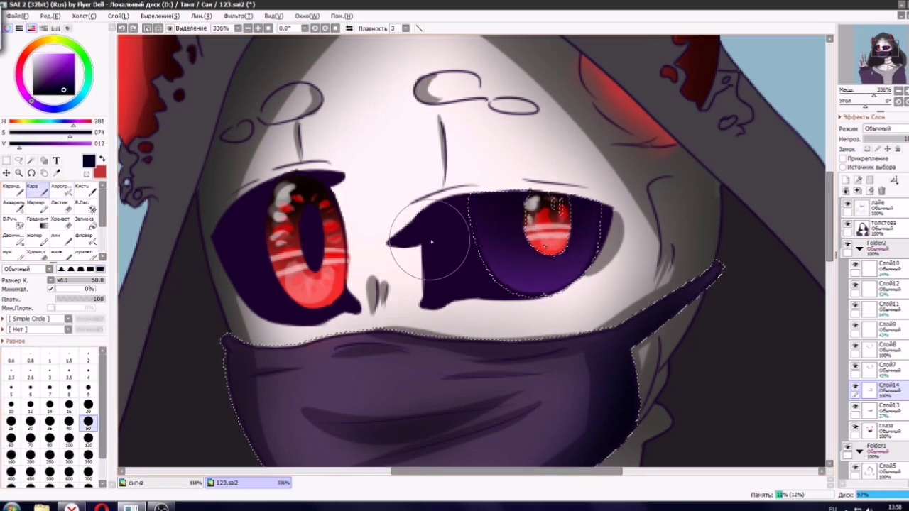
key(ctrl+z)
drag(428, 239, 478, 236)
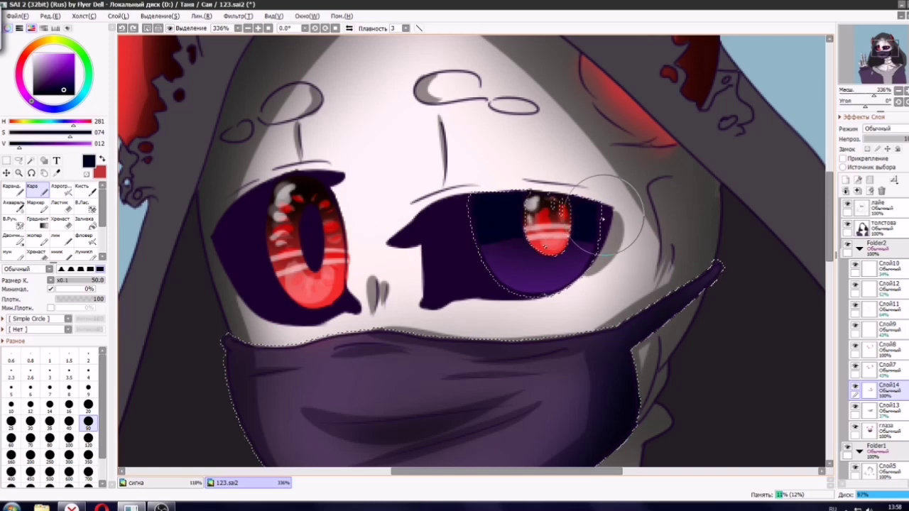
drag(605, 215, 562, 227)
Try black (S 64, V 0) for the upper iris band and undo the band.
click(59, 94)
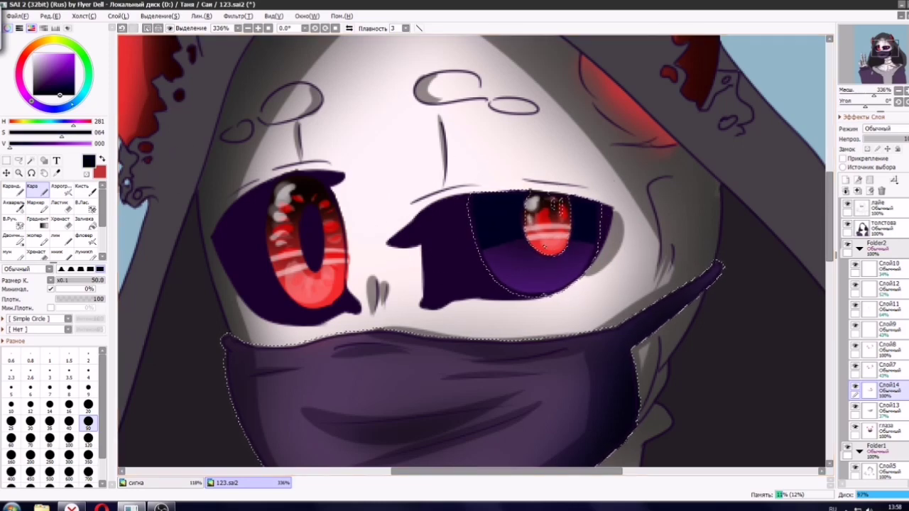
drag(625, 209, 617, 215)
scroll(623, 238, down, 3)
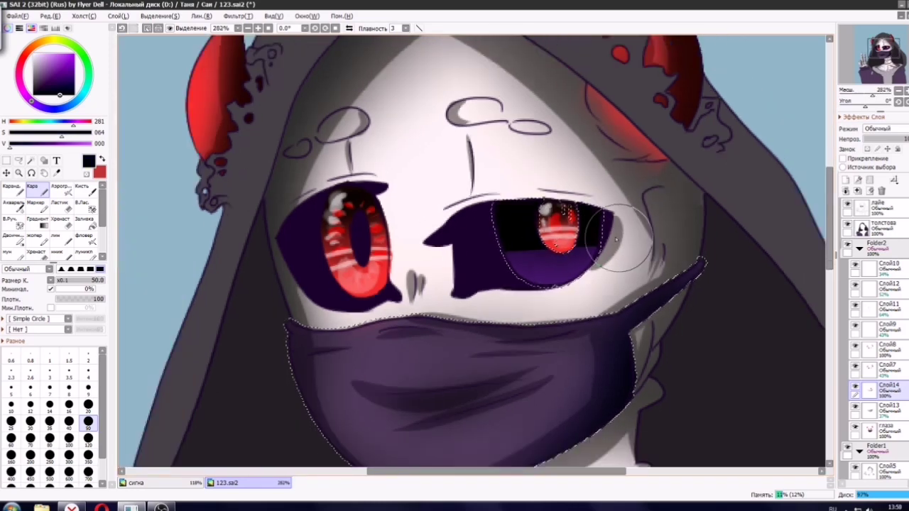
scroll(667, 216, up, 4)
key(ctrl+z)
On a new layer, paint a black size-50 Кара band across the upper purple iris and lower the layer's opacity to 42%.
scroll(569, 222, up, 2)
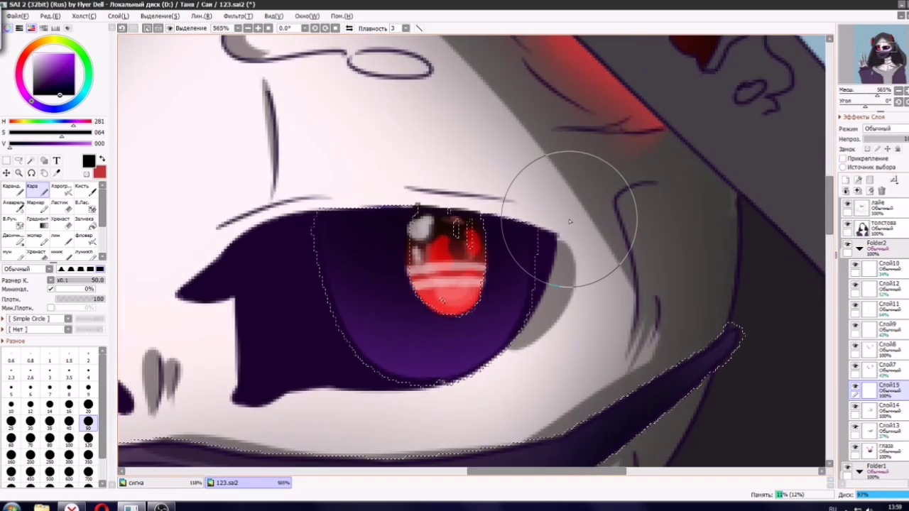
drag(465, 224, 546, 262)
key(ctrl+z)
mouse_move(305, 271)
mouse_down()
mouse_move(595, 248)
mouse_move(659, 252)
mouse_up()
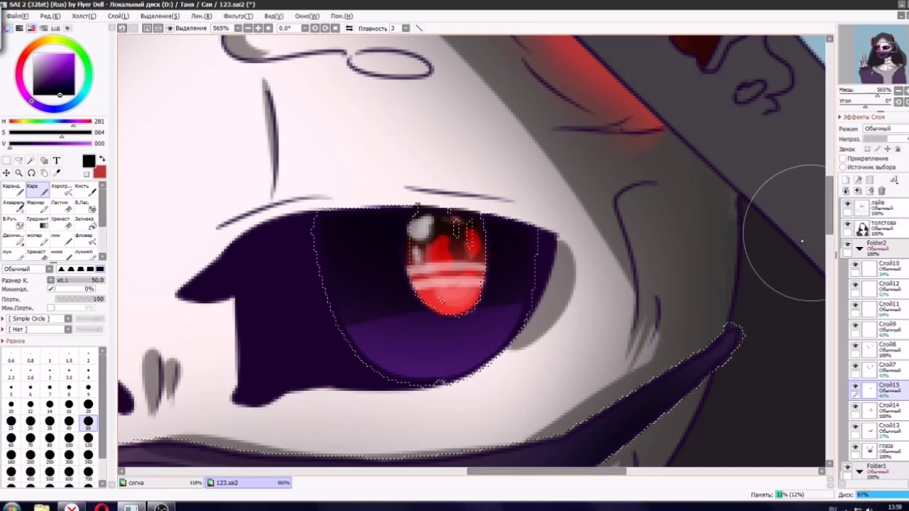
On a new layer, draw pale lilac (S 23, V 77) size-2 rays around the red pupil and lower the layer's opacity to 37%.
click(846, 180)
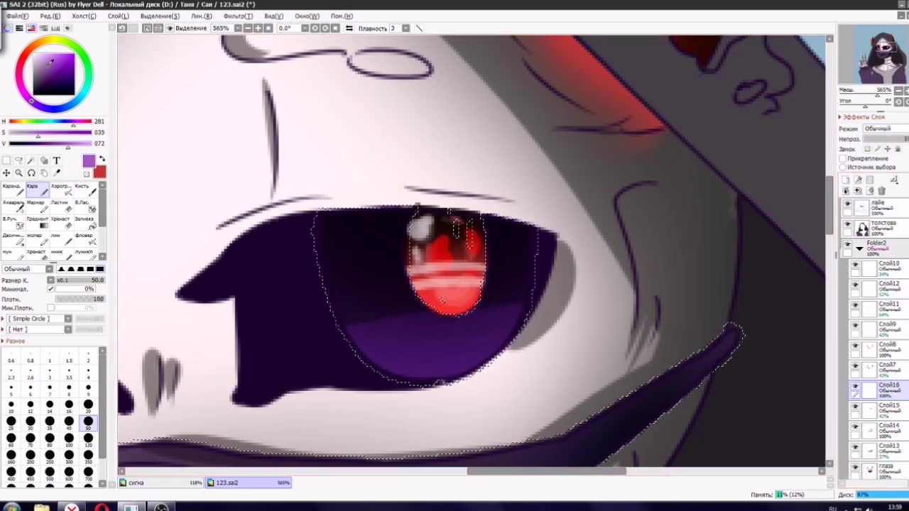
click(88, 355)
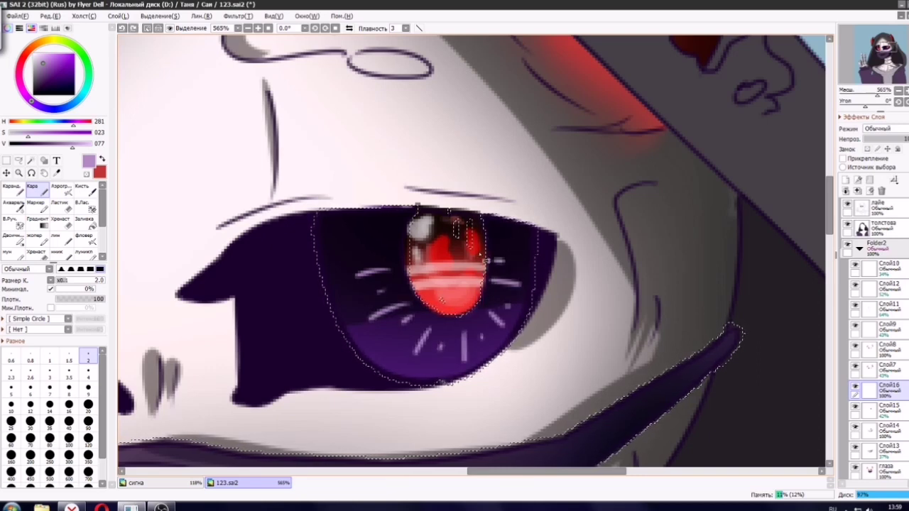
scroll(401, 264, down, 5)
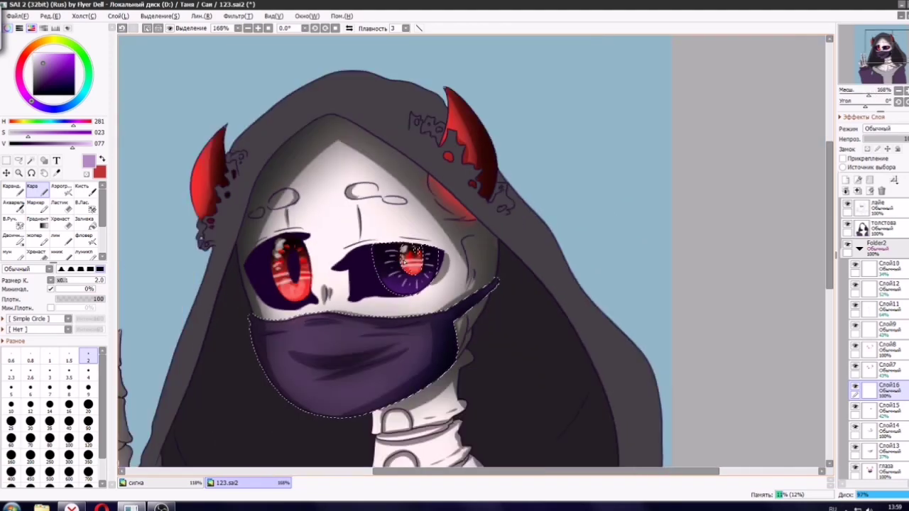
scroll(499, 266, up, 6)
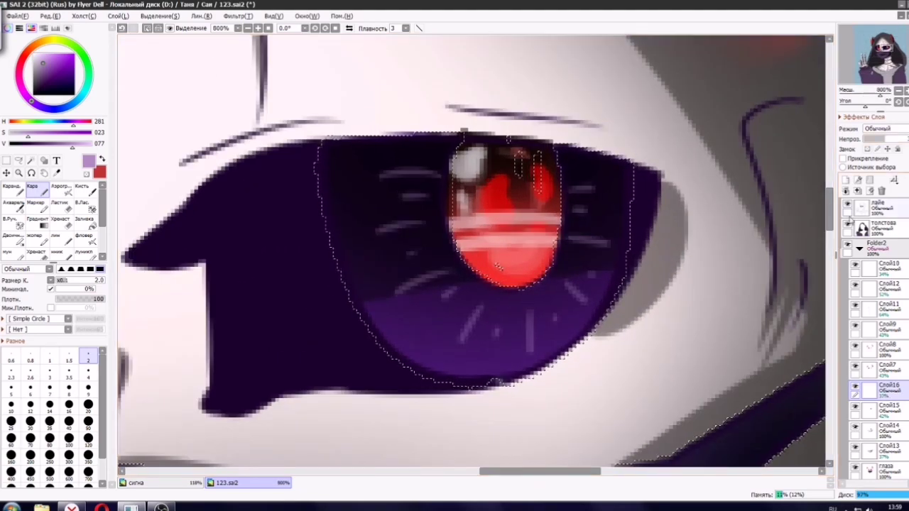
On a new layer, paint long bright purple (H 281, S 56, V 100) size-4 dashes radiating around the red pupil.
scroll(643, 269, up, 1)
drag(46, 62, 56, 53)
click(88, 374)
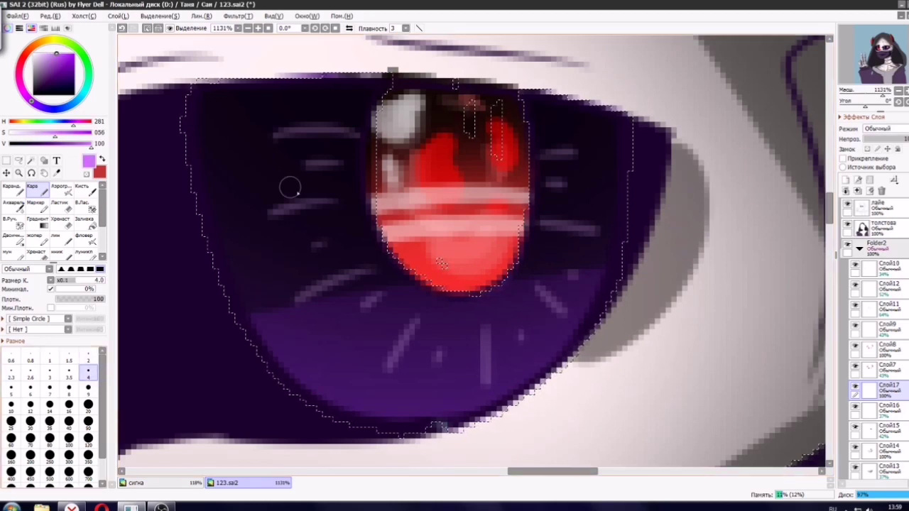
drag(330, 179, 264, 194)
drag(335, 125, 291, 127)
drag(346, 261, 284, 292)
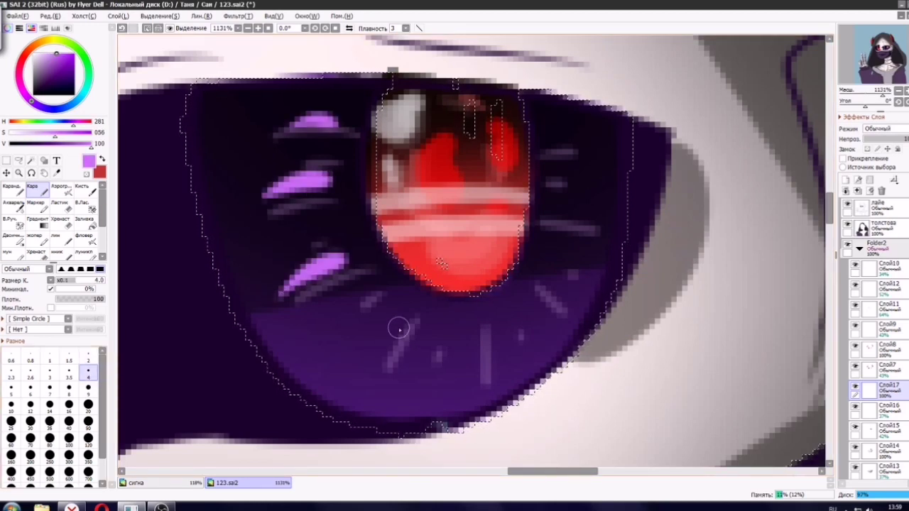
drag(393, 331, 376, 370)
drag(473, 343, 476, 387)
drag(538, 290, 572, 327)
drag(558, 233, 609, 243)
drag(559, 132, 589, 147)
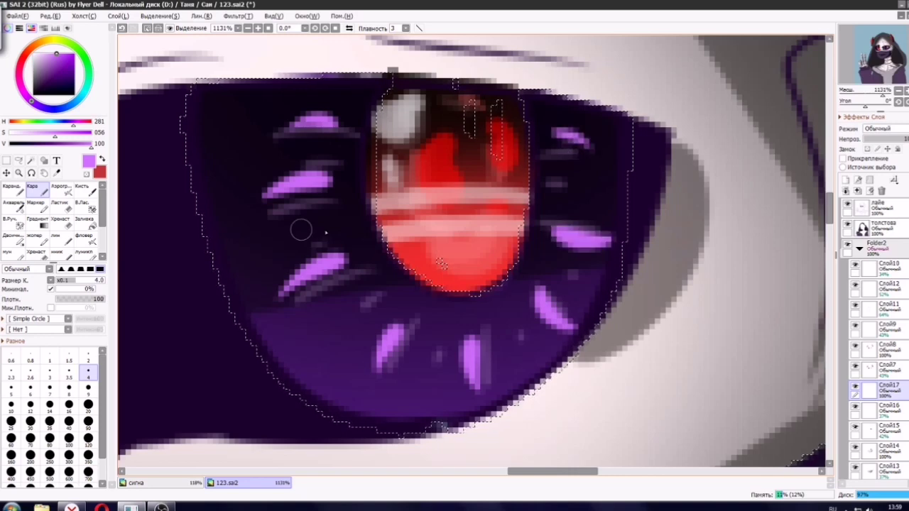
Add short bright purple dashes between the long ones and lower the layer's opacity to 59%.
drag(321, 221, 304, 236)
drag(360, 291, 347, 307)
drag(433, 336, 428, 356)
drag(500, 328, 508, 350)
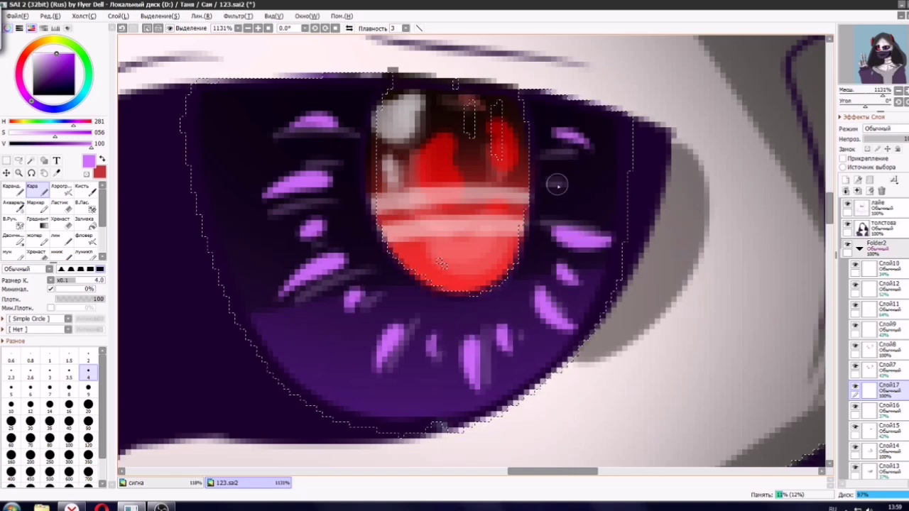
scroll(372, 177, down, 5)
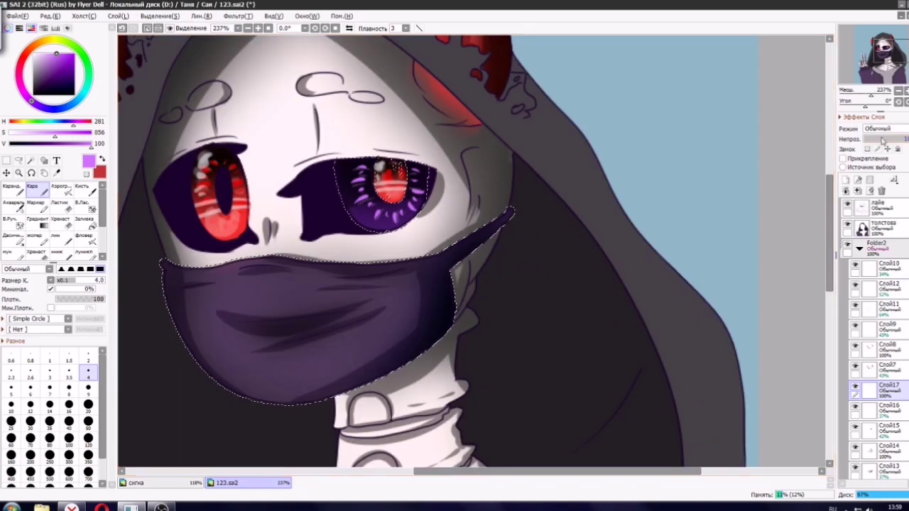
scroll(473, 252, down, 2)
scroll(372, 171, up, 4)
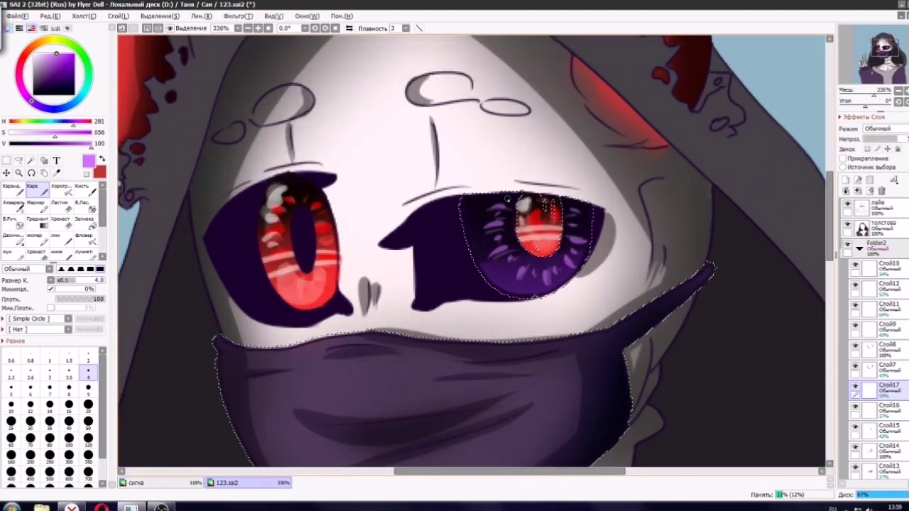
On a new layer, paint light lilac (S 20, V 95) size-9 reflections along the lower and left iris, and lower the layer's opacity to 33%.
click(846, 180)
scroll(682, 273, up, 2)
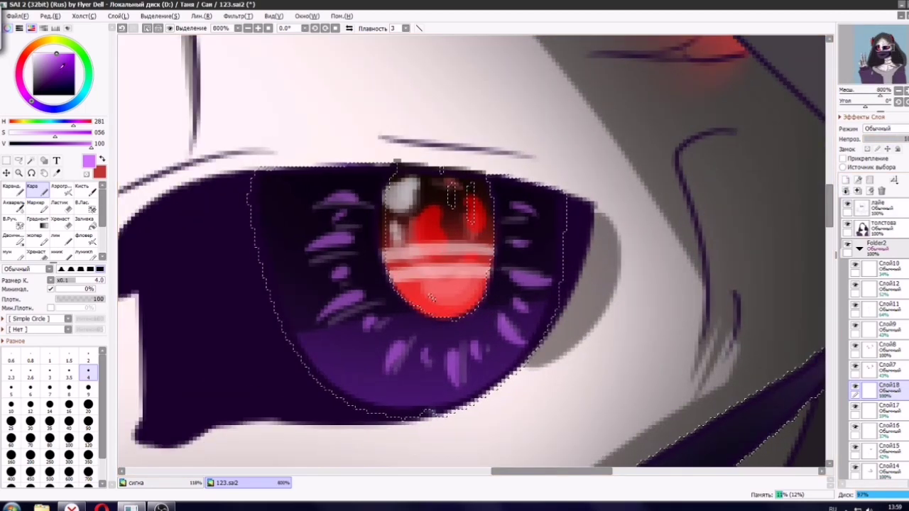
click(42, 55)
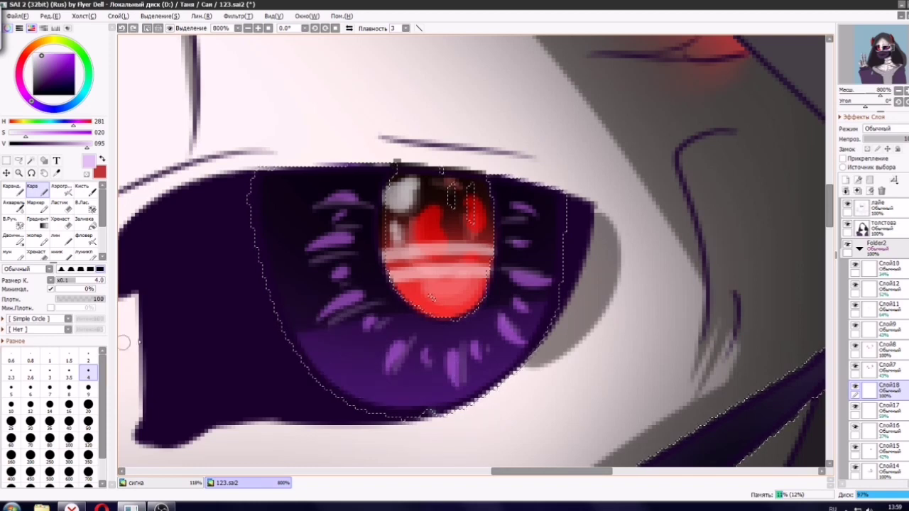
key(bracketright)
key(bracketright)
key(bracketright)
key(bracketright)
key(bracketright)
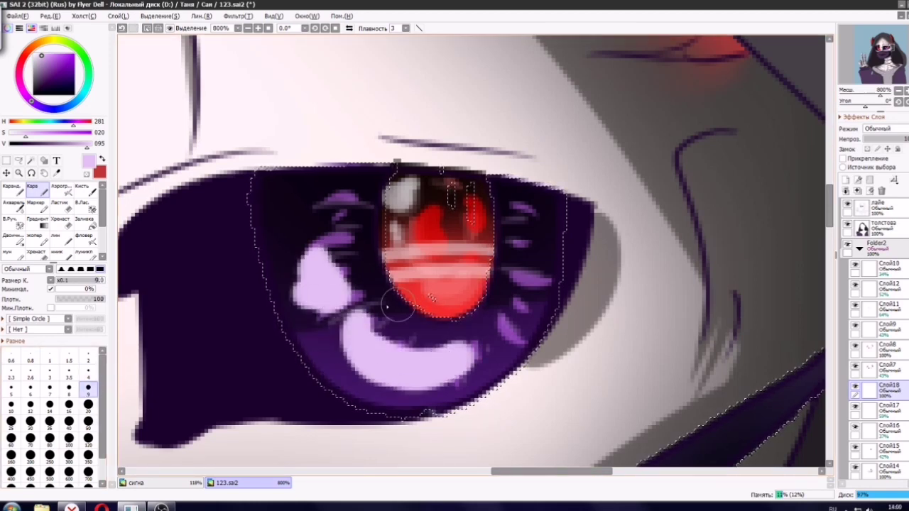
click(884, 140)
On a new layer, paint white size-9 highlight spots along the iris's left side and lower the layer's opacity to 60%.
click(845, 180)
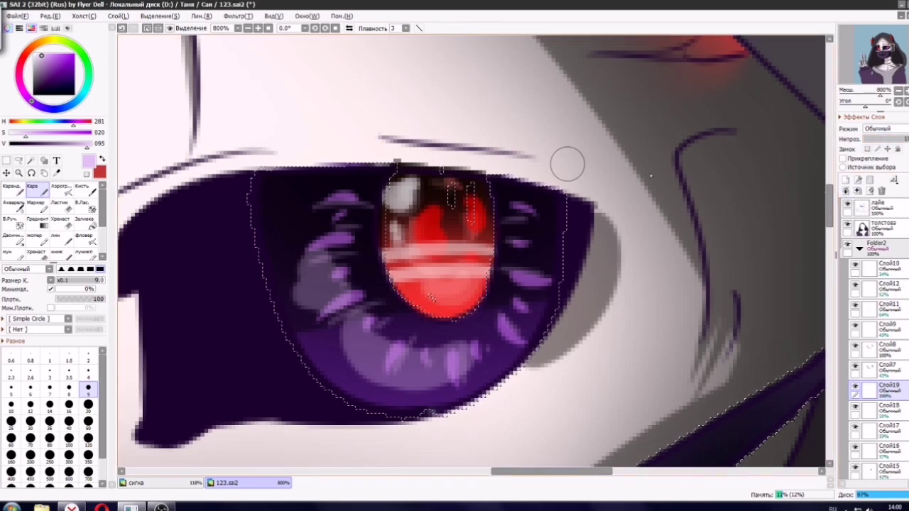
drag(50, 62, 33, 52)
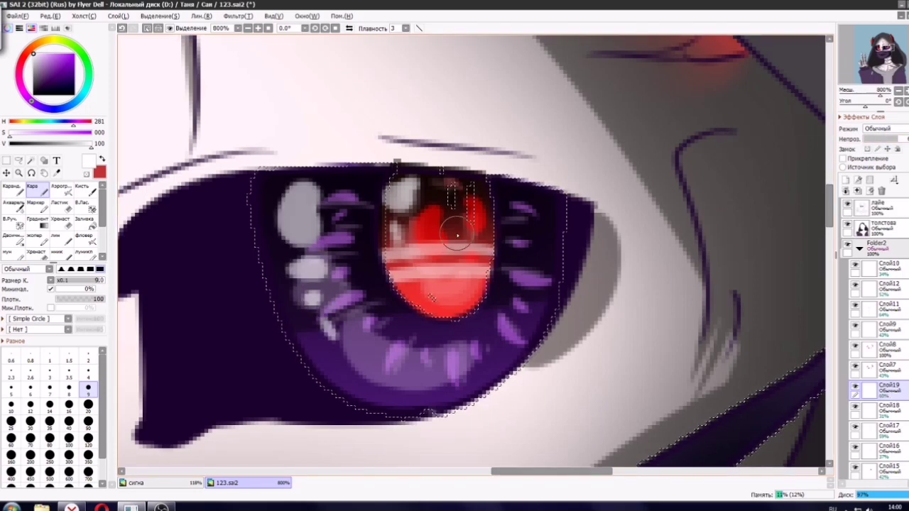
Try airbrushing a bright purple (H 281, S 69, V 100) size-50 glow over the purple iris on a new layer.
scroll(462, 231, down, 13)
scroll(424, 231, up, 2)
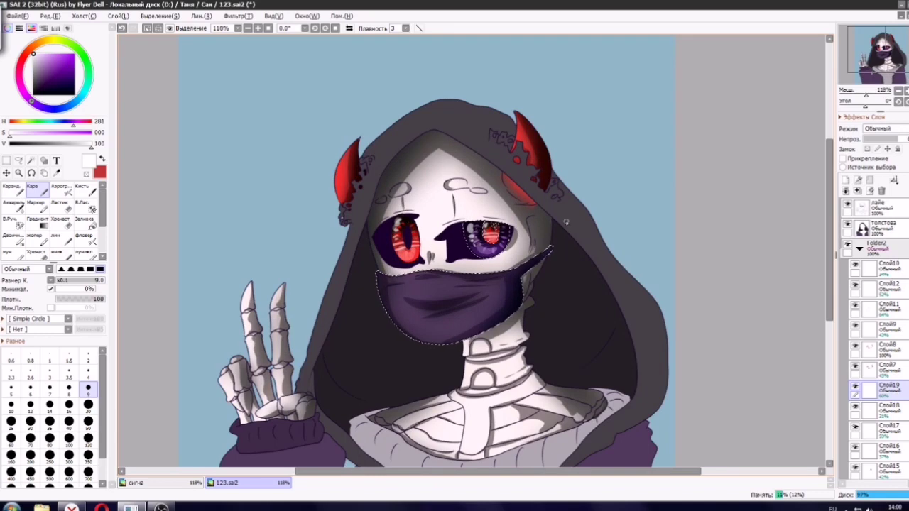
click(846, 181)
click(61, 190)
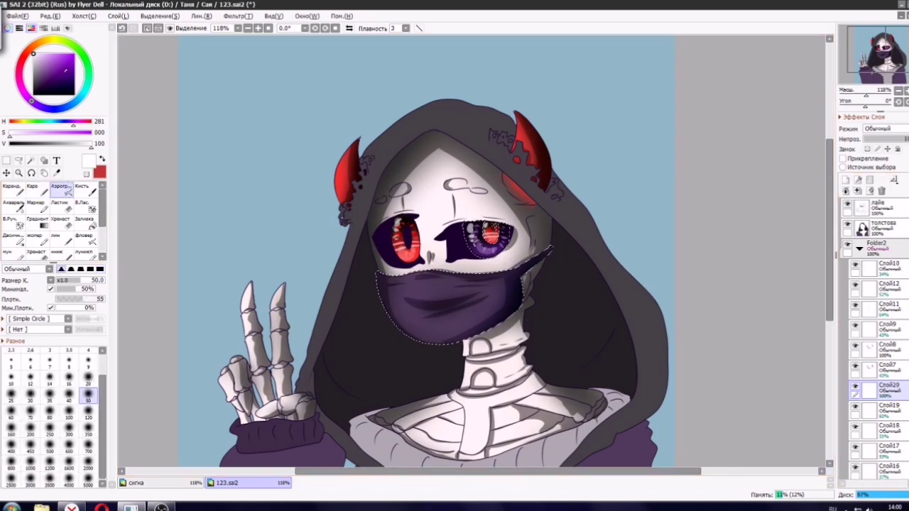
click(61, 54)
scroll(469, 223, up, 8)
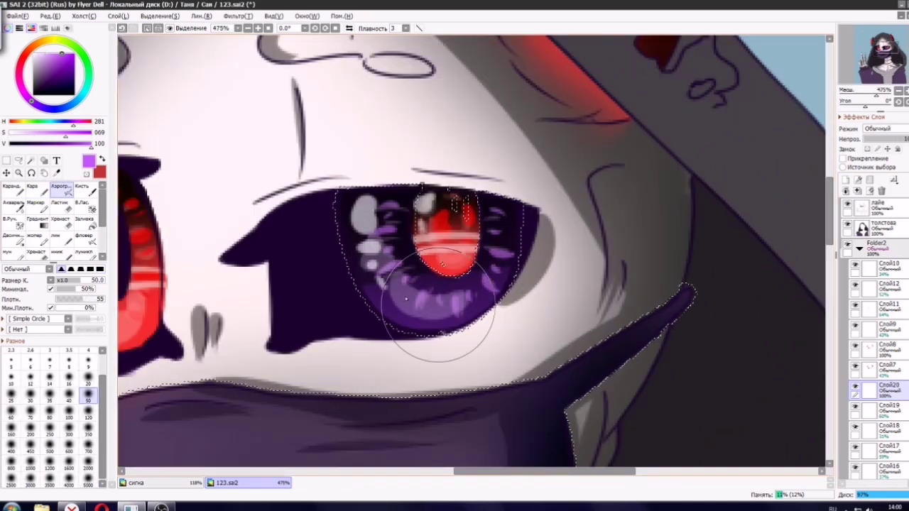
scroll(405, 298, down, 1)
scroll(489, 274, down, 6)
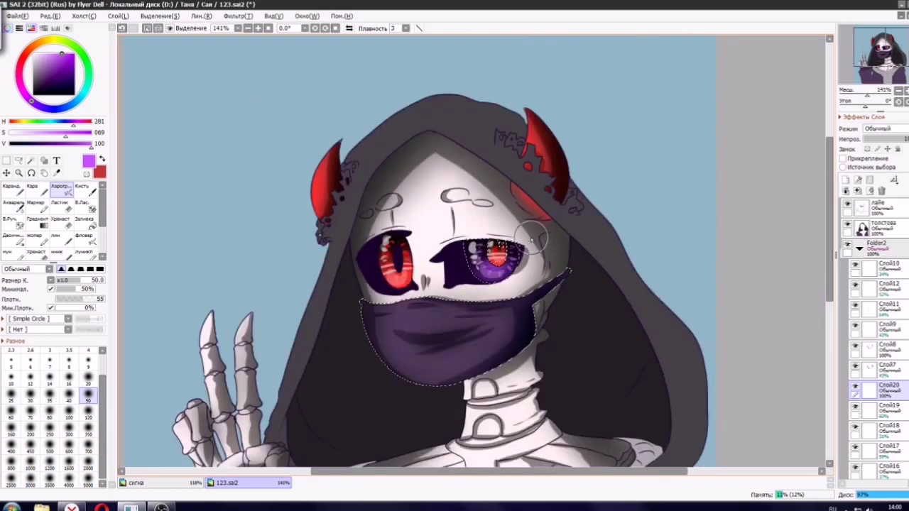
scroll(532, 237, down, 3)
key(ctrl+t)
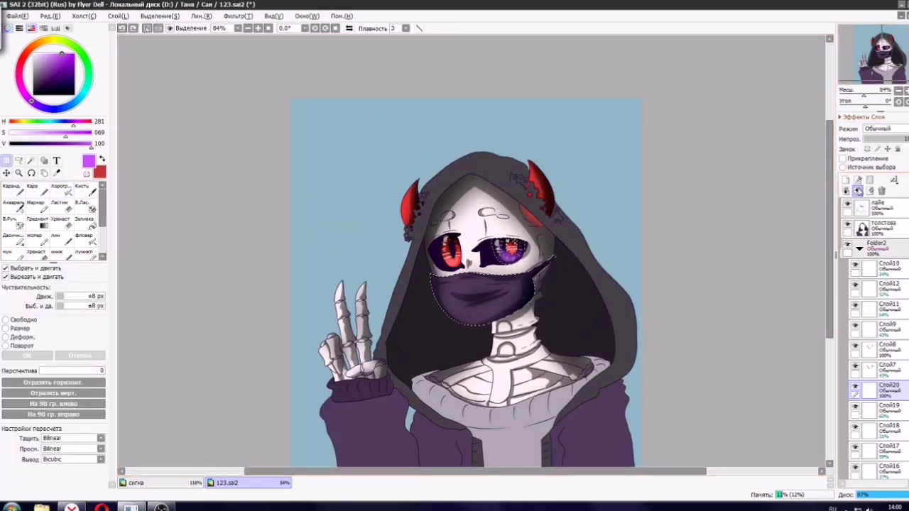
Sample the face mask's base purple (H 281, S 14, V 36) with its shading layers temporarily hidden, and add a new layer for highlights.
click(35, 190)
scroll(505, 305, up, 9)
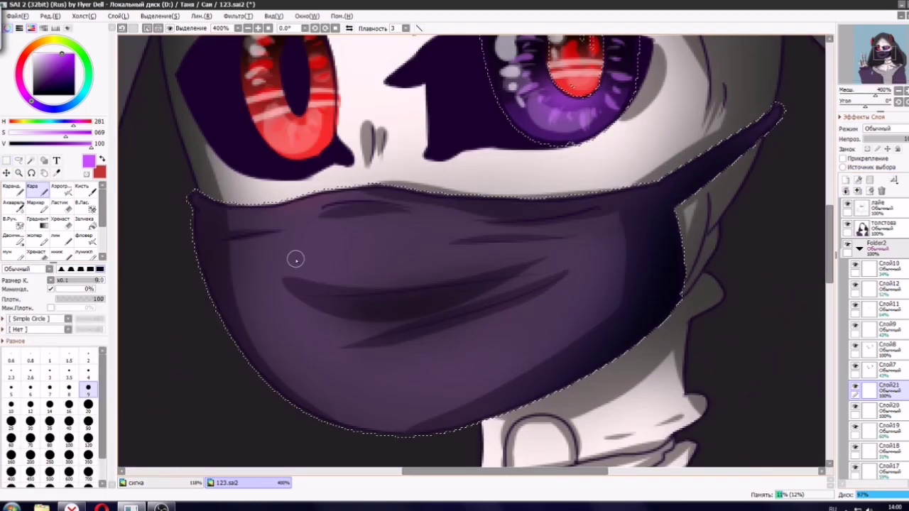
scroll(873, 319, down, 2)
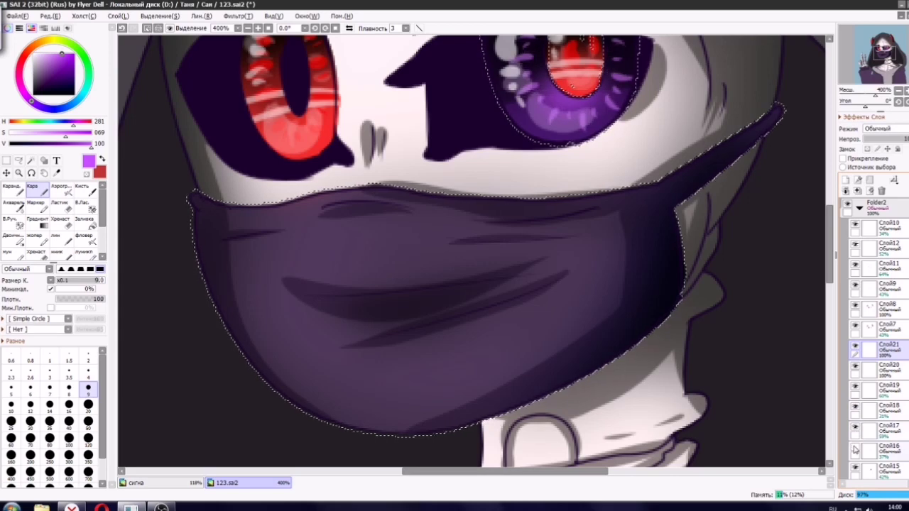
scroll(863, 450, down, 1)
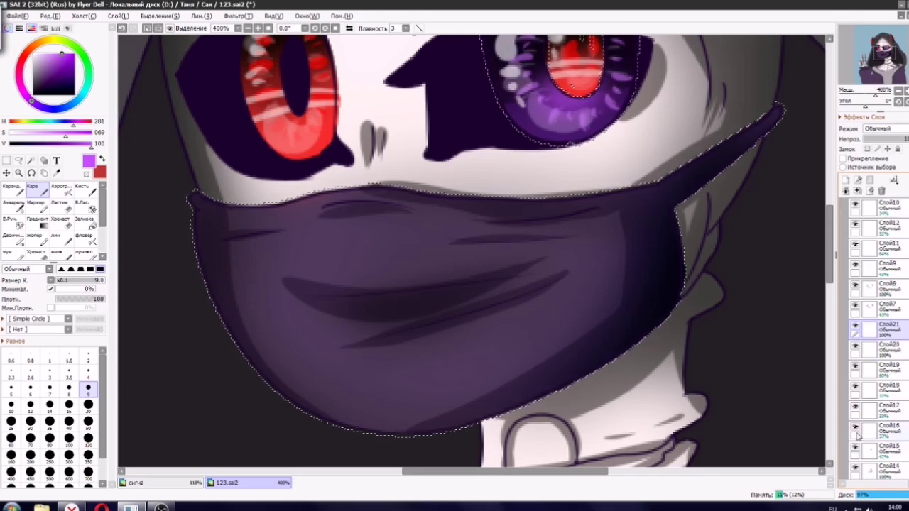
click(857, 468)
right_click(503, 334)
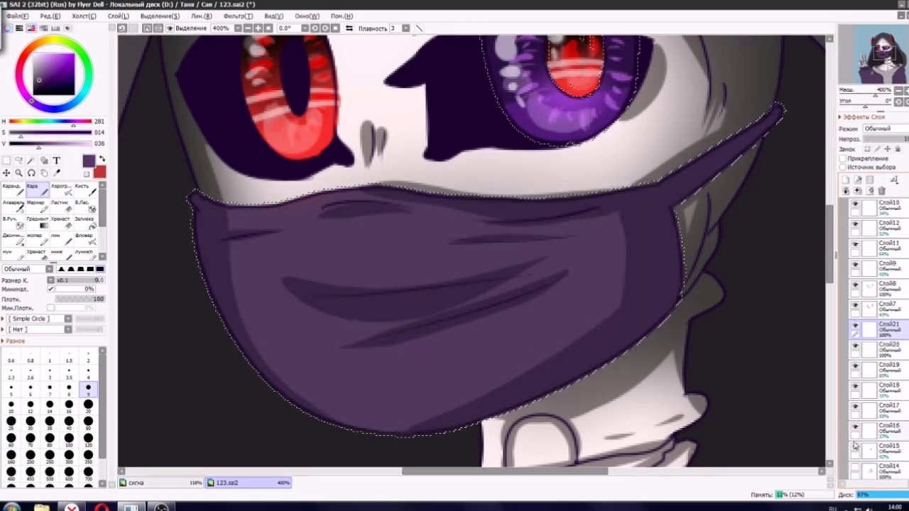
click(846, 190)
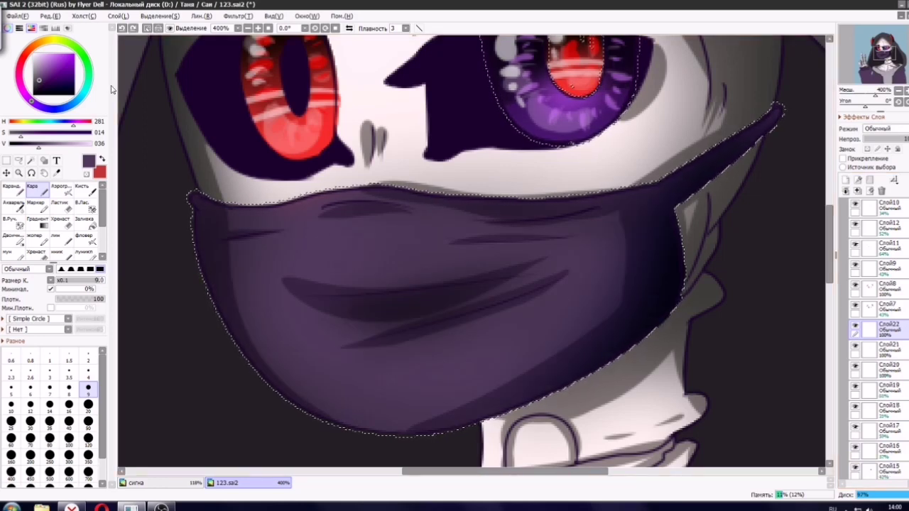
Paint light lilac (H 281, S 14, V 73) size-9 highlights around the face mask's folds, with small spots beside the large ones.
click(75, 145)
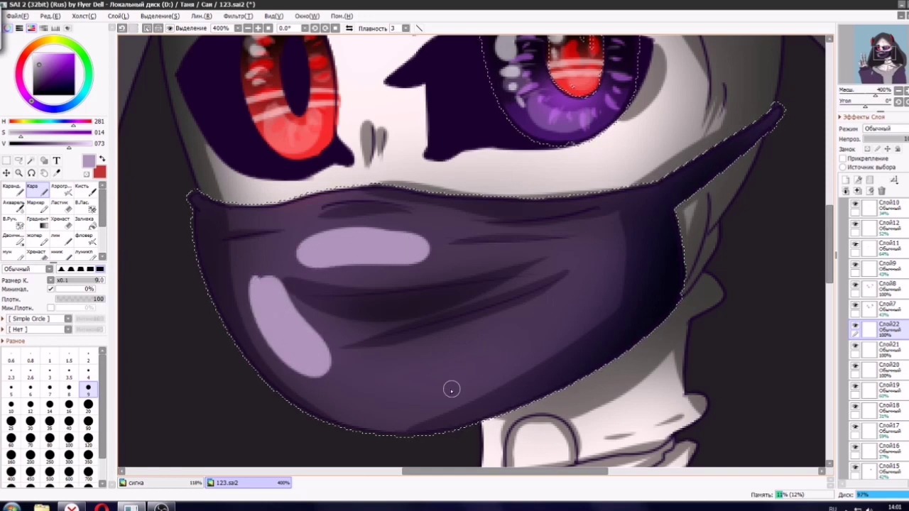
drag(599, 258, 600, 254)
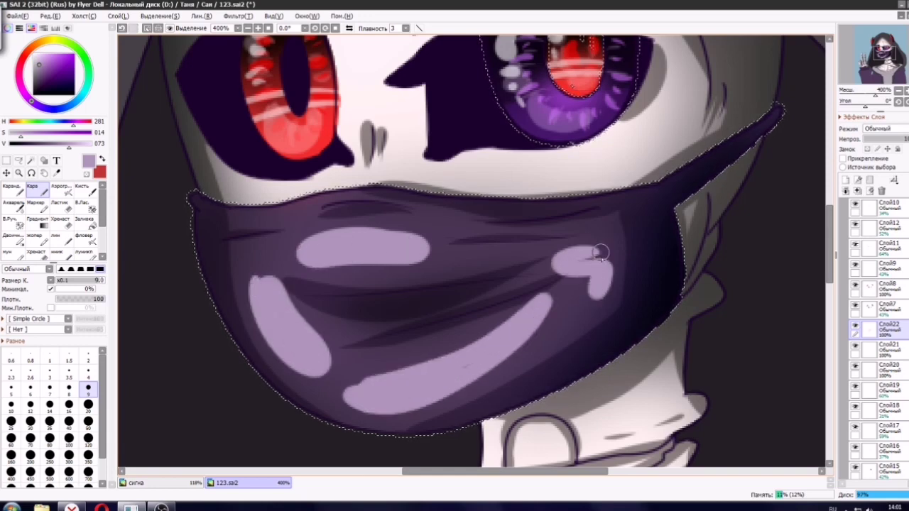
drag(580, 309, 577, 313)
drag(446, 266, 476, 265)
drag(427, 218, 441, 221)
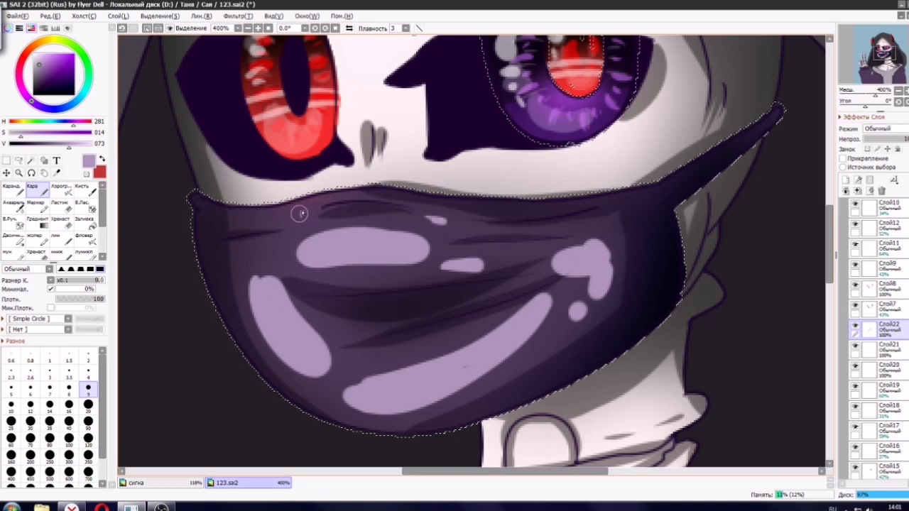
drag(304, 213, 298, 219)
mouse_move(276, 247)
mouse_down()
mouse_move(260, 249)
mouse_move(259, 265)
mouse_up()
drag(350, 392, 343, 393)
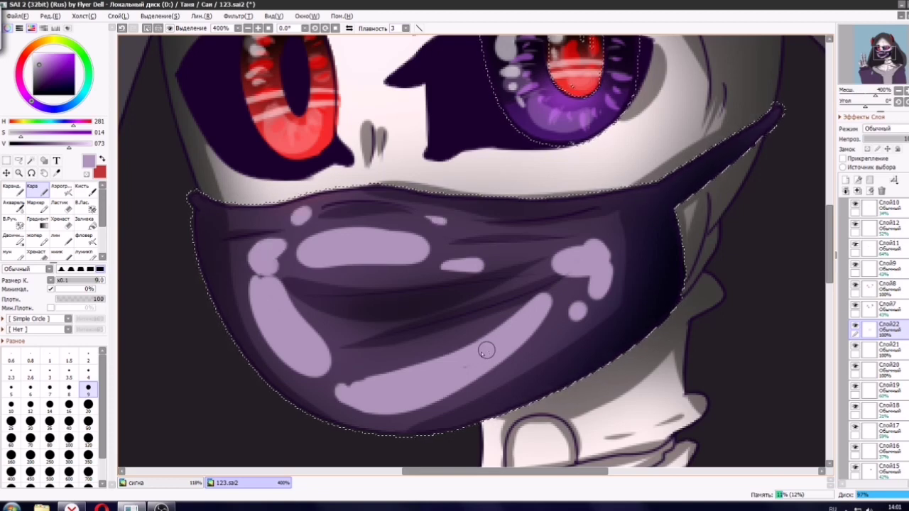
Soften the lilac mask highlights with a Gaussian blur.
scroll(488, 349, down, 4)
click(238, 16)
mouse_move(284, 44)
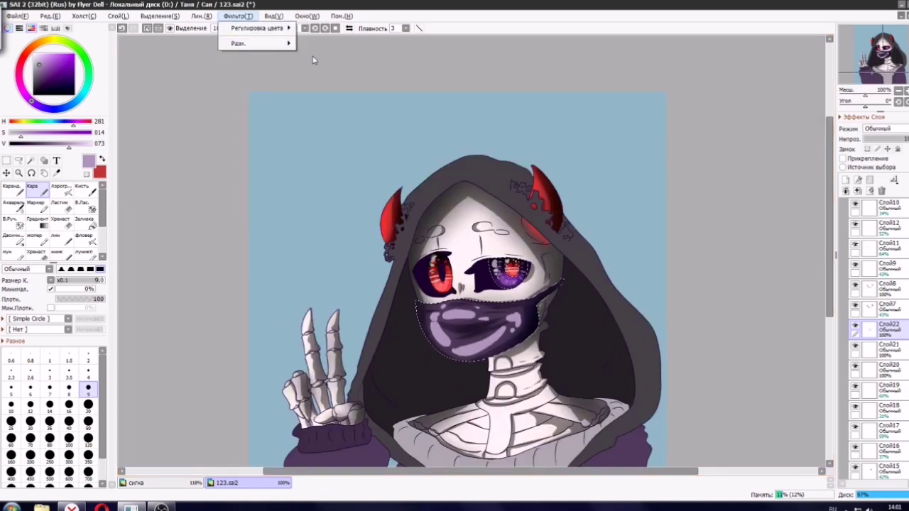
click(332, 45)
click(427, 248)
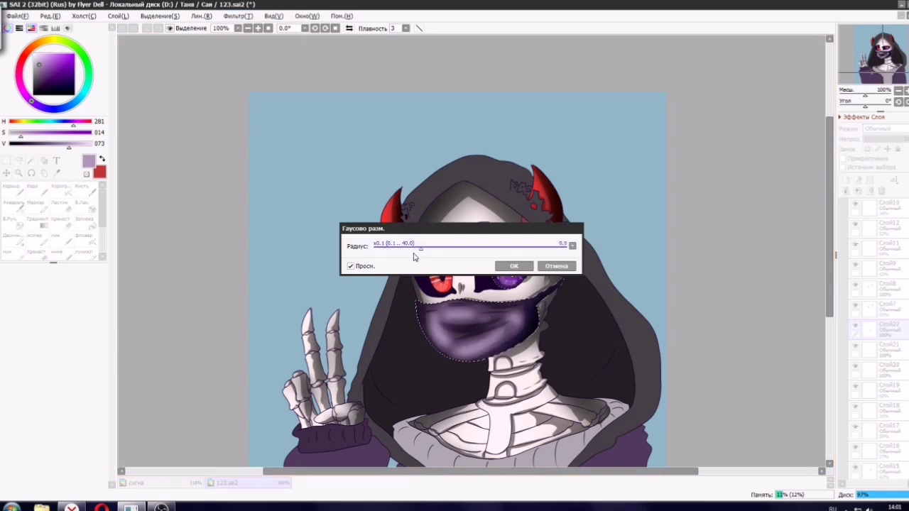
click(514, 265)
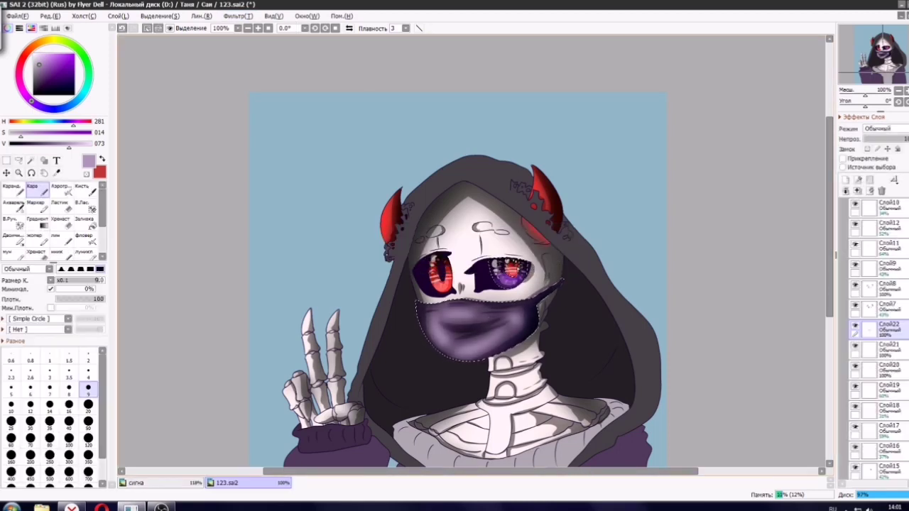
Lower the blurred mask highlight layer's opacity until the highlights are faint, and clear the selection.
click(894, 139)
scroll(553, 277, down, 2)
scroll(522, 305, up, 8)
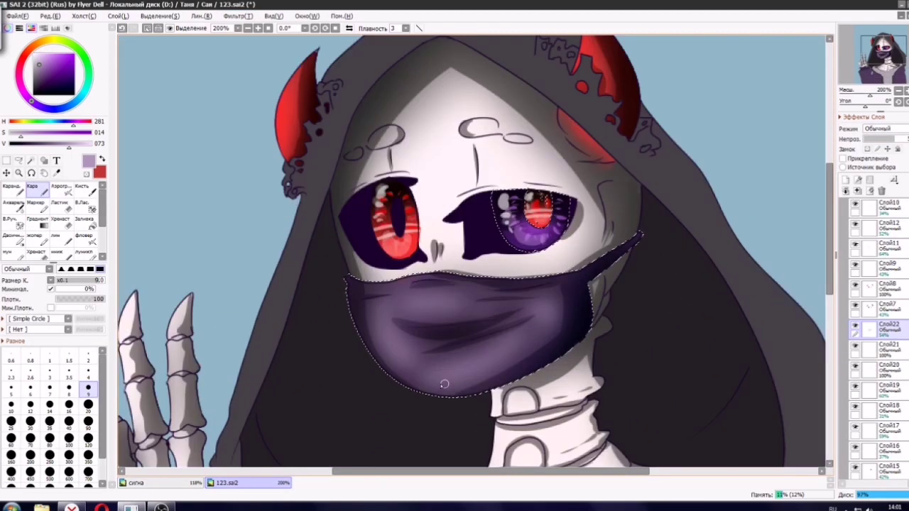
click(61, 187)
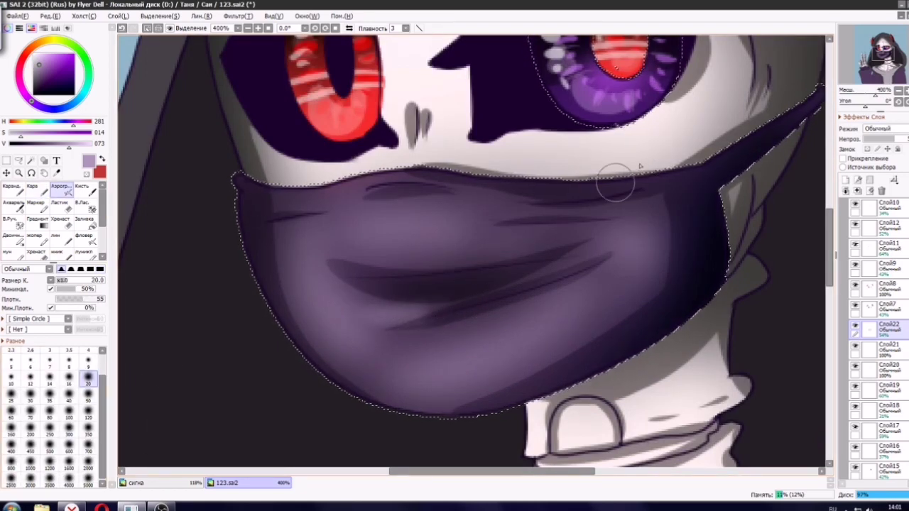
scroll(615, 182, down, 11)
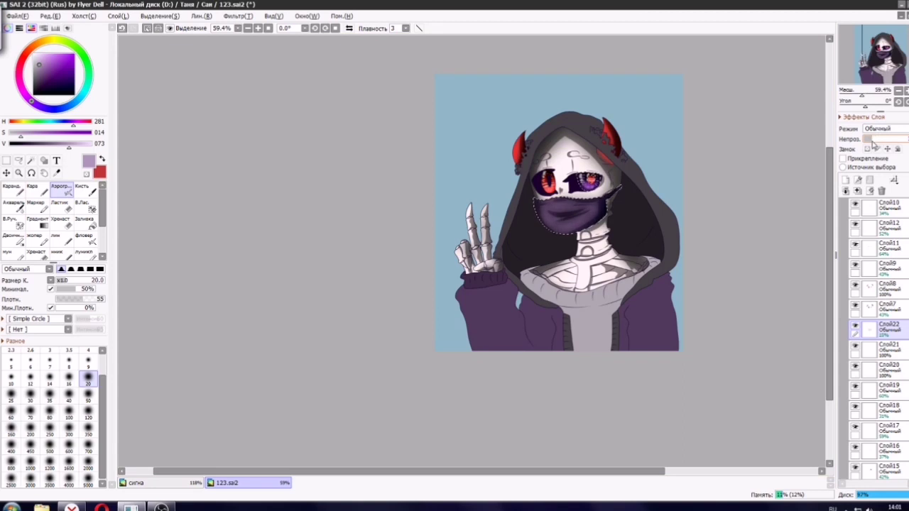
click(7, 161)
click(690, 139)
drag(690, 140, 608, 142)
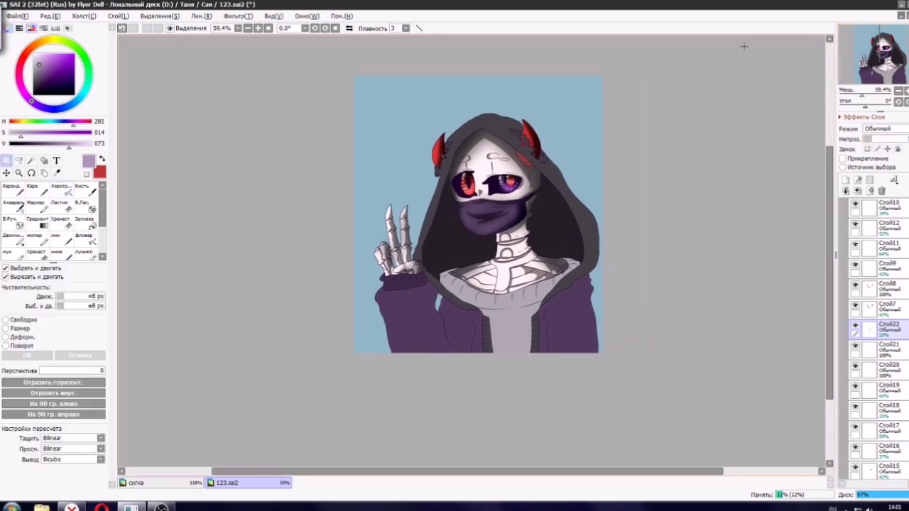
scroll(569, 159, up, 2)
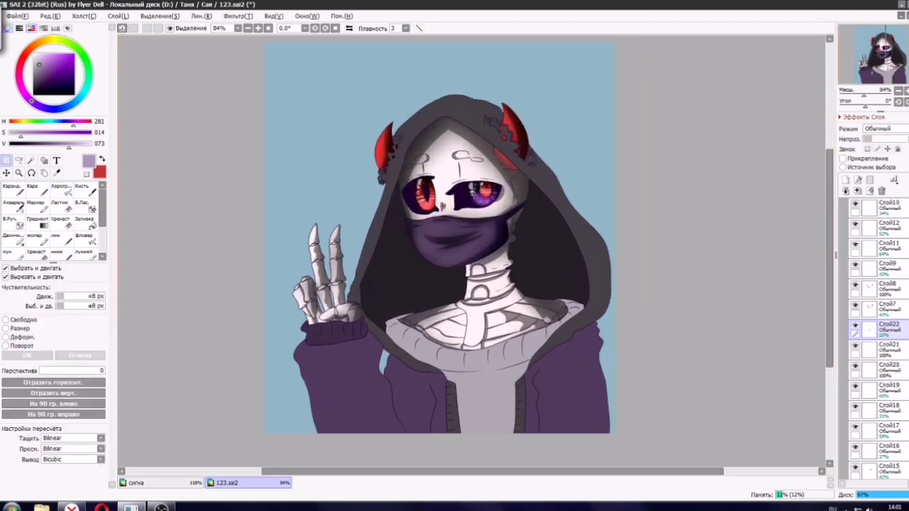
drag(885, 58, 882, 59)
scroll(879, 376, down, 3)
scroll(878, 375, down, 3)
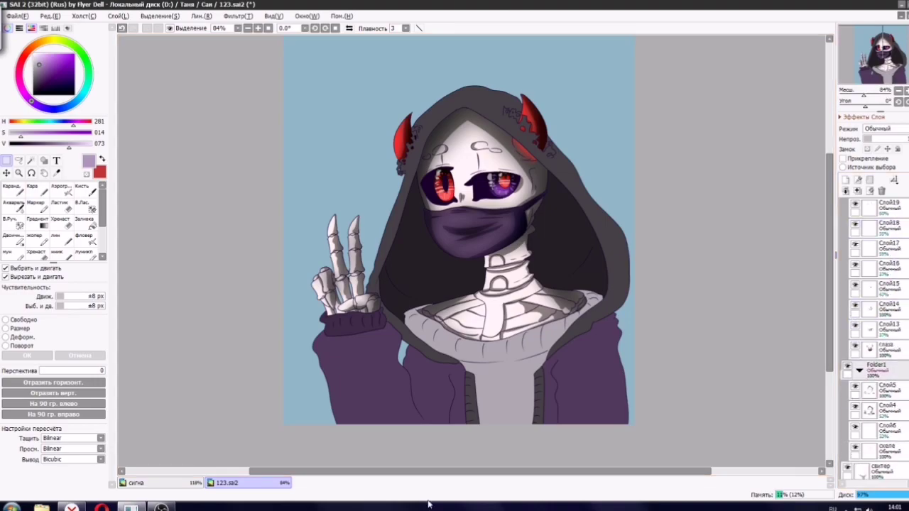
Switch to the browser to skip to the next music track, check the recording in OBS, and return to SAI.
click(72, 507)
click(148, 458)
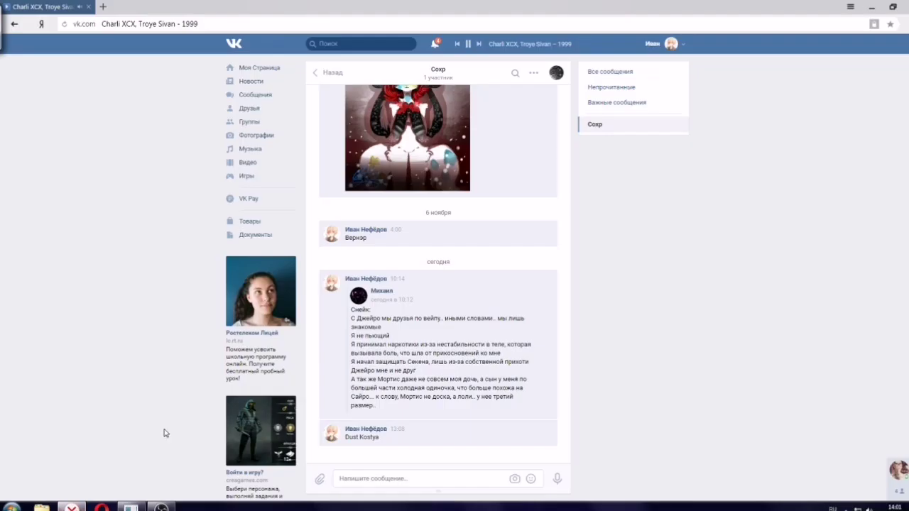
click(479, 45)
click(161, 507)
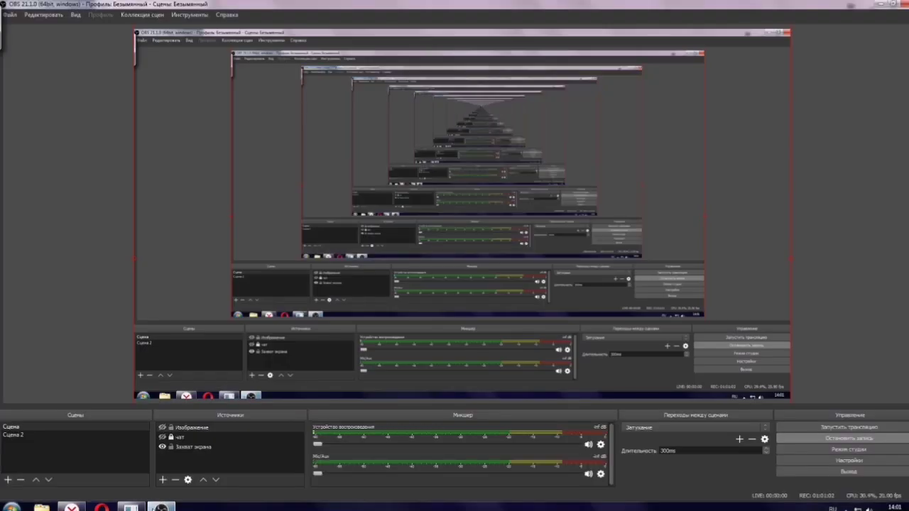
click(139, 507)
key(alt+Tab)
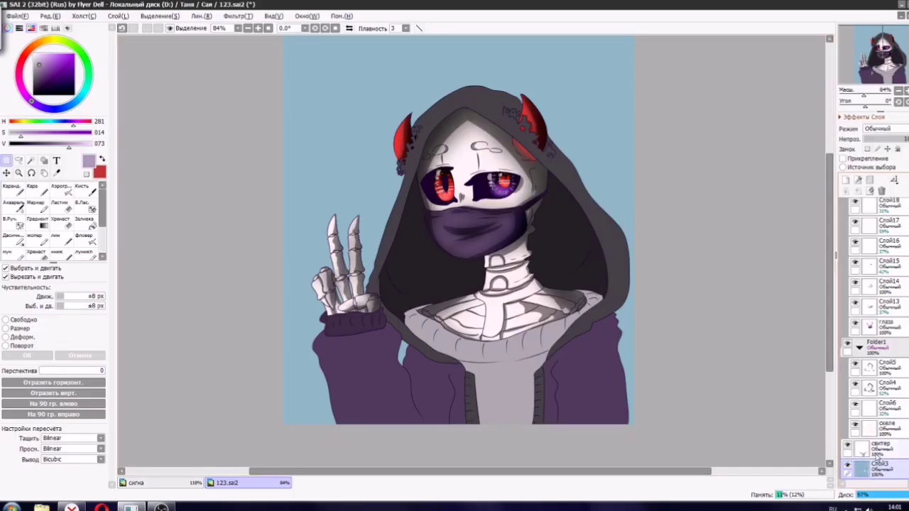
Select the grey sweater area on the свитер layer with the Magic Wand and place that layer in a new folder.
click(878, 432)
click(877, 451)
scroll(885, 409, up, 2)
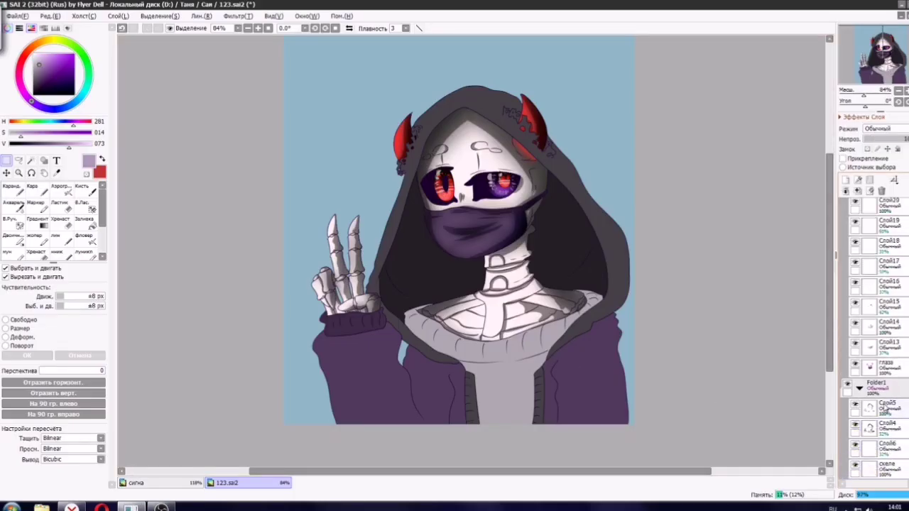
scroll(885, 408, down, 2)
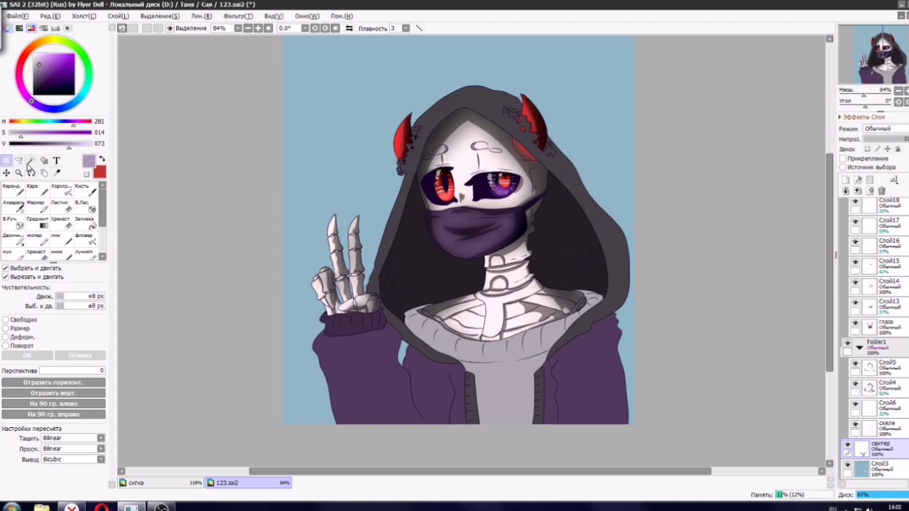
click(30, 162)
click(454, 347)
click(871, 181)
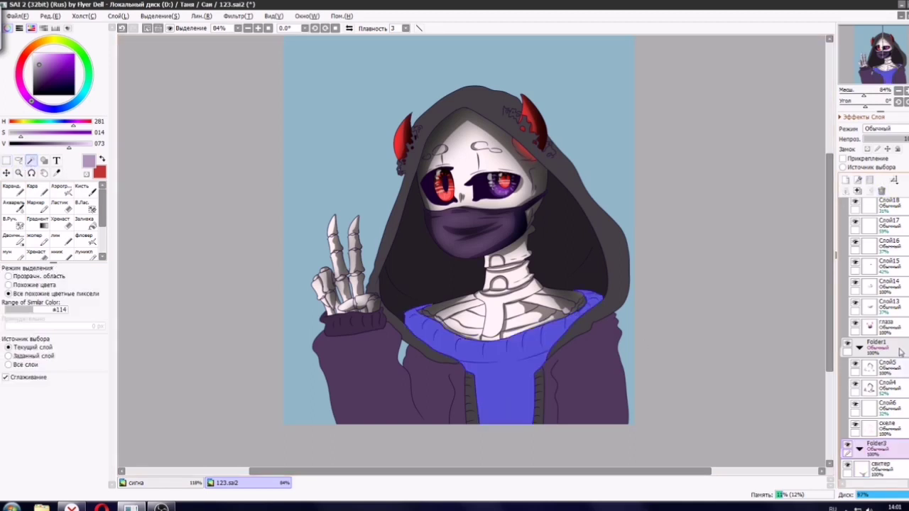
drag(876, 456, 876, 454)
click(881, 469)
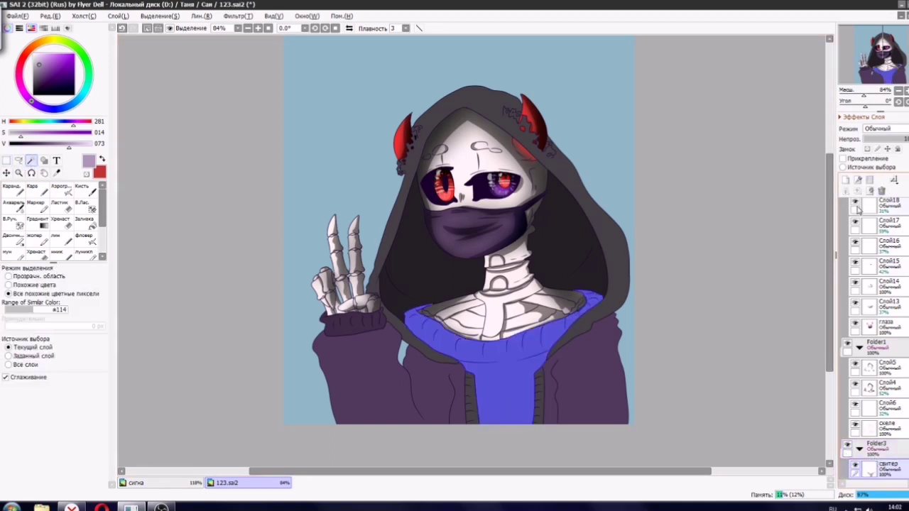
On a new layer above the sweater, paint near-black shadows along the collar's edges and rib folds with a size 20 brush.
click(845, 181)
click(39, 193)
scroll(546, 334, up, 4)
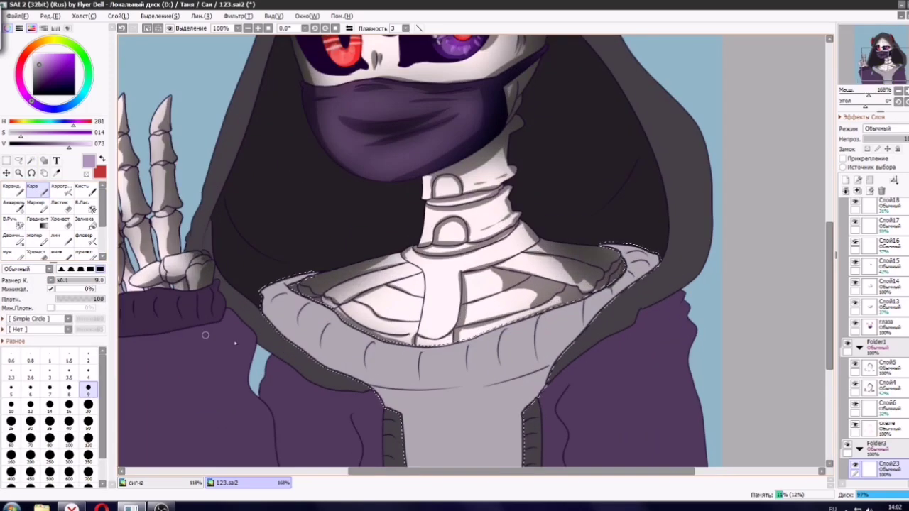
right_click(466, 412)
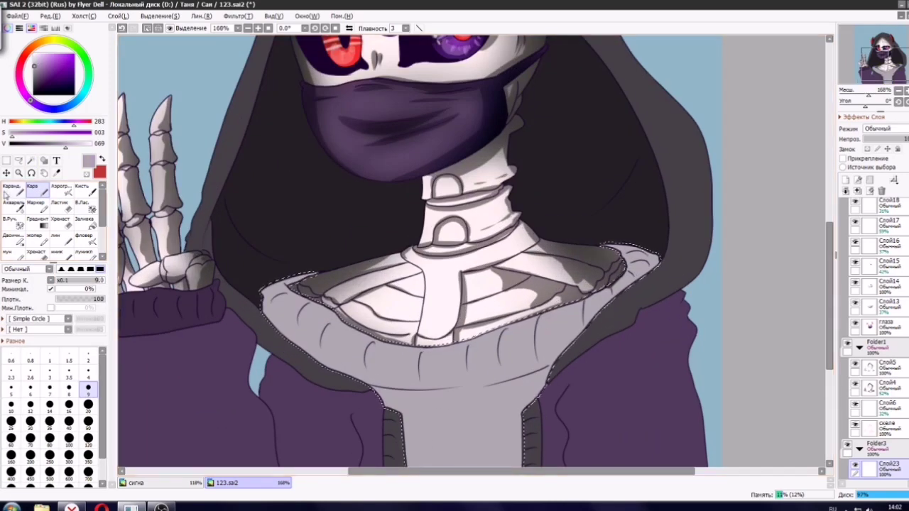
click(25, 146)
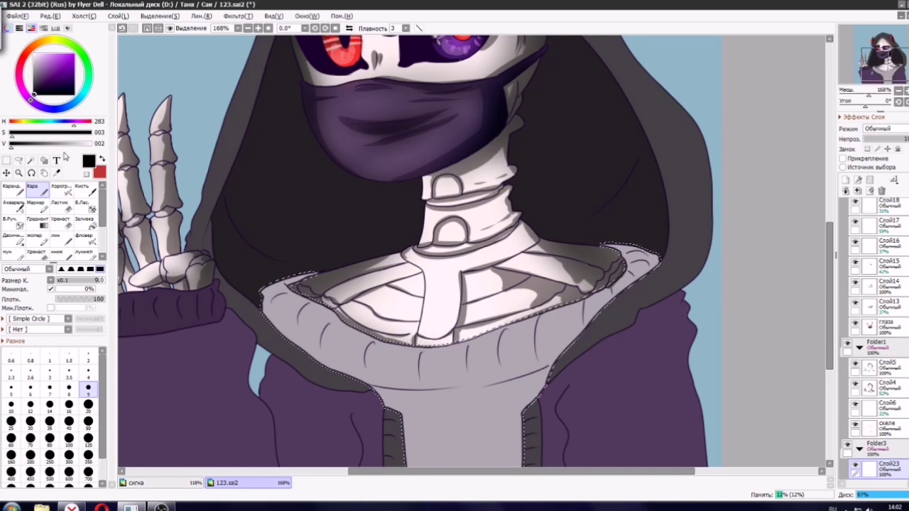
click(88, 404)
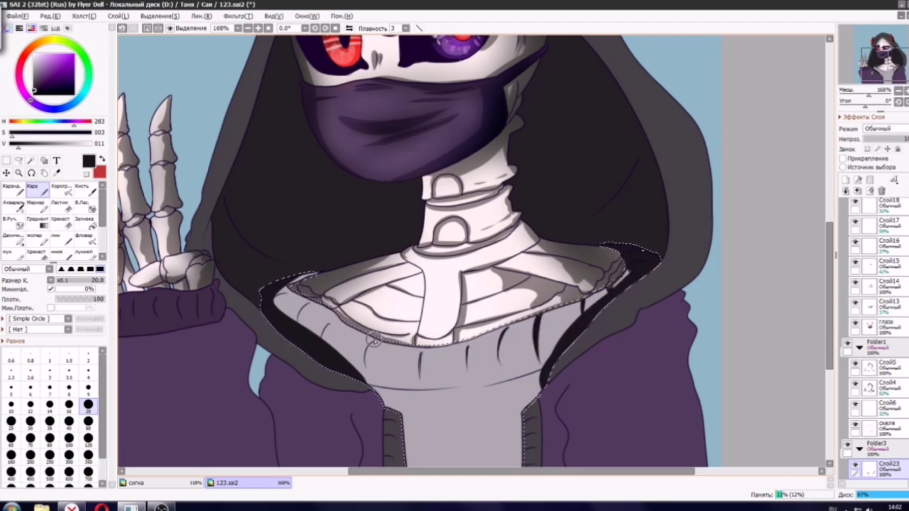
drag(307, 304, 291, 316)
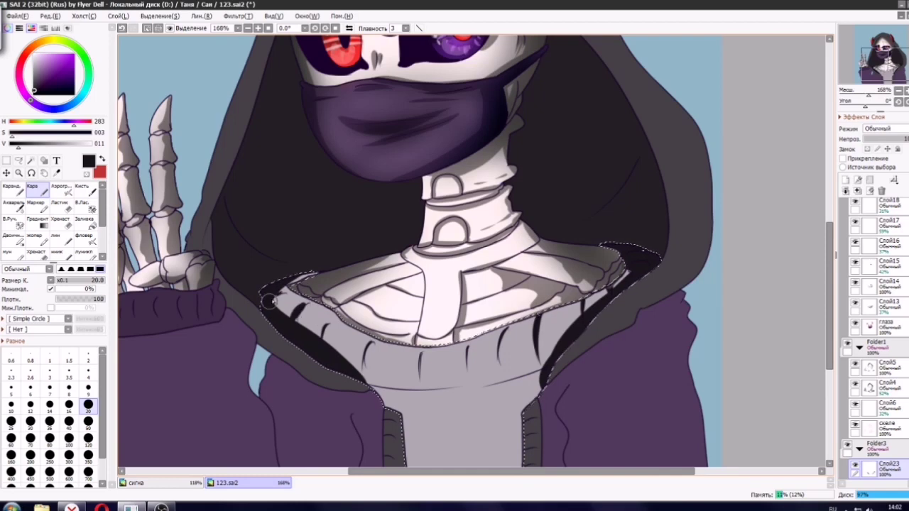
Paint a dark diagonal shadow down the sweater's front and below the collar seam, and lower the shadow layer's opacity.
drag(764, 252, 815, 112)
mouse_move(406, 236)
mouse_down()
mouse_move(443, 266)
mouse_move(455, 445)
mouse_up()
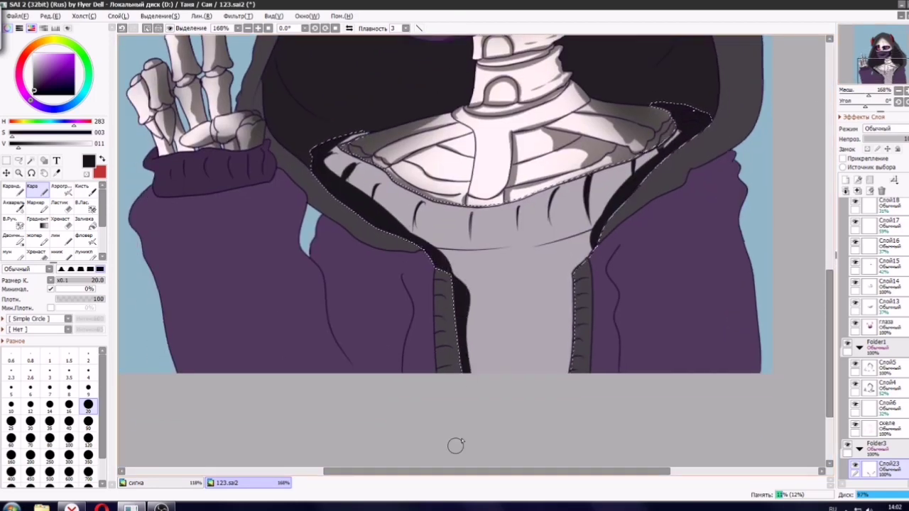
key(ctrl+z)
mouse_move(404, 233)
mouse_down()
mouse_move(453, 277)
mouse_move(457, 390)
mouse_up()
mouse_move(613, 198)
mouse_down()
mouse_move(583, 289)
mouse_move(598, 231)
mouse_move(576, 277)
mouse_up()
key(ctrl+z)
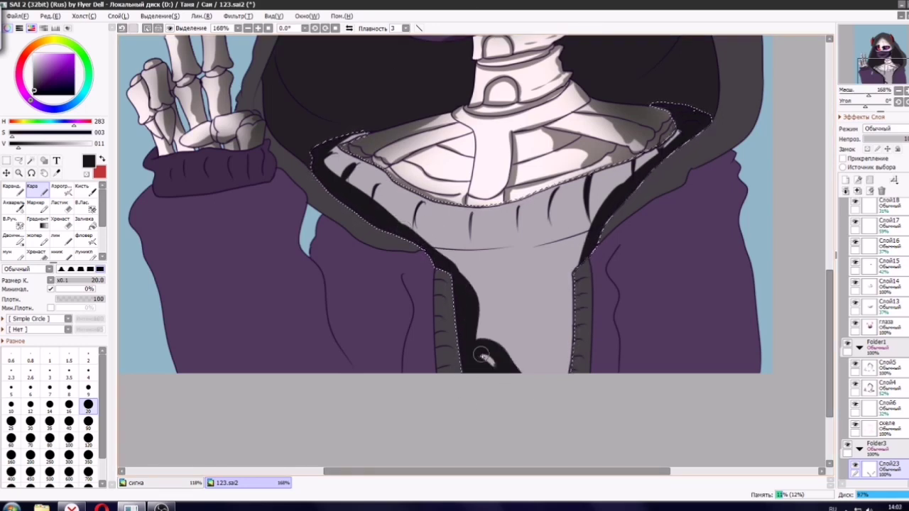
mouse_move(427, 260)
mouse_down()
mouse_move(460, 290)
mouse_move(499, 352)
mouse_up()
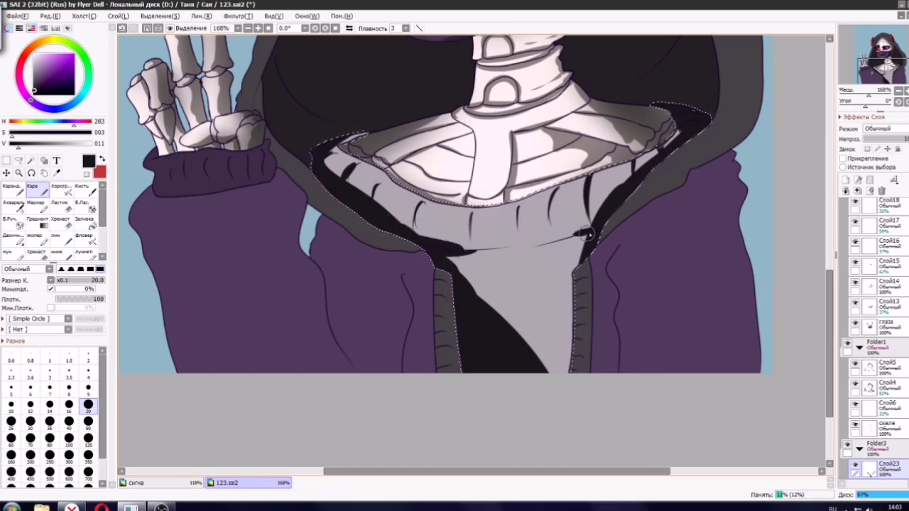
drag(898, 142, 900, 143)
On another new layer, deepen the collar and front shadows with a near-black airbrush at size 120, undoing the last stroke.
click(845, 180)
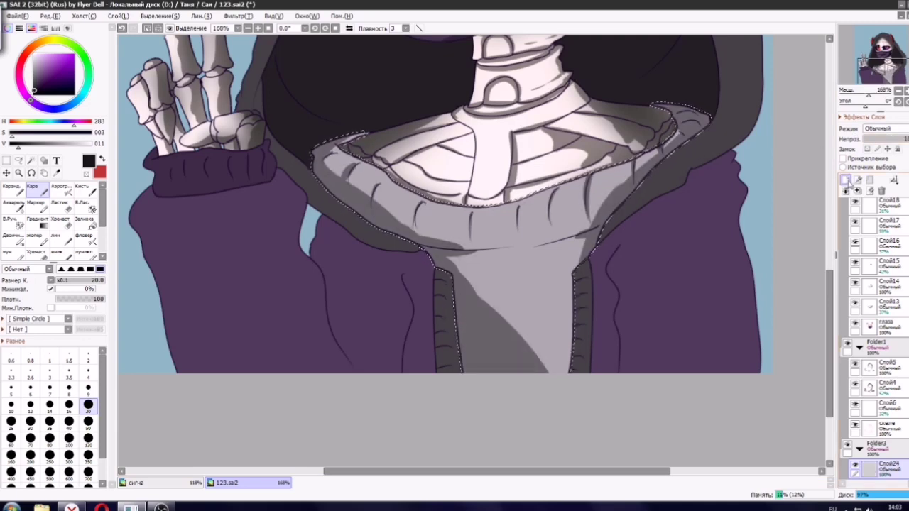
click(61, 187)
click(89, 413)
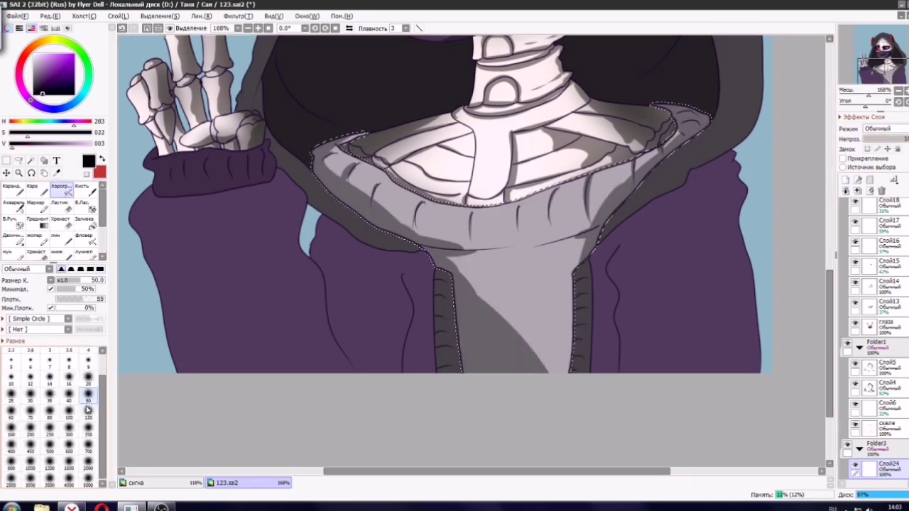
mouse_move(291, 137)
mouse_down()
mouse_move(320, 208)
mouse_move(436, 314)
mouse_move(455, 398)
mouse_move(516, 374)
mouse_up()
drag(713, 105, 689, 149)
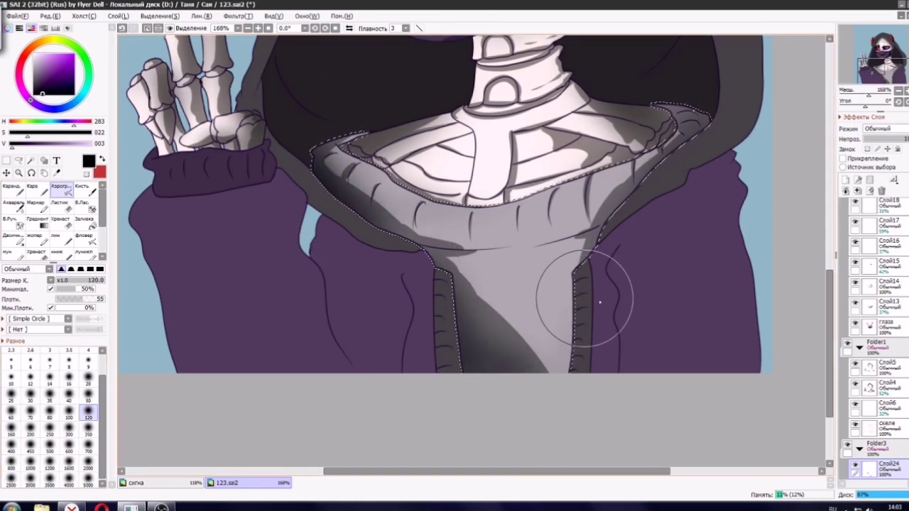
scroll(591, 287, down, 7)
scroll(597, 282, up, 2)
drag(548, 298, 521, 305)
key(ctrl+z)
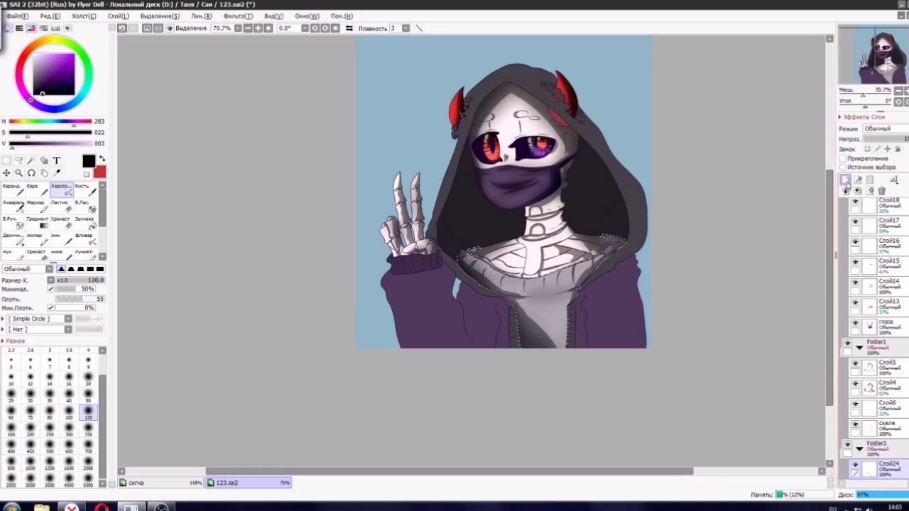
On a new layer, paint light grey highlights between the collar ribs and on the sweater's front with a size 50 brush.
click(32, 189)
click(32, 68)
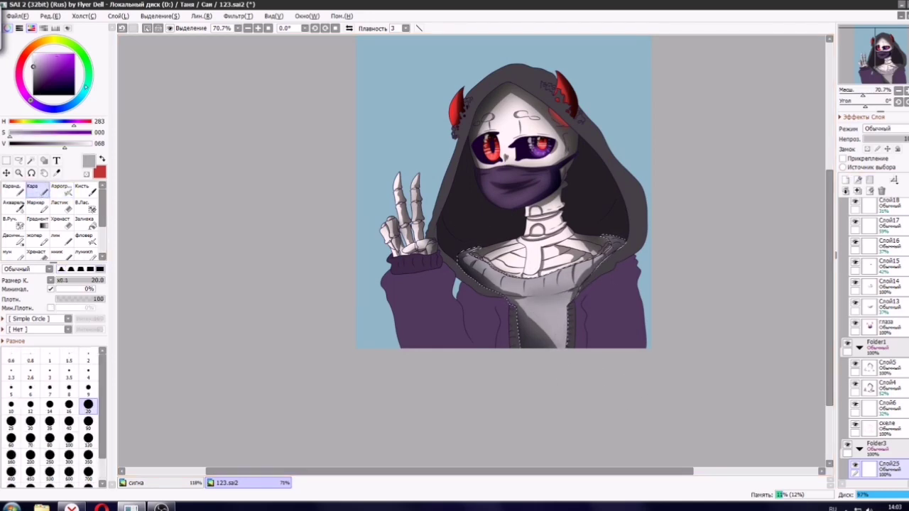
scroll(612, 305, up, 3)
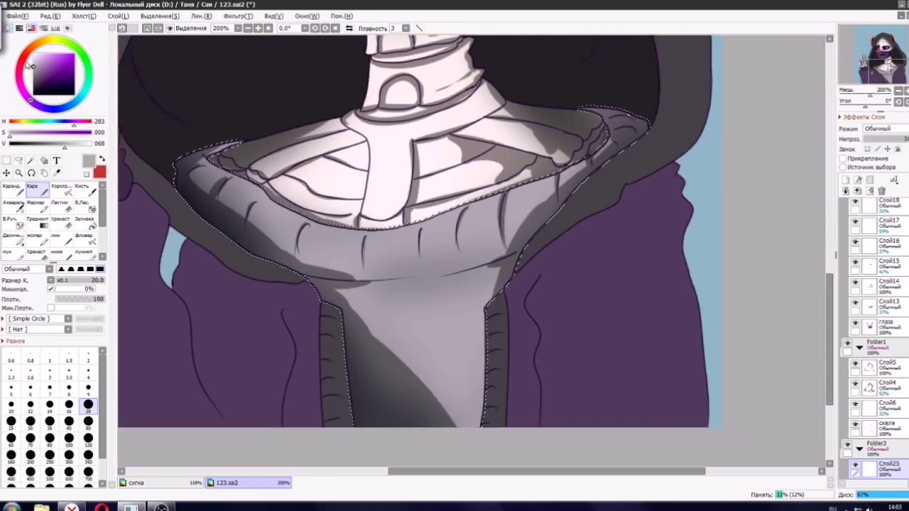
click(33, 58)
click(88, 422)
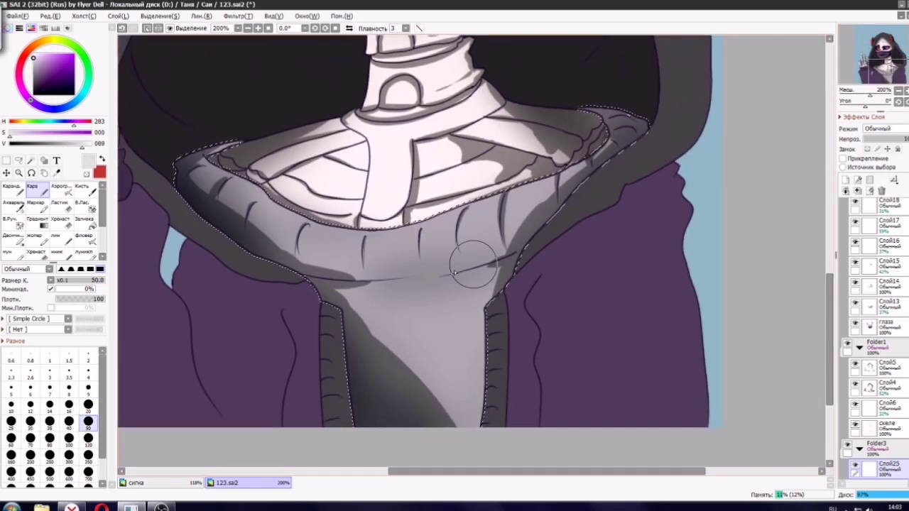
mouse_move(439, 229)
mouse_down()
mouse_move(467, 249)
mouse_move(434, 249)
mouse_up()
drag(477, 222, 476, 245)
drag(514, 202, 516, 217)
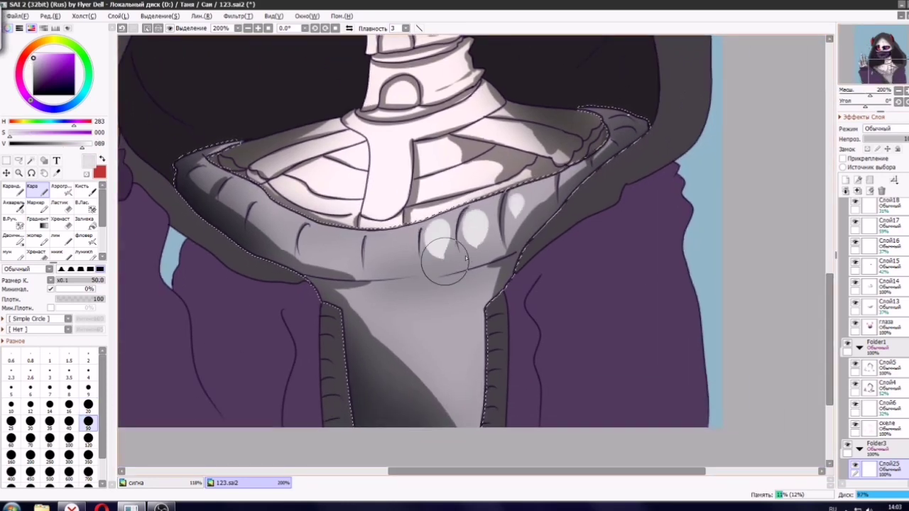
drag(395, 245, 395, 268)
mouse_move(346, 236)
mouse_down()
mouse_move(347, 256)
mouse_move(331, 259)
mouse_move(331, 250)
mouse_up()
key(ctrl+z)
drag(277, 220, 274, 233)
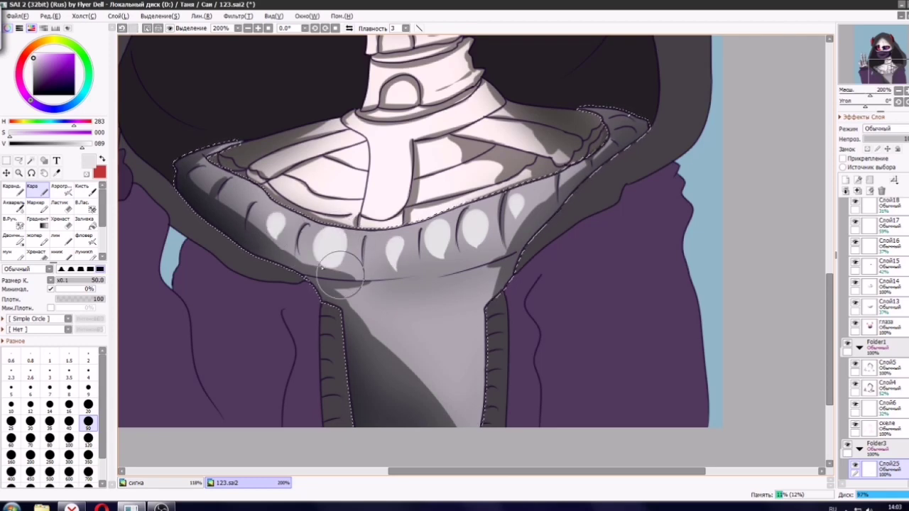
mouse_move(462, 297)
mouse_down()
mouse_move(421, 304)
mouse_move(452, 353)
mouse_move(432, 312)
mouse_up()
Soften the sweater highlights with a Gaussian blur and lower the highlight layer's opacity to 52%.
click(249, 28)
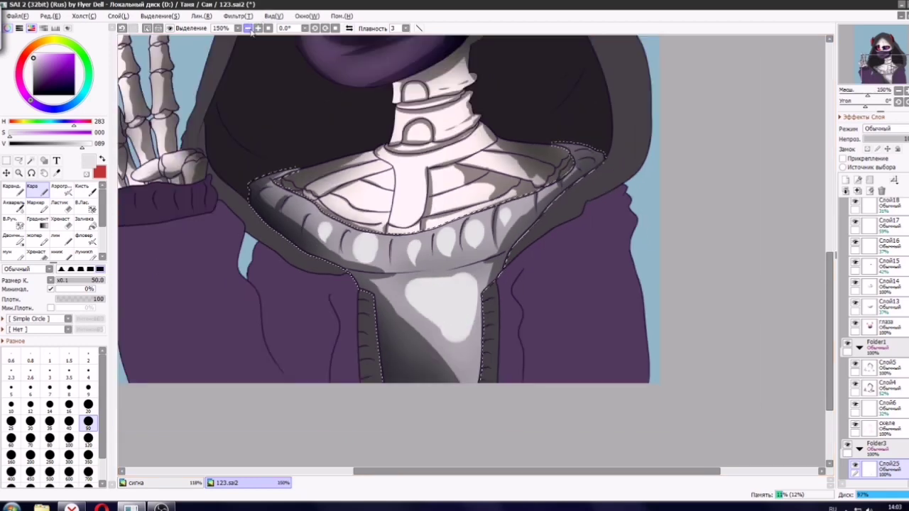
click(272, 16)
mouse_move(241, 16)
mouse_move(263, 44)
click(332, 45)
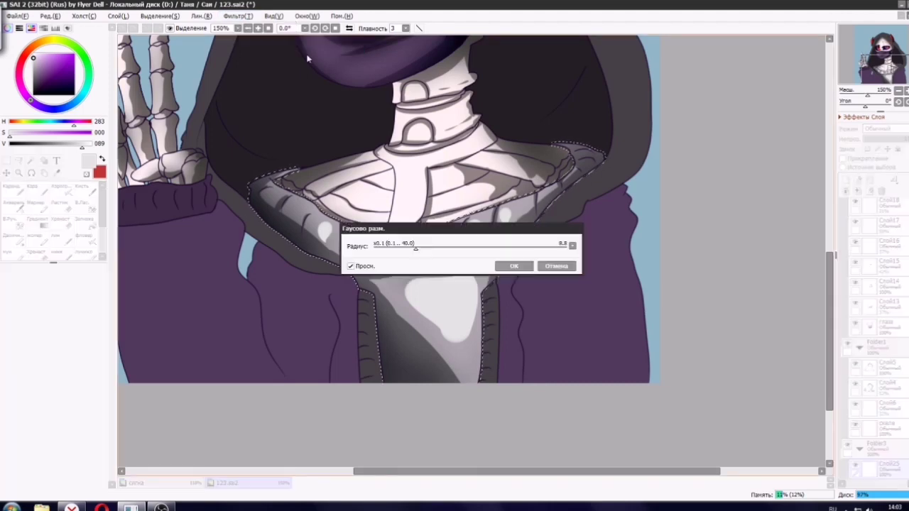
click(514, 266)
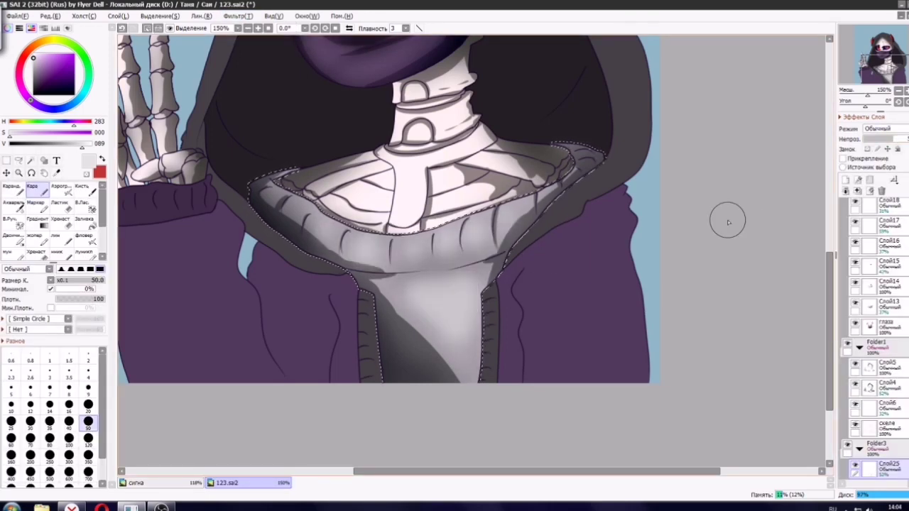
Airbrush black shading at size 120 over the collar's right-hand end, and clear the selection.
scroll(579, 237, down, 3)
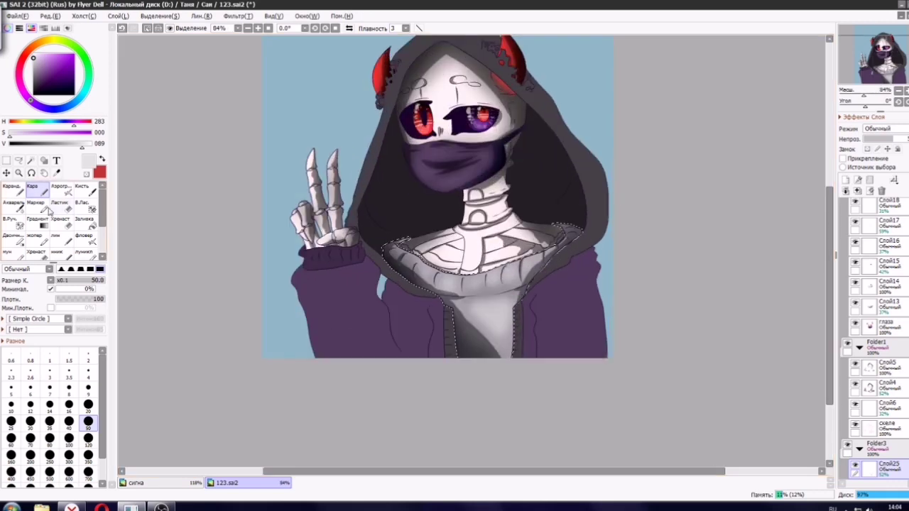
click(62, 189)
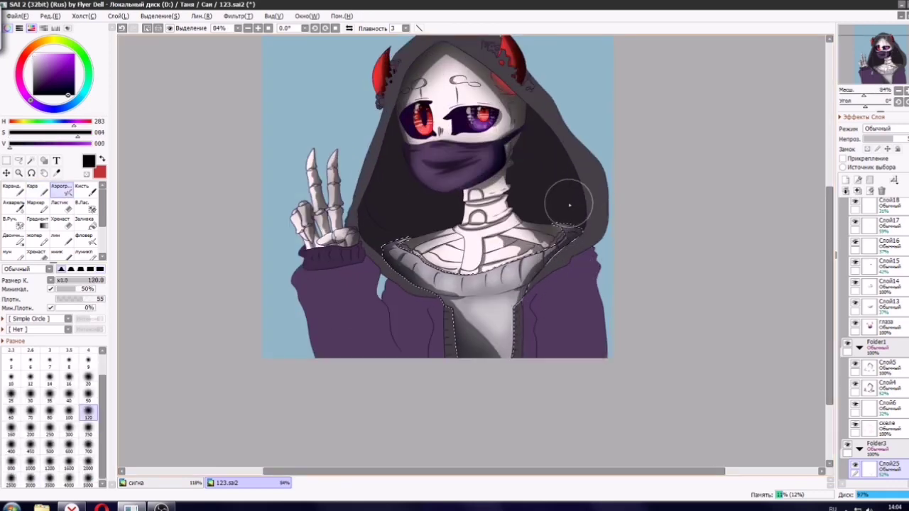
key(ctrl+t)
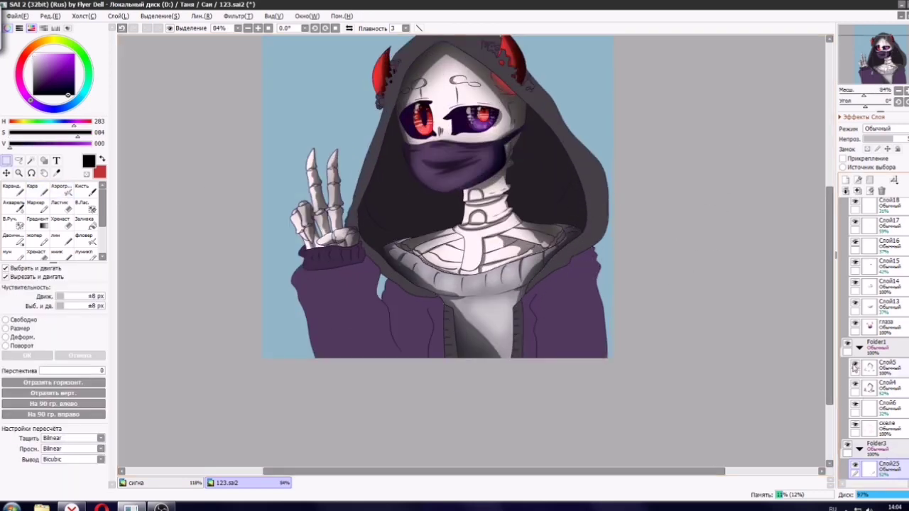
scroll(856, 368, down, 1)
scroll(714, 368, down, 2)
scroll(704, 365, up, 1)
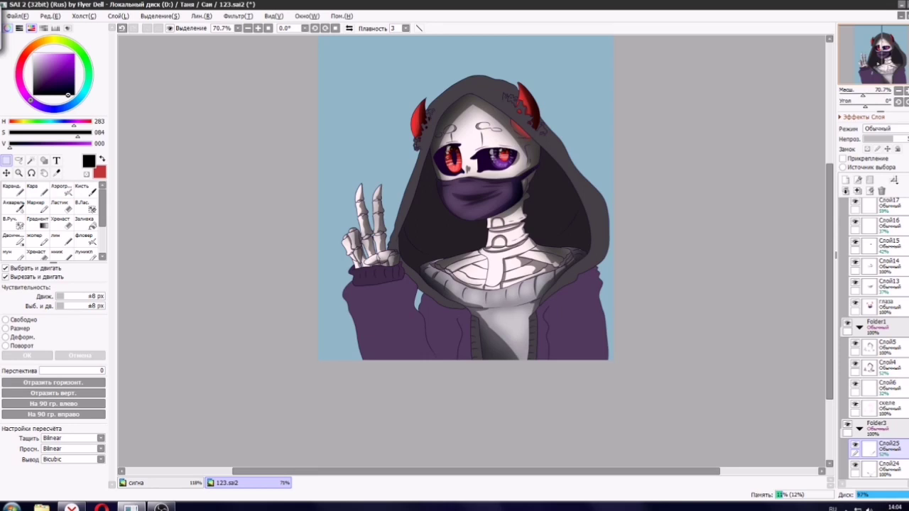
Select the hoodie on its own colour layer with the Magic Wand, and add a new layer and a folder for its shading.
scroll(852, 348, up, 10)
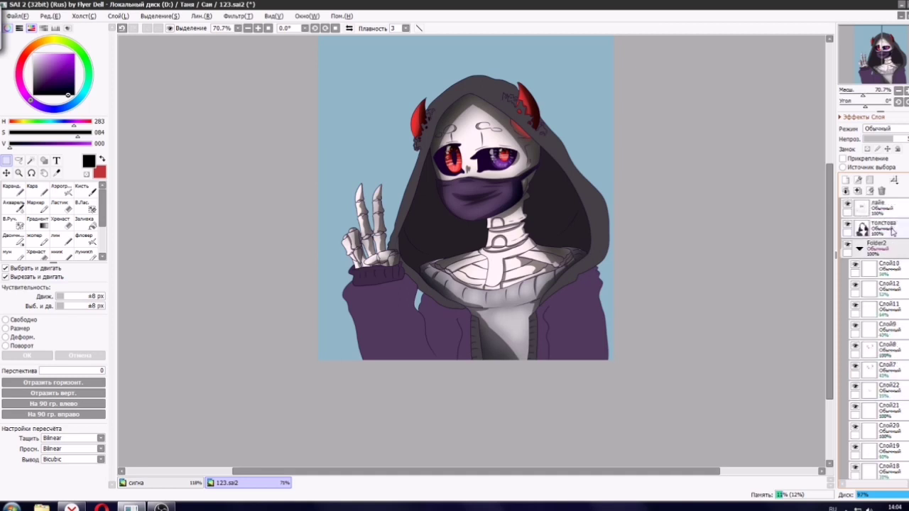
click(893, 231)
scroll(461, 187, up, 1)
click(31, 161)
click(398, 349)
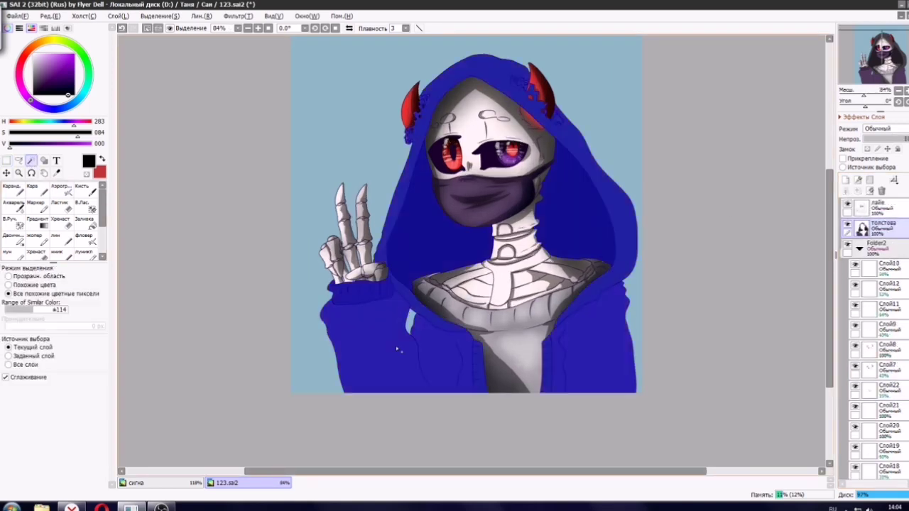
click(858, 181)
click(869, 181)
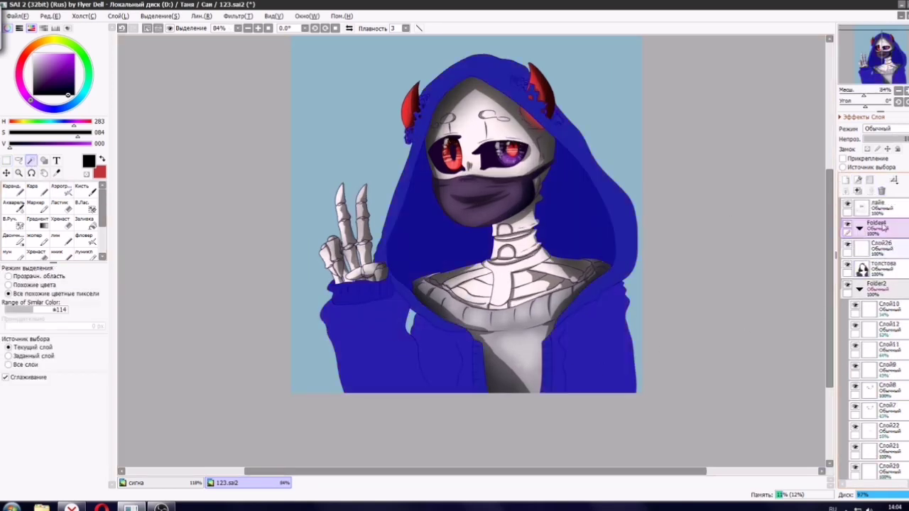
drag(884, 237, 858, 257)
Switch to the VK playlist in the browser and play I'm God (MYSTXRIVL FLIP).
key(alt+Tab)
click(533, 44)
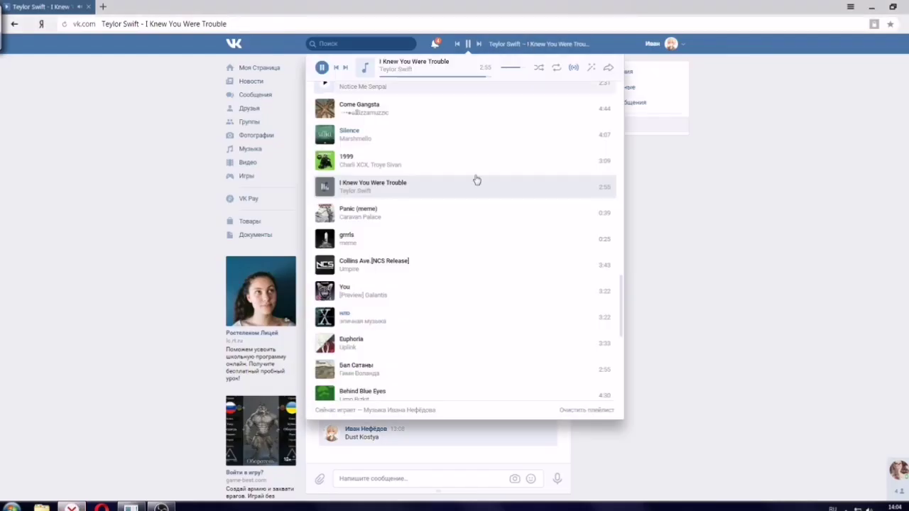
scroll(427, 278, down, 5)
scroll(370, 328, down, 15)
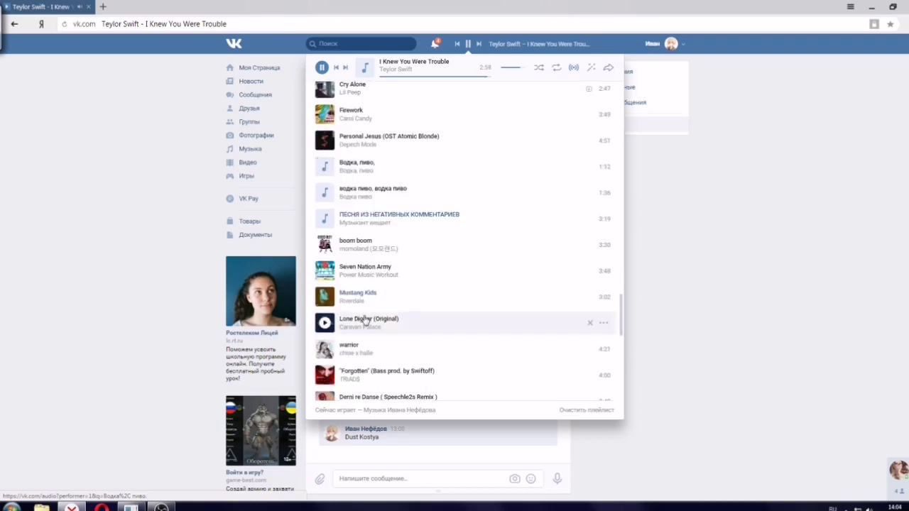
scroll(365, 319, down, 12)
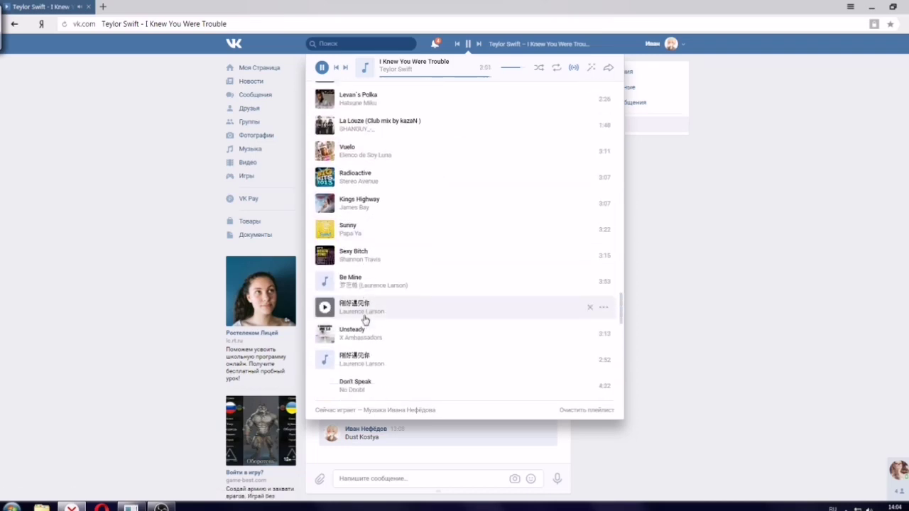
scroll(376, 318, up, 12)
scroll(387, 323, up, 20)
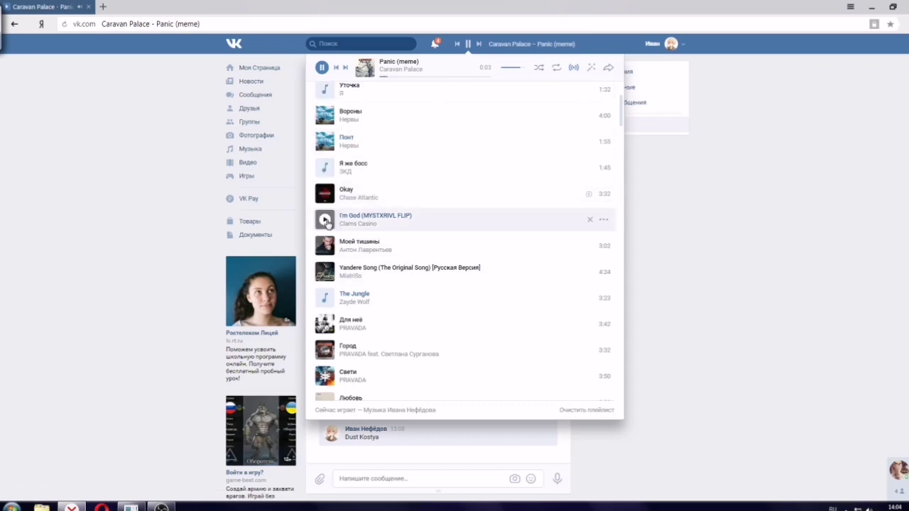
click(324, 220)
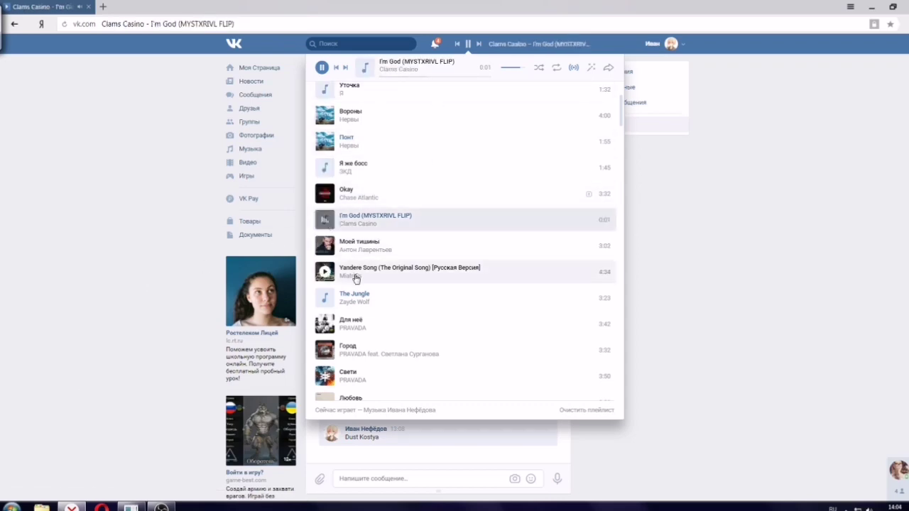
Look through the VK music playlist and play a different track.
scroll(353, 277, down, 10)
scroll(391, 258, down, 15)
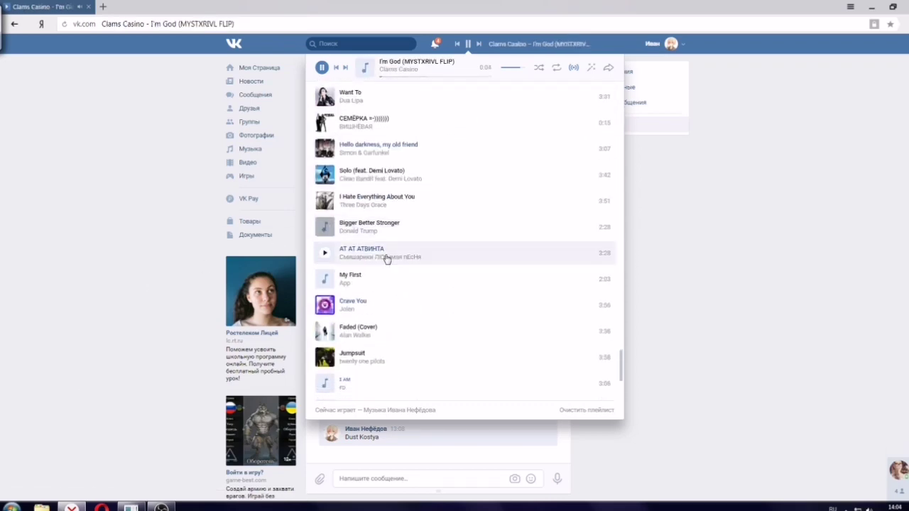
scroll(327, 198, down, 7)
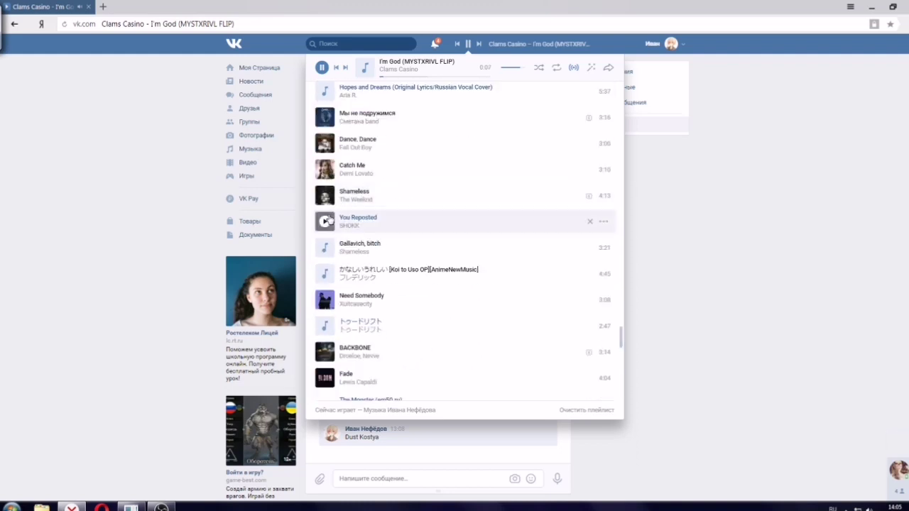
scroll(323, 174, up, 8)
scroll(318, 143, up, 2)
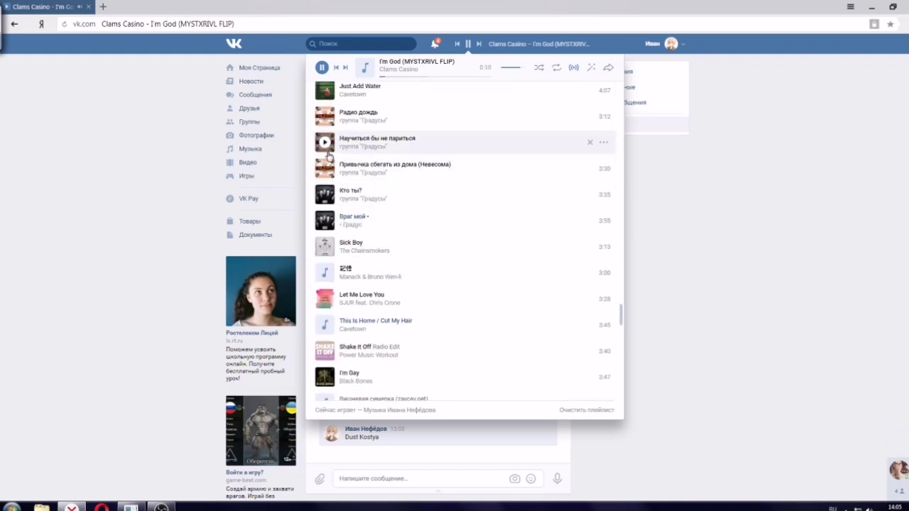
click(321, 162)
Switch back to the 123.sai2 drawing in PaintTool SAI and activate layer Слой26 in Folder4.
click(142, 267)
click(132, 508)
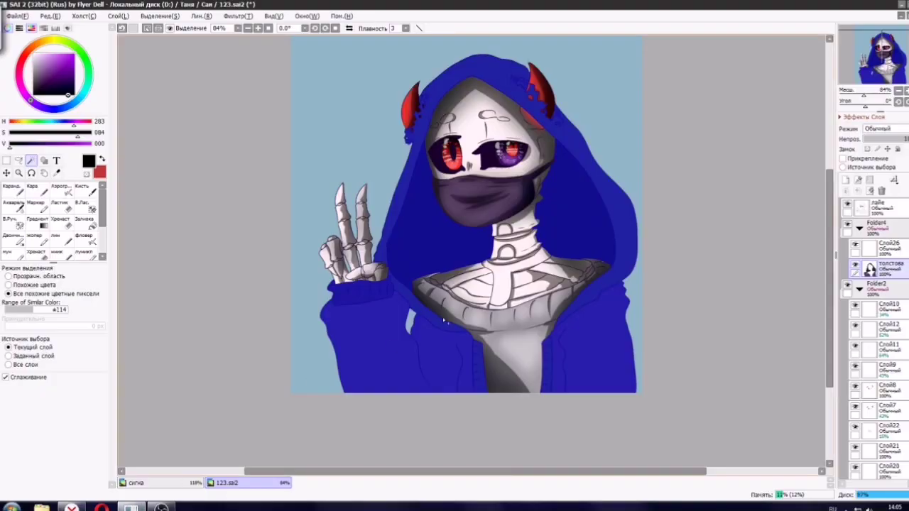
click(883, 245)
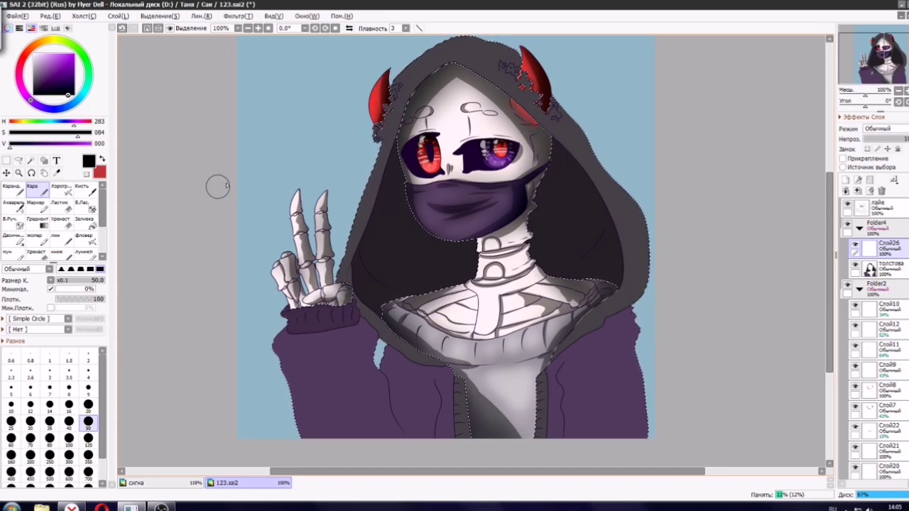
Try dark blue and purple-black shading strokes at size 50 on the hood's inner lining beside the neck.
click(75, 86)
click(66, 87)
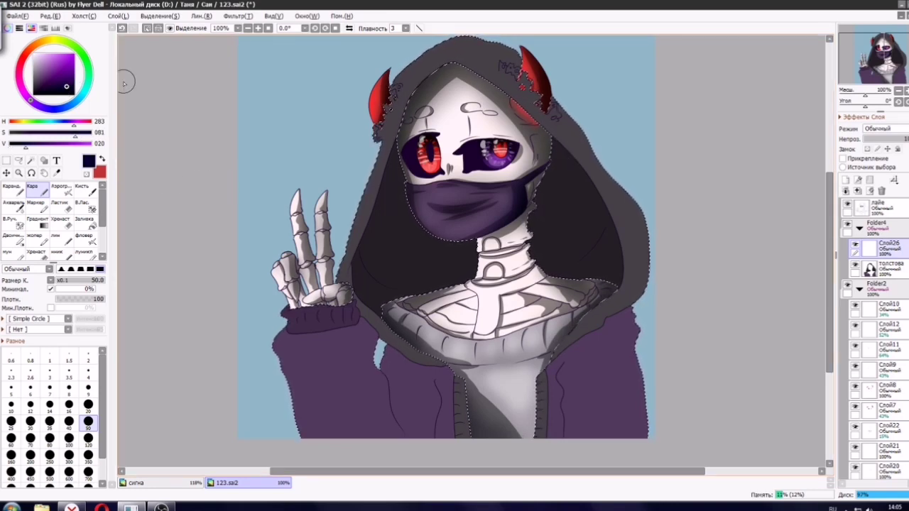
scroll(580, 207, up, 1)
scroll(580, 207, up, 3)
mouse_move(503, 73)
mouse_down()
mouse_move(514, 302)
mouse_move(533, 333)
mouse_up()
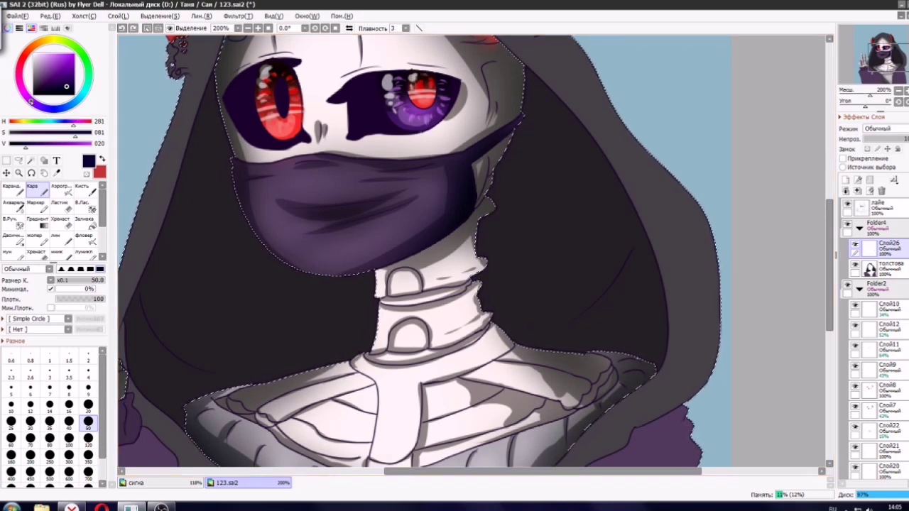
click(69, 125)
drag(68, 125, 73, 125)
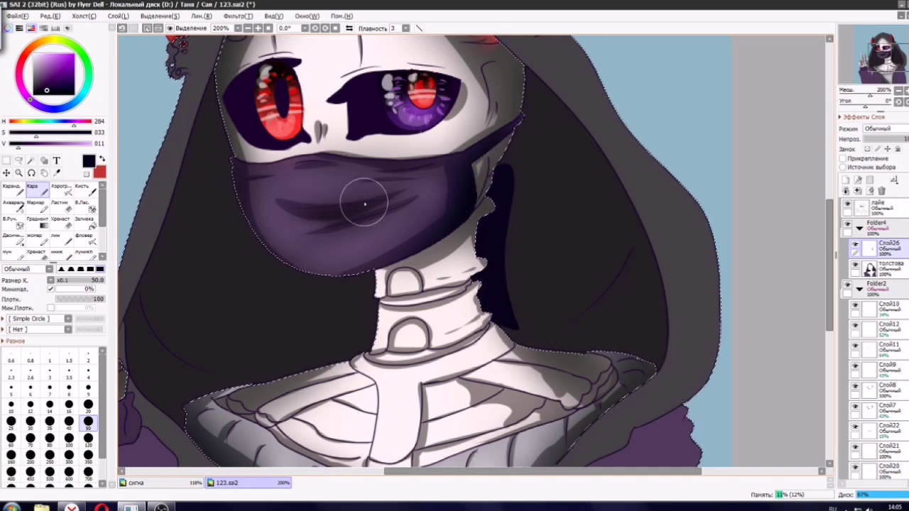
key(ctrl+z)
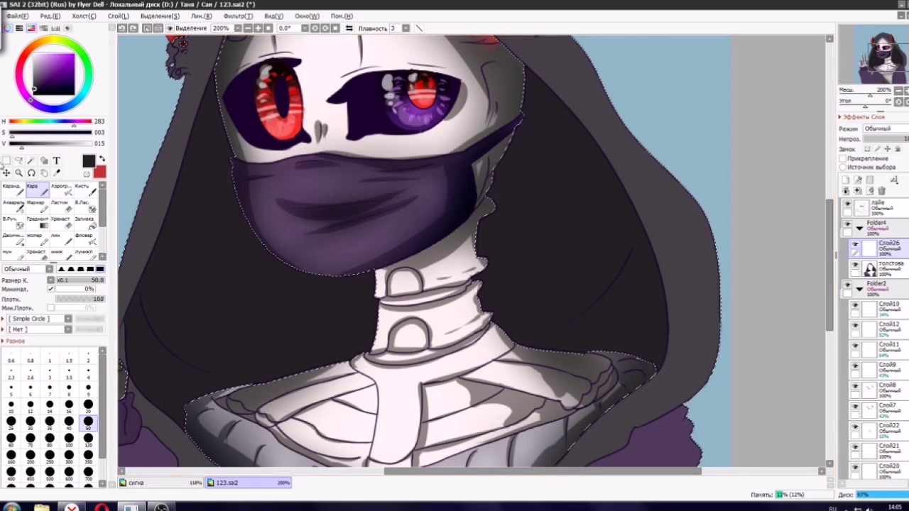
Shade the hood lining beside the neck and above the collar in near-black at size 50, erasing the overspill at the collar's end.
drag(10, 149, 8, 148)
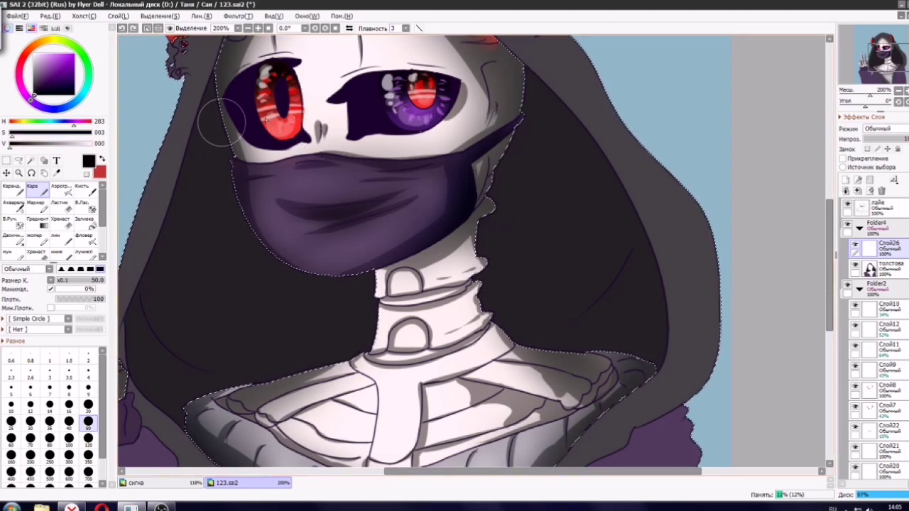
click(13, 145)
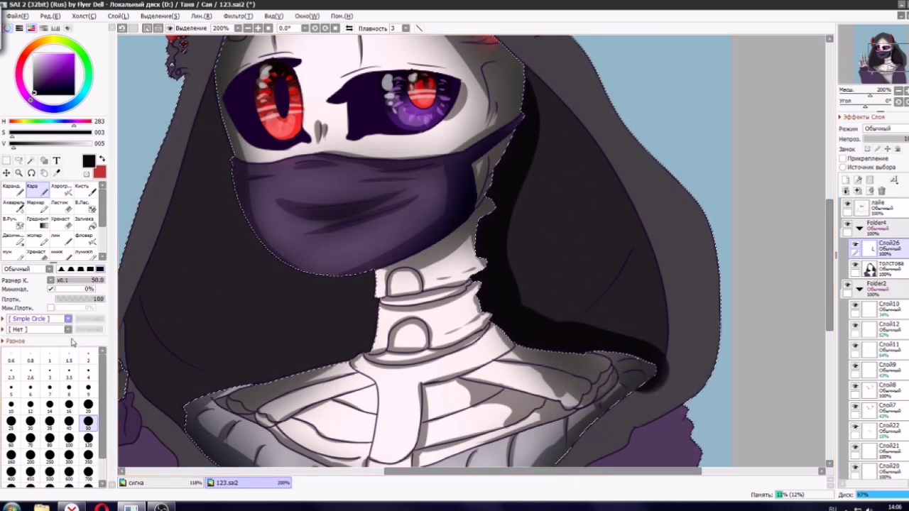
click(62, 208)
drag(663, 389, 642, 423)
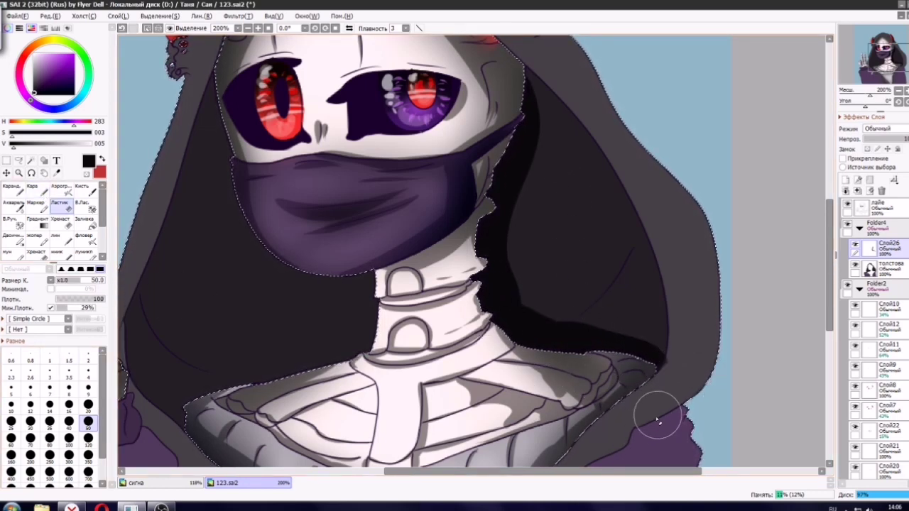
Shade the fold in the right-hand hood lining at size 9 and the lining's upper outer edge at size 20.
click(37, 191)
click(88, 390)
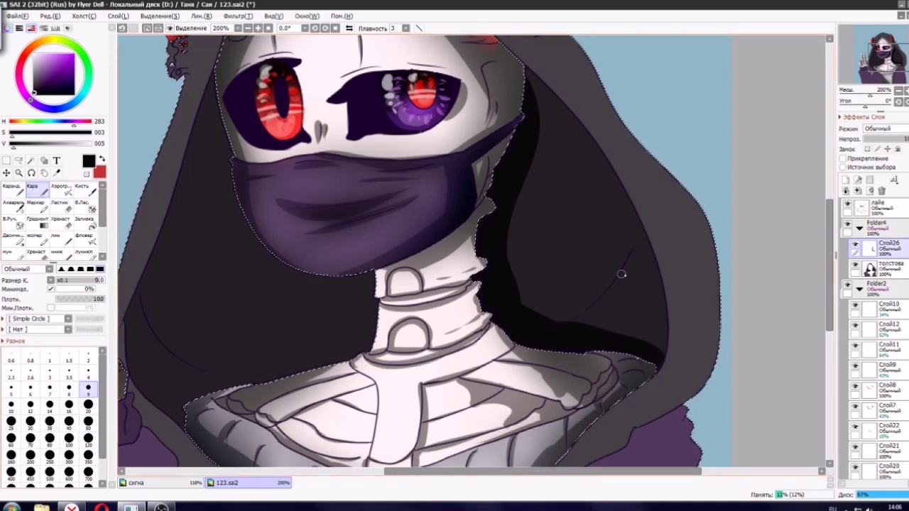
mouse_move(634, 249)
mouse_down()
mouse_move(553, 334)
mouse_move(634, 278)
mouse_move(595, 312)
mouse_move(686, 441)
mouse_up()
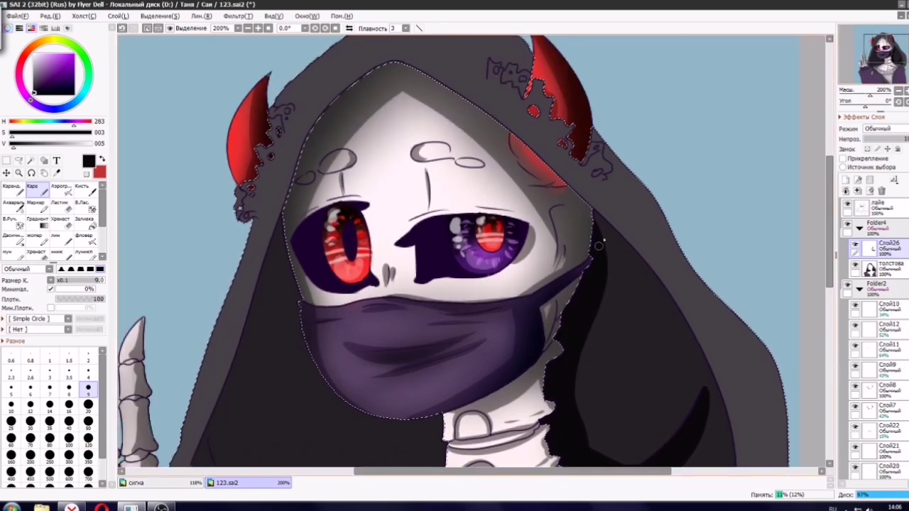
mouse_move(713, 154)
mouse_down()
mouse_move(660, 154)
mouse_move(576, 101)
mouse_move(614, 77)
mouse_up()
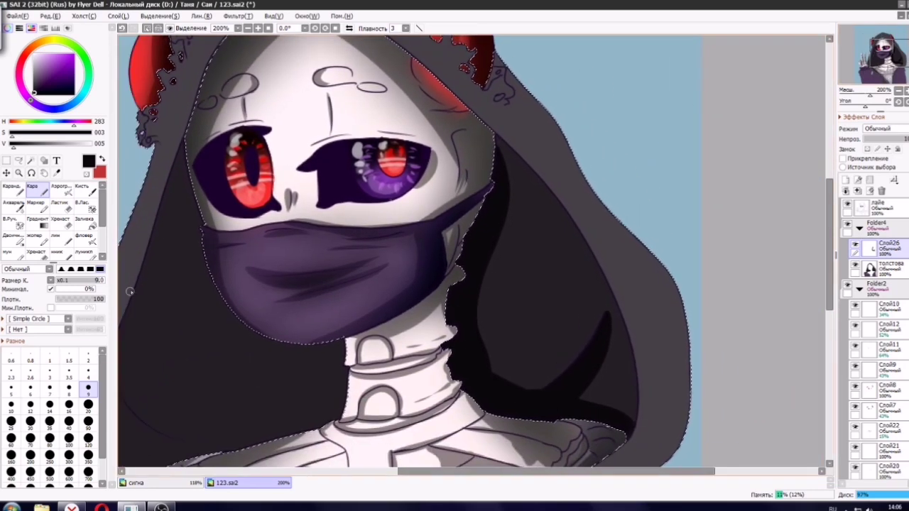
click(88, 405)
drag(496, 146, 605, 292)
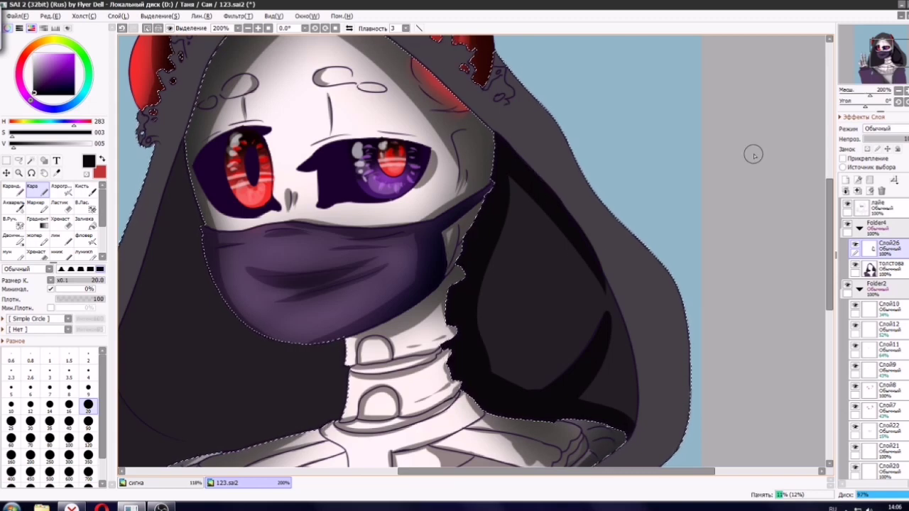
Paint near-black shading at size 20 over the torn hood fabric around both horns.
scroll(677, 217, down, 2)
click(88, 421)
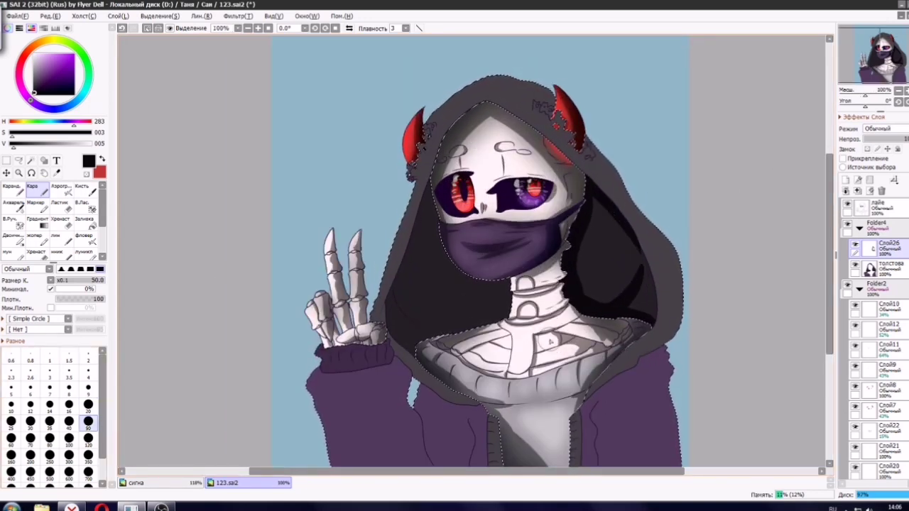
scroll(587, 122, up, 3)
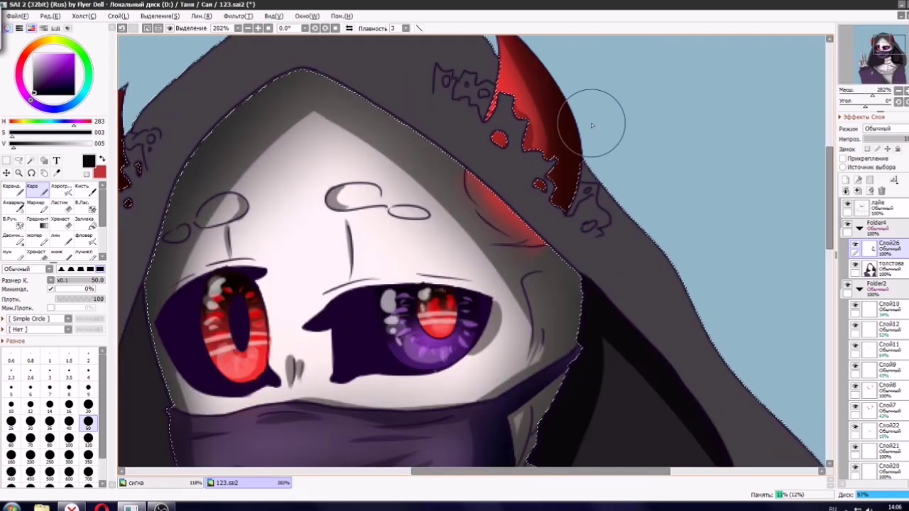
click(88, 406)
mouse_move(595, 199)
mouse_down()
mouse_move(586, 202)
mouse_move(590, 156)
mouse_move(618, 218)
mouse_move(602, 221)
mouse_up()
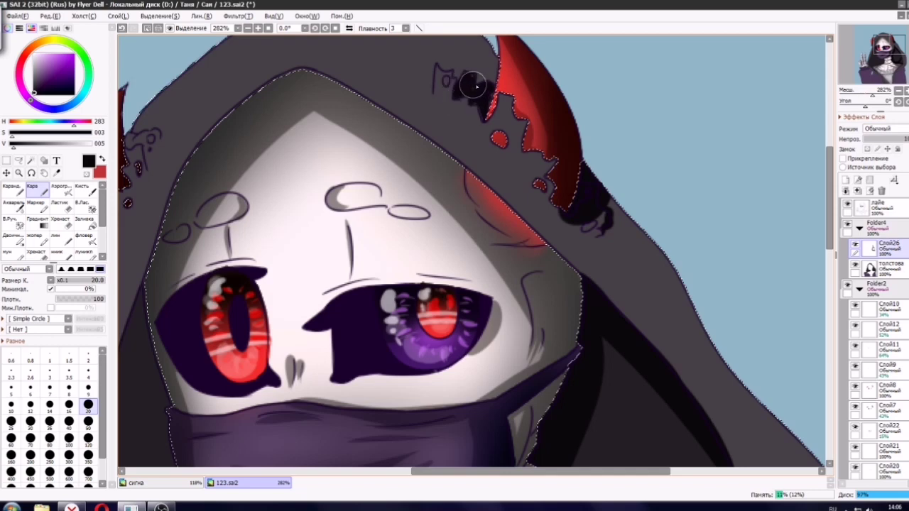
mouse_move(480, 98)
mouse_down()
mouse_move(489, 108)
mouse_move(653, 128)
mouse_move(664, 138)
mouse_up()
mouse_move(301, 246)
mouse_down()
mouse_move(311, 222)
mouse_move(312, 140)
mouse_move(295, 260)
mouse_move(266, 323)
mouse_up()
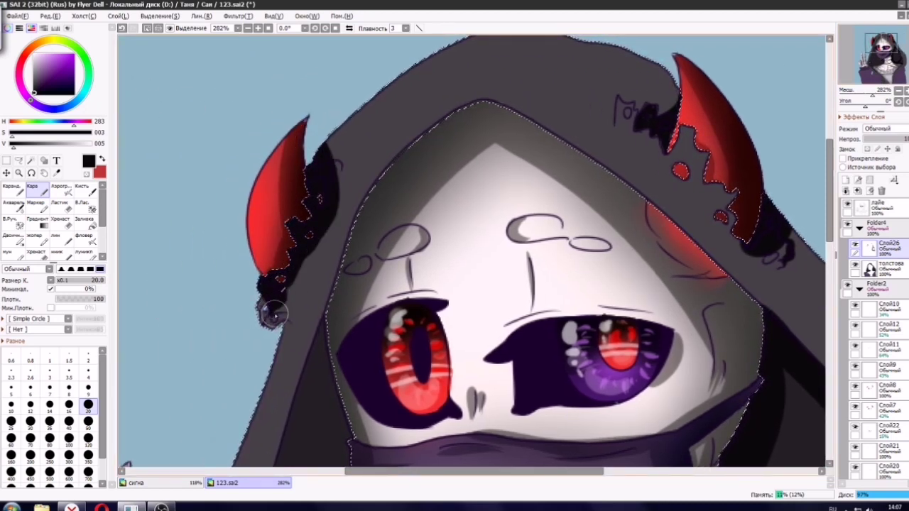
drag(350, 121, 332, 189)
Shade the top of the hood from the crown to the right-hand horn in near-black at size 20.
scroll(398, 144, down, 6)
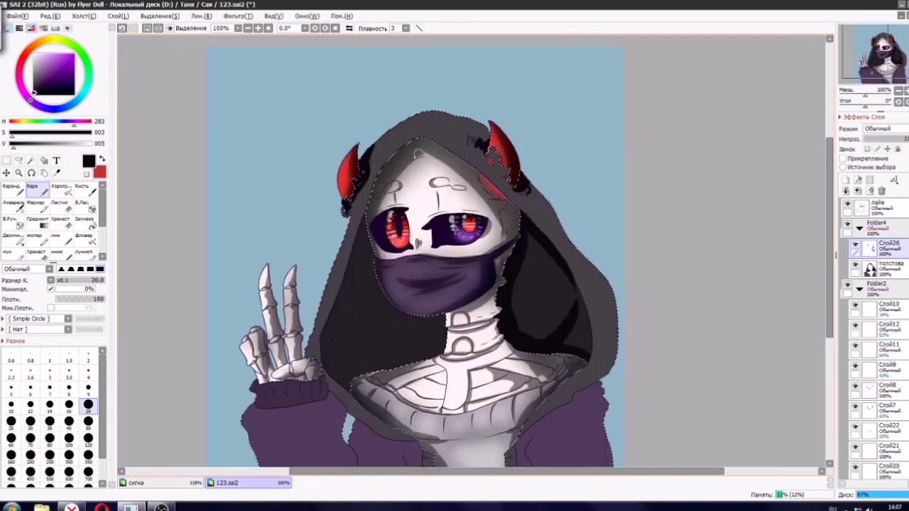
scroll(484, 134, up, 3)
drag(413, 84, 504, 147)
key(ctrl+z)
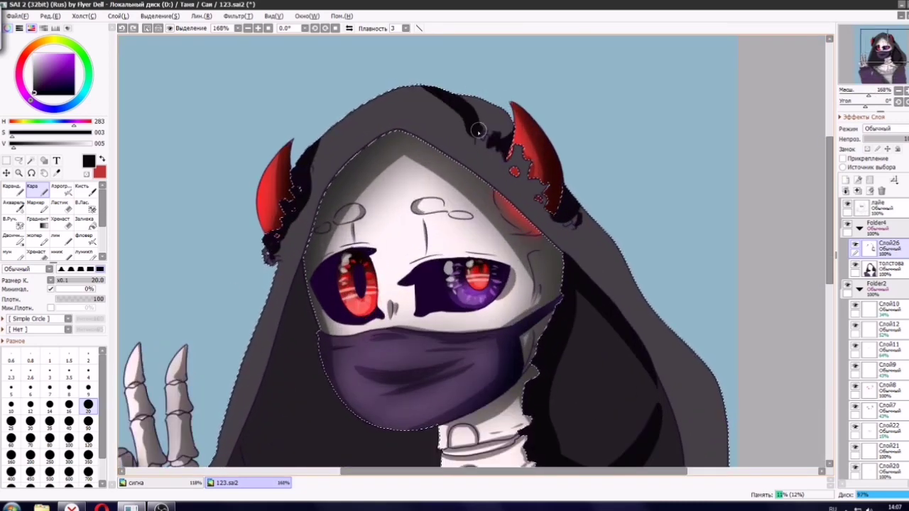
click(509, 120)
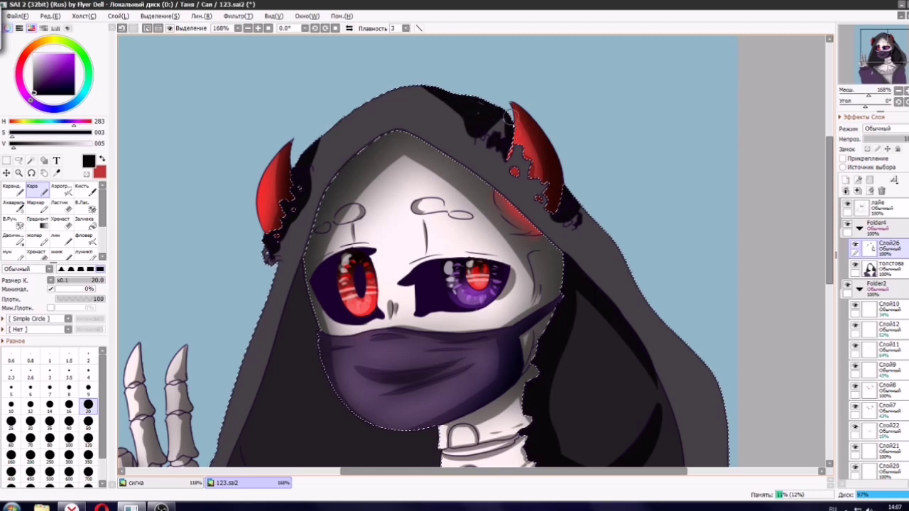
Shade the hood's right-hand outer edge, the shoulder beneath it and the sleeve's outer edge in near-black at size 50.
mouse_move(568, 142)
mouse_down()
mouse_move(515, 115)
mouse_move(473, 60)
mouse_up()
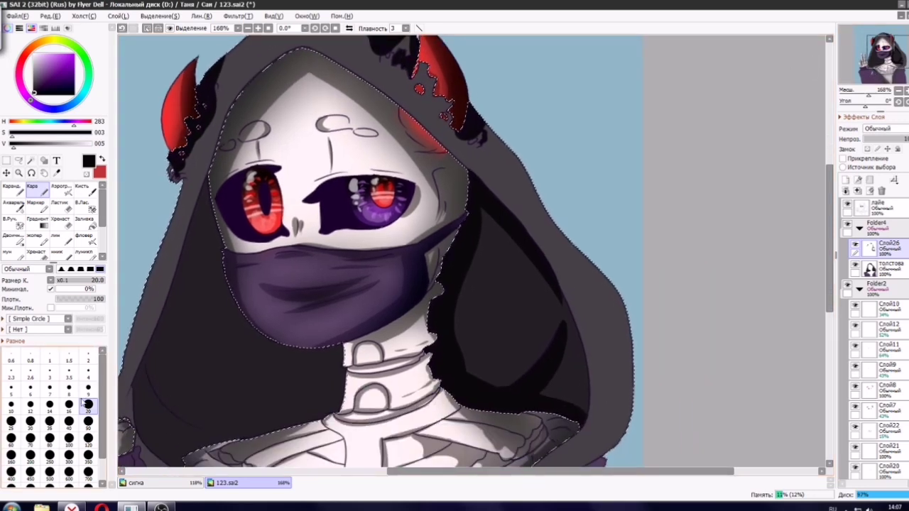
click(88, 424)
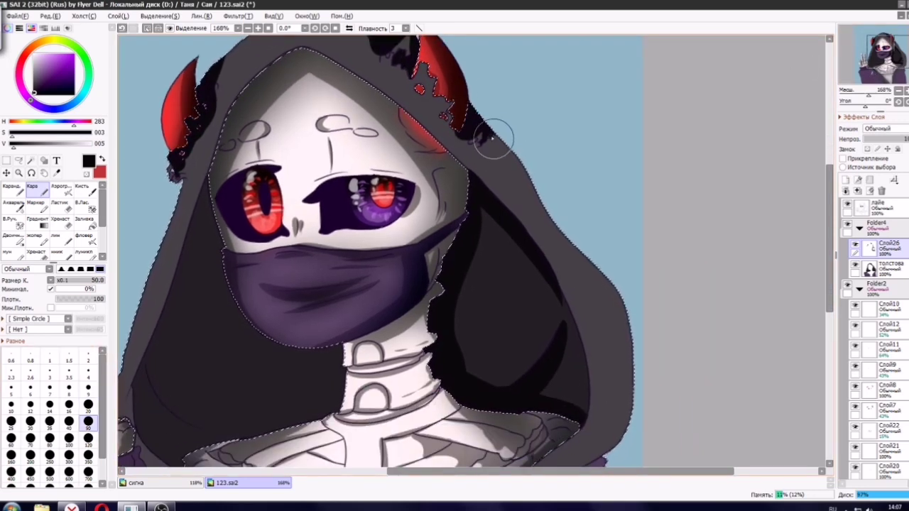
drag(533, 213, 620, 442)
key(ctrl+z)
mouse_move(490, 128)
mouse_down()
mouse_move(623, 334)
mouse_move(601, 434)
mouse_up()
drag(497, 320, 494, 141)
drag(524, 187, 482, 119)
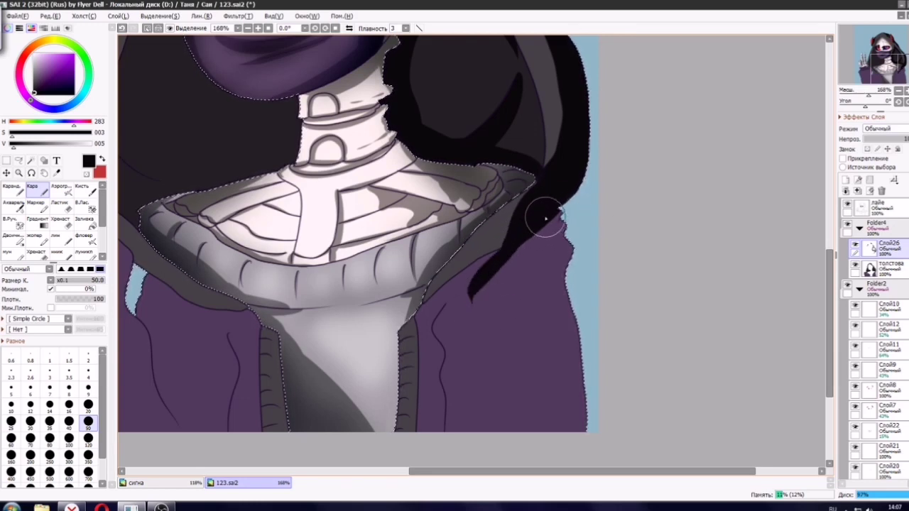
mouse_move(546, 219)
mouse_down()
mouse_move(554, 399)
mouse_move(547, 411)
mouse_move(559, 376)
mouse_move(563, 437)
mouse_up()
key(ctrl+z)
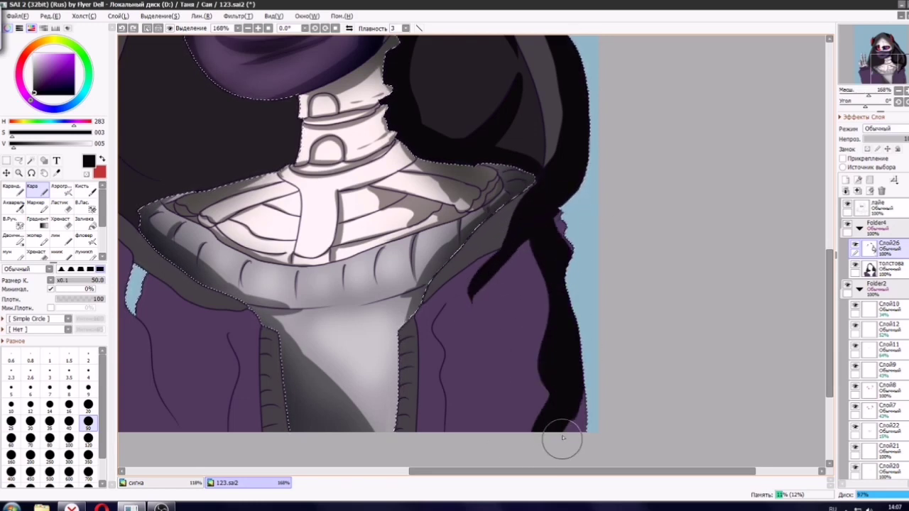
Shade the right-hand front's fold and ribbed trim and the hood's lower edge in near-black at size 20.
click(88, 389)
click(88, 405)
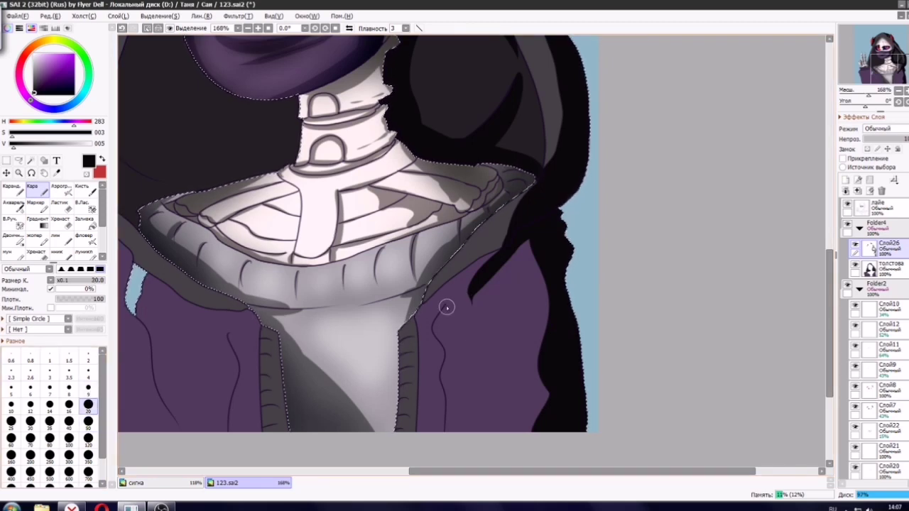
drag(441, 340, 446, 428)
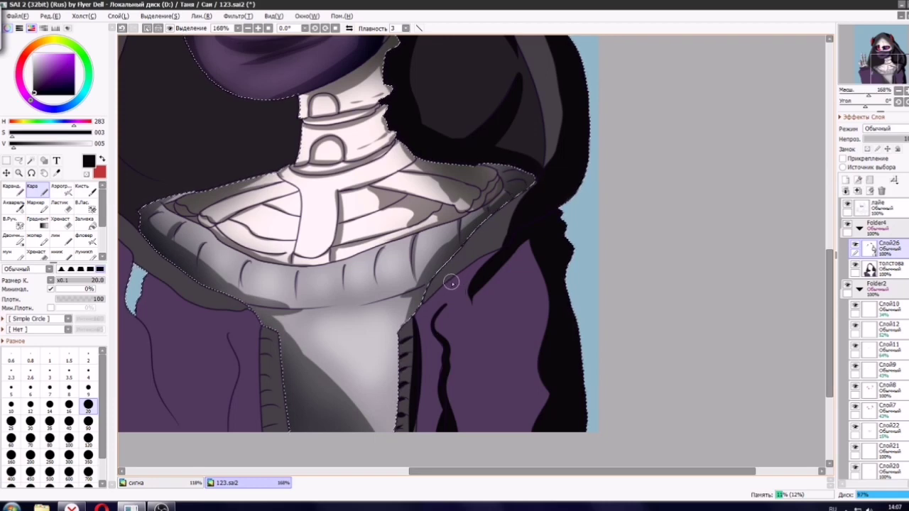
drag(484, 258, 517, 242)
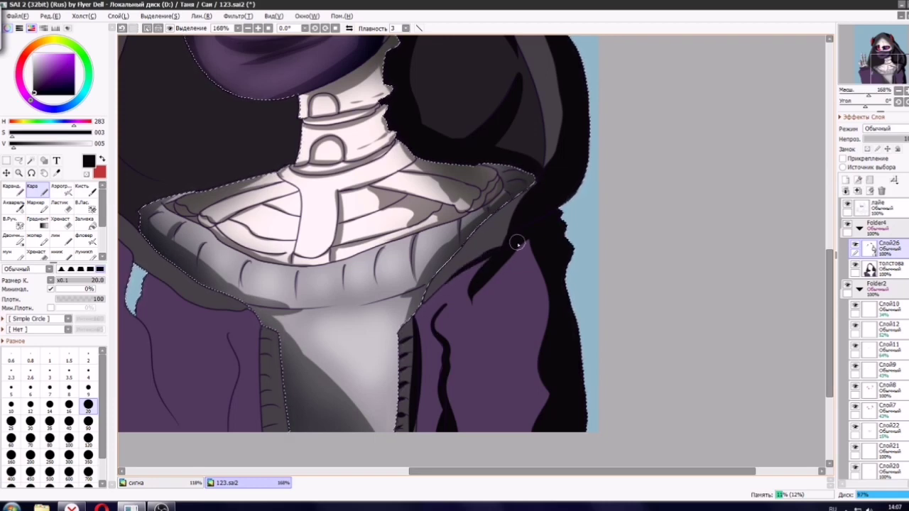
Shade the hoodie's left-hand front panel, painting the fold at size 20 and the area beside the sleeve at size 50.
mouse_move(305, 312)
mouse_down()
mouse_move(370, 254)
mouse_move(503, 250)
mouse_up()
mouse_move(460, 269)
mouse_down()
mouse_move(458, 343)
mouse_move(469, 343)
mouse_move(466, 274)
mouse_move(461, 373)
mouse_move(471, 343)
mouse_move(431, 280)
mouse_move(433, 331)
mouse_up()
key(ctrl+z)
drag(431, 265, 429, 341)
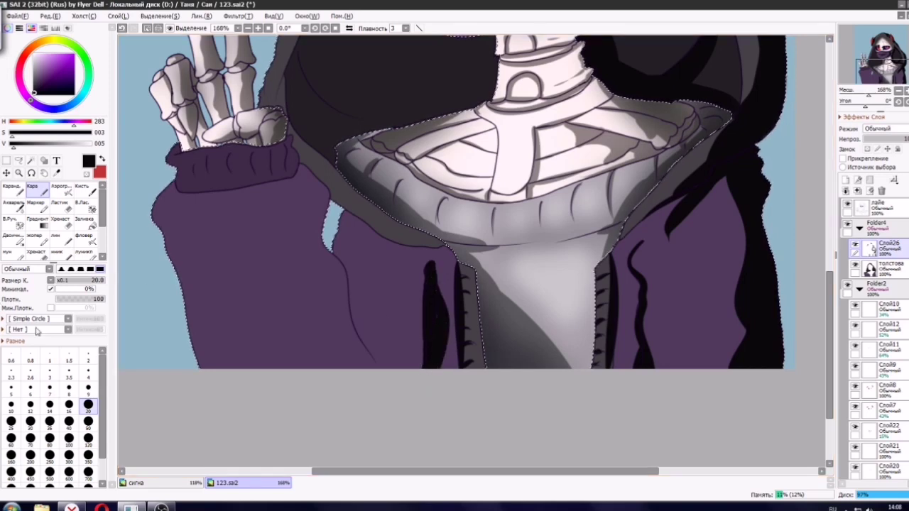
click(88, 423)
mouse_move(351, 221)
mouse_down()
mouse_move(471, 357)
mouse_move(379, 288)
mouse_move(351, 230)
mouse_move(461, 385)
mouse_move(374, 238)
mouse_move(406, 360)
mouse_move(326, 227)
mouse_move(345, 240)
mouse_up()
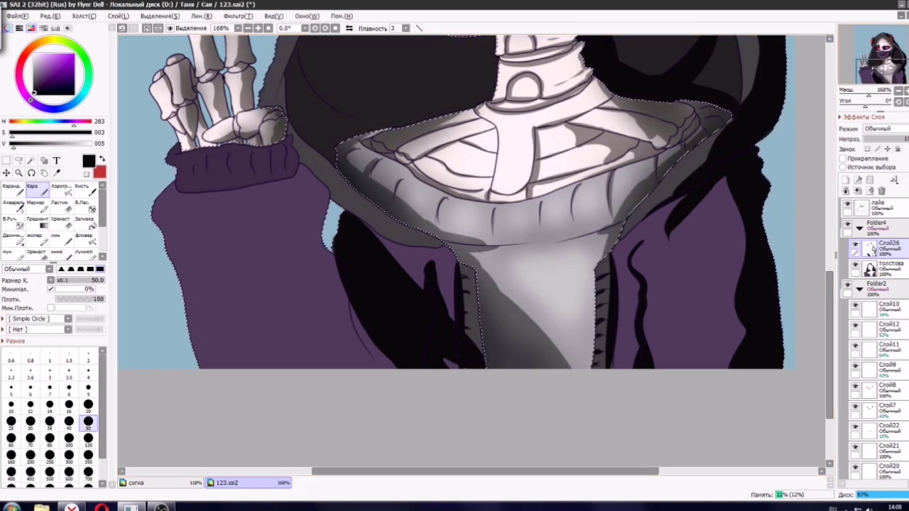
Shade the left-hand hood lining and the hood's lower edge beside the collar in near-black at size 50.
drag(546, 302, 591, 410)
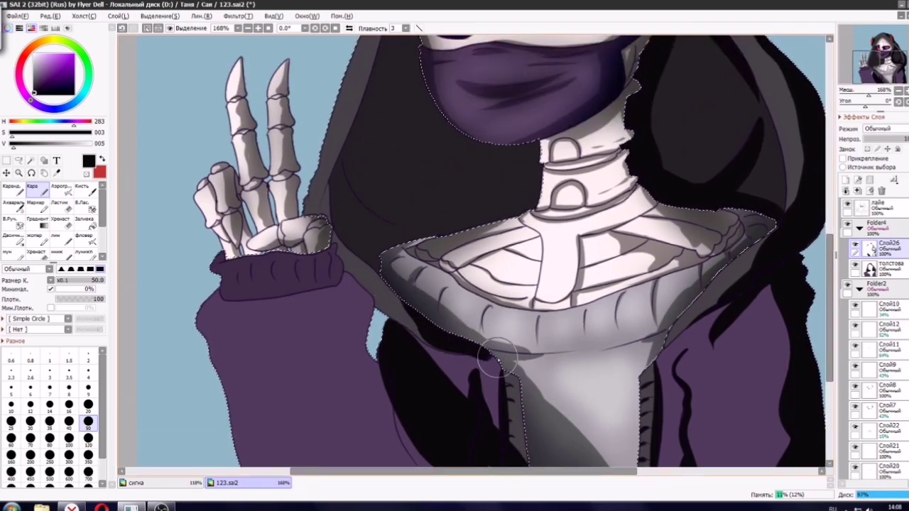
scroll(414, 99, up, 4)
drag(406, 115, 340, 365)
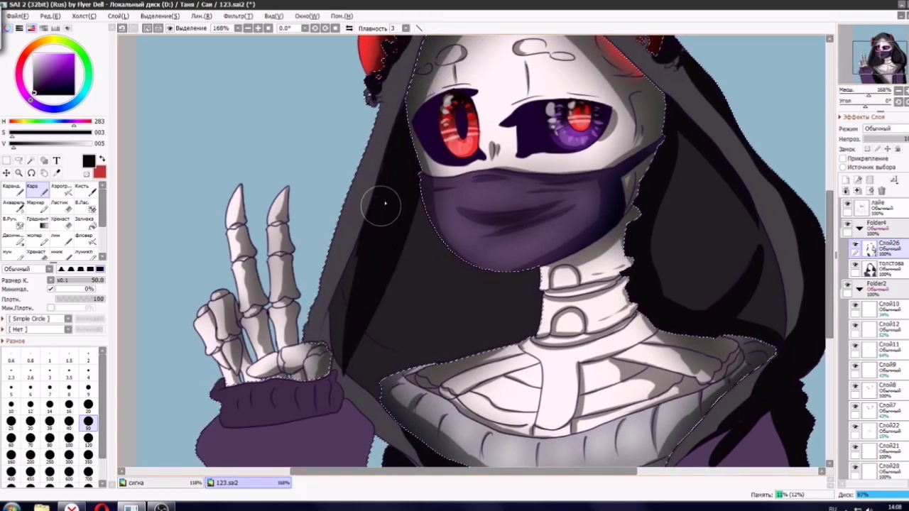
mouse_move(353, 318)
mouse_down()
mouse_move(351, 343)
mouse_move(410, 383)
mouse_move(353, 337)
mouse_move(412, 359)
mouse_move(370, 370)
mouse_move(467, 363)
mouse_move(438, 375)
mouse_move(328, 305)
mouse_move(410, 393)
mouse_move(336, 341)
mouse_move(425, 444)
mouse_move(380, 387)
mouse_move(457, 367)
mouse_up()
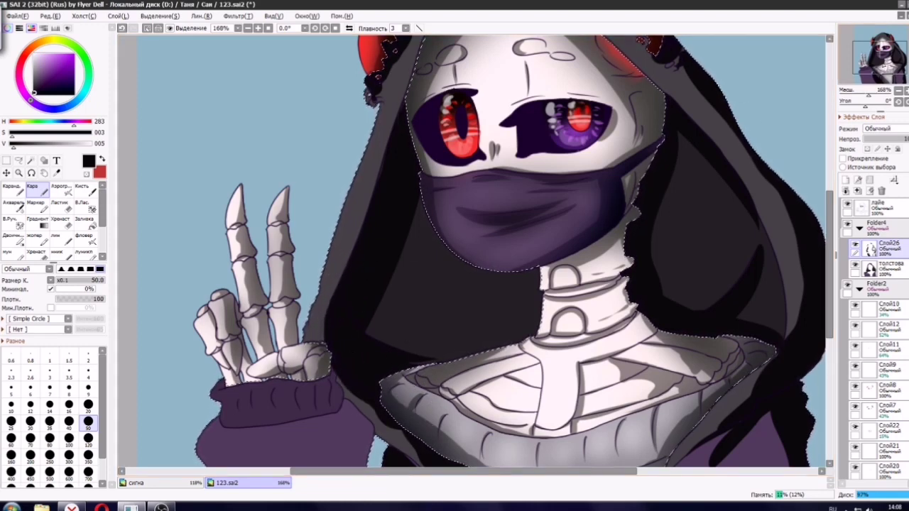
Shade the hood lining beside the neck in near-black at size 50.
drag(538, 257, 548, 306)
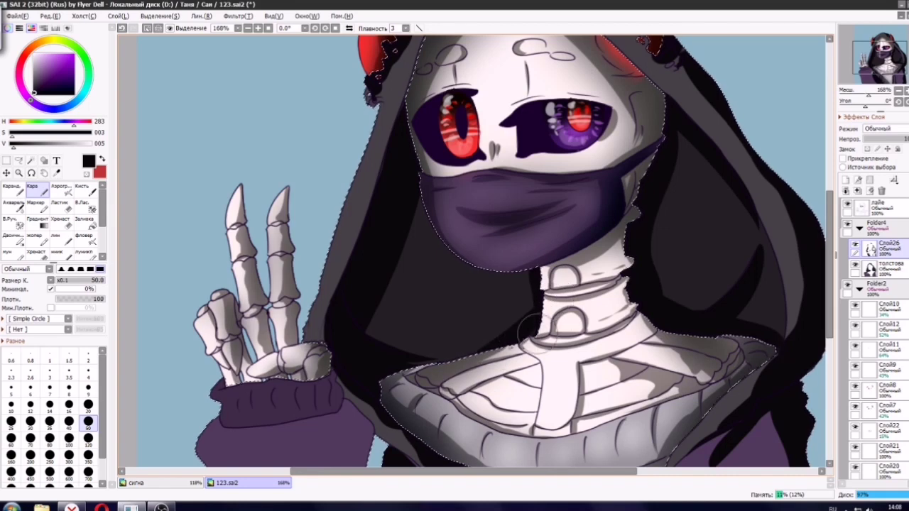
scroll(419, 192, up, 1)
drag(881, 56, 877, 51)
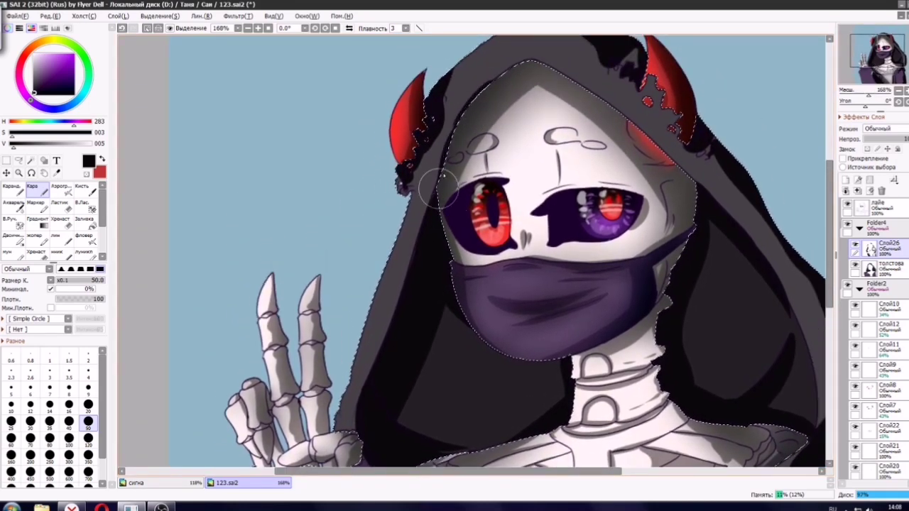
Shade the raised sleeve's ribbed cuff, fabric folds and inner edge in near-black at size 50.
scroll(497, 213, down, 8)
scroll(497, 213, left, 3)
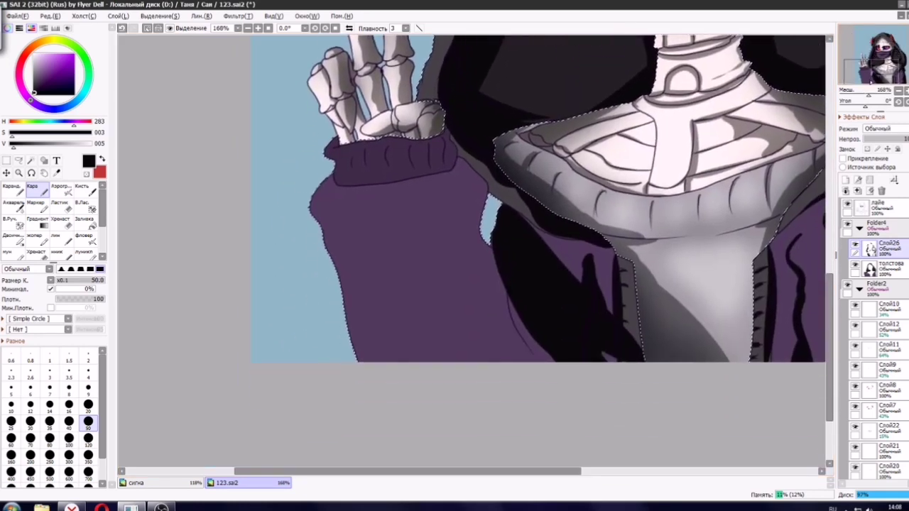
mouse_move(495, 311)
mouse_down()
mouse_move(512, 355)
mouse_move(528, 364)
mouse_up()
mouse_move(377, 320)
mouse_down()
mouse_move(473, 270)
mouse_move(450, 166)
mouse_move(419, 189)
mouse_move(435, 178)
mouse_up()
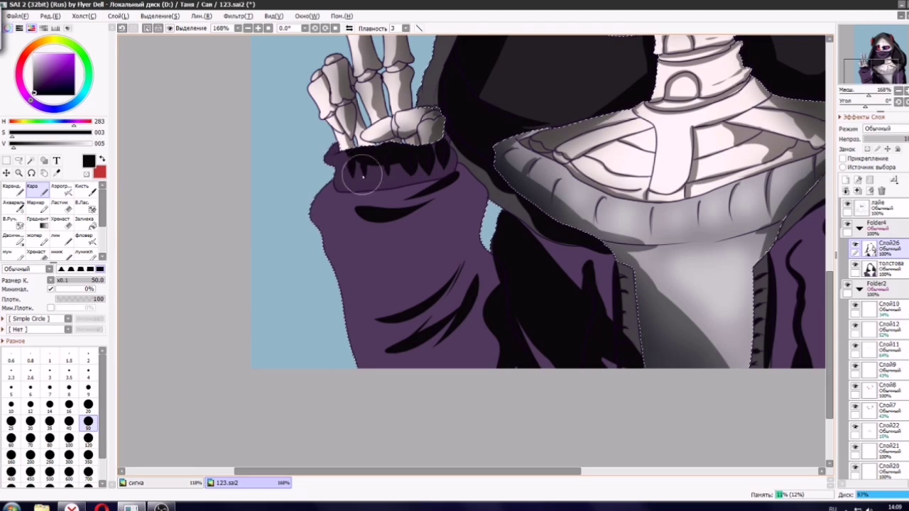
drag(465, 175, 386, 188)
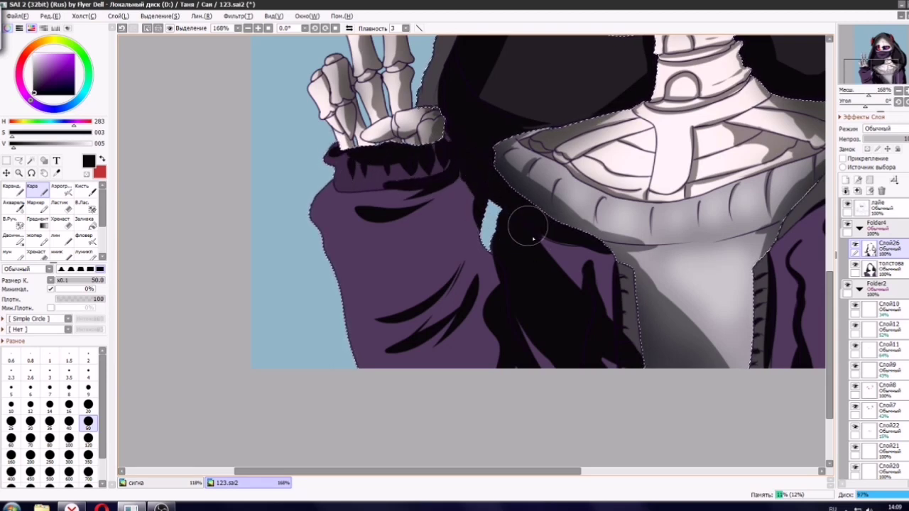
Lower the opacity of the hoodie's shadow layer to 50%.
drag(795, 258, 497, 264)
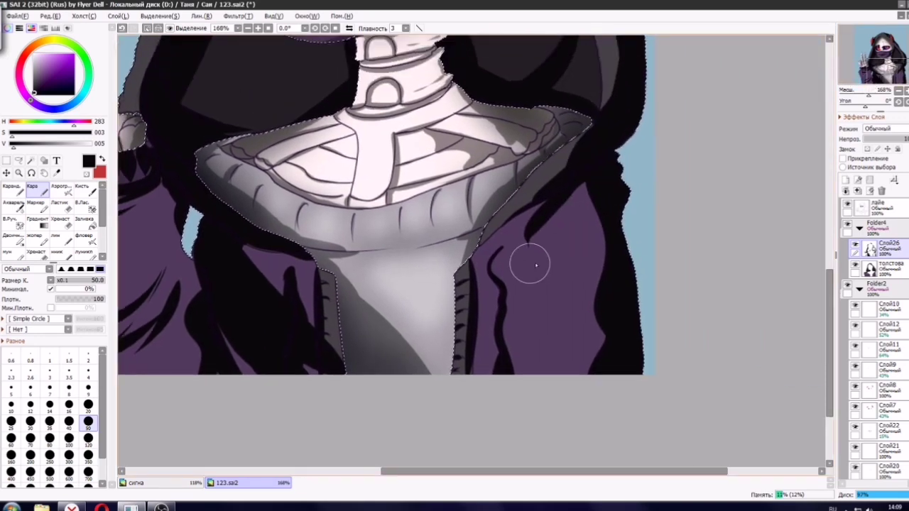
click(876, 139)
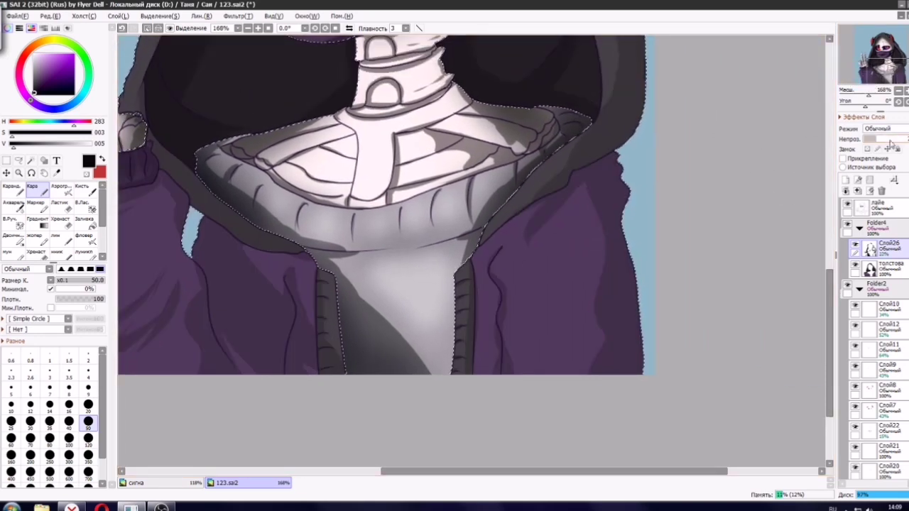
mouse_move(891, 142)
mouse_down()
mouse_move(901, 143)
mouse_move(892, 142)
mouse_up()
scroll(485, 374, down, 4)
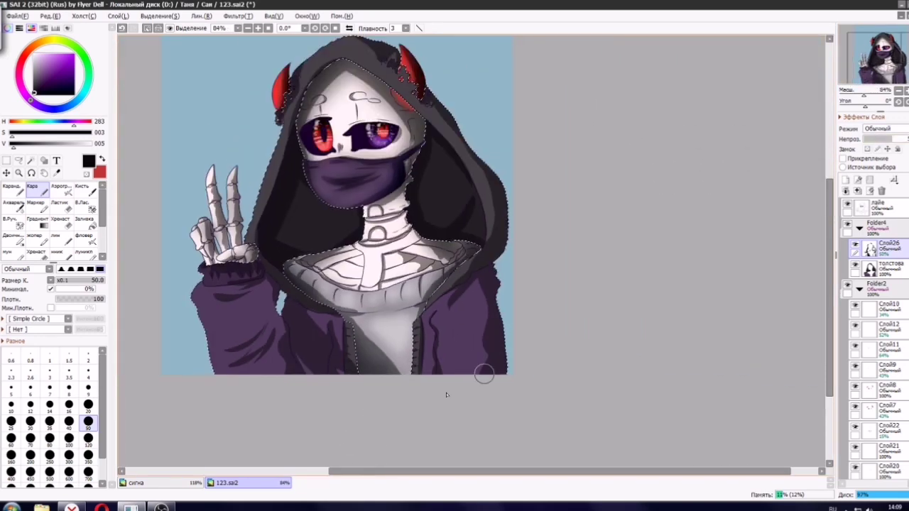
drag(907, 64, 898, 57)
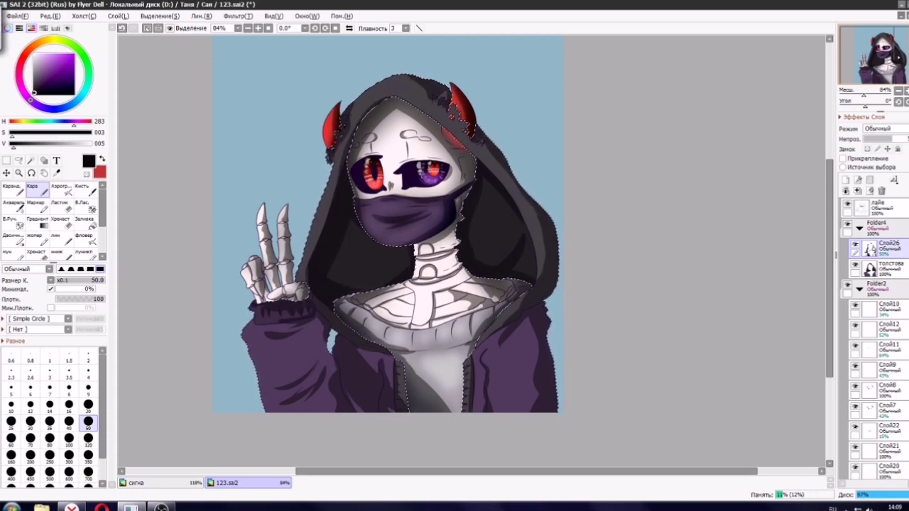
Add a new layer and airbrush soft near-black shadows over the hood and its lining at size 120.
click(845, 180)
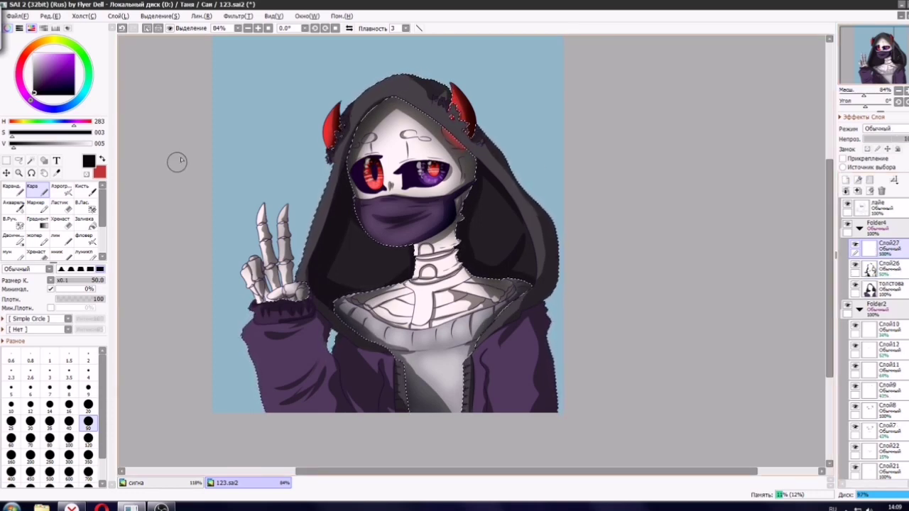
click(62, 189)
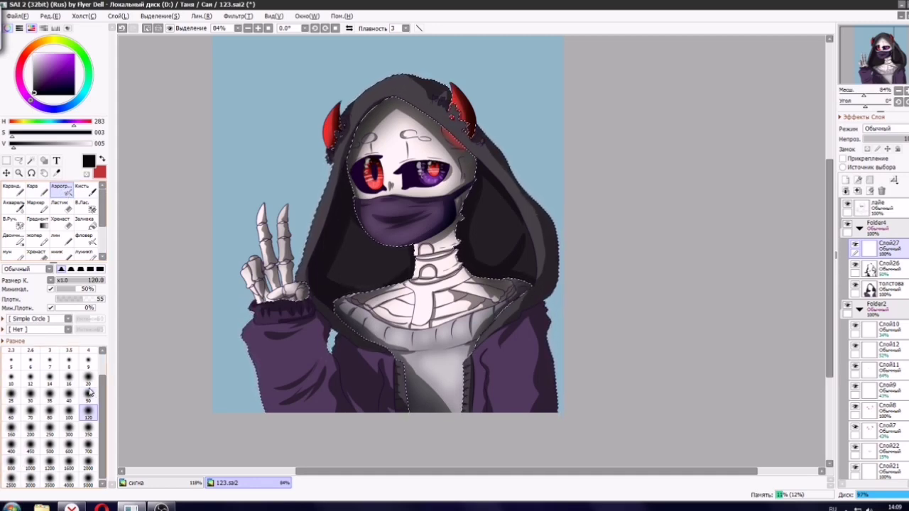
scroll(419, 202, up, 2)
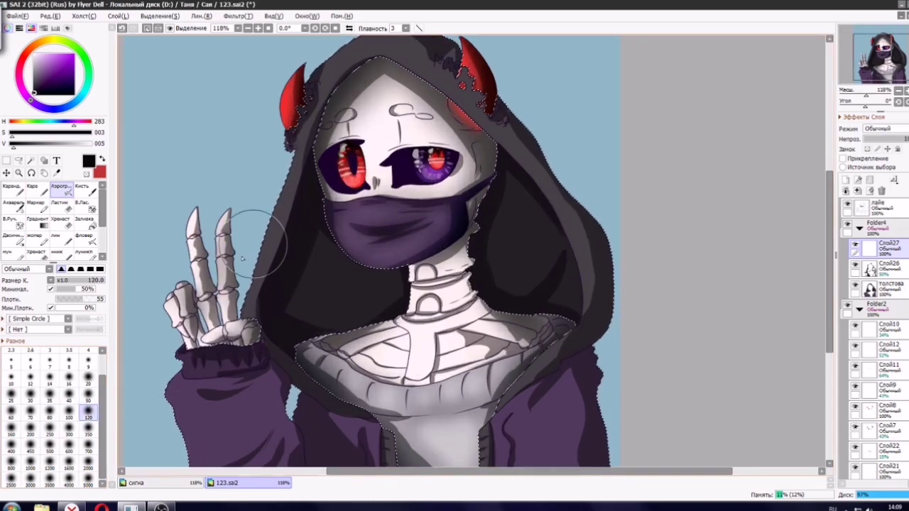
mouse_move(277, 318)
mouse_down()
mouse_move(313, 240)
mouse_move(321, 192)
mouse_up()
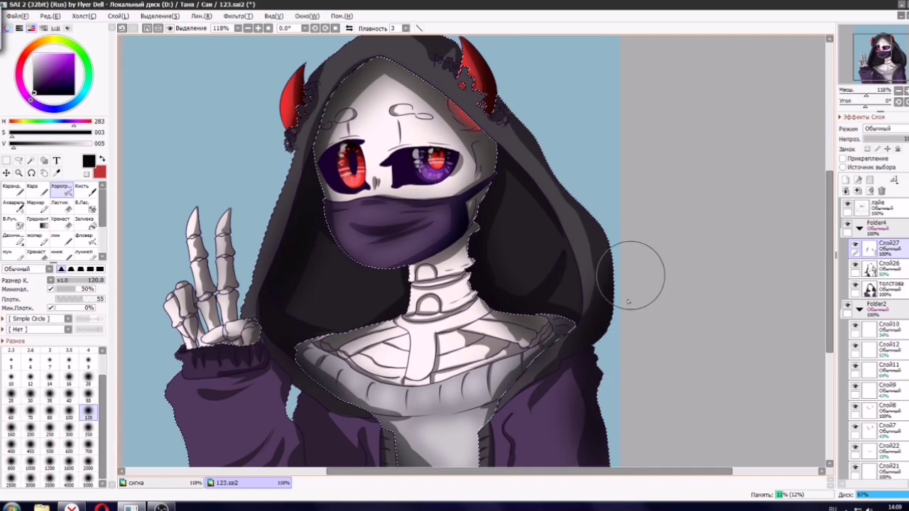
mouse_move(630, 275)
mouse_down()
mouse_move(579, 159)
mouse_move(521, 132)
mouse_up()
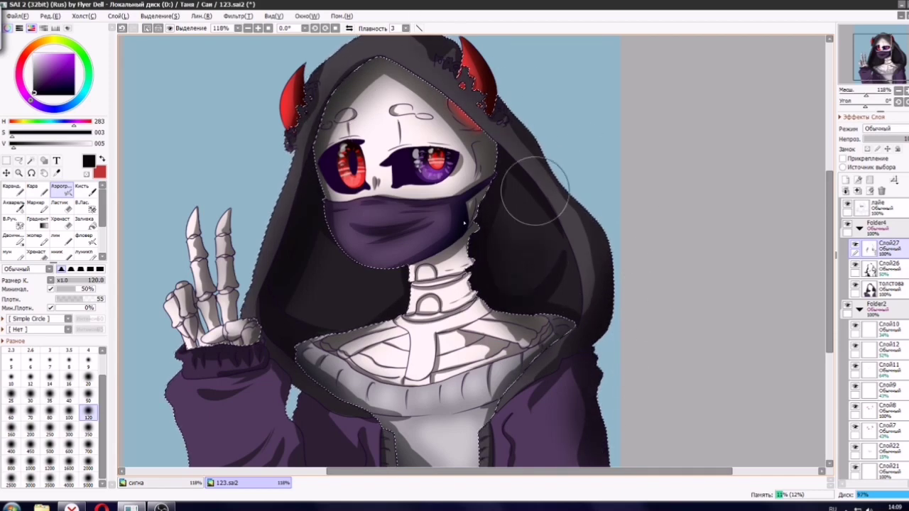
Airbrush soft near-black shadows onto the hoodie's front panels and sleeves at size 120.
click(884, 60)
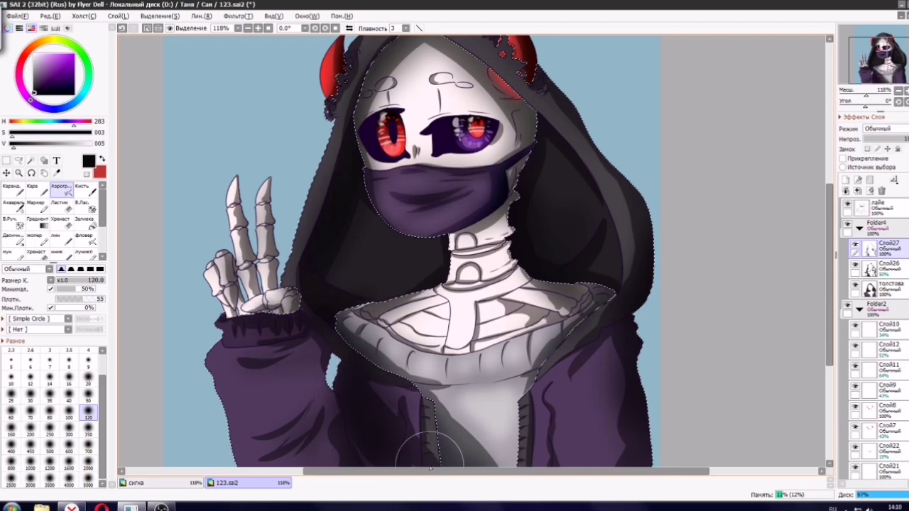
drag(551, 402, 578, 271)
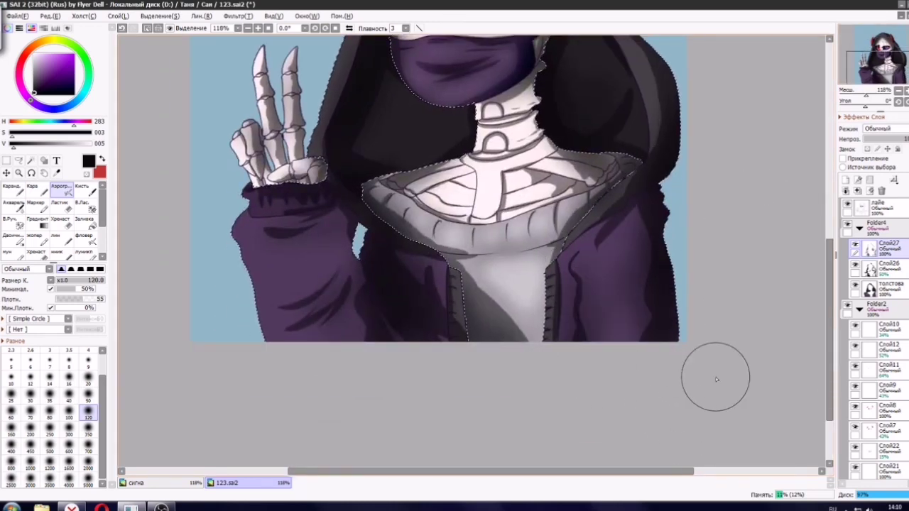
scroll(516, 400, down, 5)
scroll(522, 230, up, 3)
scroll(521, 231, up, 2)
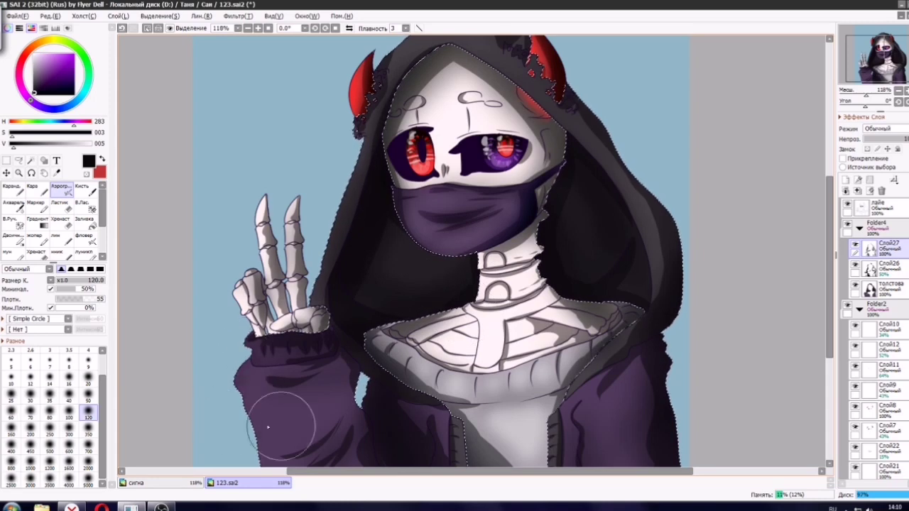
Add a new layer and paint light purple highlights on both sleeves and the left-hand front panel at size 50.
click(845, 180)
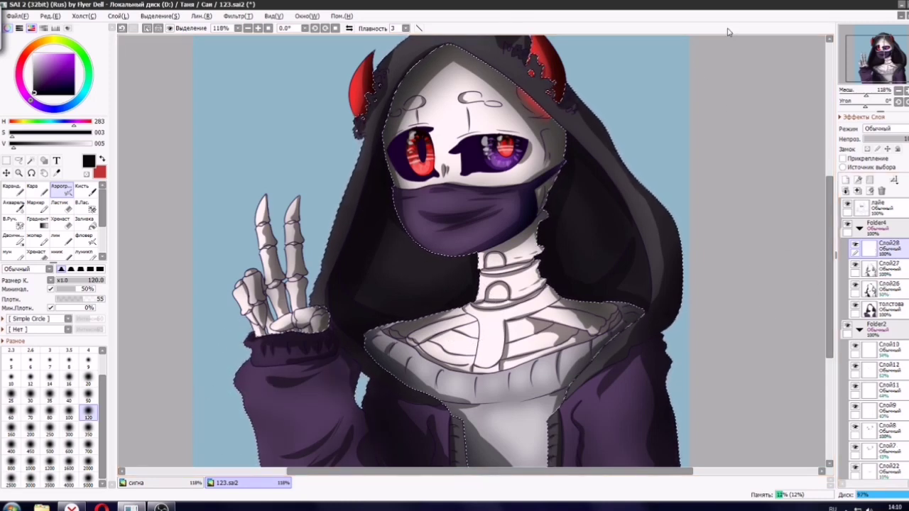
right_click(609, 402)
drag(35, 145, 85, 146)
click(883, 68)
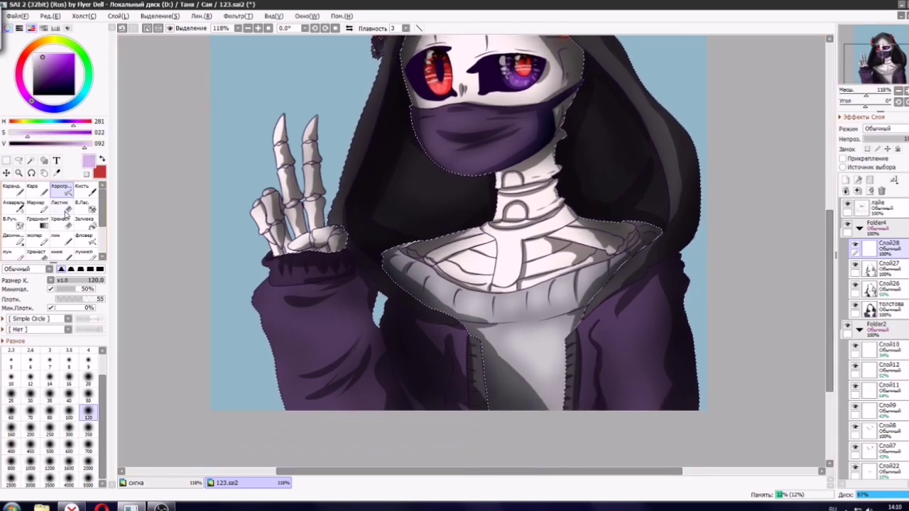
click(32, 188)
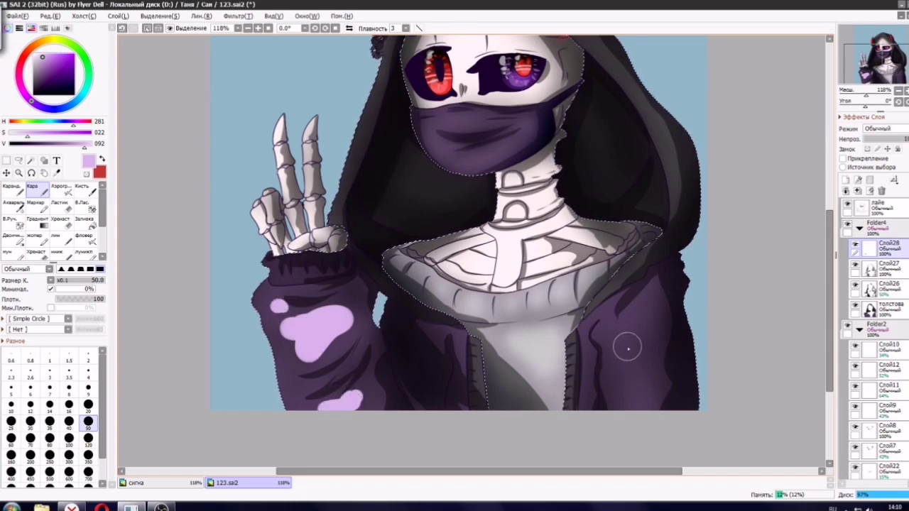
key(ctrl+z)
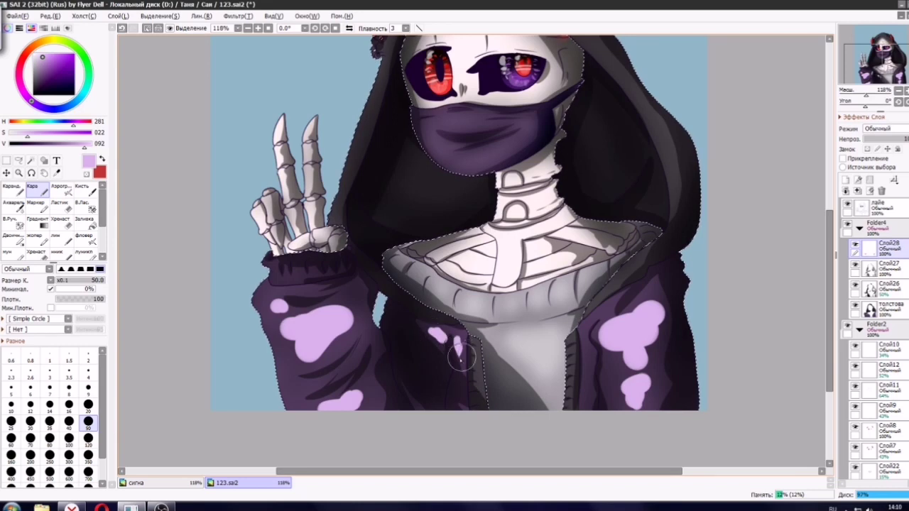
Paint light grey highlights with value 70 along the hood's crown and both outer sides at size 50.
scroll(745, 97, up, 5)
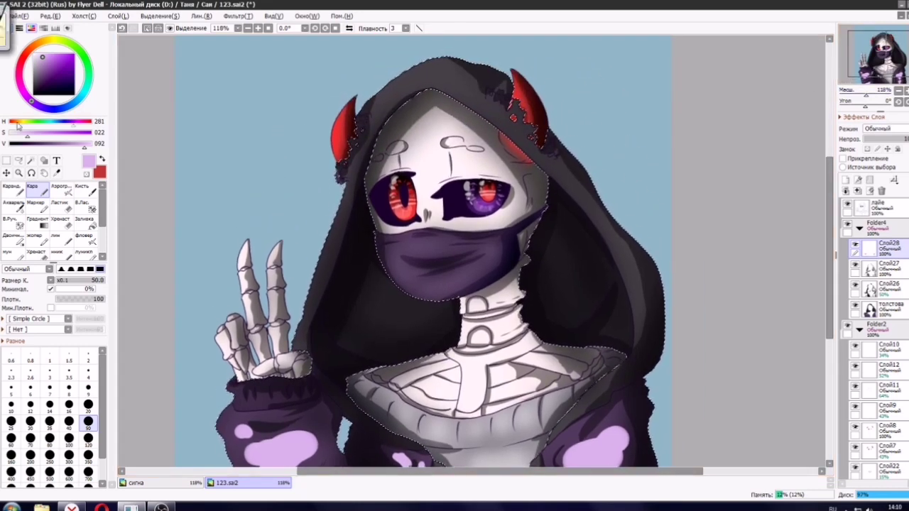
mouse_move(17, 132)
mouse_down()
mouse_move(10, 147)
mouse_move(67, 147)
mouse_up()
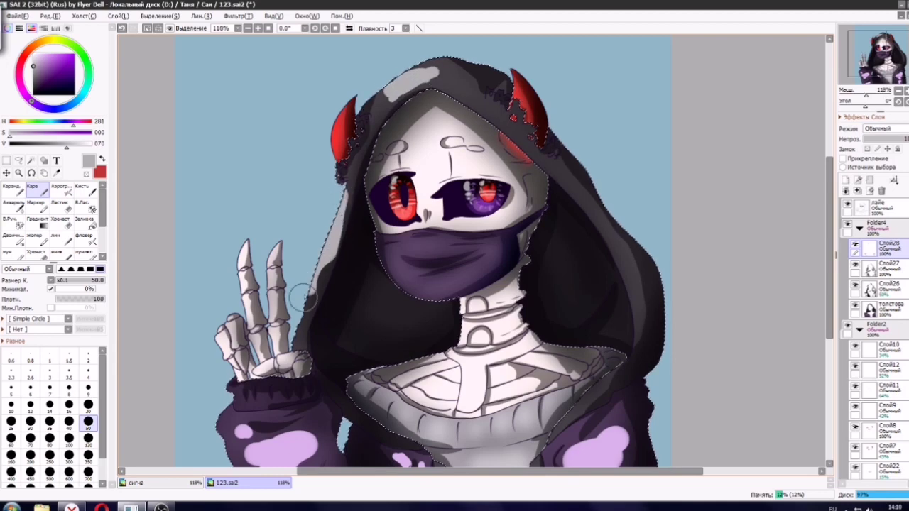
drag(571, 183, 598, 227)
drag(621, 257, 636, 299)
key(ctrl+z)
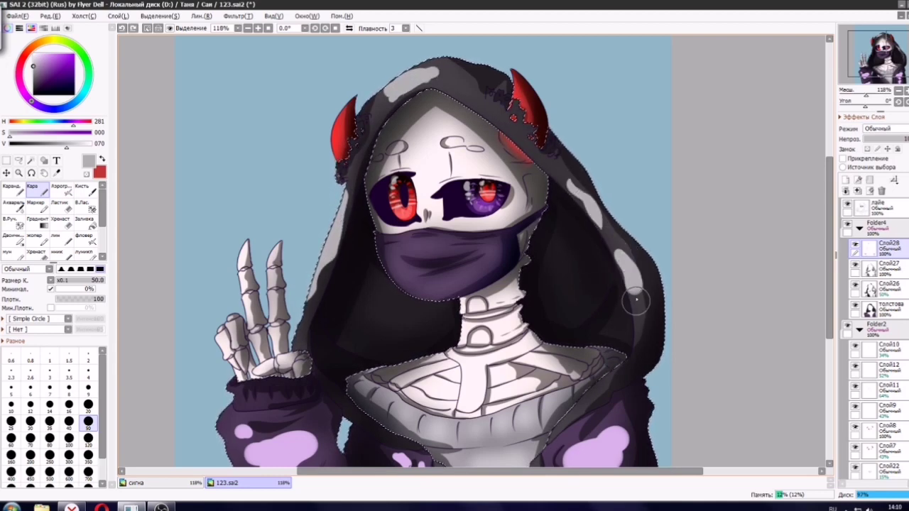
Paint darker grey highlights with value 40 on the hood lining on both sides of the neck.
drag(66, 147, 41, 147)
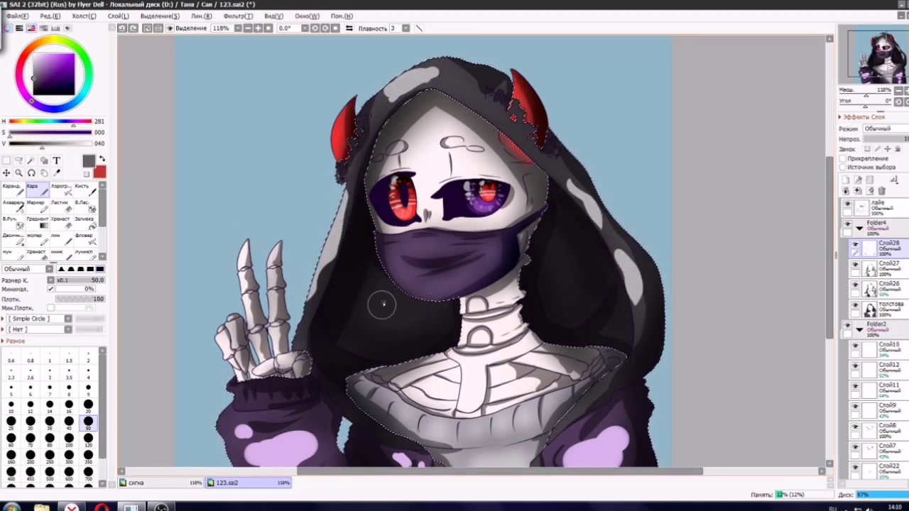
drag(388, 328, 385, 331)
key(ctrl+z)
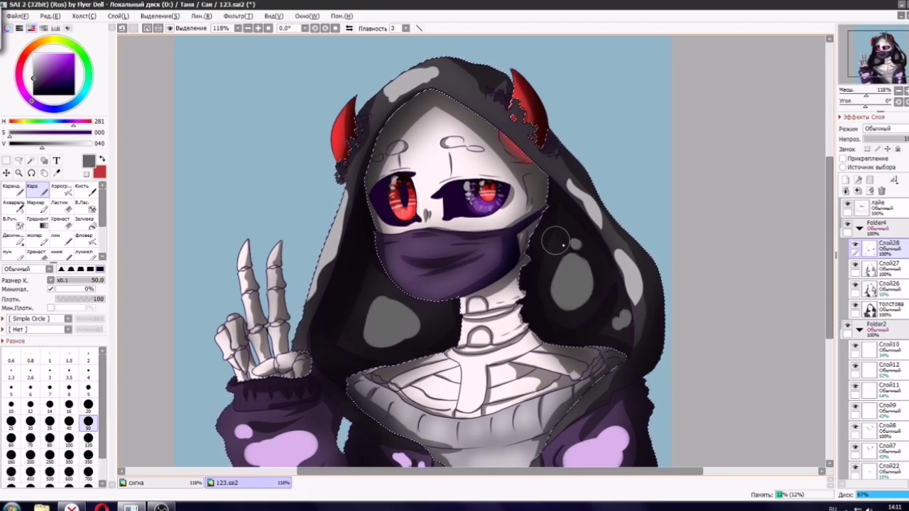
Apply a Gaussian blur with radius 6.2 to the highlight layer.
scroll(607, 227, down, 3)
scroll(608, 218, up, 2)
click(237, 16)
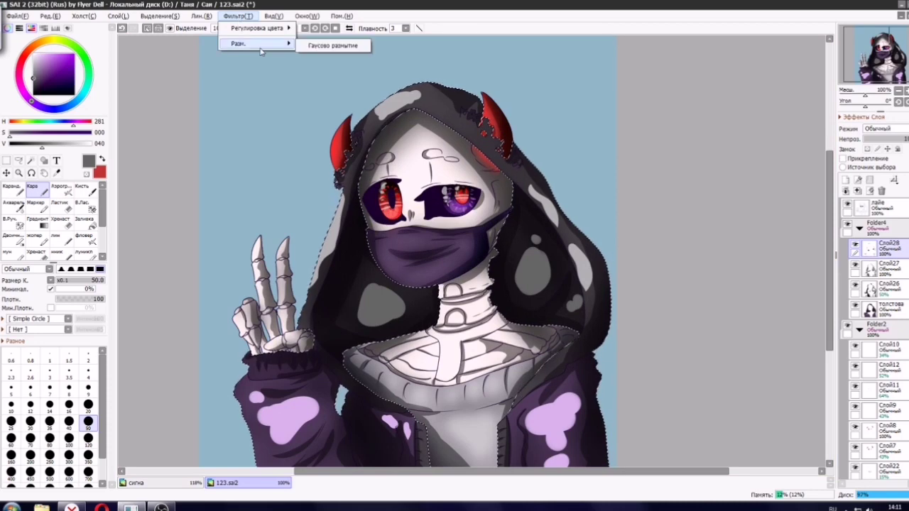
mouse_move(256, 43)
click(330, 45)
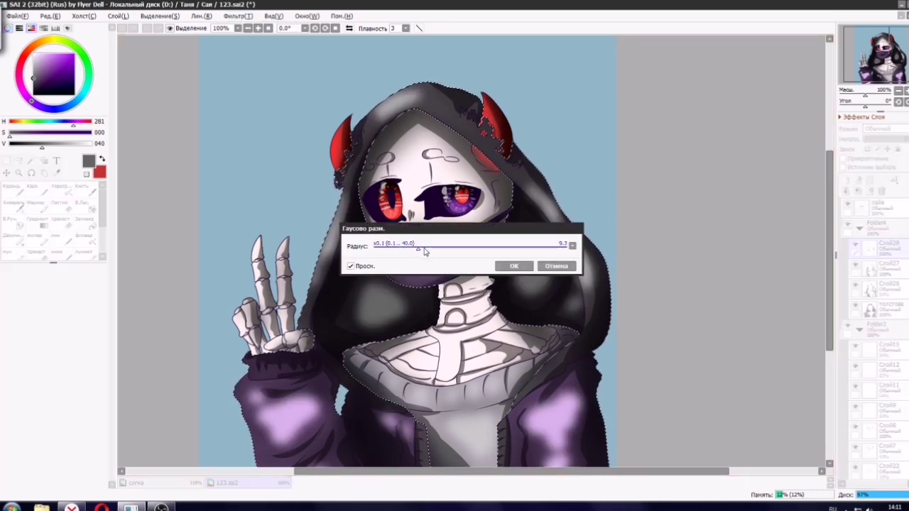
drag(422, 249, 405, 255)
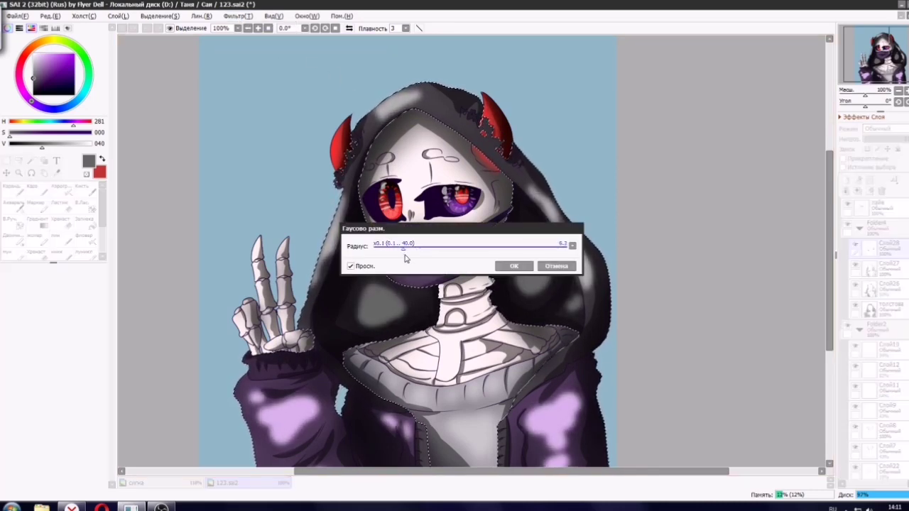
click(513, 266)
Lower the opacity of the blurred highlight layer to about 42%.
mouse_move(893, 141)
mouse_down()
mouse_move(878, 140)
mouse_move(887, 140)
mouse_up()
drag(894, 45, 893, 51)
scroll(395, 178, down, 4)
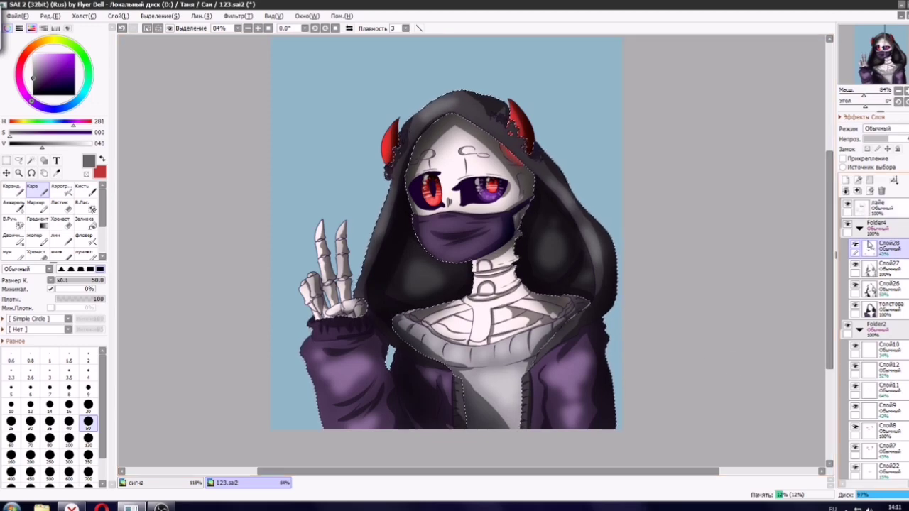
On a new layer above the blurred highlights, airbrush soft purple with saturation 29 and value 33 over the hoodie at size 120.
click(845, 179)
click(76, 191)
click(58, 194)
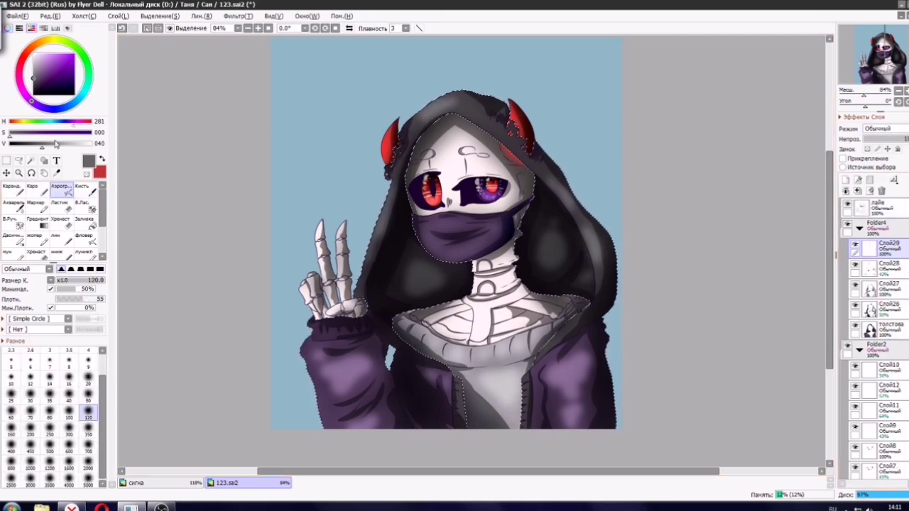
click(31, 87)
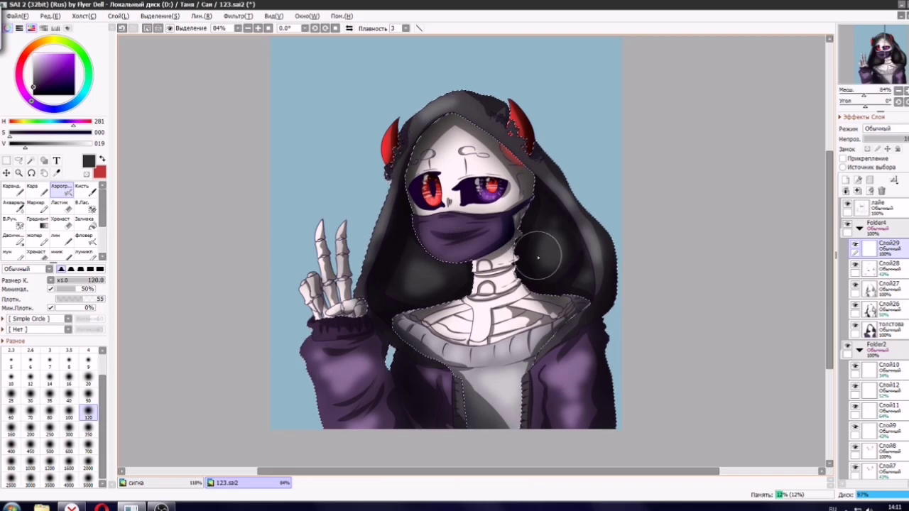
scroll(537, 257, up, 1)
click(34, 135)
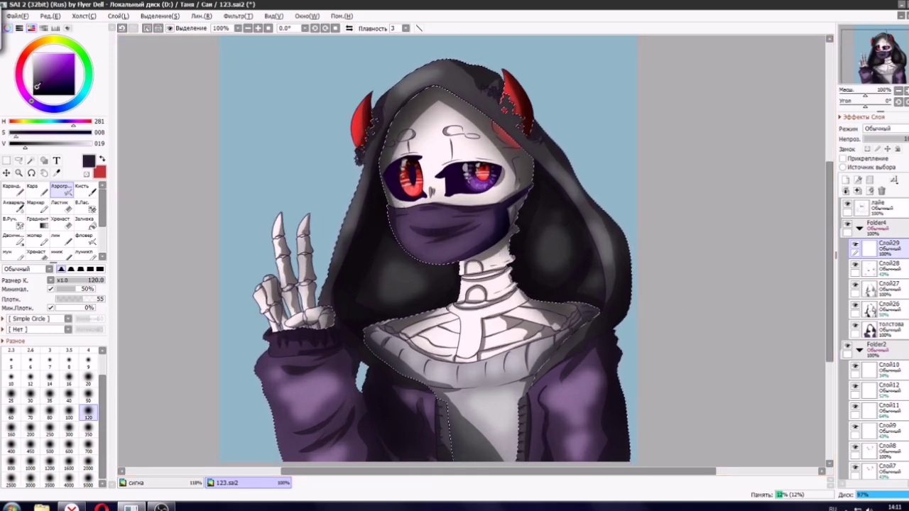
click(46, 80)
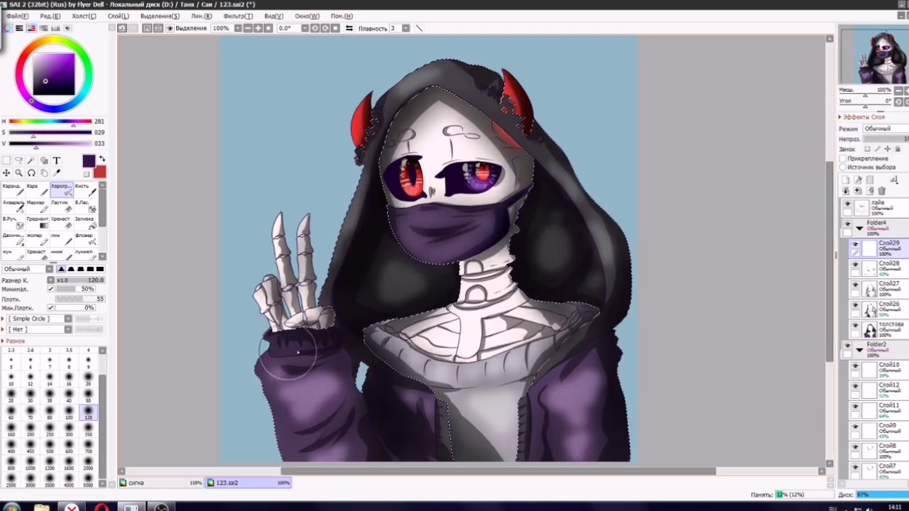
Airbrush darker purple tones with saturation 12 and value 12 onto the hoodie, and clear the selection.
click(18, 136)
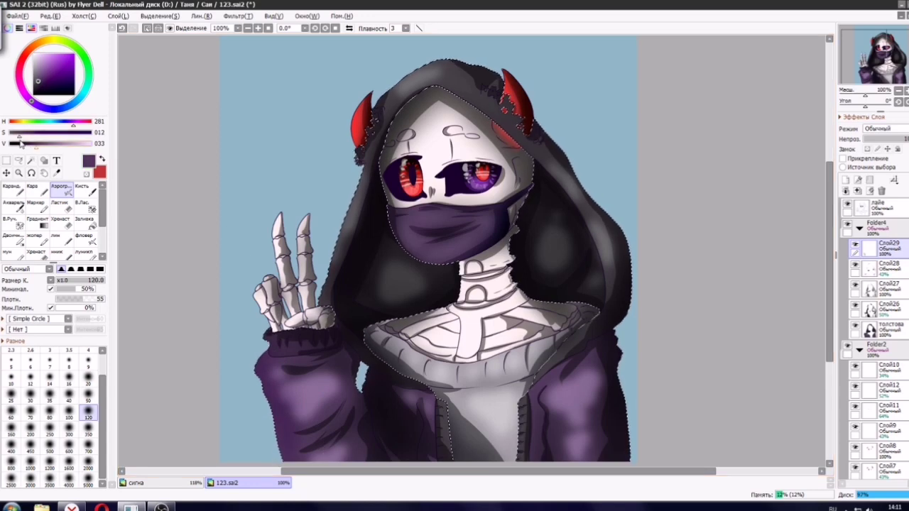
click(18, 147)
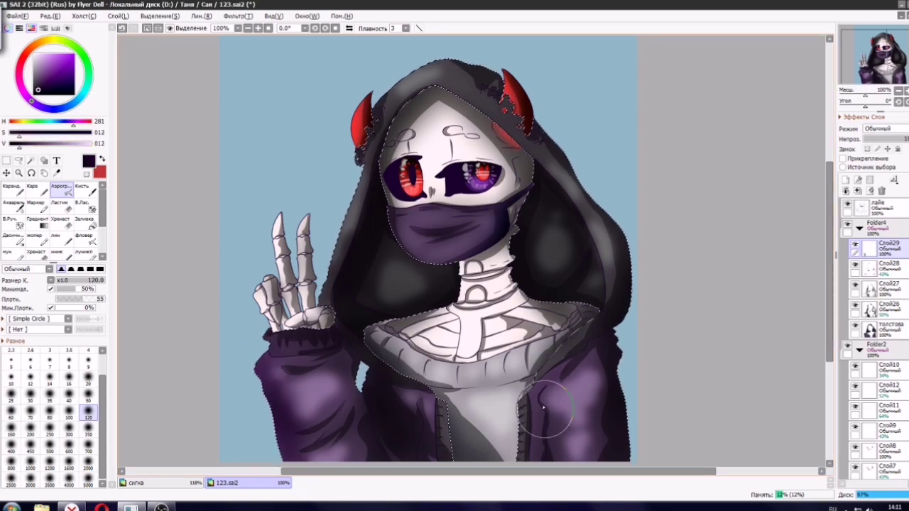
scroll(464, 428, down, 3)
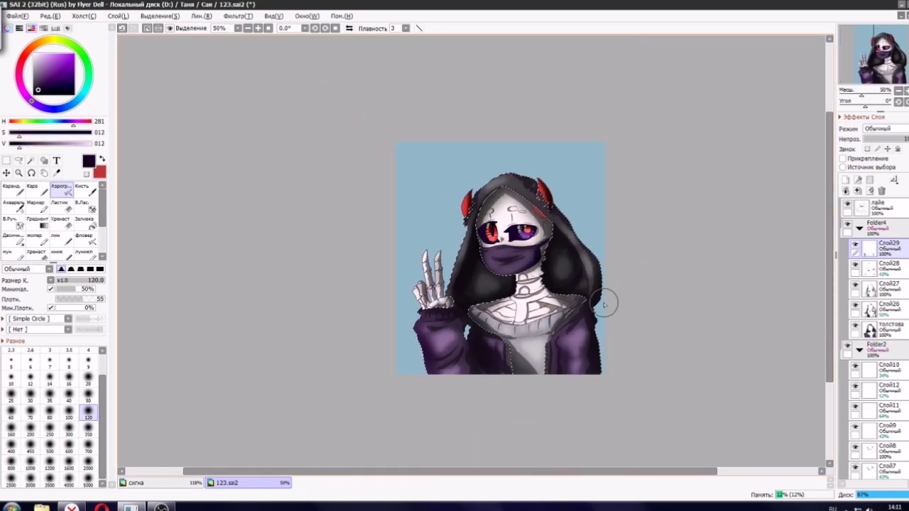
scroll(603, 300, up, 3)
key(ctrl+t)
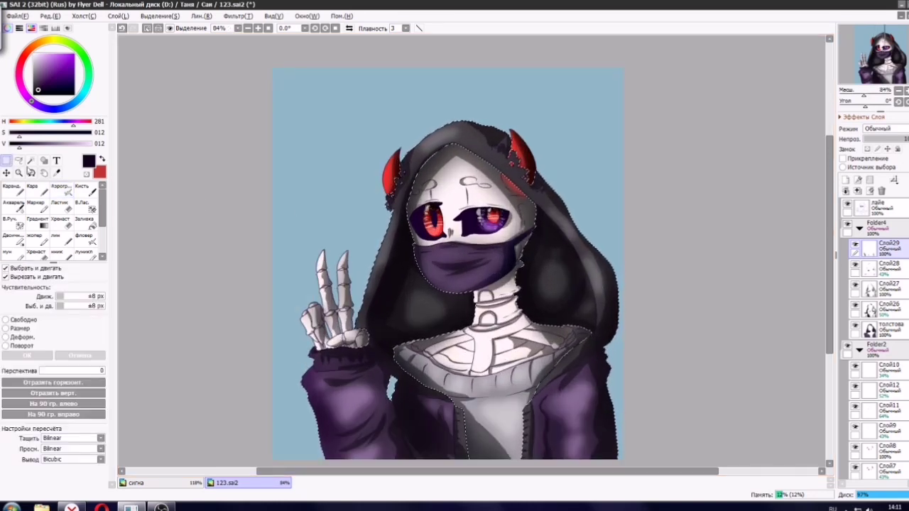
Add a new layer directly above the background and darken the sampled background blue to value 66.
scroll(429, 246, down, 1)
scroll(852, 348, down, 5)
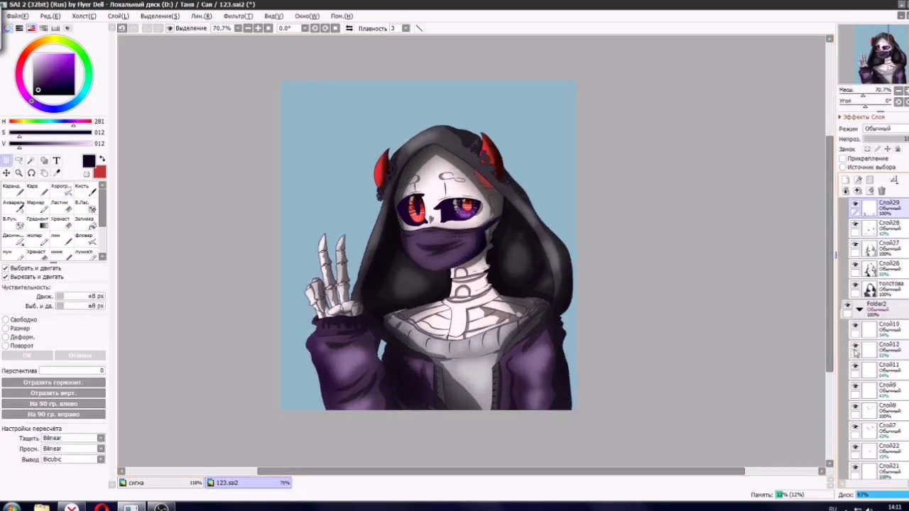
scroll(868, 434, down, 3)
click(845, 181)
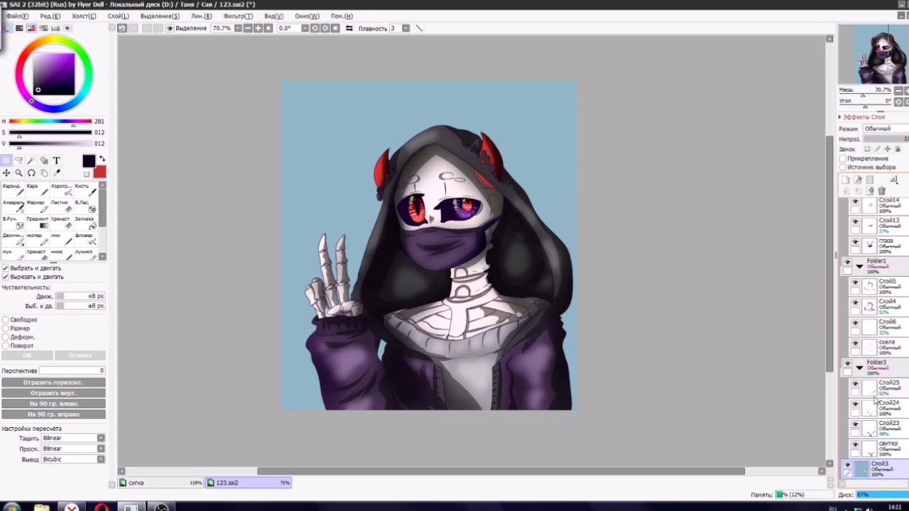
click(36, 190)
right_click(391, 142)
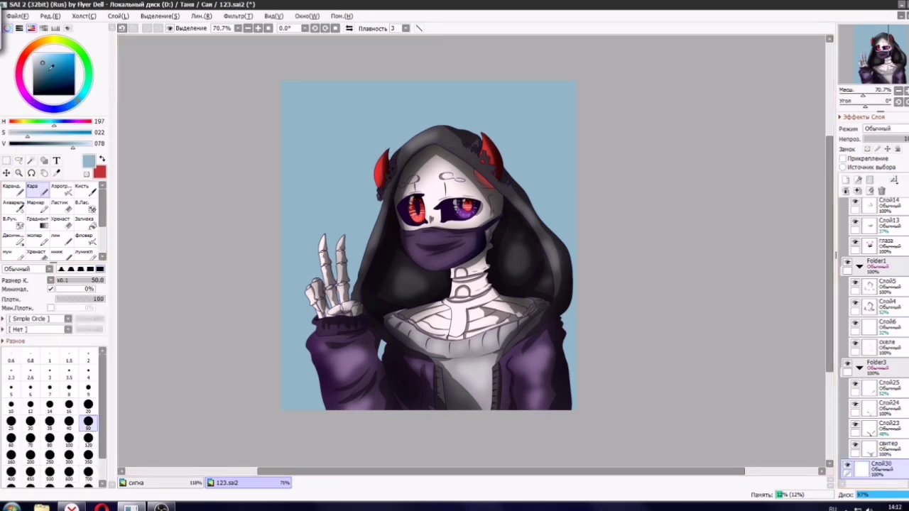
drag(71, 148, 65, 149)
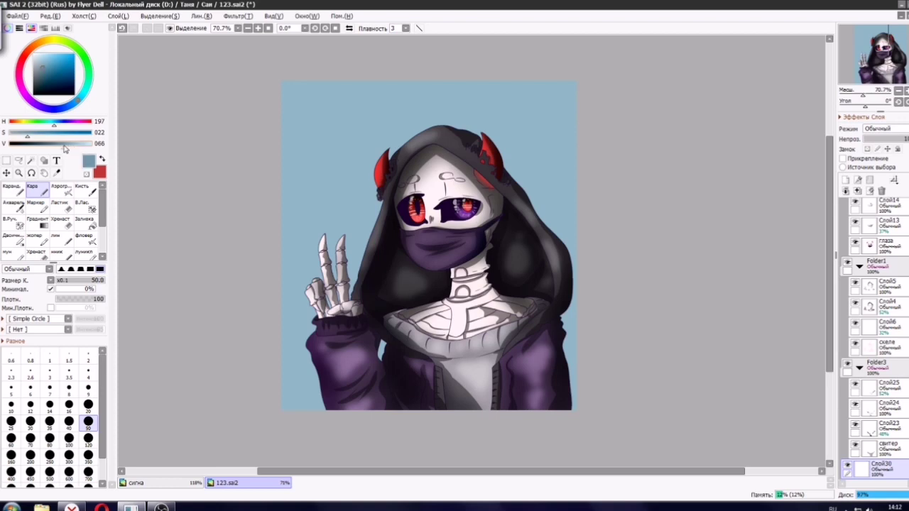
Paint the first drooping branches of a background fir tree beside the hood, above the raised hand, at size 50.
scroll(331, 139, up, 2)
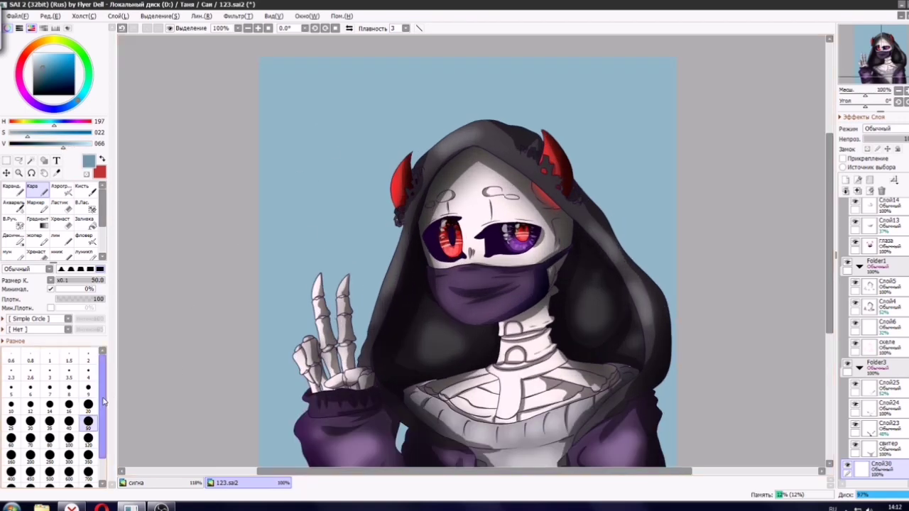
mouse_move(366, 107)
mouse_down()
mouse_move(335, 165)
mouse_move(304, 168)
mouse_move(441, 144)
mouse_up()
key(ctrl+z)
key(ctrl+z)
drag(375, 91, 442, 146)
drag(383, 122, 334, 190)
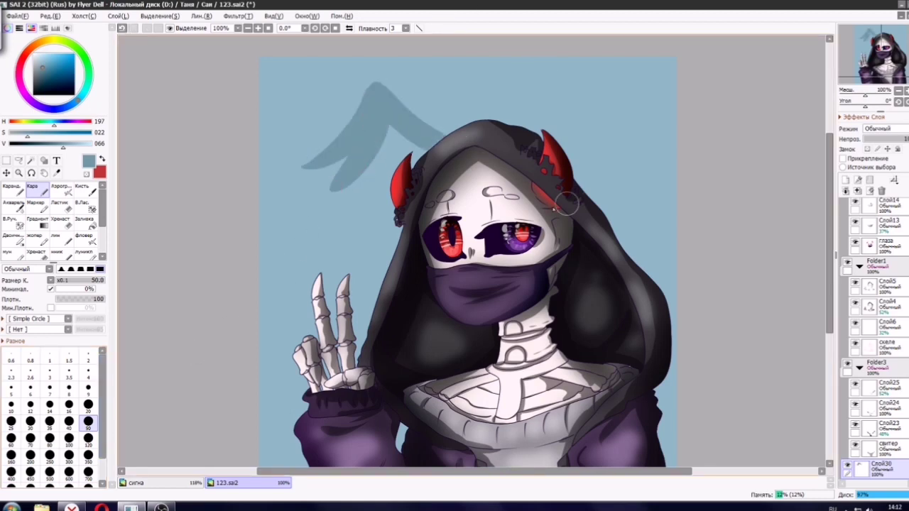
key(ctrl+z)
Create a layer folder and place the tree layer and the background layer inside it.
click(870, 180)
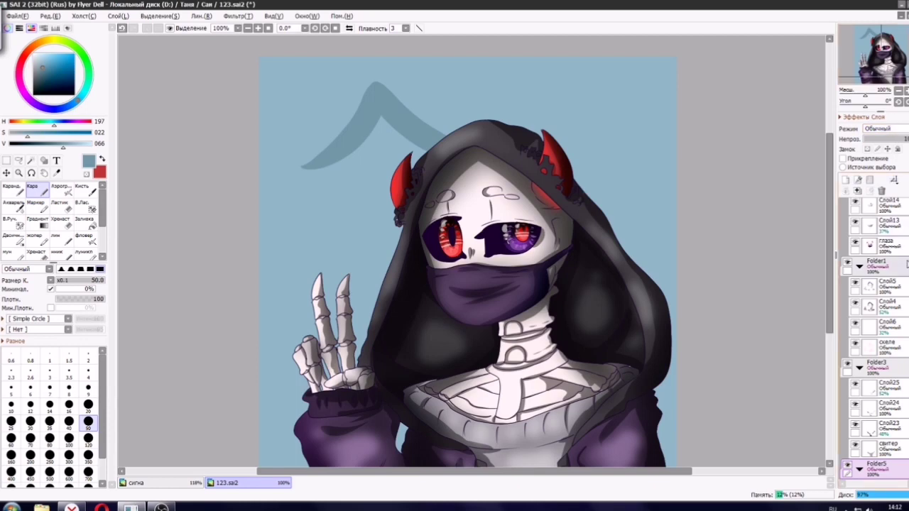
scroll(875, 341, down, 2)
double_click(881, 441)
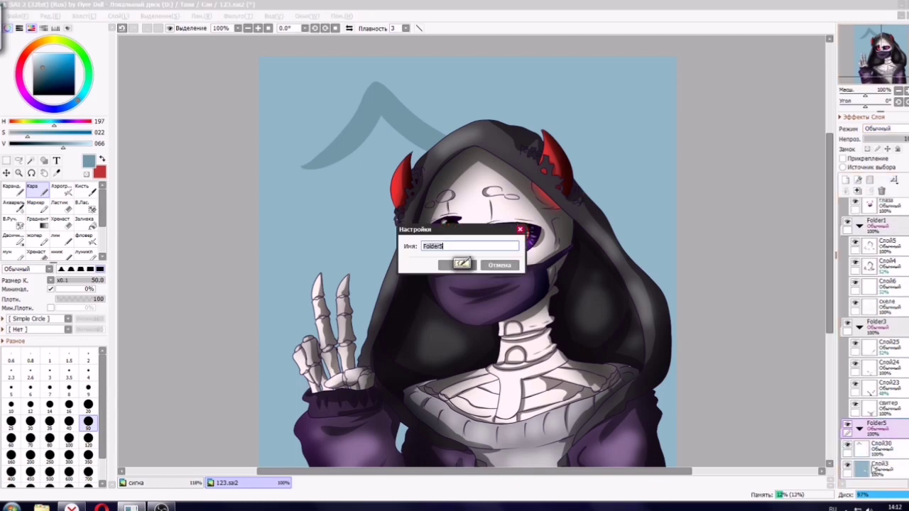
click(519, 230)
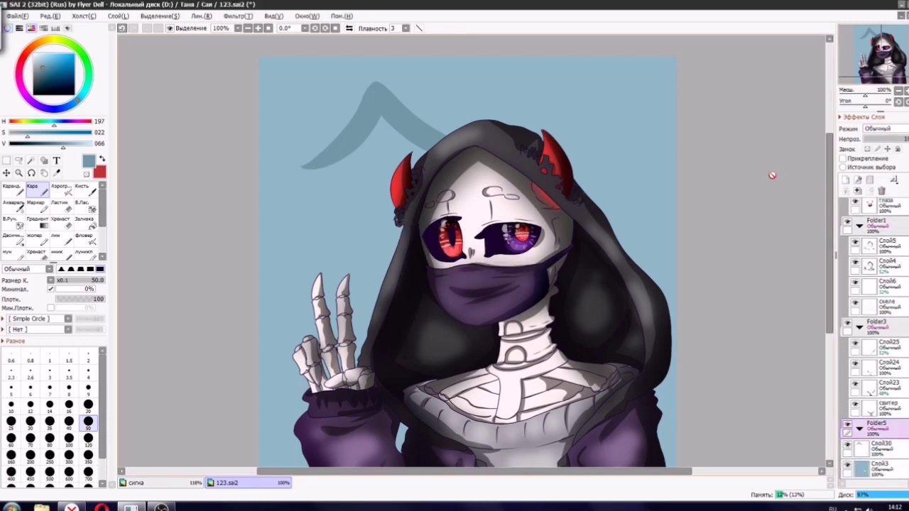
click(880, 447)
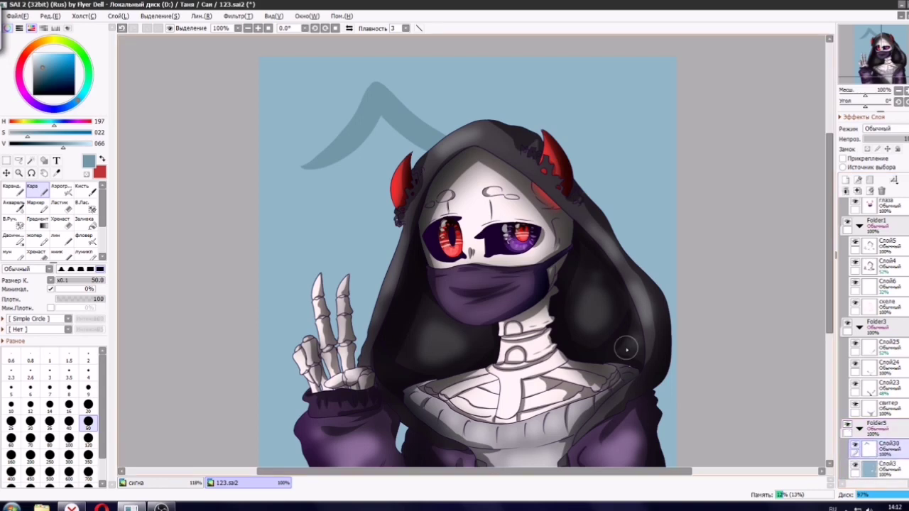
Complete the first tree's leafy top tier and paint the top of a second tree on the hood's other side.
drag(381, 119, 332, 177)
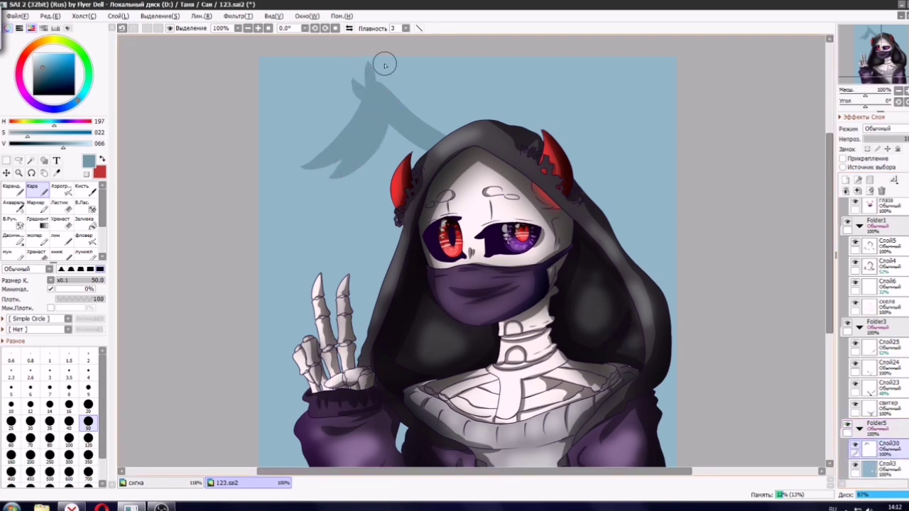
mouse_move(384, 65)
mouse_down()
mouse_move(383, 90)
mouse_move(395, 102)
mouse_move(371, 109)
mouse_move(390, 110)
mouse_move(385, 139)
mouse_move(395, 128)
mouse_move(421, 137)
mouse_move(376, 137)
mouse_move(406, 189)
mouse_up()
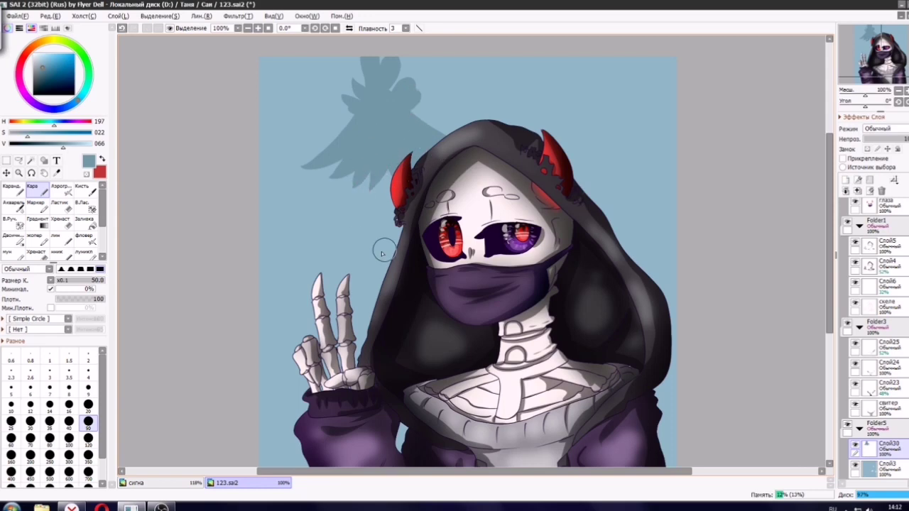
mouse_move(612, 119)
mouse_down()
mouse_move(601, 199)
mouse_move(669, 209)
mouse_move(573, 173)
mouse_up()
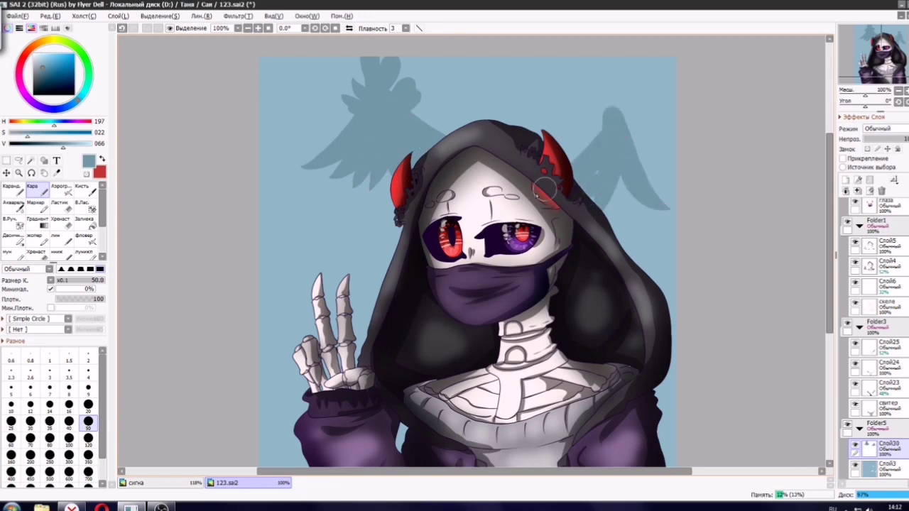
mouse_move(611, 114)
mouse_down()
mouse_move(552, 184)
mouse_move(640, 169)
mouse_move(676, 186)
mouse_up()
key(ctrl+z)
mouse_move(621, 132)
mouse_down()
mouse_move(629, 189)
mouse_move(616, 230)
mouse_up()
drag(617, 163, 672, 223)
mouse_move(605, 114)
mouse_down()
mouse_move(624, 89)
mouse_move(640, 124)
mouse_up()
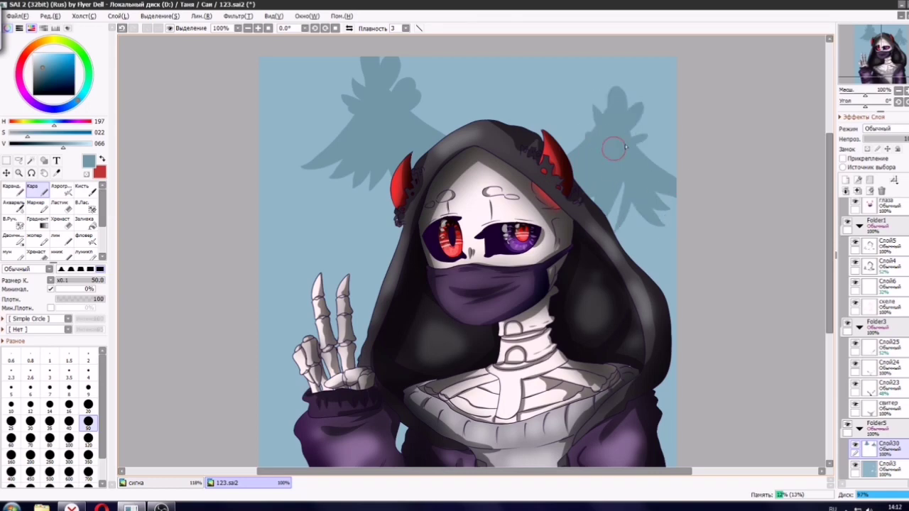
Add a new layer between the tree-top layer and the background.
drag(883, 52, 883, 59)
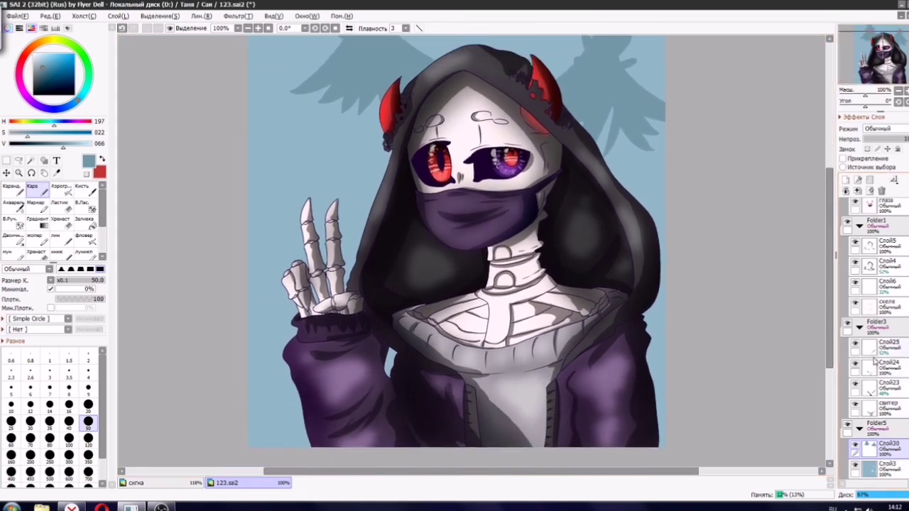
click(874, 465)
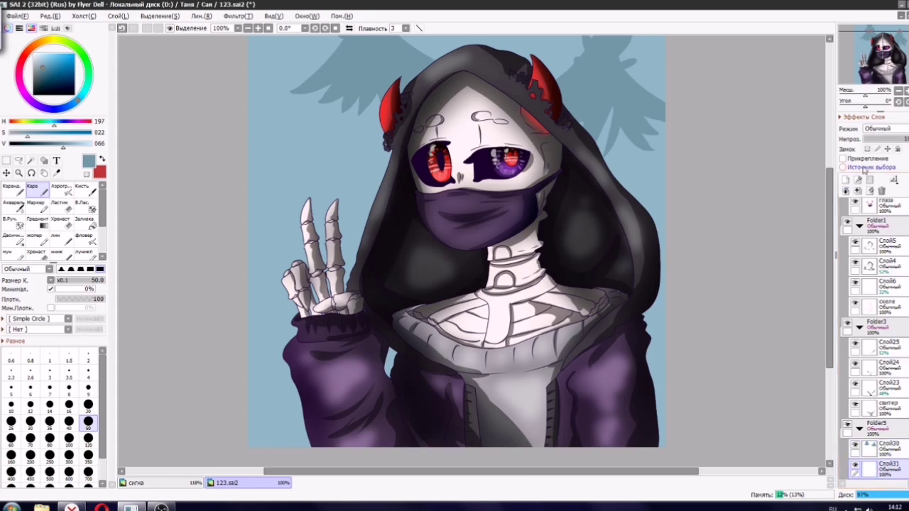
scroll(906, 287, down, 1)
drag(882, 58, 879, 50)
click(52, 145)
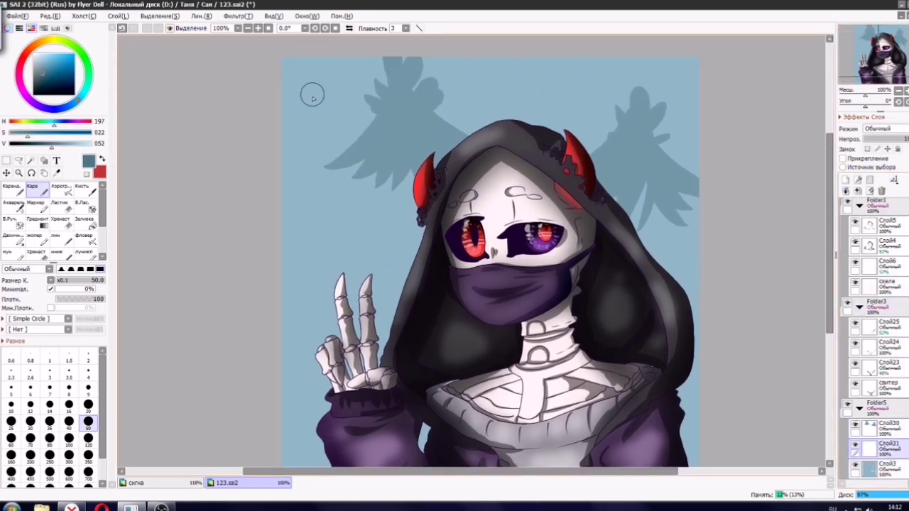
drag(363, 163, 312, 212)
key(ctrl+z)
click(55, 146)
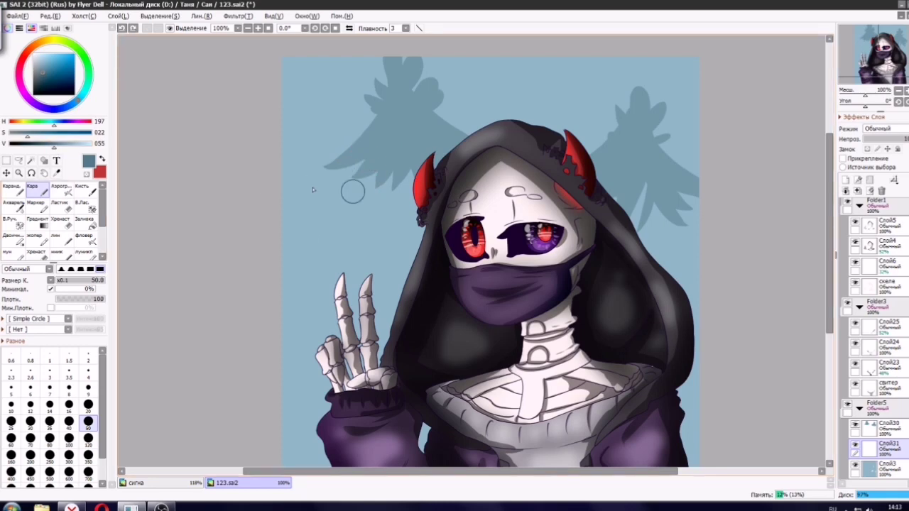
drag(383, 149, 309, 205)
key(ctrl+z)
click(63, 145)
drag(368, 165, 310, 182)
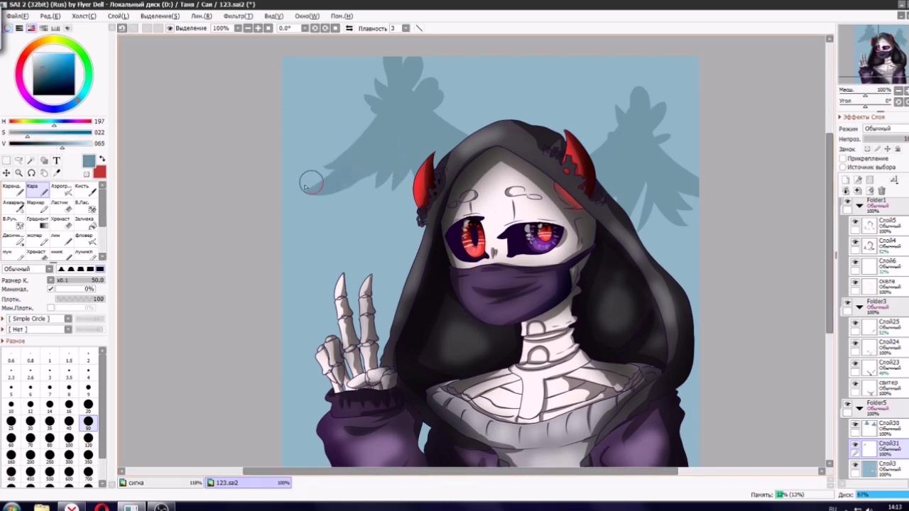
key(ctrl+z)
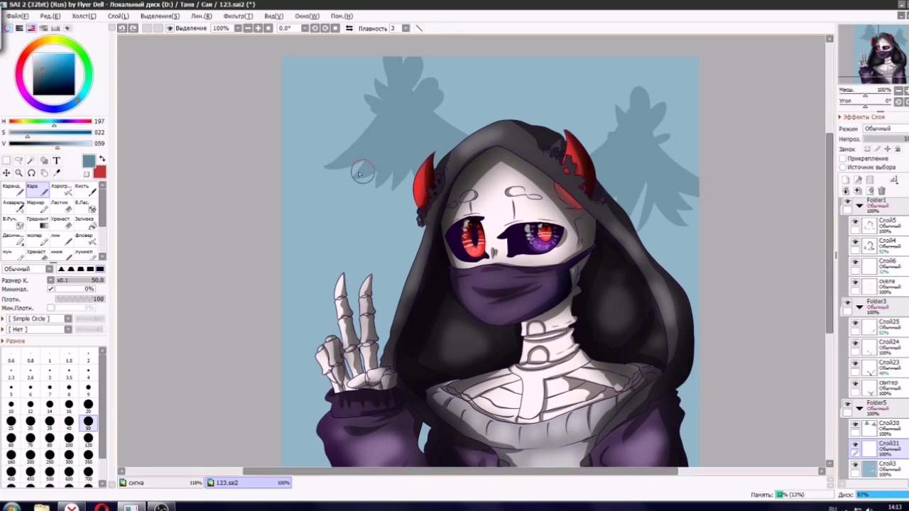
Paint a second, darker tier of branches with value 59 beneath the tops of both background trees.
mouse_move(361, 169)
mouse_down()
mouse_move(311, 193)
mouse_move(338, 200)
mouse_move(312, 211)
mouse_move(339, 231)
mouse_up()
key(ctrl+z)
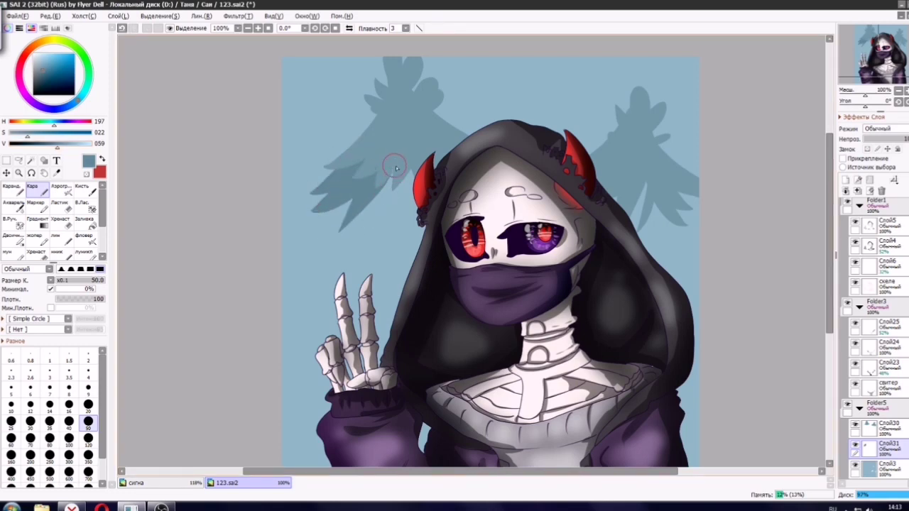
drag(393, 168, 369, 240)
drag(400, 168, 401, 243)
drag(419, 173, 417, 219)
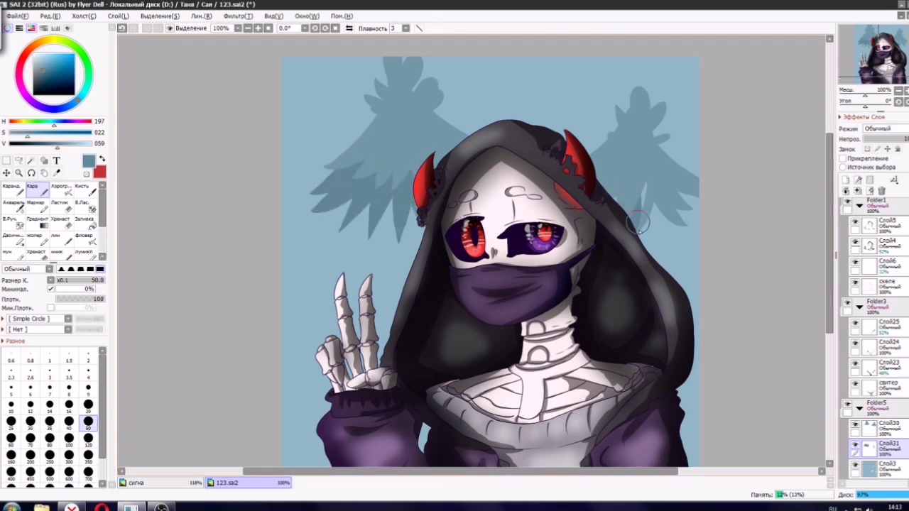
mouse_move(638, 223)
mouse_down()
mouse_move(600, 248)
mouse_move(664, 277)
mouse_up()
drag(678, 206, 696, 281)
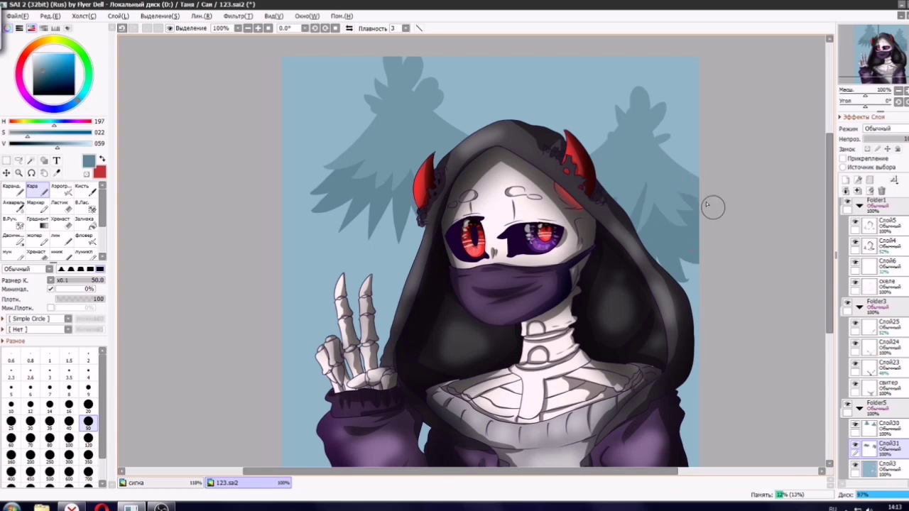
On a new layer below the second tier, paint a third tier of branches with value 48 on both trees.
click(846, 181)
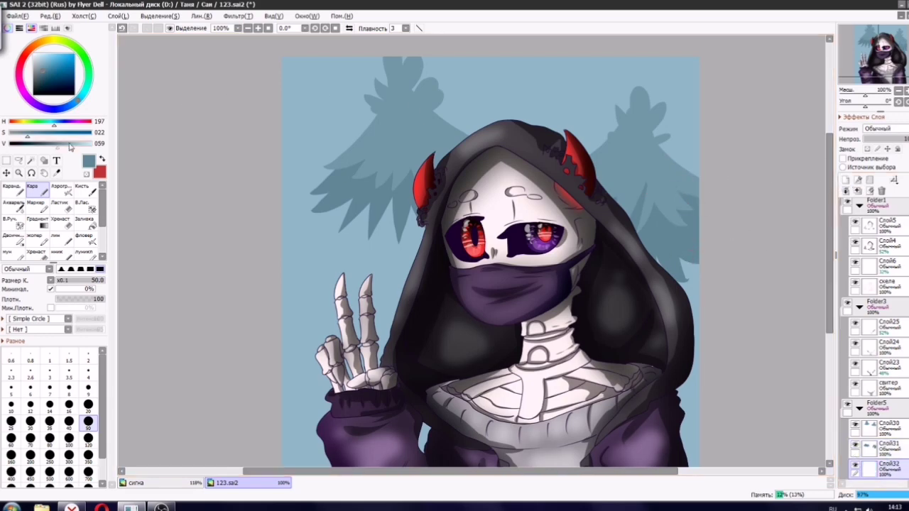
drag(52, 150, 49, 150)
mouse_move(347, 193)
mouse_down()
mouse_move(301, 228)
mouse_move(311, 246)
mouse_up()
key(ctrl+z)
mouse_move(379, 217)
mouse_down()
mouse_move(343, 259)
mouse_move(401, 299)
mouse_up()
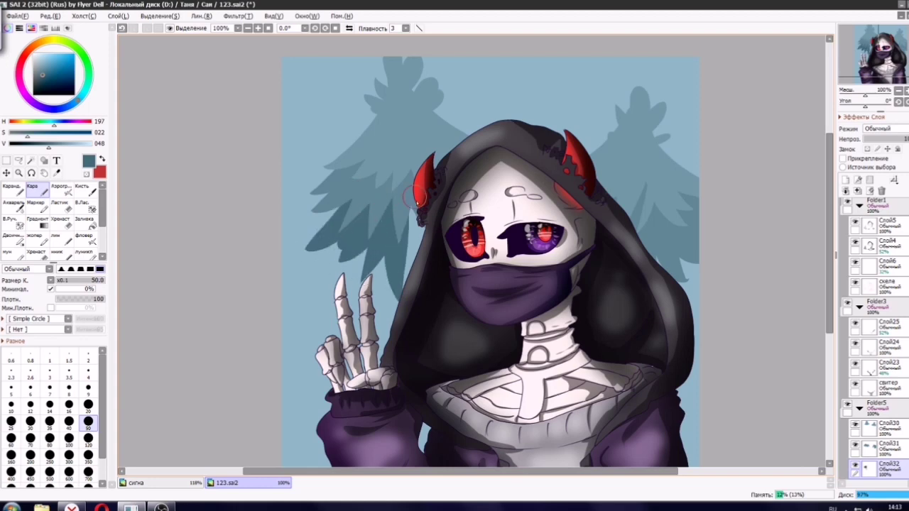
drag(410, 201, 417, 256)
mouse_move(356, 245)
mouse_down()
mouse_move(390, 238)
mouse_move(358, 244)
mouse_move(349, 228)
mouse_move(331, 257)
mouse_move(349, 275)
mouse_up()
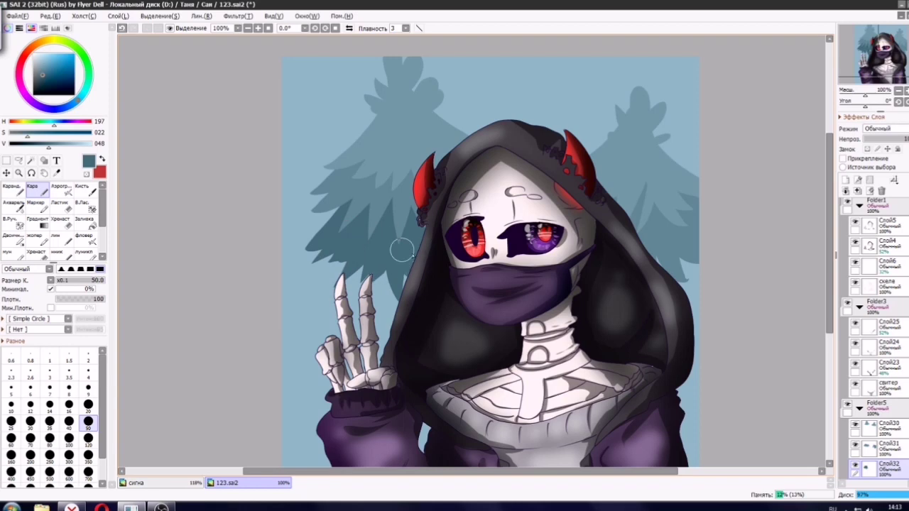
drag(686, 287, 690, 263)
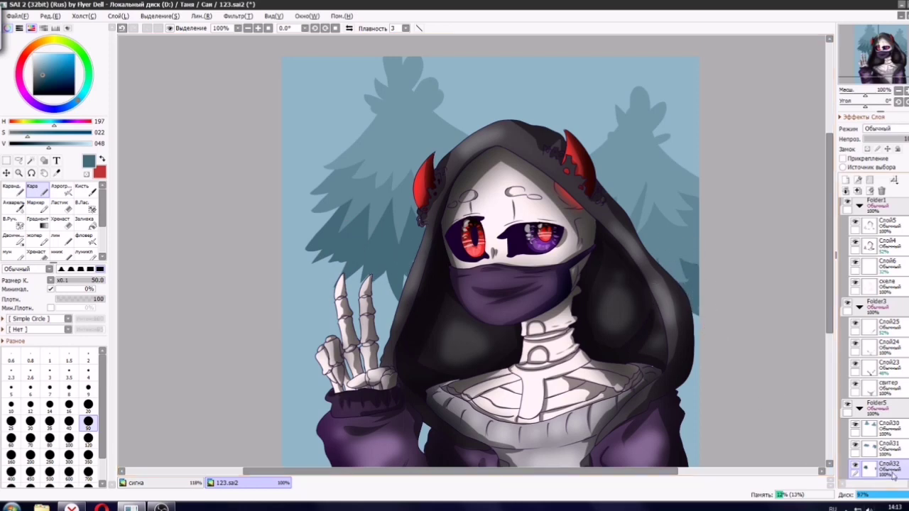
On a new layer below the third tier, paint a fourth, darker tier of branches with value 38 on both trees.
click(846, 181)
drag(888, 448, 888, 475)
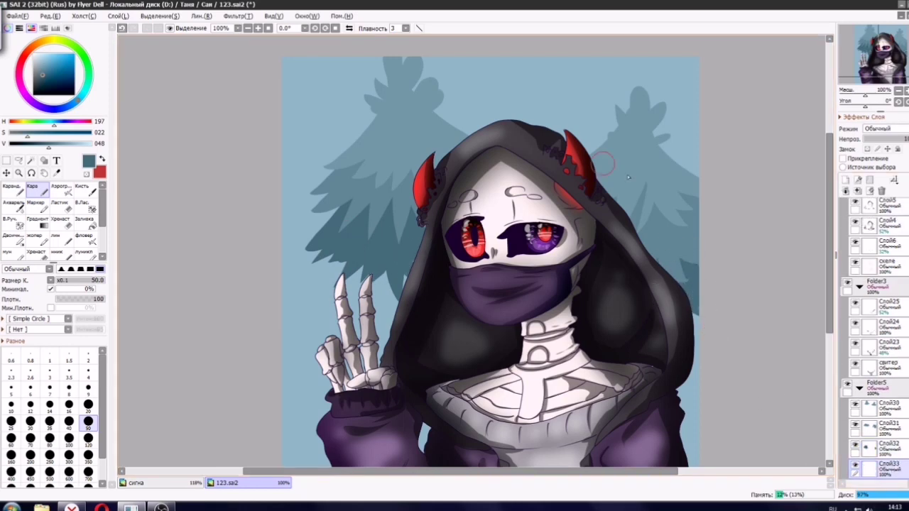
drag(45, 148, 41, 148)
mouse_move(337, 267)
mouse_down()
mouse_move(290, 317)
mouse_move(305, 299)
mouse_move(318, 334)
mouse_move(395, 330)
mouse_move(371, 285)
mouse_up()
key(ctrl+z)
key(ctrl+z)
drag(658, 308, 690, 366)
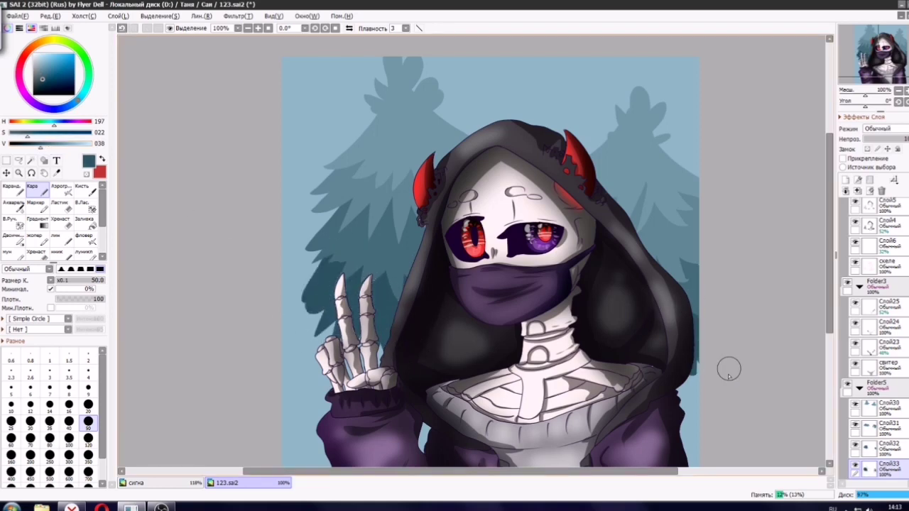
On another new layer beneath, paint a fifth tier of branches with value 25 on both sides of the character.
scroll(874, 327, down, 1)
click(888, 468)
click(845, 180)
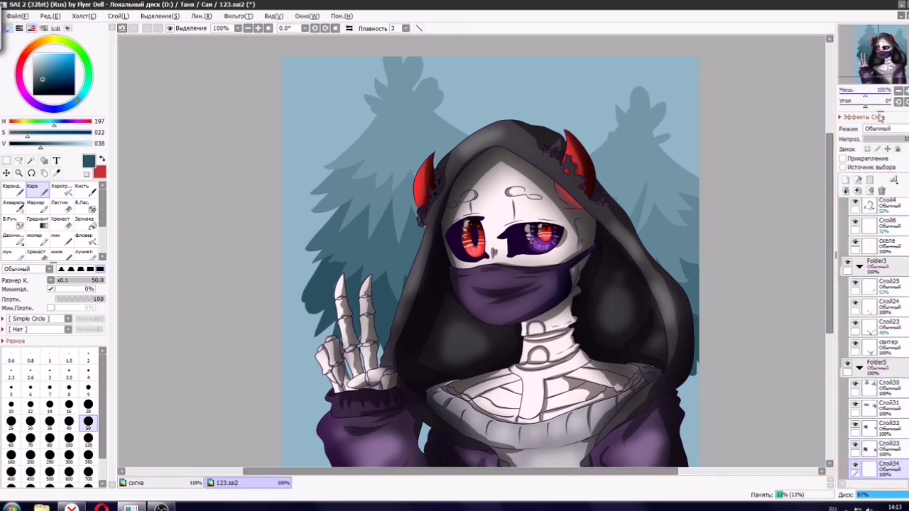
drag(876, 56, 880, 63)
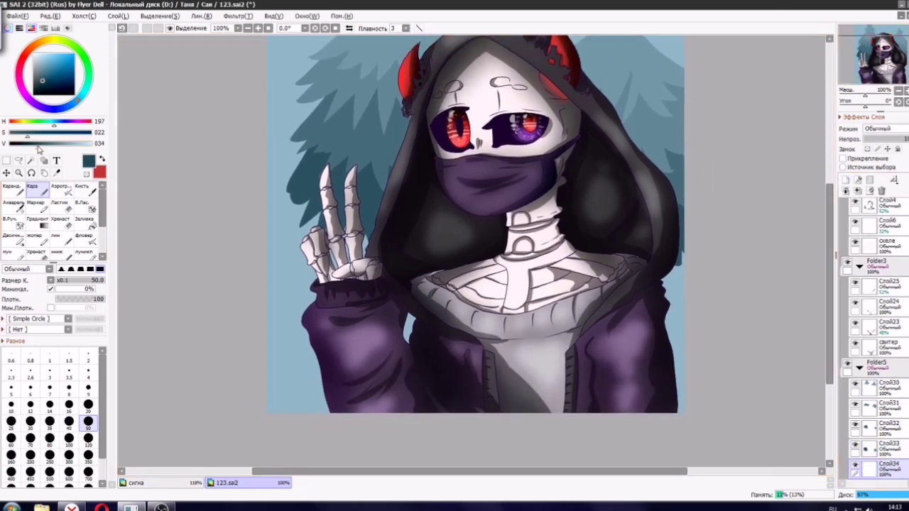
drag(39, 148, 29, 148)
drag(272, 237, 313, 192)
mouse_move(282, 270)
mouse_down()
mouse_move(333, 214)
mouse_move(335, 321)
mouse_up()
drag(282, 307, 340, 240)
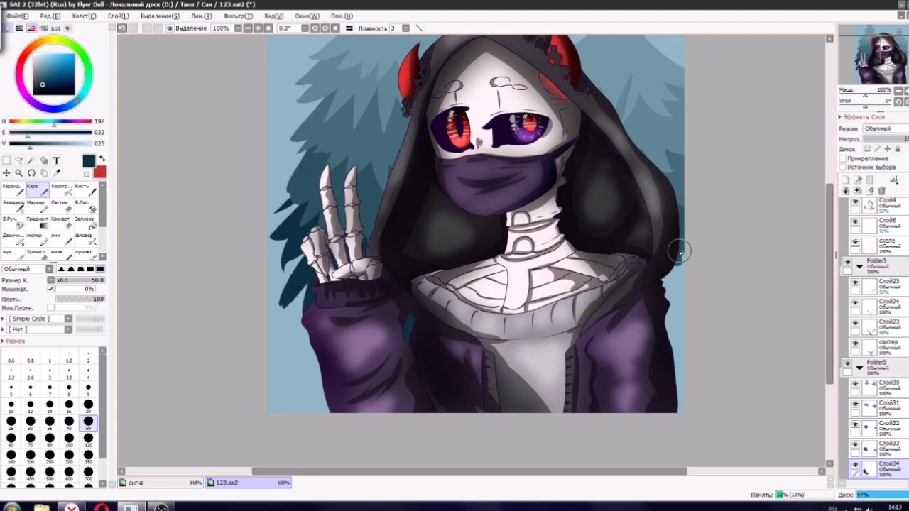
mouse_move(679, 252)
mouse_down()
mouse_move(692, 280)
mouse_move(675, 312)
mouse_up()
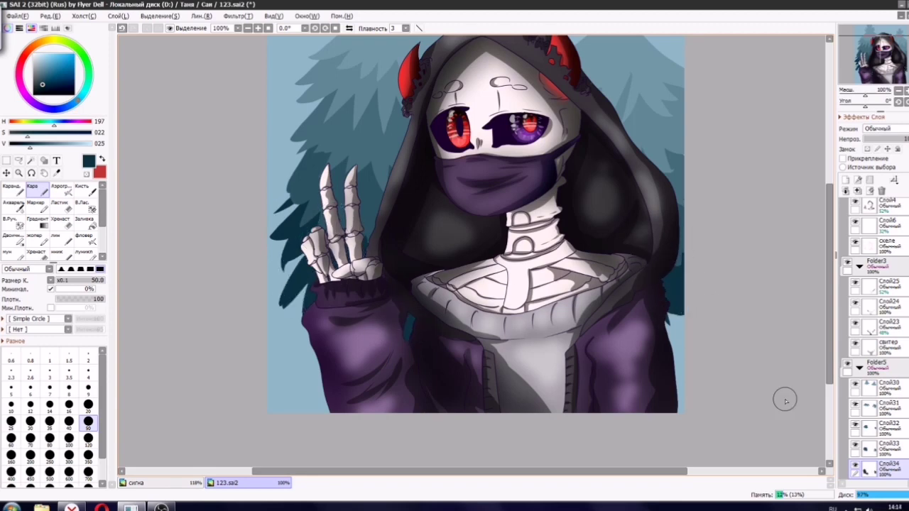
Add a layer below the fifth tier and paint the lowest, darkest branches of both trees with value 20.
click(845, 180)
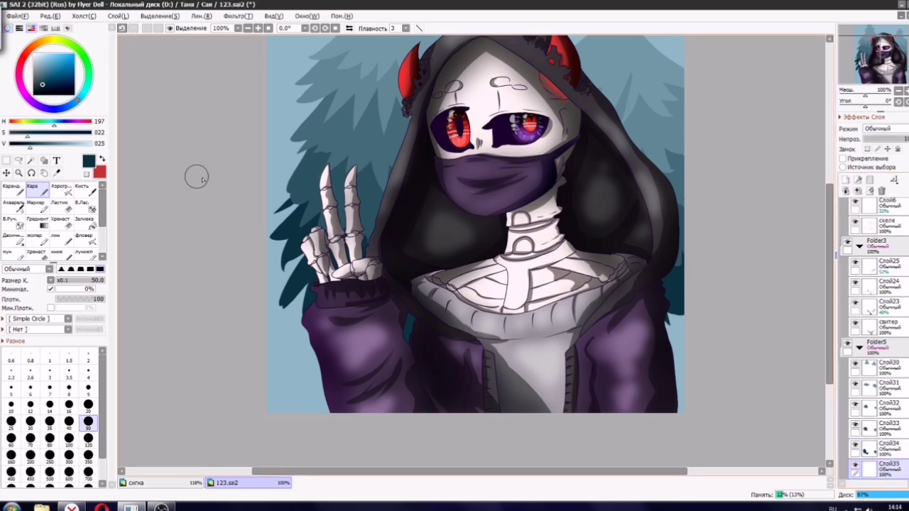
click(26, 145)
drag(319, 233, 267, 289)
drag(302, 289, 297, 345)
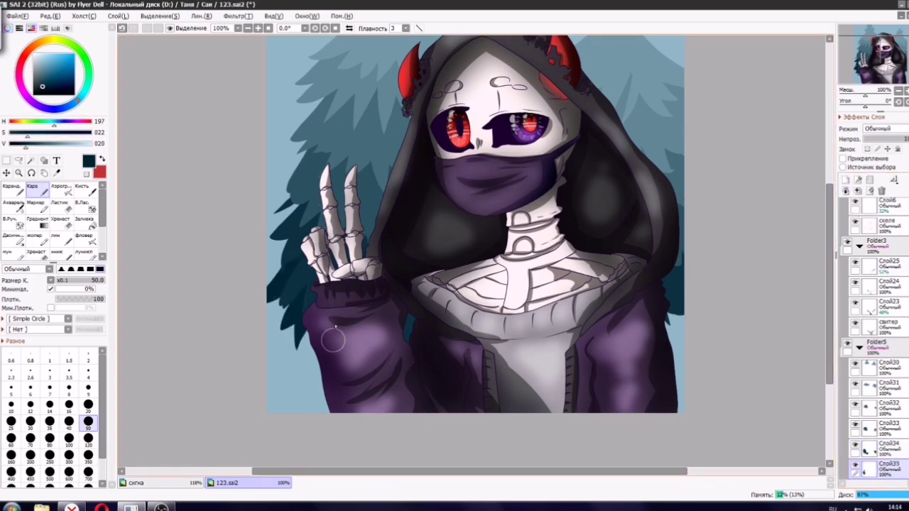
drag(285, 242, 269, 281)
drag(312, 332, 306, 362)
drag(286, 307, 273, 366)
mouse_move(293, 326)
mouse_down()
mouse_move(280, 360)
mouse_move(292, 369)
mouse_up()
drag(676, 284, 693, 329)
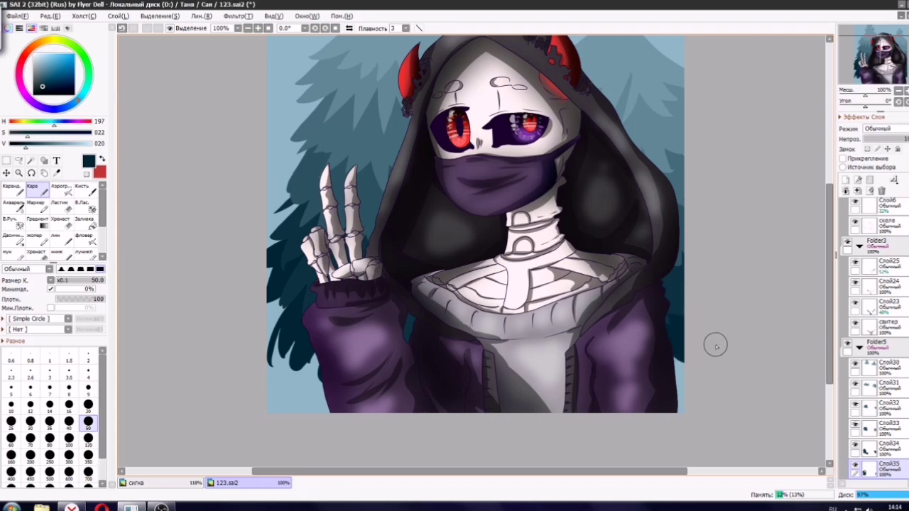
Merge all the branch tier layers into a single tree layer above the plain background.
scroll(549, 269, down, 5)
scroll(589, 193, up, 3)
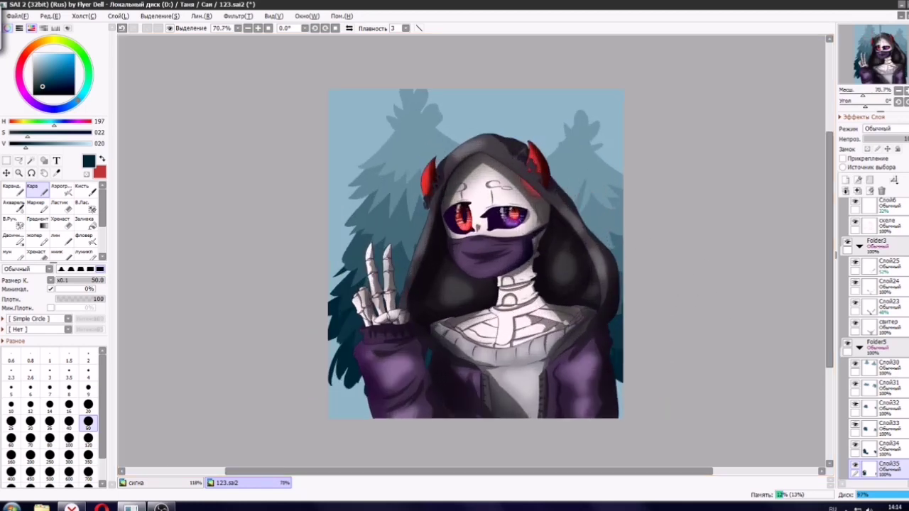
click(862, 373)
click(881, 191)
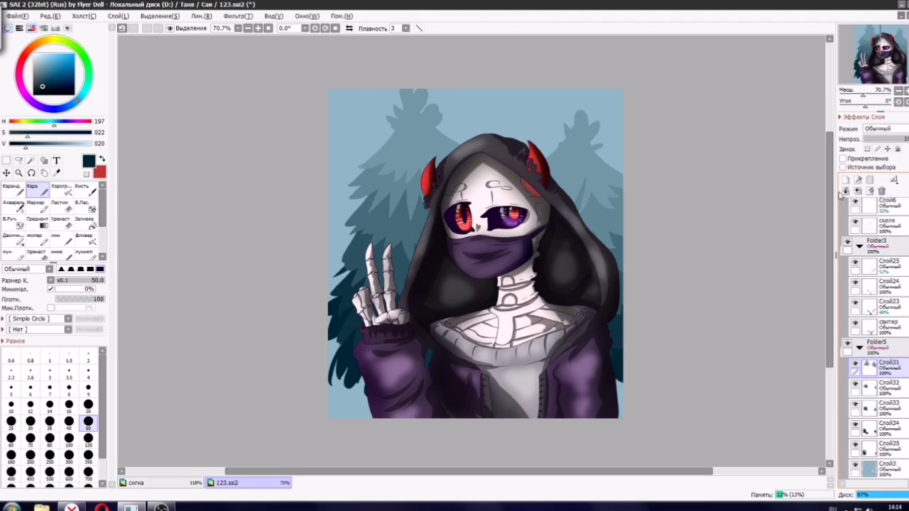
click(881, 191)
click(857, 191)
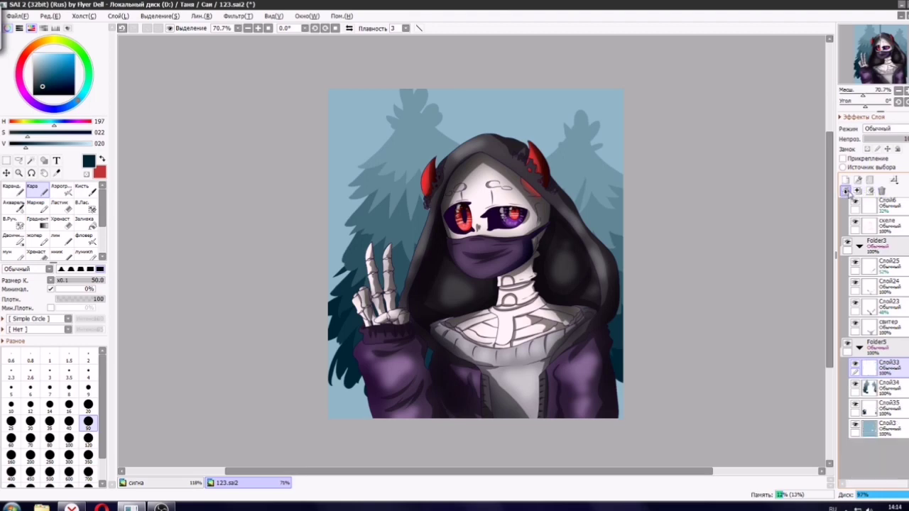
click(881, 191)
click(881, 191)
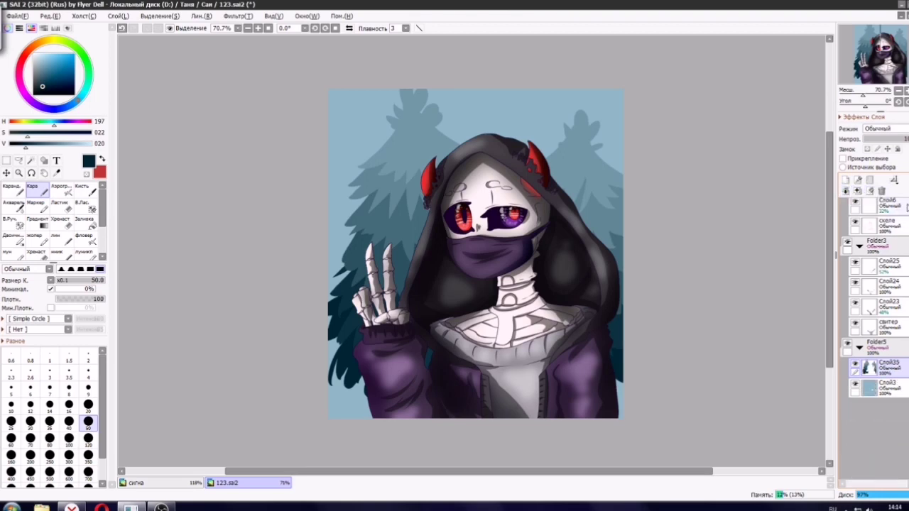
Copy and paste the whole merged tree layer, and move the copy up and to the right behind the hood.
click(50, 16)
click(90, 109)
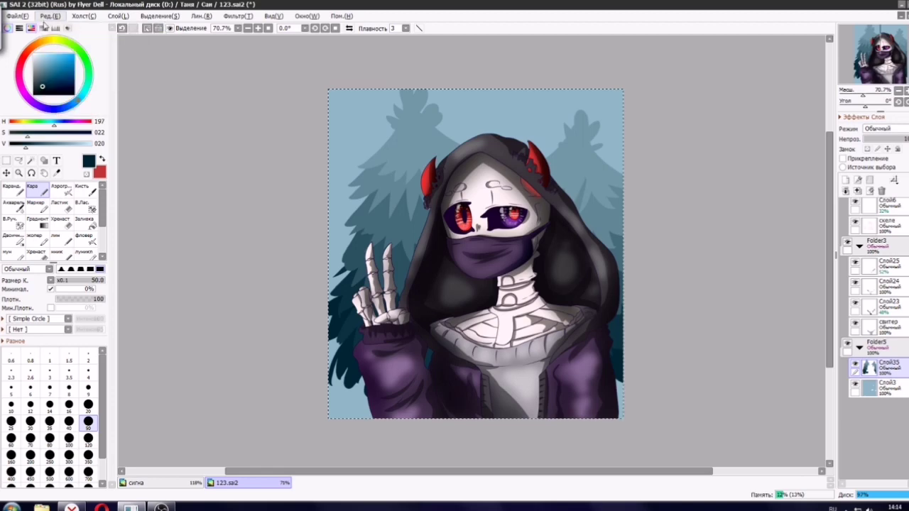
click(50, 15)
click(60, 68)
click(50, 15)
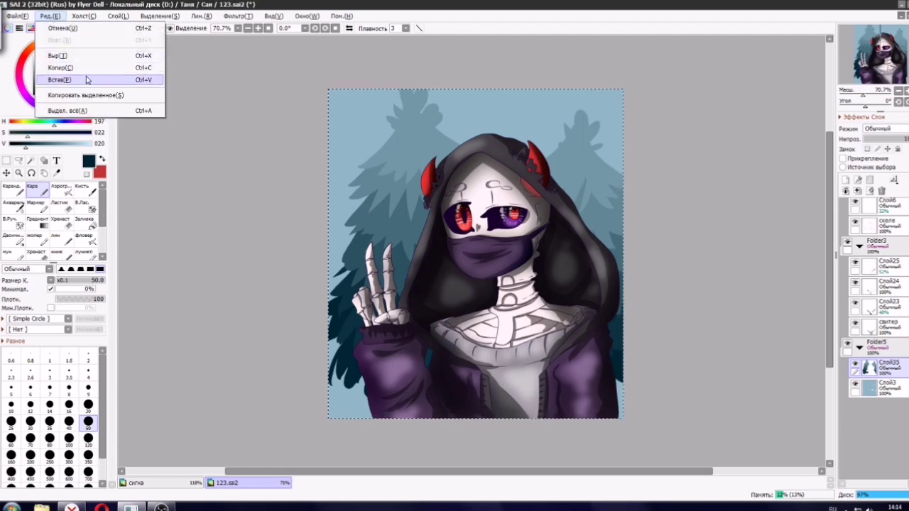
click(60, 80)
click(5, 161)
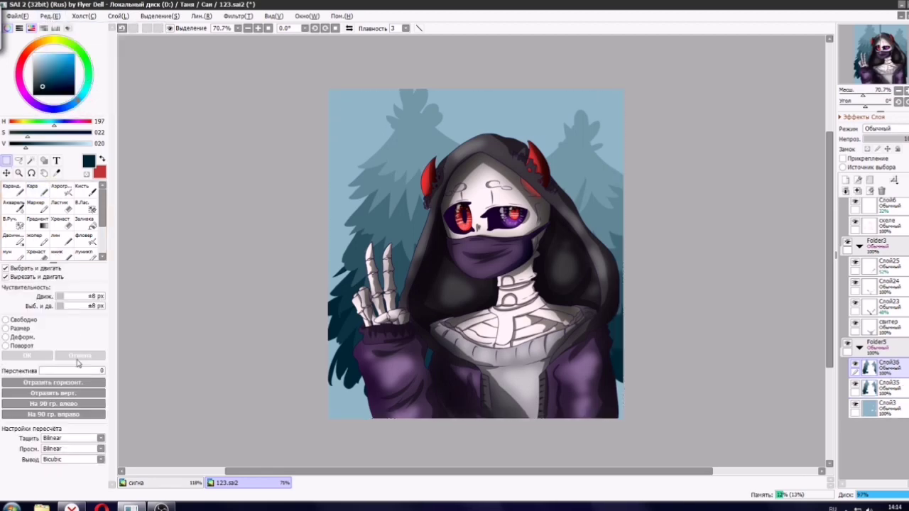
click(32, 326)
drag(468, 268, 568, 225)
click(27, 356)
Paste another copy of the trees, place it beneath the other tree layers, and shift it left and slightly down.
click(50, 16)
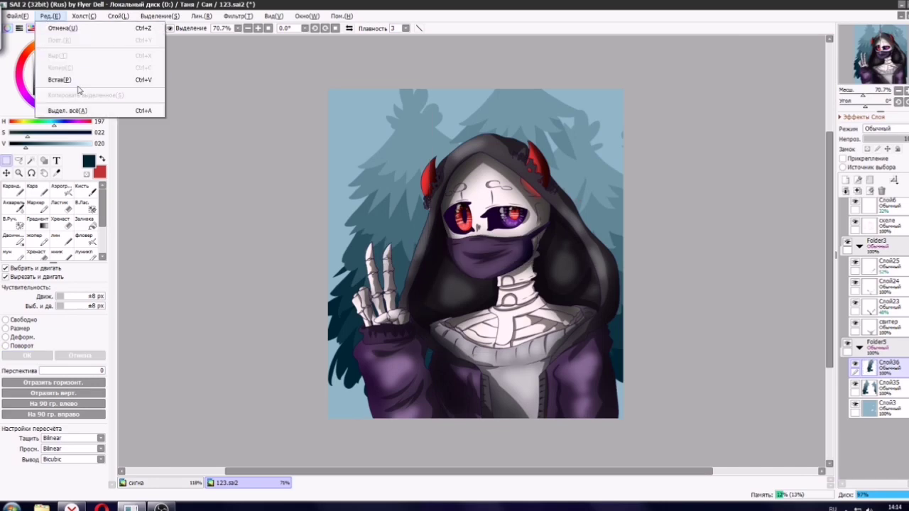
click(76, 81)
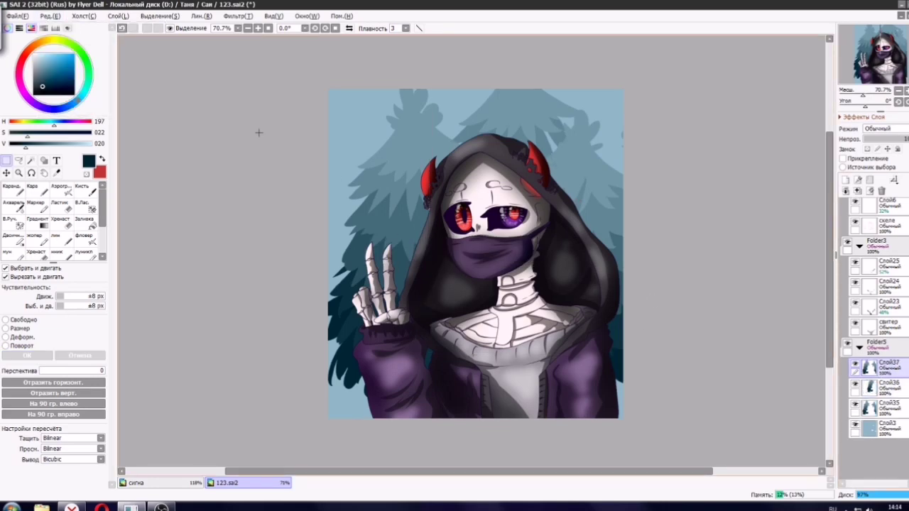
drag(886, 373, 888, 418)
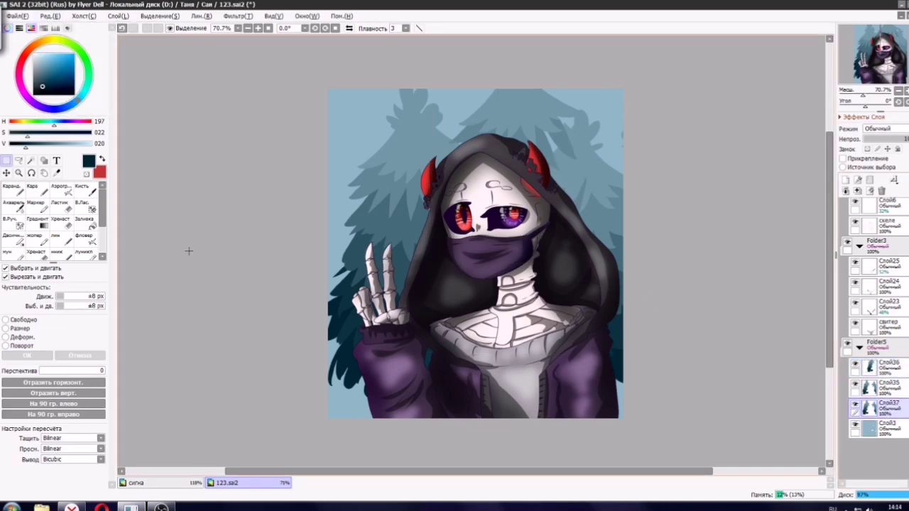
click(22, 320)
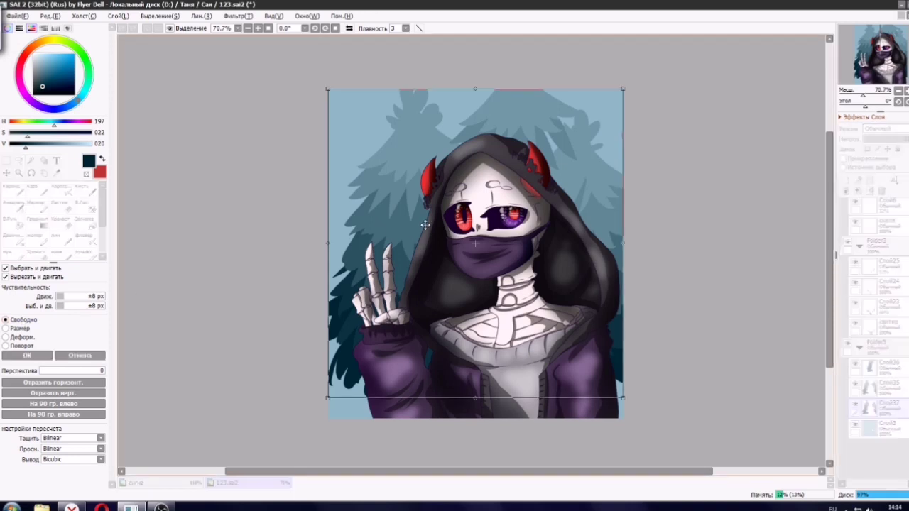
drag(416, 220, 367, 238)
key(Return)
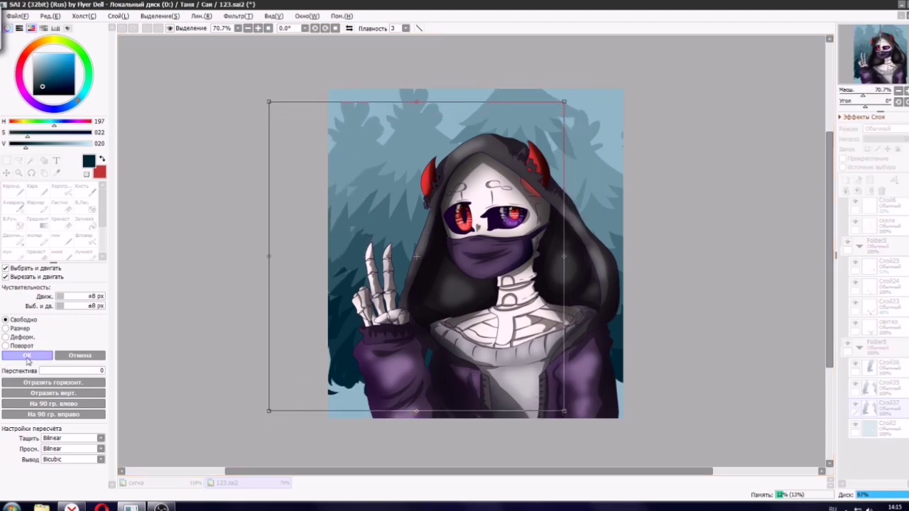
Merge the original trees and both copies into one layer.
scroll(398, 76, up, 5)
click(40, 191)
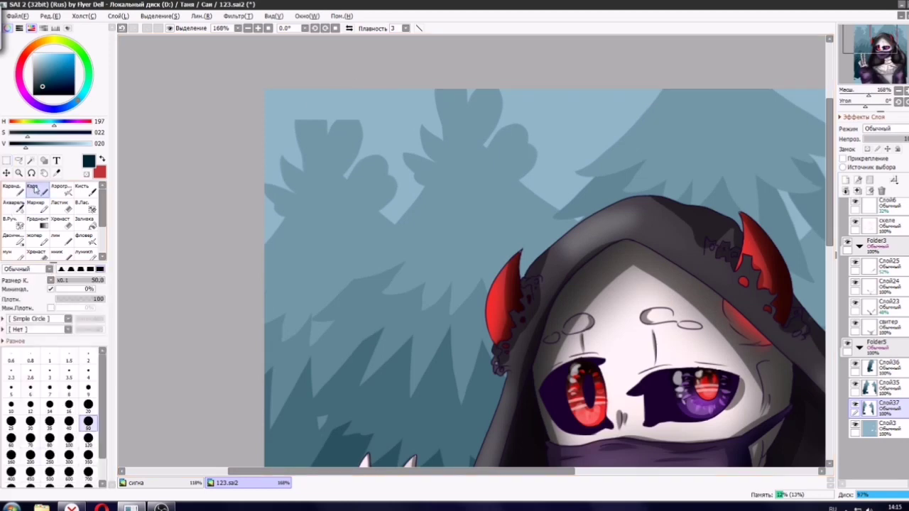
click(886, 385)
click(904, 369)
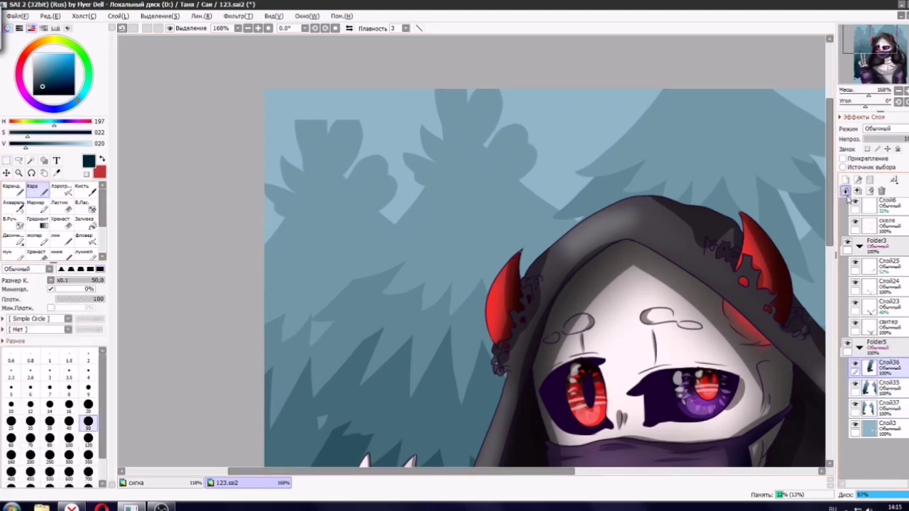
click(882, 191)
click(882, 190)
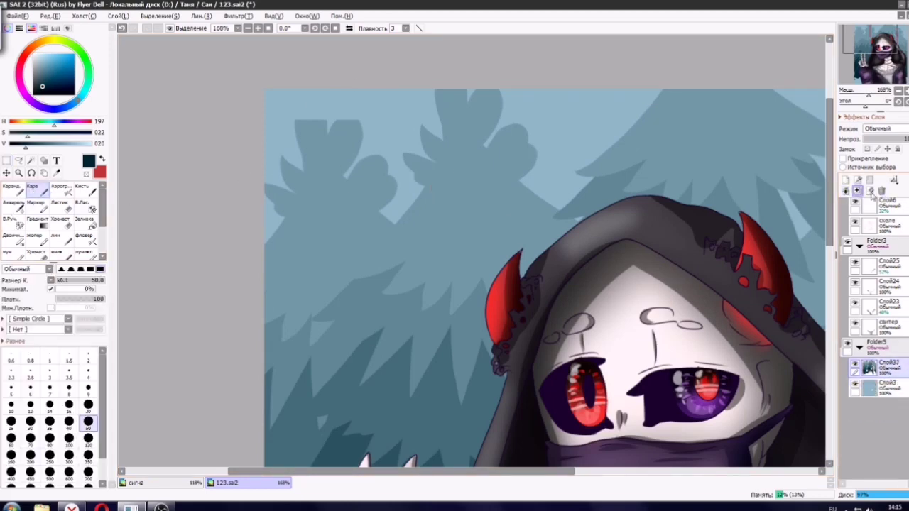
Sample the light treetop colour with value 66 and round off the flat-cut top of the leftmost tree.
alt+click(295, 137)
drag(310, 115, 338, 169)
key(ctrl+z)
scroll(386, 135, down, 8)
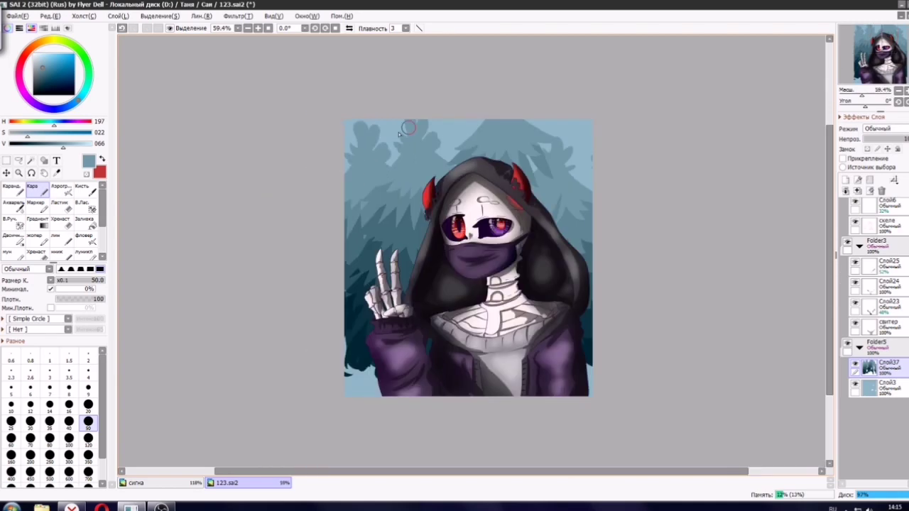
scroll(488, 217, up, 2)
On a new layer above the trees, paint snowy ground along the canvas bottom with a size 120 Marker in light grey, value 87.
click(891, 390)
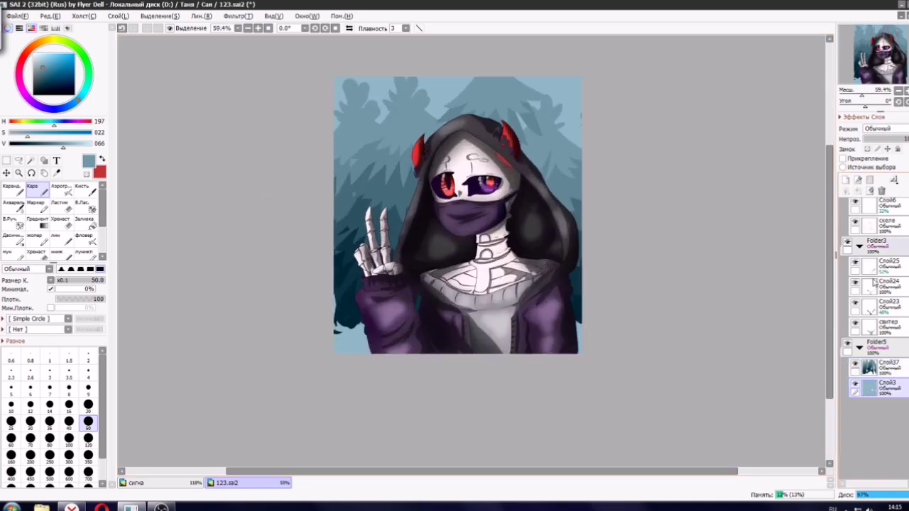
click(845, 181)
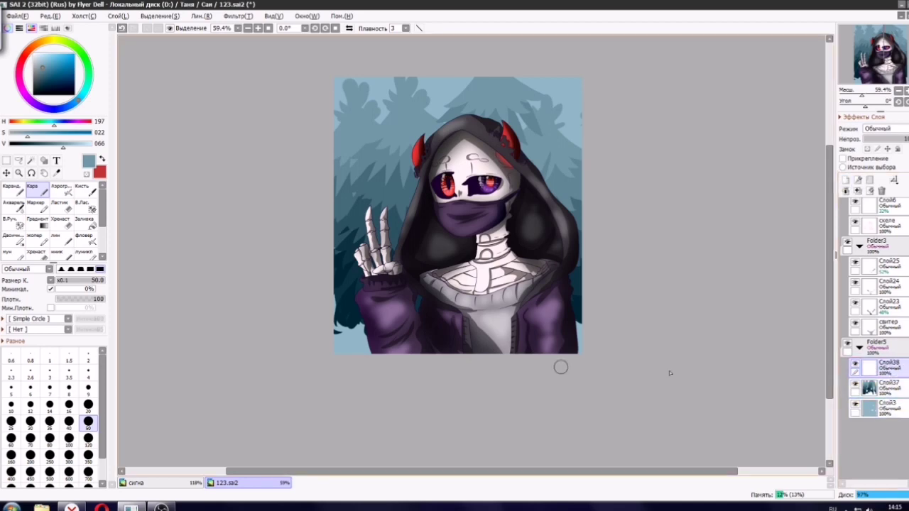
click(85, 206)
scroll(110, 224, down, 3)
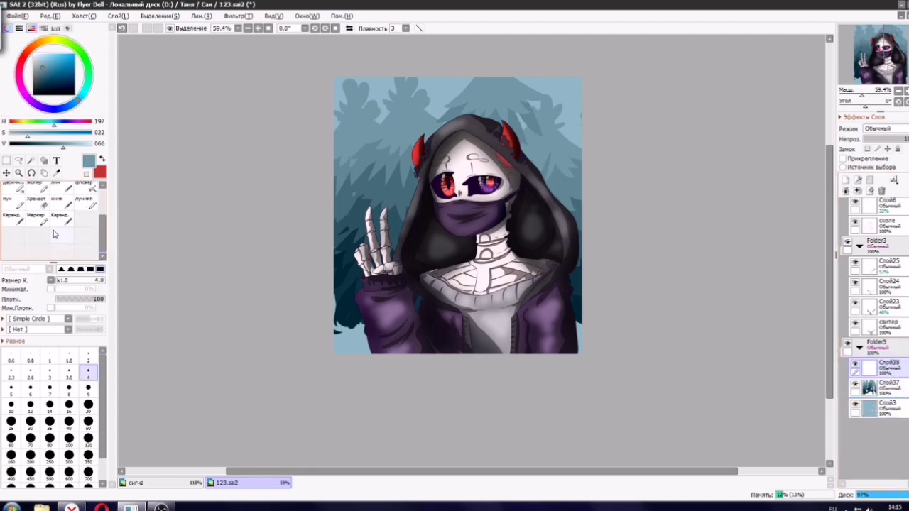
click(37, 218)
scroll(361, 267, up, 2)
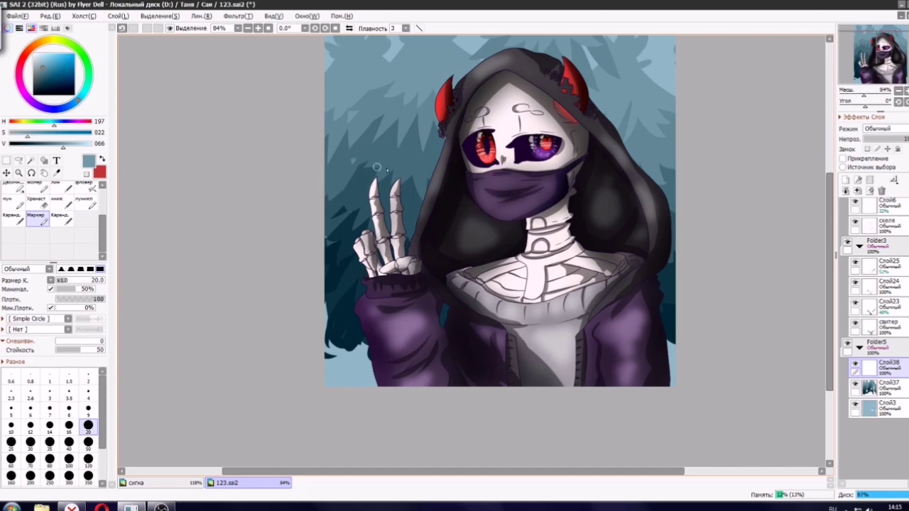
click(37, 56)
click(88, 442)
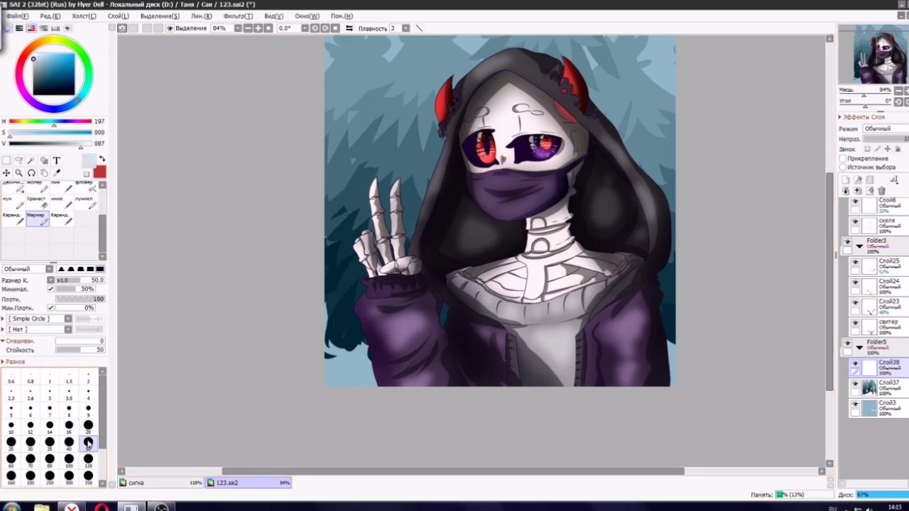
click(89, 460)
drag(316, 341, 672, 382)
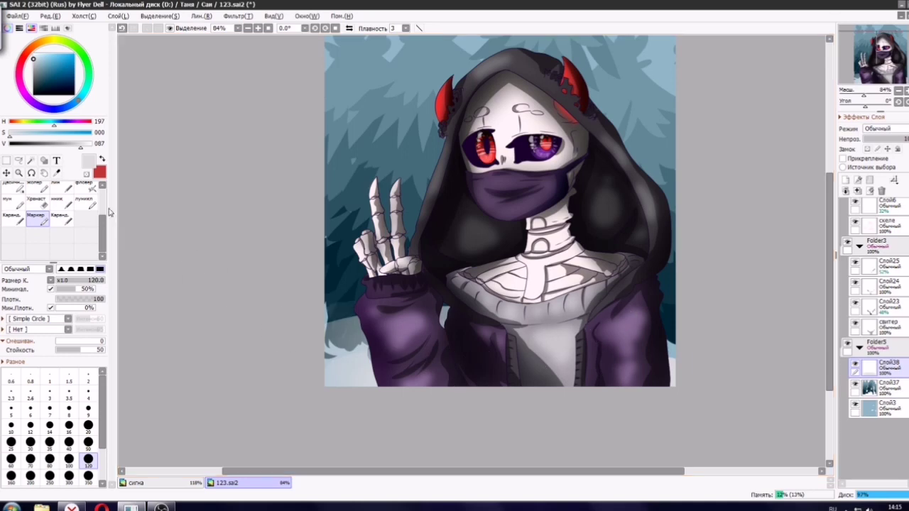
Shade the snowy ground with a size 350 airbrush in pale blue, saturation 11 and value 83.
scroll(92, 195, up, 3)
click(62, 190)
click(64, 144)
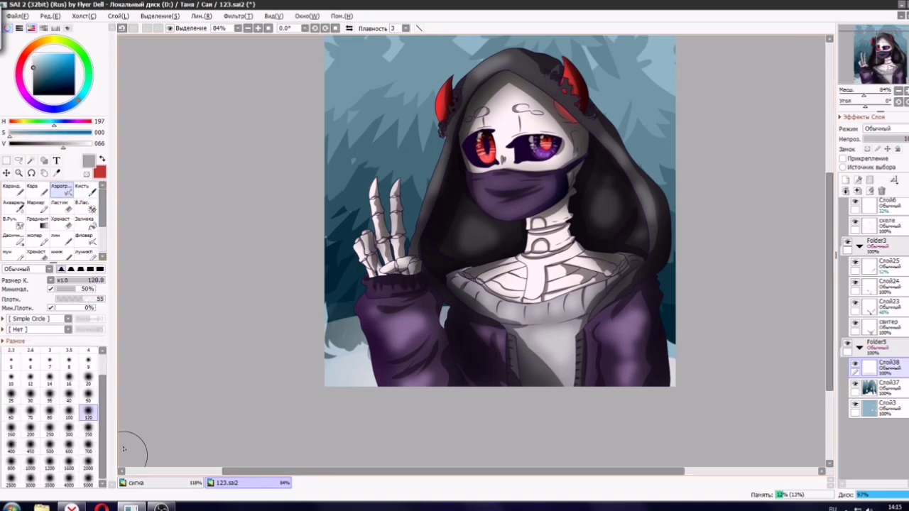
click(25, 135)
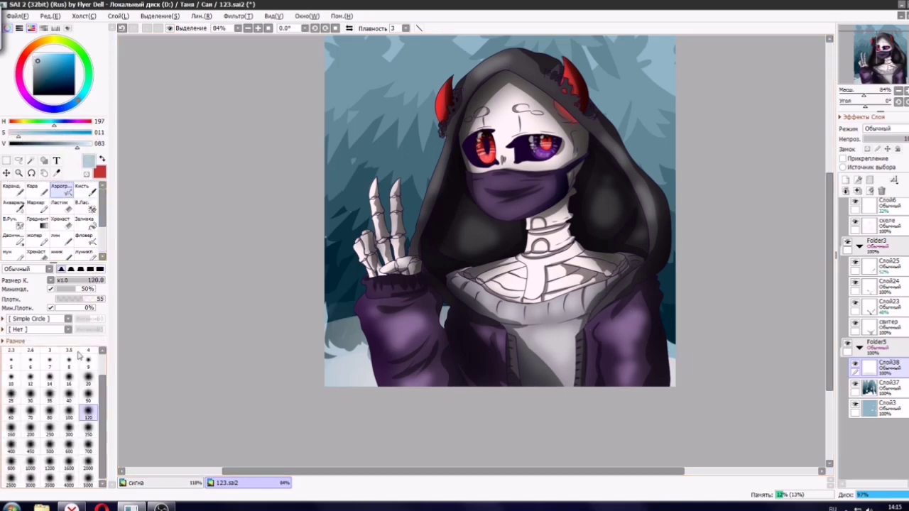
click(88, 431)
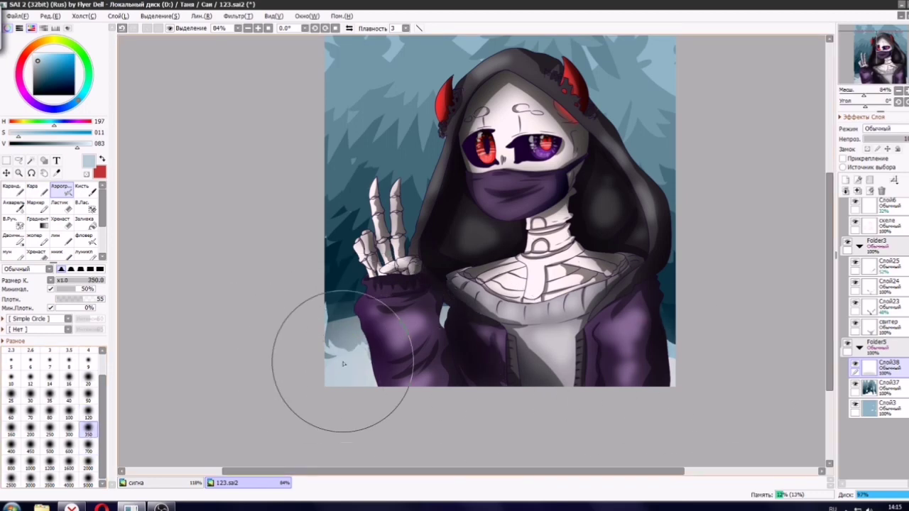
drag(343, 362, 709, 378)
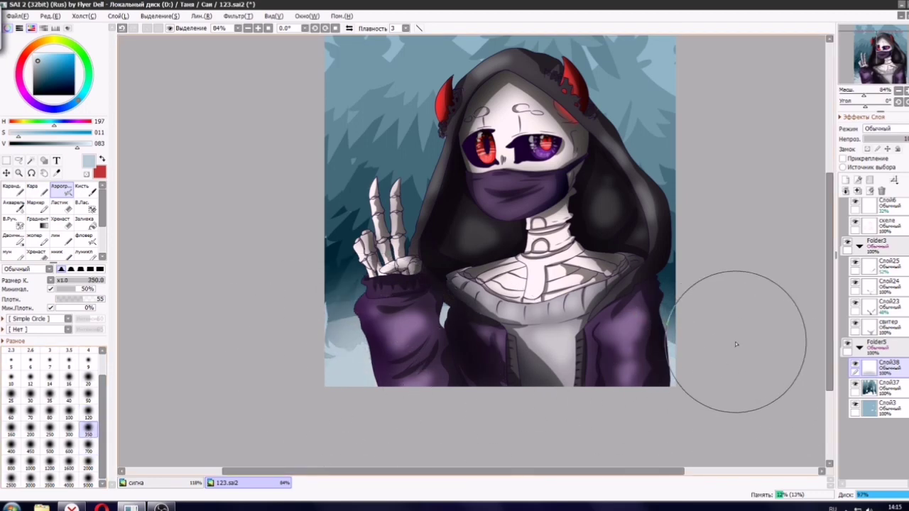
On a new layer directly above the flat background layer, lighten the sky with the size 350 airbrush in pale blue.
scroll(679, 334, up, 2)
scroll(646, 213, down, 3)
drag(894, 68, 896, 49)
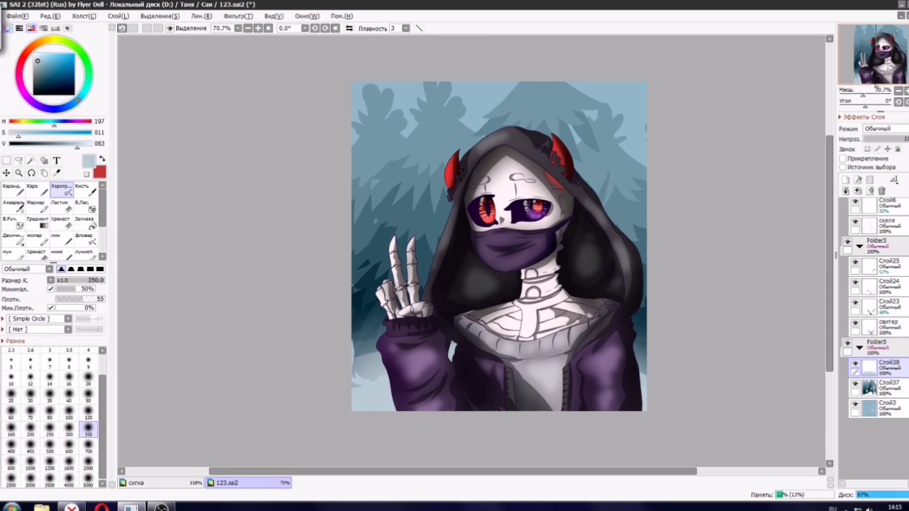
click(897, 410)
click(846, 180)
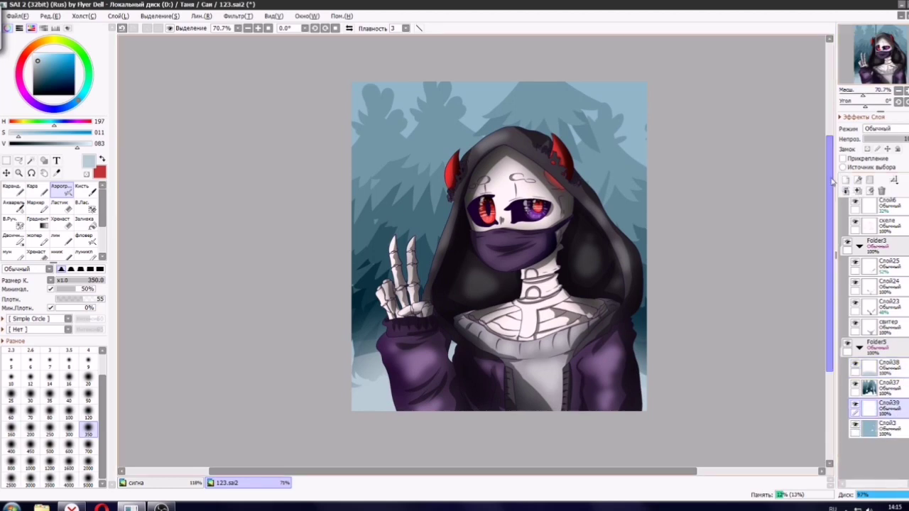
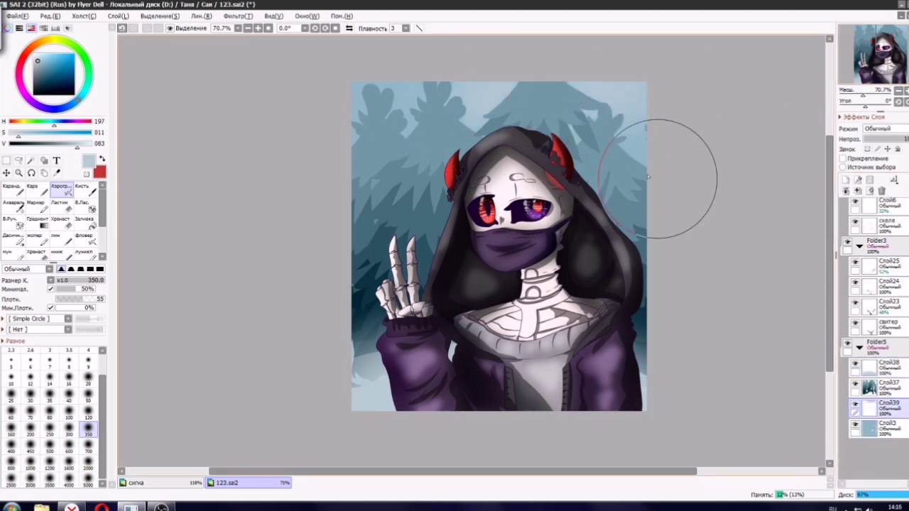
On a new layer above the snow, paint dark mounds beside the character with the size 120 Кара brush, value 8, and set layer opacity to 57%.
click(891, 369)
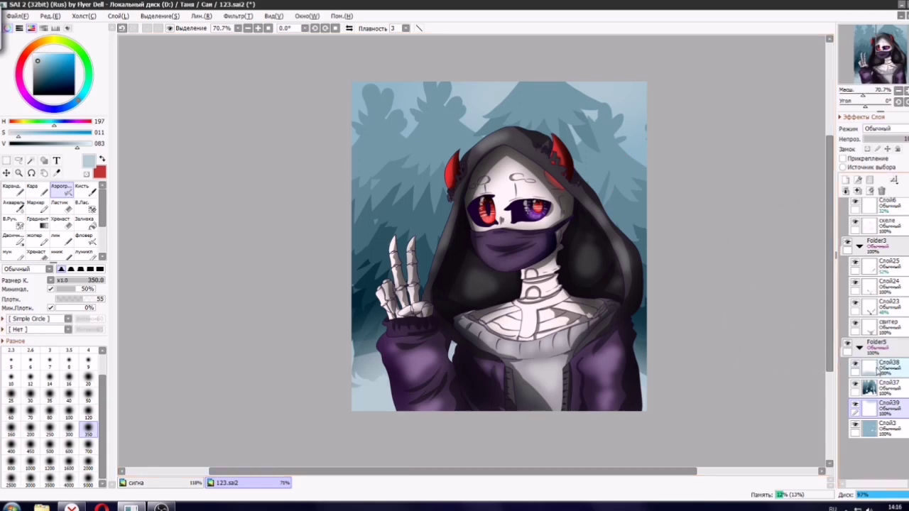
click(846, 181)
click(44, 192)
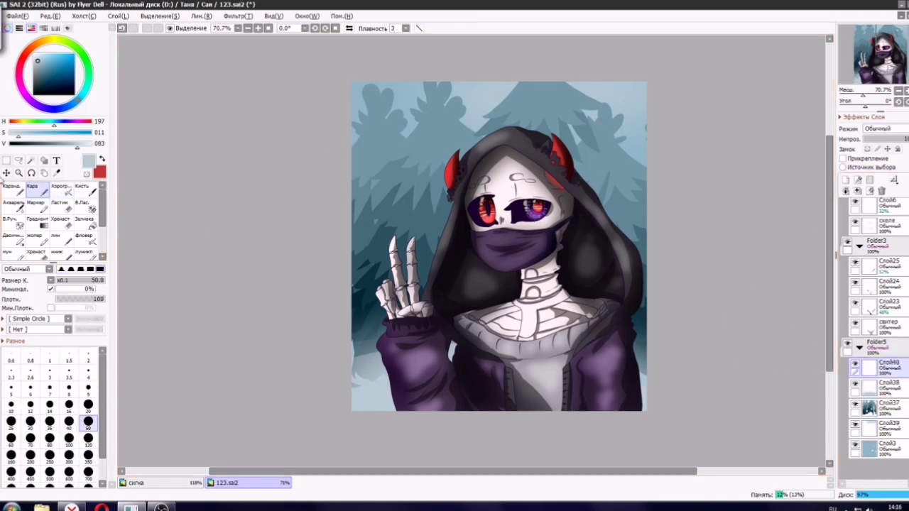
scroll(497, 203, down, 2)
scroll(564, 231, up, 3)
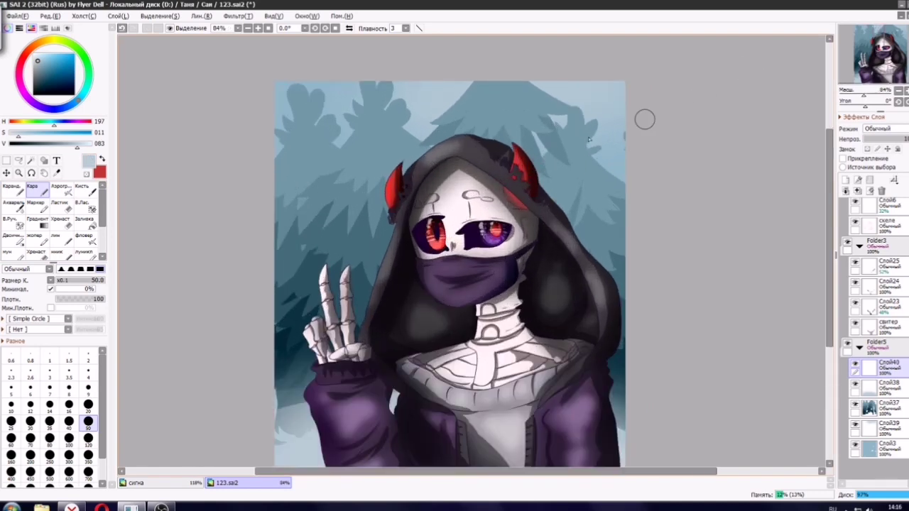
scroll(644, 119, down, 2)
click(69, 86)
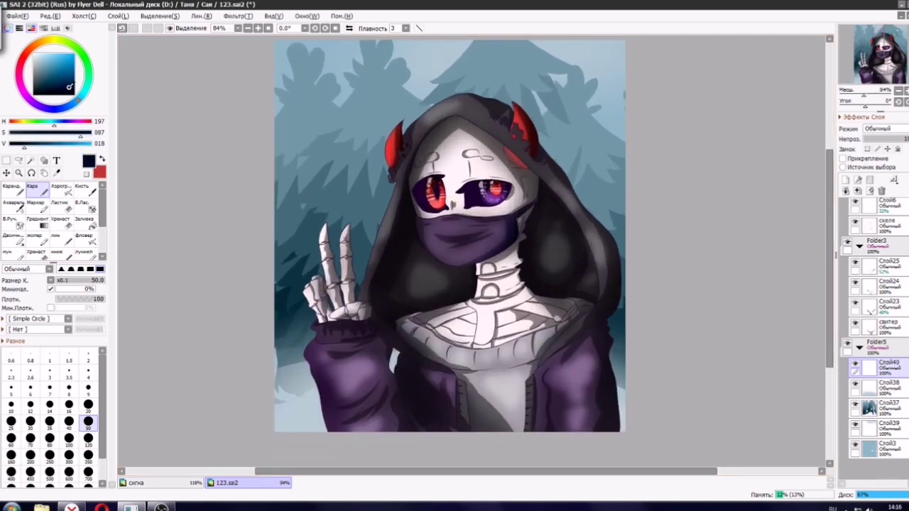
drag(53, 92, 52, 92)
click(94, 440)
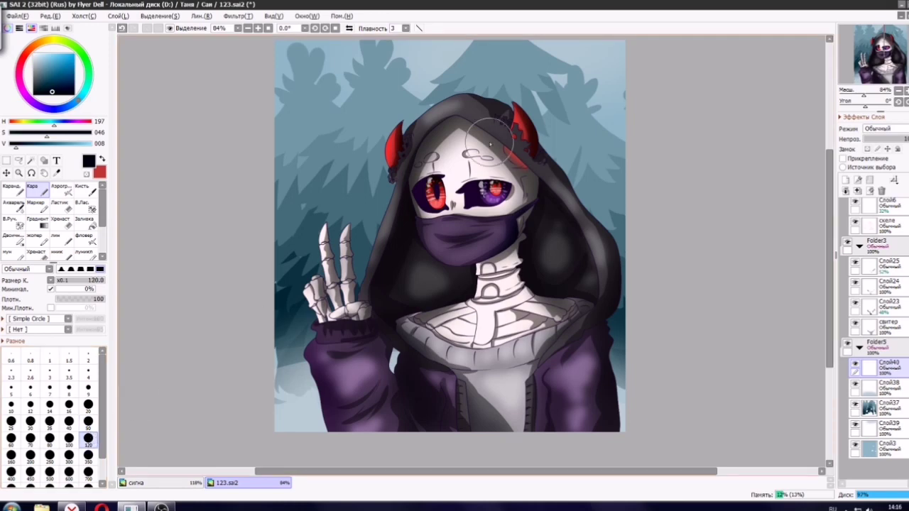
mouse_move(490, 113)
mouse_down()
mouse_move(579, 189)
mouse_move(590, 382)
mouse_move(618, 323)
mouse_move(618, 441)
mouse_up()
key(ctrl+z)
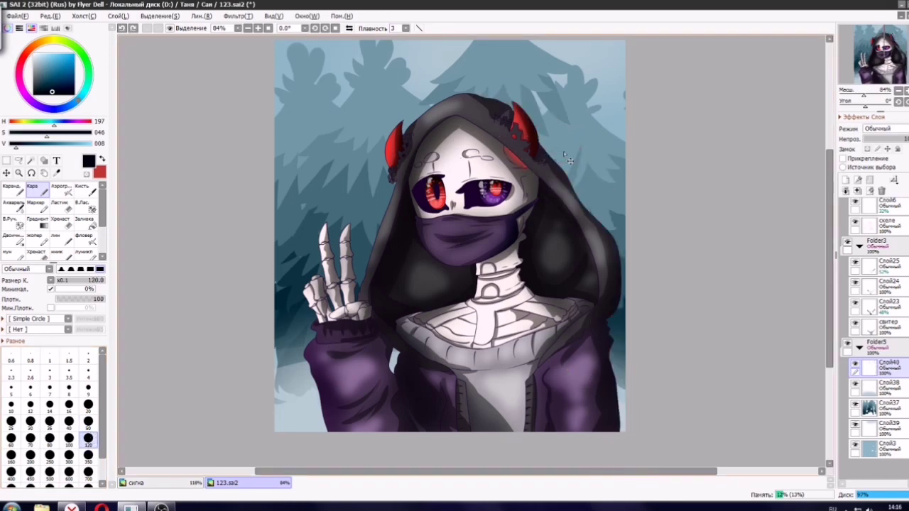
drag(607, 309, 625, 414)
mouse_move(311, 439)
mouse_down()
mouse_move(413, 397)
mouse_move(405, 376)
mouse_up()
drag(888, 52, 889, 54)
click(899, 139)
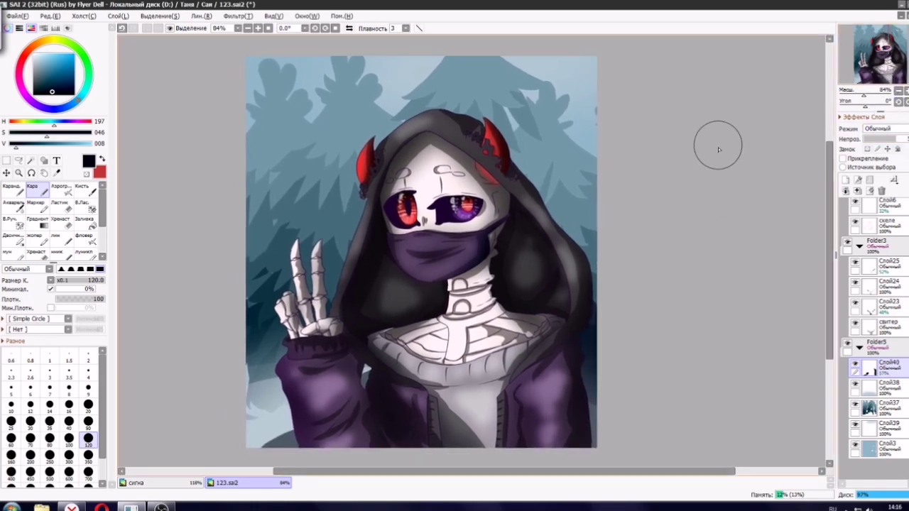
On a new layer, dab snow spots onto the treetops with the size 120 brush in pale blue, saturation 19 and value 100.
click(852, 178)
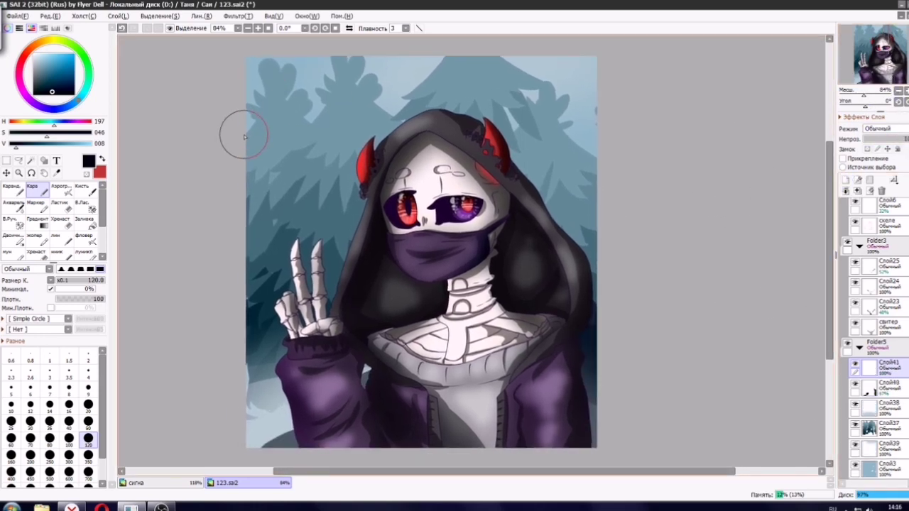
click(44, 52)
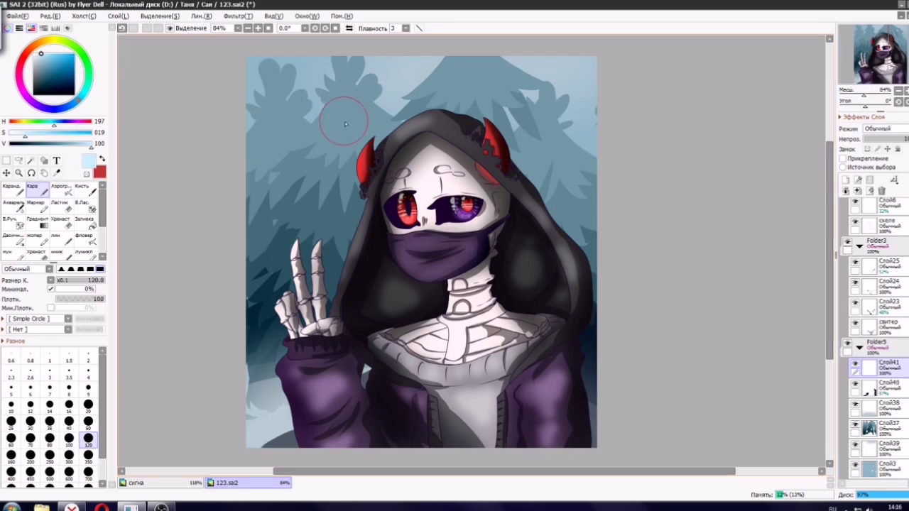
mouse_move(343, 99)
mouse_down()
mouse_move(327, 117)
mouse_move(342, 98)
mouse_up()
drag(266, 130, 269, 114)
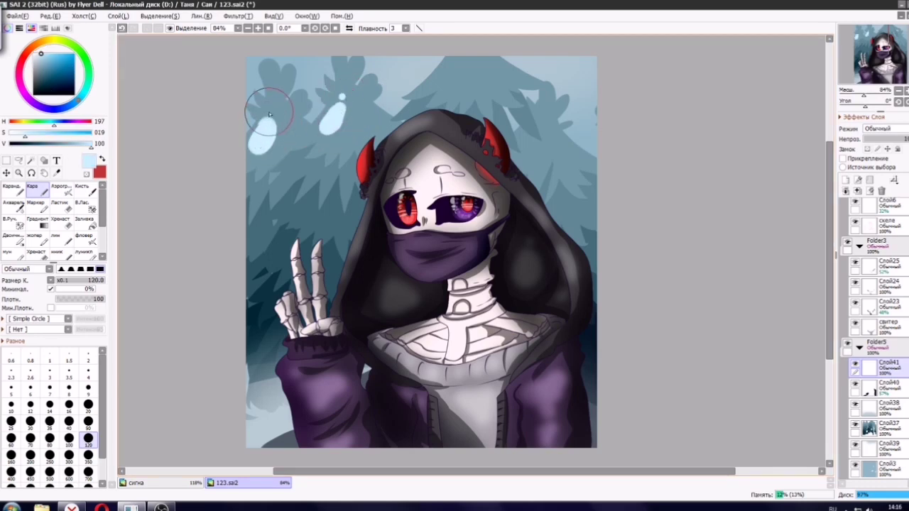
click(326, 146)
drag(348, 131, 347, 143)
click(359, 124)
mouse_move(456, 59)
mouse_down()
mouse_move(448, 87)
mouse_move(499, 74)
mouse_up()
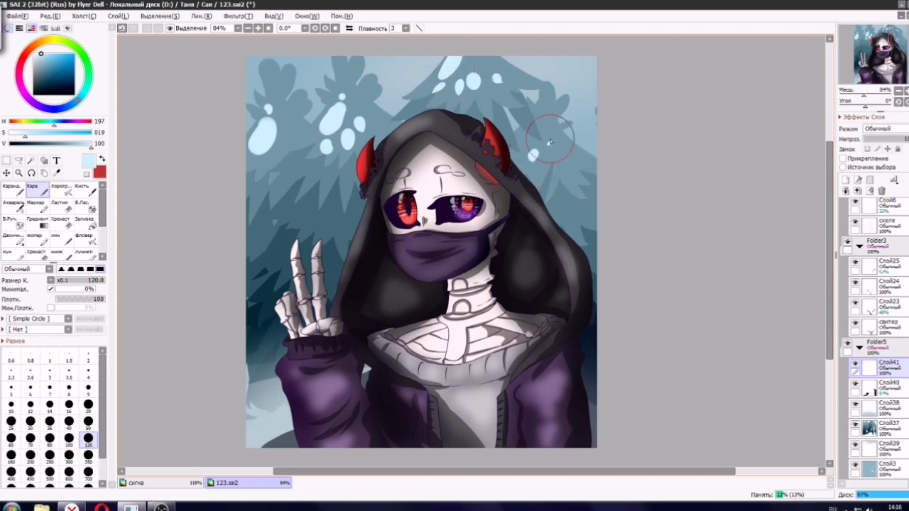
mouse_move(554, 155)
mouse_down()
mouse_move(561, 165)
mouse_move(575, 152)
mouse_up()
drag(548, 139, 550, 129)
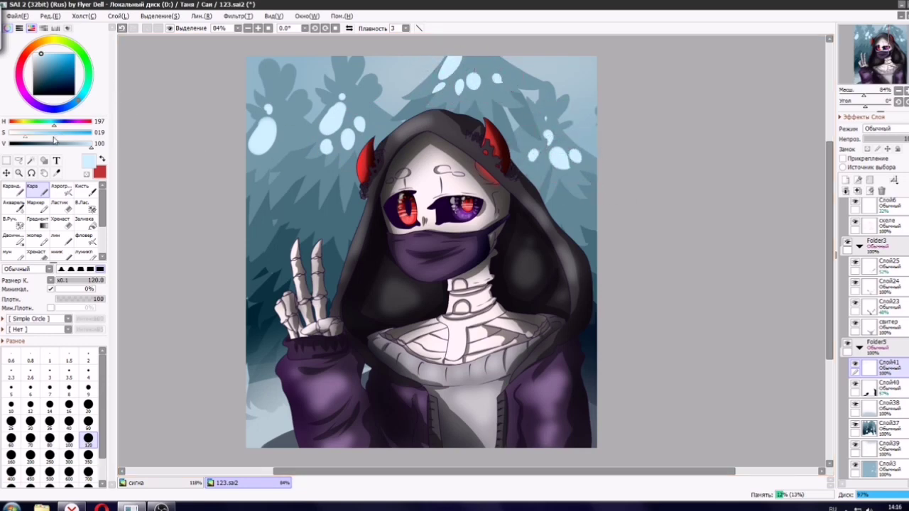
Dab a second row of snow spots lower on the trees in light blue with saturation 33.
mouse_move(292, 157)
mouse_down()
mouse_move(294, 170)
mouse_move(331, 175)
mouse_up()
drag(342, 171, 346, 178)
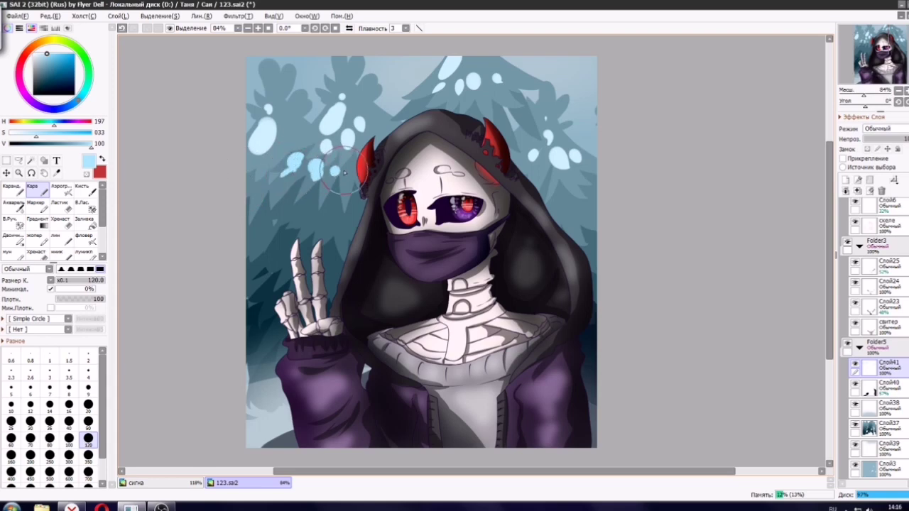
click(534, 173)
drag(576, 203, 589, 206)
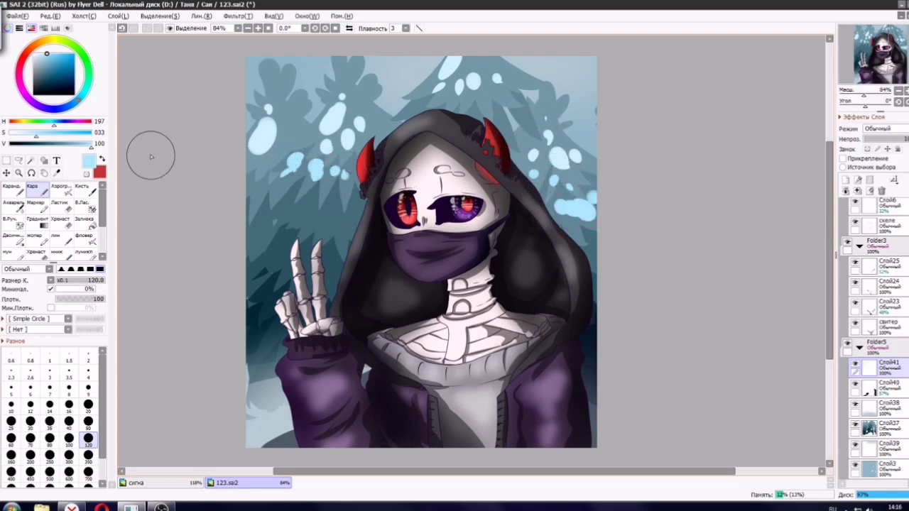
Add stronger blue spots further down the left-hand trees, ending with saturation 72 and value 75 beside the raised fingers.
click(74, 145)
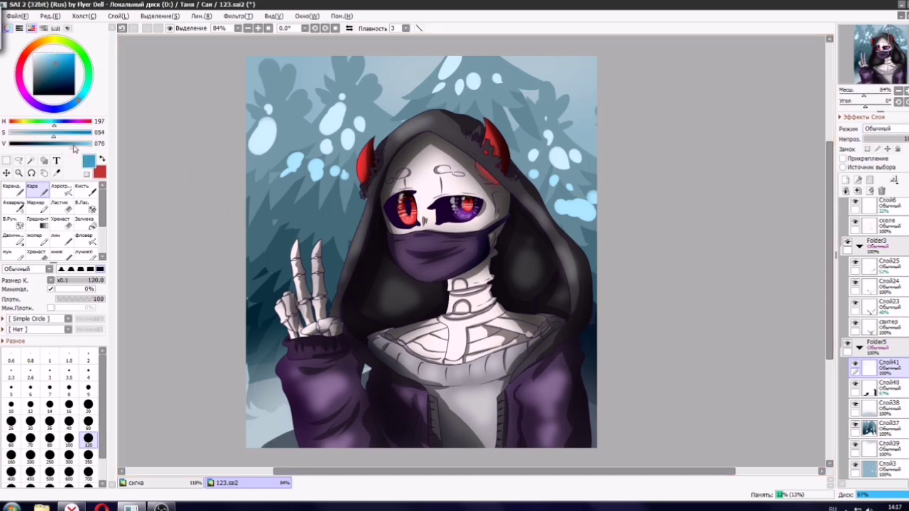
mouse_move(291, 201)
mouse_down()
mouse_move(287, 214)
mouse_move(343, 226)
mouse_up()
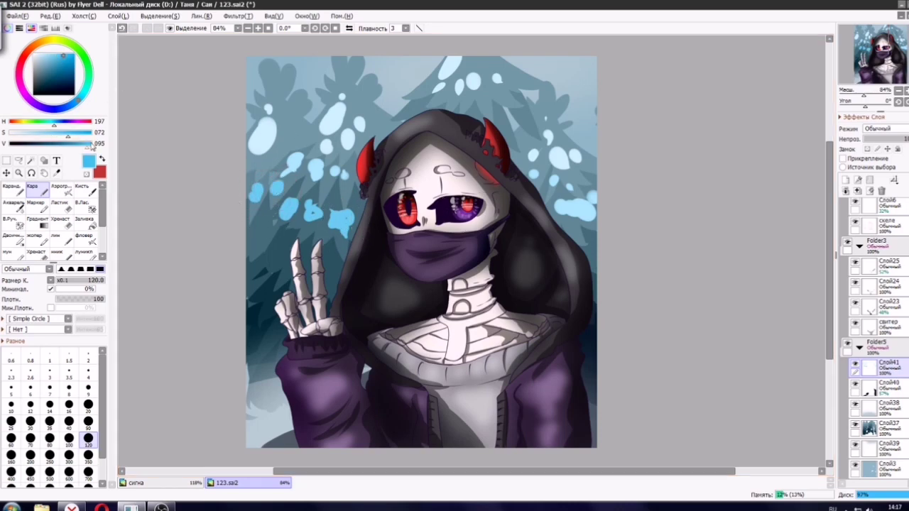
drag(91, 144, 70, 145)
mouse_move(282, 248)
mouse_down()
mouse_move(275, 261)
mouse_move(283, 238)
mouse_move(280, 245)
mouse_up()
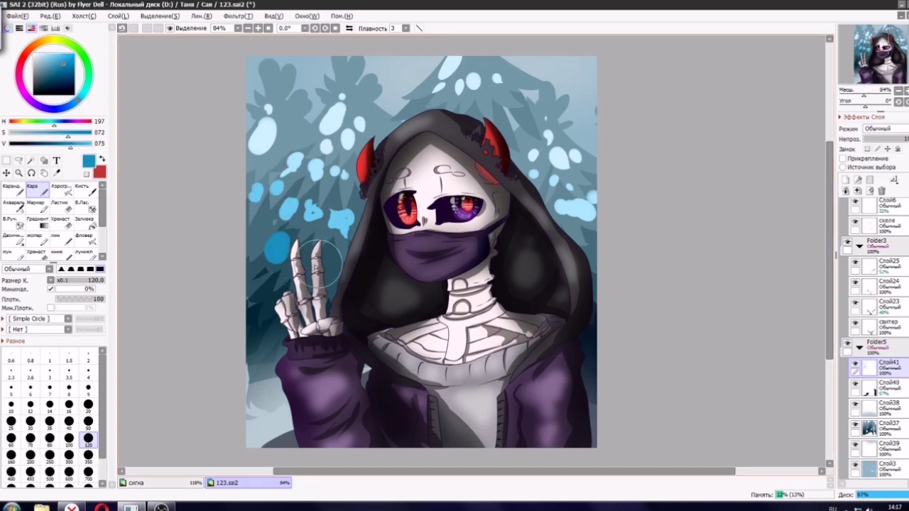
Dab dark blue spots, saturation 100 and value 52, on the lowest branches around the raised hand and the left canvas edge.
drag(70, 145, 85, 146)
drag(68, 134, 51, 143)
drag(269, 286, 262, 295)
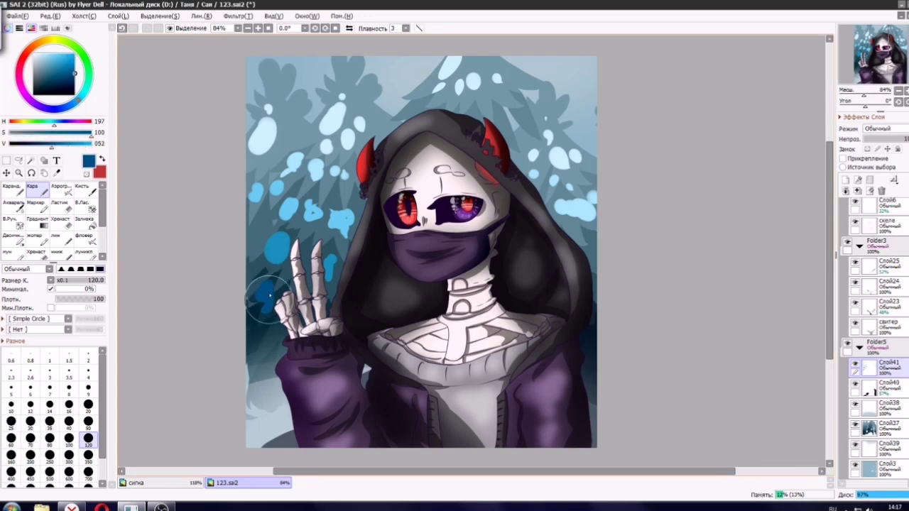
click(274, 327)
click(256, 326)
drag(260, 228, 254, 238)
click(252, 248)
click(262, 272)
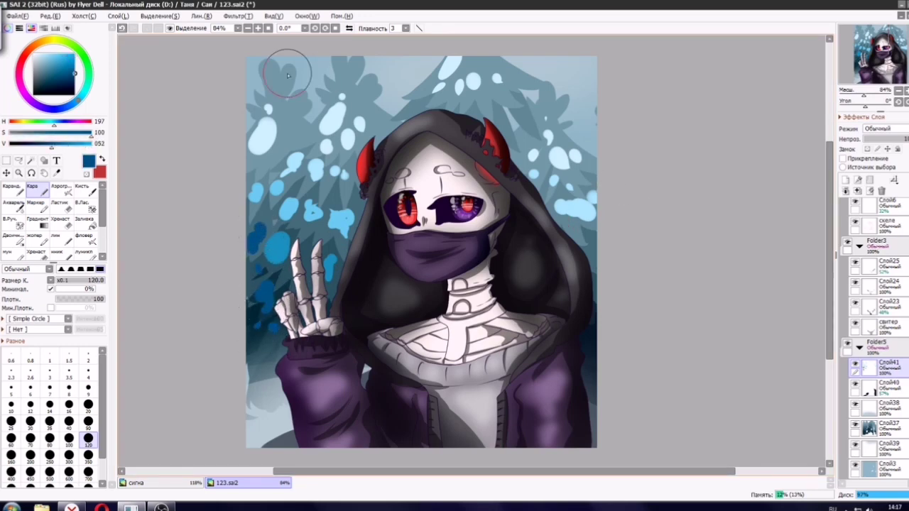
Sample the pale blue of the upper snow spots and add more spots to the treetops.
alt+click(268, 133)
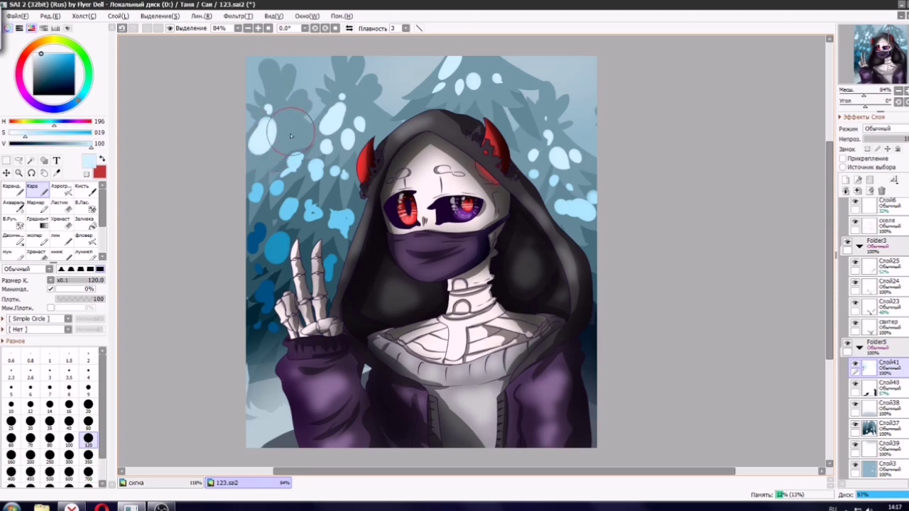
drag(291, 136, 295, 115)
drag(282, 80, 271, 91)
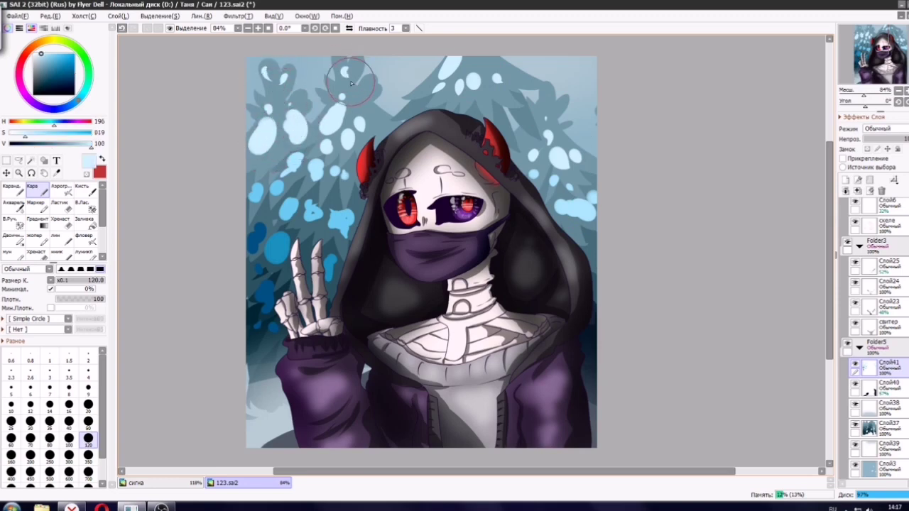
mouse_move(480, 66)
mouse_down()
mouse_move(492, 97)
mouse_move(468, 105)
mouse_up()
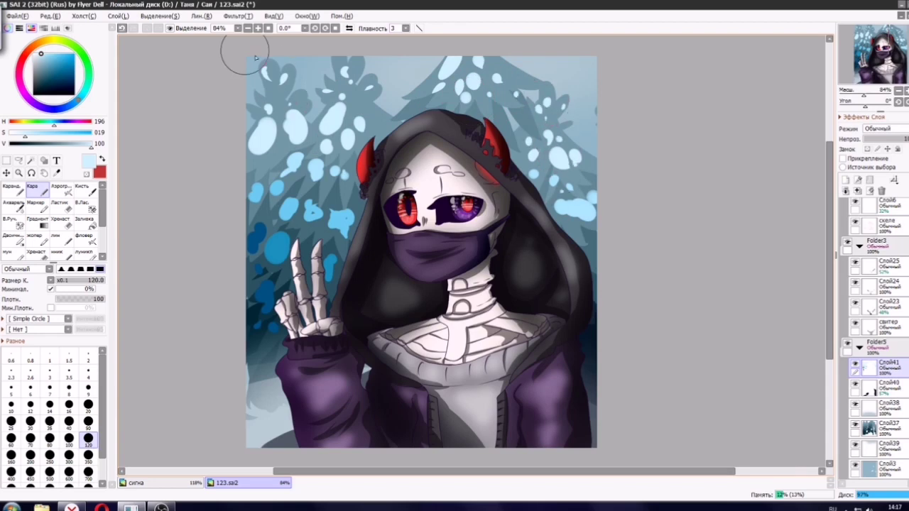
Soften the snow spots with a Gaussian blur and lower their layer's opacity to 60%.
click(237, 16)
mouse_move(263, 45)
click(330, 45)
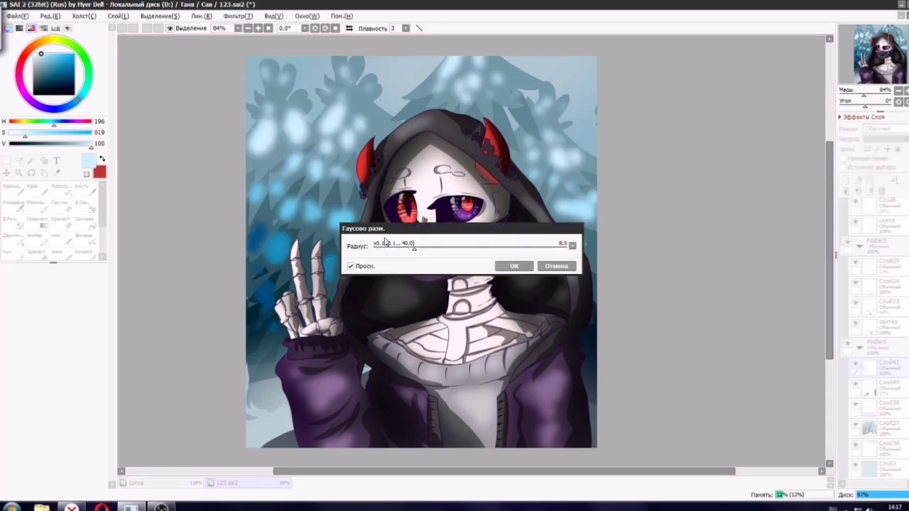
drag(384, 242, 449, 253)
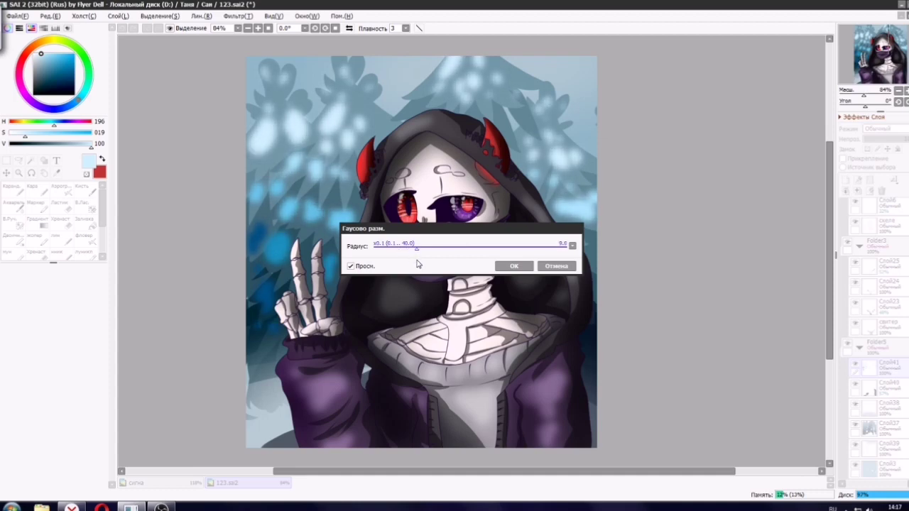
click(514, 265)
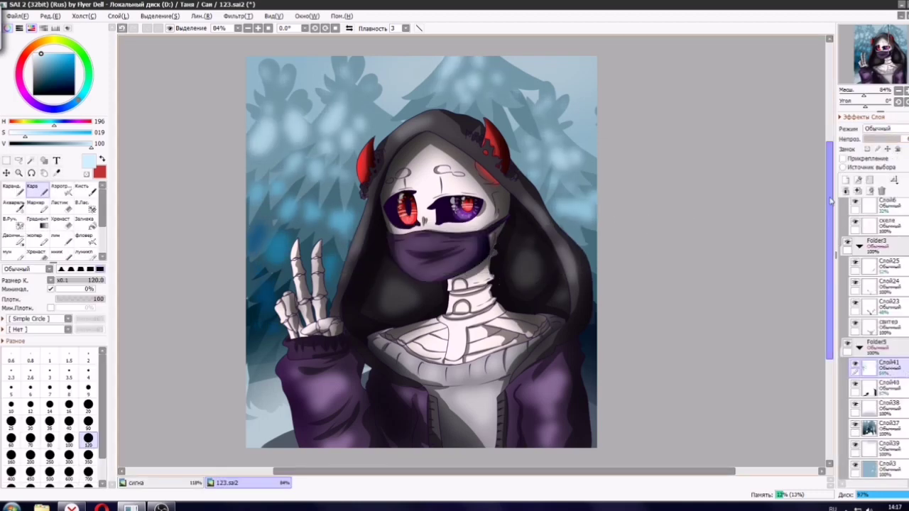
scroll(493, 179, up, 1)
scroll(488, 178, down, 5)
scroll(363, 184, up, 3)
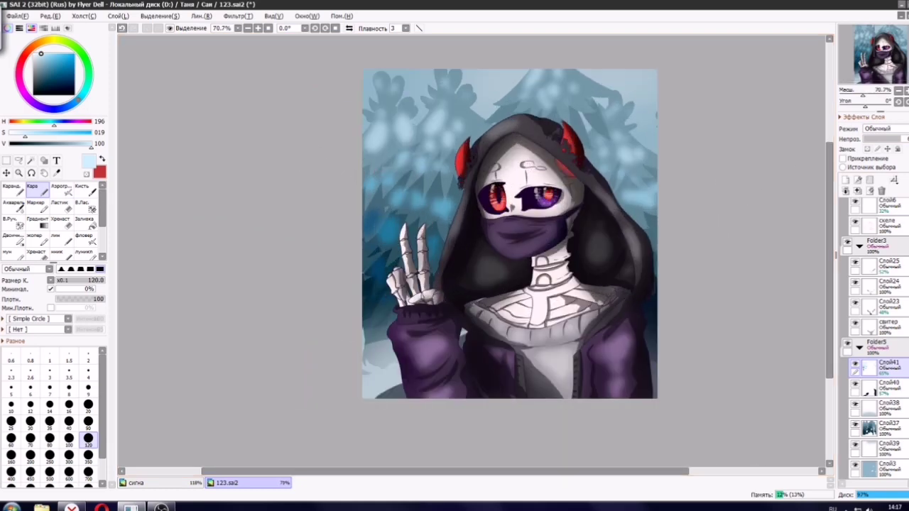
Add a new layer above the blurred snow spots and save the drawing.
click(845, 180)
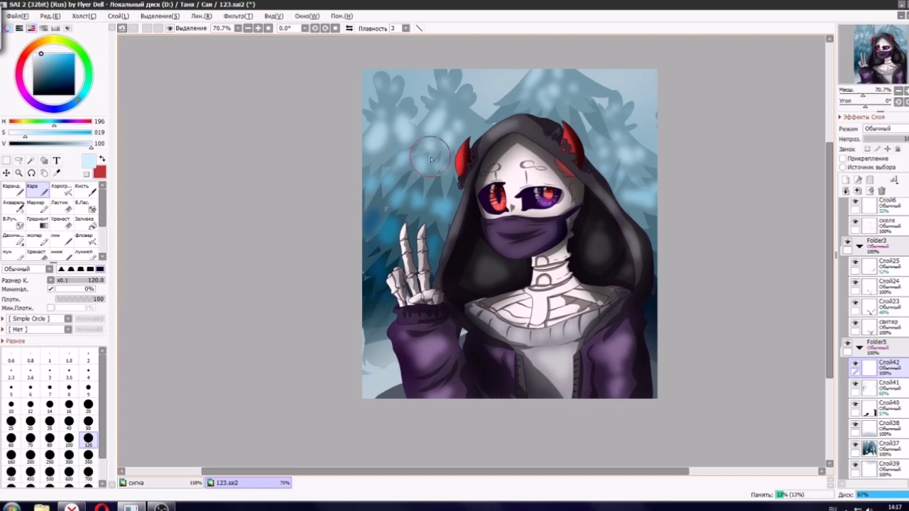
click(90, 186)
click(17, 16)
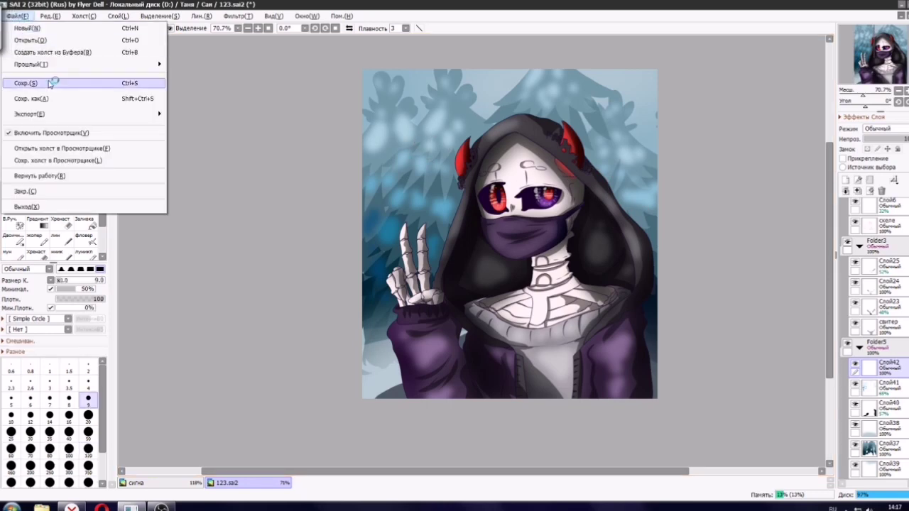
click(51, 84)
click(162, 507)
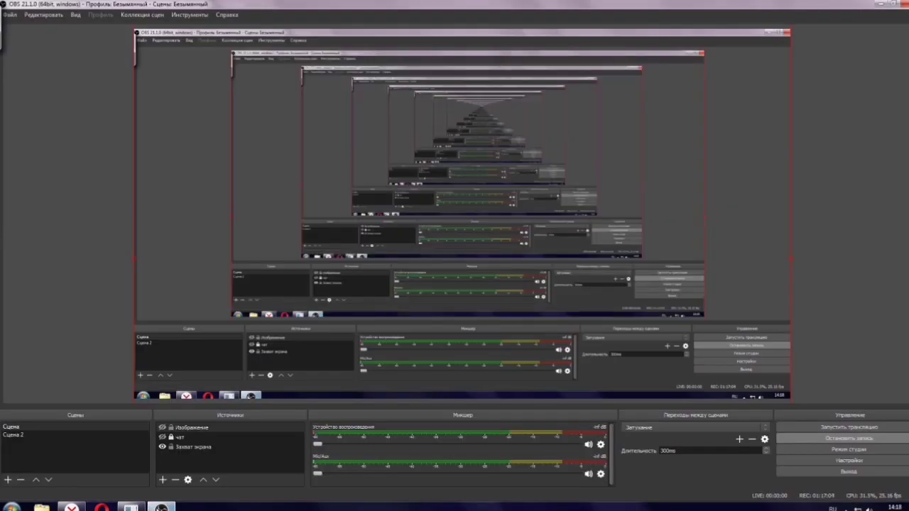
key(alt+Tab)
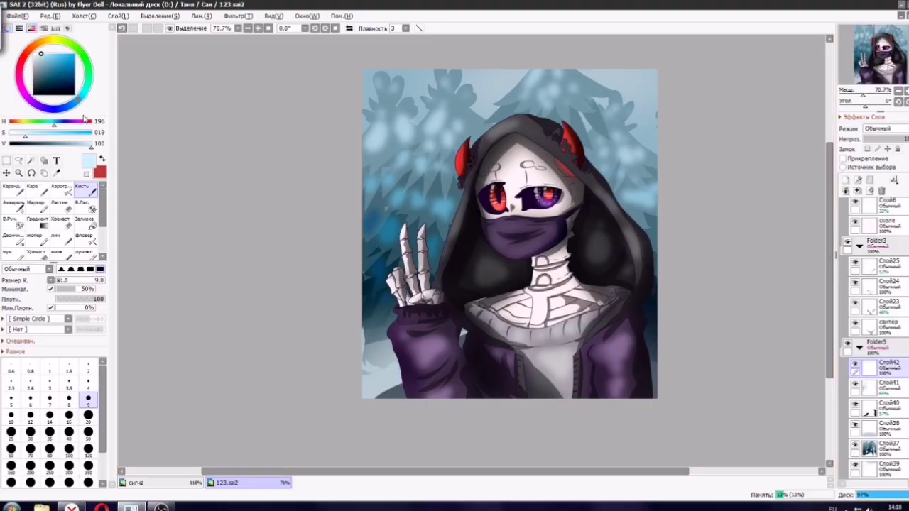
Darken the upper forest background on the new layer with a size 700 airbrush in near-black, saturation 62 and value 6.
click(62, 190)
click(92, 441)
mouse_move(625, 130)
mouse_down()
mouse_move(619, 324)
mouse_move(635, 383)
mouse_up()
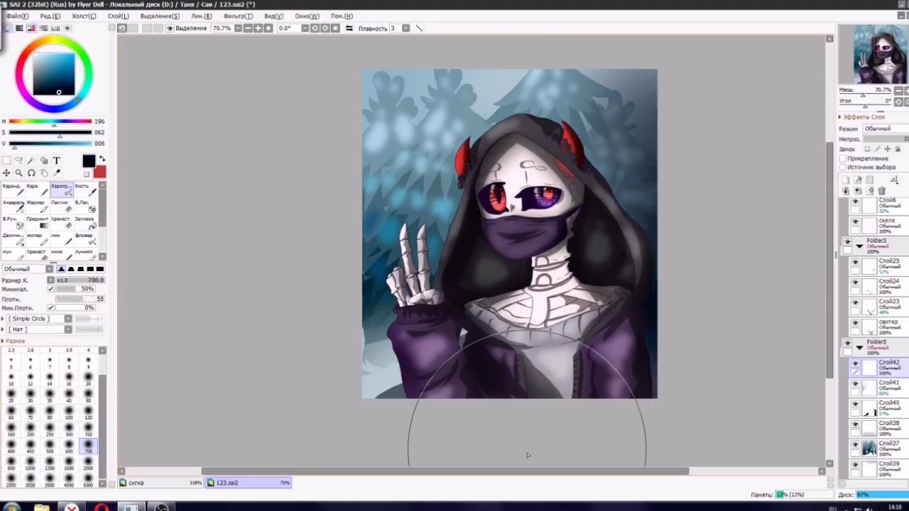
key(ctrl+z)
mouse_move(539, 70)
mouse_down()
mouse_move(492, 84)
mouse_move(433, 147)
mouse_move(353, 132)
mouse_move(593, 78)
mouse_move(380, 163)
mouse_move(501, 55)
mouse_move(625, 96)
mouse_move(298, 192)
mouse_move(442, 99)
mouse_move(737, 124)
mouse_move(718, 176)
mouse_up()
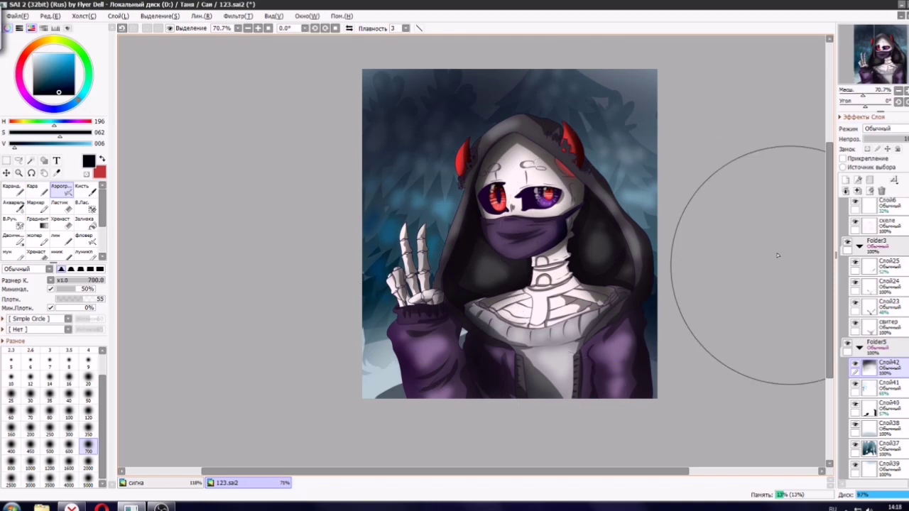
Add a new layer and paint a pale yellow lamp bulb in the canvas's upper-left corner with a size 50 brush.
click(847, 179)
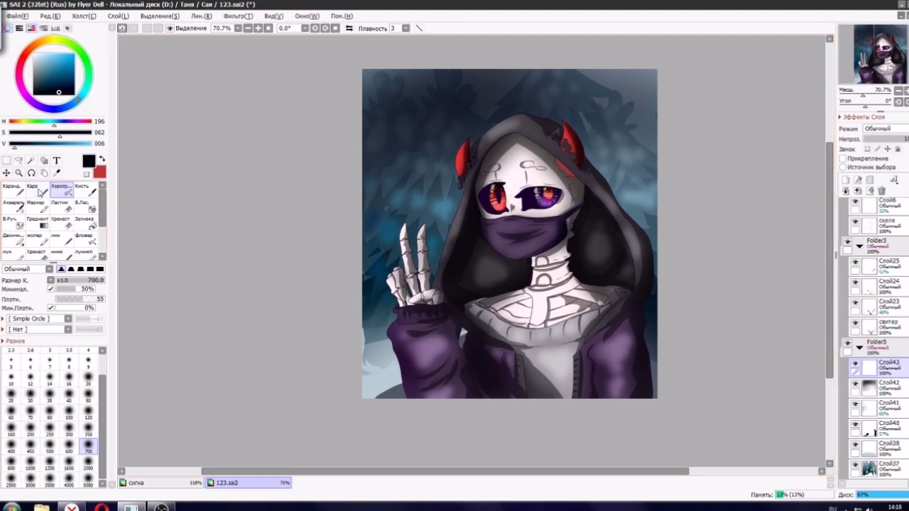
click(32, 189)
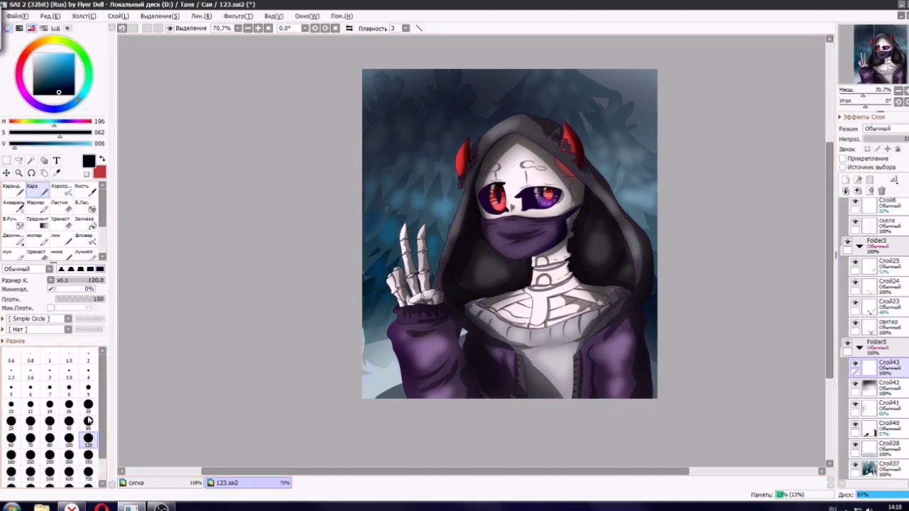
click(88, 421)
click(50, 41)
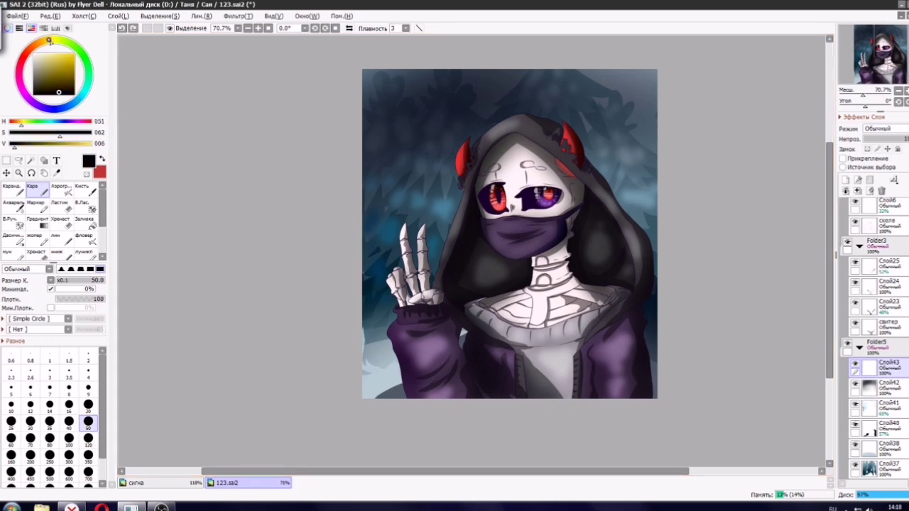
click(43, 58)
drag(43, 59, 38, 56)
mouse_move(386, 103)
mouse_down()
mouse_move(407, 108)
mouse_move(395, 112)
mouse_up()
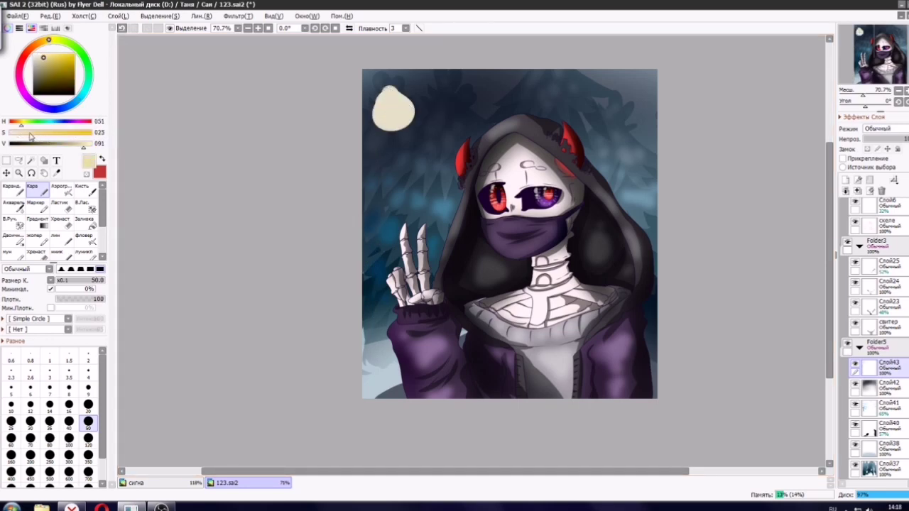
Paint a dark brown lamp socket with jagged edges above the bulb, reaching the canvas edge, in saturation 44 and value 9.
drag(80, 145, 92, 144)
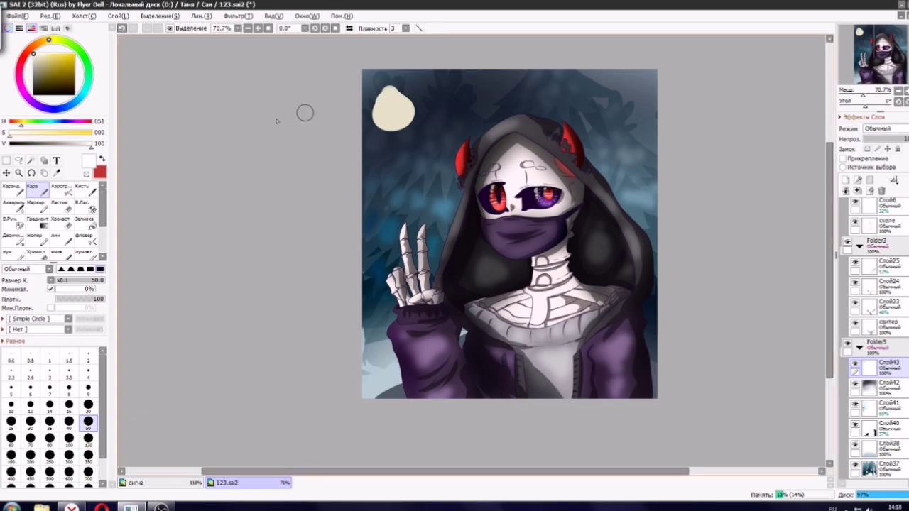
scroll(405, 50, up, 7)
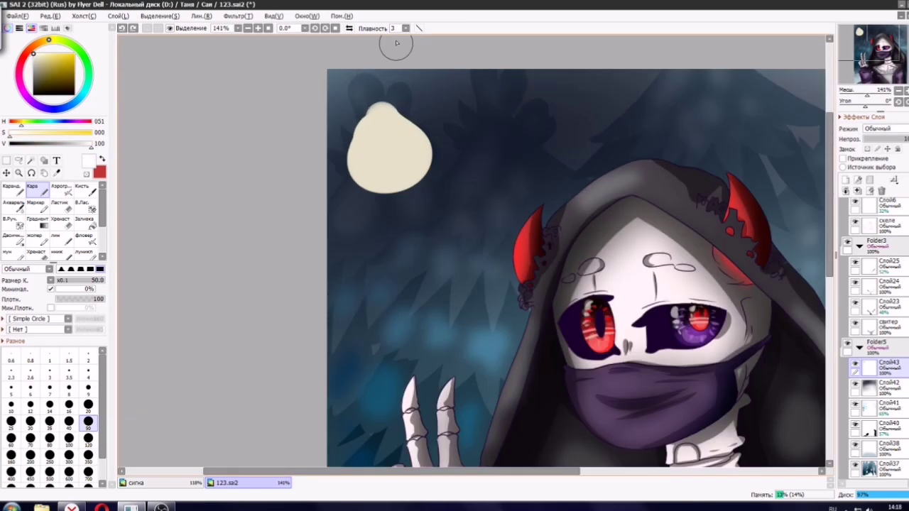
click(51, 90)
mouse_move(347, 83)
mouse_down()
mouse_move(384, 98)
mouse_move(349, 103)
mouse_up()
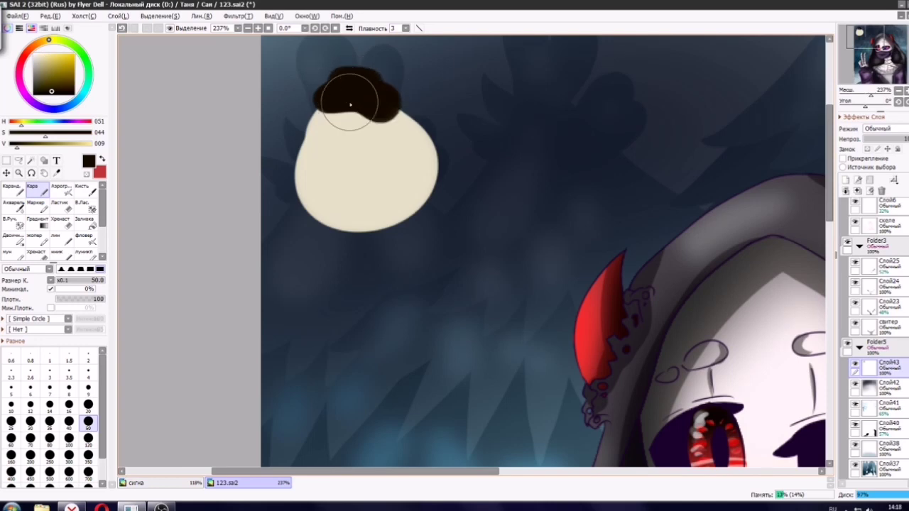
click(865, 30)
mouse_move(378, 146)
mouse_down()
mouse_move(405, 228)
mouse_move(371, 230)
mouse_move(365, 186)
mouse_move(318, 251)
mouse_move(426, 206)
mouse_move(395, 208)
mouse_up()
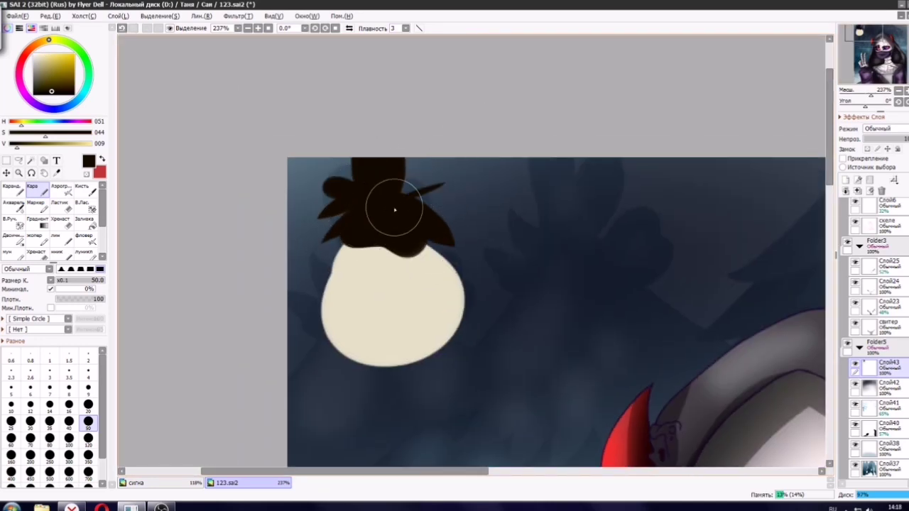
scroll(394, 182, down, 9)
scroll(420, 232, up, 3)
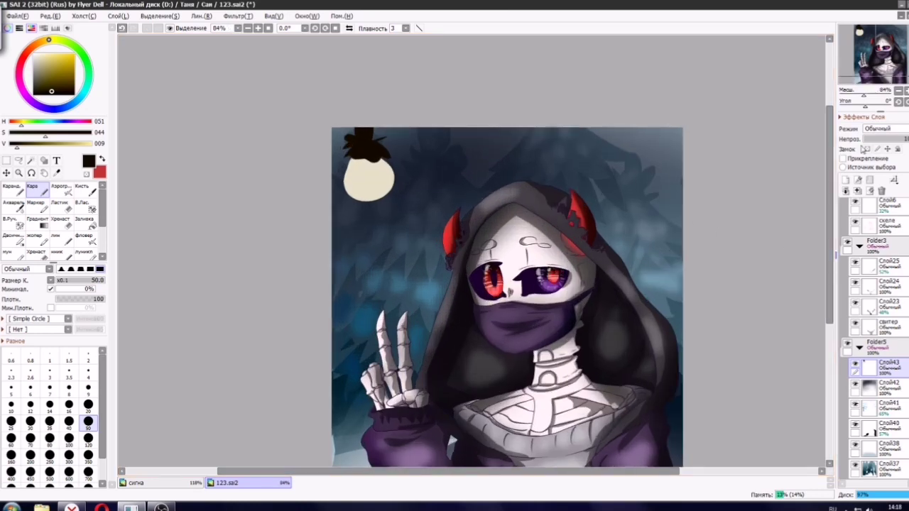
Add a new layer and paint a warmer yellow highlight, saturation 29 and value 100, in the bulb's lower part.
click(857, 179)
scroll(376, 128, up, 4)
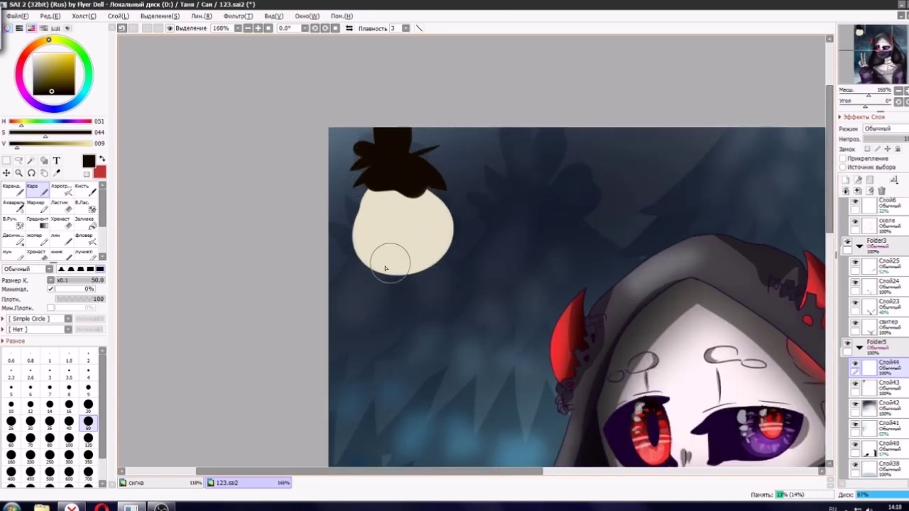
alt+click(390, 260)
drag(40, 55, 34, 53)
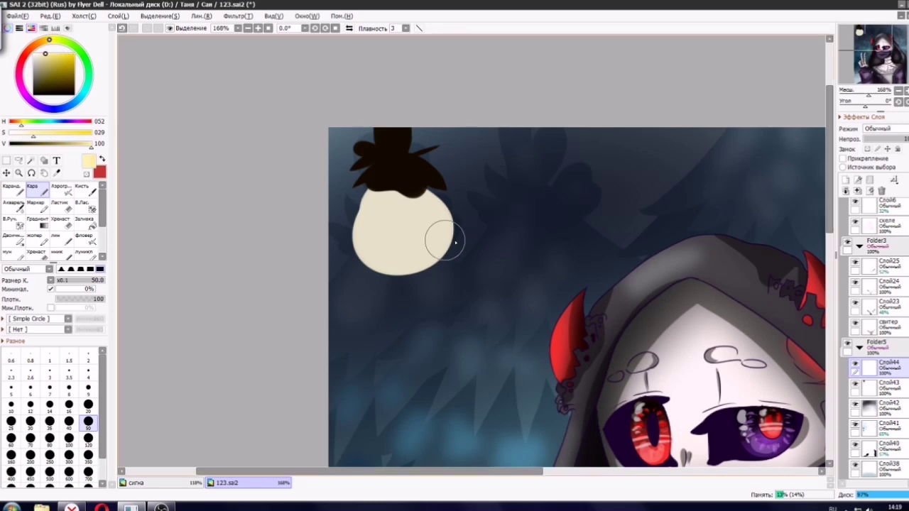
drag(430, 230, 380, 259)
Airbrush a soft white glow beside and below the bulb with size 350, using the upper background's dark shading layer.
click(69, 191)
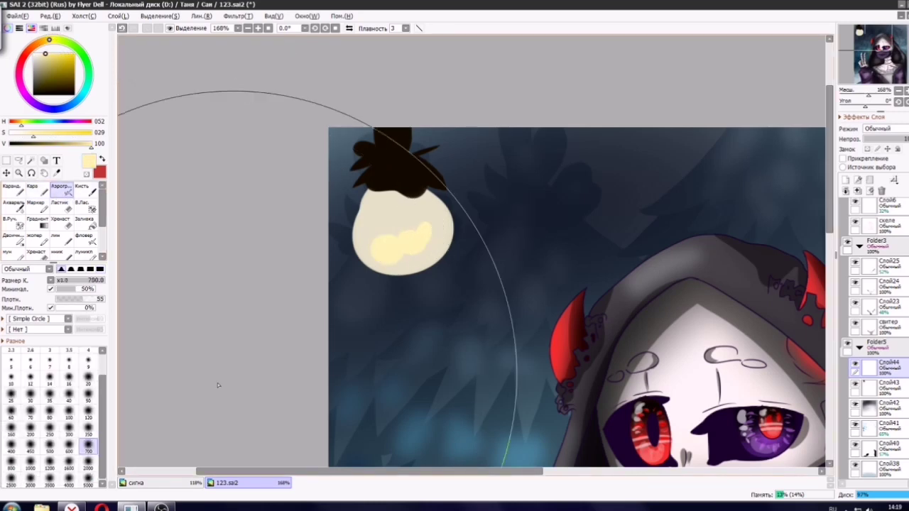
drag(37, 54, 34, 53)
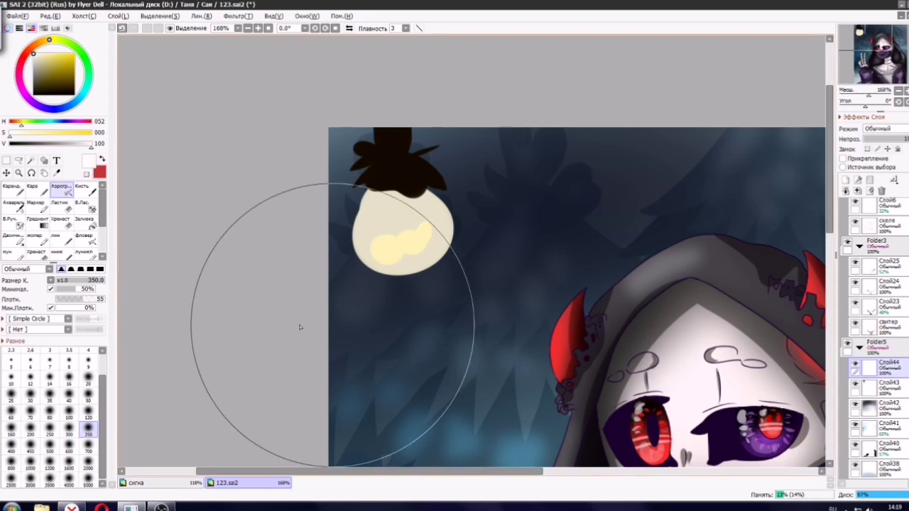
mouse_move(387, 293)
mouse_down()
mouse_move(436, 276)
mouse_move(387, 305)
mouse_up()
drag(547, 222, 496, 90)
click(886, 407)
scroll(814, 242, down, 2)
scroll(815, 222, down, 1)
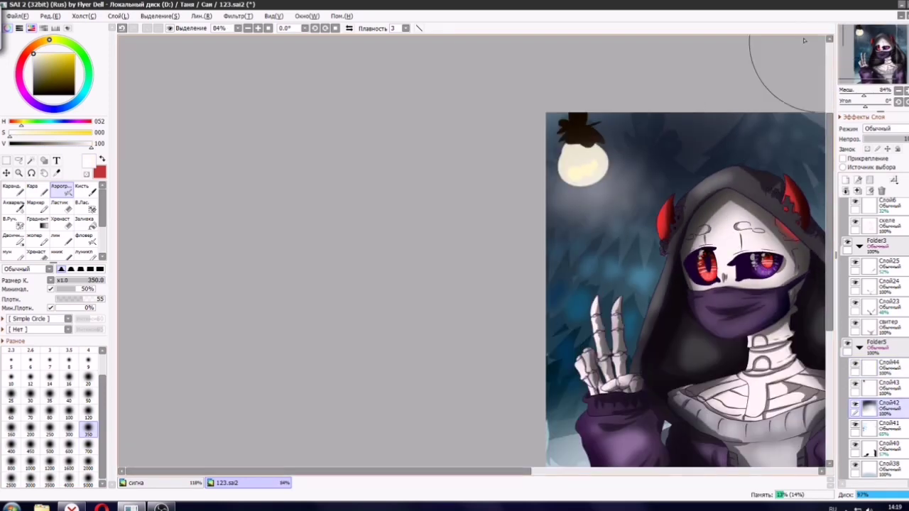
Erase the dark shading between the lamp and the hood with a soft size 350 eraser.
drag(815, 221, 617, 191)
click(67, 209)
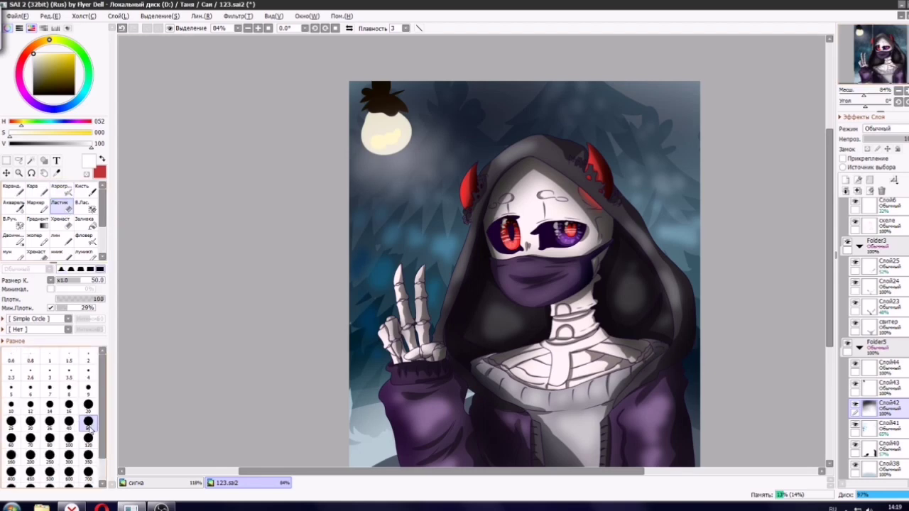
mouse_move(410, 204)
mouse_down()
mouse_move(414, 257)
mouse_move(419, 206)
mouse_move(452, 229)
mouse_move(470, 226)
mouse_move(463, 222)
mouse_move(469, 252)
mouse_move(482, 256)
mouse_move(404, 205)
mouse_move(446, 227)
mouse_up()
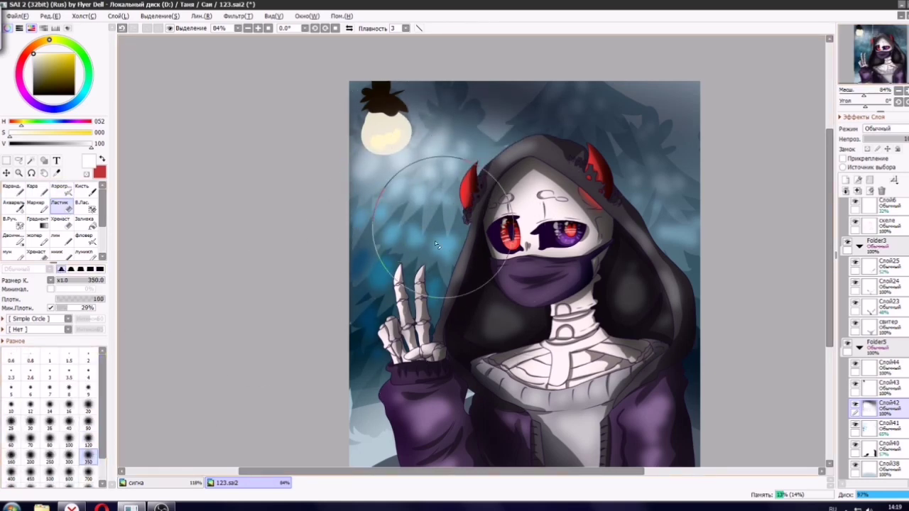
On a new layer above the highlight, shade the bulb's upper part in value 43 grey at size 20 and lower the layer's opacity to 44%.
click(881, 368)
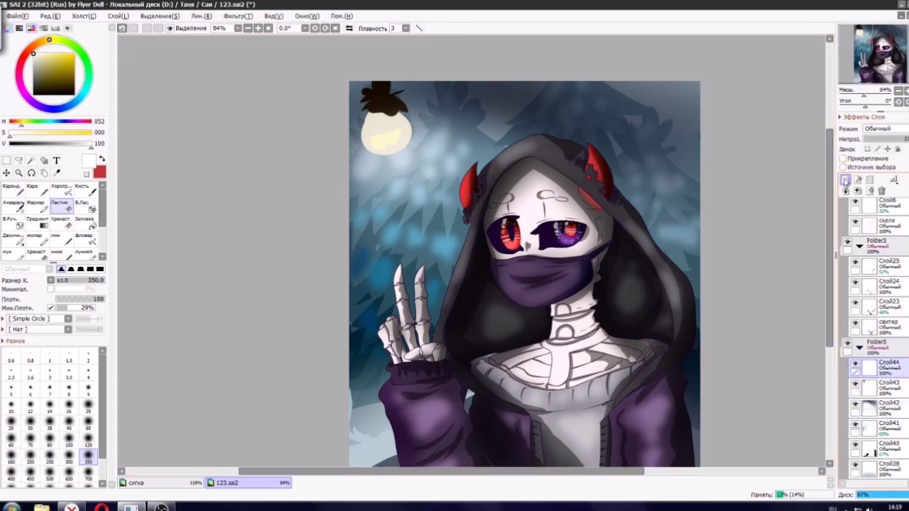
click(845, 181)
click(17, 192)
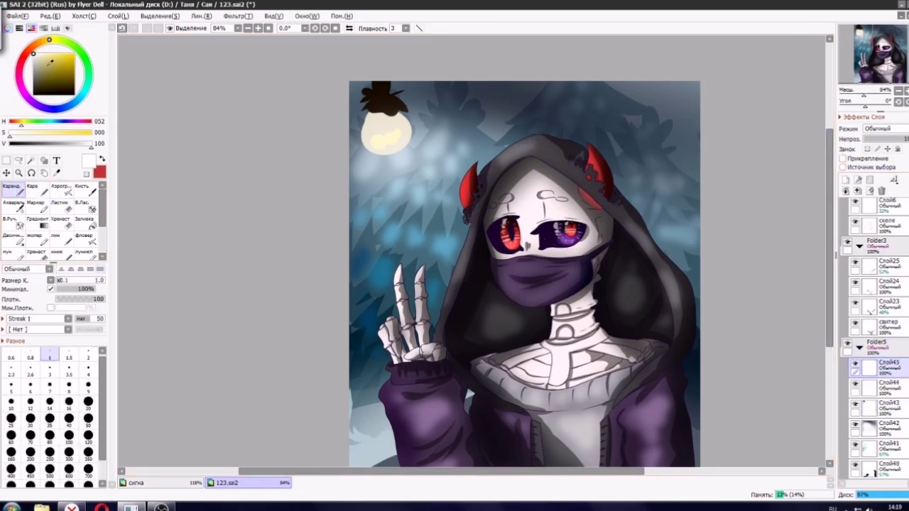
click(90, 385)
click(38, 193)
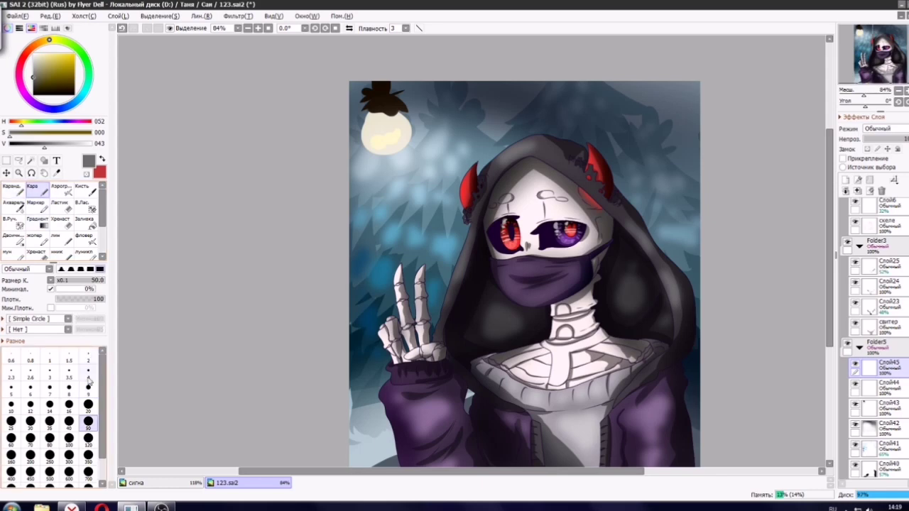
click(93, 404)
click(89, 390)
drag(376, 119, 396, 119)
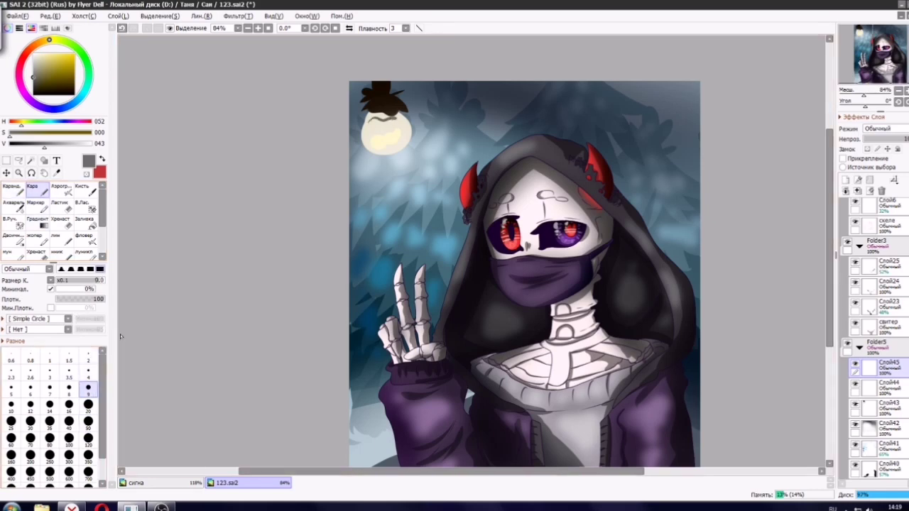
key(ctrl+z)
click(88, 406)
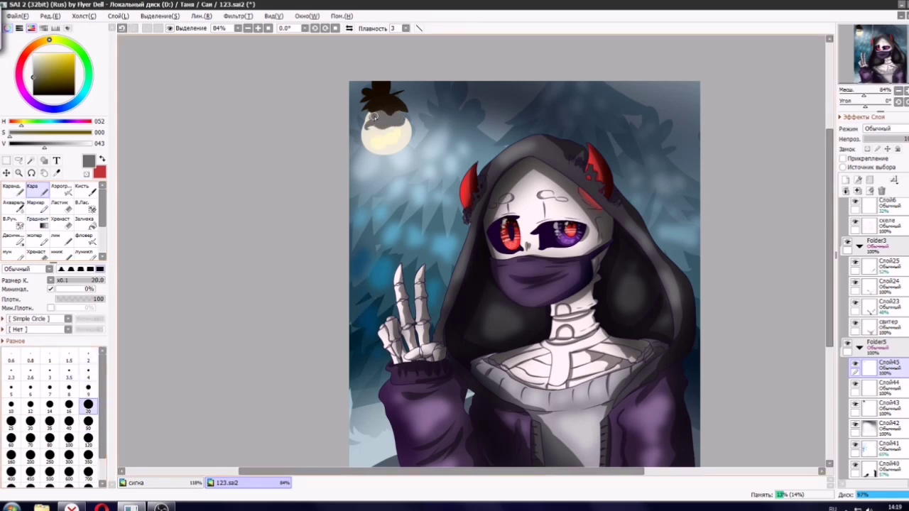
click(68, 93)
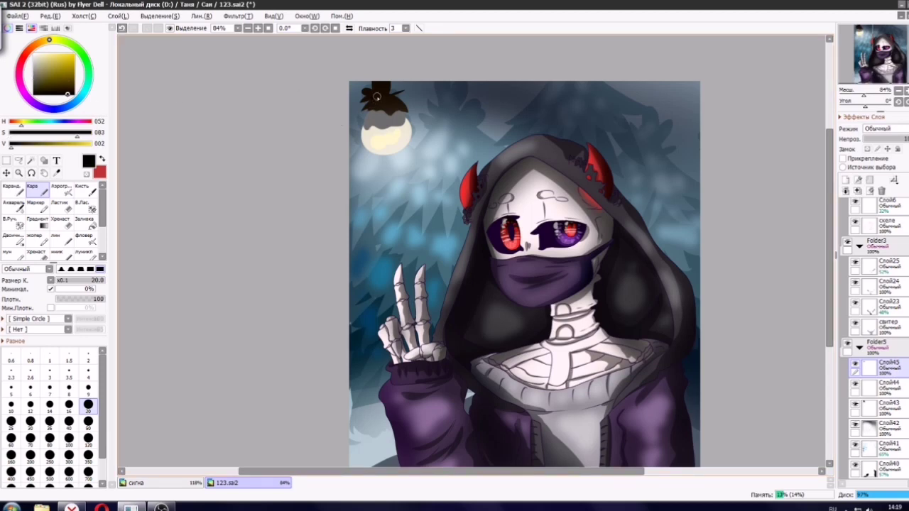
click(889, 140)
On a new layer, paint white light rays spreading down from the lamp with a size 50 brush and lower the layer's opacity to about 28%.
click(33, 54)
click(845, 180)
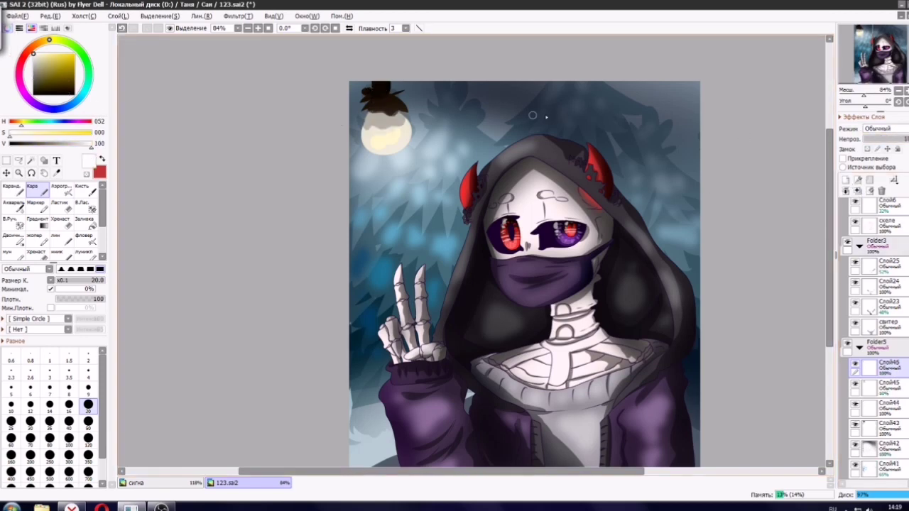
click(90, 423)
drag(383, 160, 368, 328)
key(ctrl+z)
drag(384, 165, 385, 311)
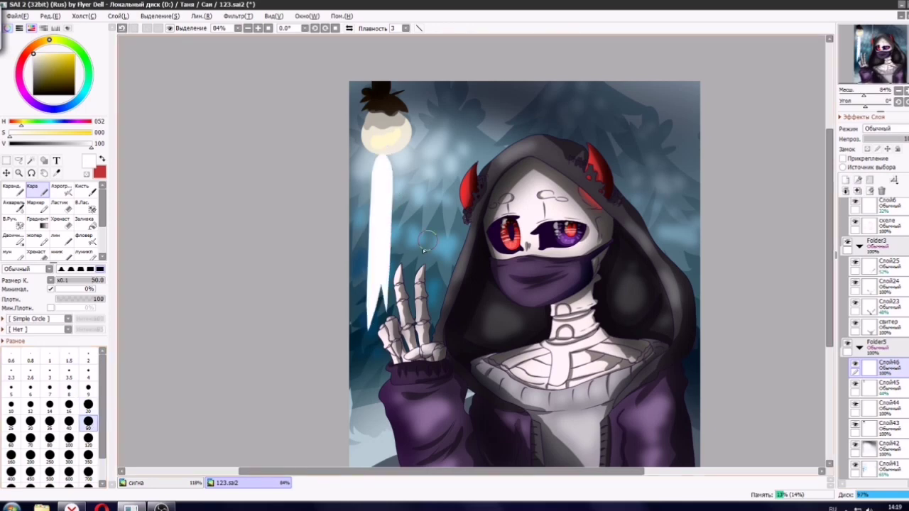
mouse_move(414, 173)
mouse_down()
mouse_move(471, 292)
mouse_move(465, 240)
mouse_up()
drag(896, 140, 881, 140)
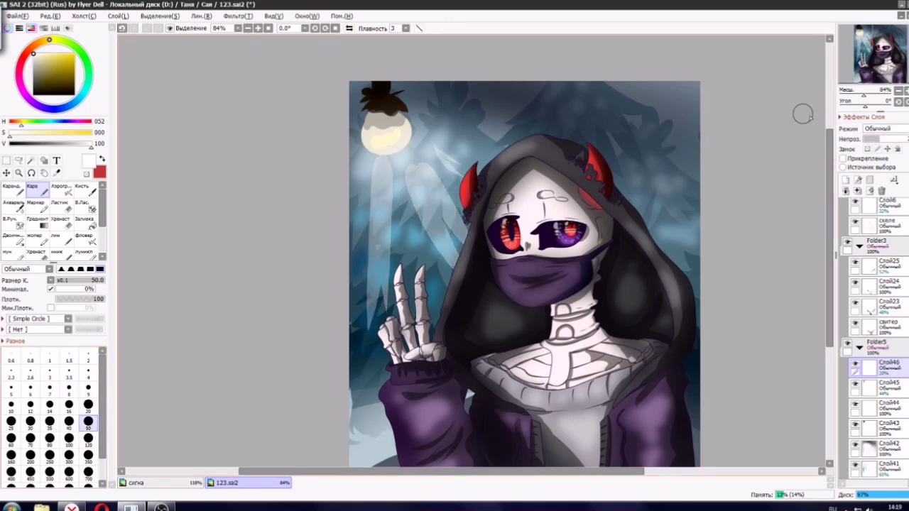
Soften the light rays with a Gaussian blur and raise their layer's opacity to 47%.
click(238, 16)
mouse_move(270, 43)
click(304, 47)
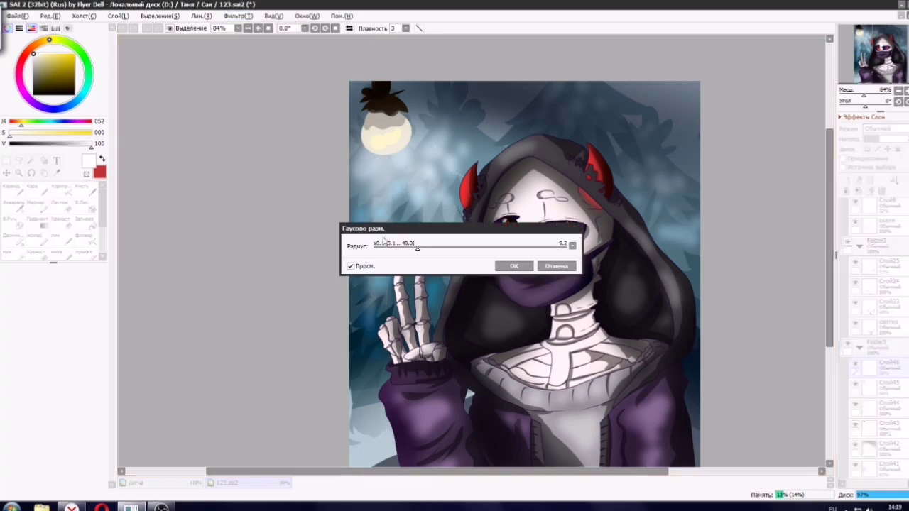
click(513, 266)
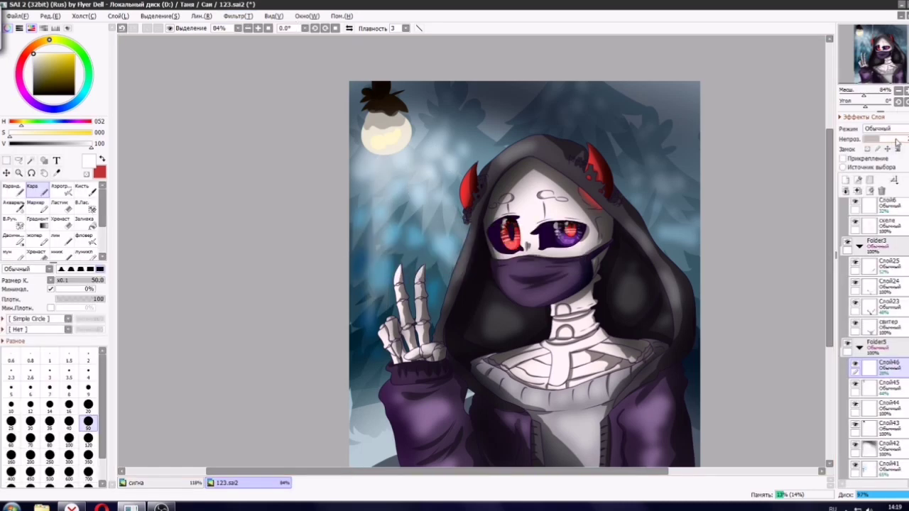
scroll(573, 170, down, 2)
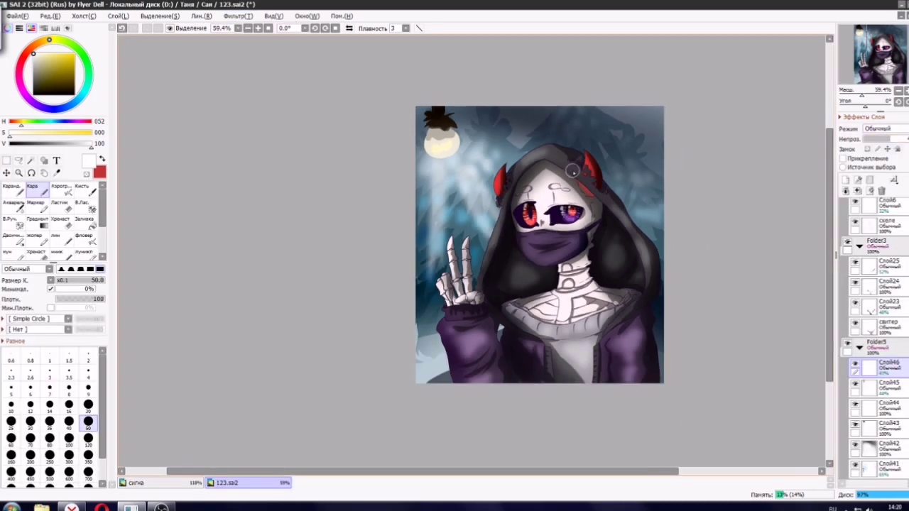
Lower the opacity of the lamp layer to 58% and its highlight layer to 29%, and reduce the bulb shadow layer's opacity.
click(885, 395)
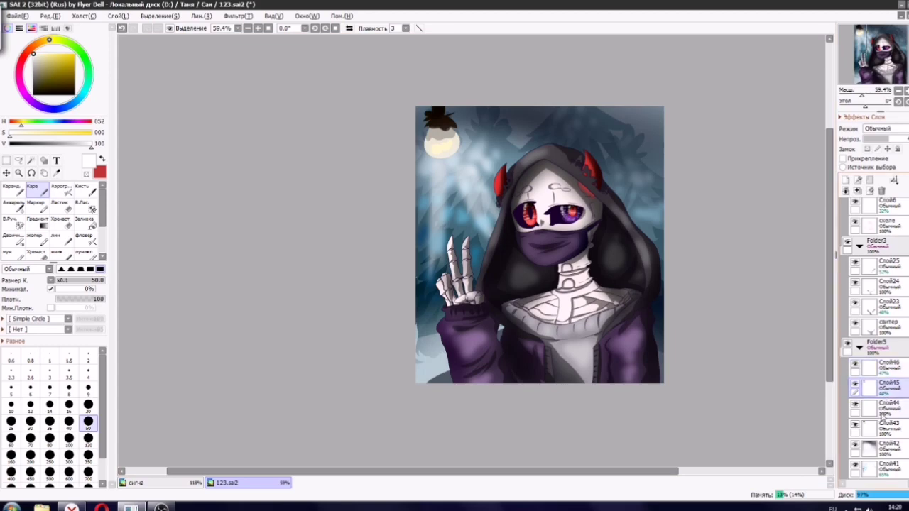
click(883, 430)
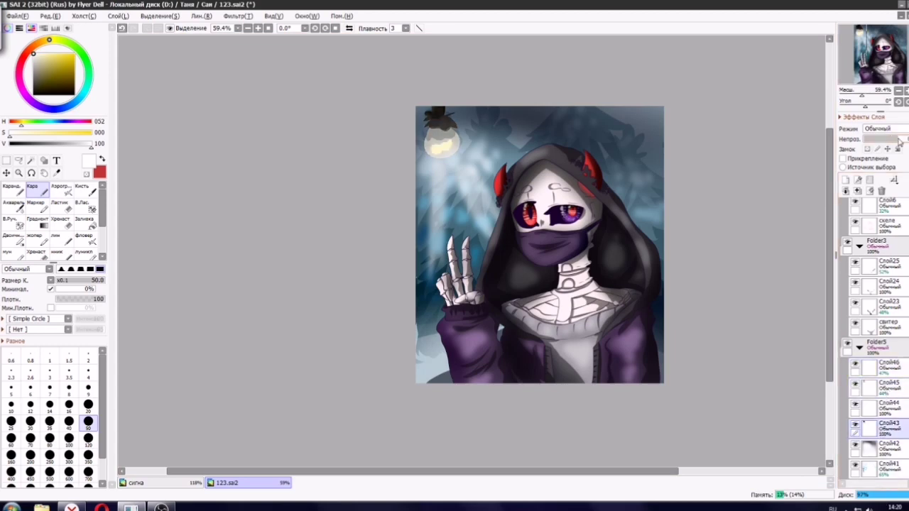
click(885, 393)
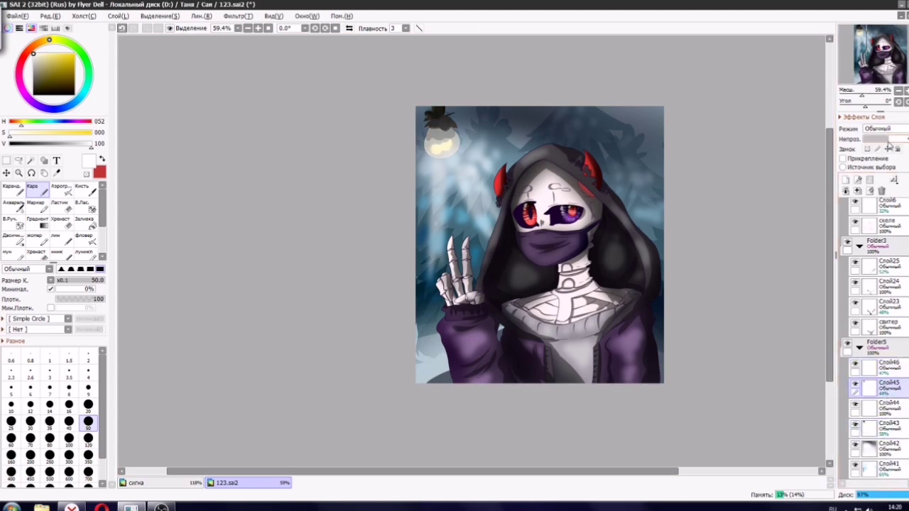
click(879, 413)
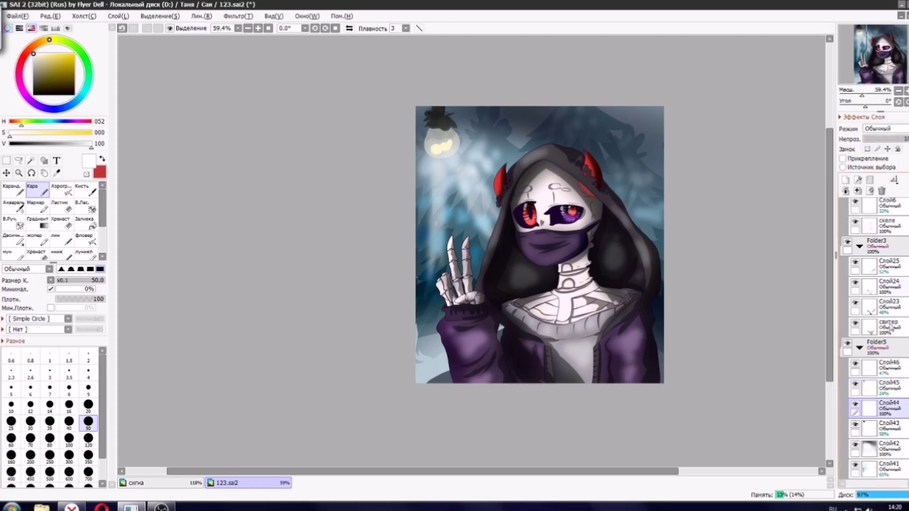
click(879, 139)
Add a new layer at the top of the layer stack, above the line art.
scroll(518, 223, down, 1)
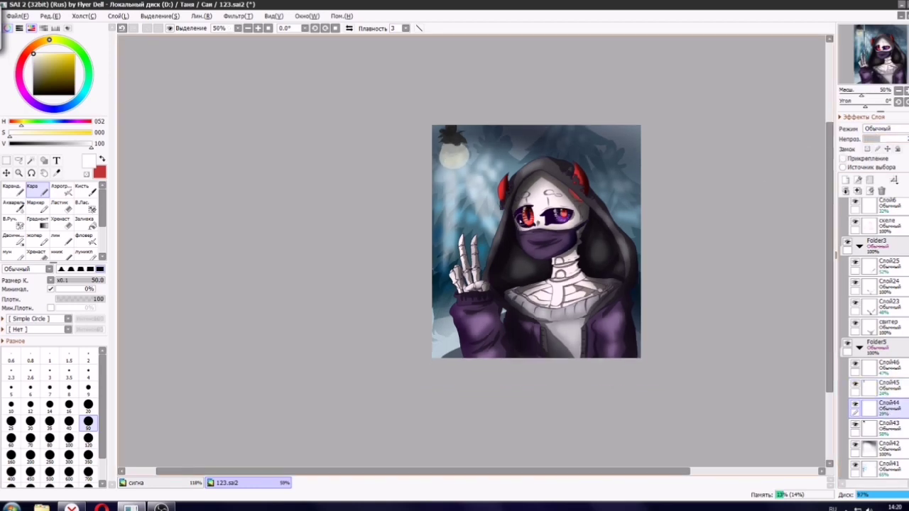
scroll(536, 222, up, 2)
drag(548, 219, 493, 206)
scroll(896, 242, up, 5)
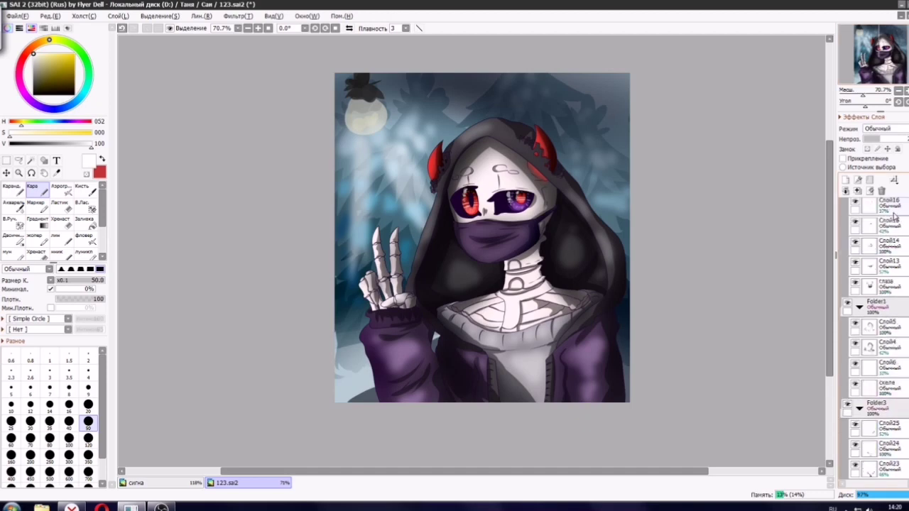
click(846, 179)
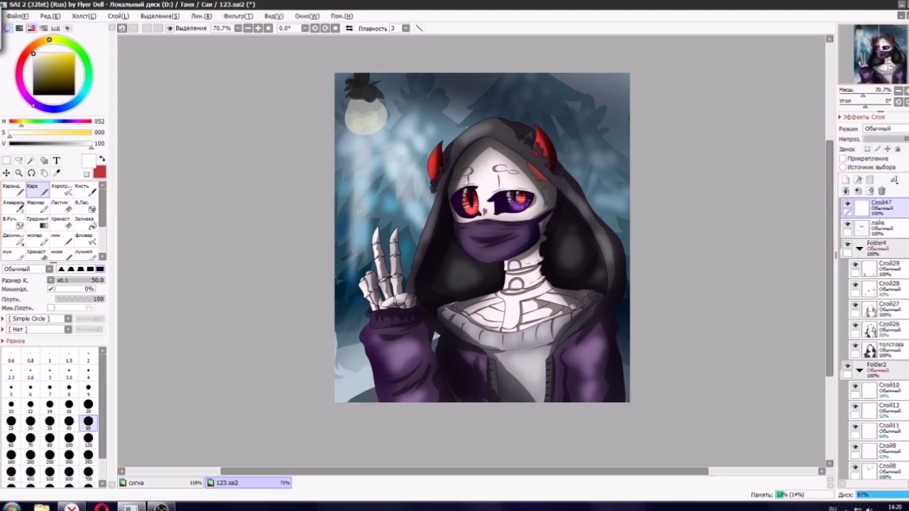
Set up the brush for snow with a near-white colour, size 50 and density 56.
click(33, 102)
click(50, 53)
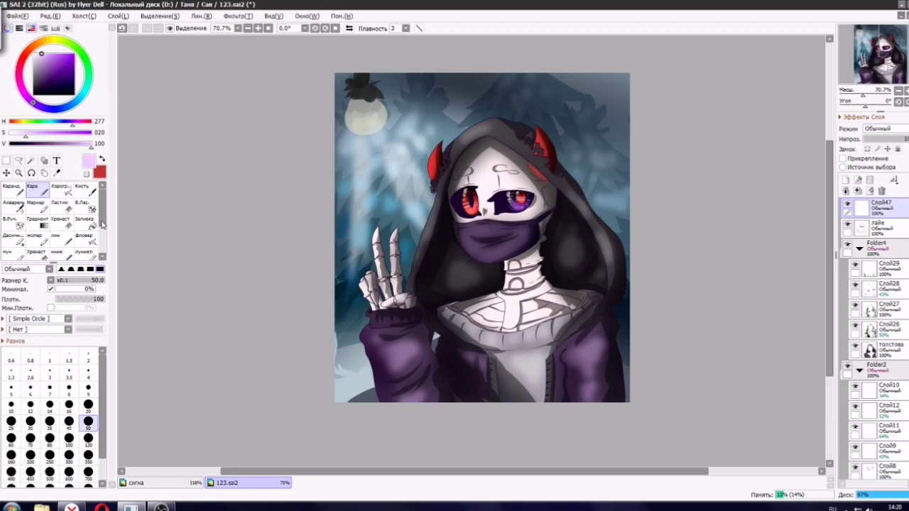
click(88, 355)
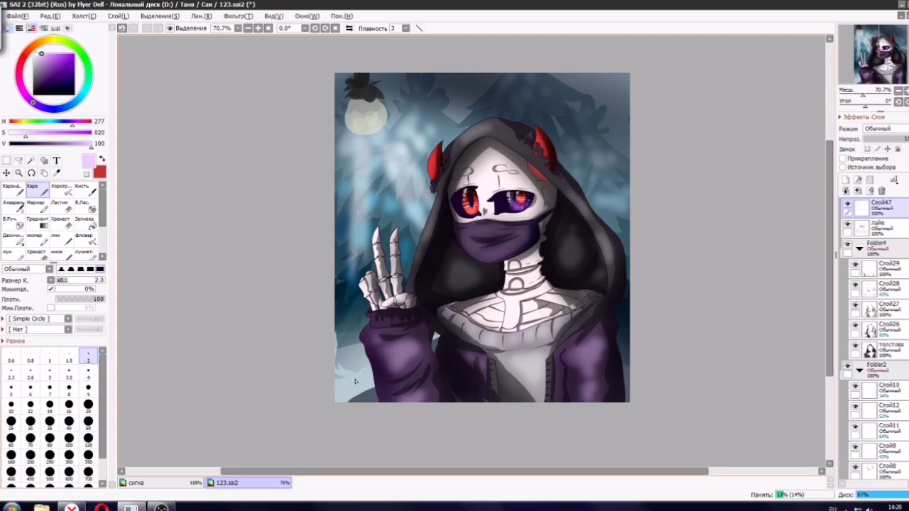
drag(490, 228, 455, 284)
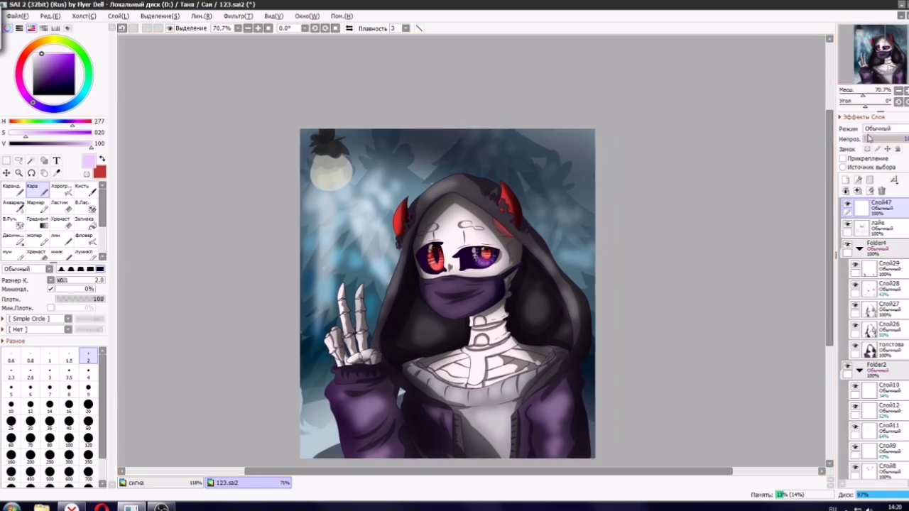
click(12, 189)
click(36, 190)
drag(55, 79, 34, 54)
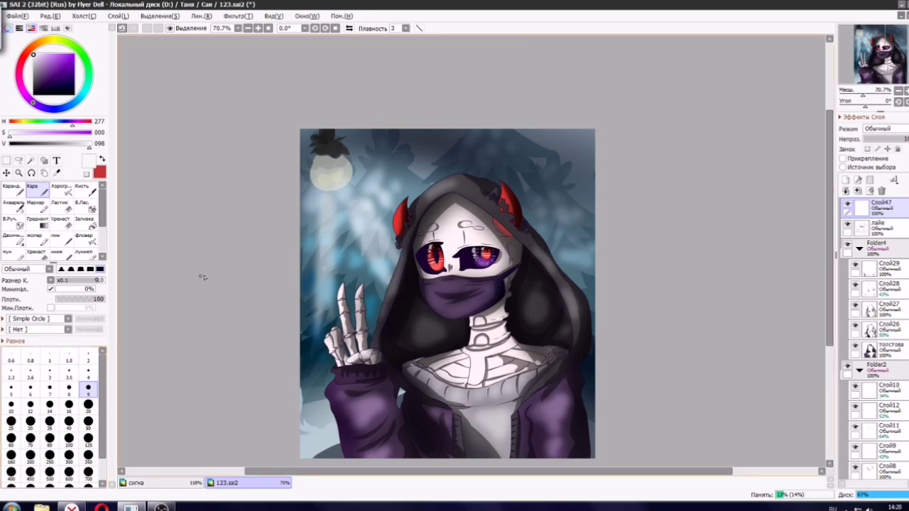
click(88, 281)
drag(96, 281, 105, 282)
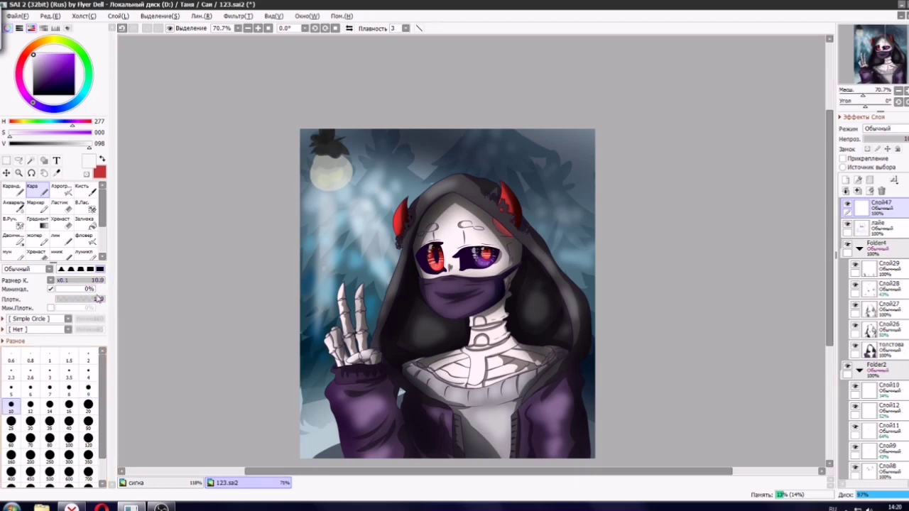
click(89, 388)
click(88, 424)
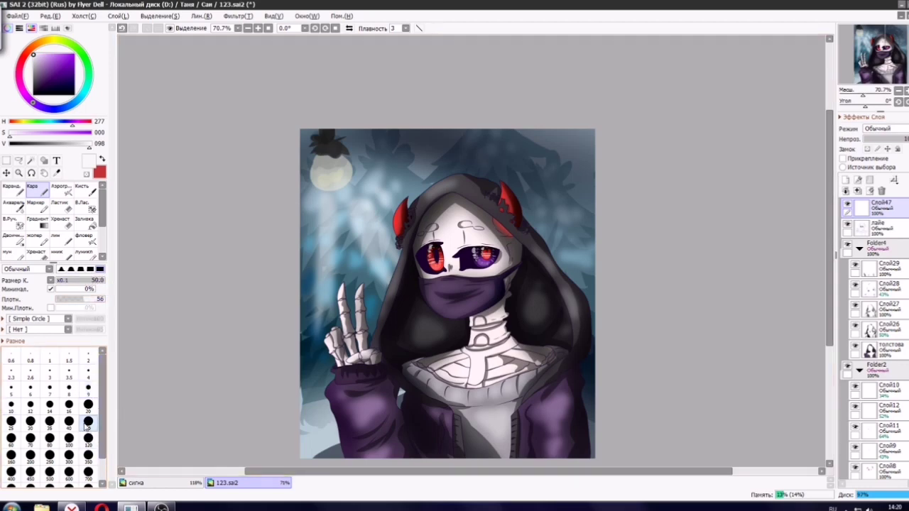
Dab semi-transparent white snowflakes over the dark fir trees in the picture's upper right sky.
click(562, 176)
click(545, 191)
click(539, 160)
click(571, 152)
click(550, 161)
click(534, 149)
click(506, 160)
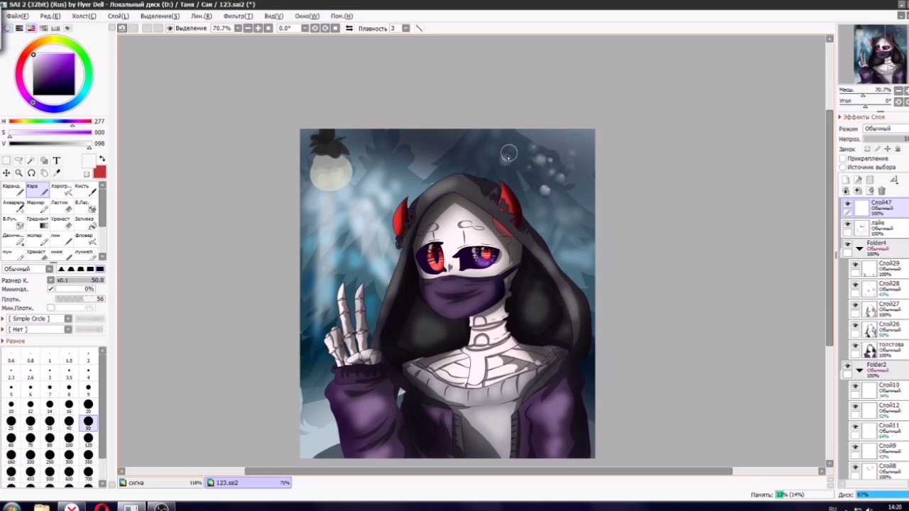
click(509, 149)
click(554, 198)
click(553, 133)
click(569, 132)
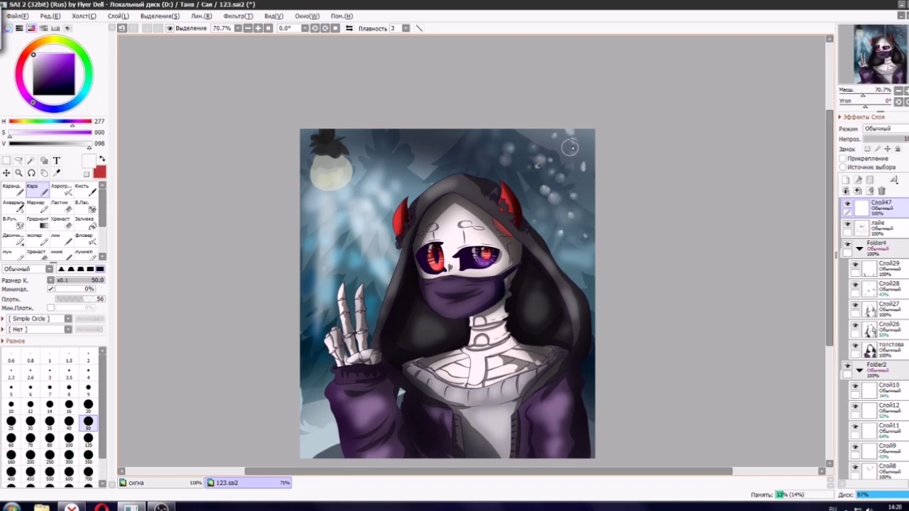
Dab more white snowflakes along the picture's left side, around the raised skeletal hand and above the snowy ground.
click(350, 277)
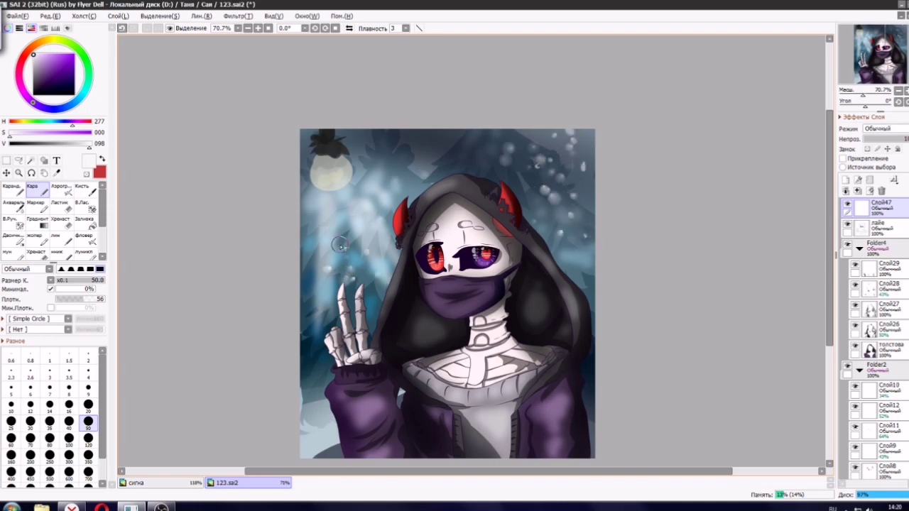
click(324, 310)
click(317, 391)
click(322, 411)
click(307, 401)
click(318, 369)
click(316, 331)
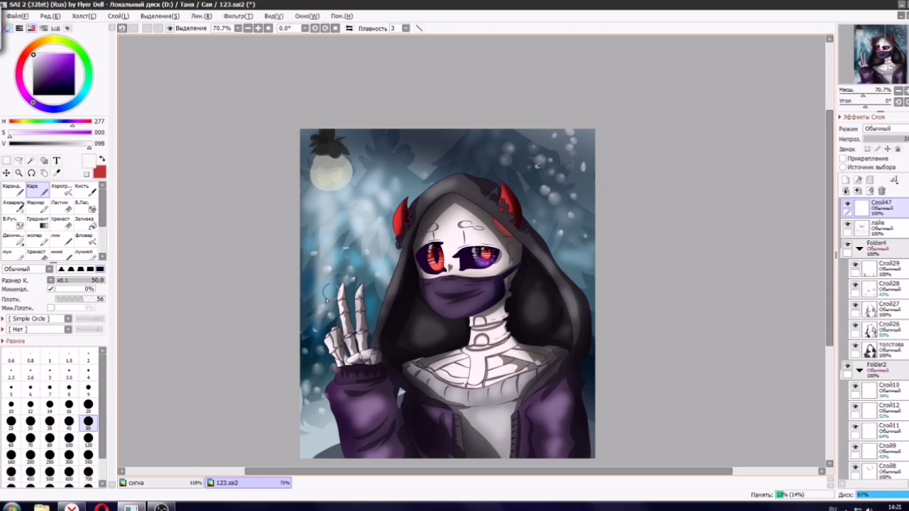
Scatter further white snowflakes across the upper sky, over the black hood and on the purple jacket.
click(462, 167)
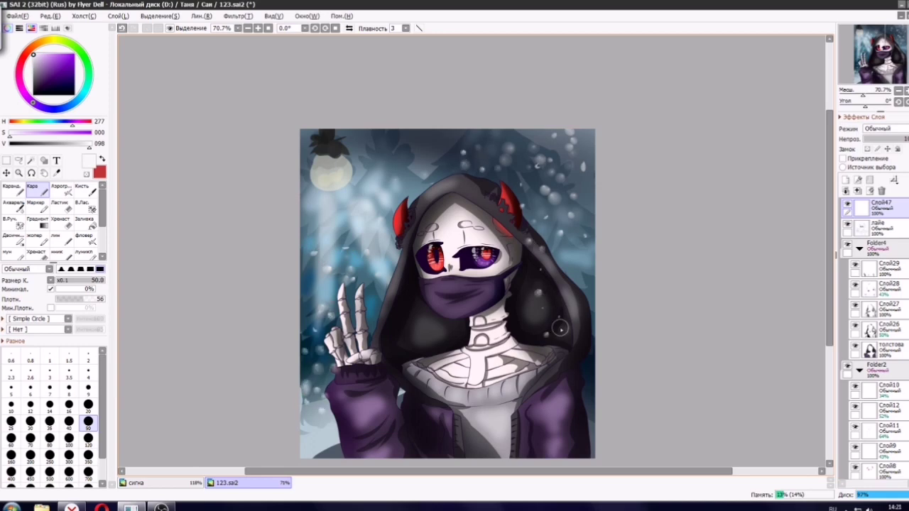
click(567, 293)
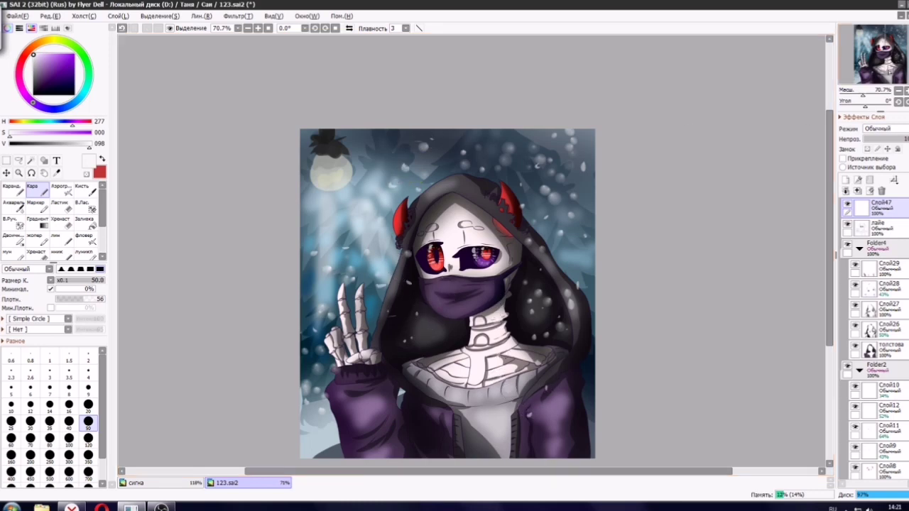
click(882, 58)
click(601, 371)
Add a new top layer for the signature, rotate the canvas view to 90° and set a dark green brush at size 4.
click(846, 180)
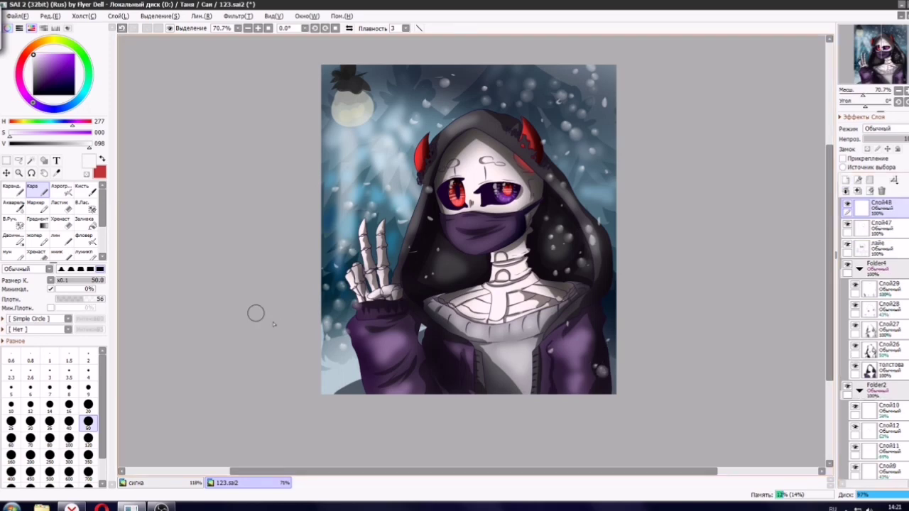
drag(42, 51, 53, 45)
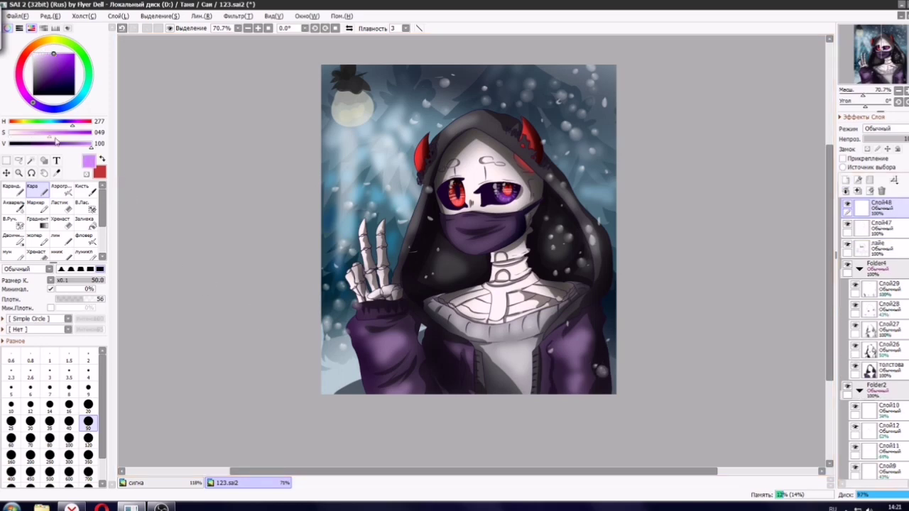
click(89, 71)
click(48, 143)
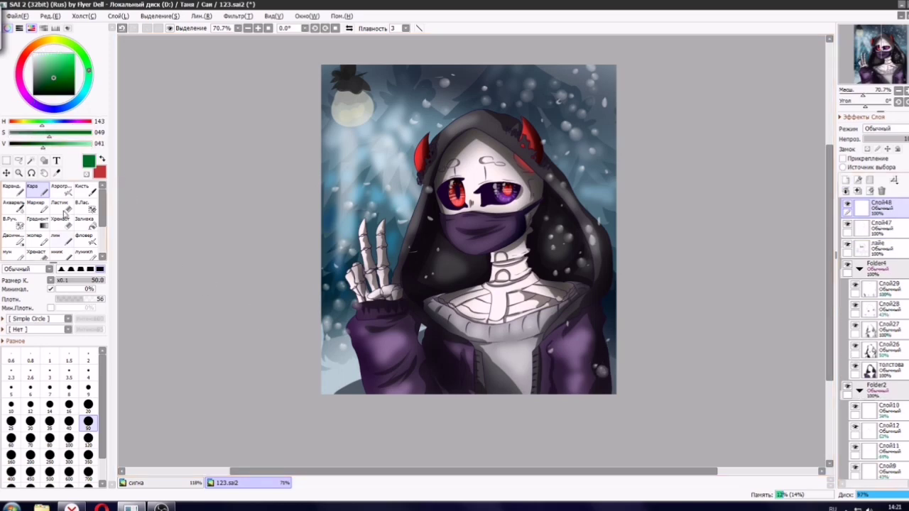
click(88, 357)
click(315, 28)
click(315, 28)
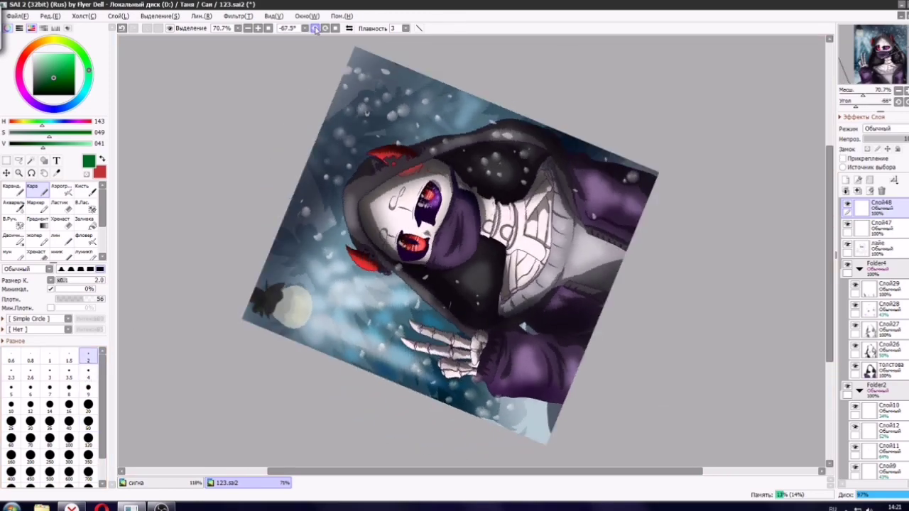
click(315, 28)
click(315, 29)
click(316, 28)
click(316, 28)
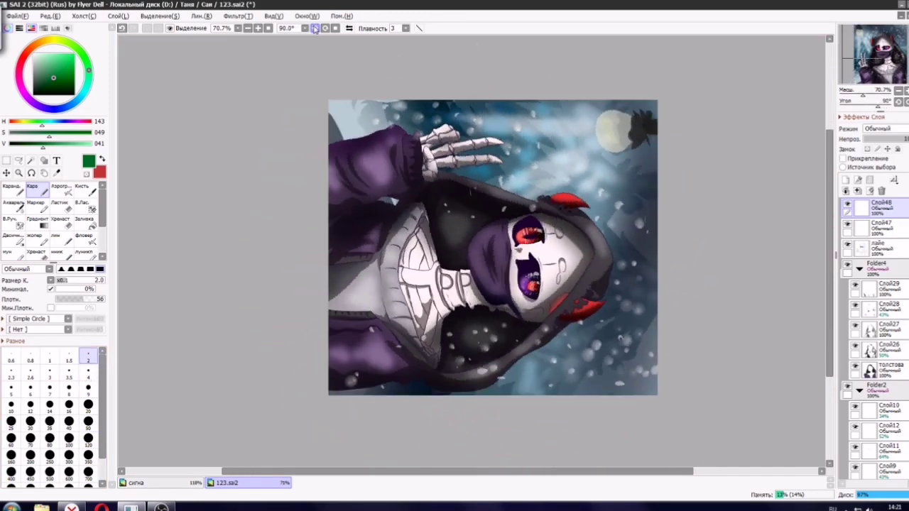
scroll(418, 103, up, 6)
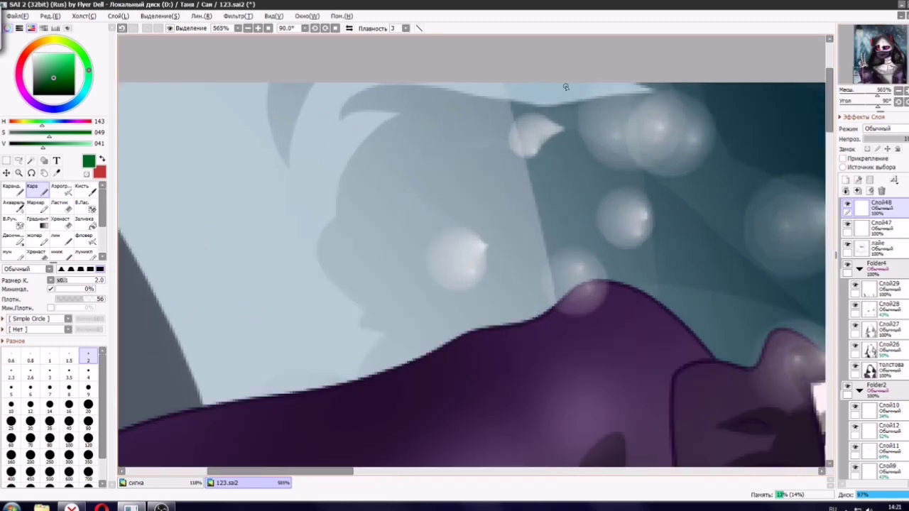
click(88, 371)
mouse_move(304, 198)
mouse_down()
mouse_move(295, 166)
mouse_move(327, 247)
mouse_up()
key(ctrl+z)
mouse_move(279, 217)
mouse_down()
mouse_move(256, 202)
mouse_move(470, 108)
mouse_move(444, 120)
mouse_move(504, 103)
mouse_up()
key(ctrl+z)
key(ctrl+z)
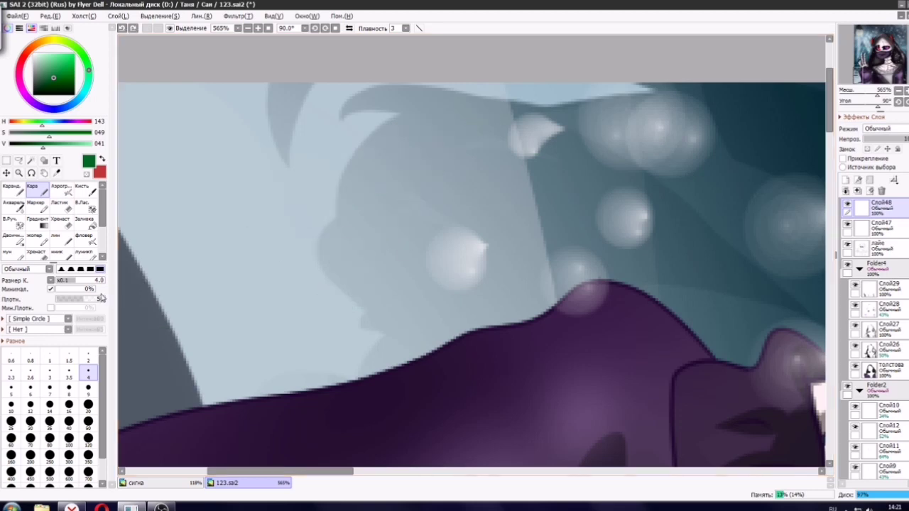
Handwrite the artist's signature in dark green over the snowy lower-left corner and add looping underline flourishes.
mouse_move(233, 221)
mouse_down()
mouse_move(276, 192)
mouse_move(512, 93)
mouse_move(377, 285)
mouse_up()
drag(417, 237, 444, 263)
mouse_move(510, 220)
mouse_down()
mouse_move(492, 260)
mouse_move(544, 264)
mouse_up()
mouse_move(549, 225)
mouse_down()
mouse_move(614, 270)
mouse_move(678, 256)
mouse_up()
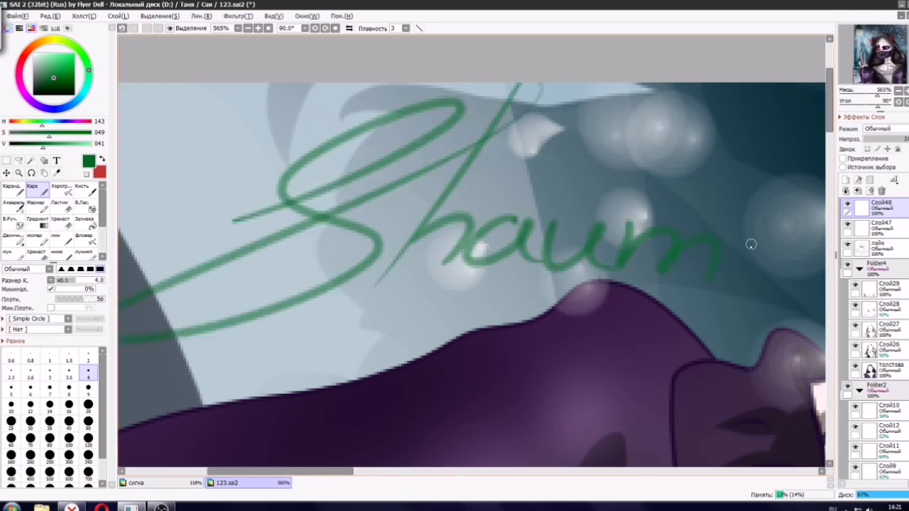
mouse_move(751, 244)
mouse_down()
mouse_move(525, 345)
mouse_move(576, 238)
mouse_up()
drag(277, 344, 634, 348)
drag(185, 144, 238, 183)
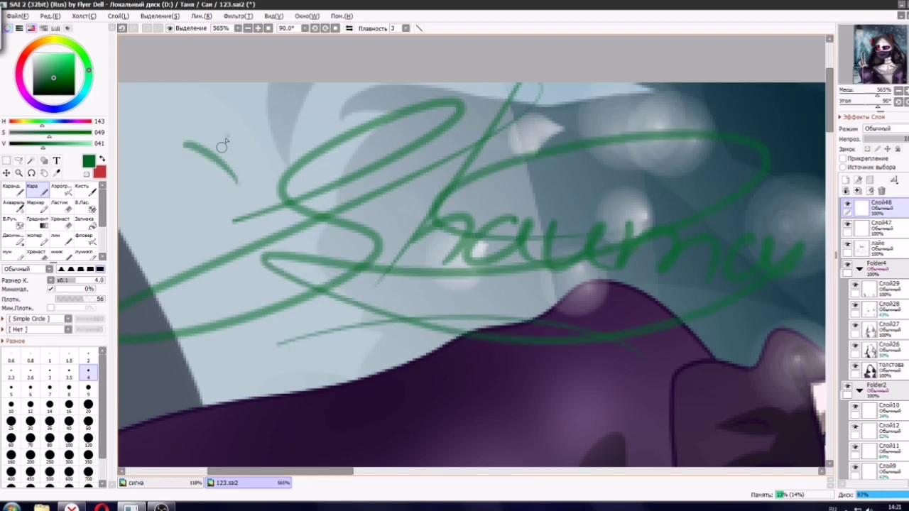
drag(228, 140, 207, 191)
drag(207, 128, 219, 186)
drag(187, 170, 262, 158)
key(ctrl+z)
key(ctrl+z)
key(ctrl+z)
key(ctrl+z)
Draw small green ornamental marks around the start of the signature and reset the canvas rotation to 0°.
drag(234, 88, 261, 124)
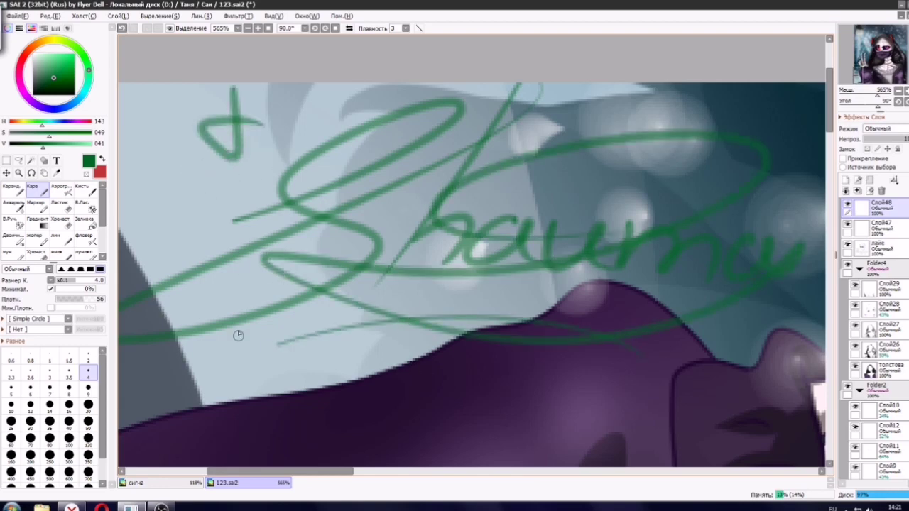
drag(223, 345, 242, 360)
drag(163, 227, 176, 234)
scroll(281, 186, down, 6)
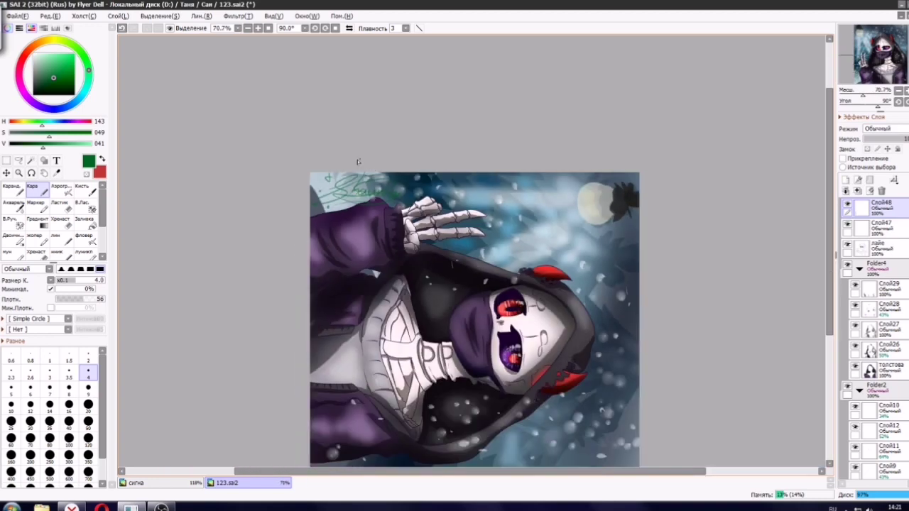
click(269, 29)
scroll(323, 235, up, 1)
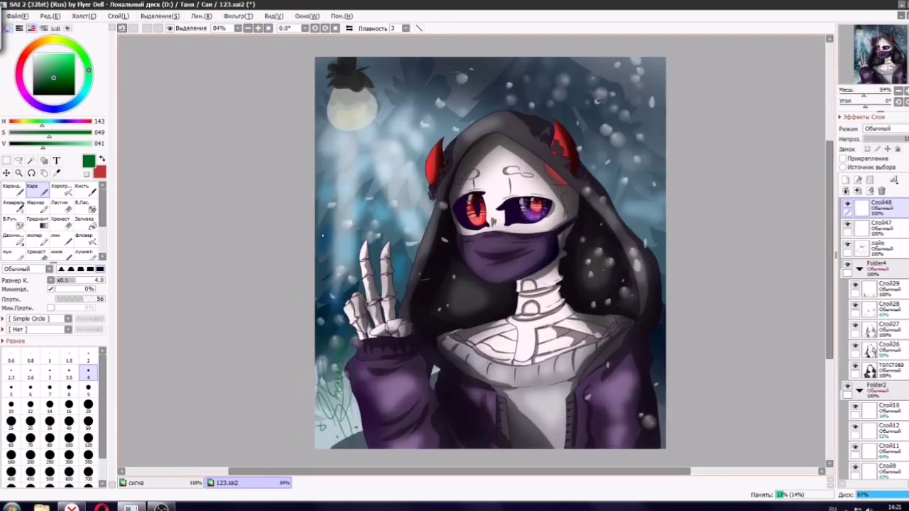
Try a lower opacity for the signature layer and restore it to 100%.
click(891, 141)
click(907, 140)
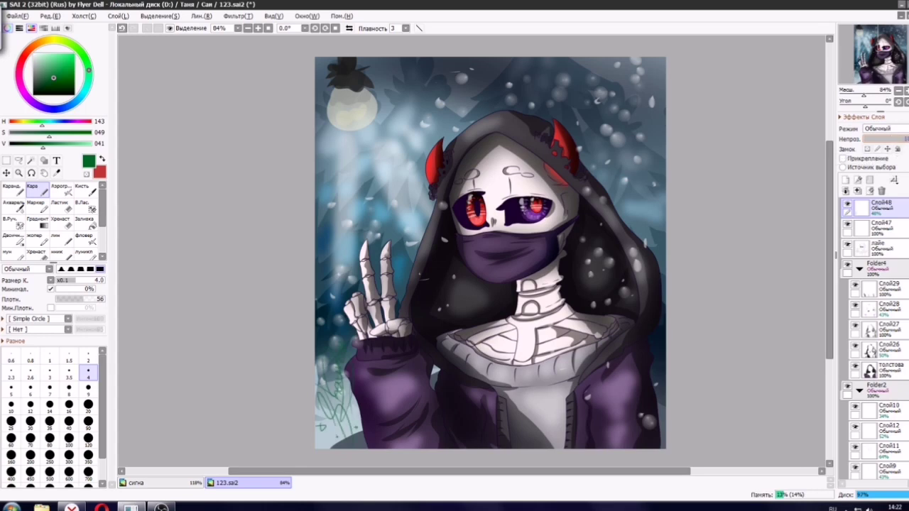
drag(699, 151, 639, 152)
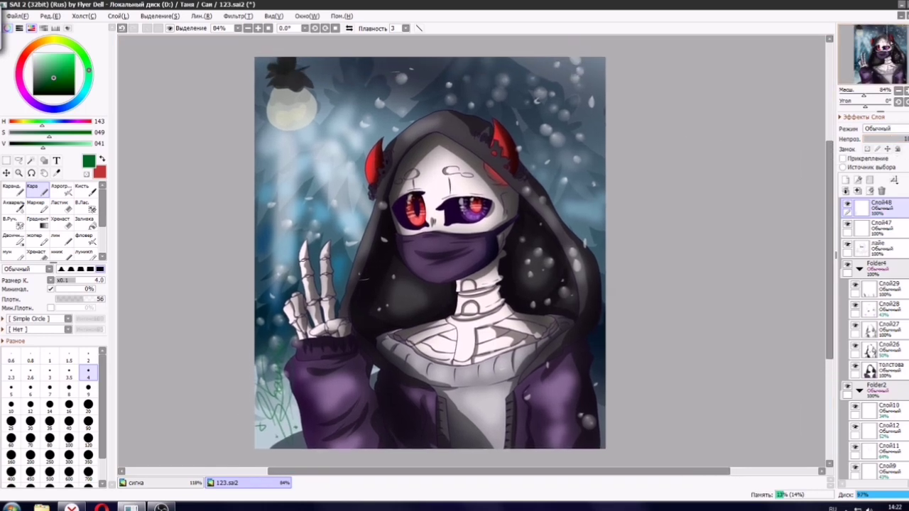
Export the finished picture as a JPEG named 123 in the Саи folder.
click(17, 16)
mouse_move(42, 114)
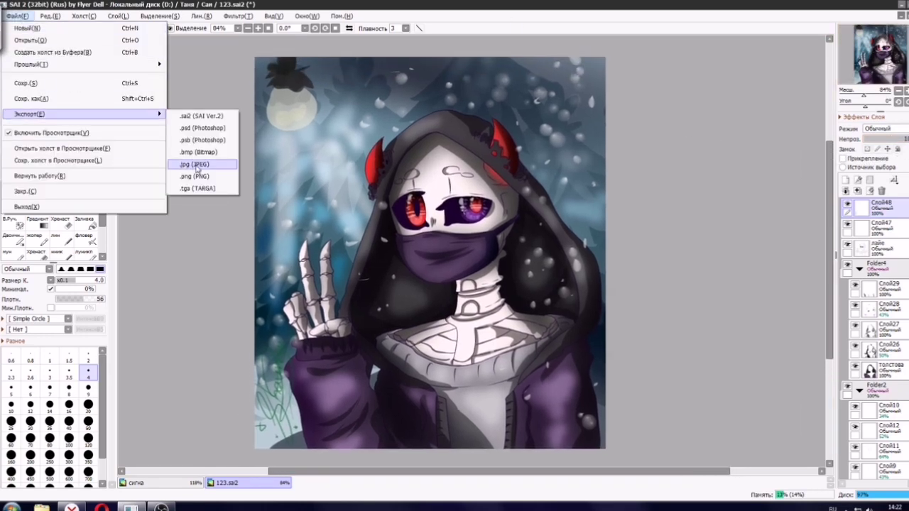
click(197, 167)
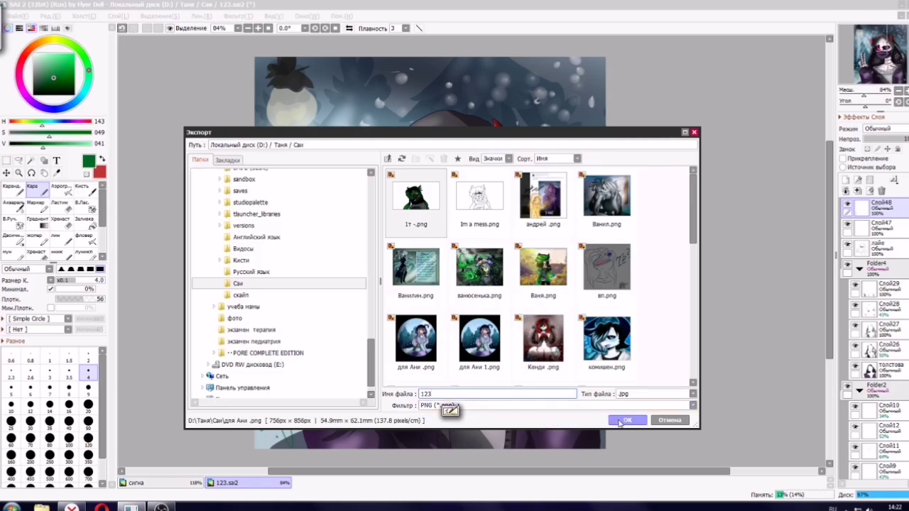
click(620, 422)
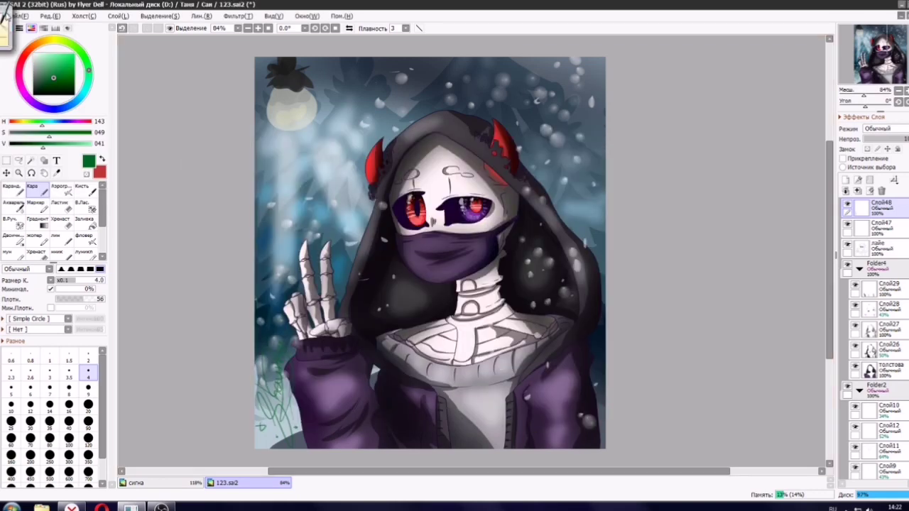
Export the finished picture as a PNG as well.
click(17, 15)
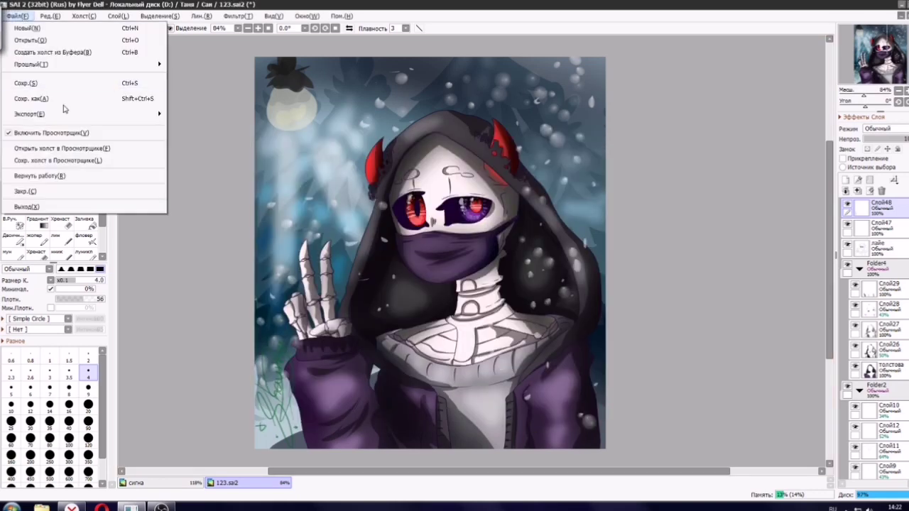
mouse_move(68, 114)
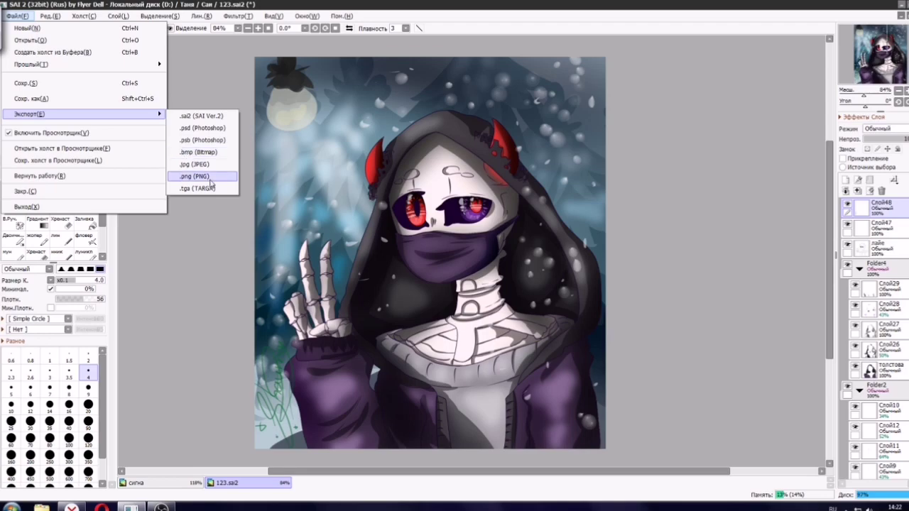
click(199, 176)
key(Return)
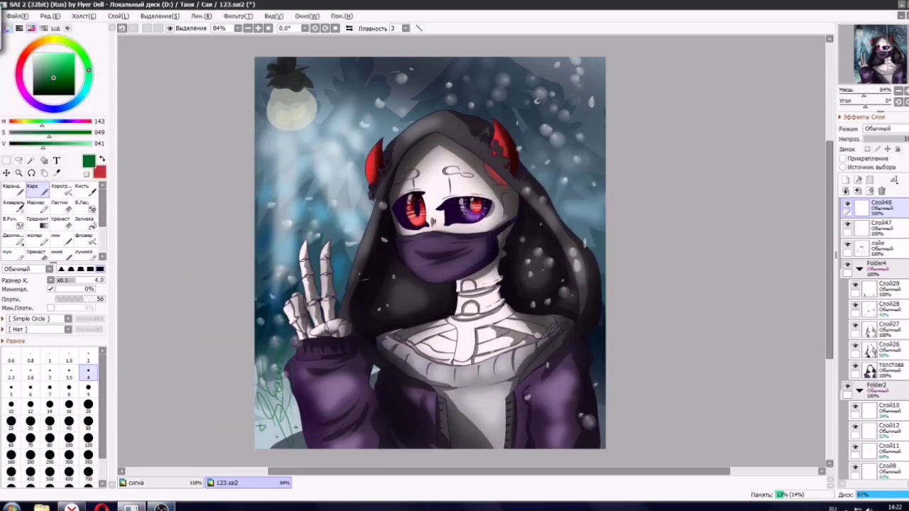